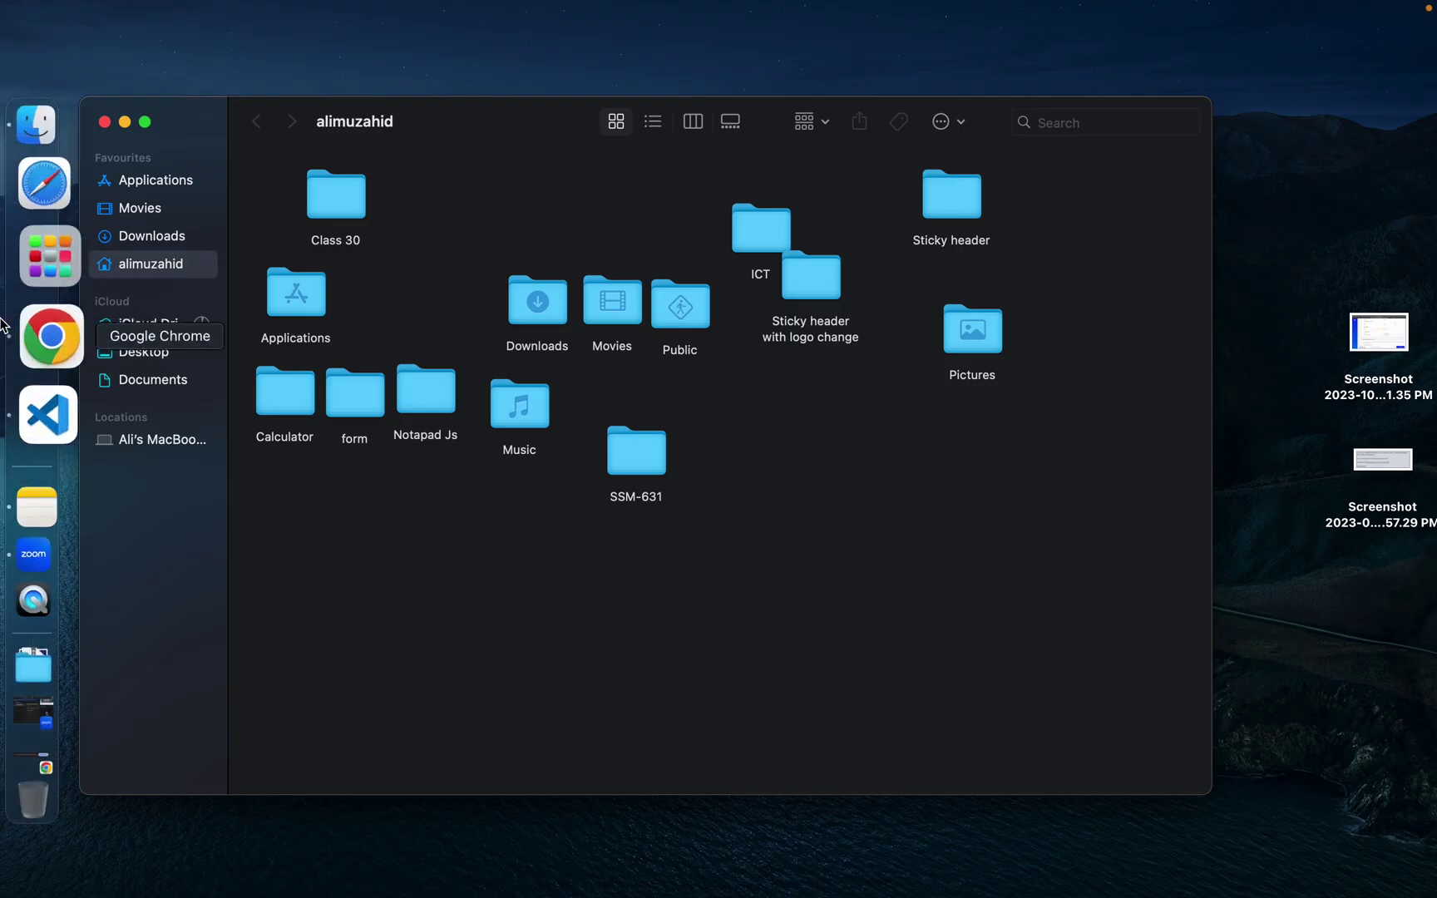
- Switch to Notes and start a numbered list below the quick note's existing text with "Woo Commerce Plugin install"
click(38, 441)
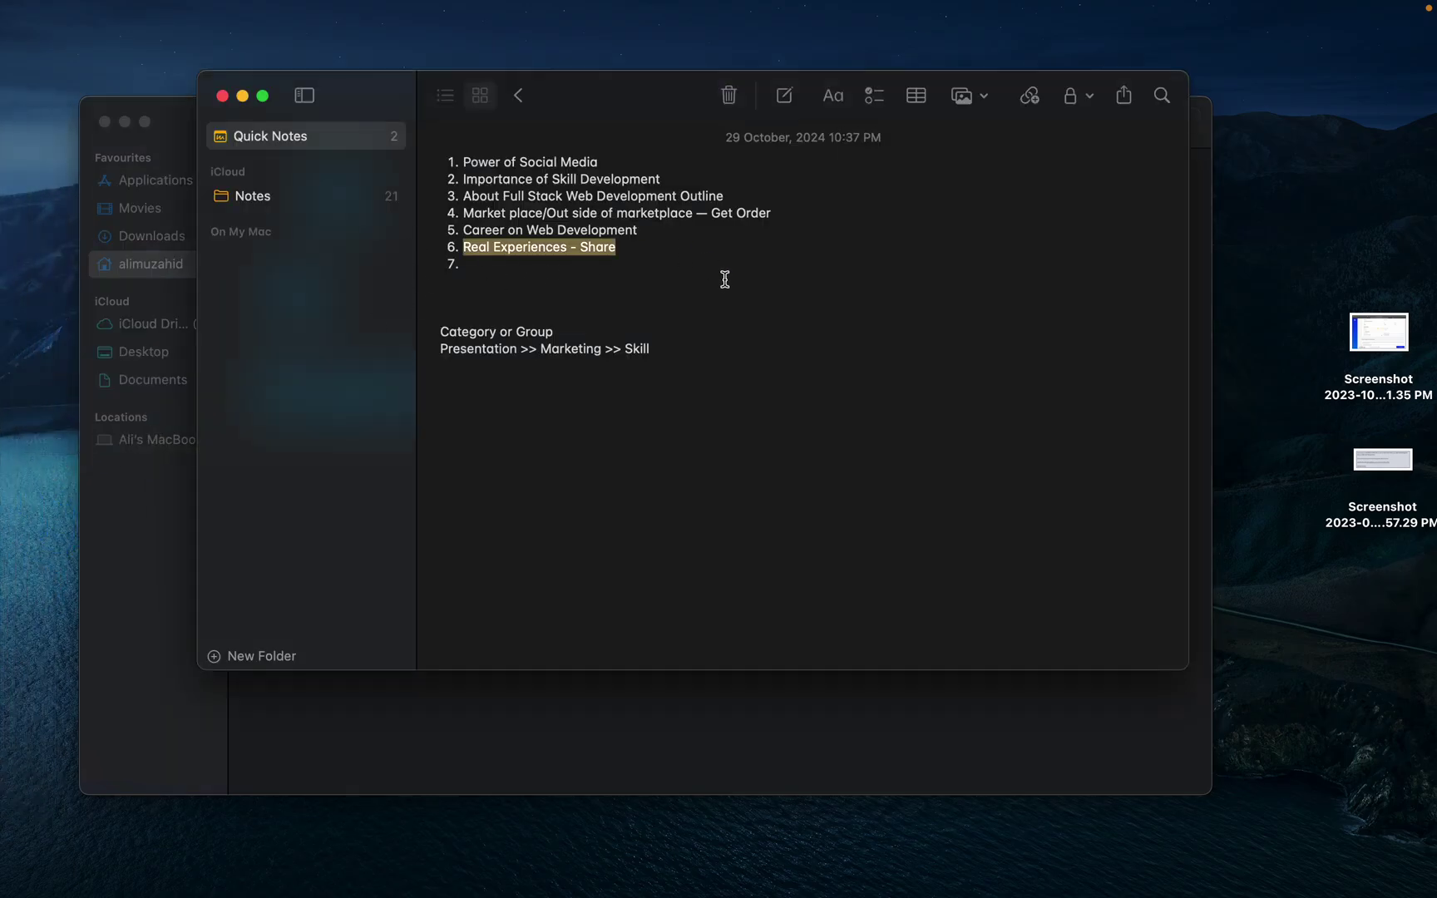
click(725, 343)
key(Return)
key(Return)
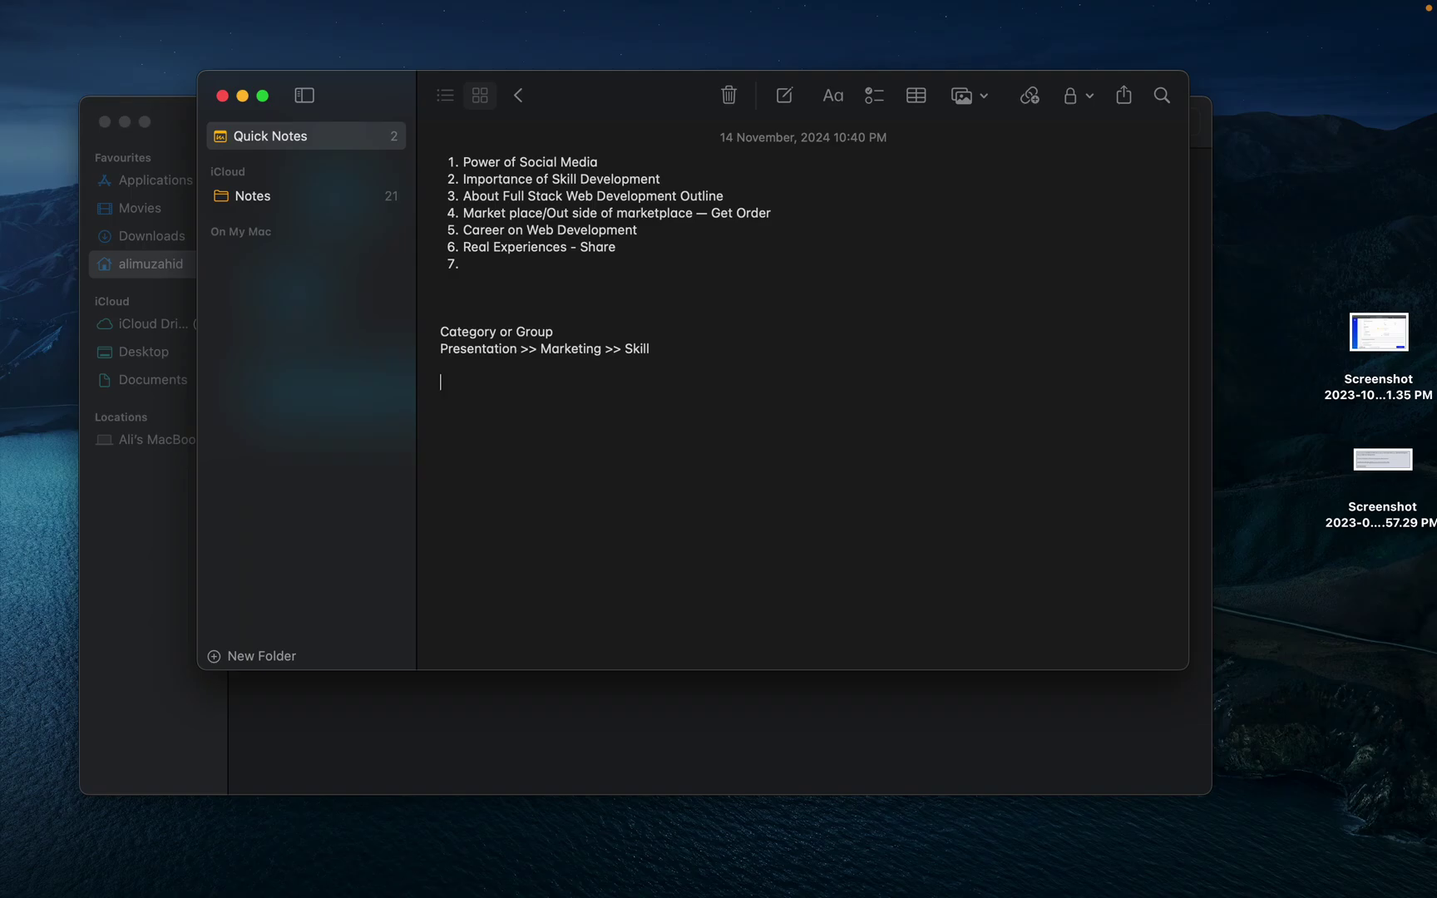
text(1.)
text(Woo Commerce Plugin install)
key(Return)
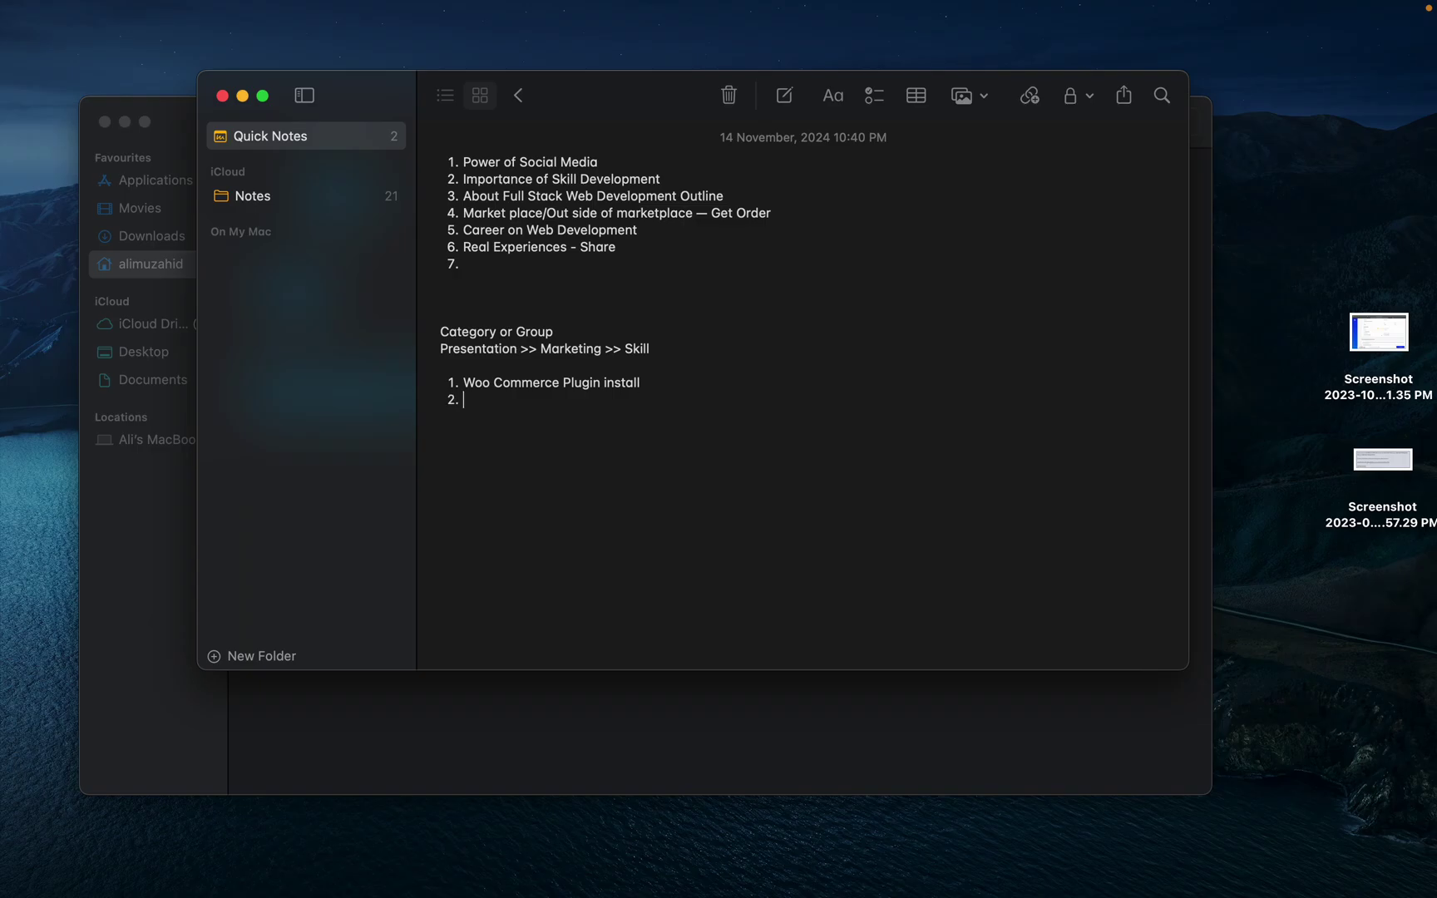
- Add "Product upload & Category create and add" as the second item of the new numbered list
text(product upload )
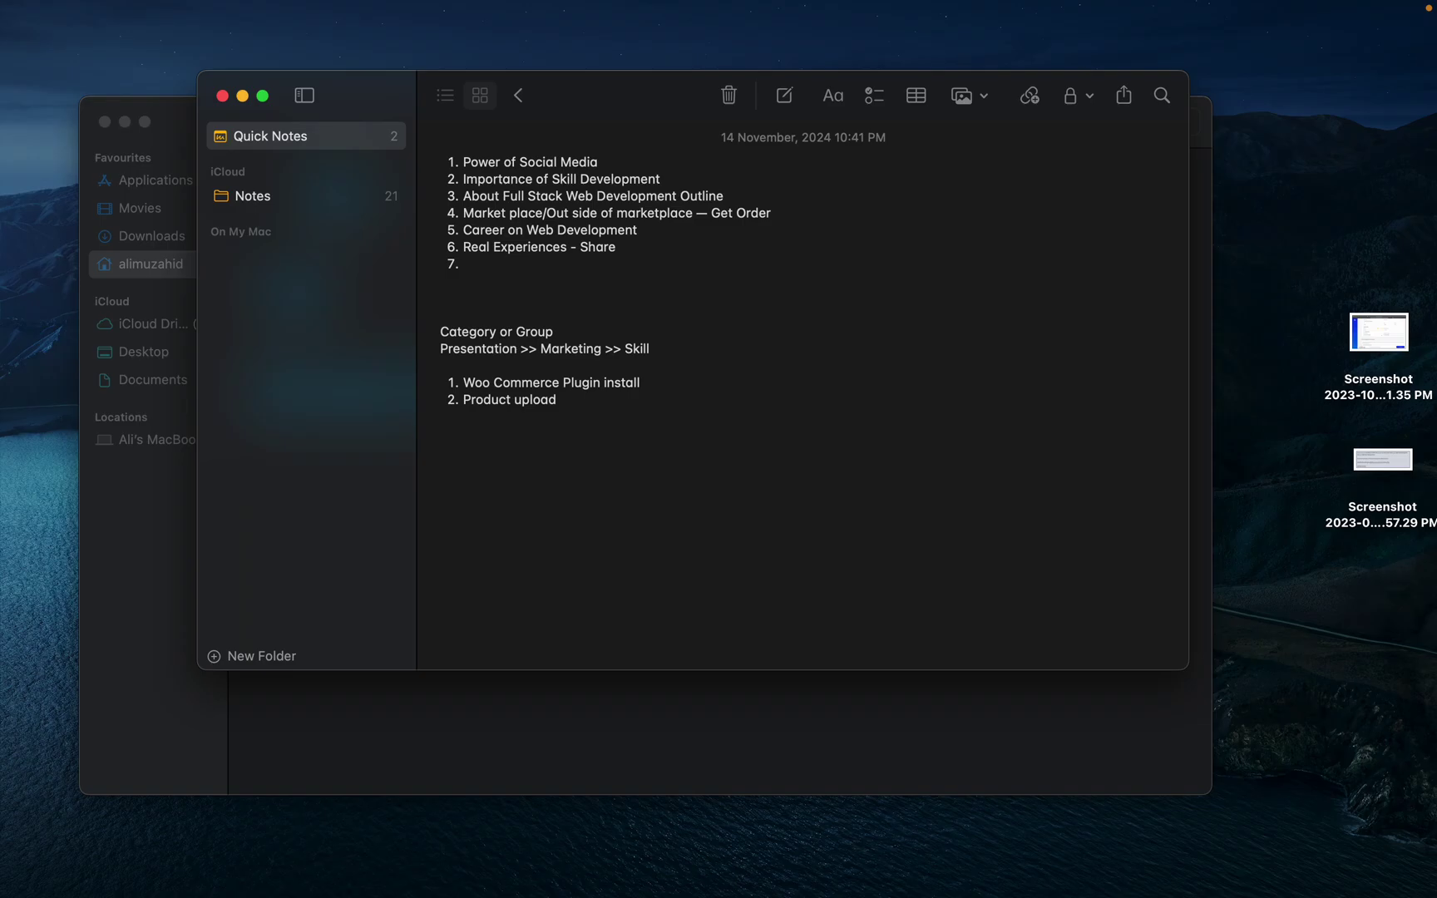
text(& Category create and add)
key(Return)
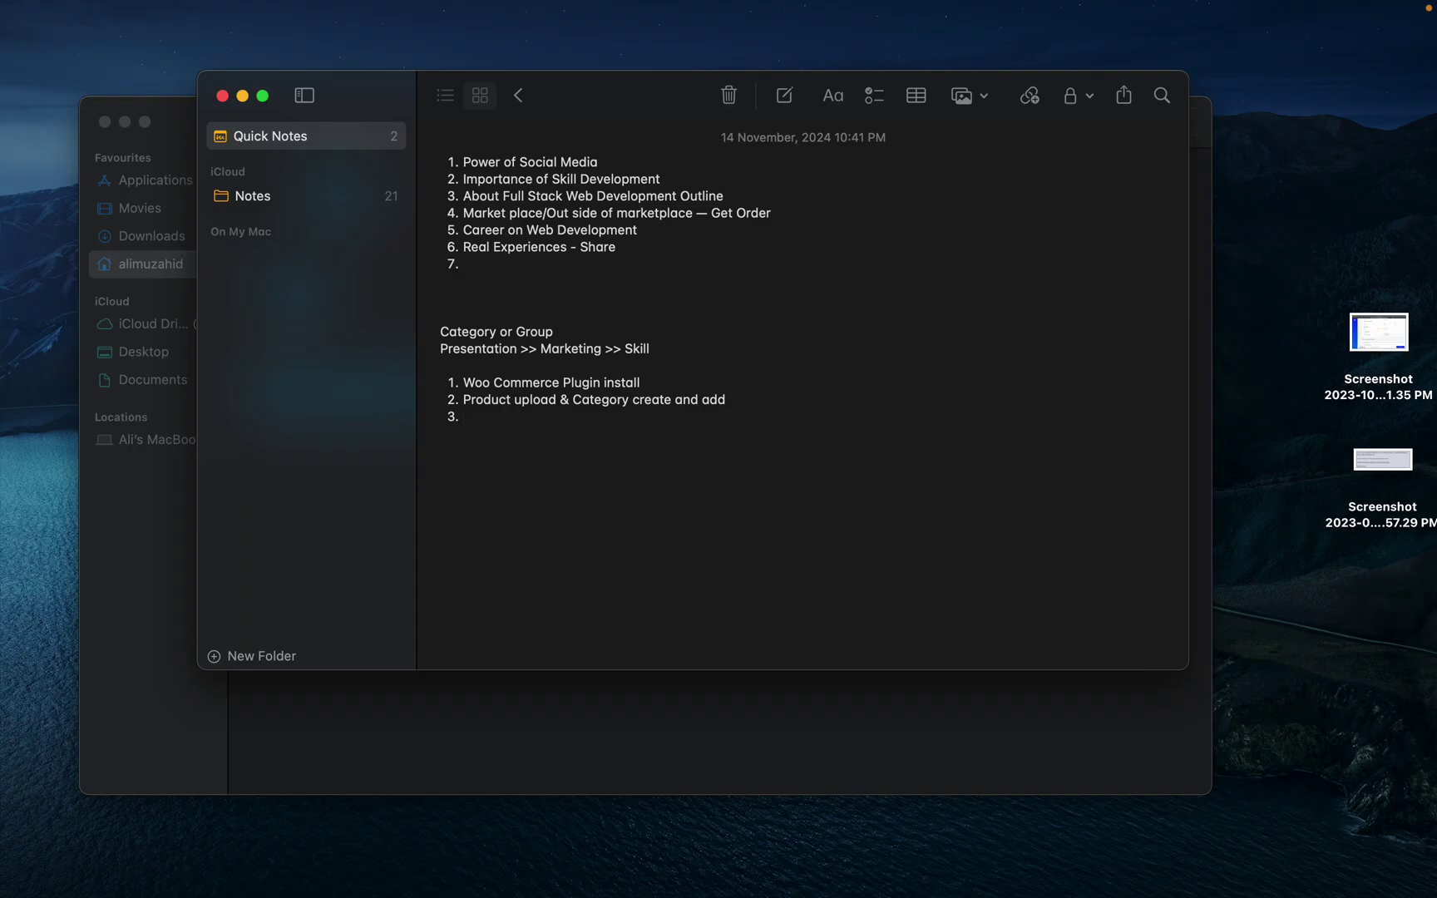
- Add "Variable Product add >> attribute" as the third item of the new numbered list
text(Variable Product add kora)
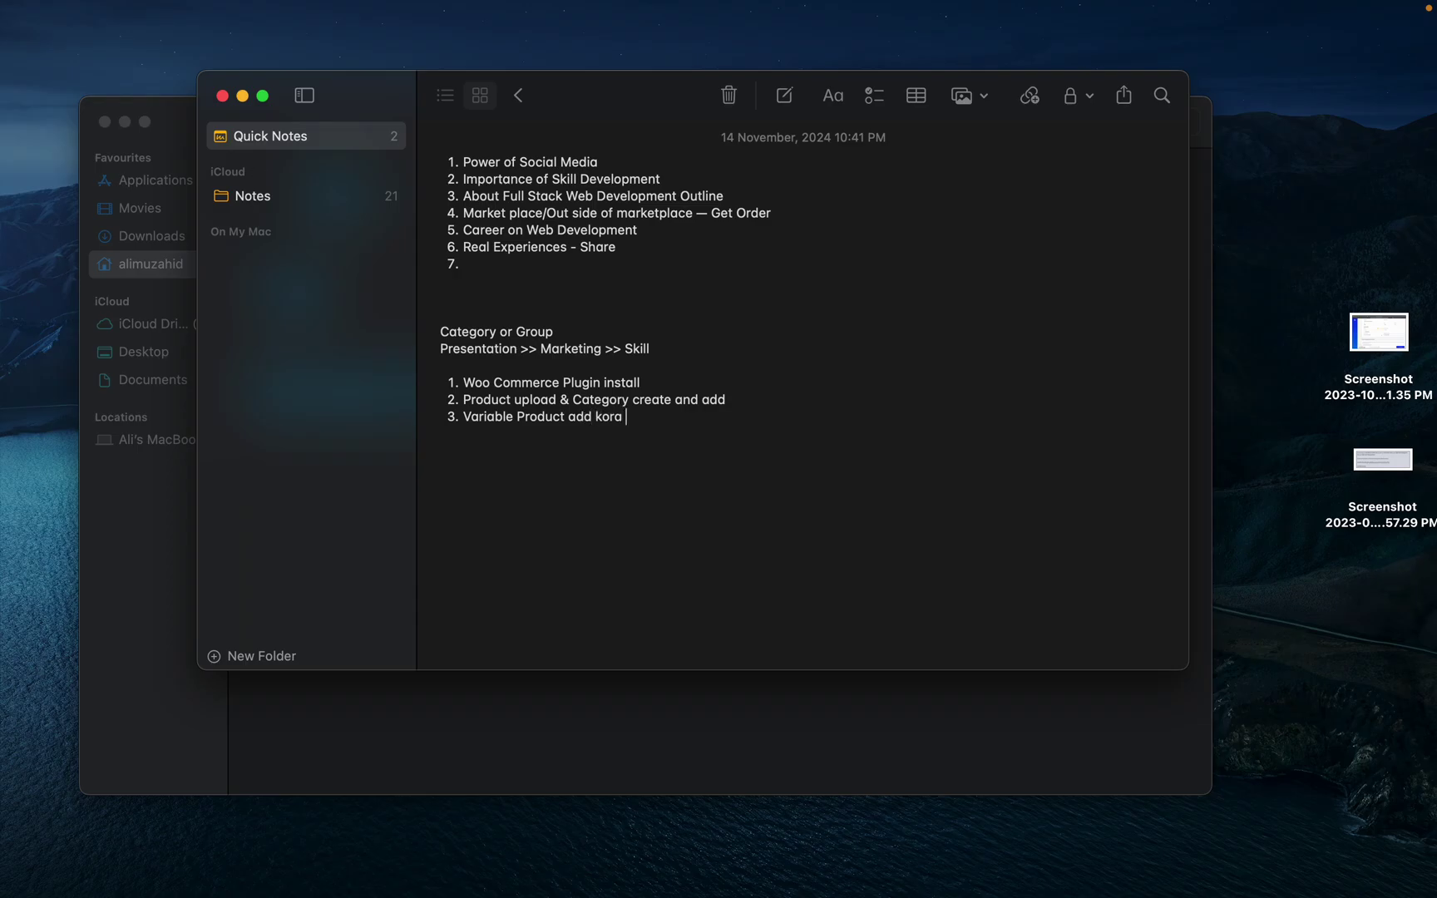
key(BackSpace)
key(BackSpace)
key(BackSpace)
key(BackSpace)
key(BackSpace)
key(Return)
click(596, 414)
text(>> attribute)
key(Return)
- Add "Product swatches >>" and "Payment" as the fourth and fifth list items
text(Produc)
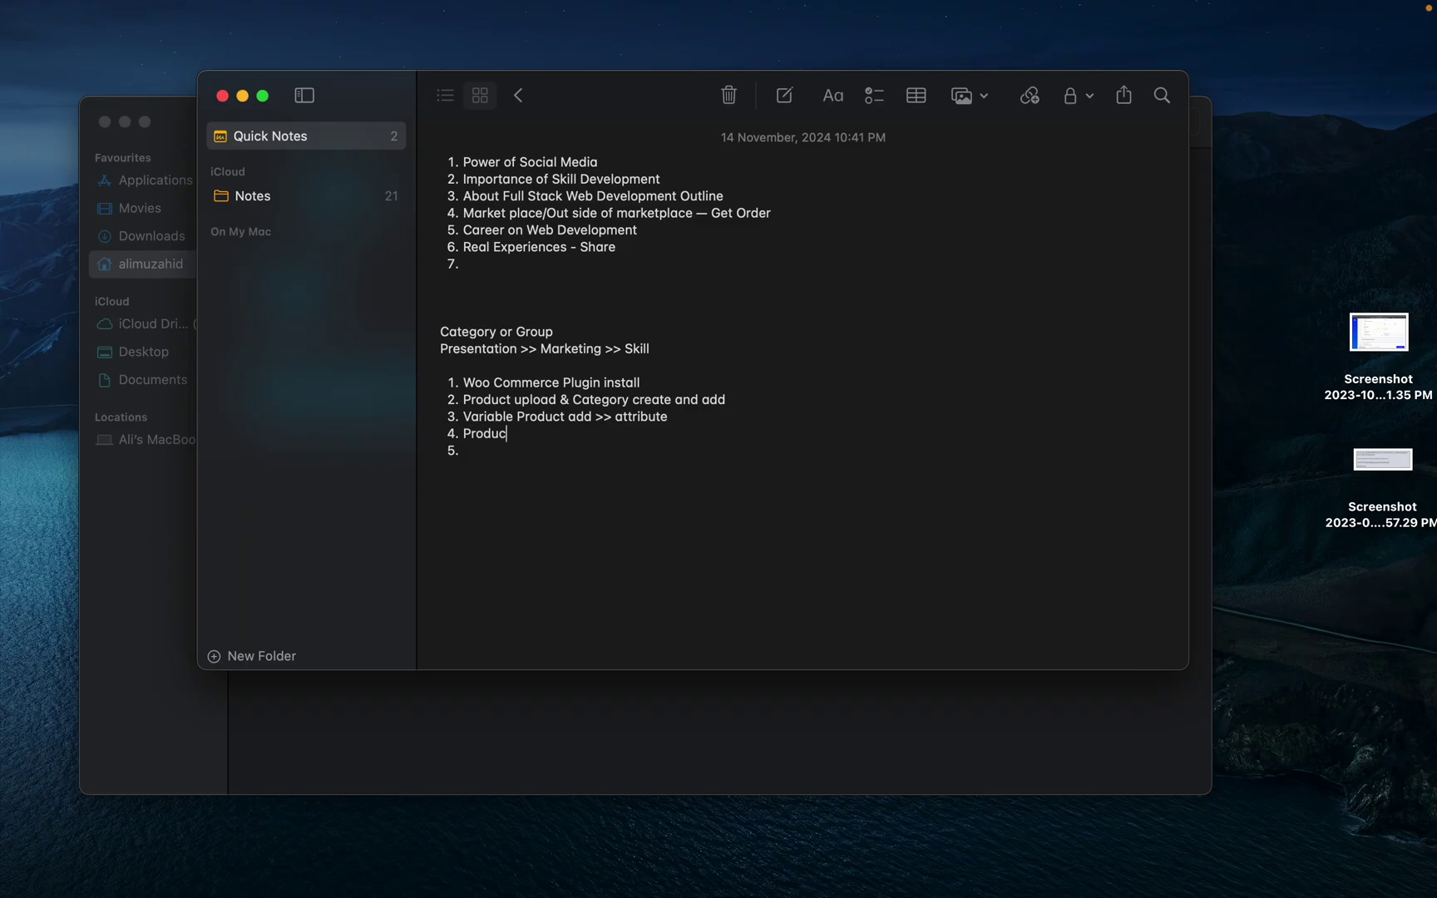
text(t swatches >>)
click(522, 452)
text(Payment)
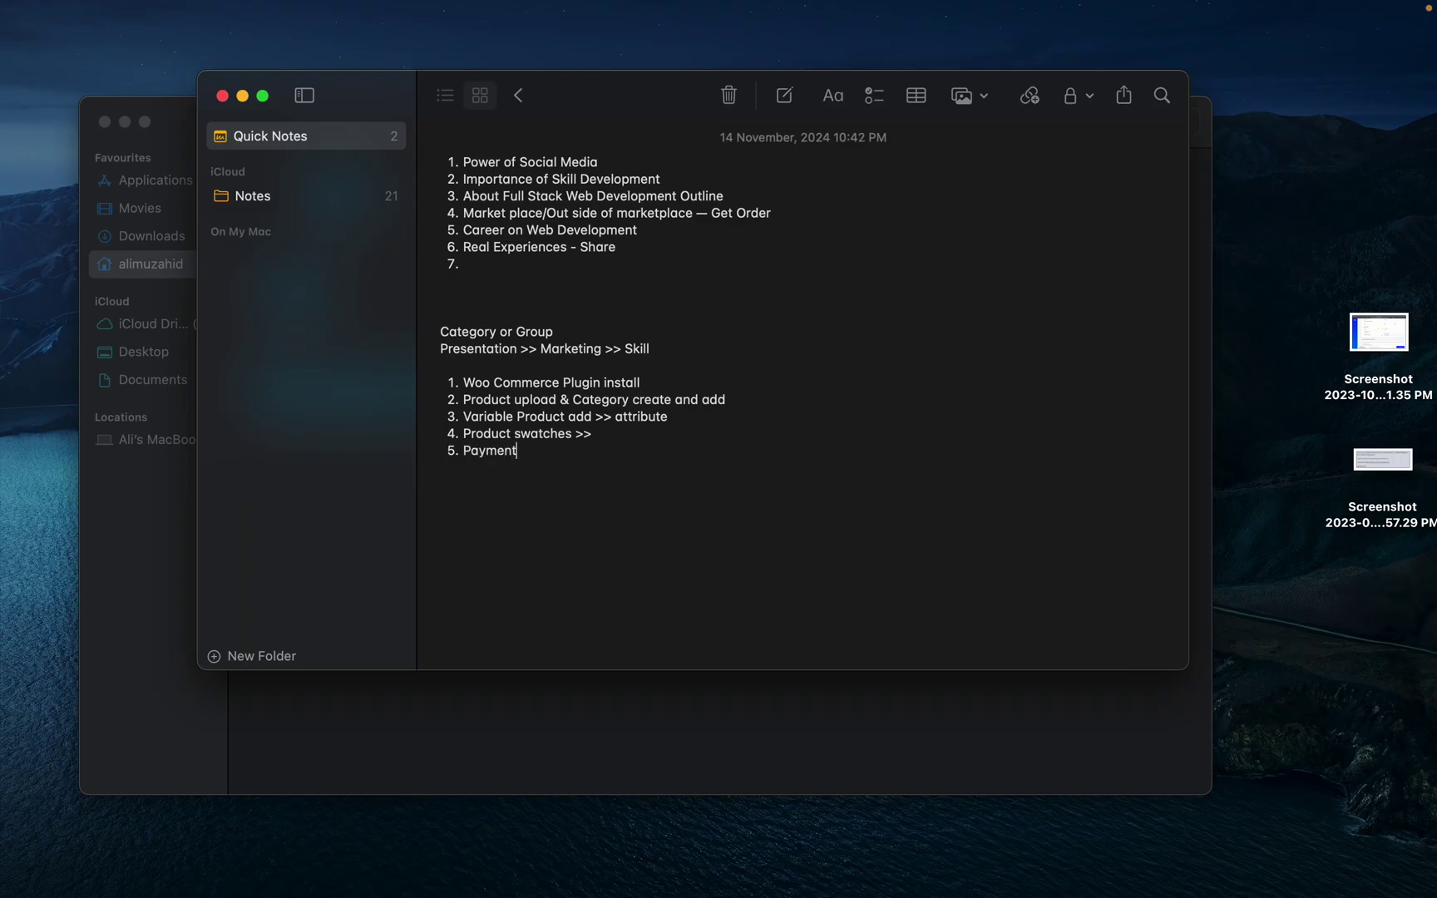
key(Return)
- Switch to Chrome and open raikafashion.com in a new tab to look over its home page
key(ctrl+Right)
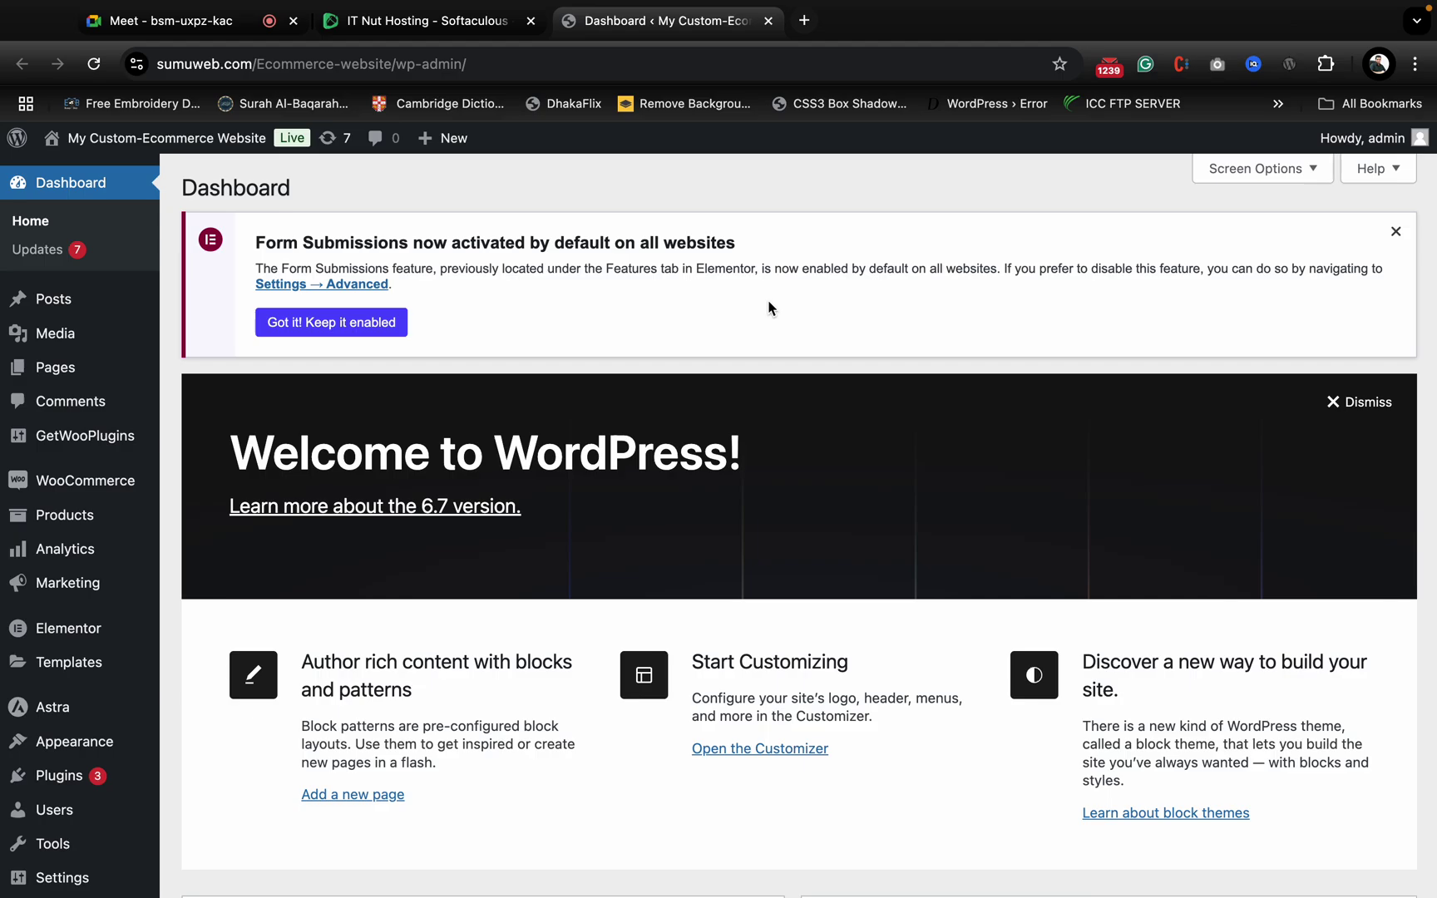
click(803, 20)
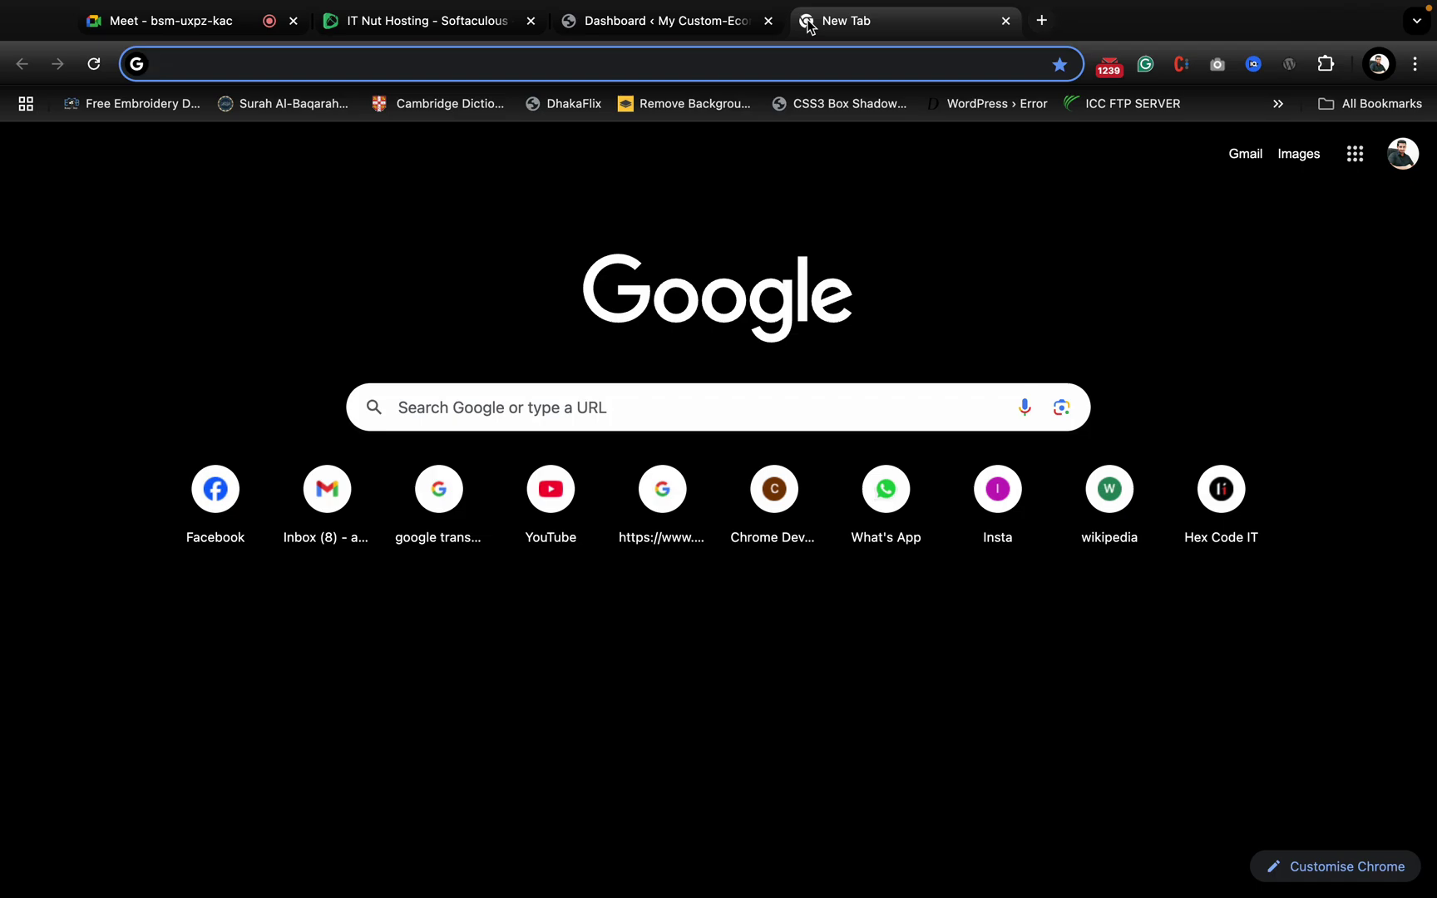
text(rai)
key(Return)
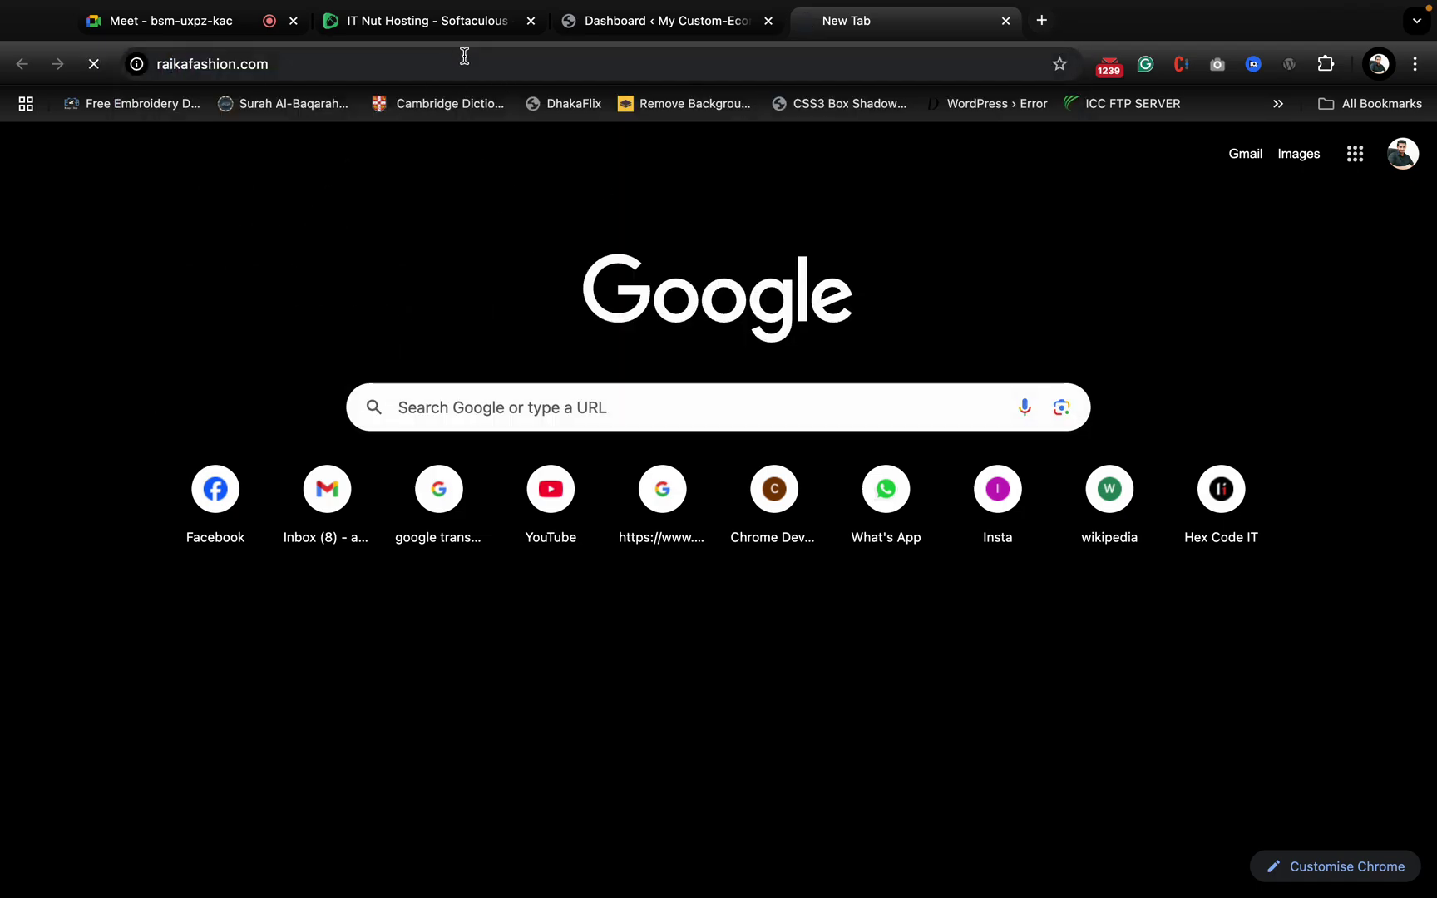
click(275, 64)
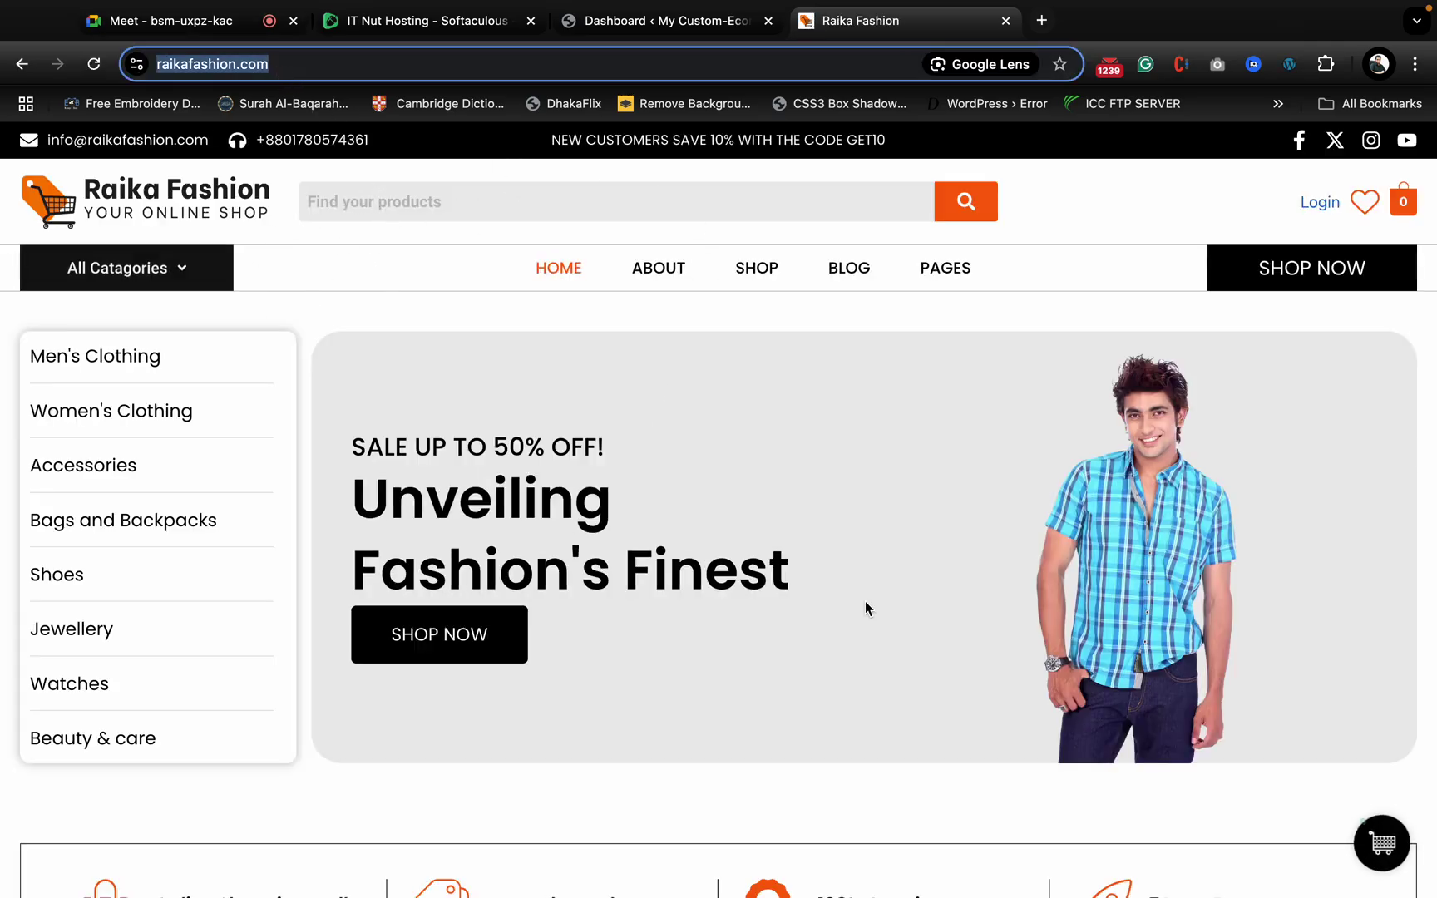
scroll(865, 602, down, 10)
scroll(864, 600, up, 10)
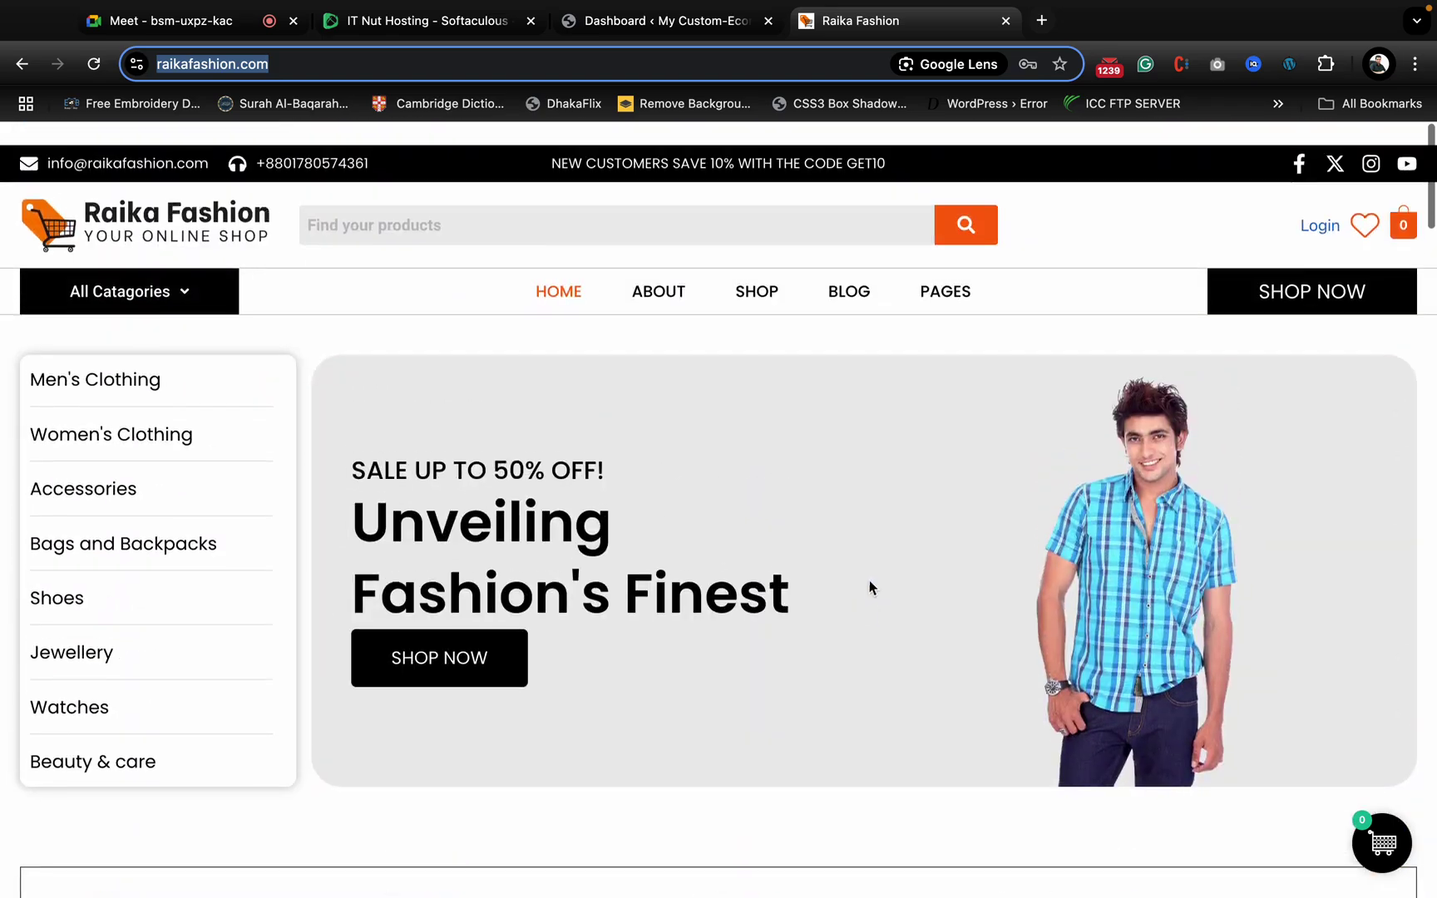
click(661, 20)
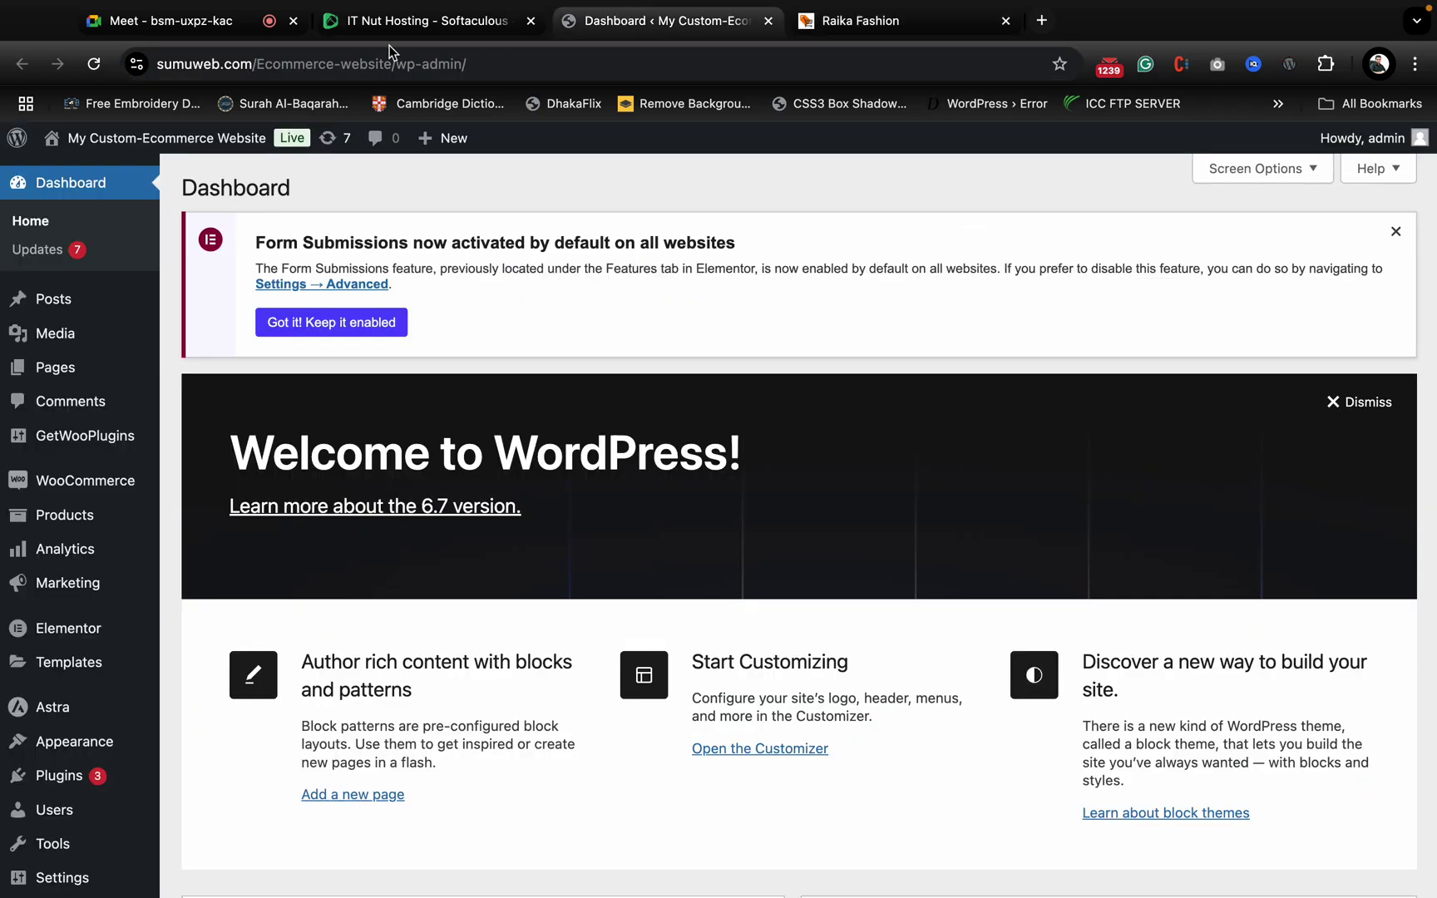
click(447, 24)
click(964, 12)
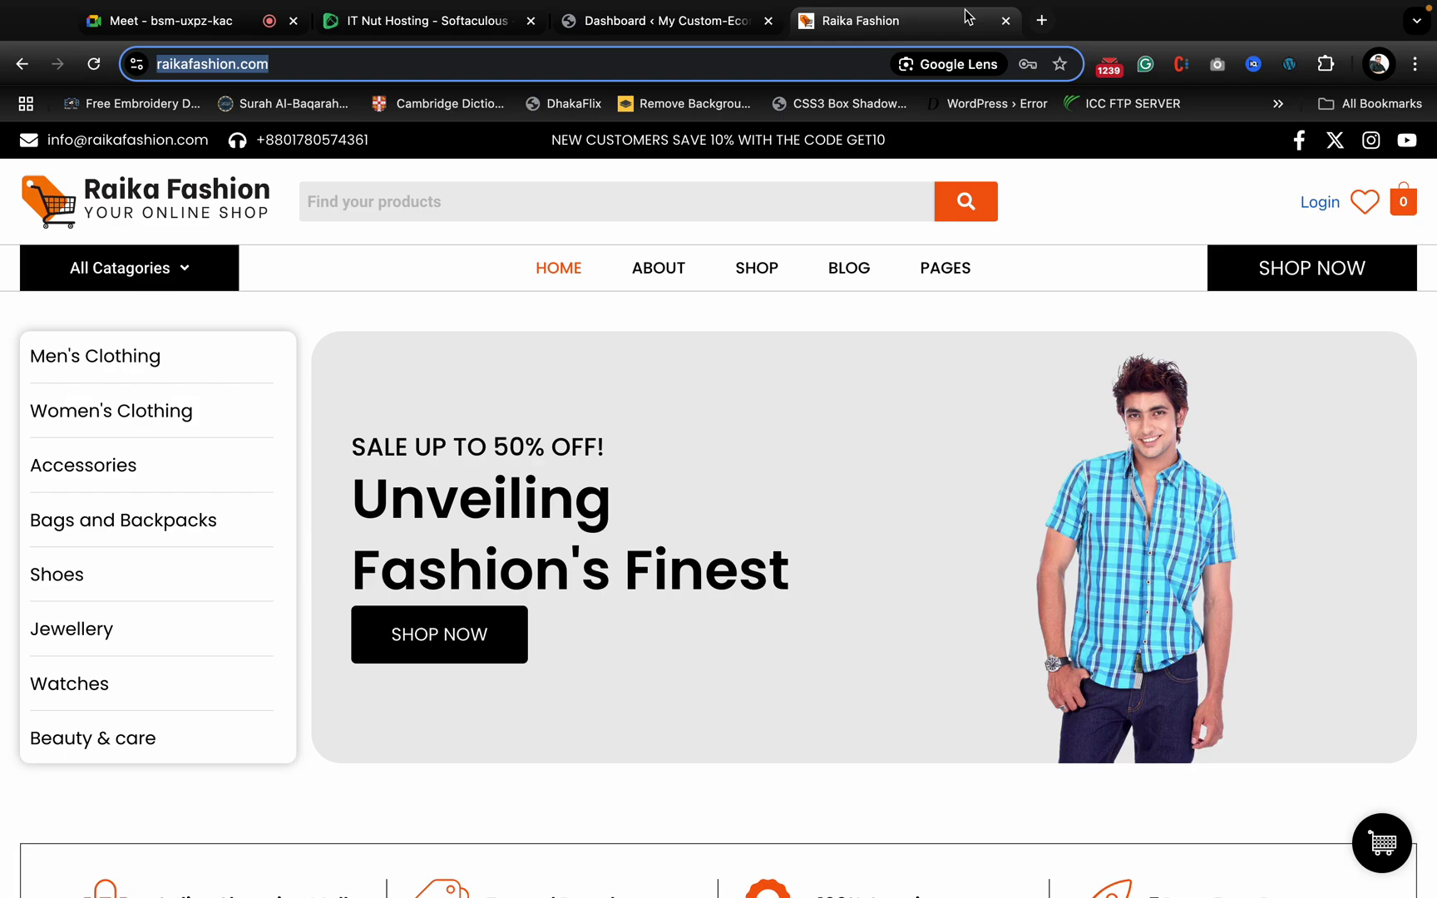
click(717, 23)
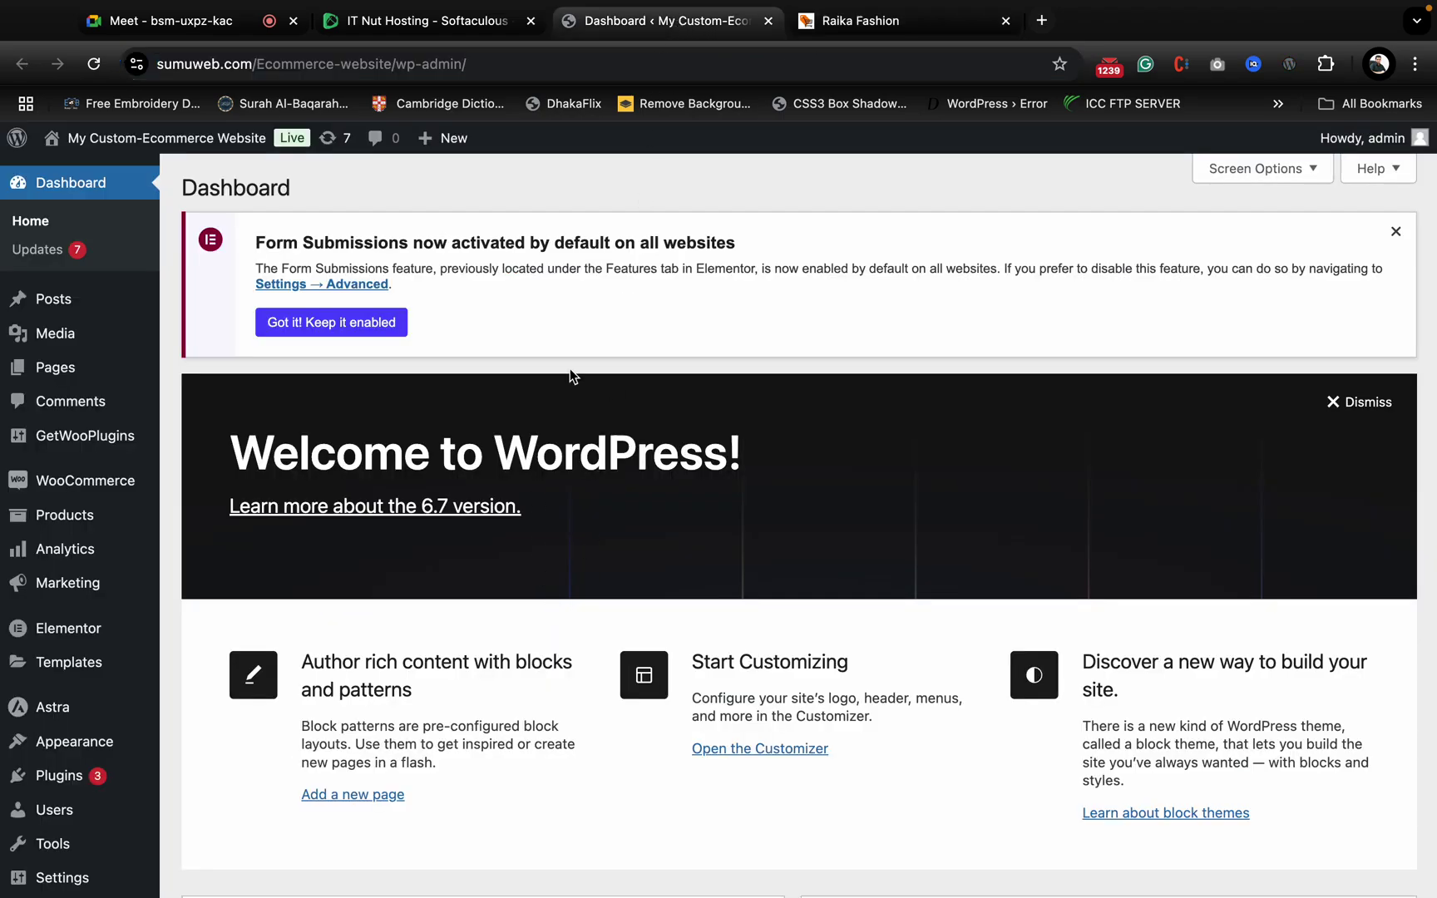
- Switch to Notes and add "Order management" as the sixth item of the numbered list
key(ctrl+Left)
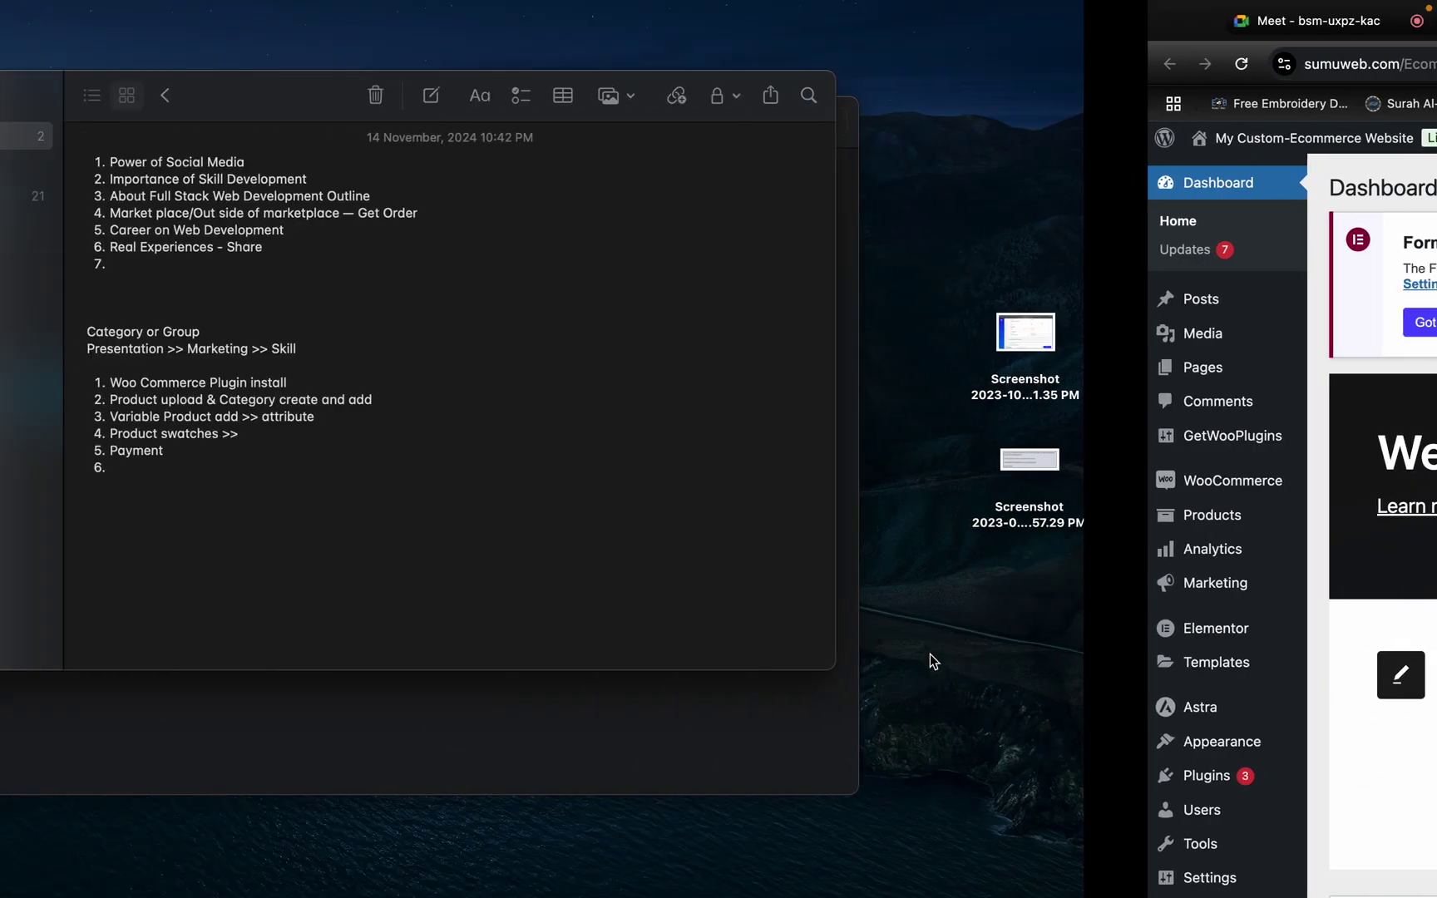
click(507, 468)
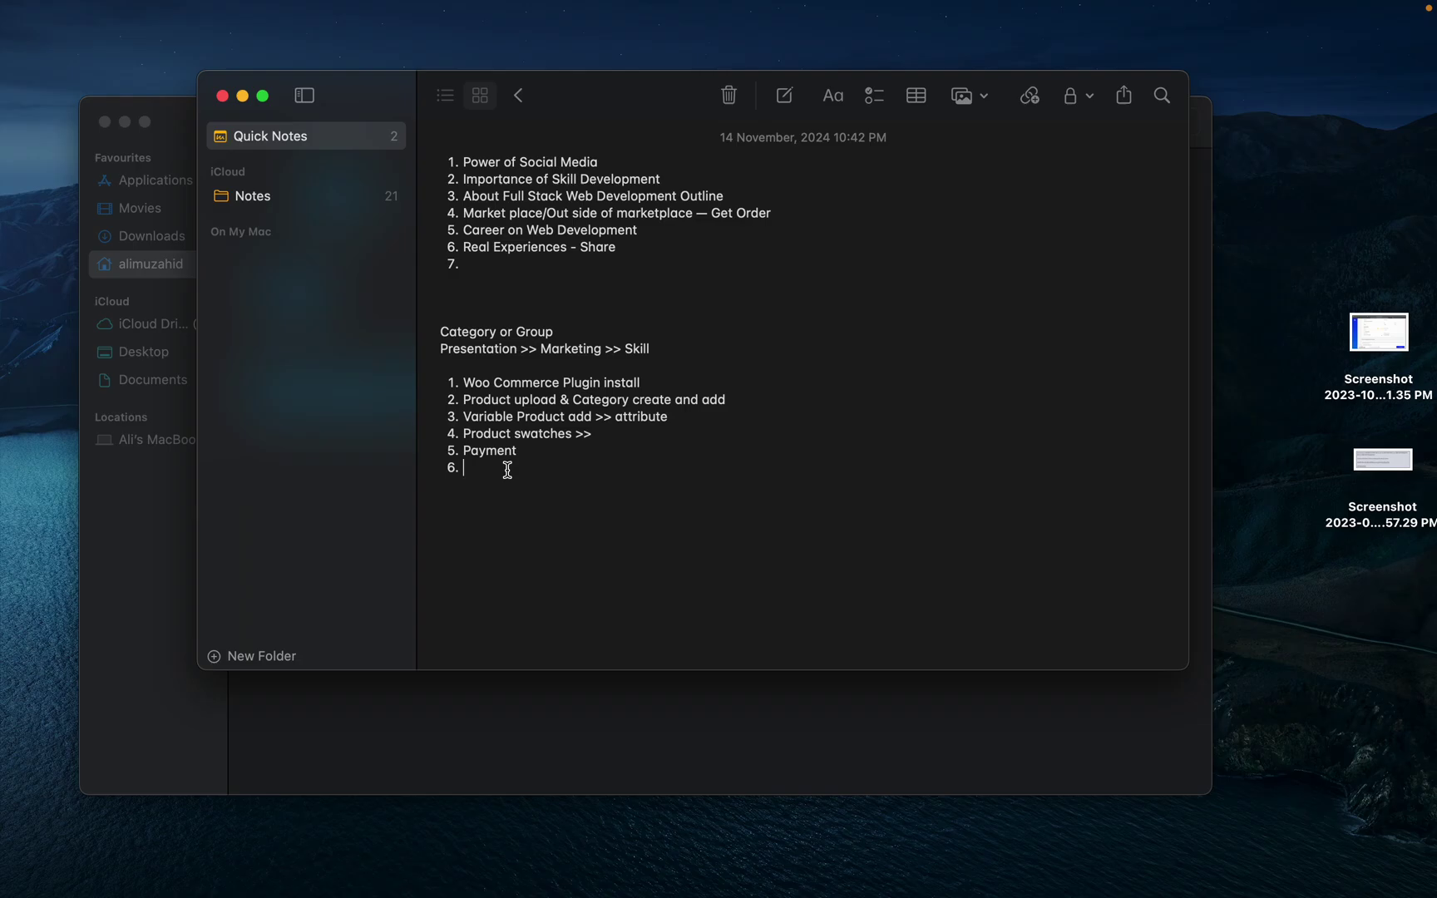
text(Order management)
key(Return)
- Switch to Chrome and open the list of installed plugins in the WordPress admin
key(ctrl+Right)
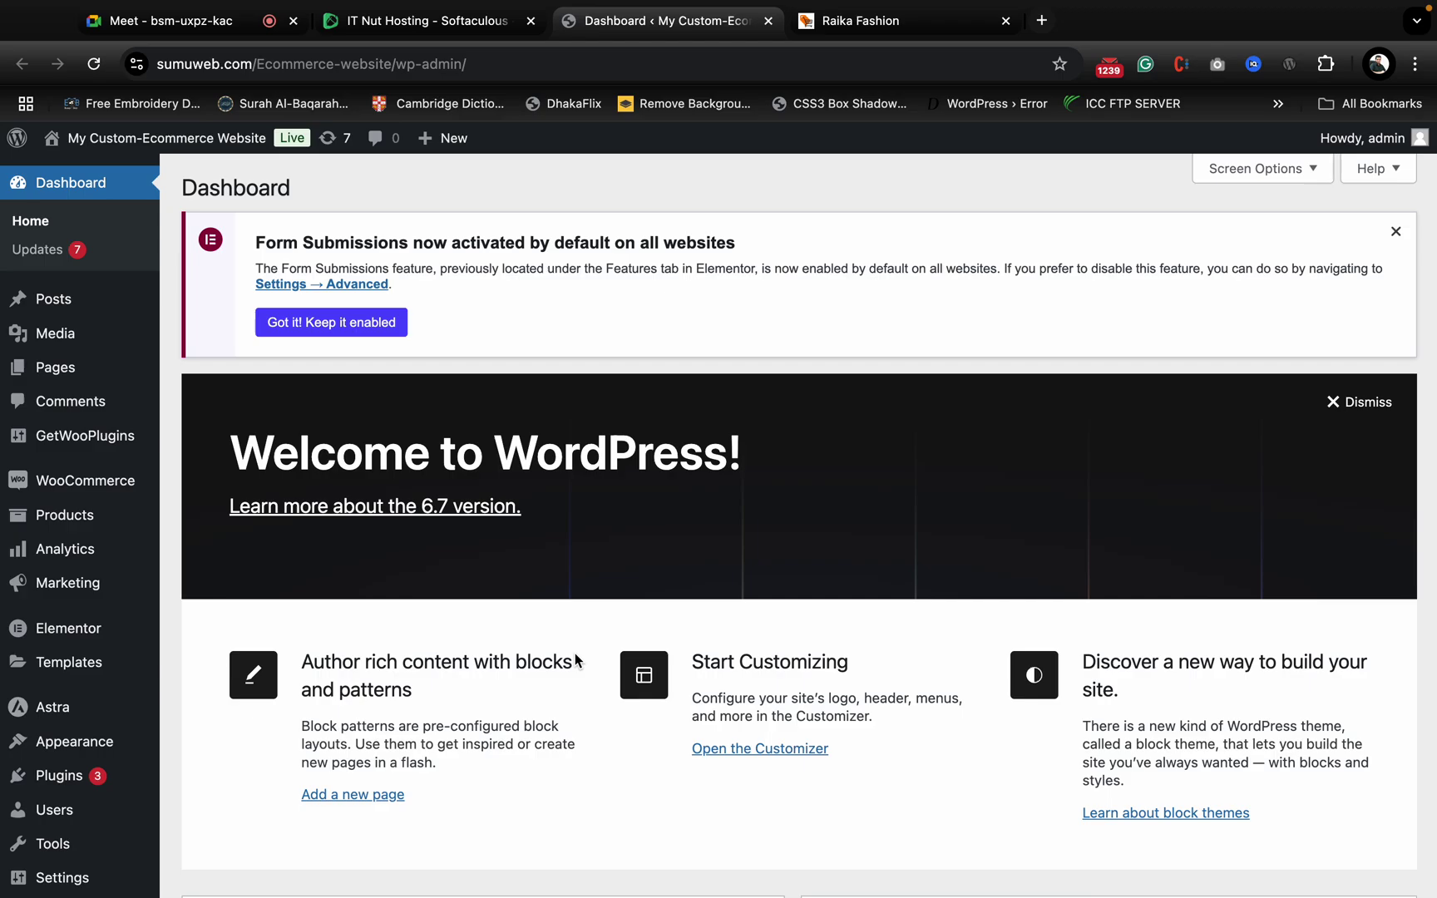
mouse_move(58, 775)
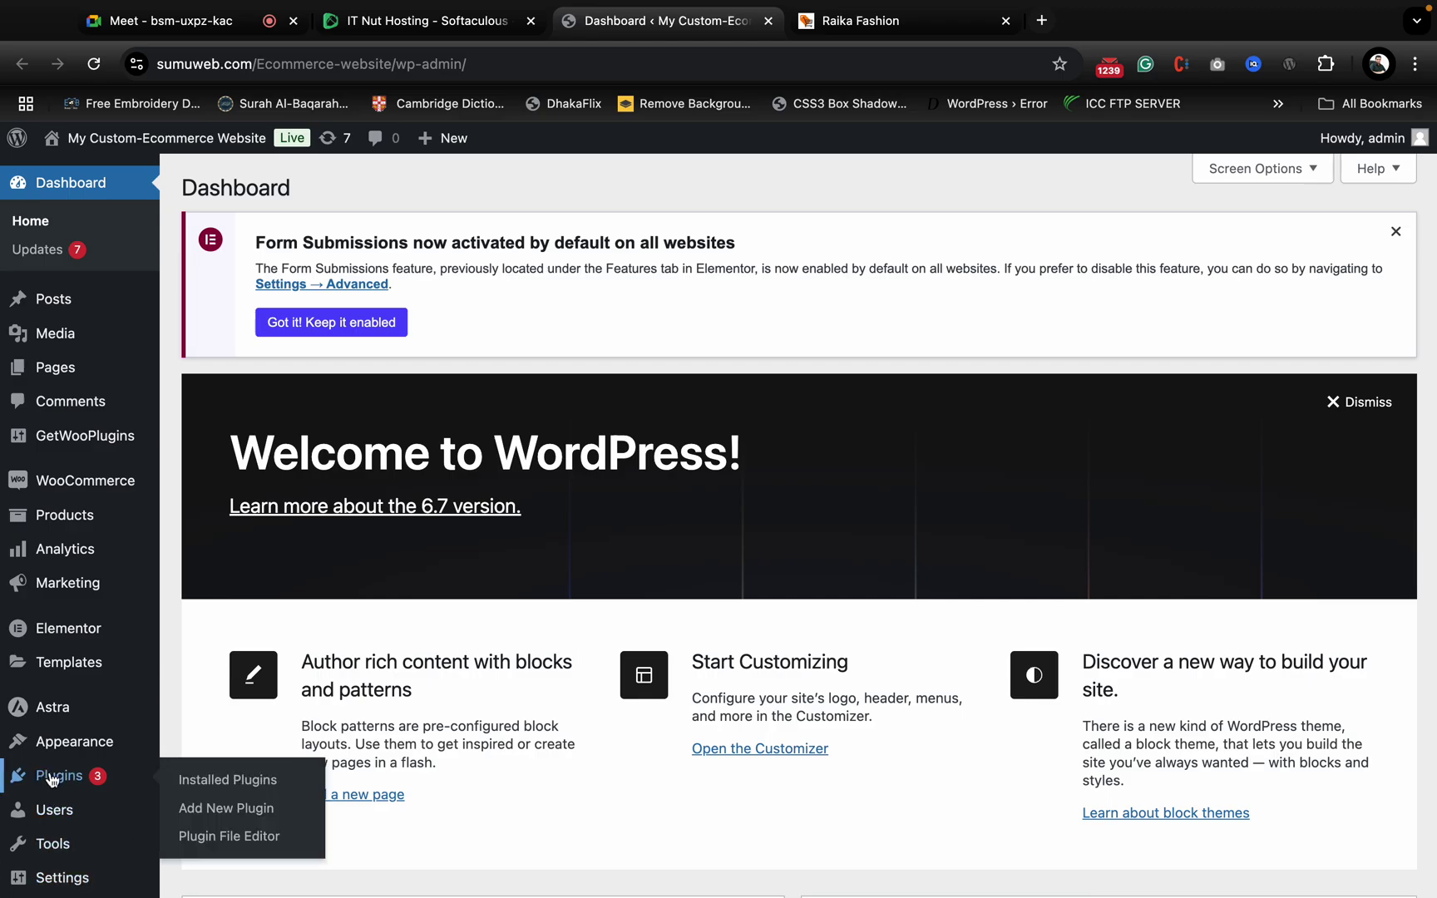
click(229, 807)
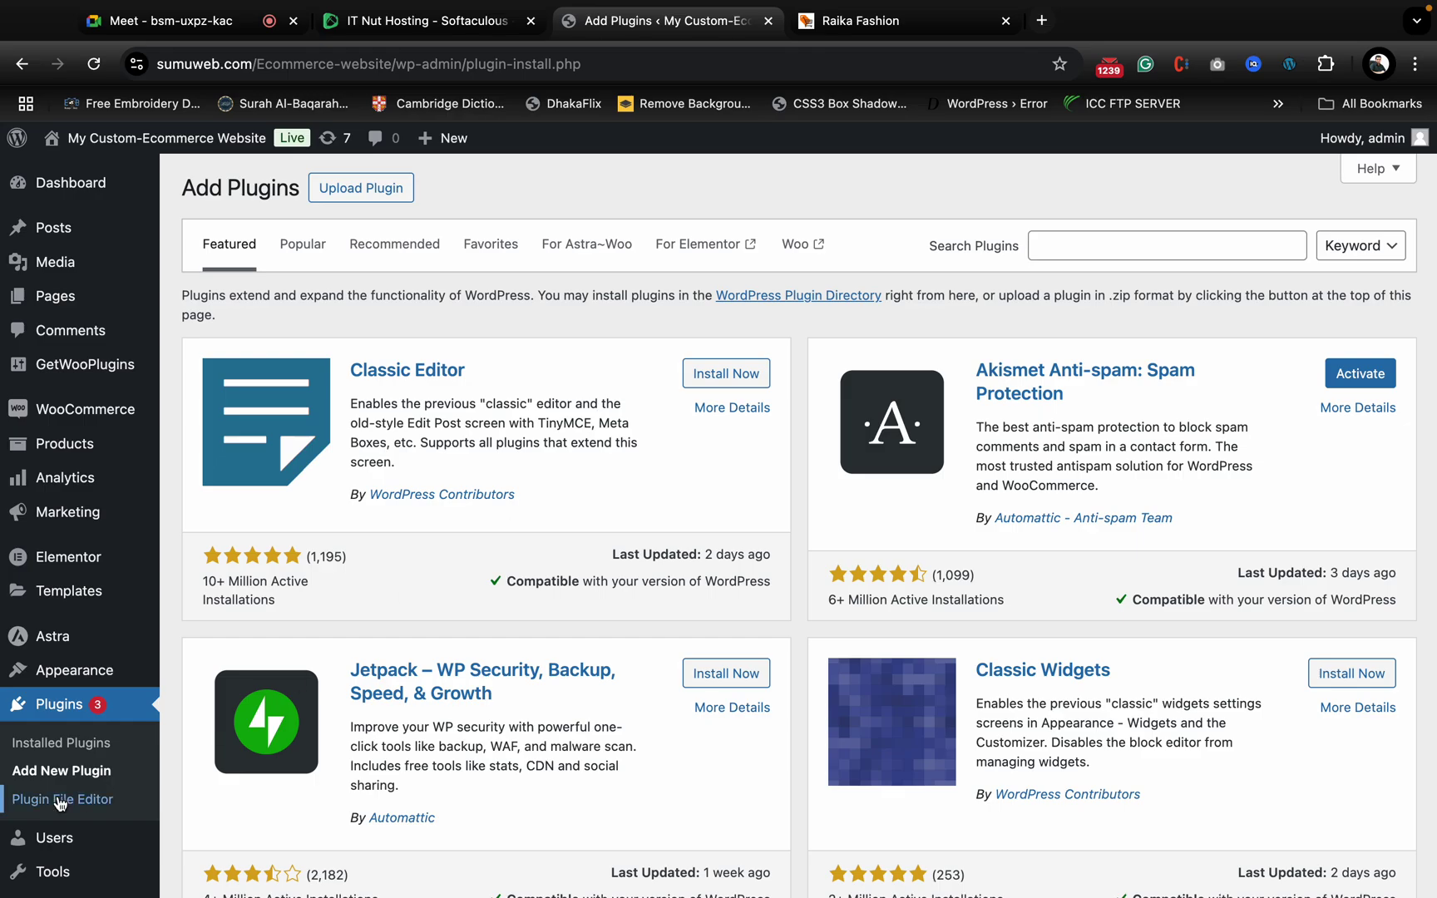
click(75, 749)
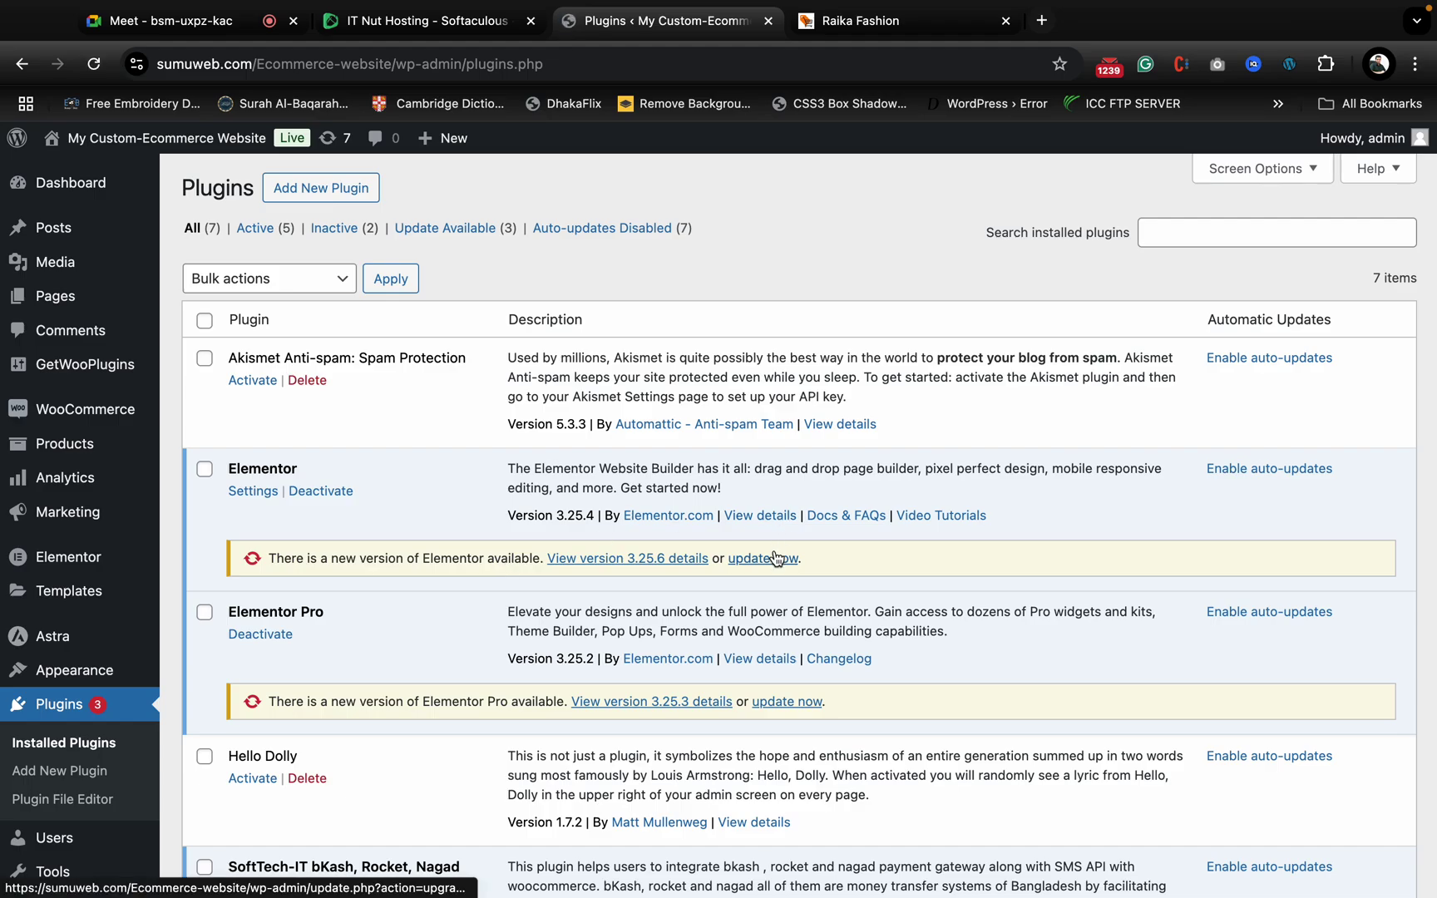
- Update the Elementor plugin to version 3.25.6 and try to update Elementor Pro to version 3.25.3
click(775, 558)
scroll(789, 465, down, 3)
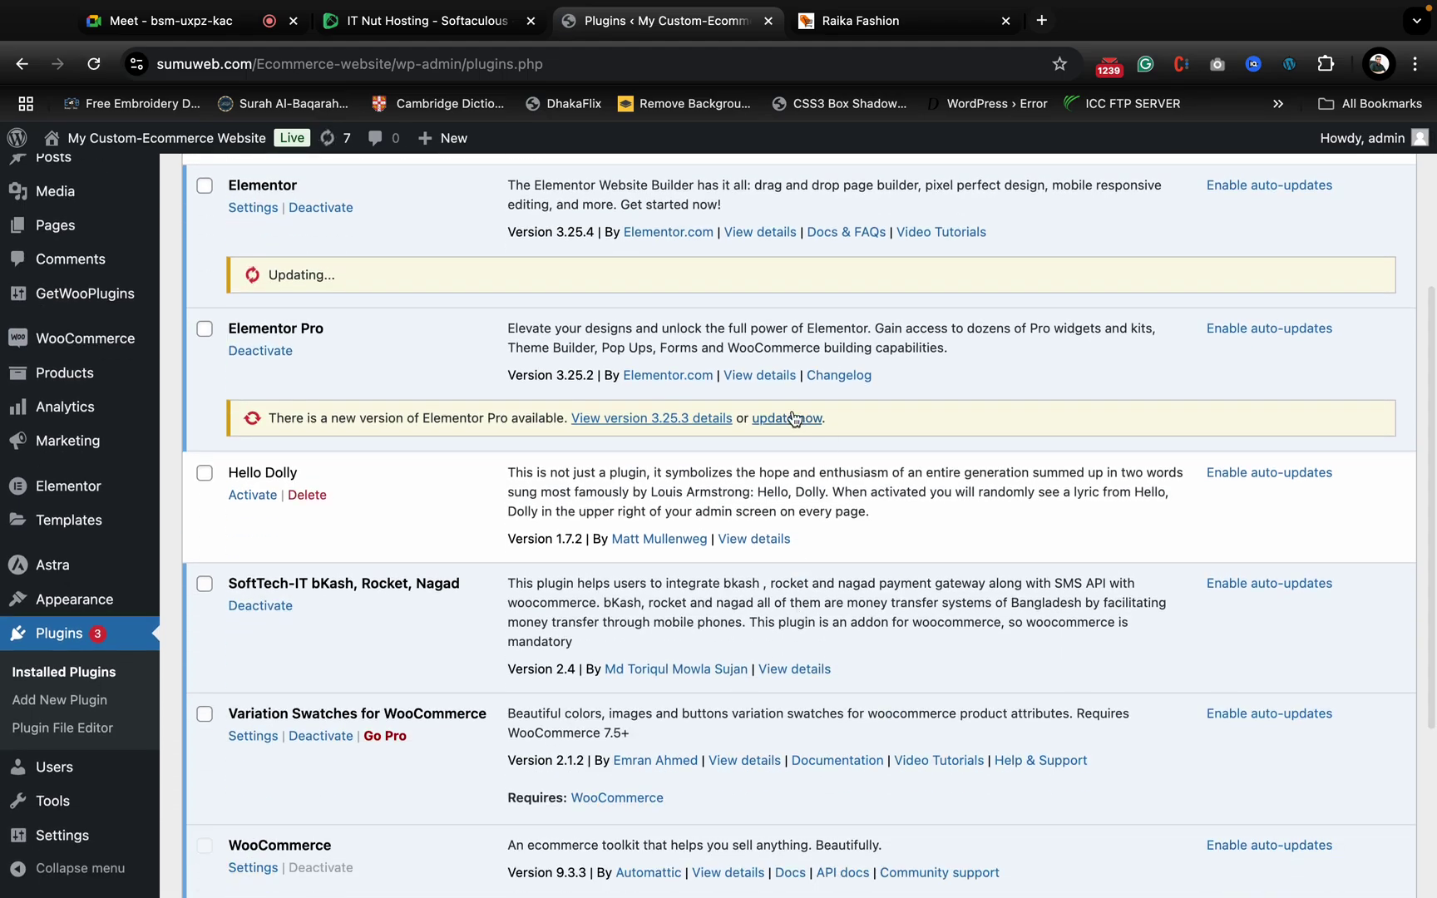
click(794, 419)
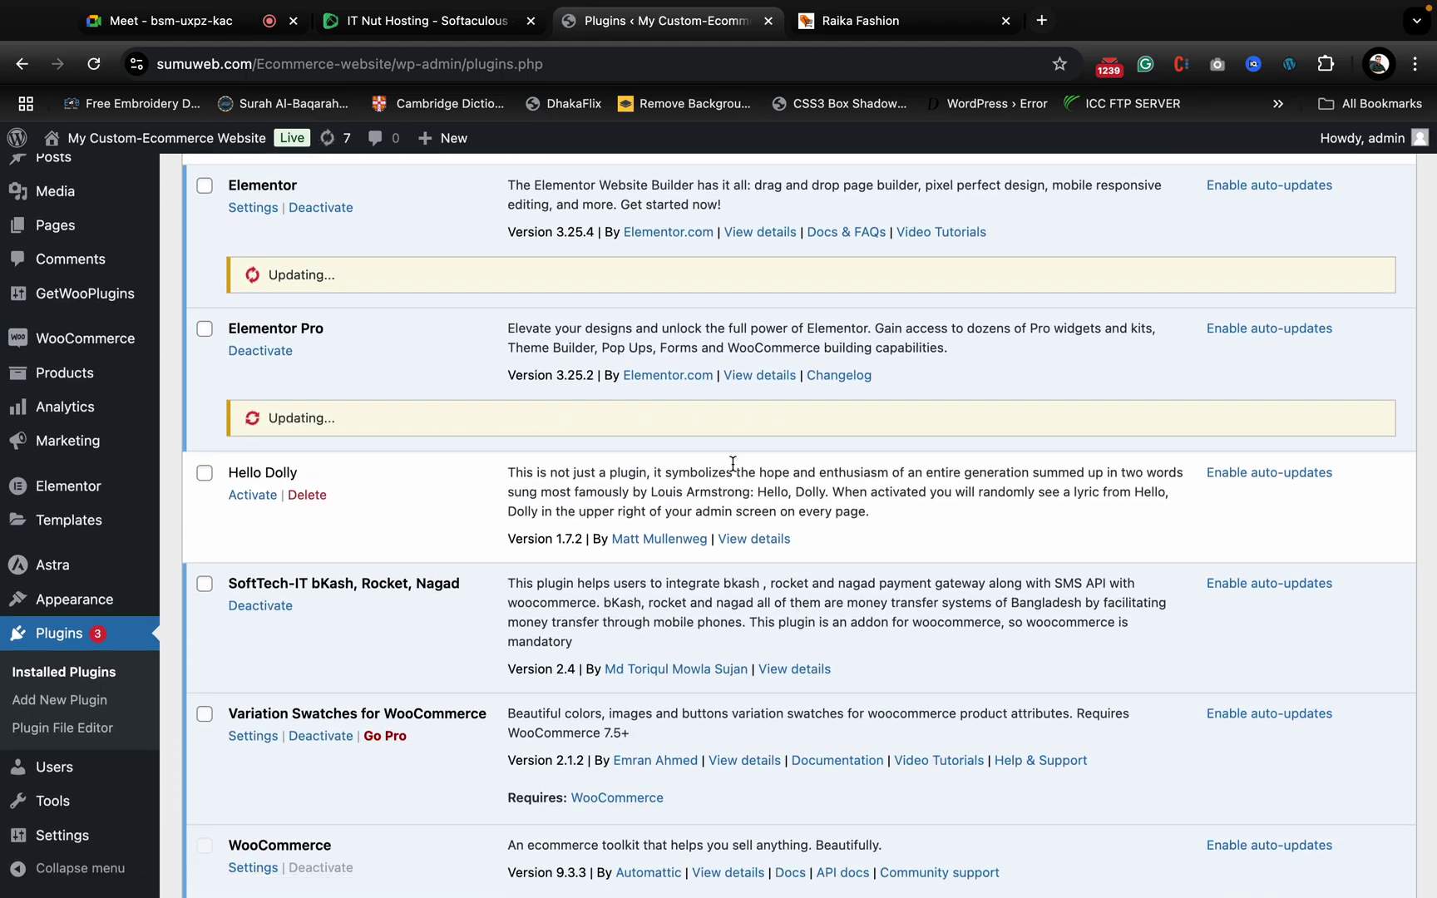
- Try to update the WooCommerce plugin to version 9.4.1 from the installed plugins list
scroll(727, 482, down, 3)
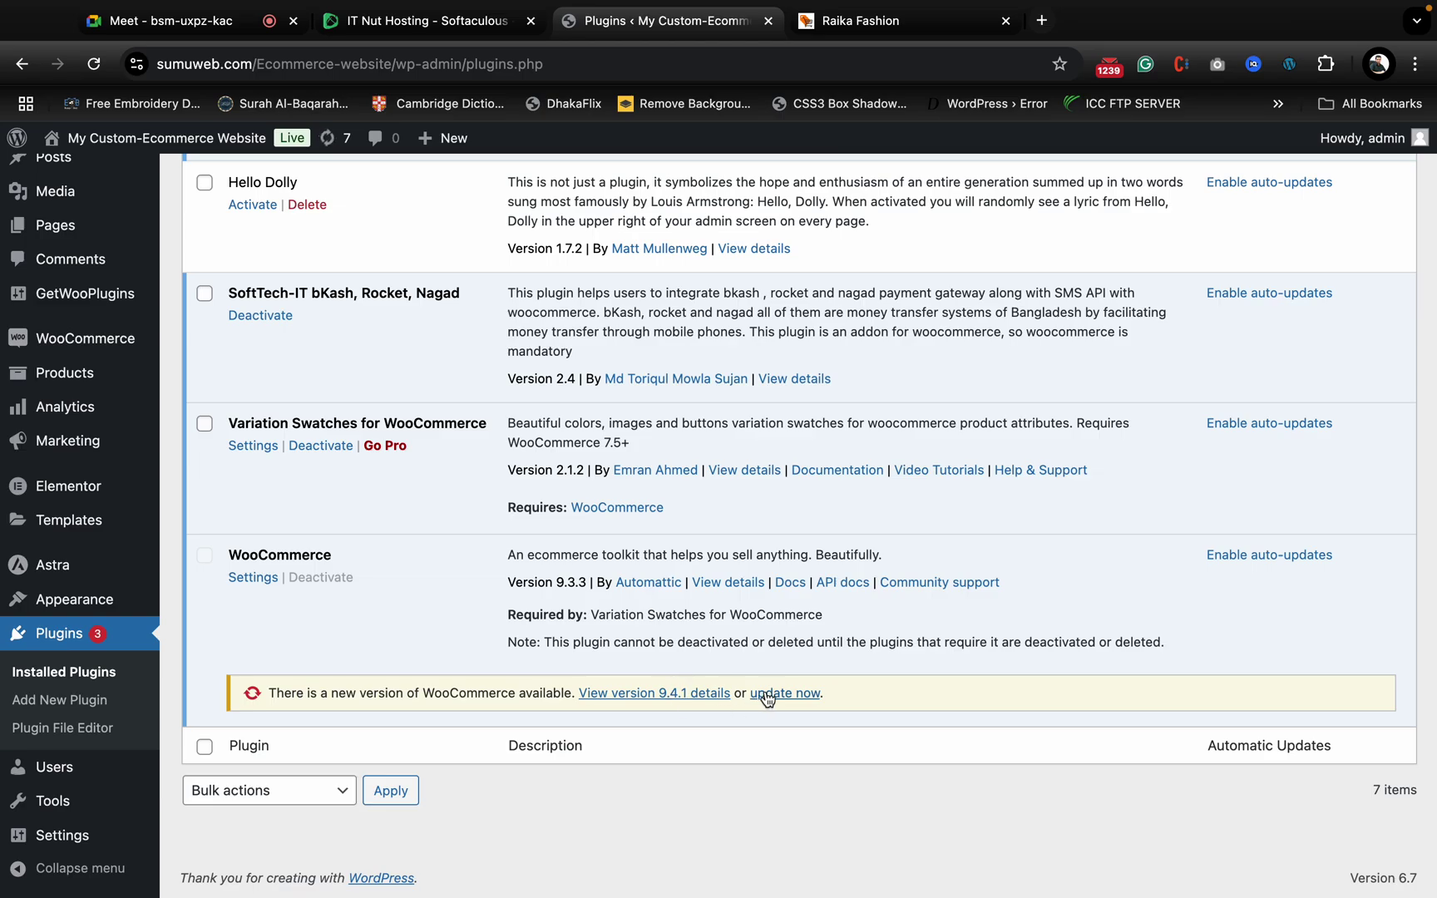
click(766, 695)
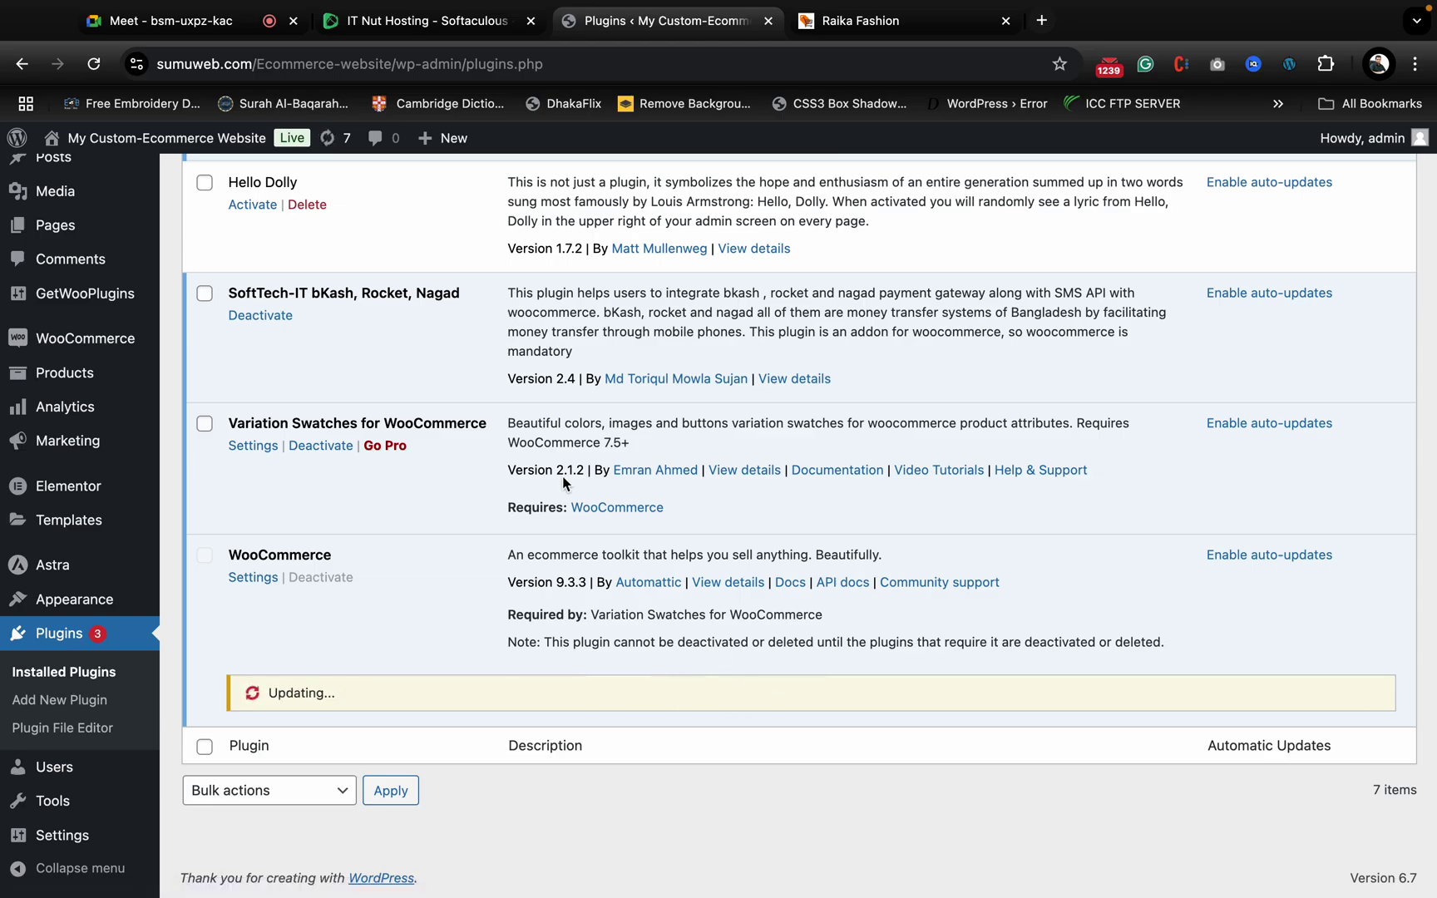
scroll(563, 483, up, 6)
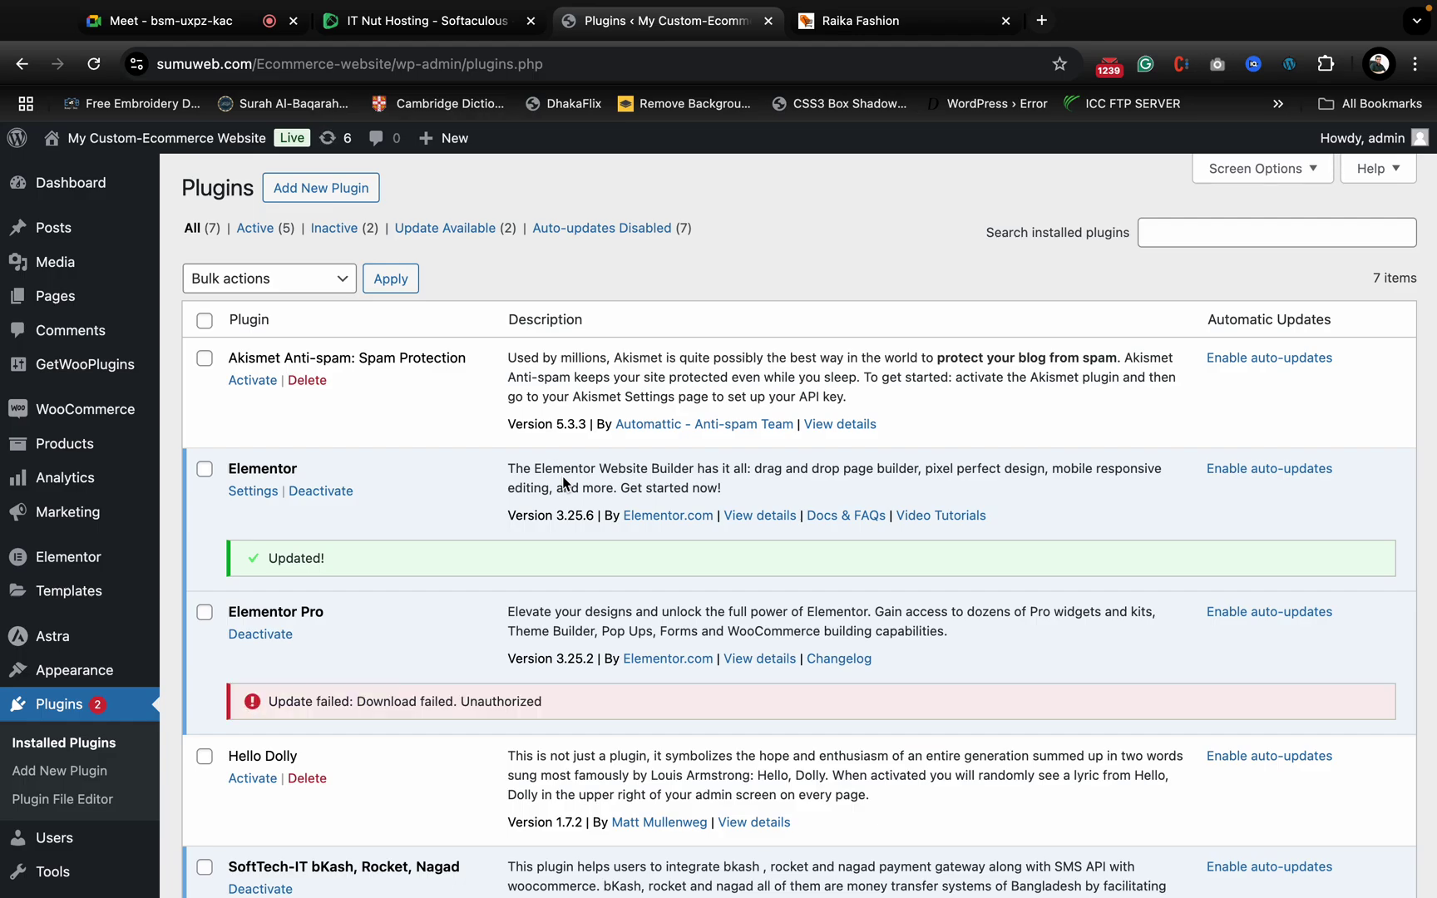
scroll(553, 615, down, 7)
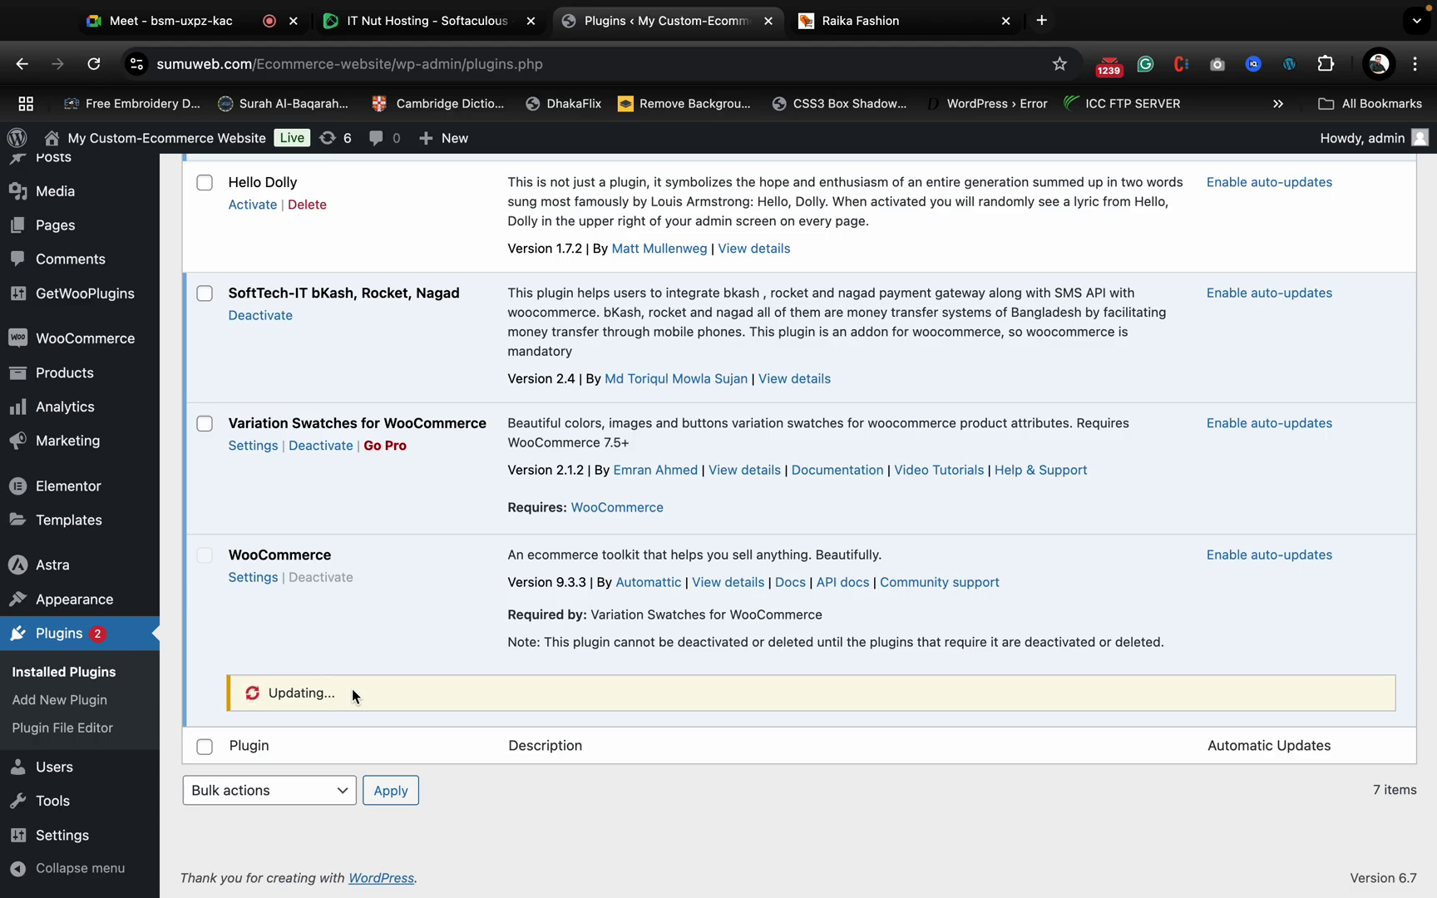
- Close the Raika Fashion page and reload the installed plugins page, accepting the loss of unsaved changes
click(1005, 21)
click(95, 67)
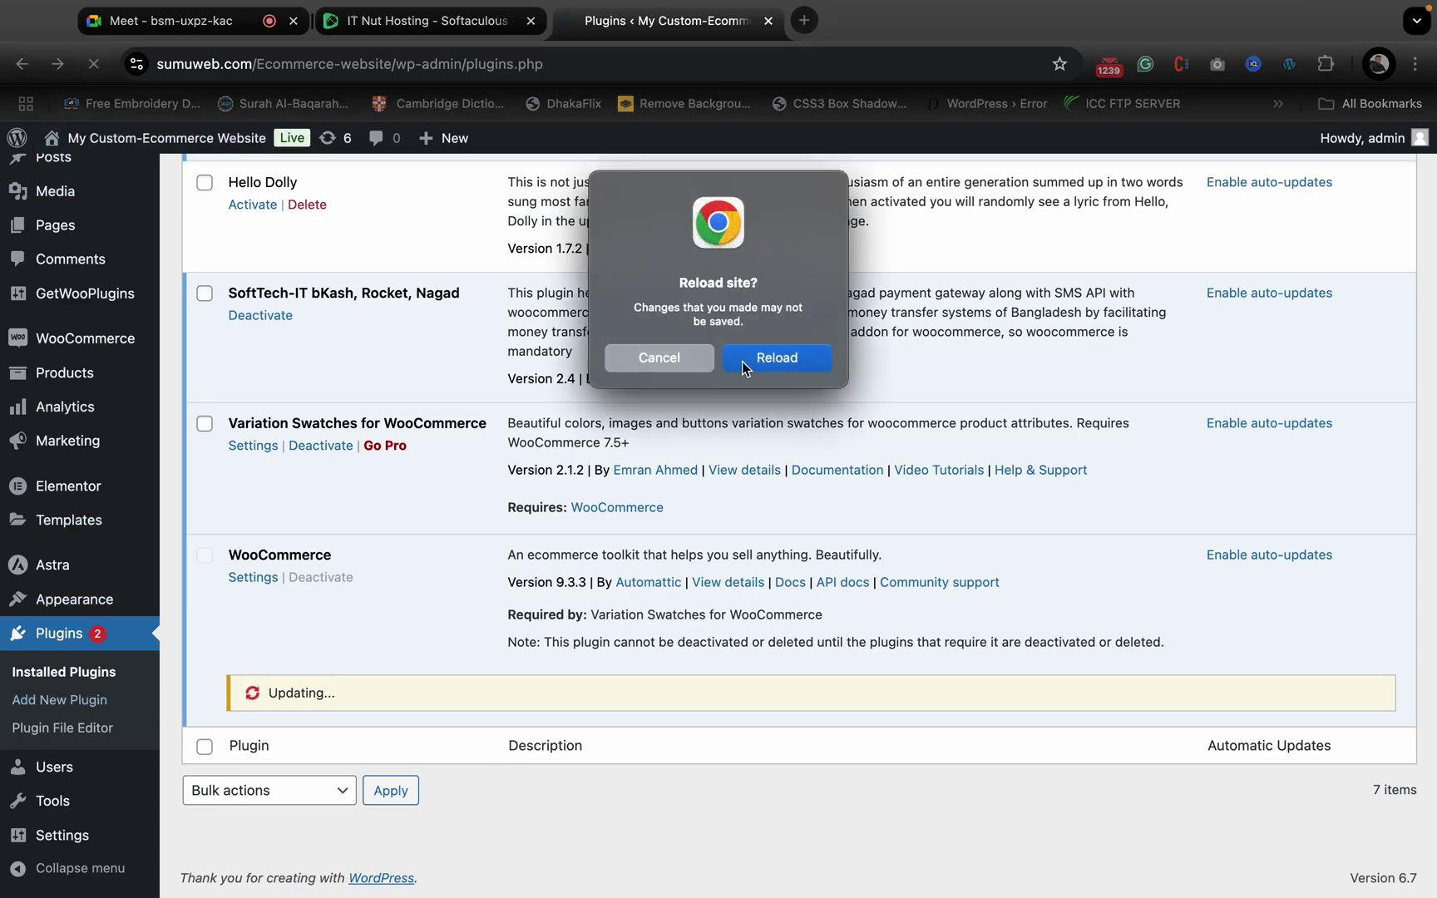
click(760, 358)
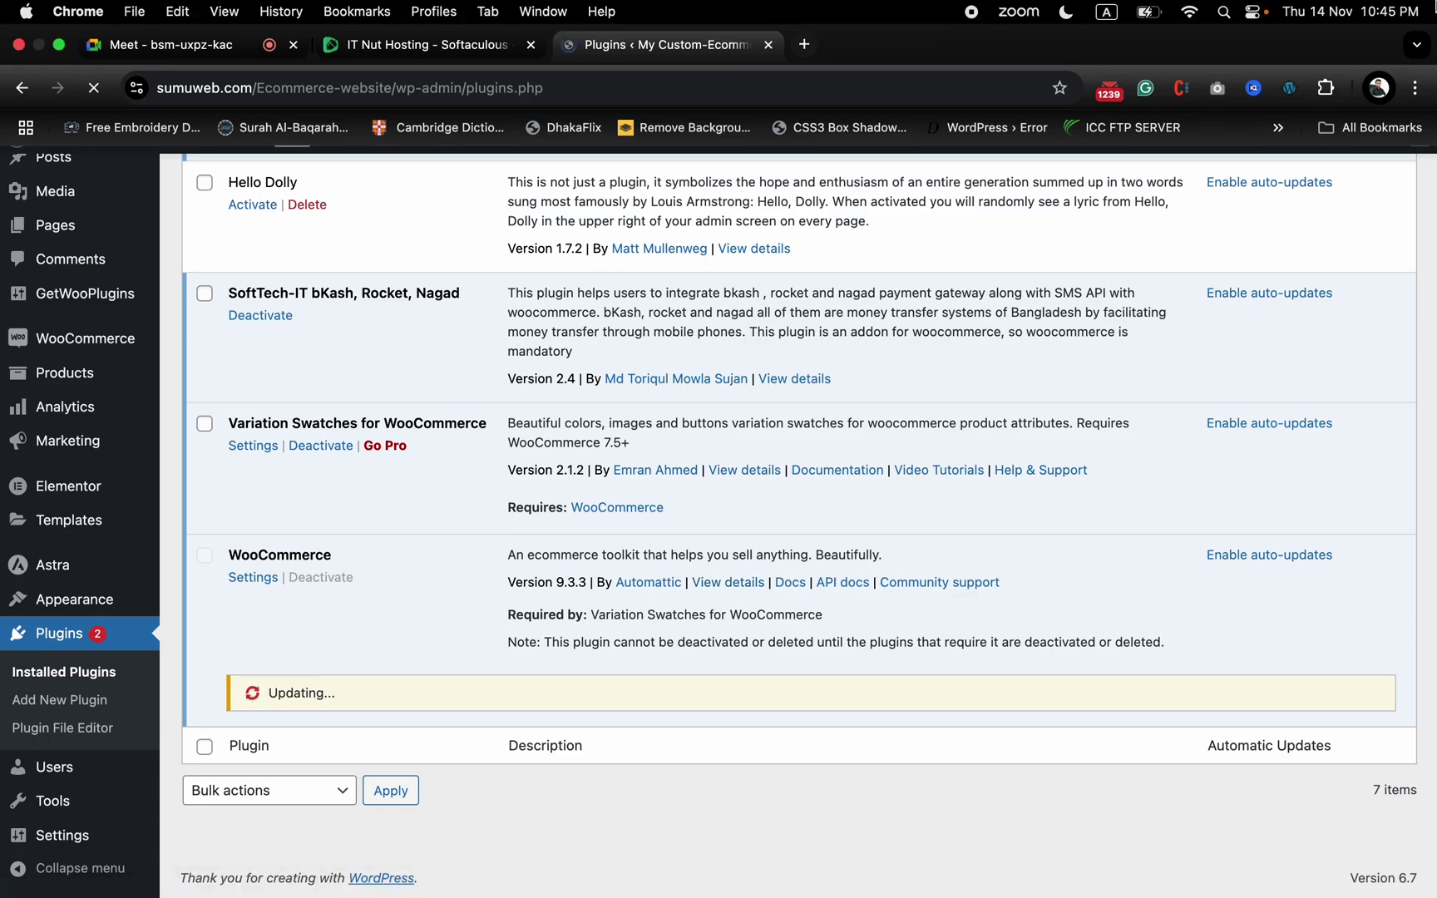
click(1198, 15)
click(1198, 15)
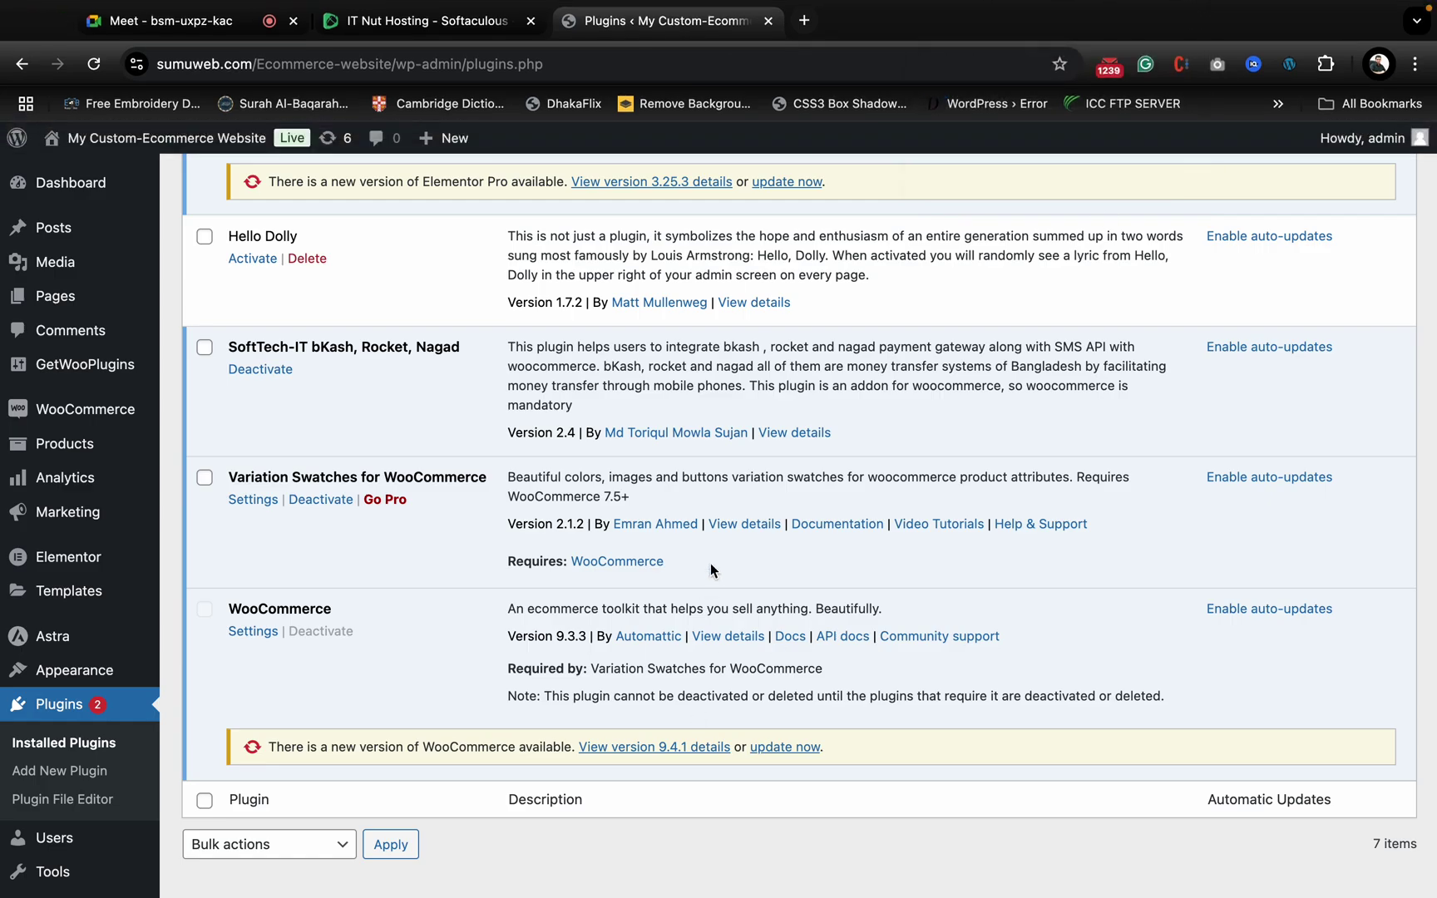
- Update the WooCommerce plugin to version 9.4.1 on the reloaded plugins page
scroll(710, 570, up, 7)
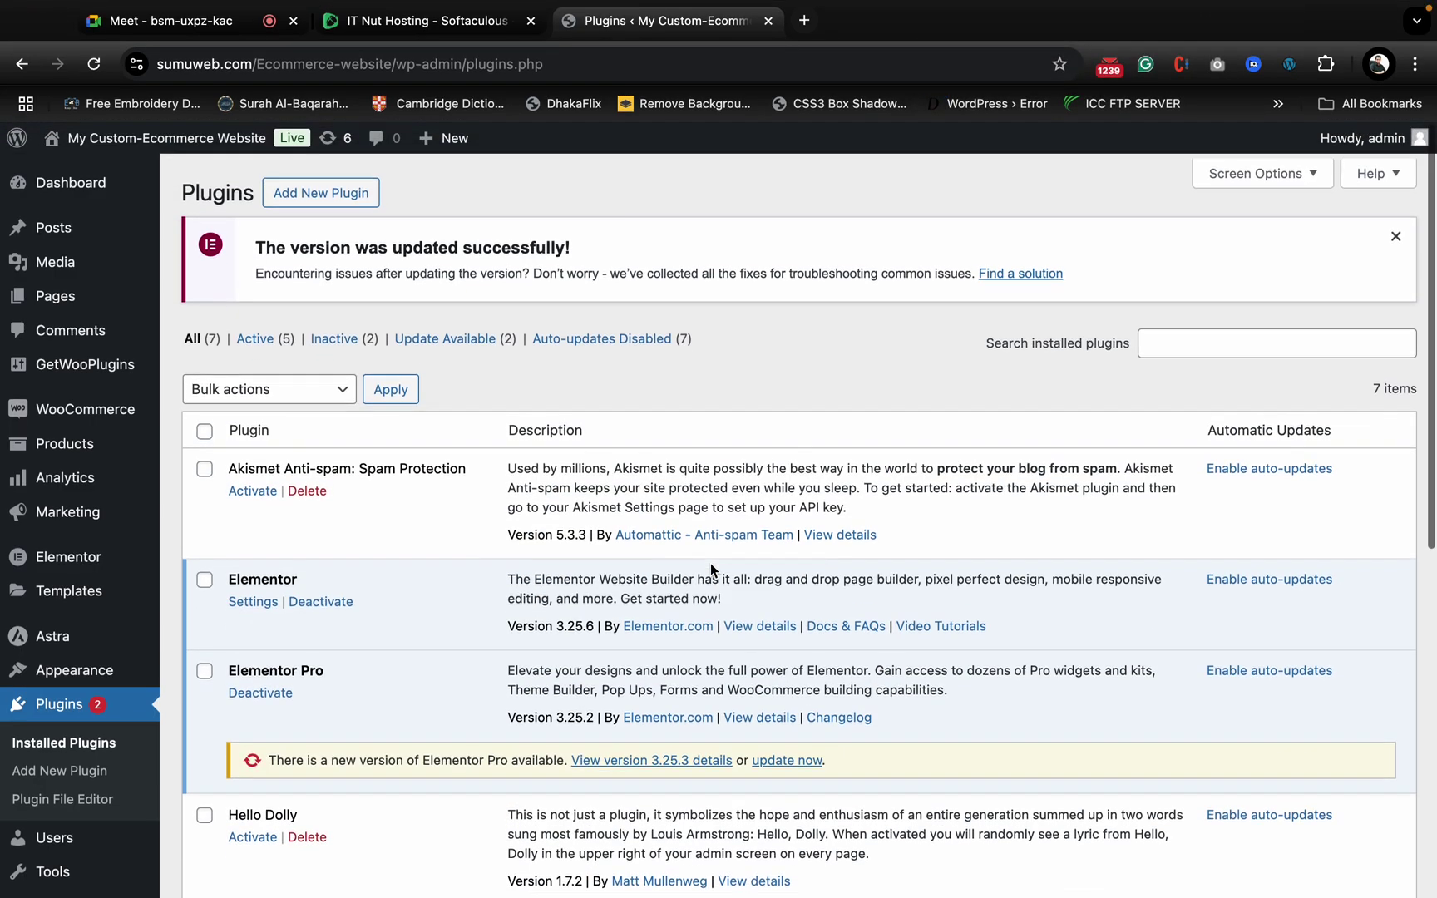
scroll(711, 569, down, 8)
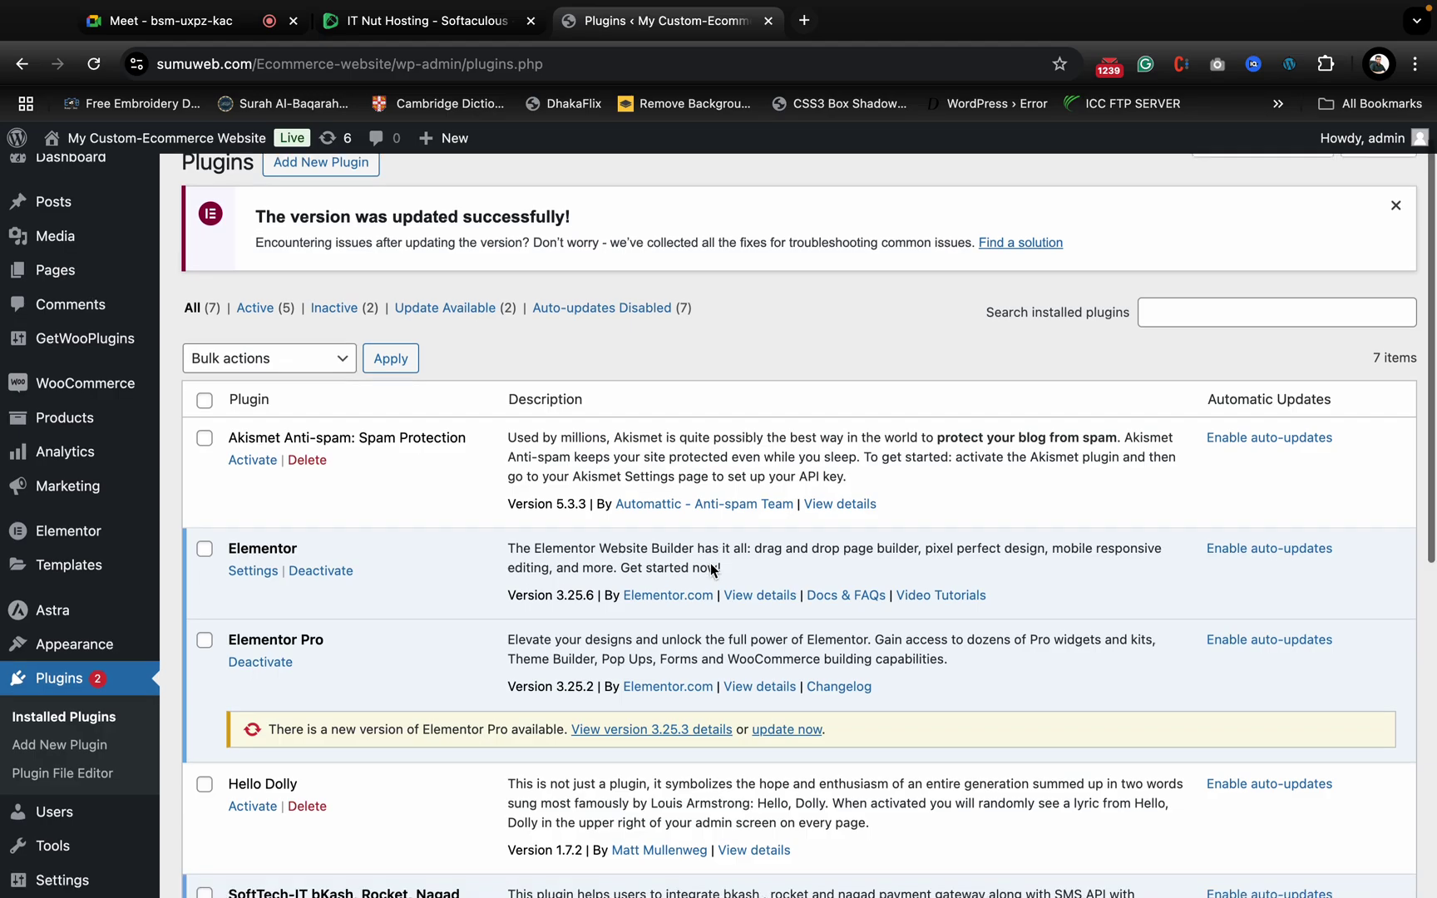
click(786, 693)
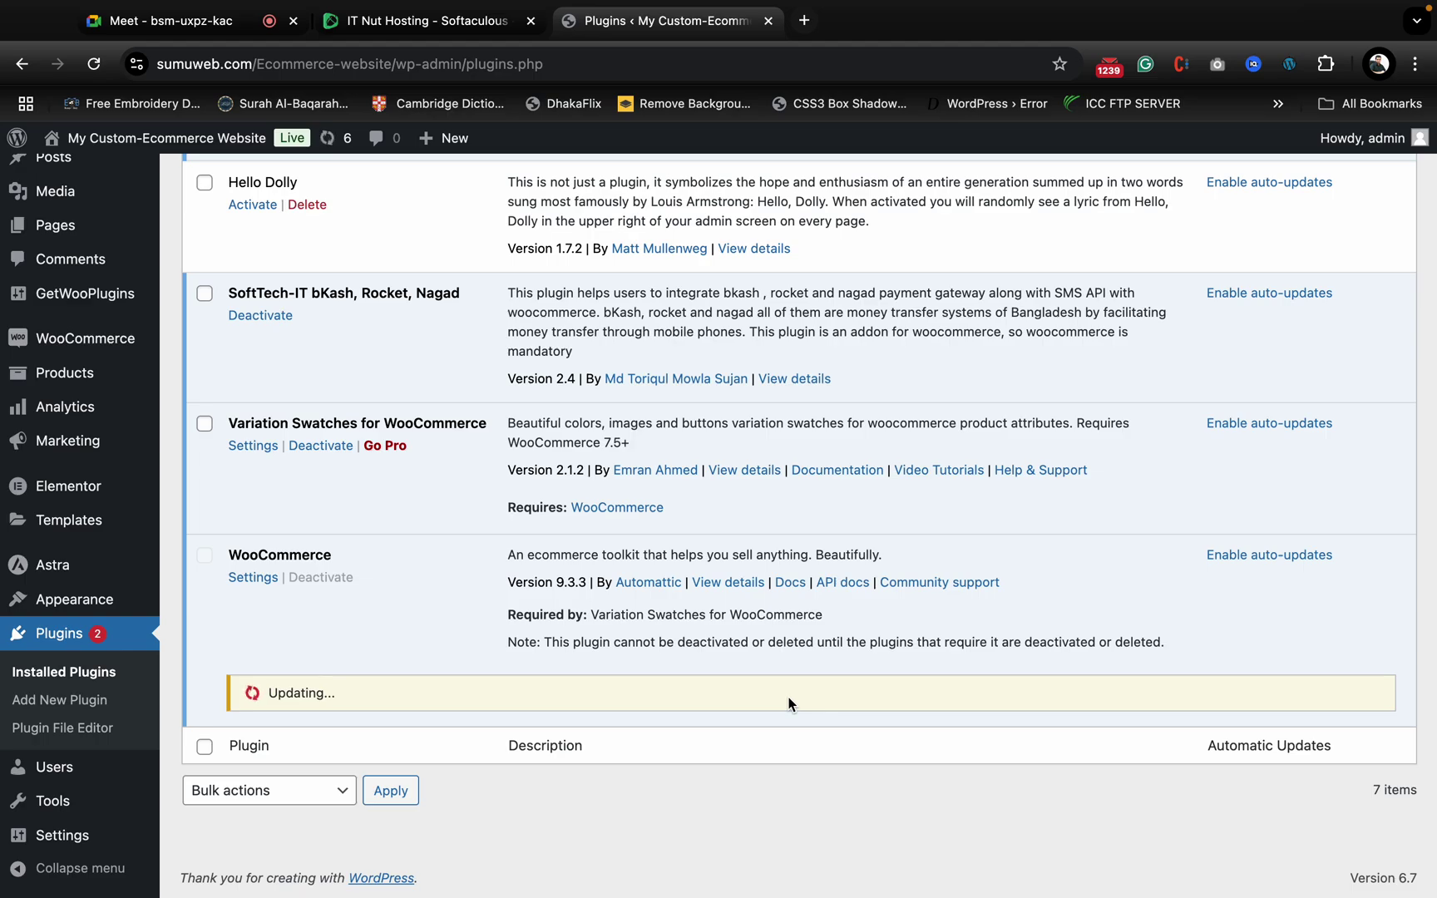
scroll(756, 679, up, 10)
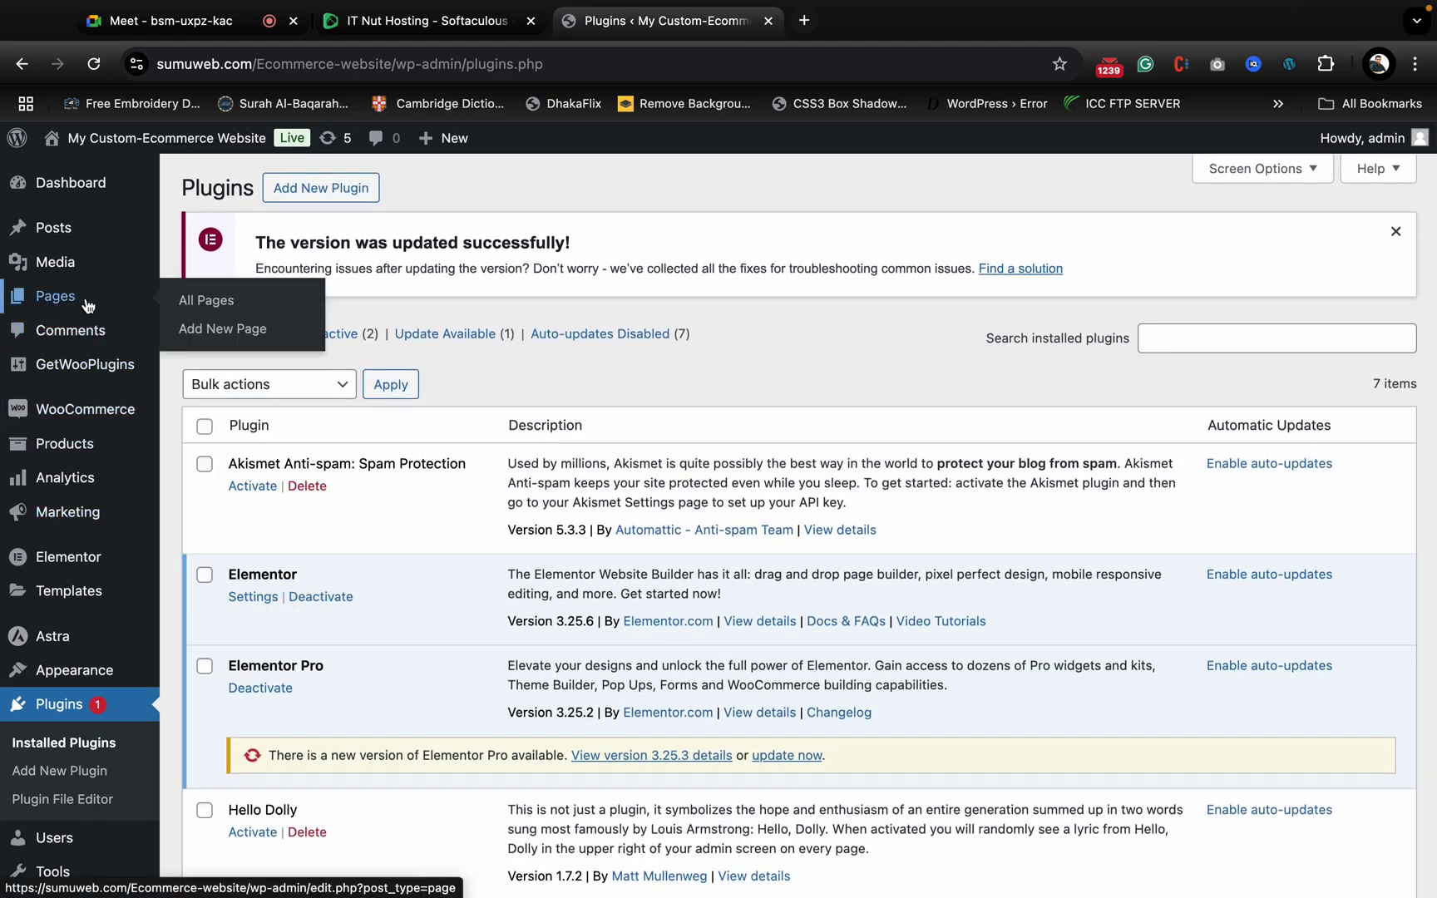
- Open a new blank page, leave its editor without adding content and review the list of all site pages
click(235, 331)
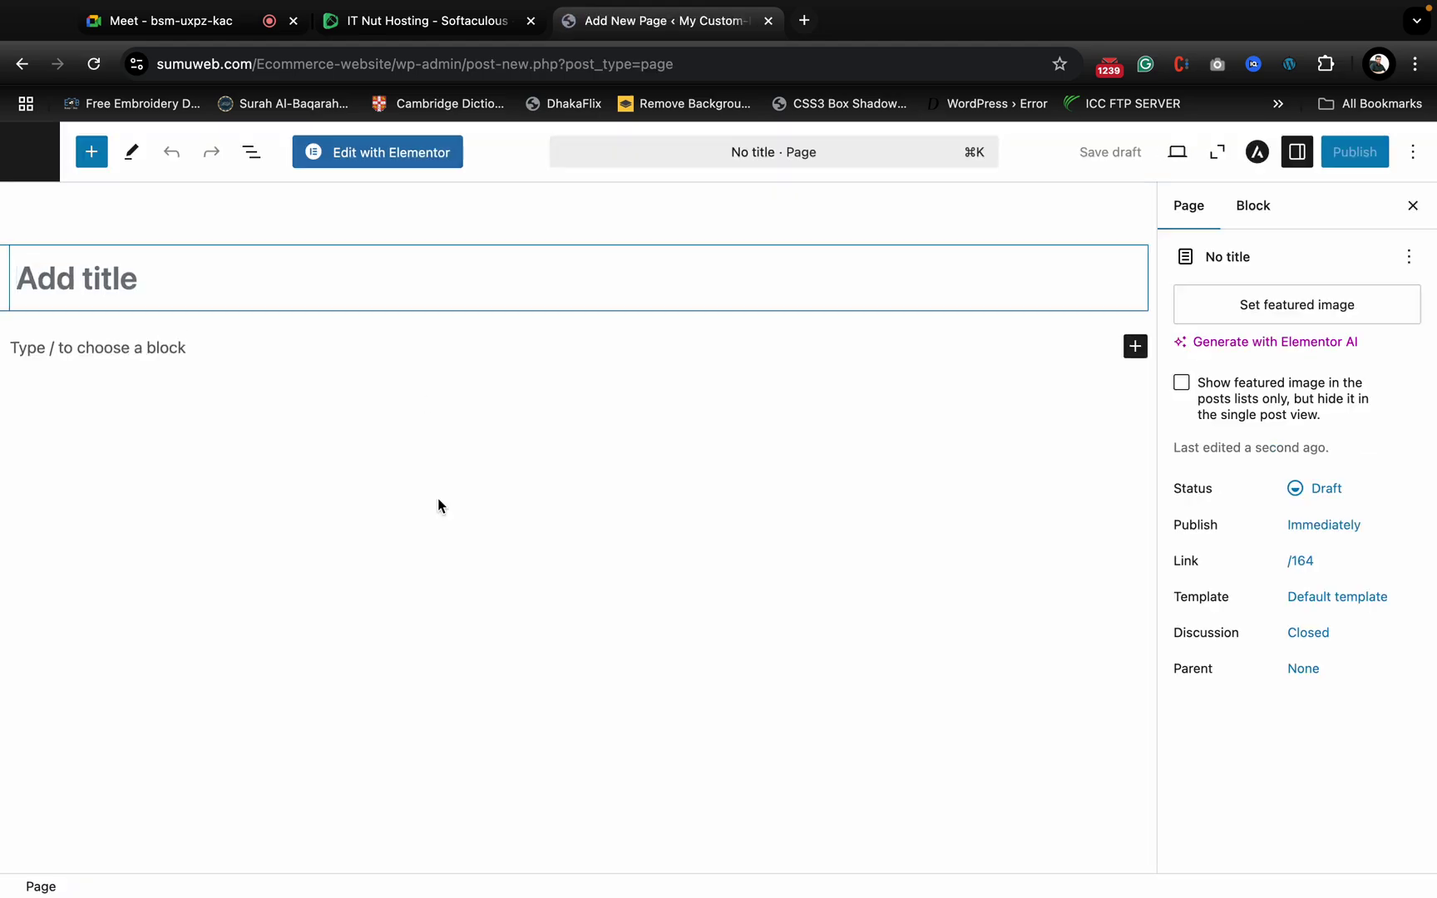
click(30, 151)
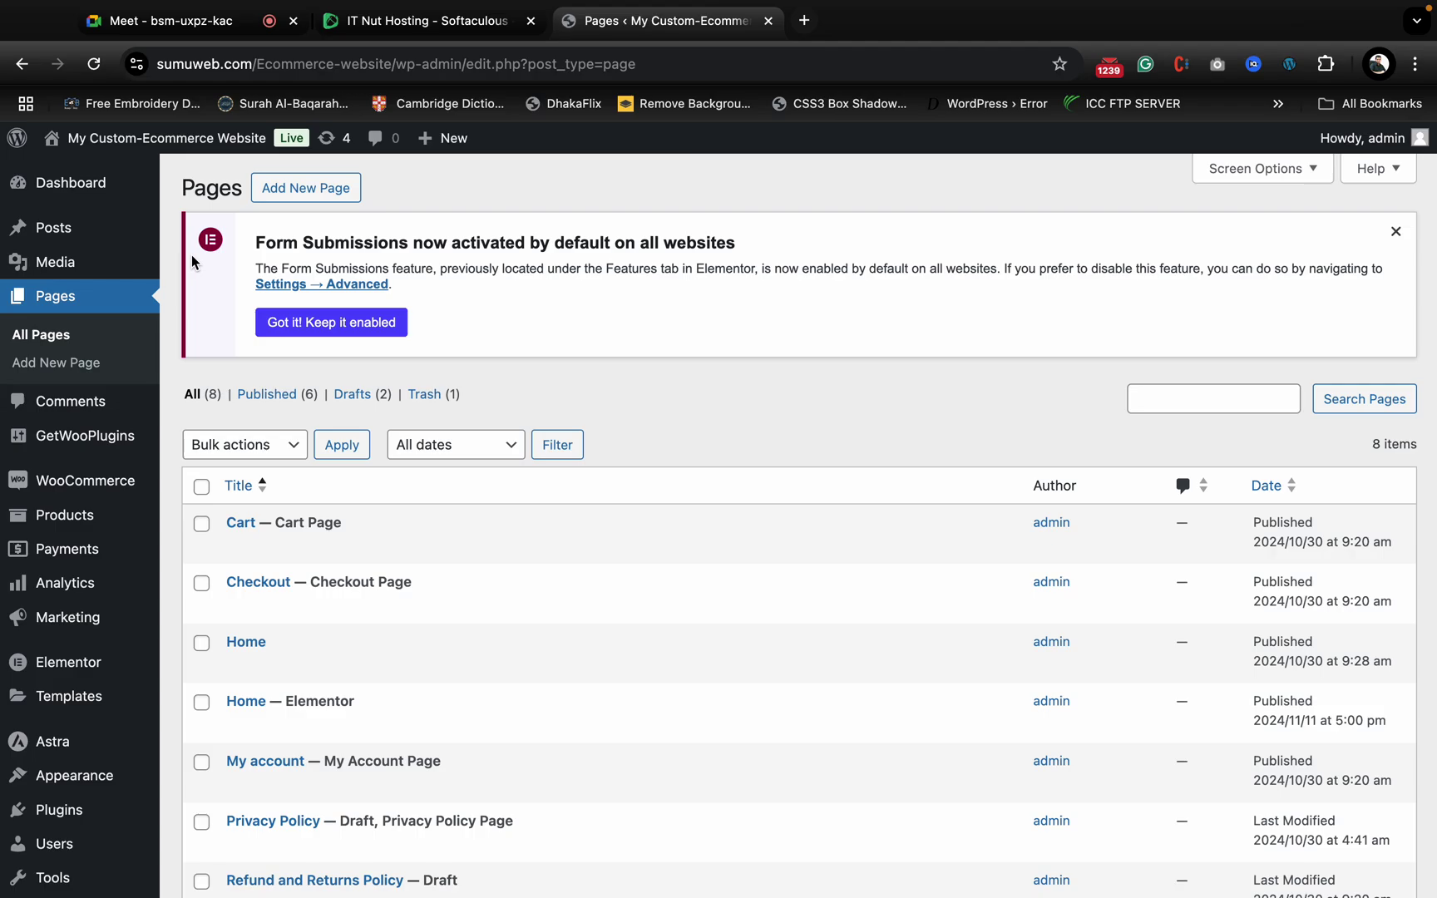
scroll(573, 706, down, 2)
scroll(572, 706, down, 3)
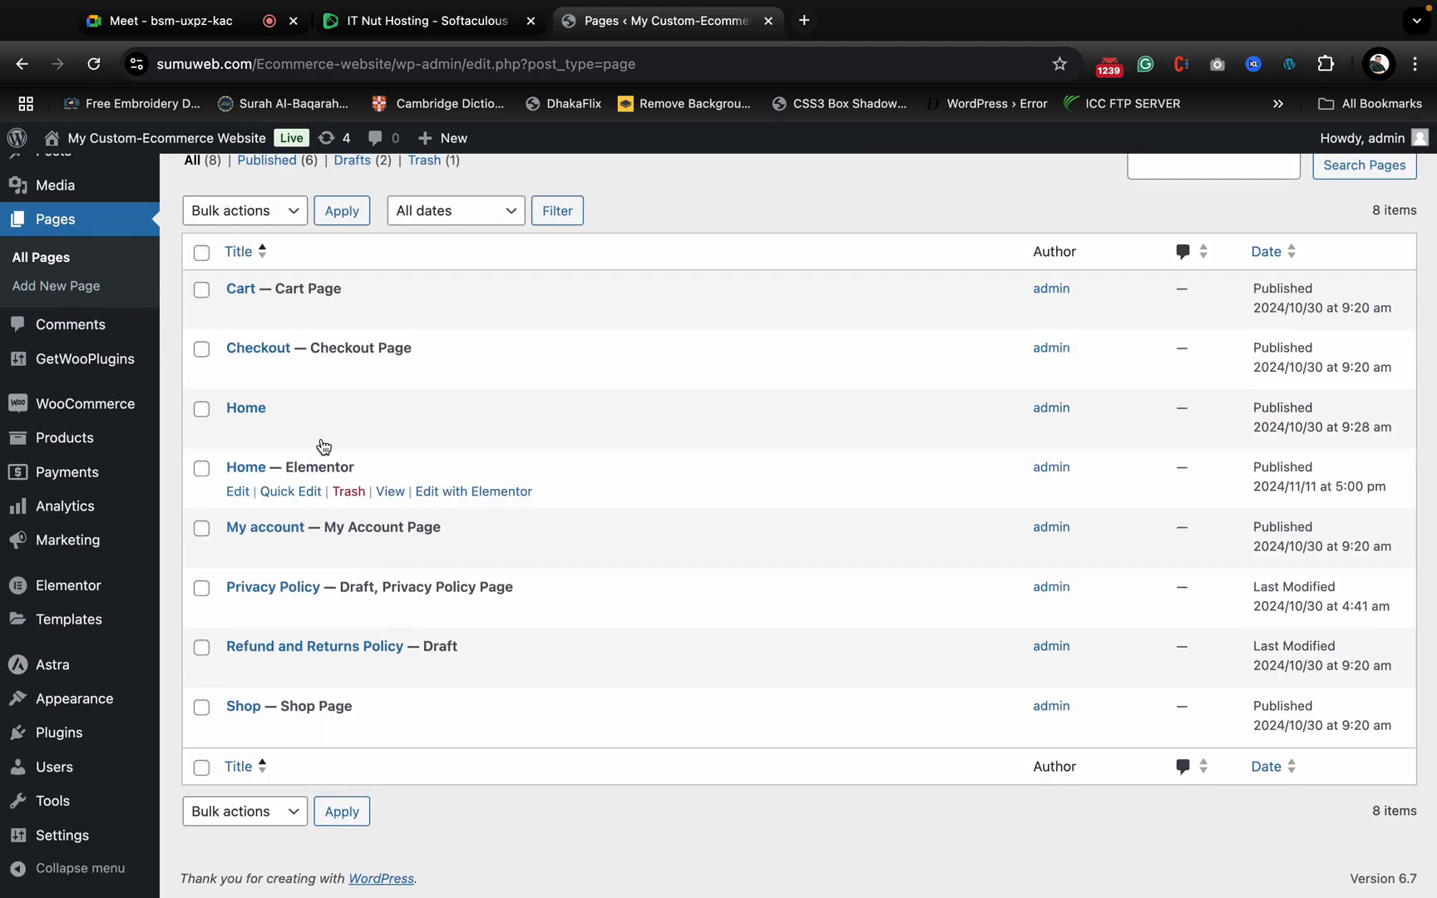
- View the site's front end in a separate tab, open an empty tab and return to the admin pages list
mouse_move(136, 148)
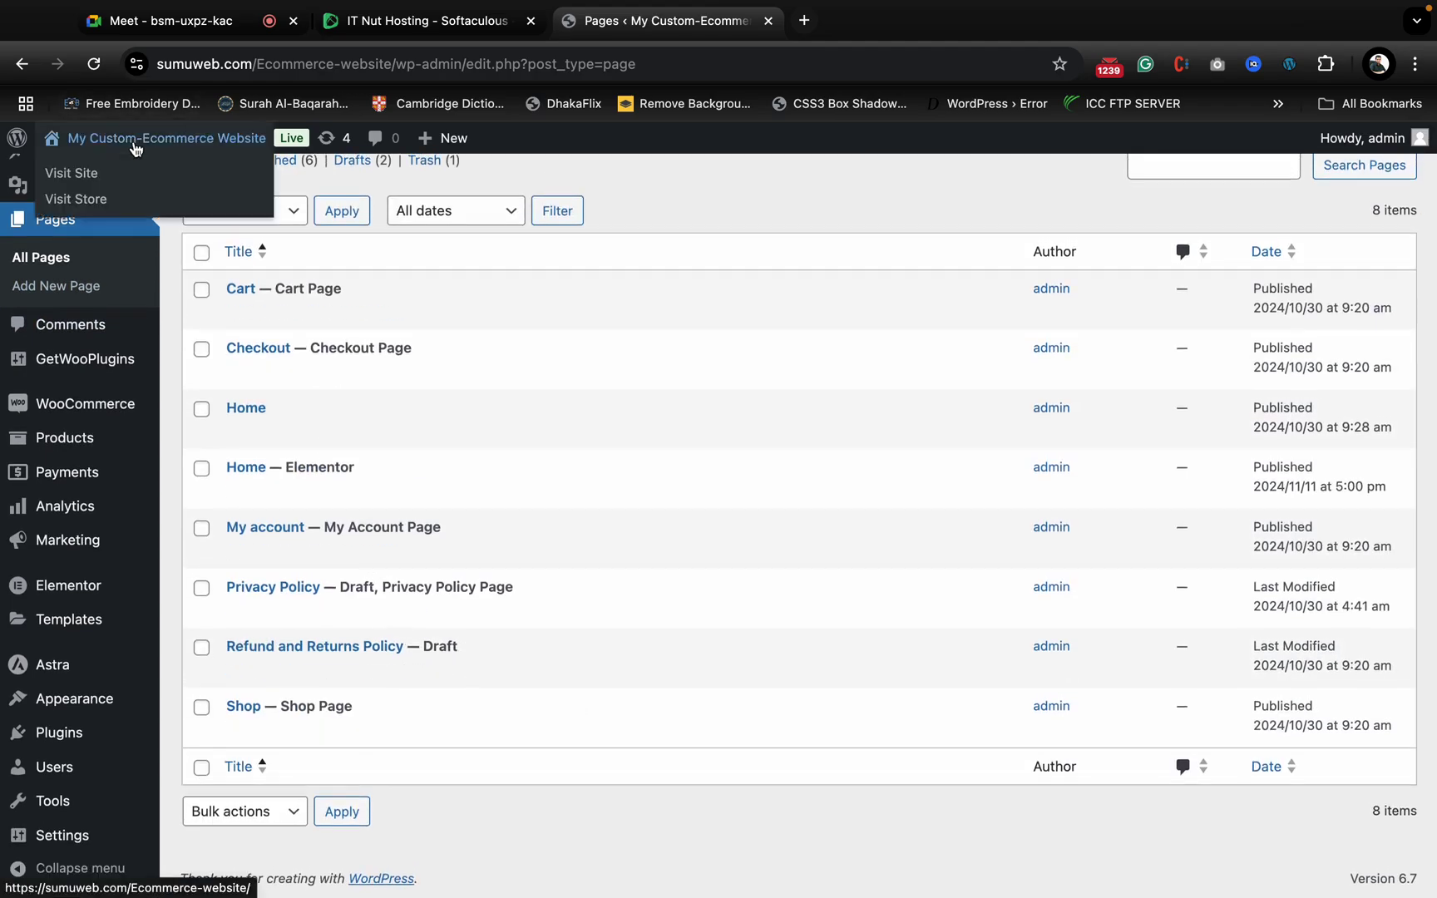
super+click(94, 174)
click(848, 23)
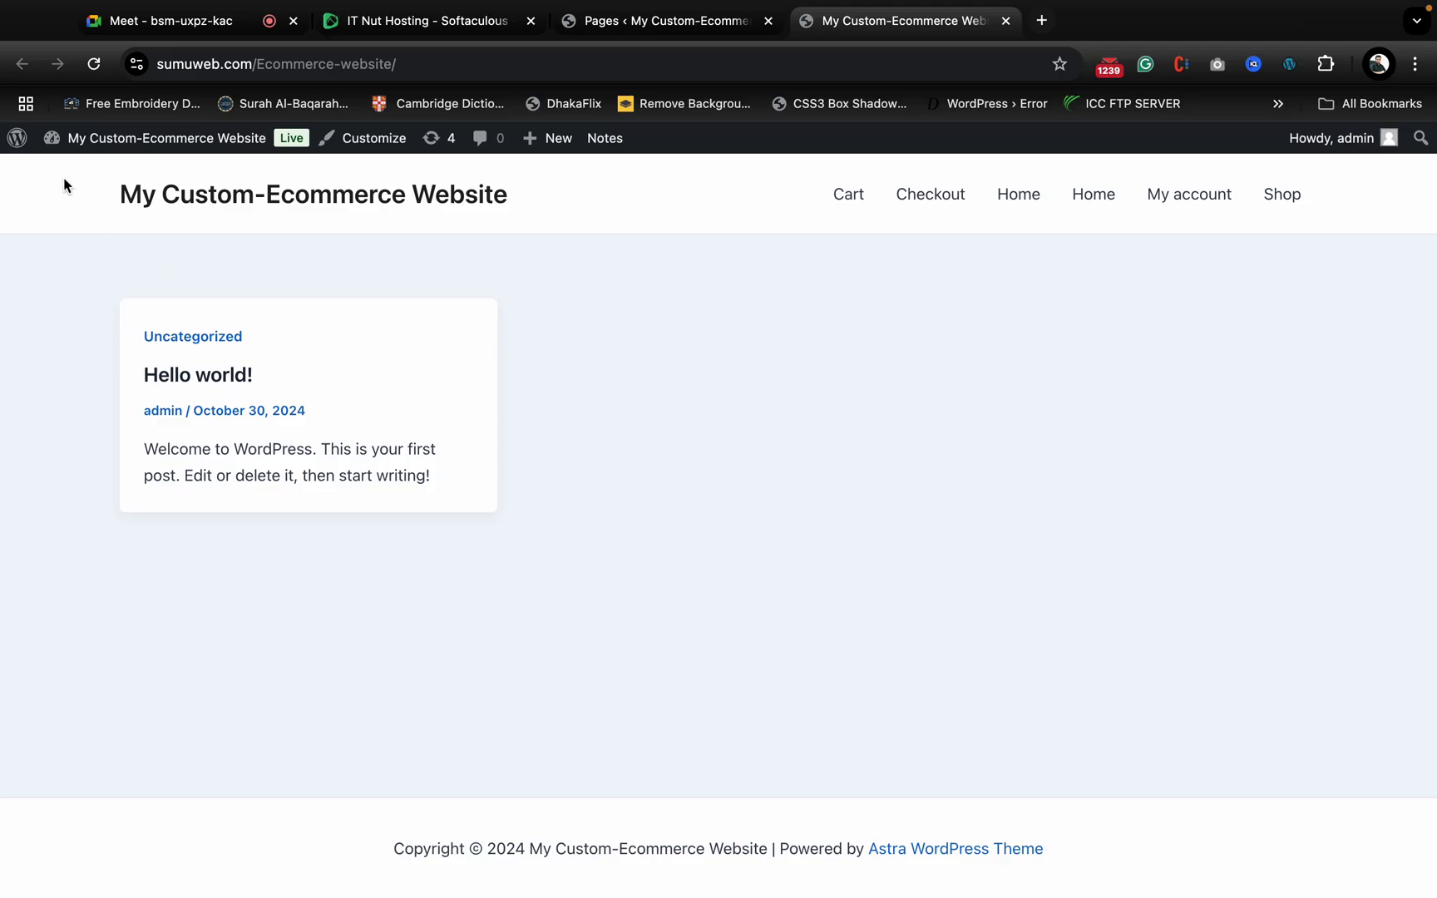
click(1041, 20)
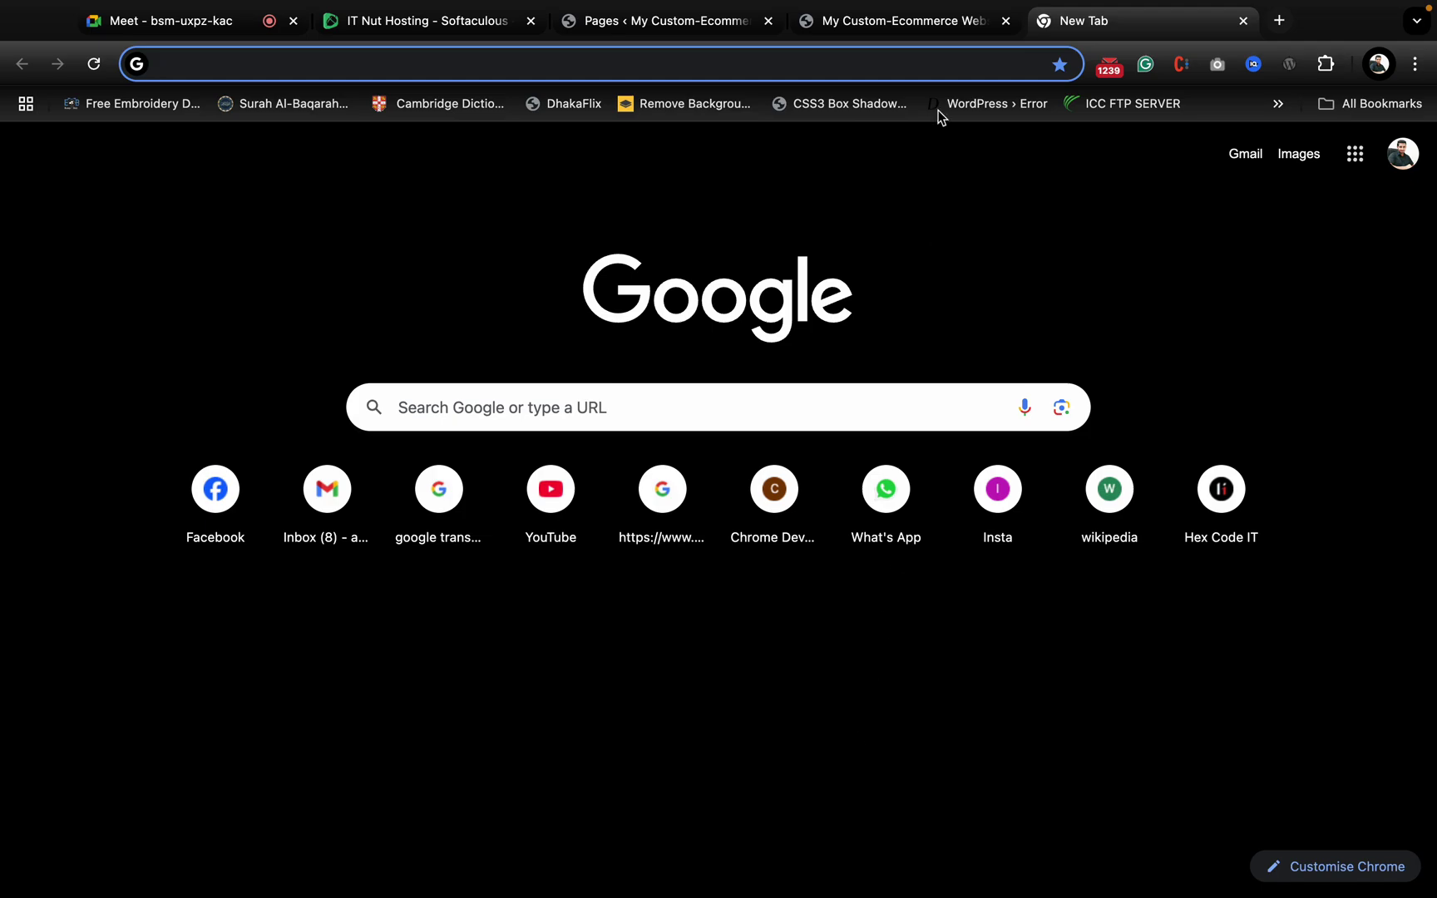
click(904, 21)
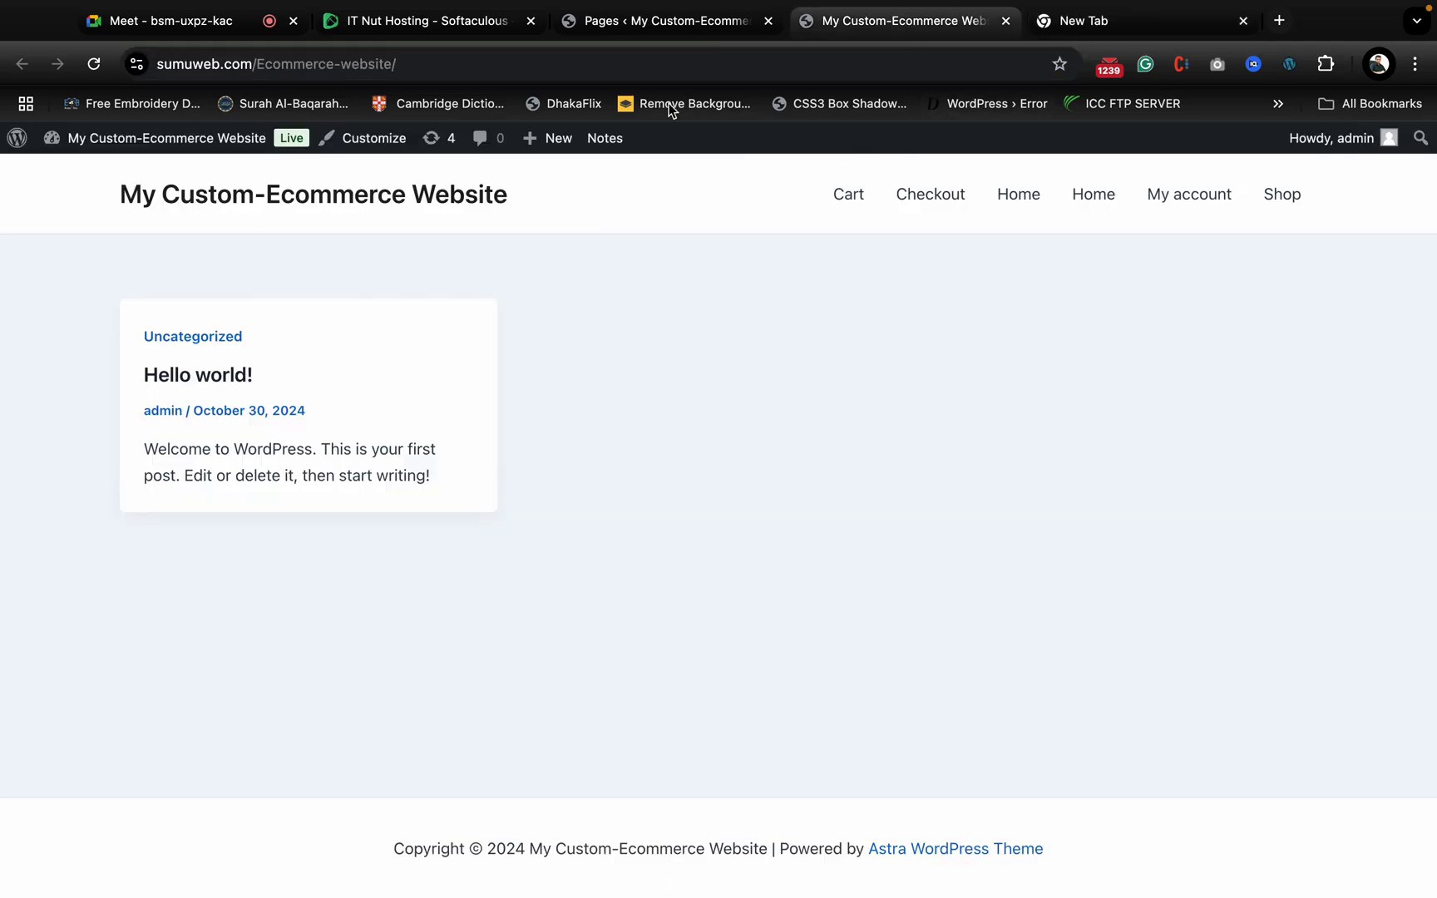
click(649, 21)
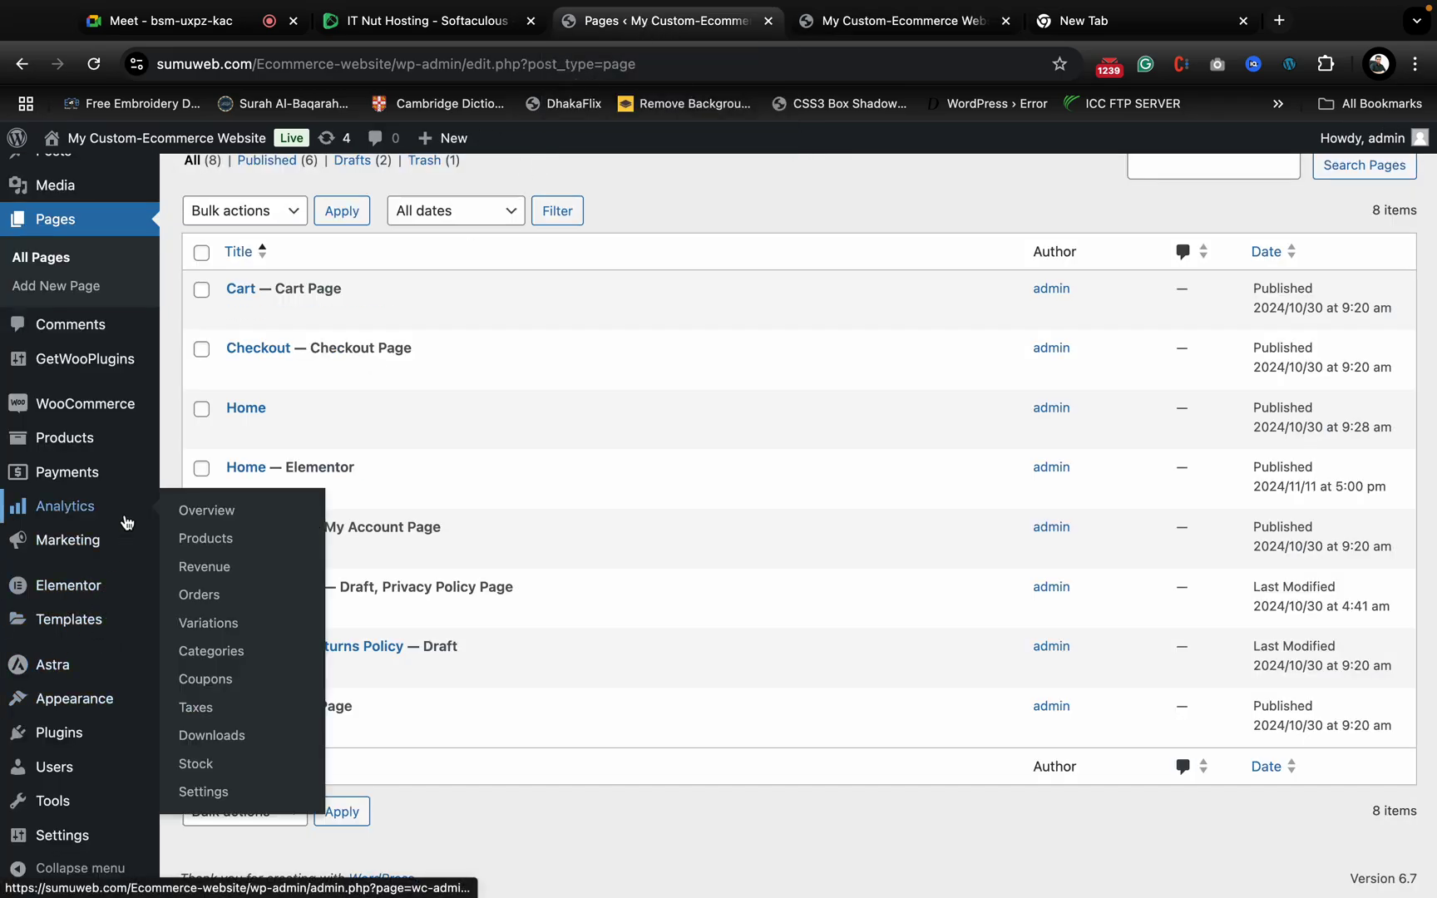
- Create a new Elementor template of type Header named "My Ecommerce Header" from the saved templates page
mouse_move(96, 581)
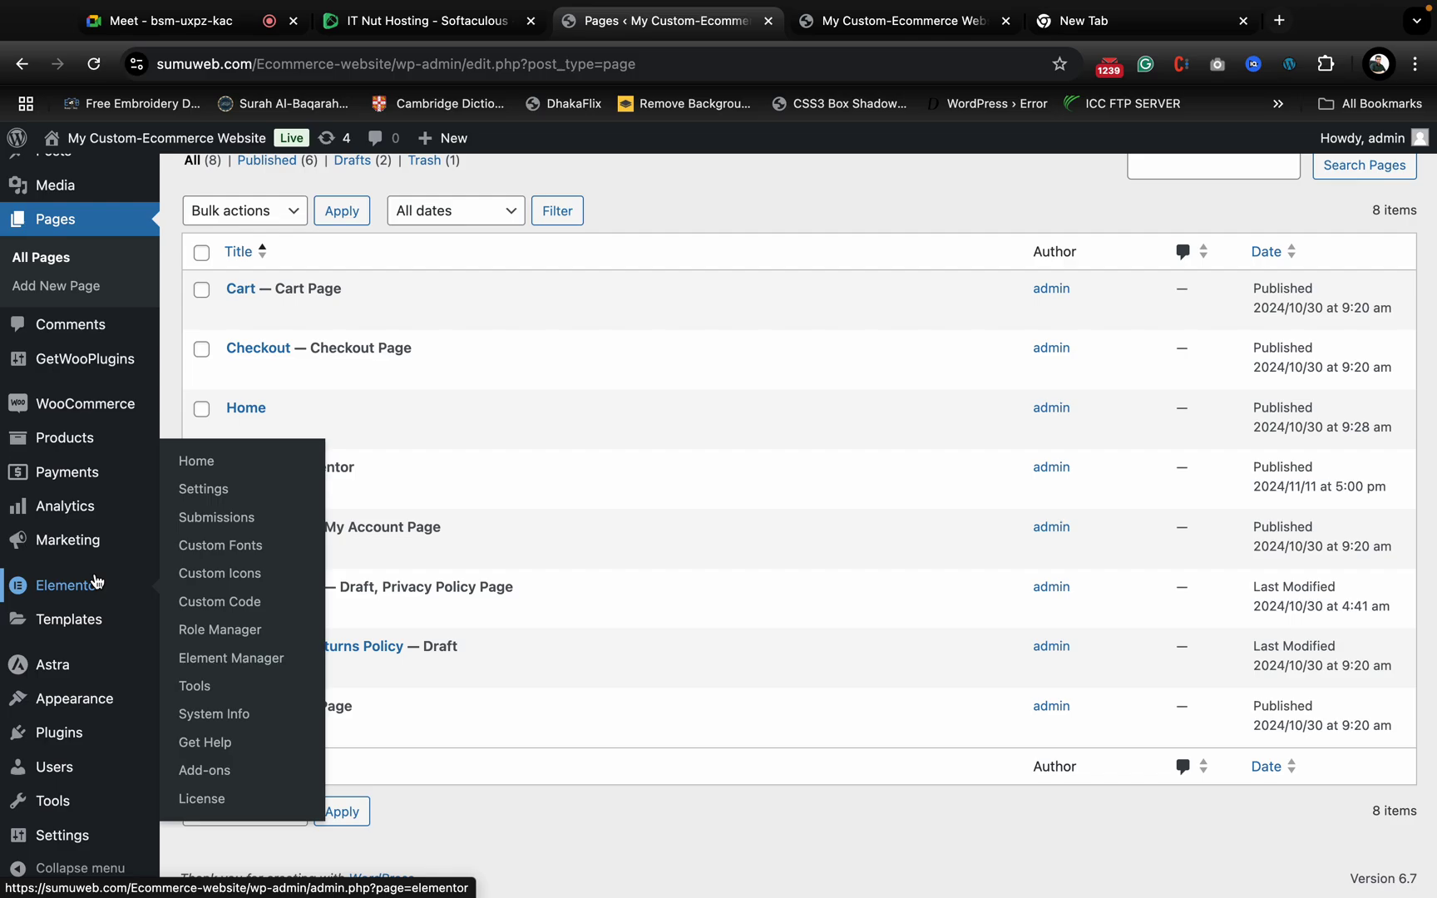
mouse_move(149, 618)
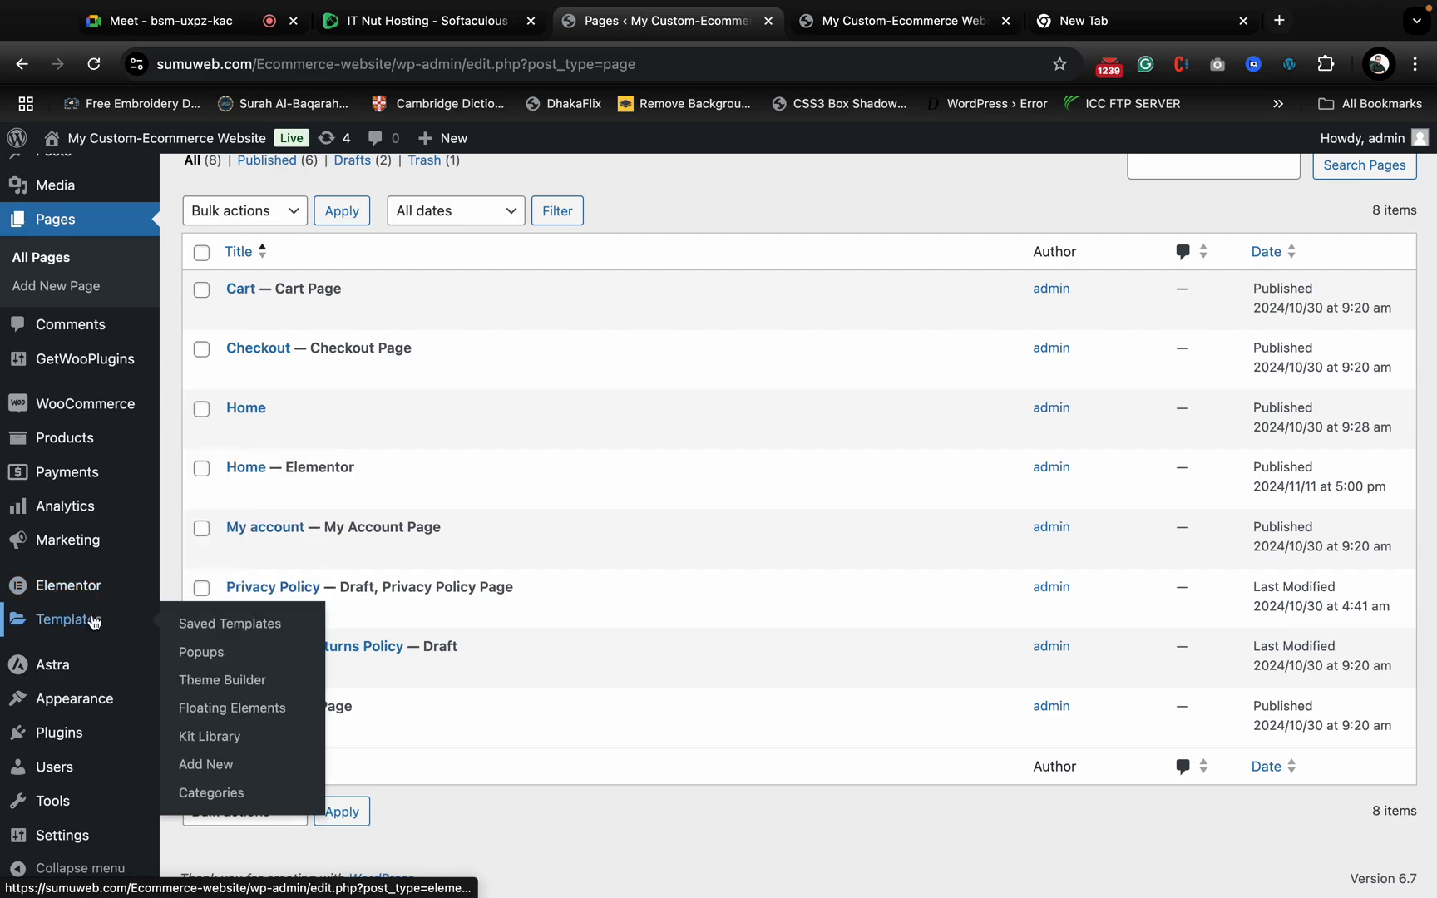
click(229, 625)
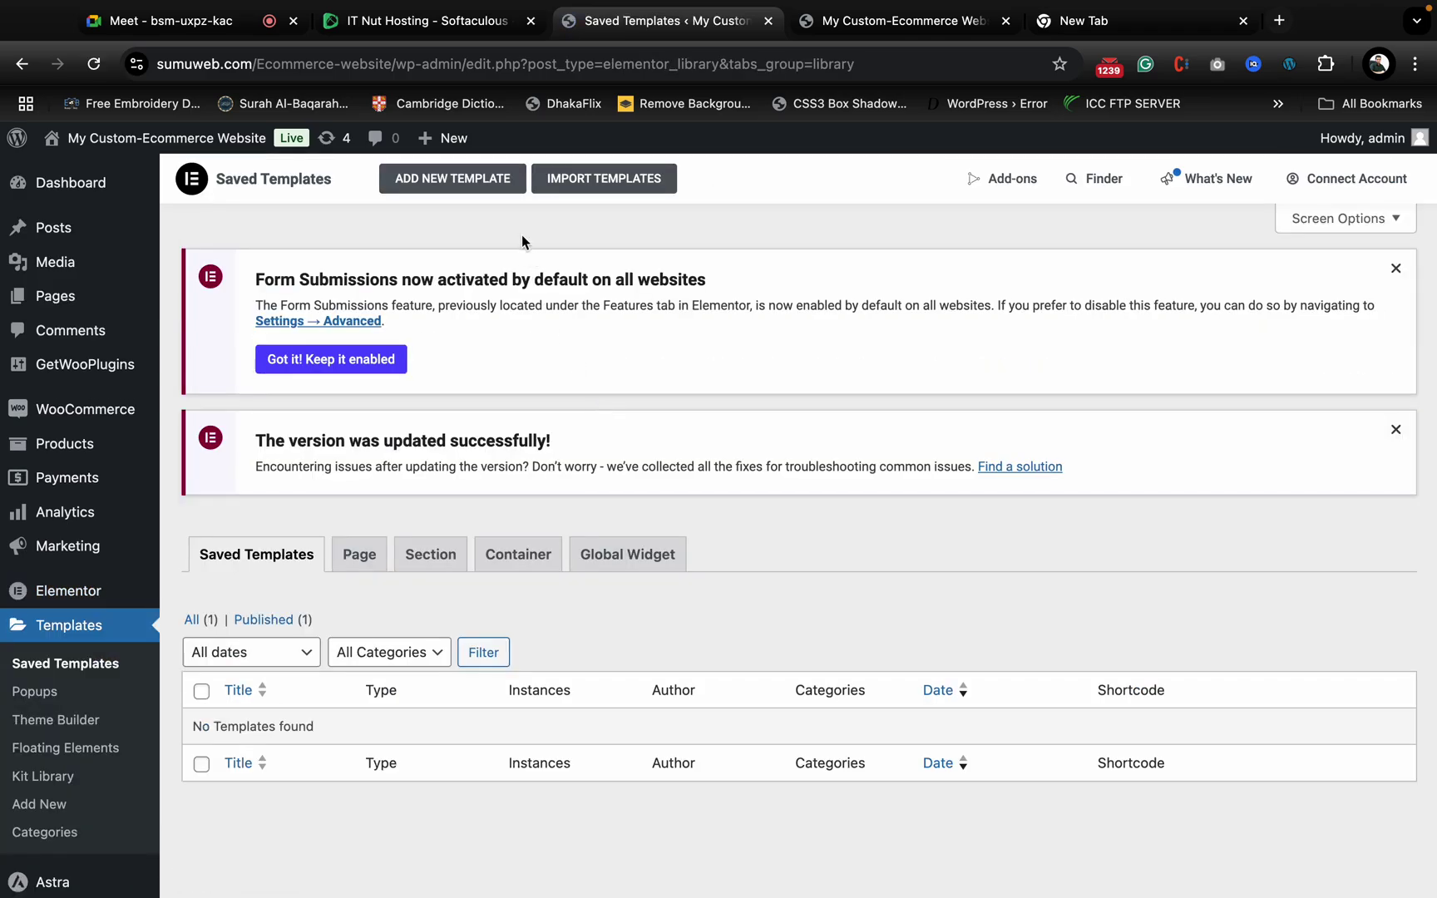
click(475, 190)
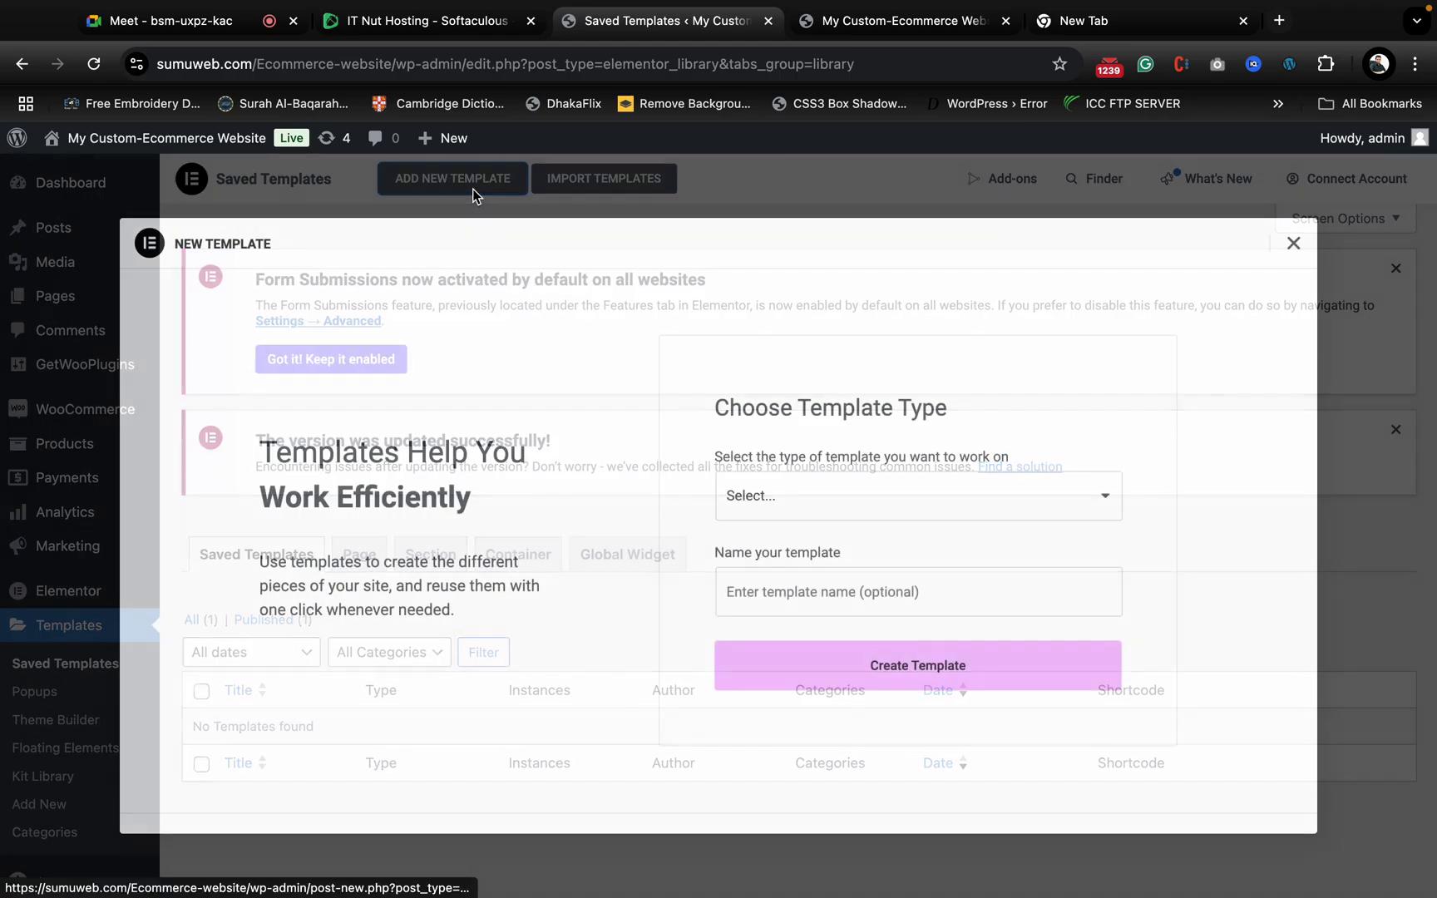
click(887, 519)
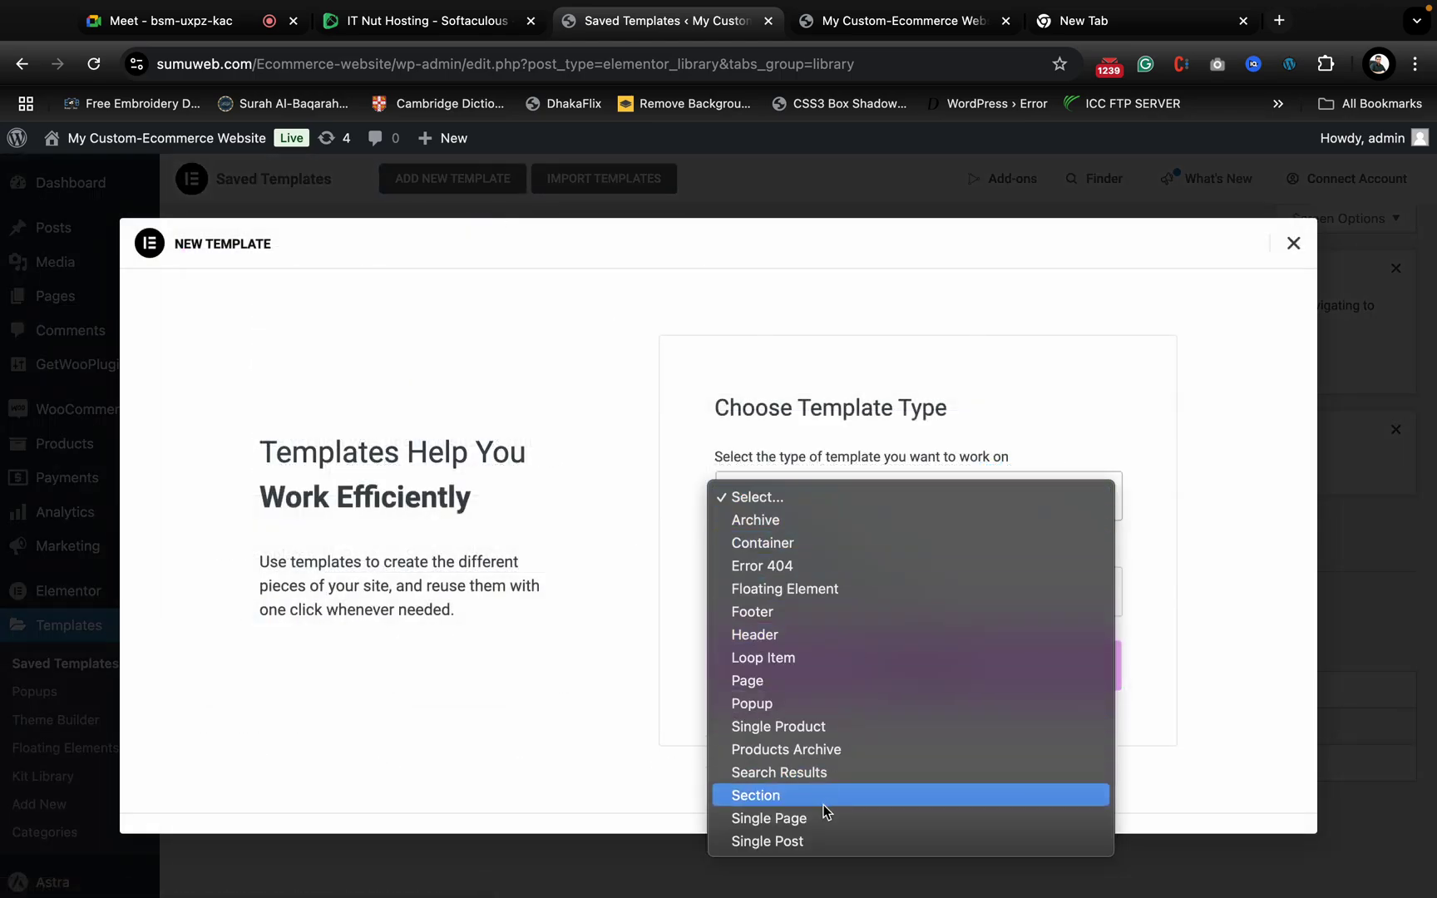
click(819, 634)
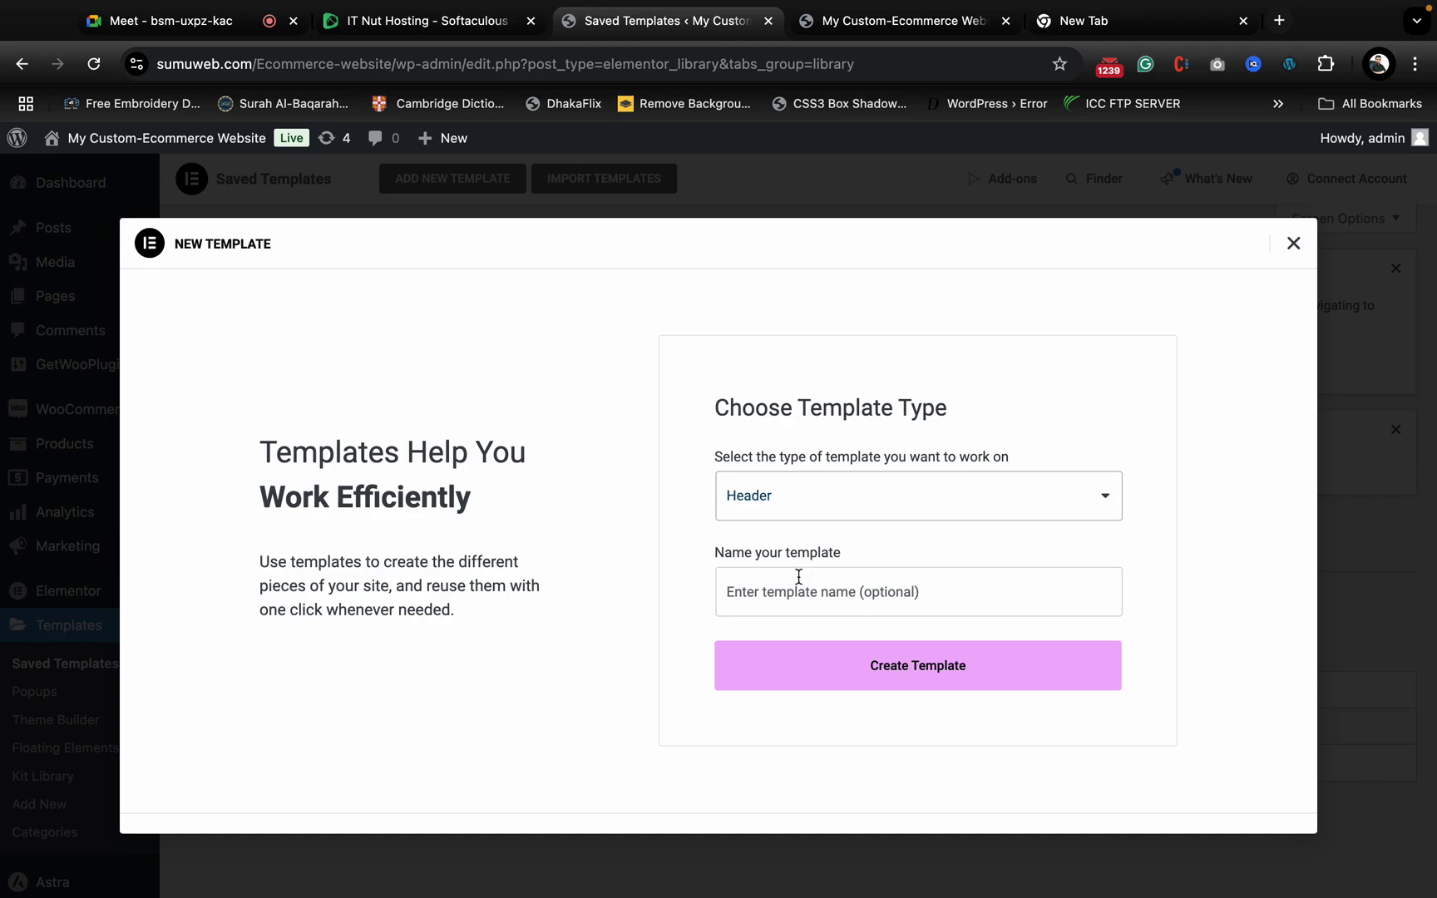
click(806, 598)
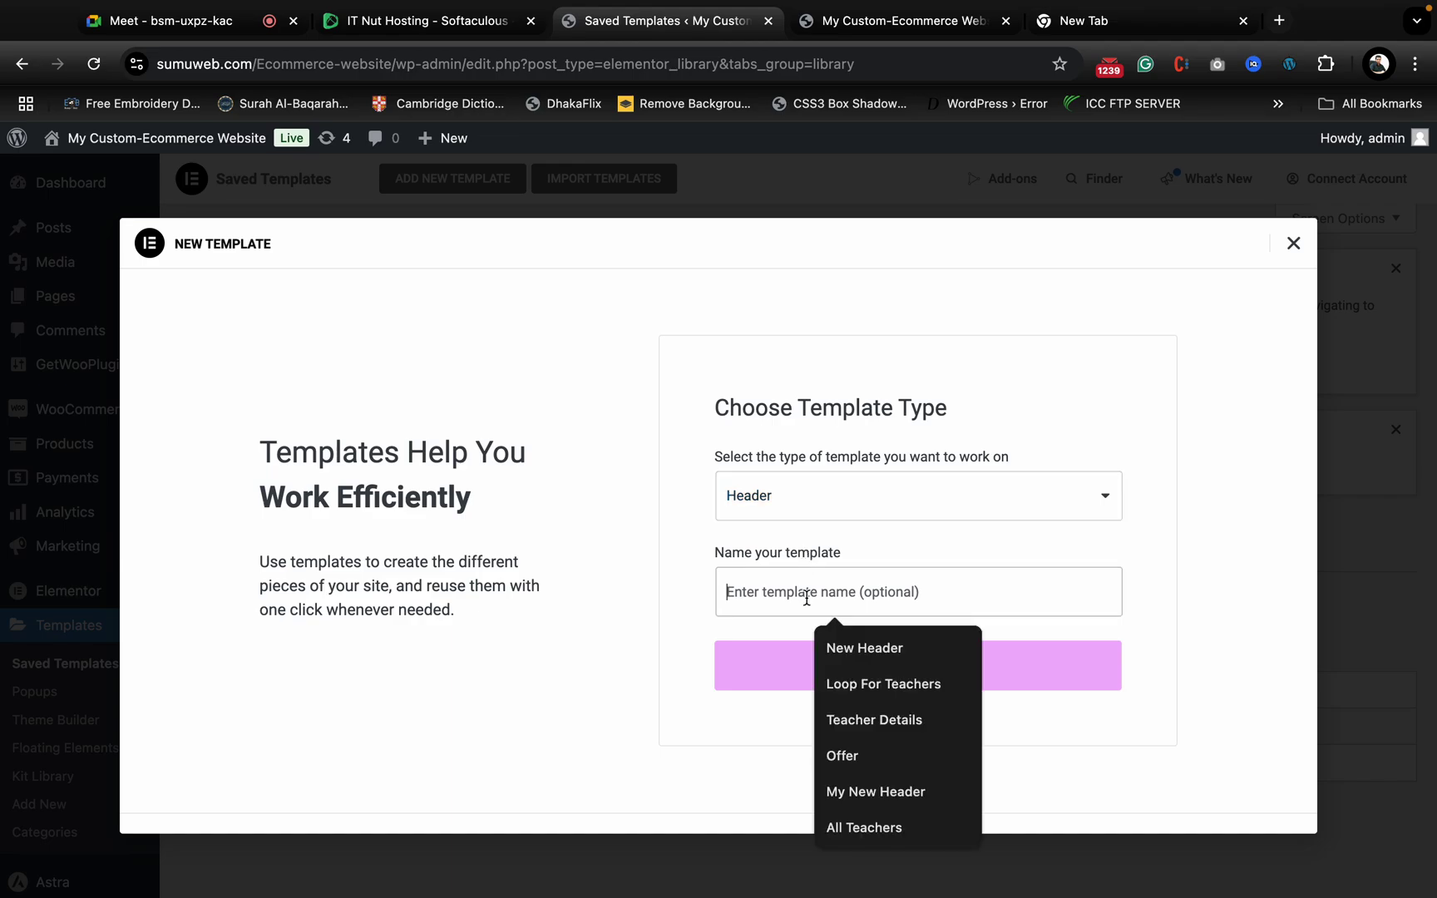
text(My Ec)
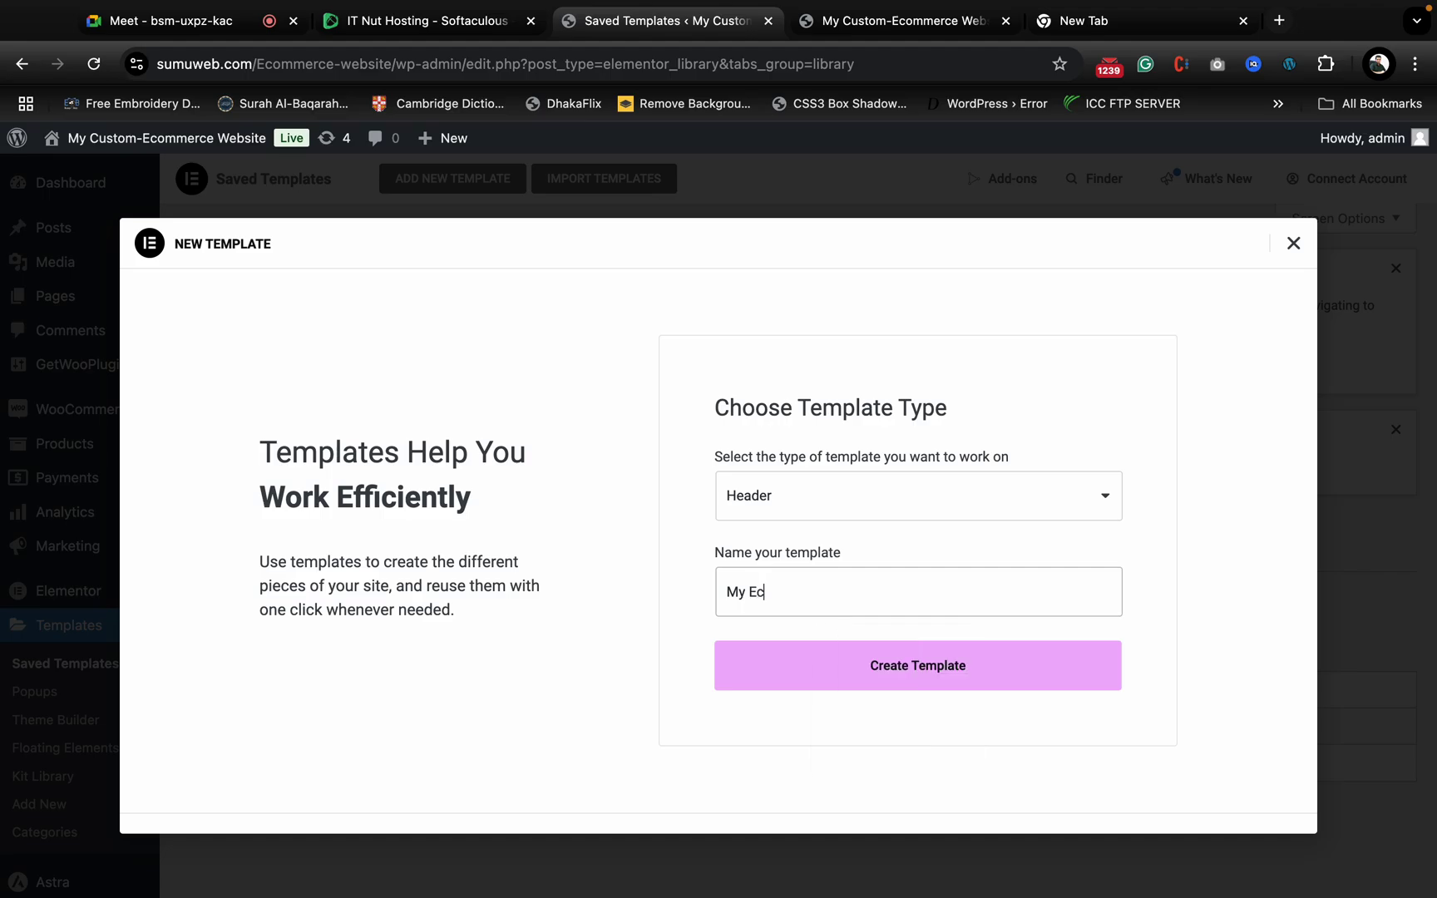
text(ommerce Header)
click(913, 690)
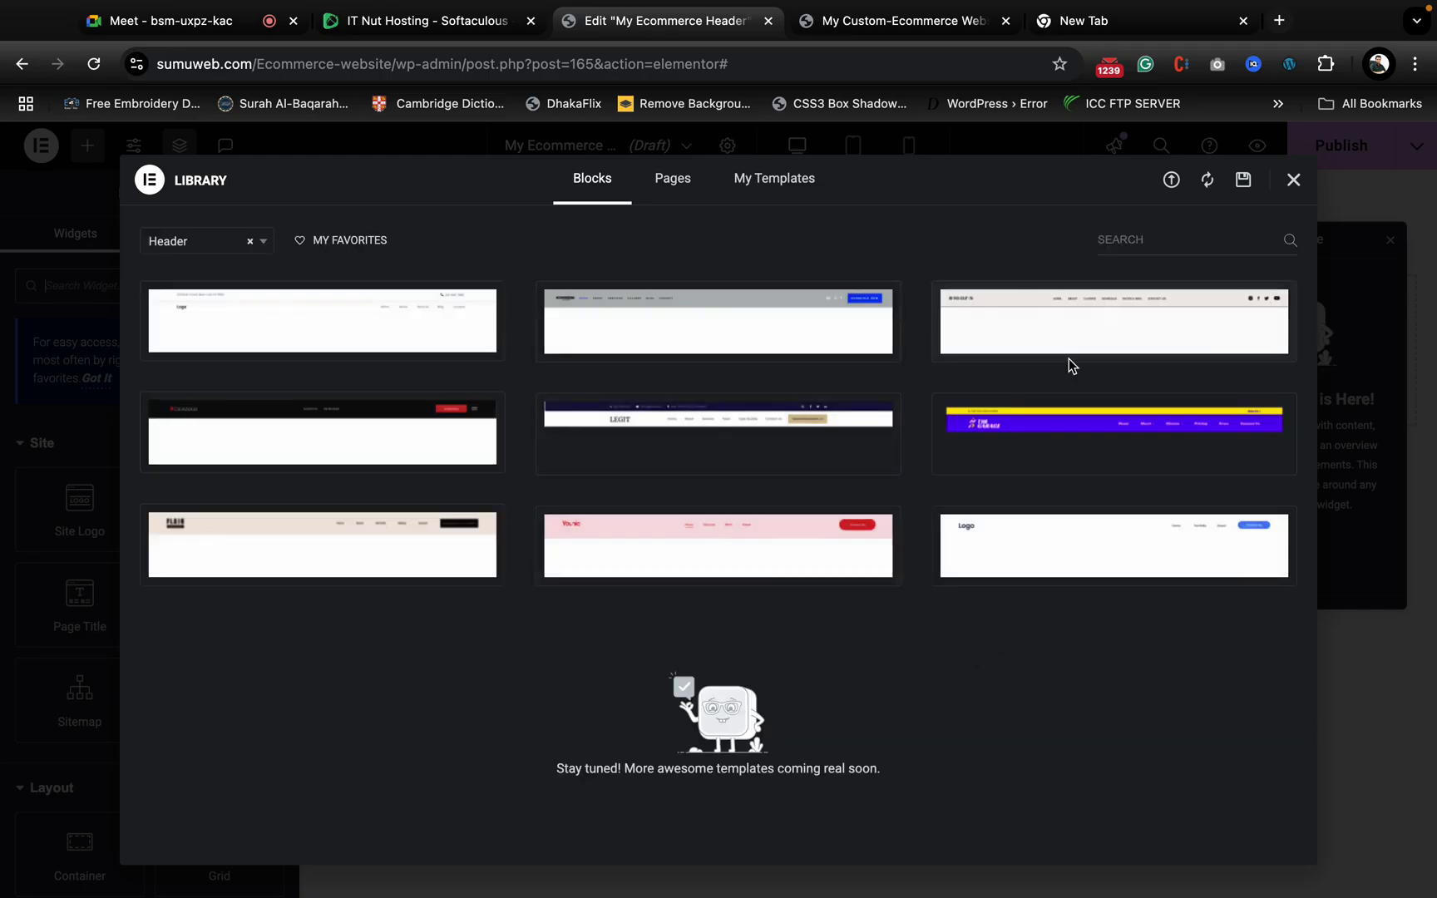
- Choose the pink header block from the library and connect the template library by signing in to Elementor with the Google account
mouse_move(849, 566)
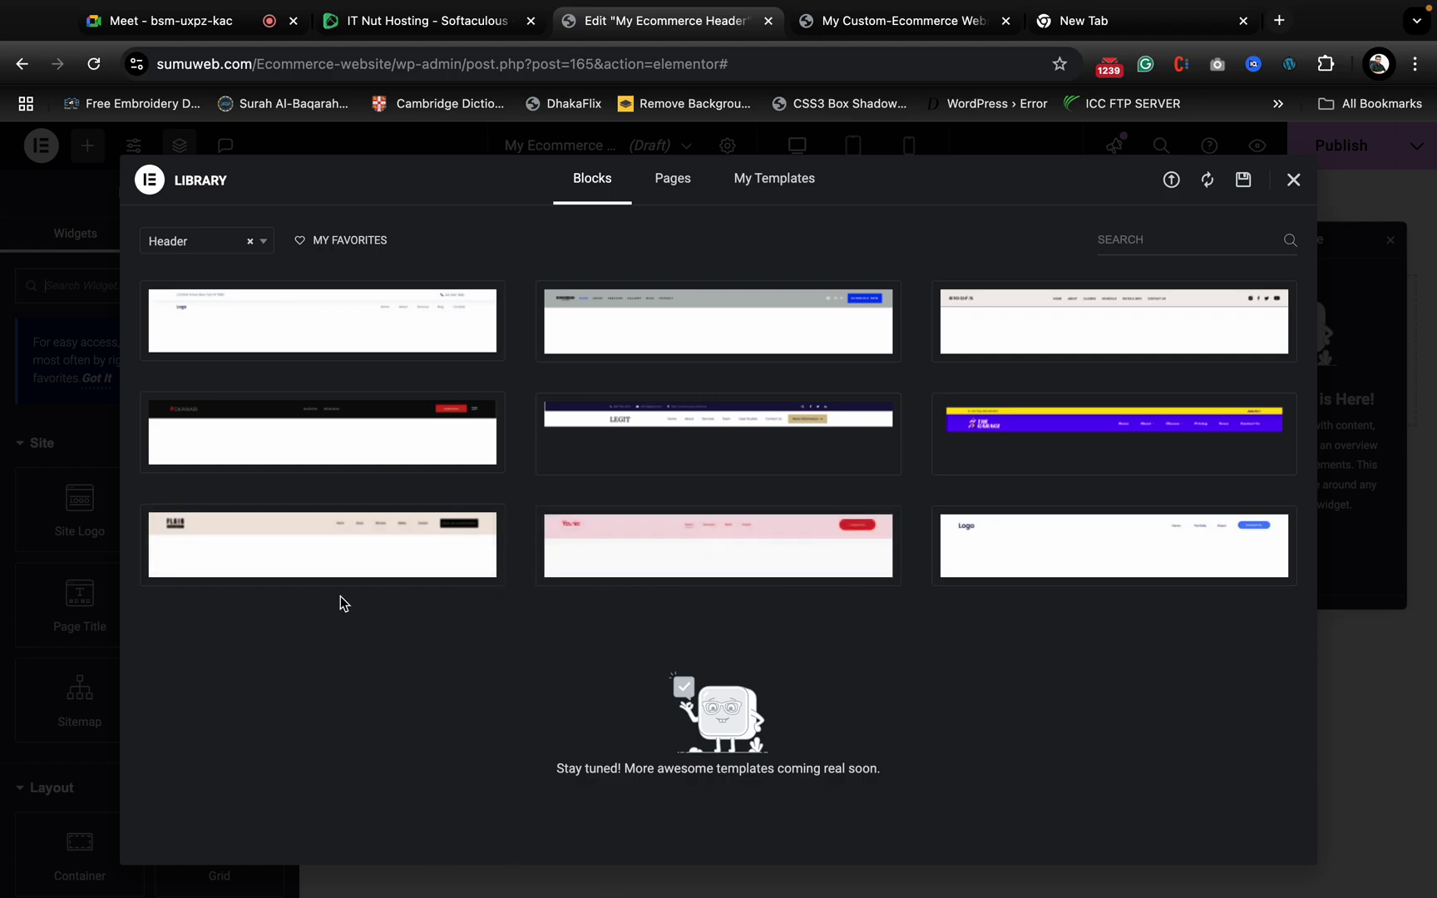
mouse_move(310, 437)
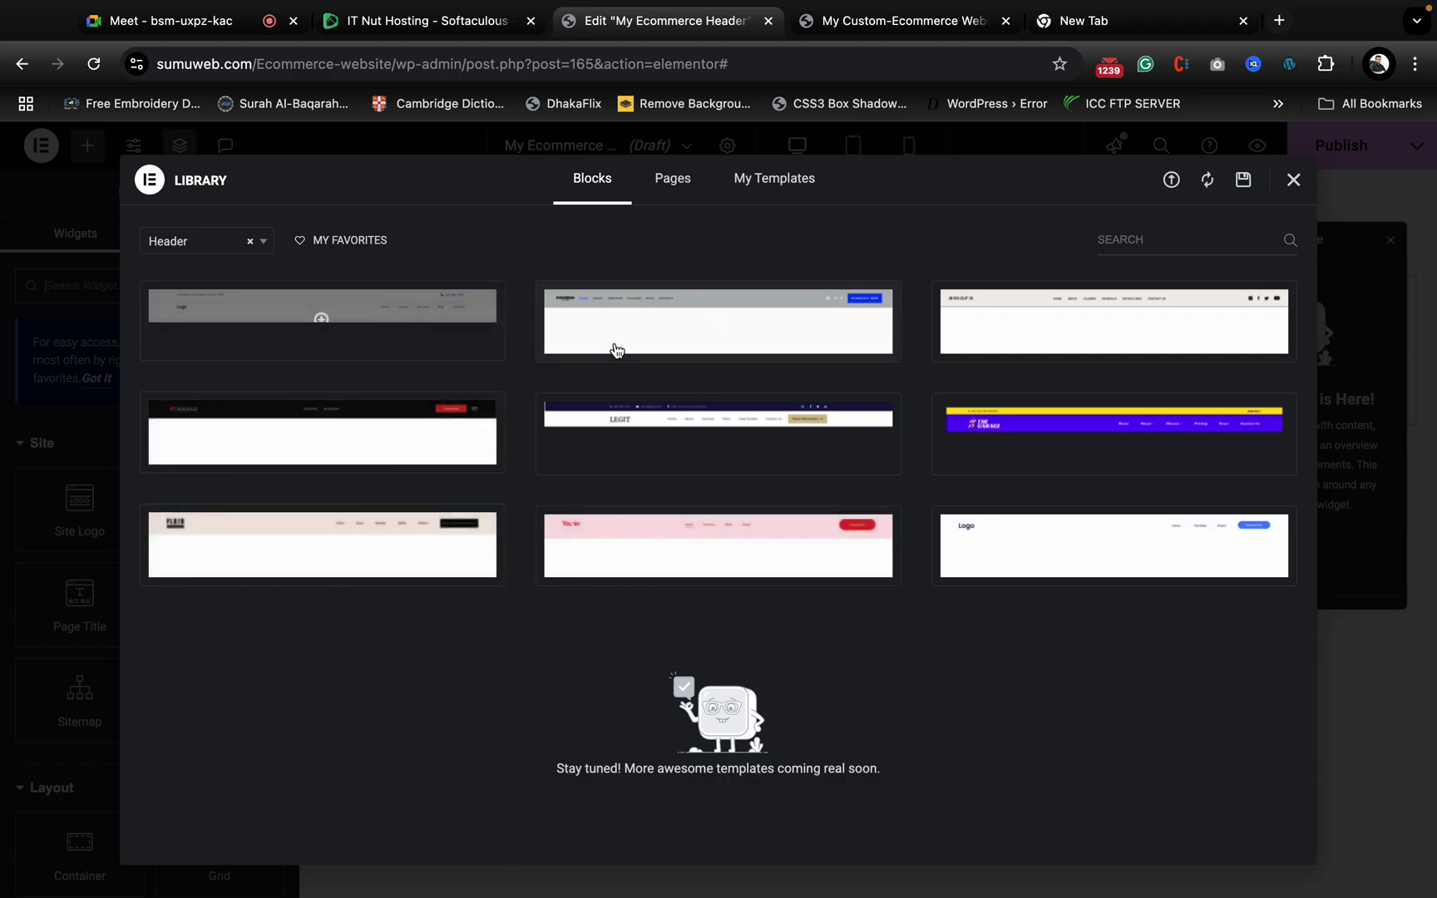
mouse_move(1140, 341)
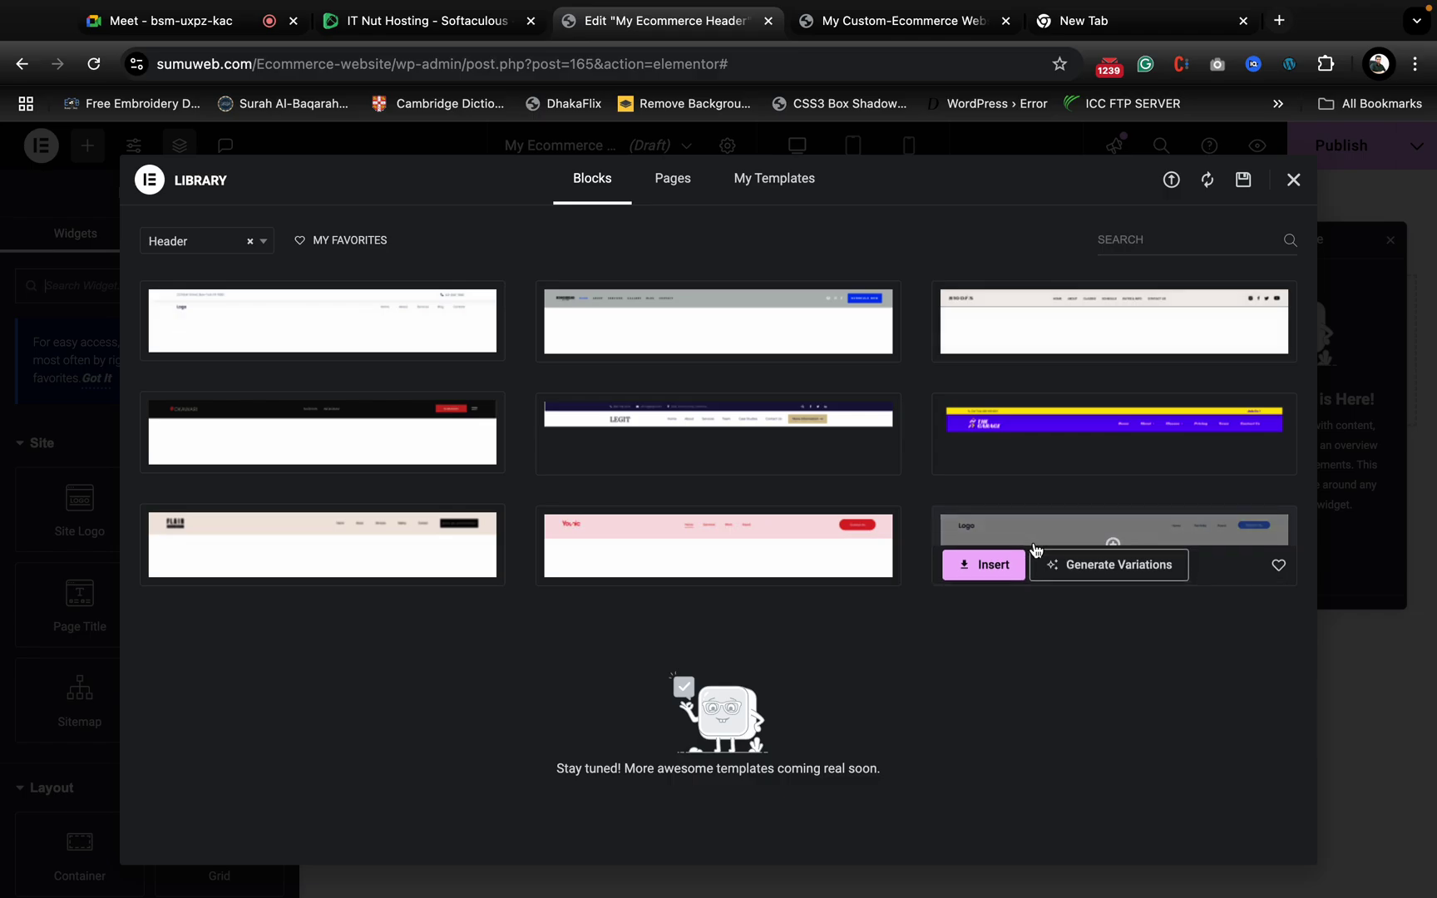
mouse_move(659, 539)
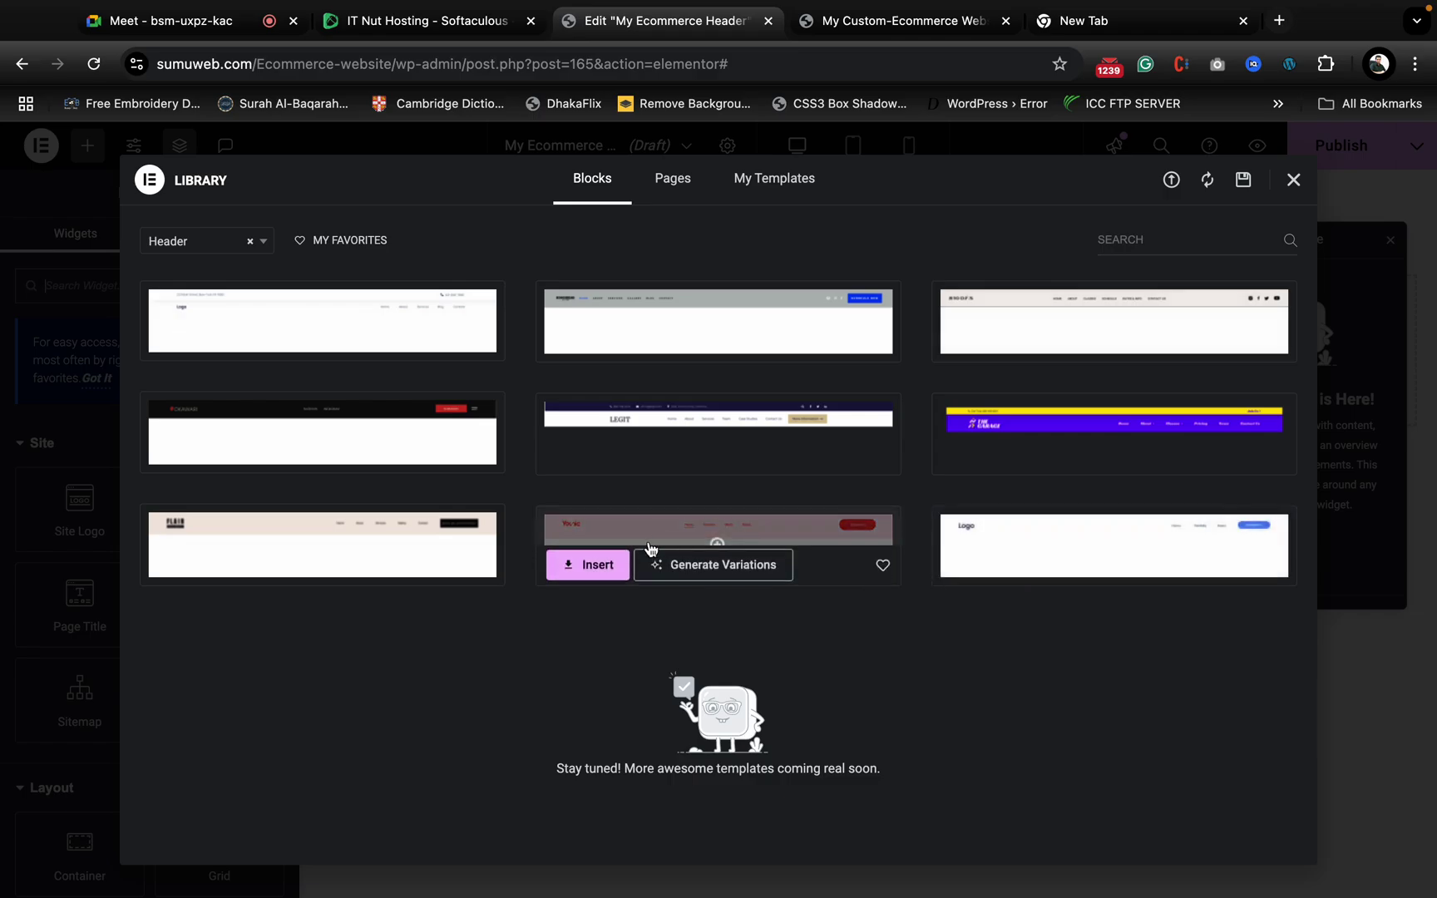
click(606, 557)
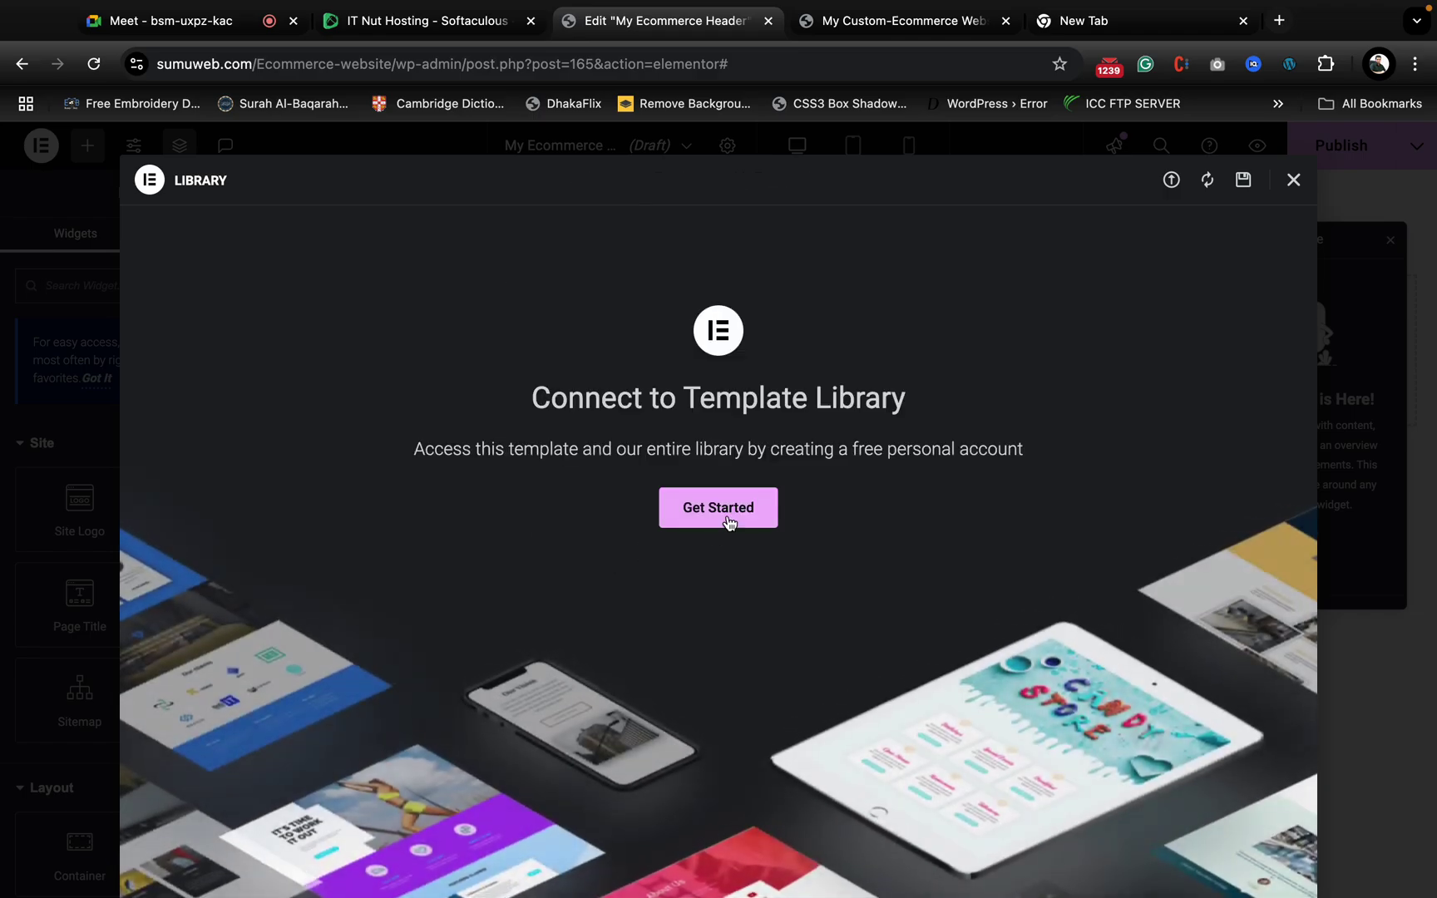
click(728, 522)
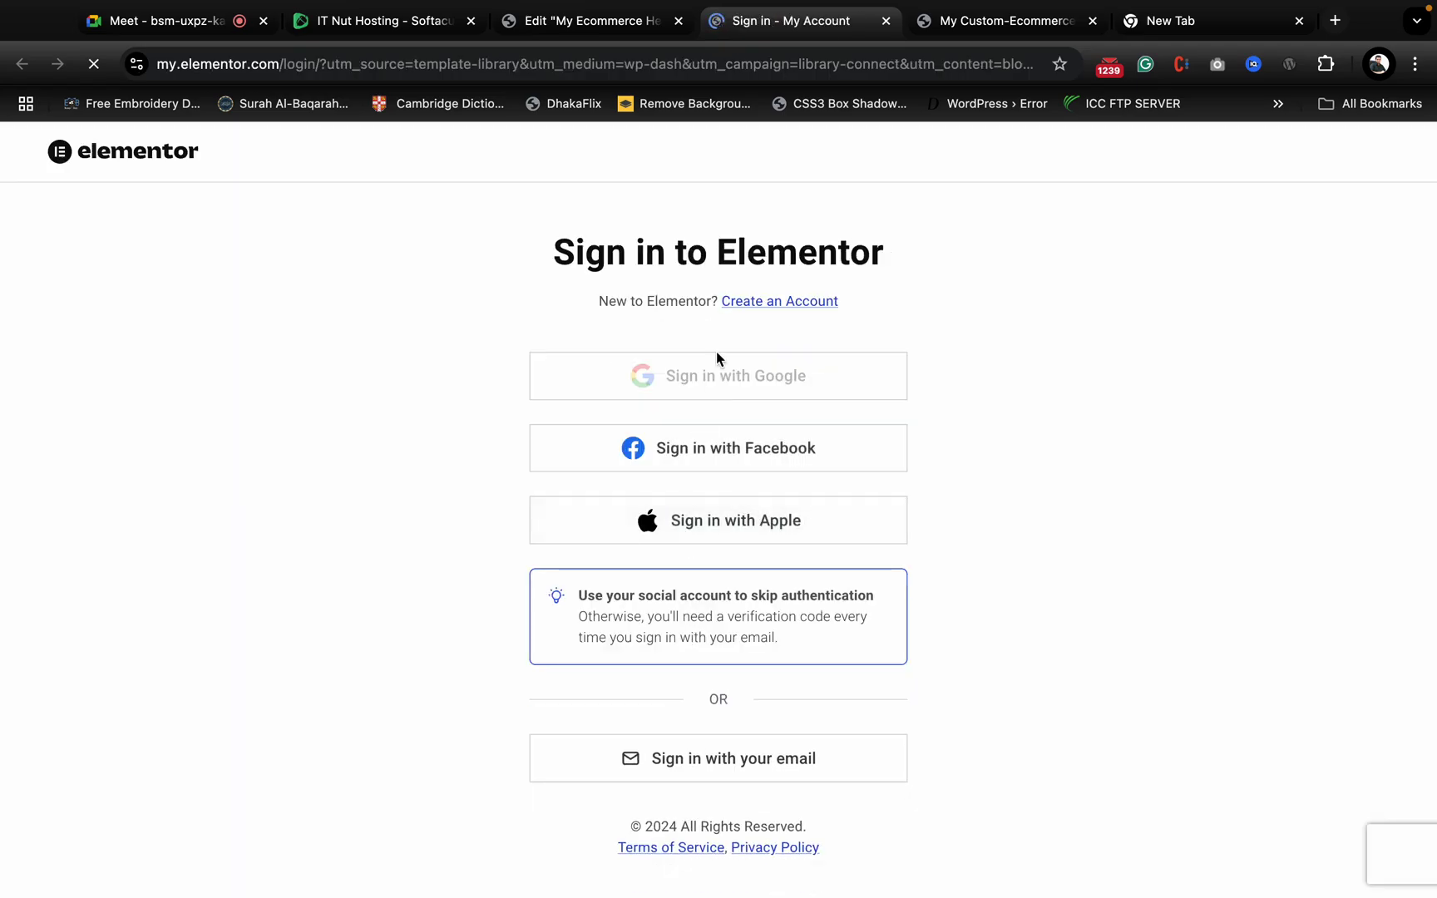
click(763, 384)
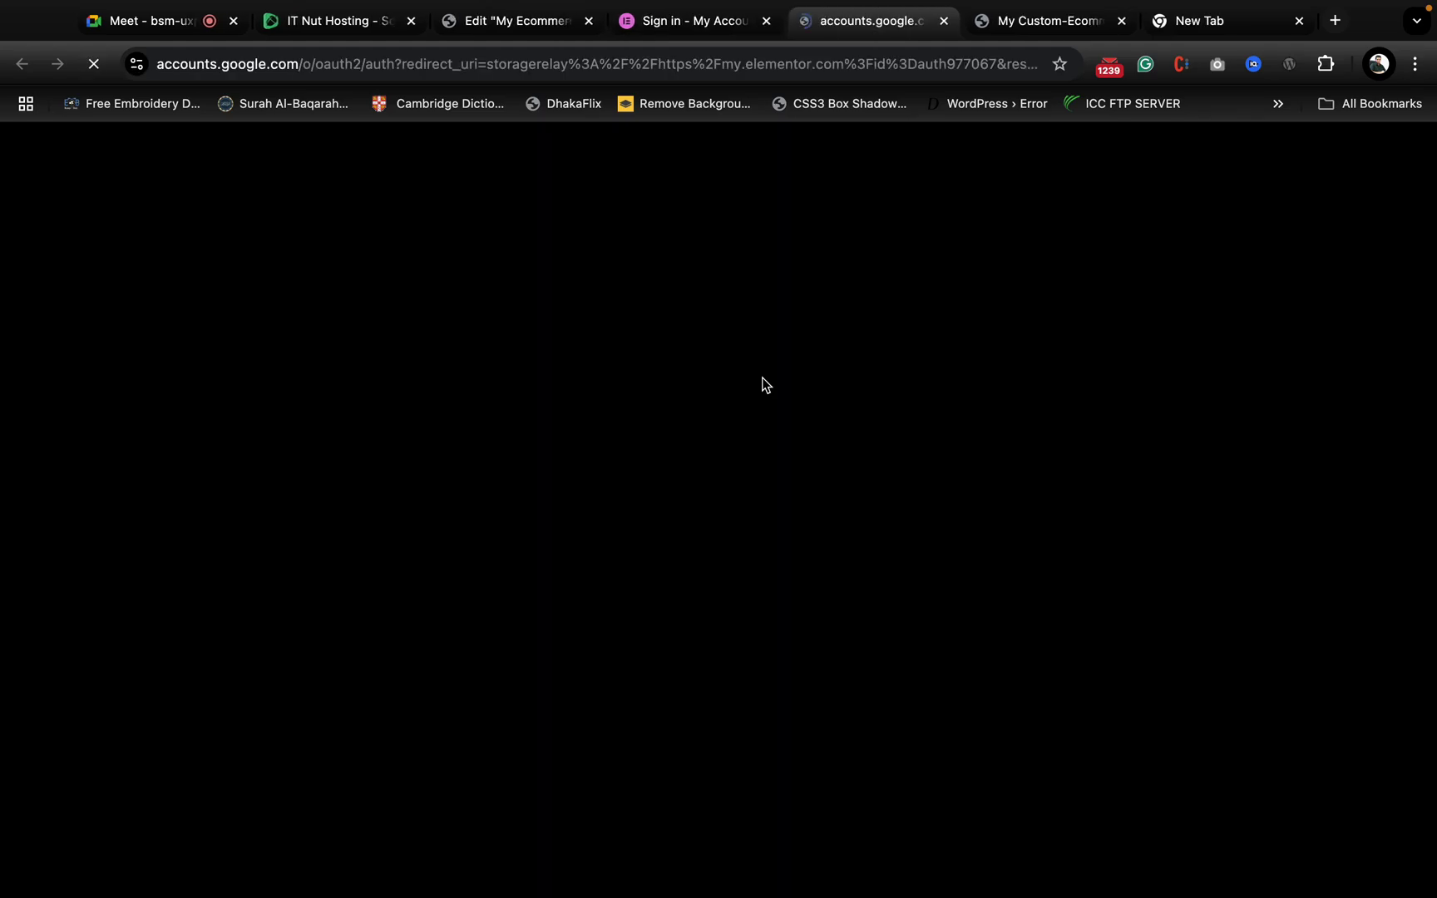
click(906, 457)
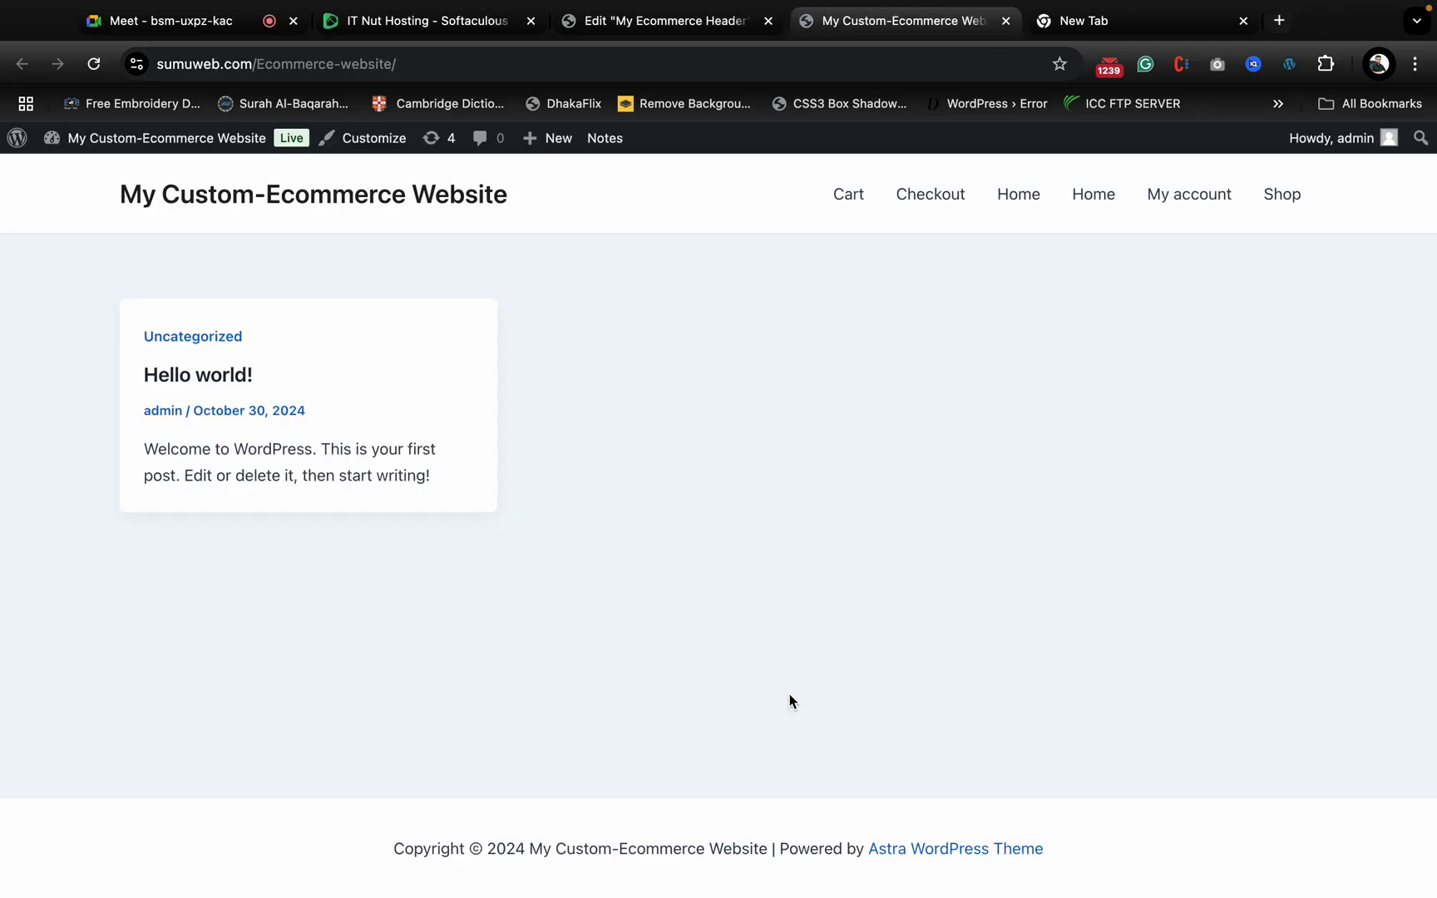
- Return to the header template, insert the pink header block with its settings applied and close the Structure window
click(676, 22)
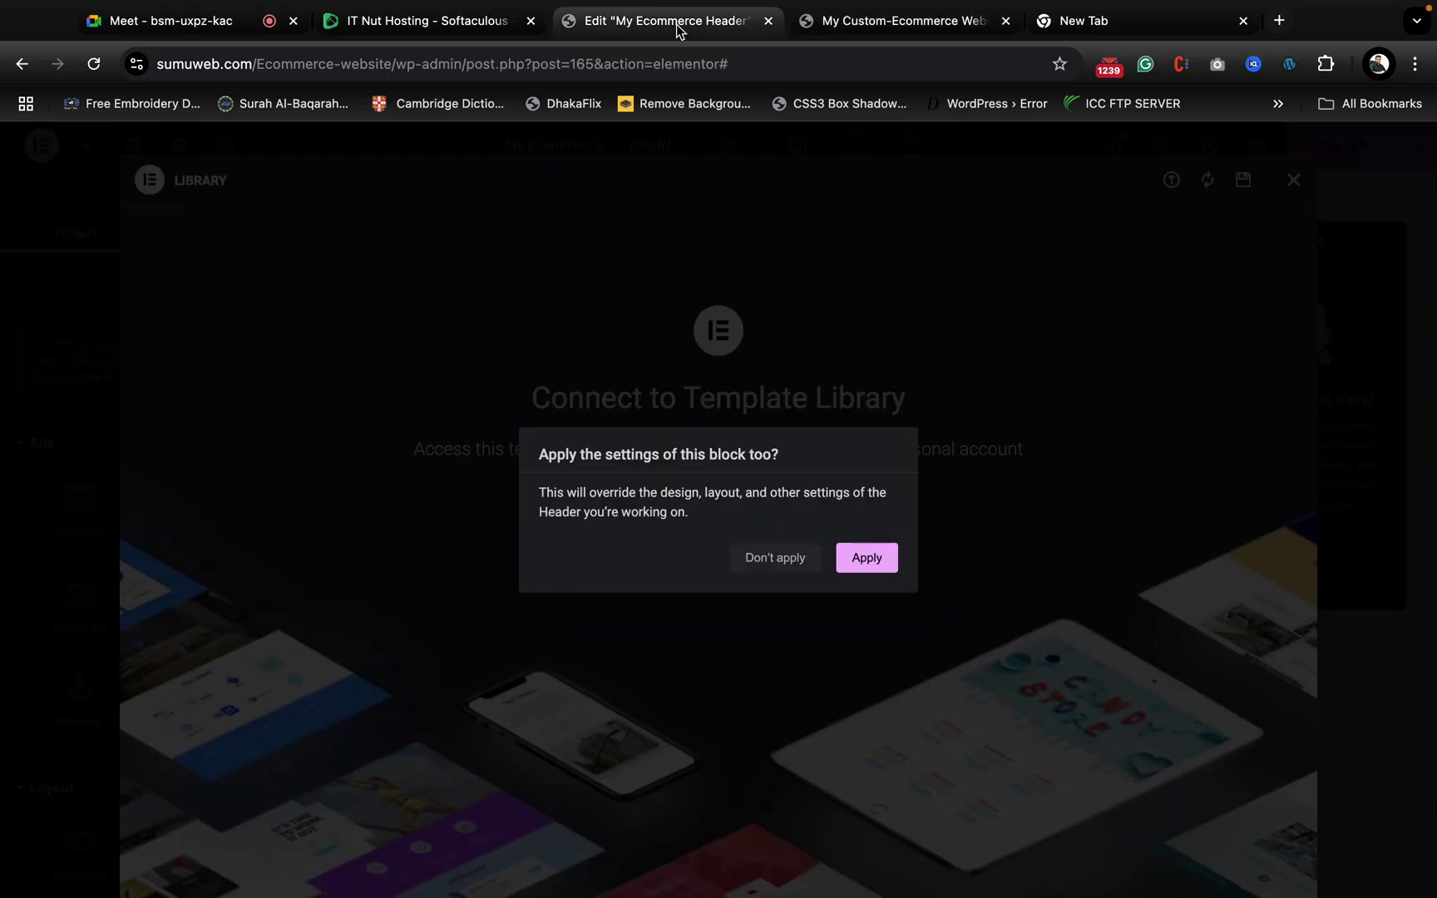
click(865, 564)
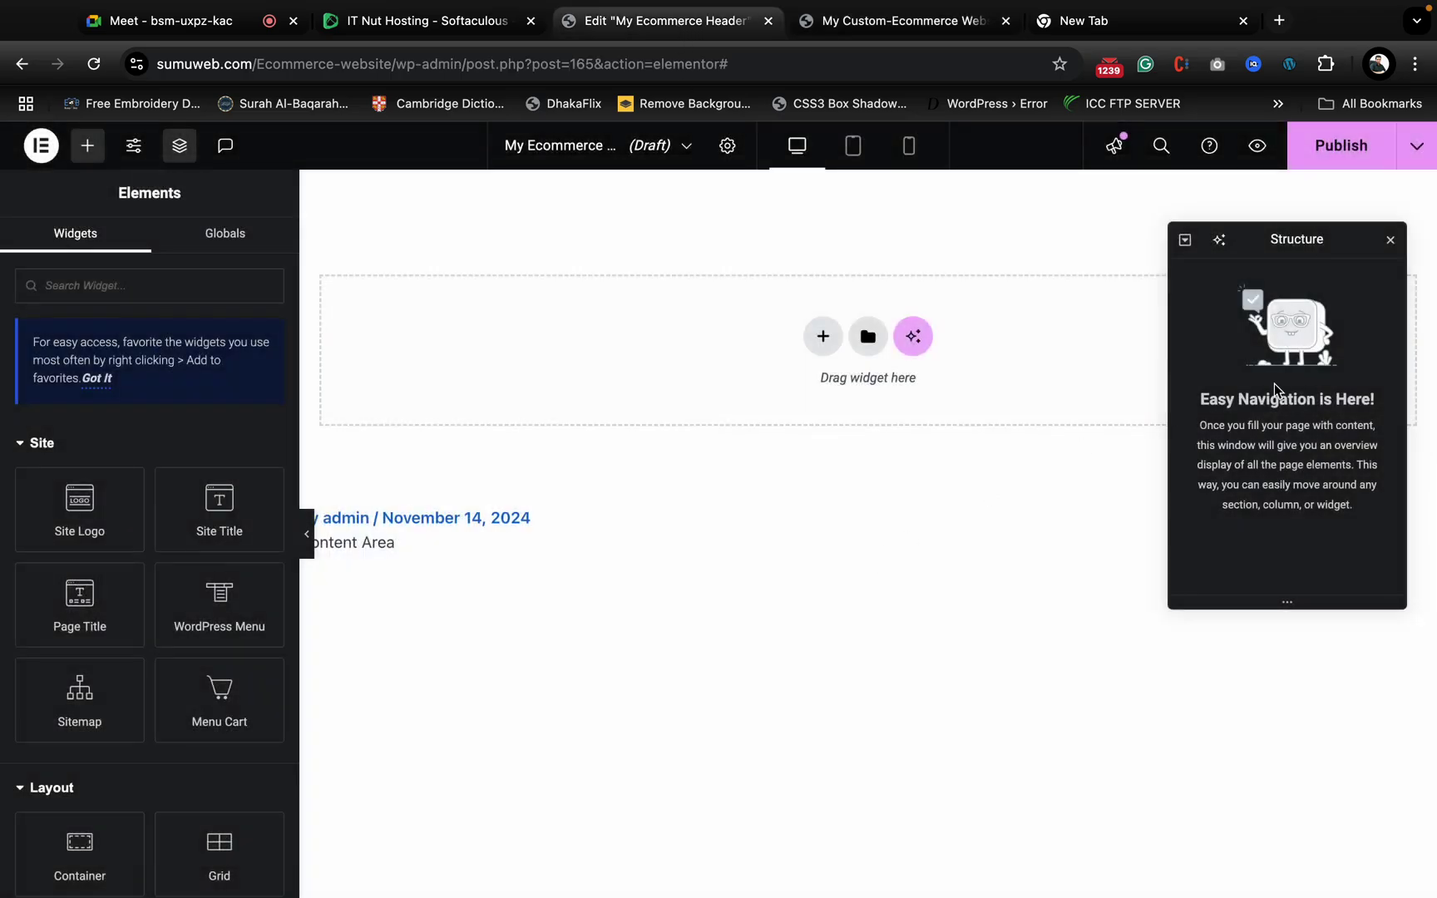
click(1389, 239)
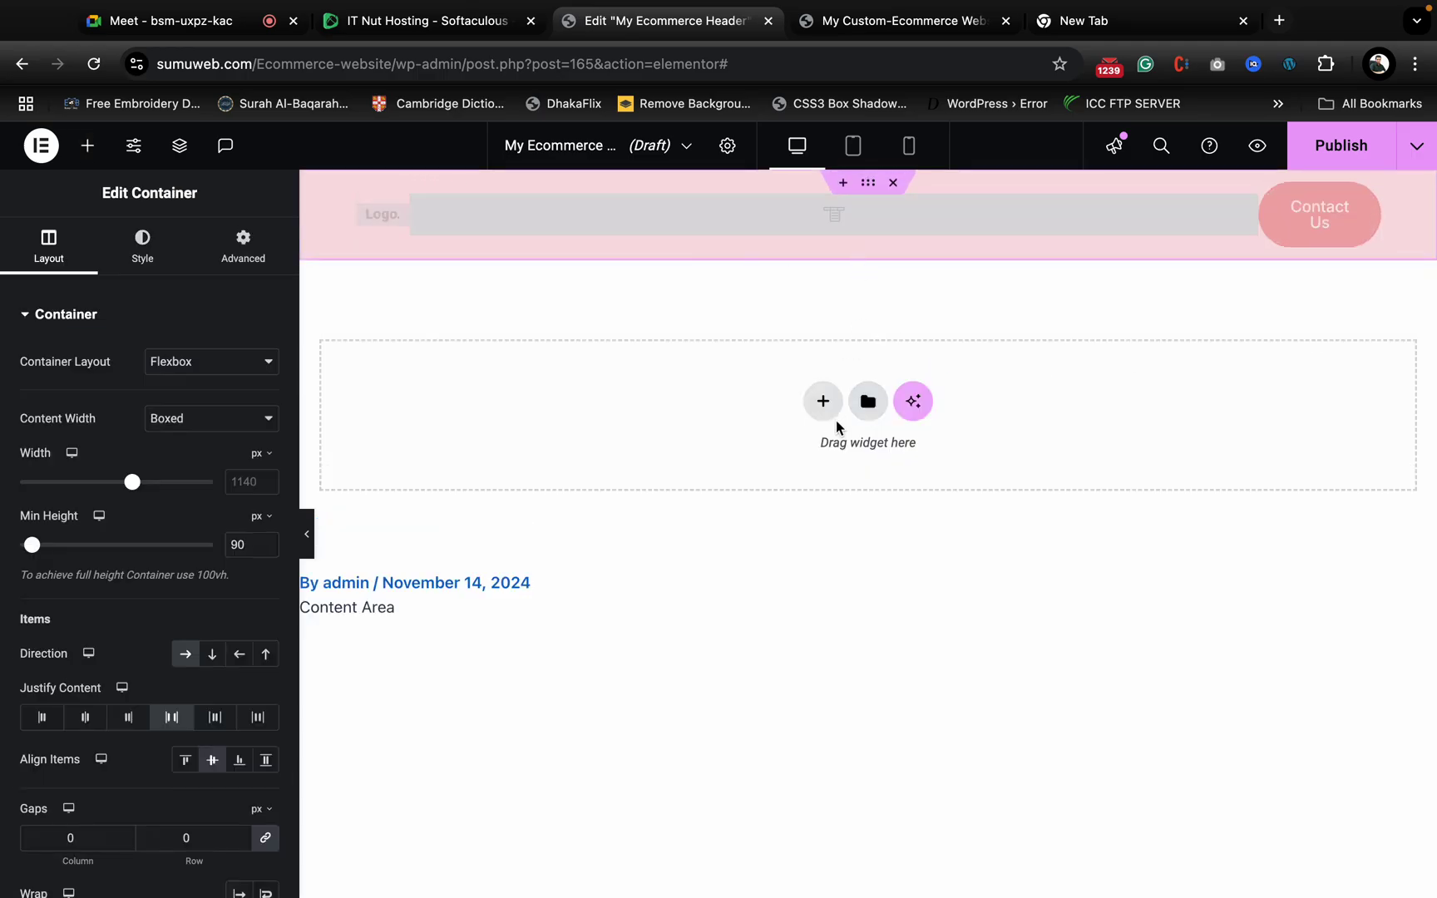
- Insert the LEGIT header block from the library with its settings applied and delete the pink header container above it
click(867, 403)
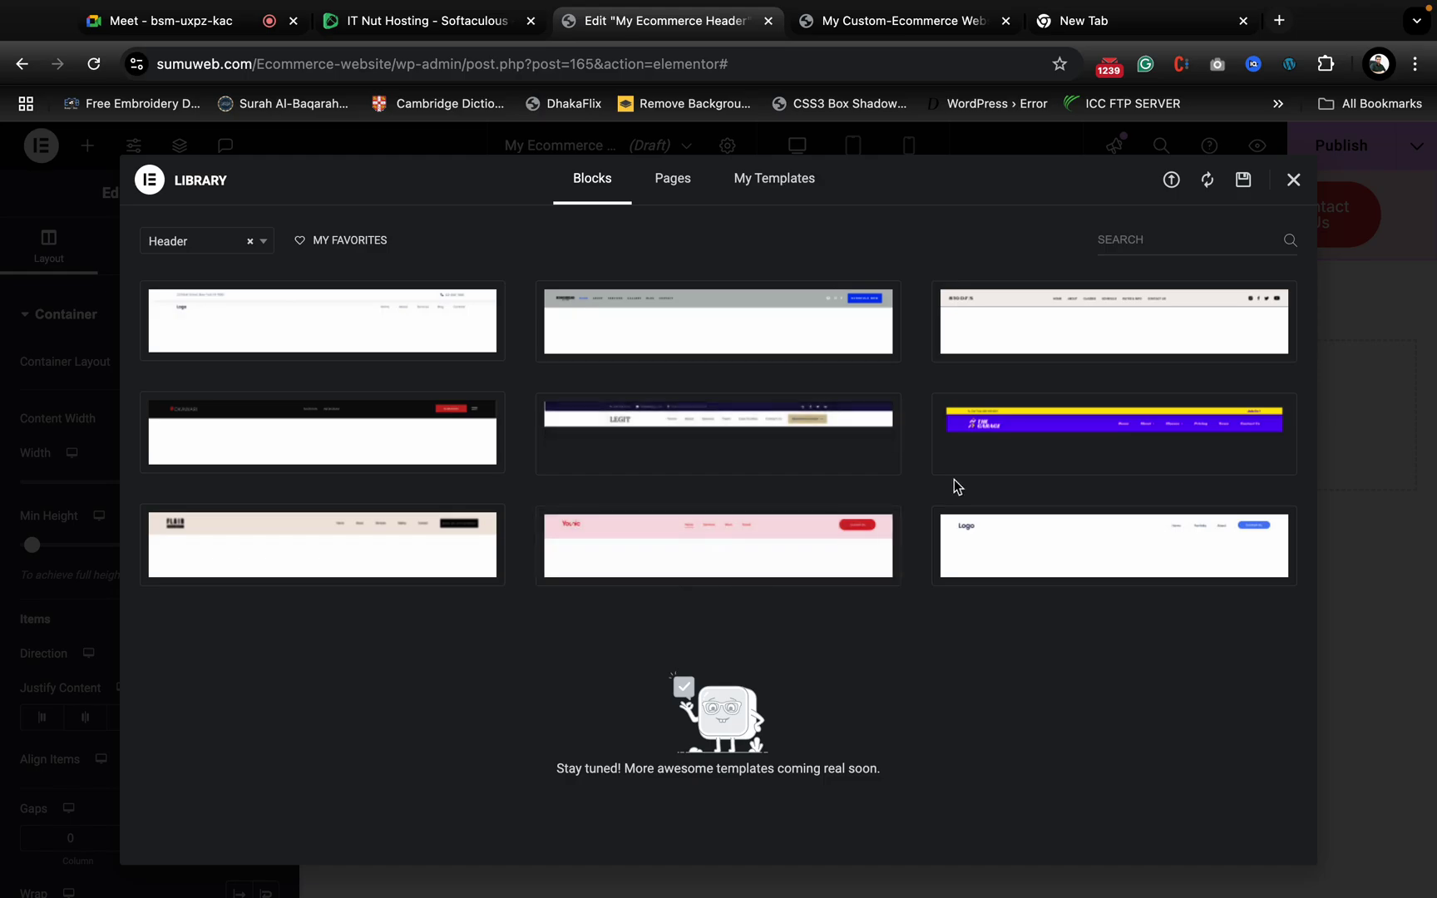
click(609, 460)
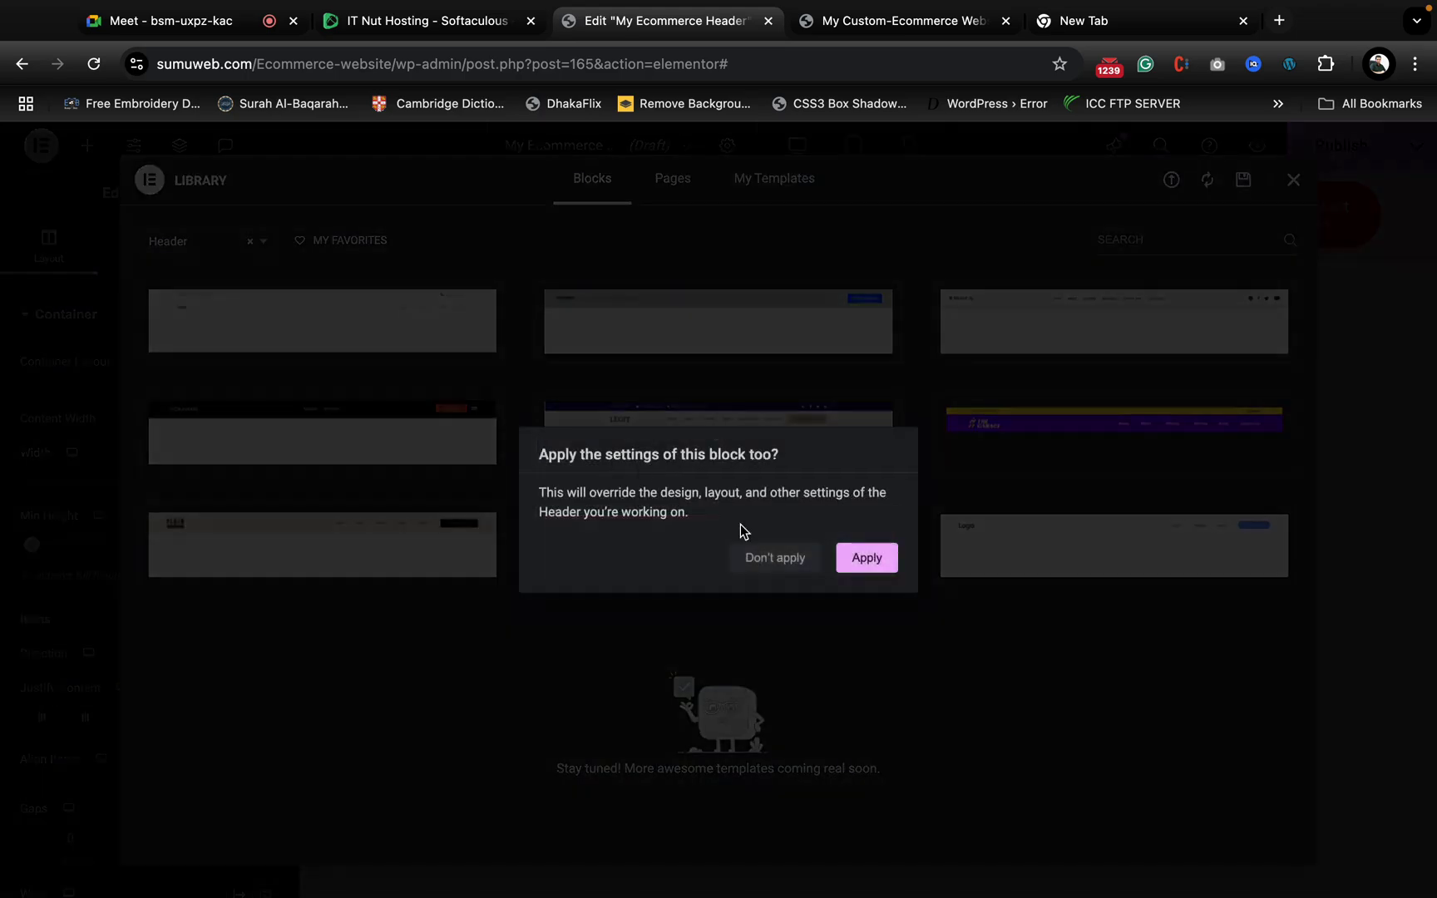
click(861, 557)
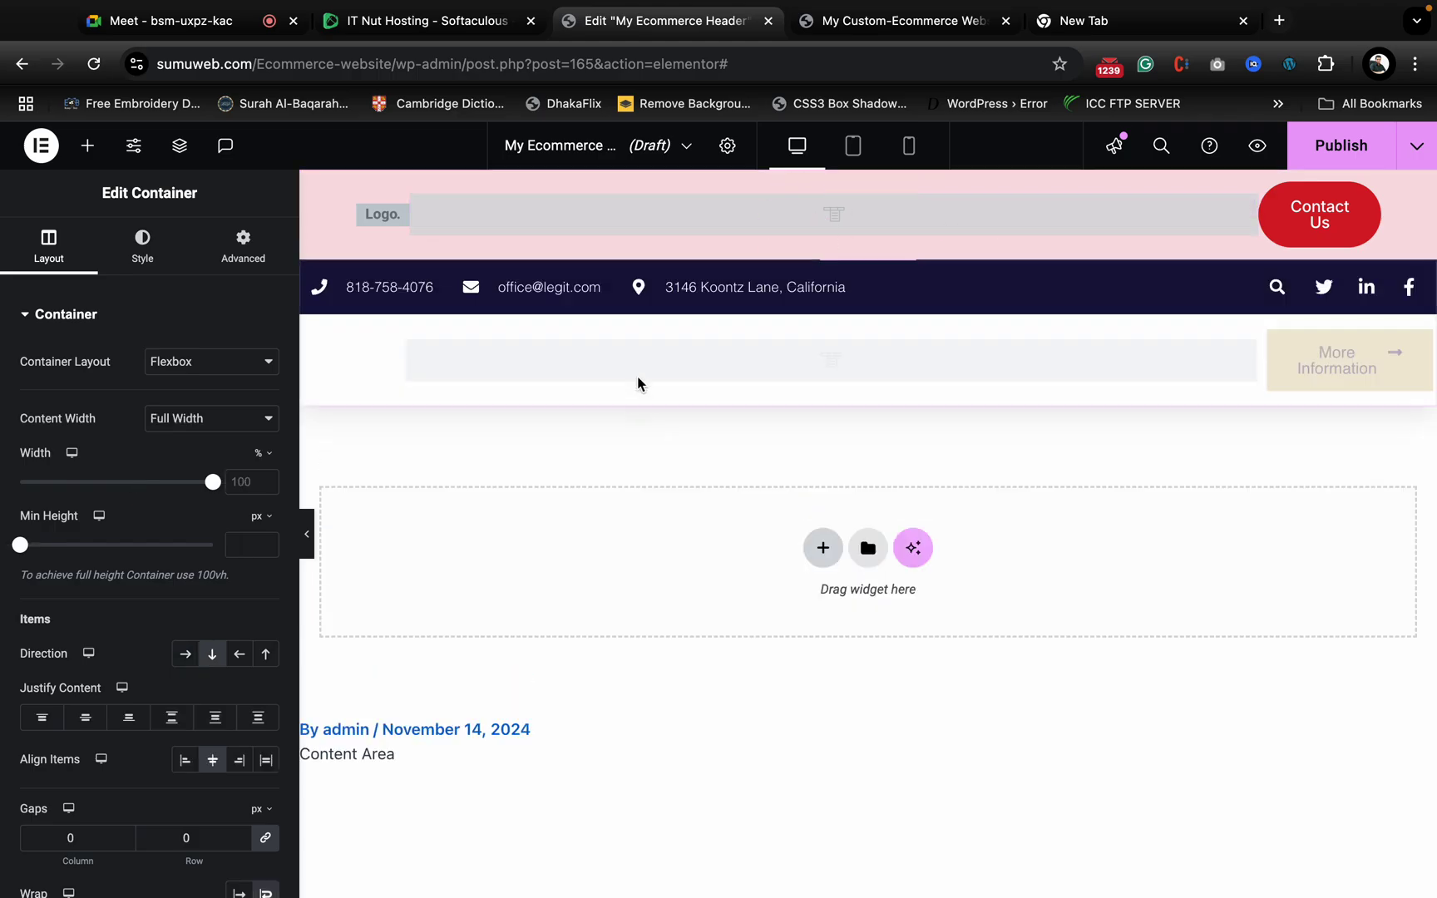
click(893, 183)
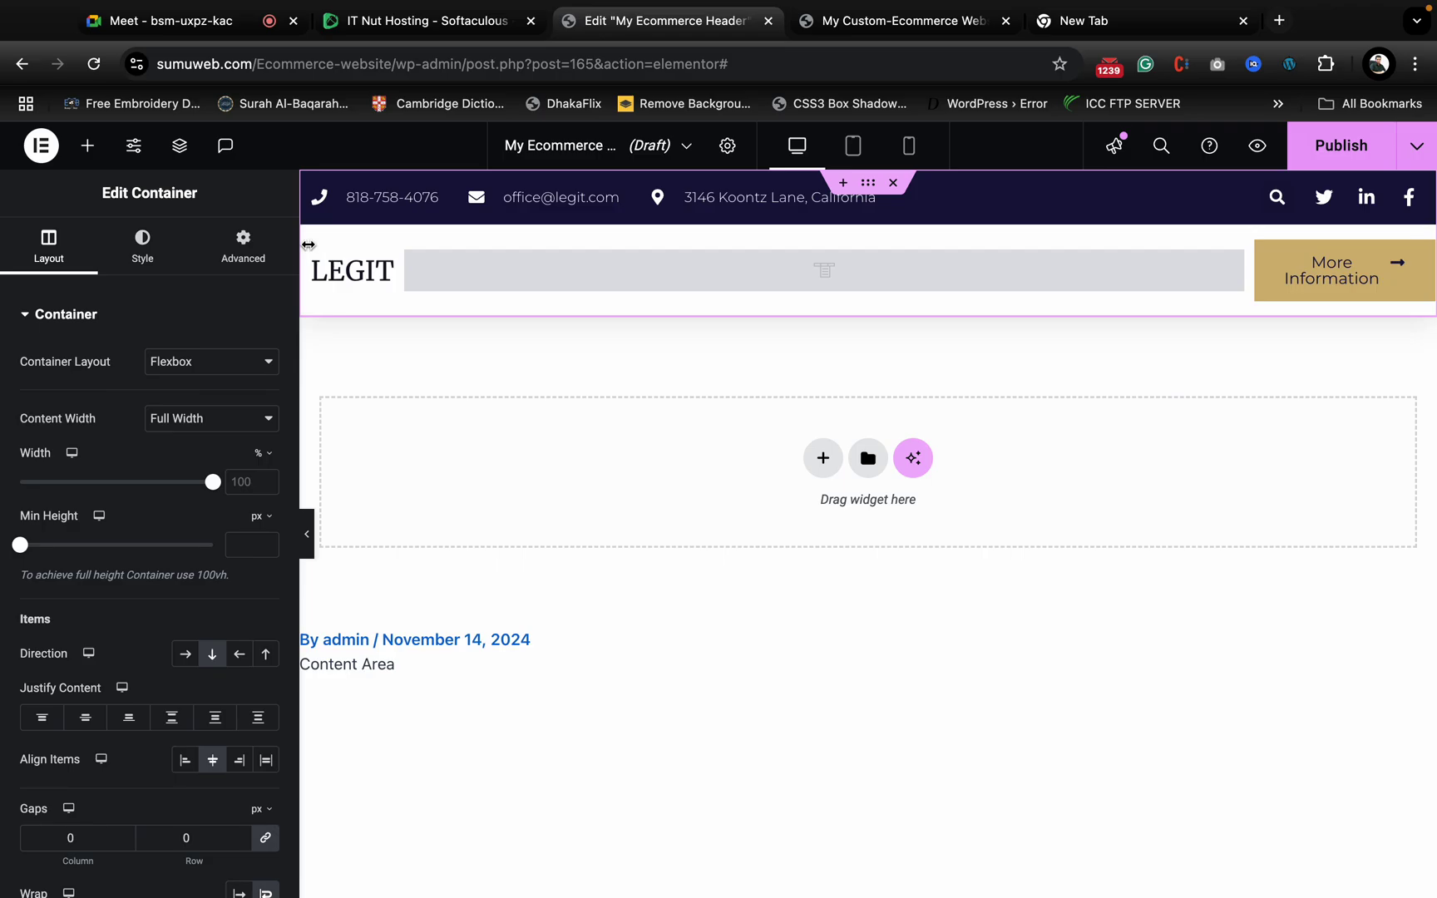
- Delete the More Information button, the WordPress menu and the LEGIT logo image from the lower header row
click(312, 237)
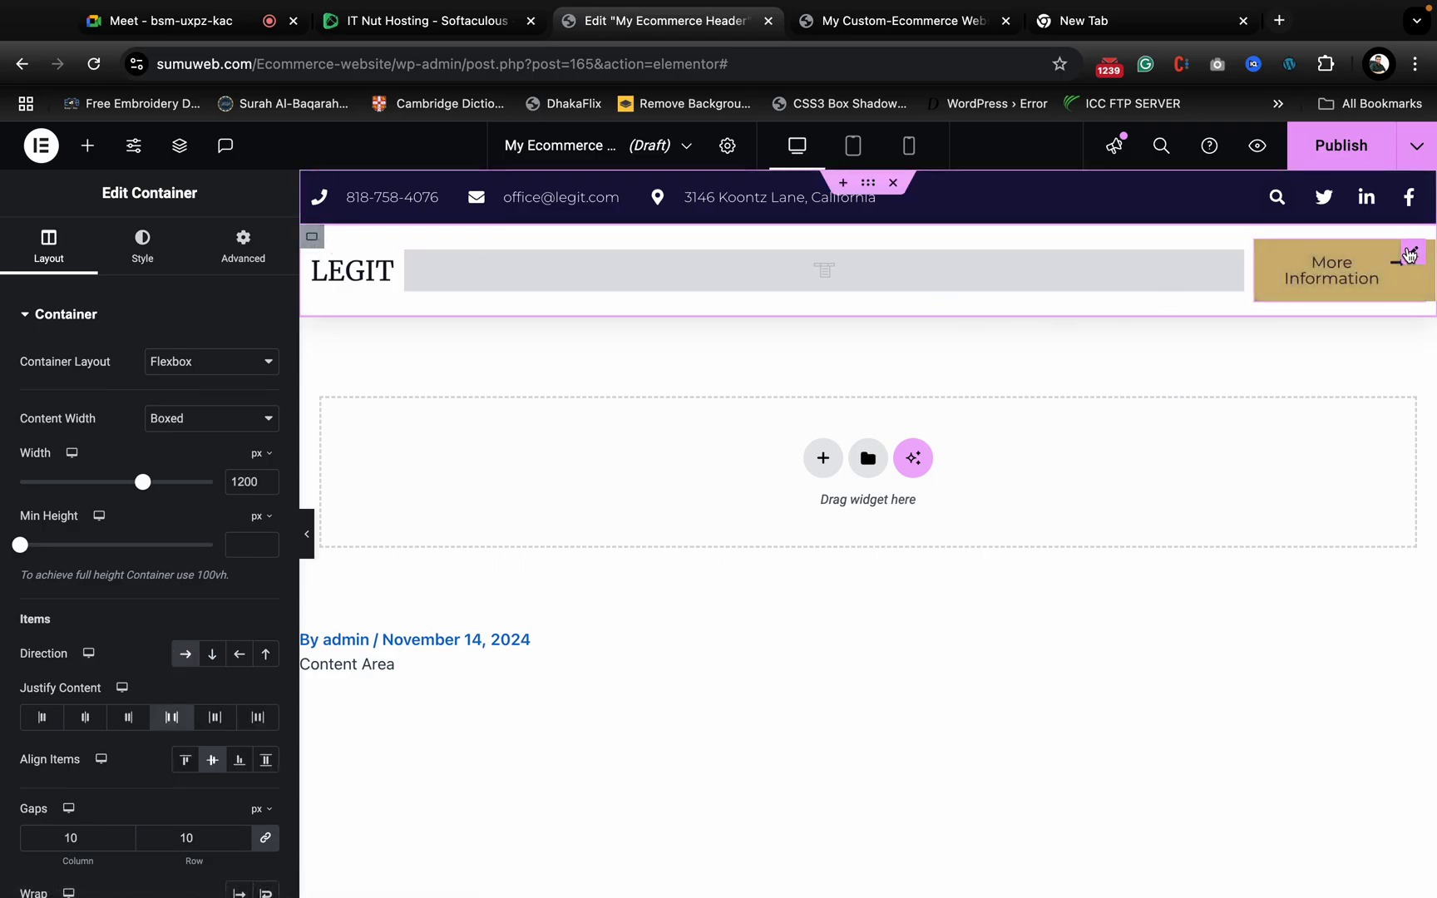
right_click(1408, 254)
click(1244, 689)
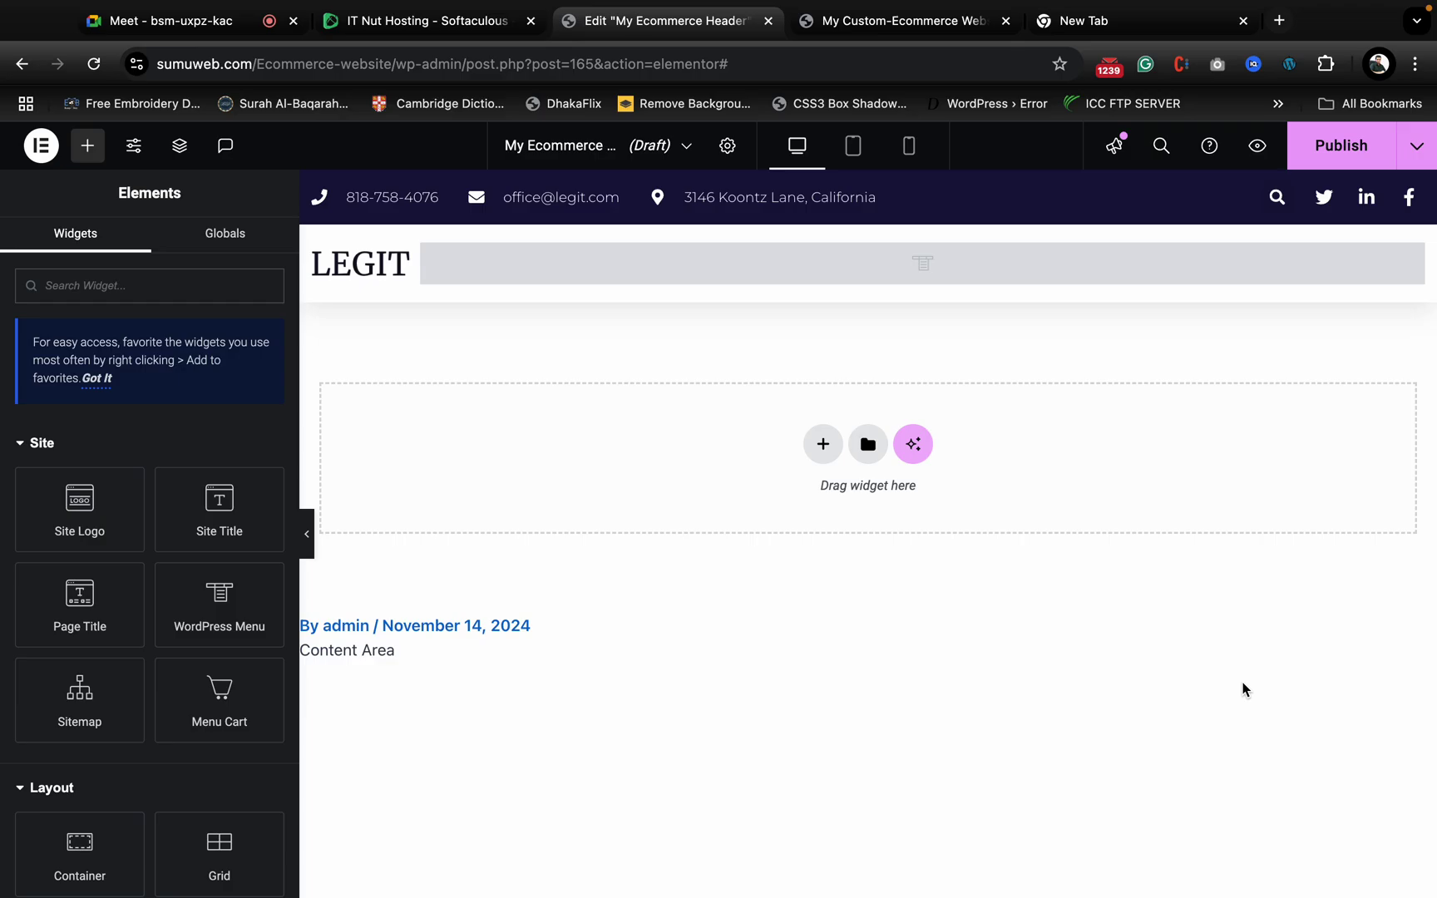
right_click(1200, 265)
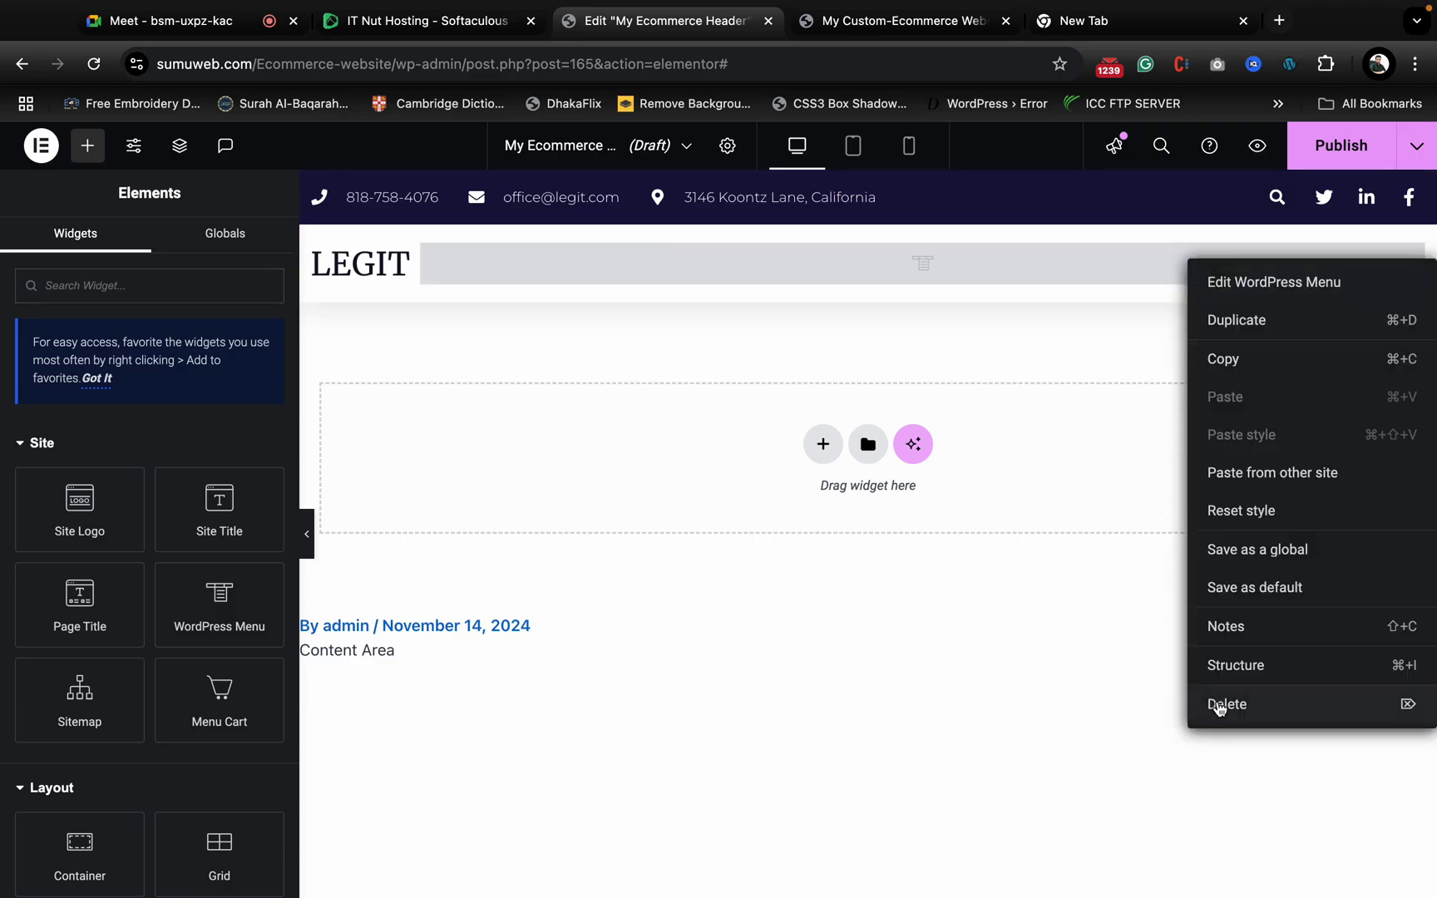
click(1218, 704)
right_click(412, 253)
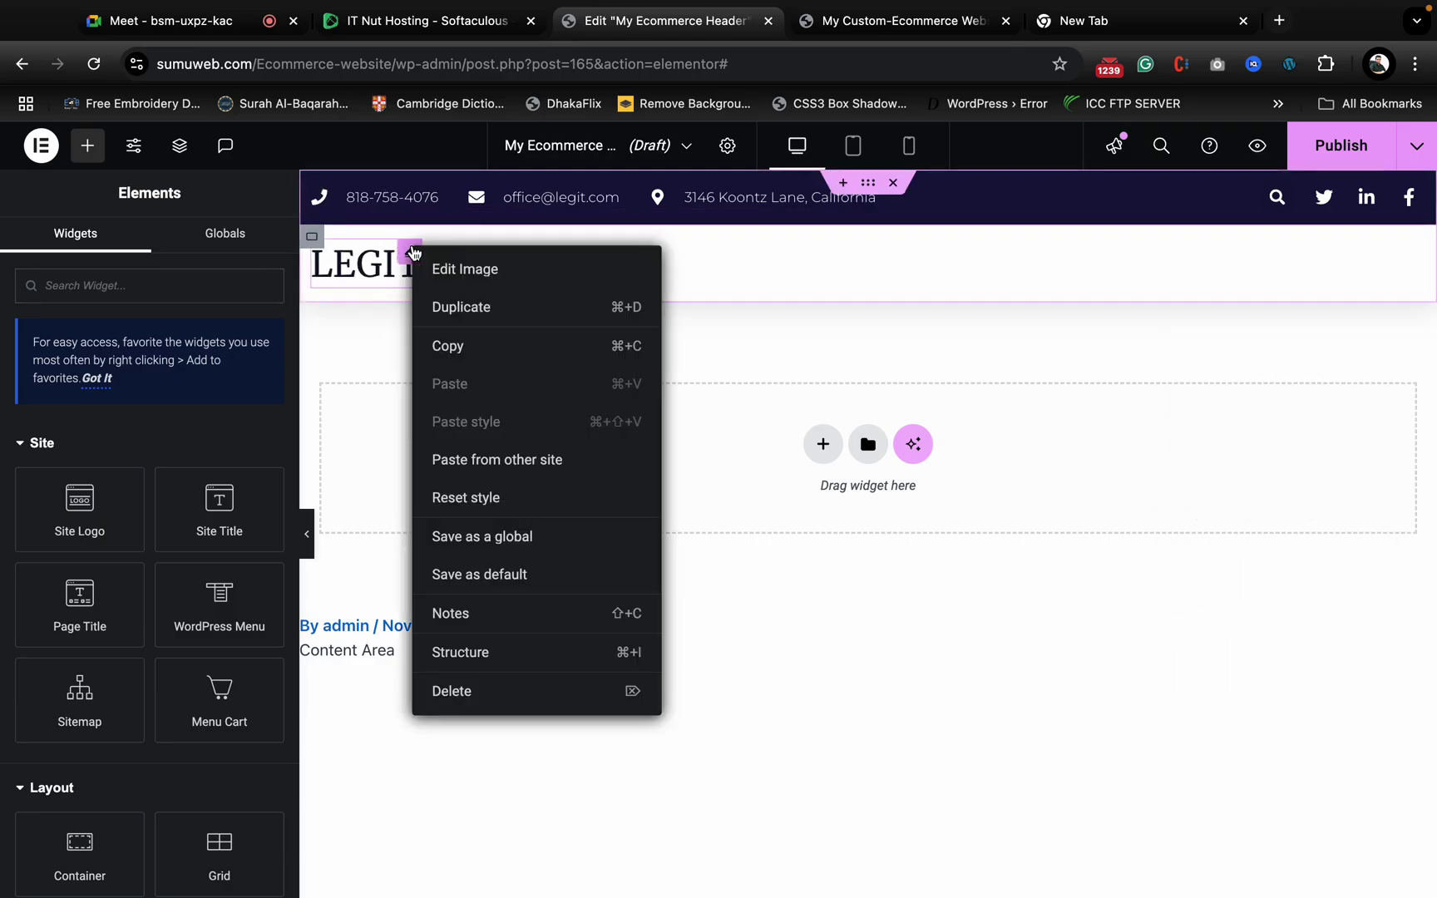
click(491, 699)
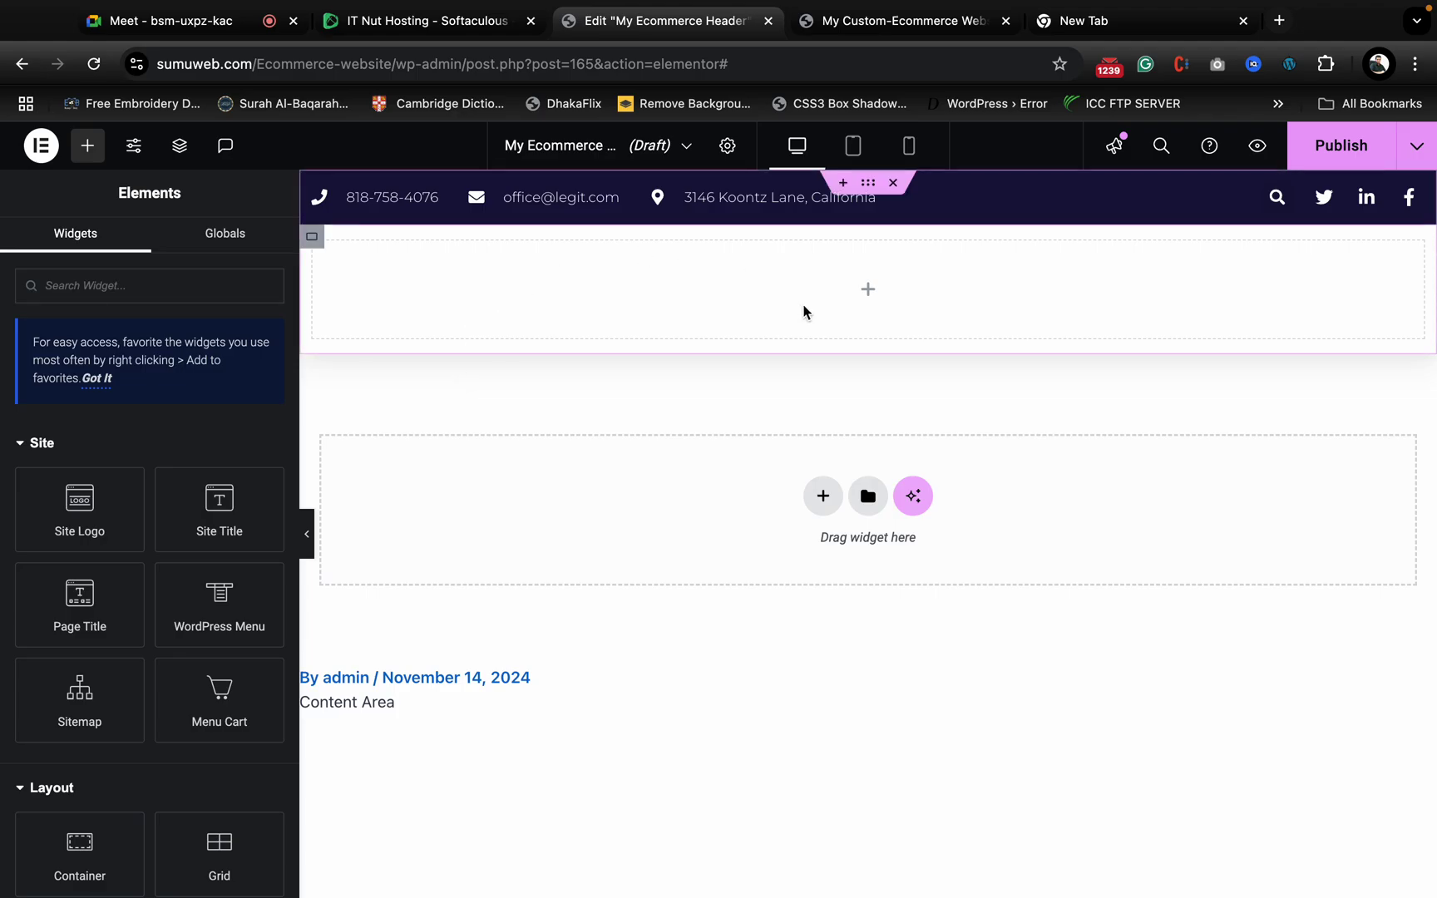
- Set the emptied lower row container's padding to 0 px on all four sides with the values linked
click(312, 236)
click(280, 251)
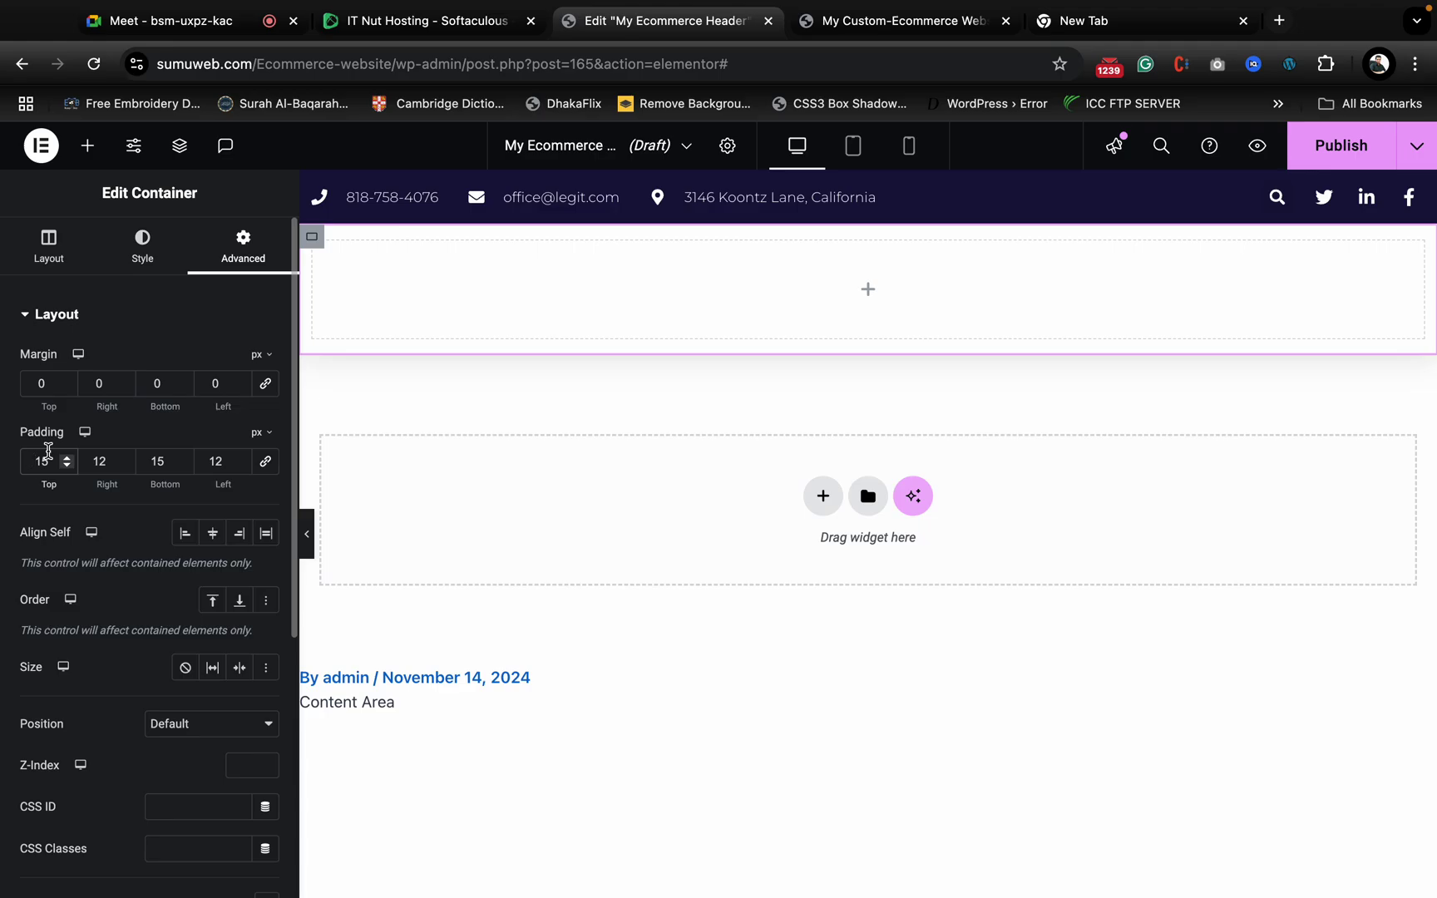
text(0)
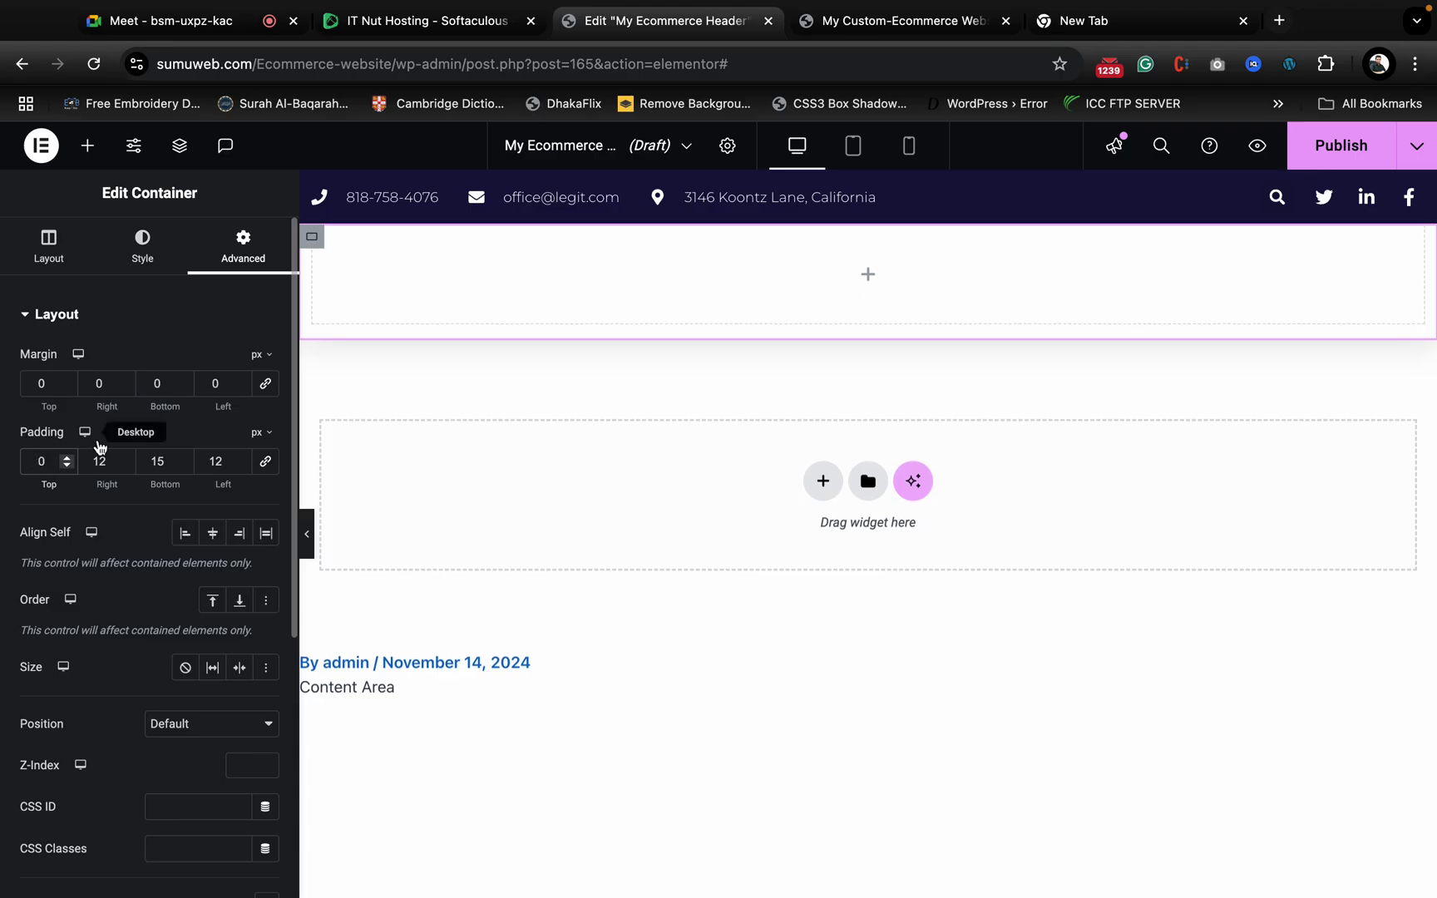
click(264, 464)
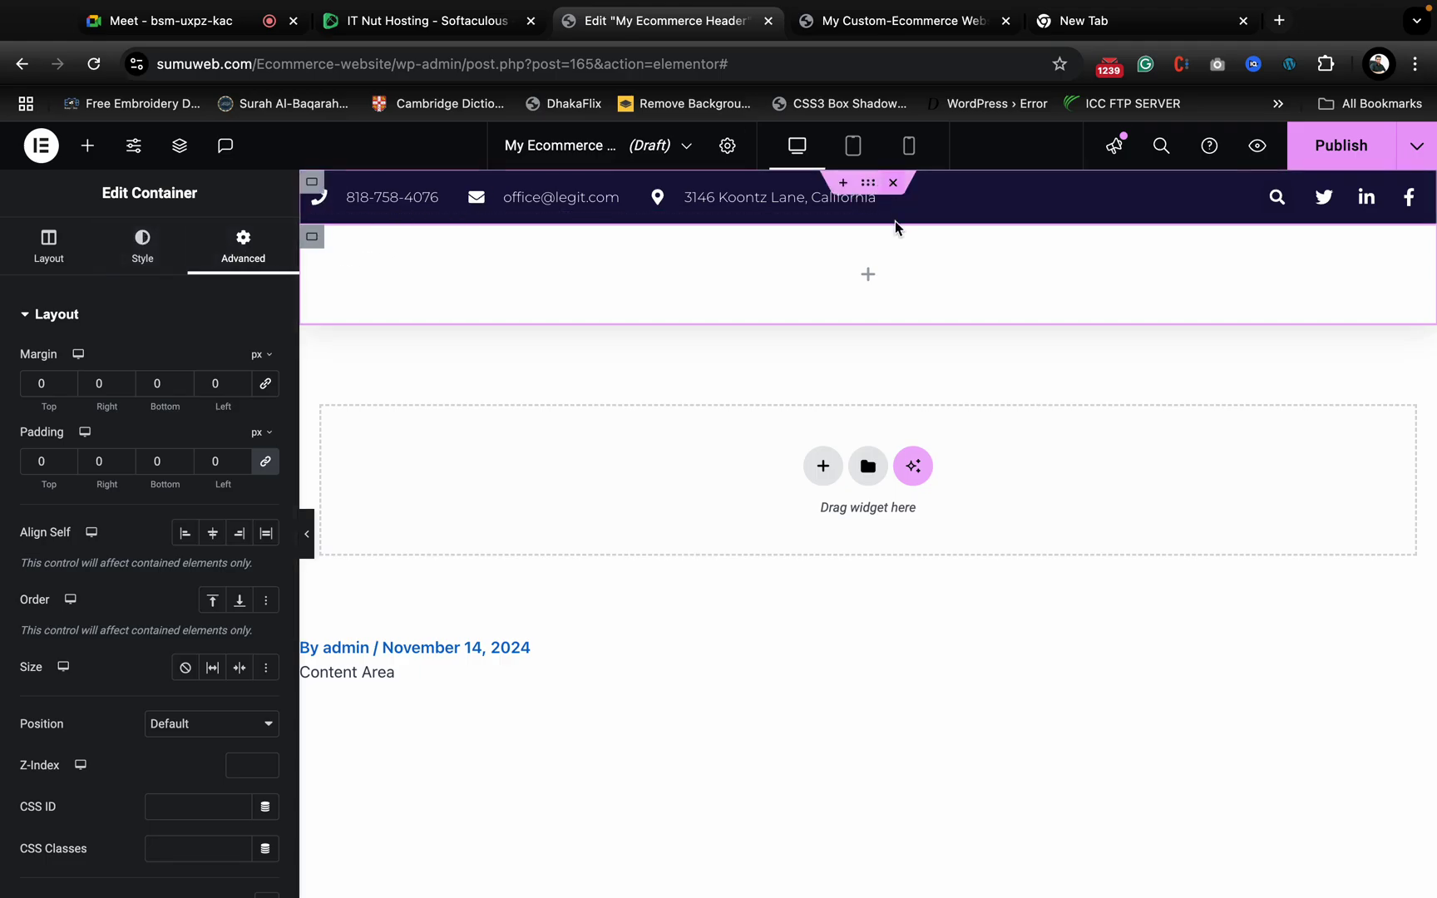
- Place a new container inside the empty lower header row and open its padding settings
click(869, 191)
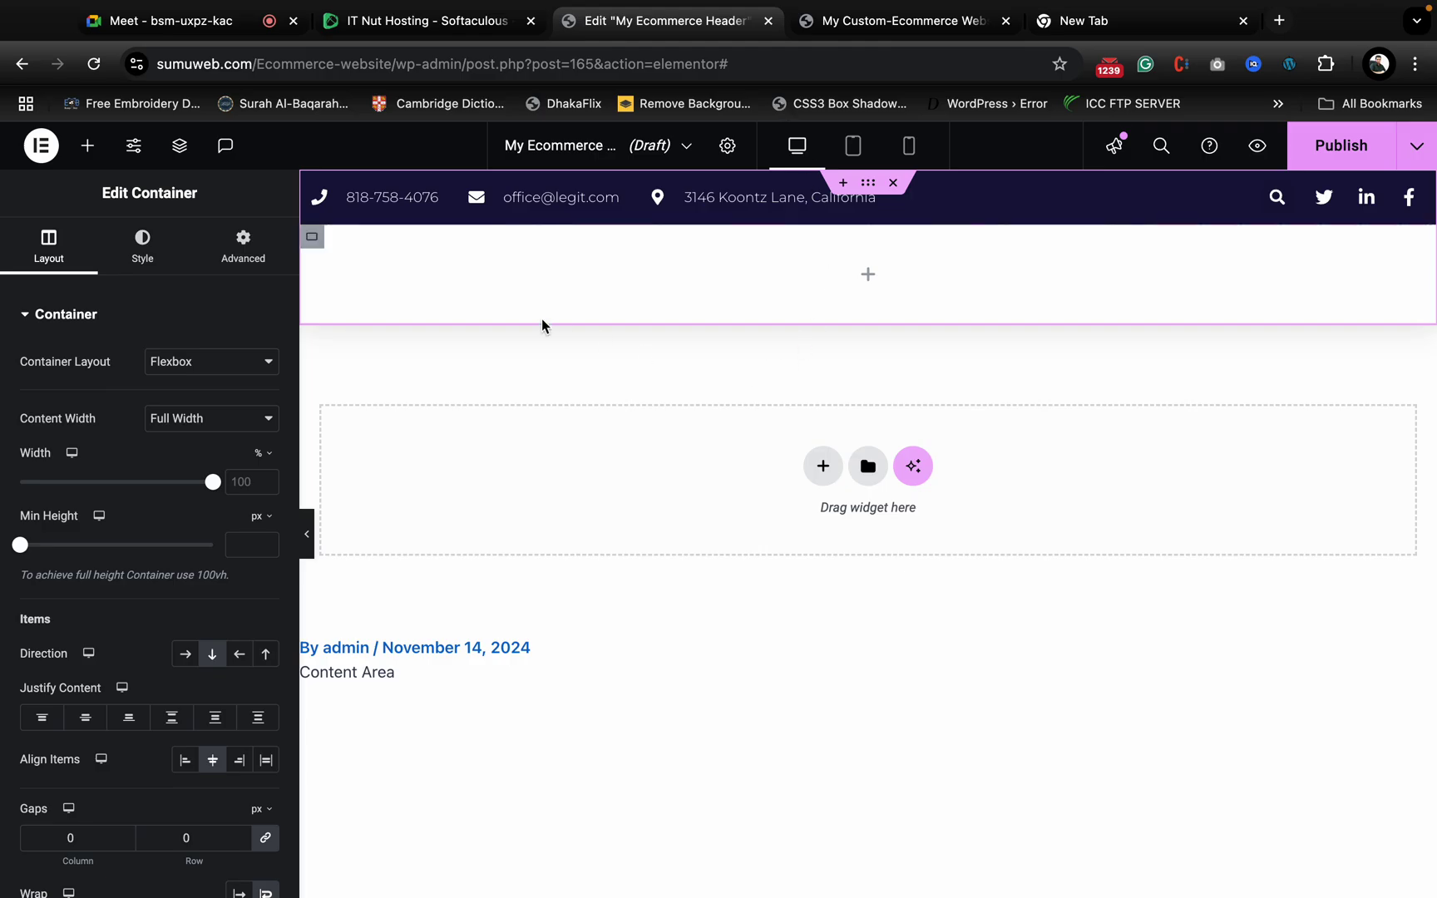
click(314, 238)
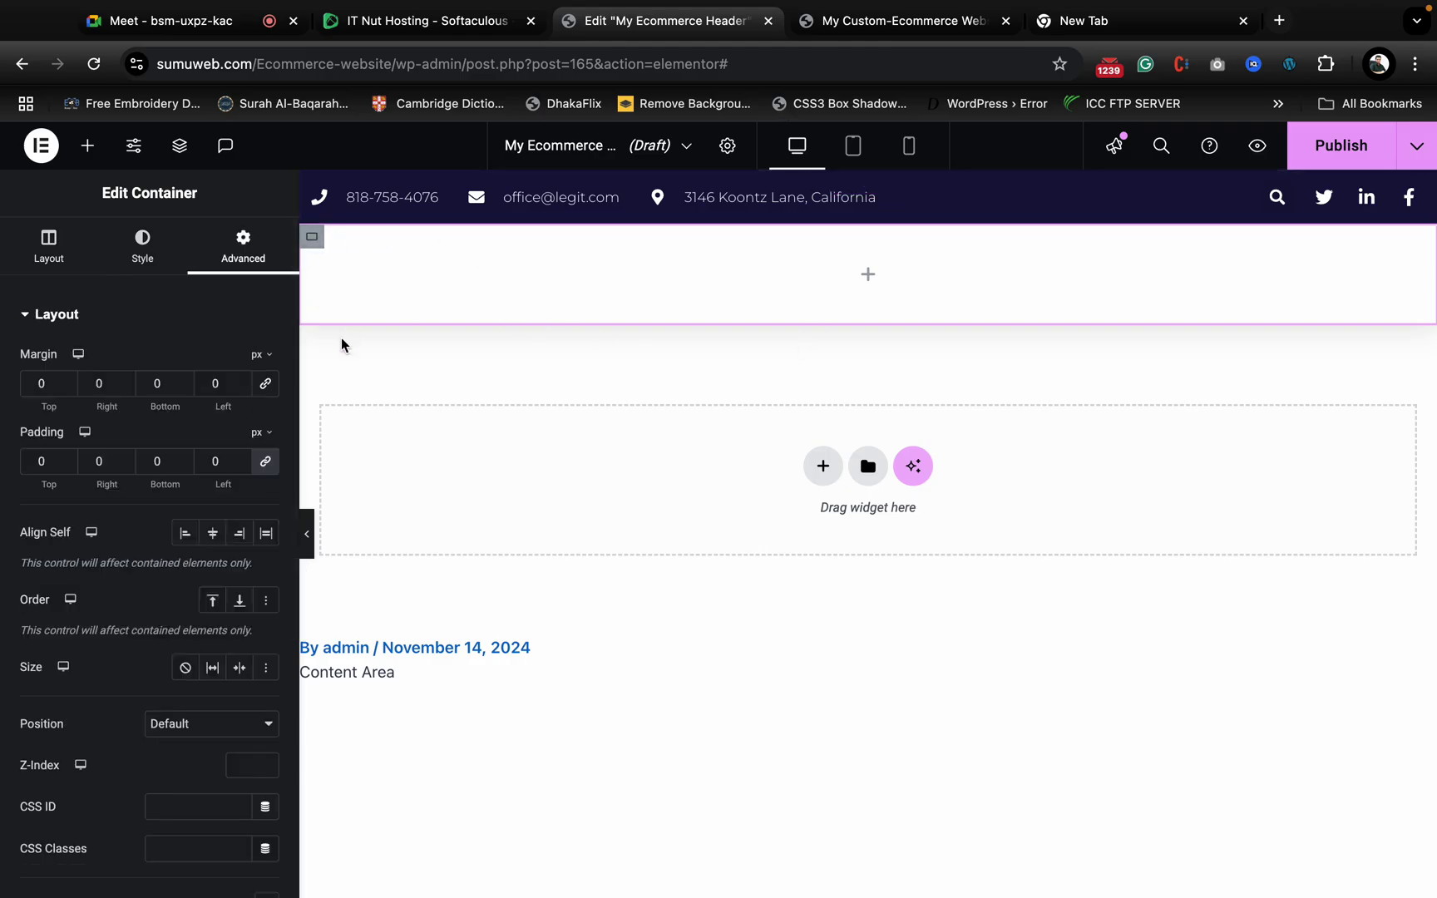
click(96, 161)
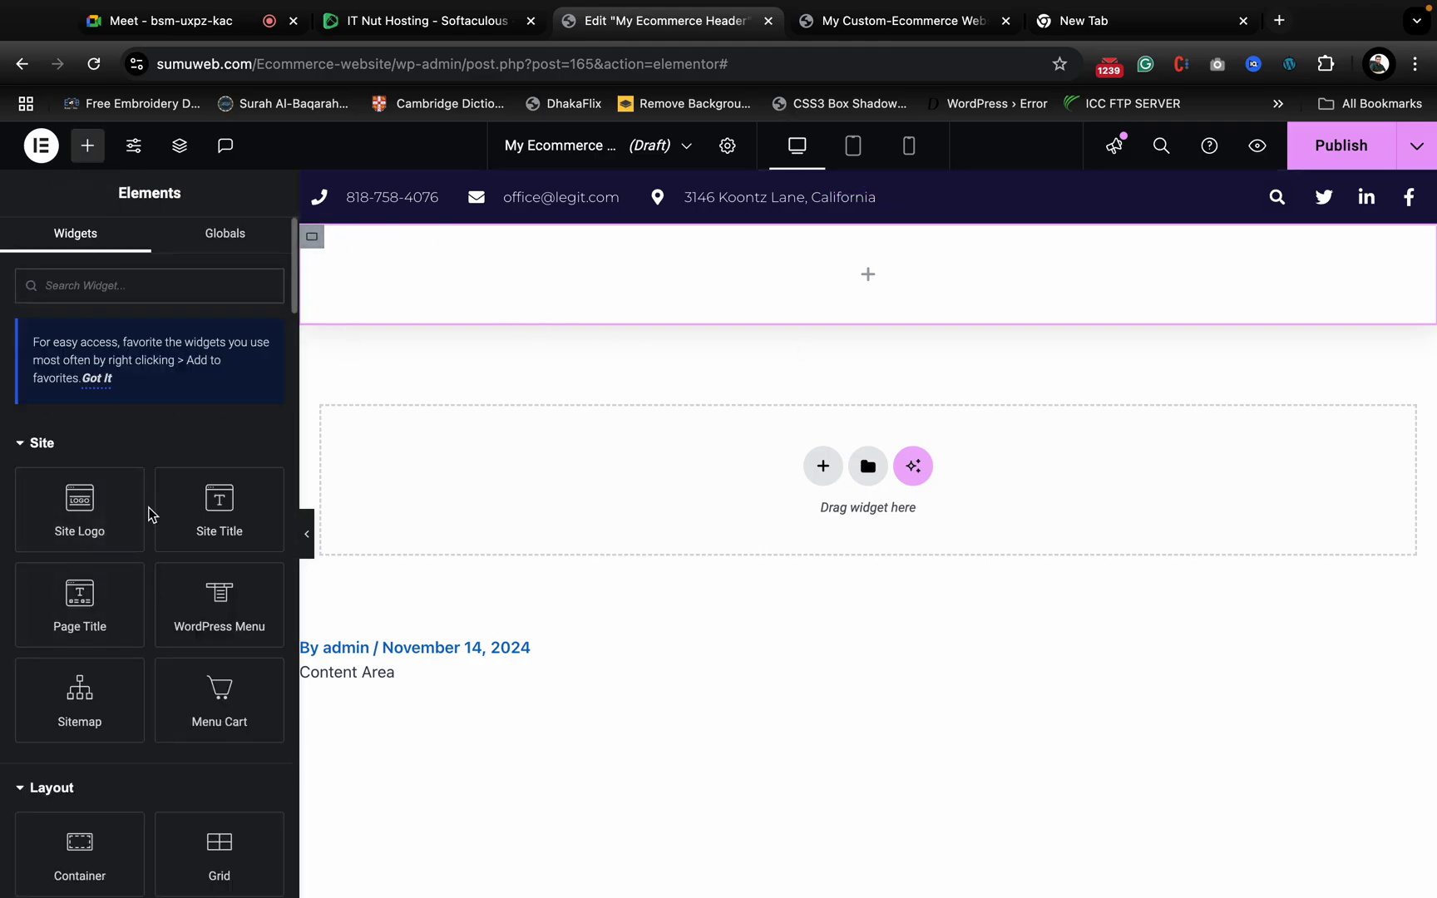
scroll(109, 804, down, 1)
drag(70, 697, 662, 299)
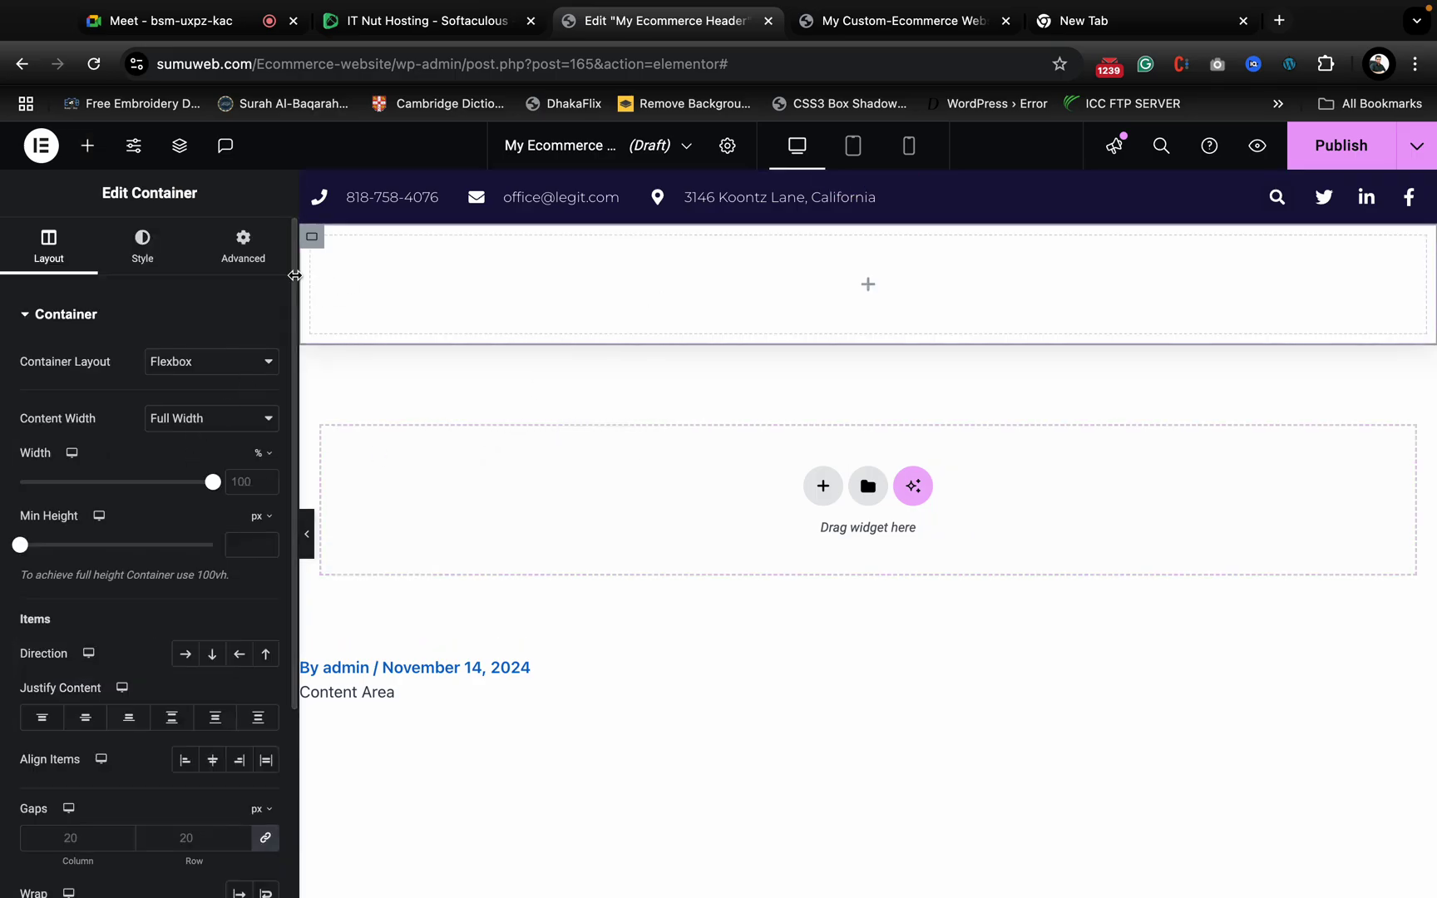
click(241, 243)
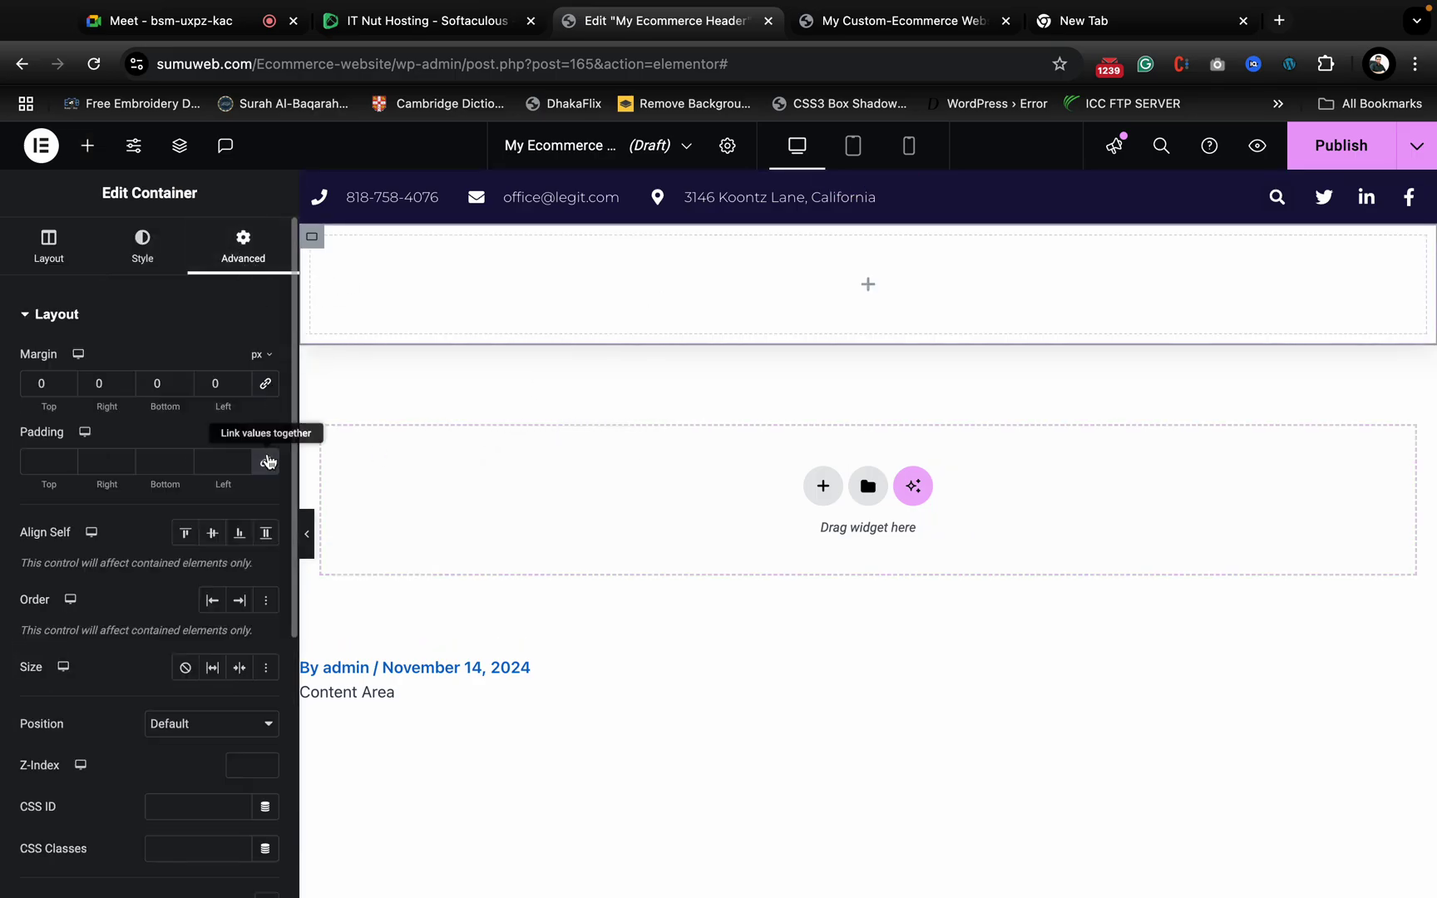
- Admit the waiting participant in Google Meet, return to the header template and set the nested container's padding to 0 px
click(208, 20)
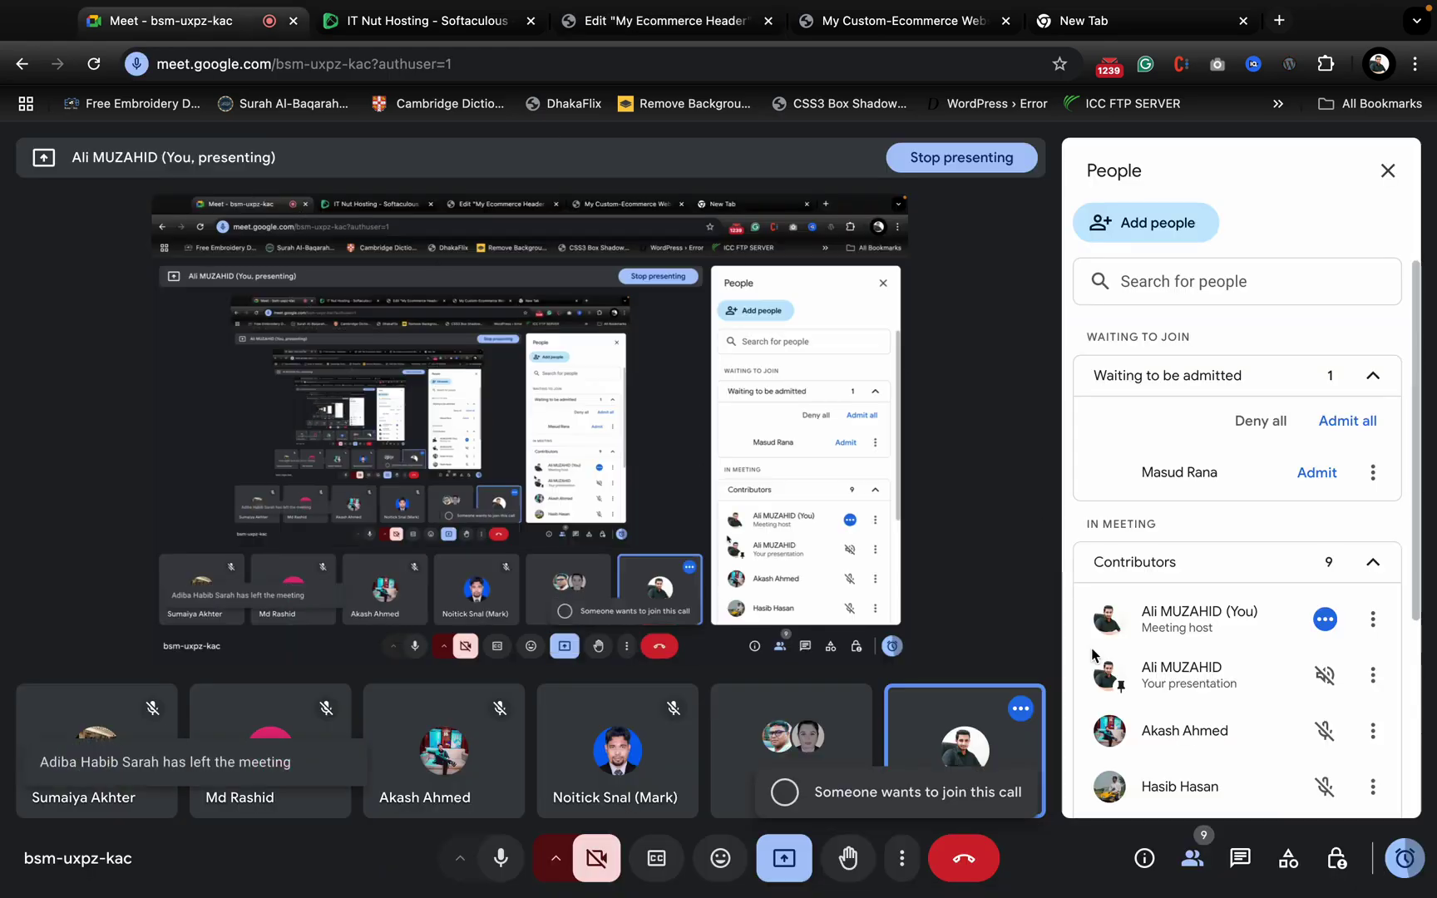
click(1332, 480)
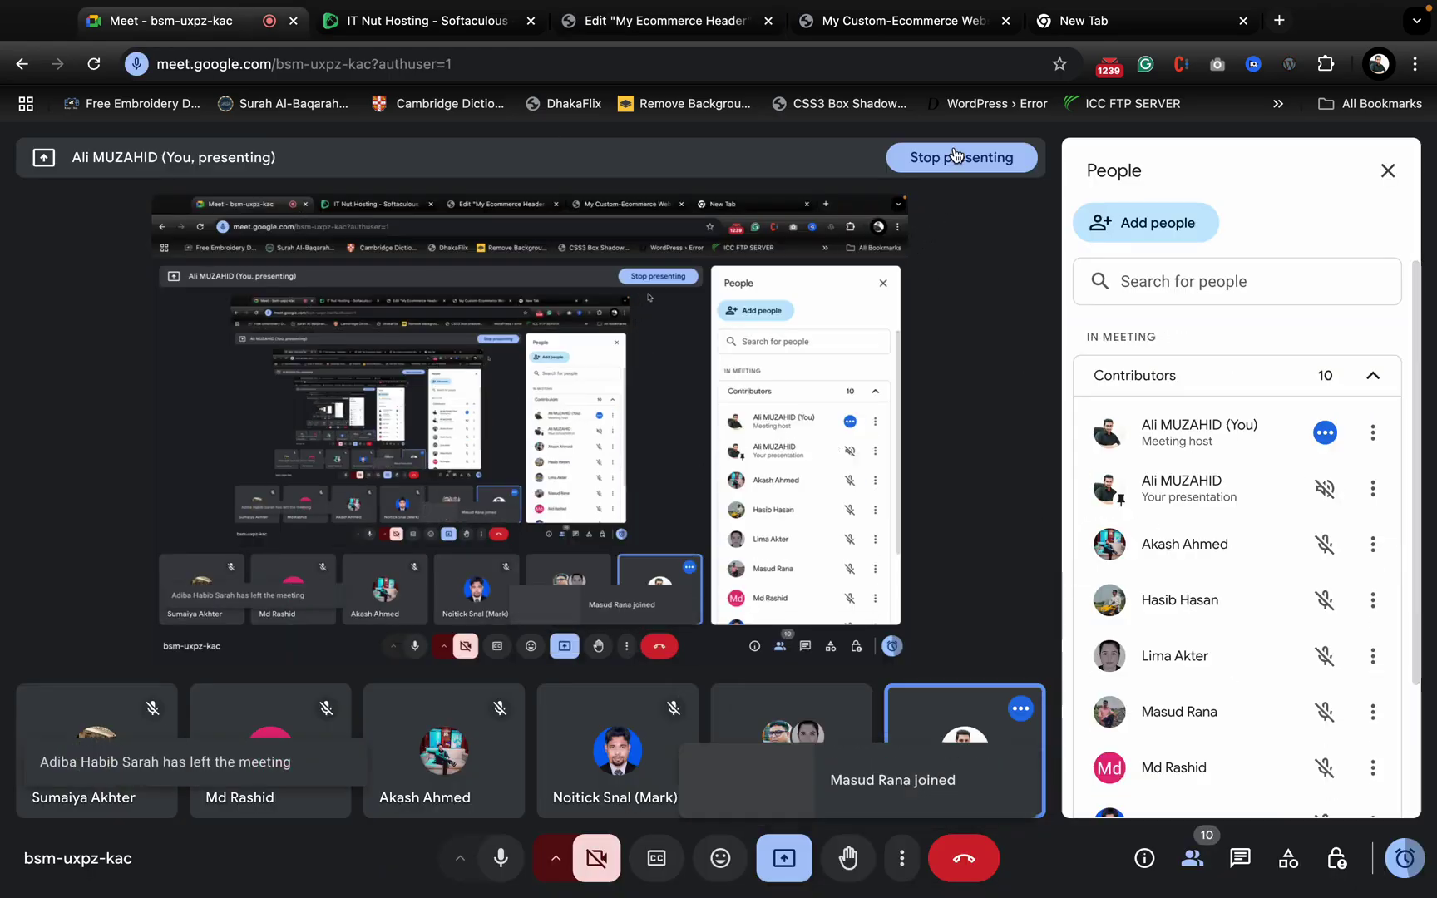
click(890, 32)
click(620, 35)
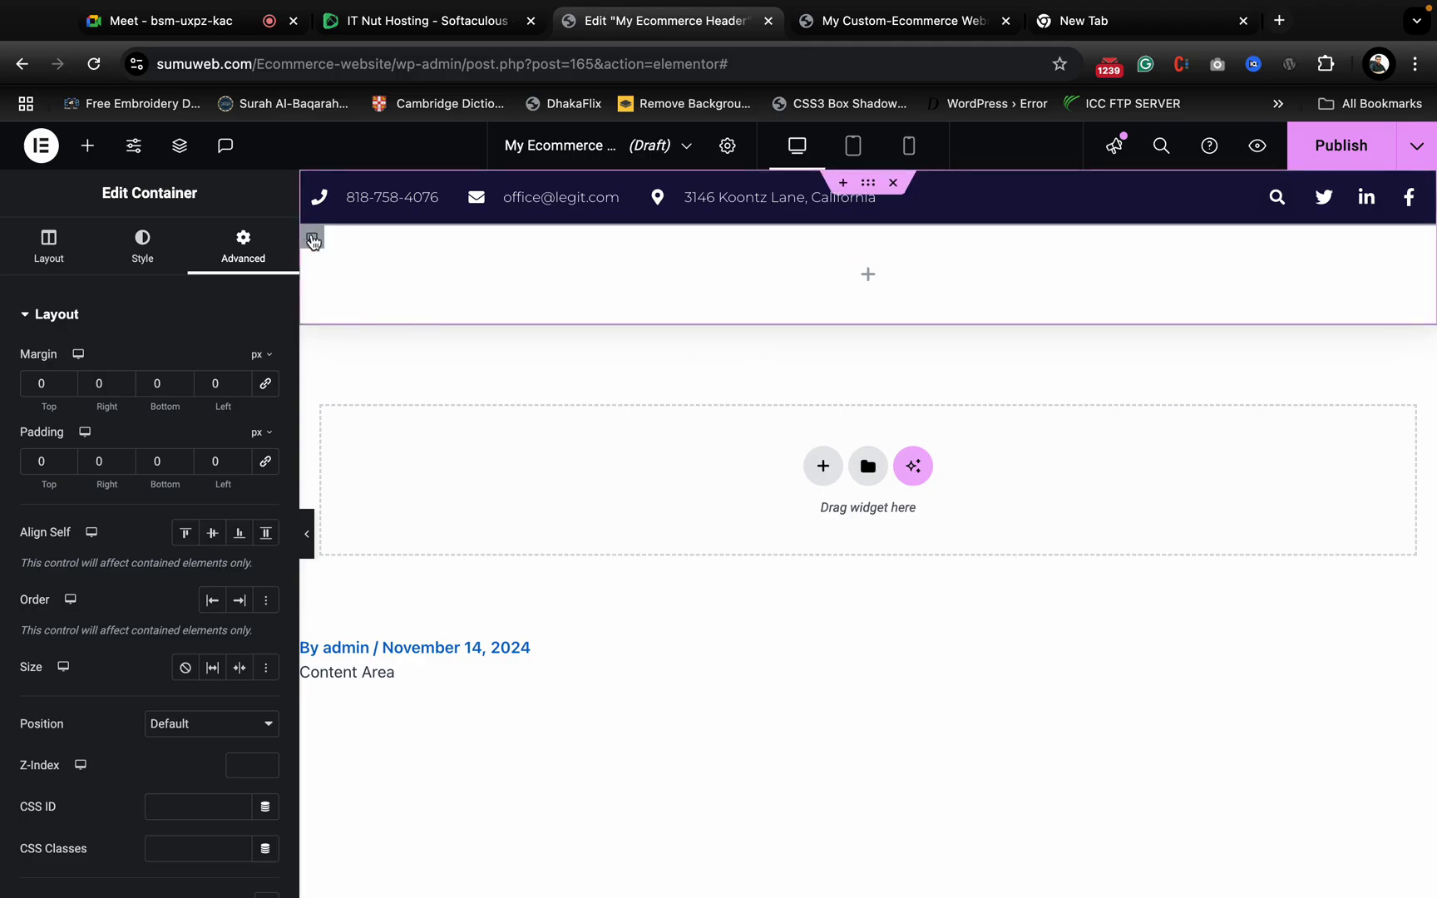
- Duplicate the nested container twice to form three columns in the lower header row and close the Structure window
click(320, 246)
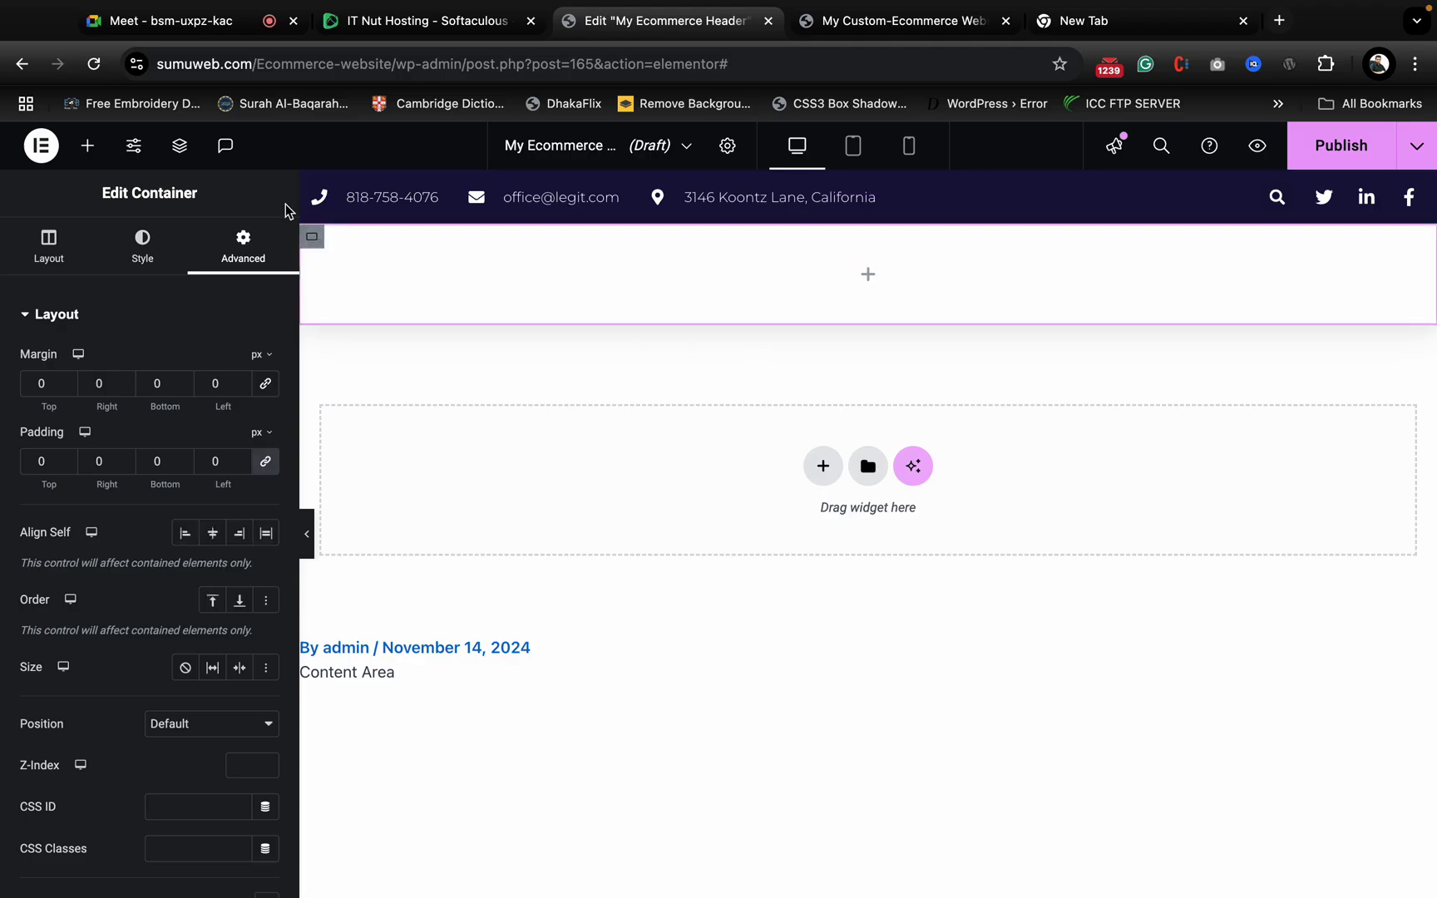
click(179, 145)
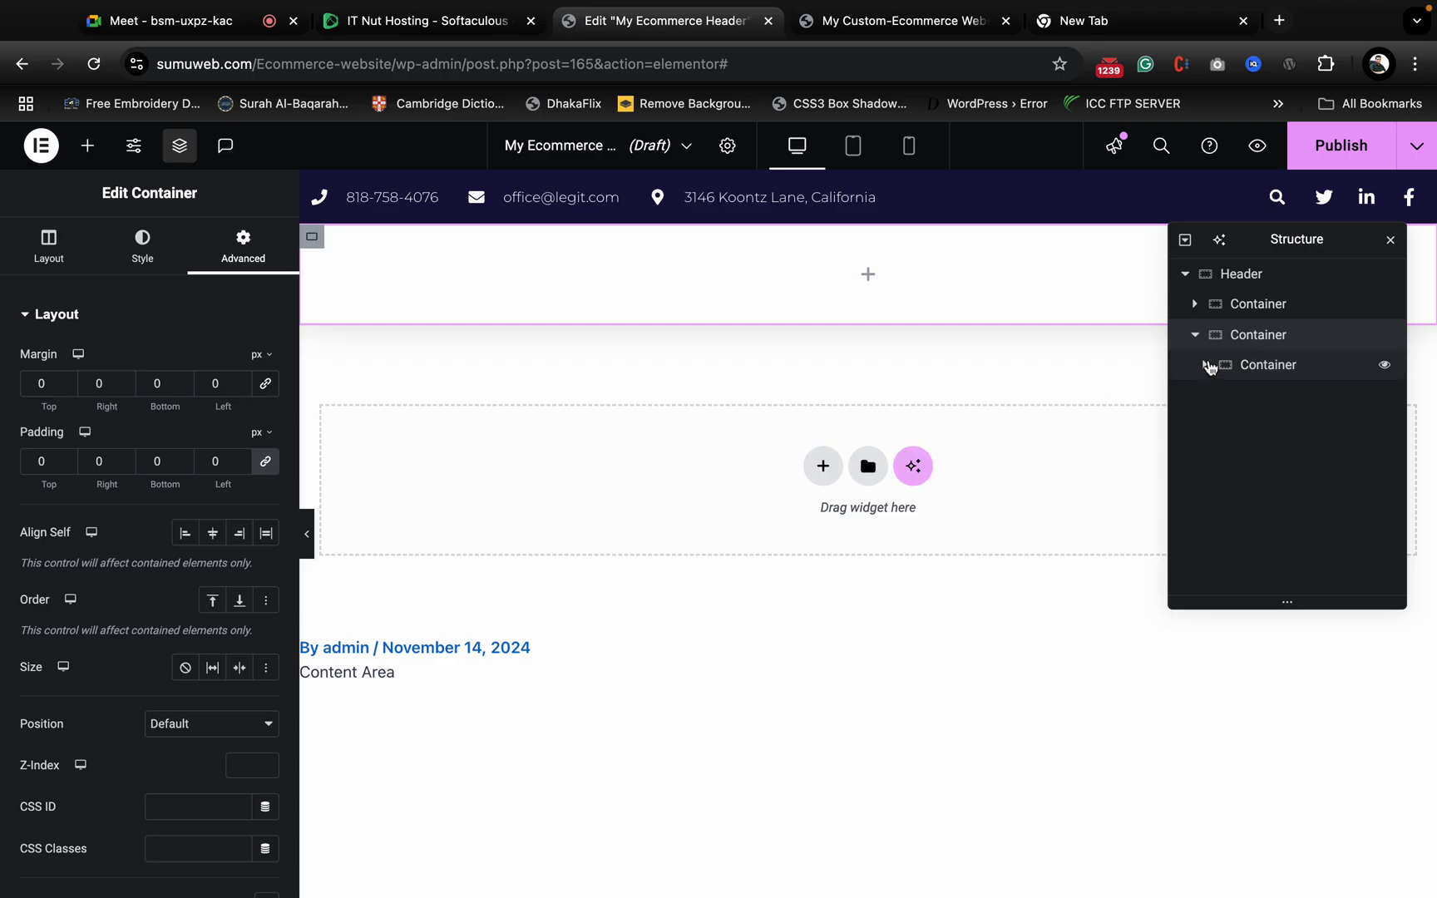
right_click(1244, 378)
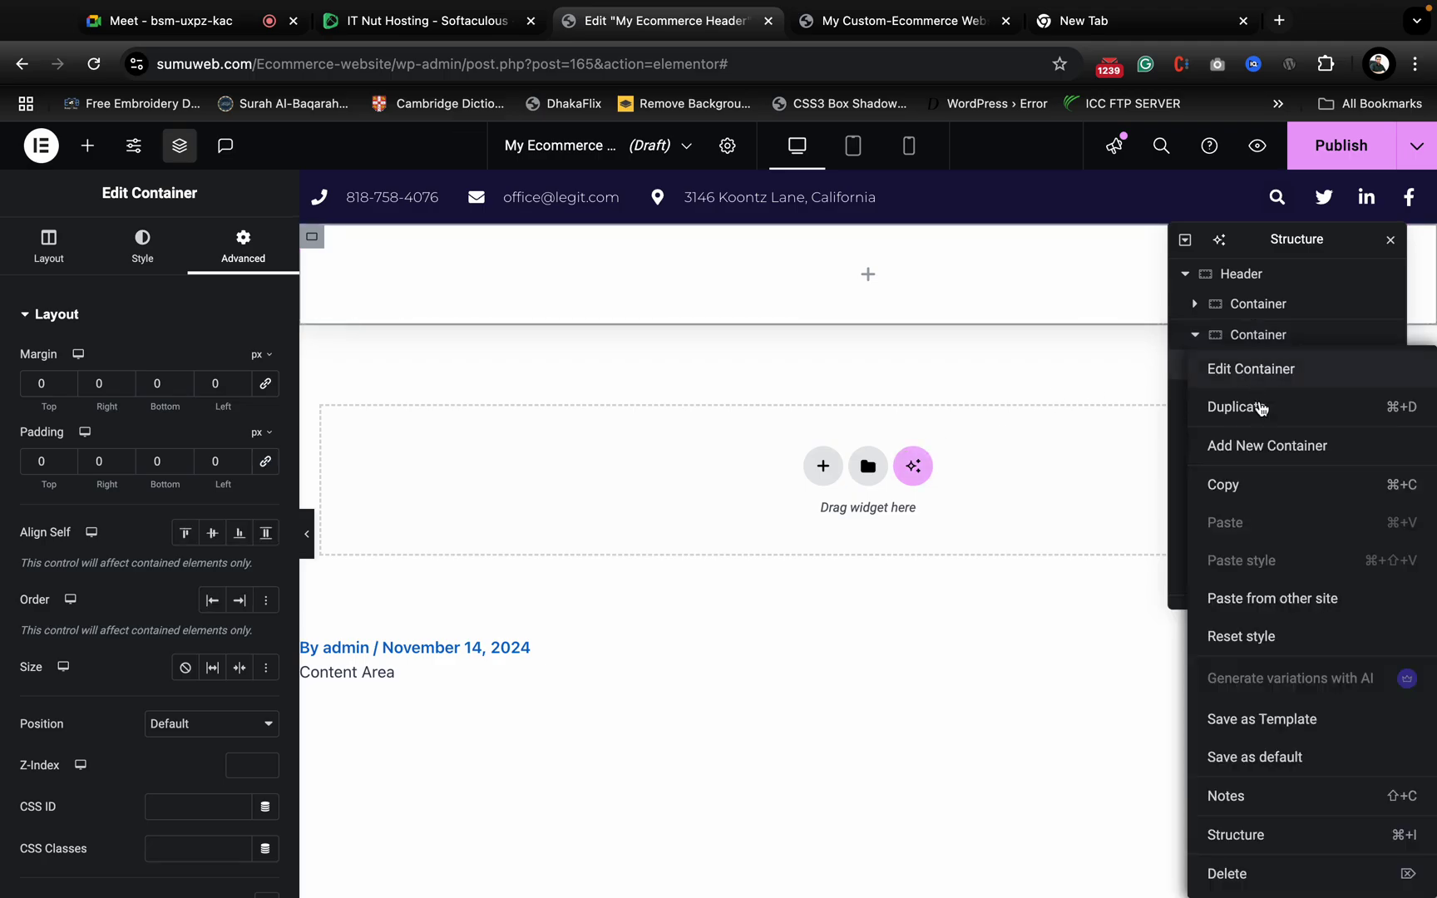
click(1269, 424)
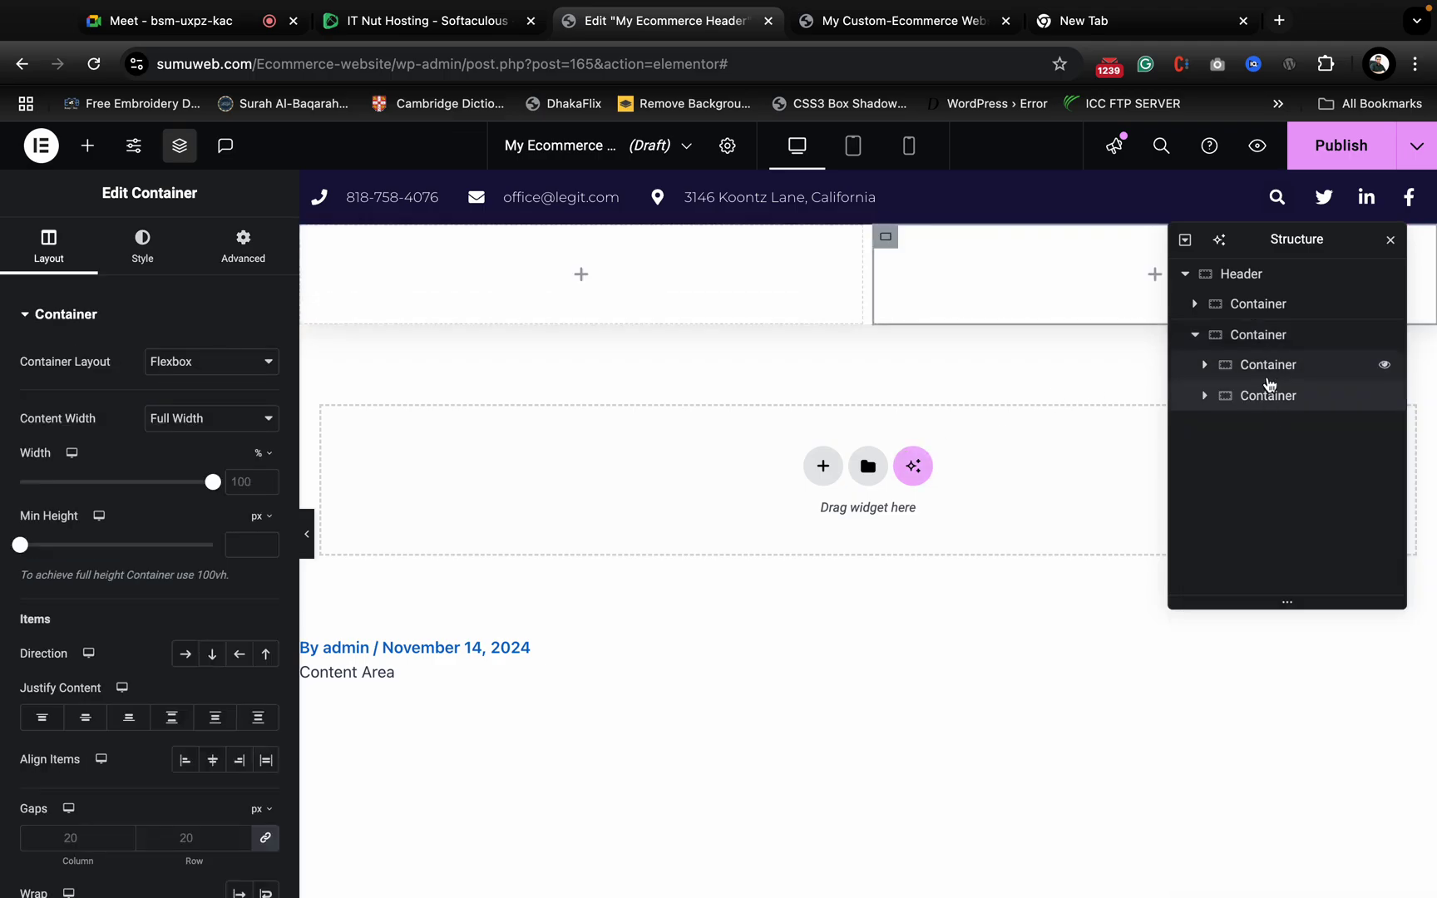
right_click(1266, 380)
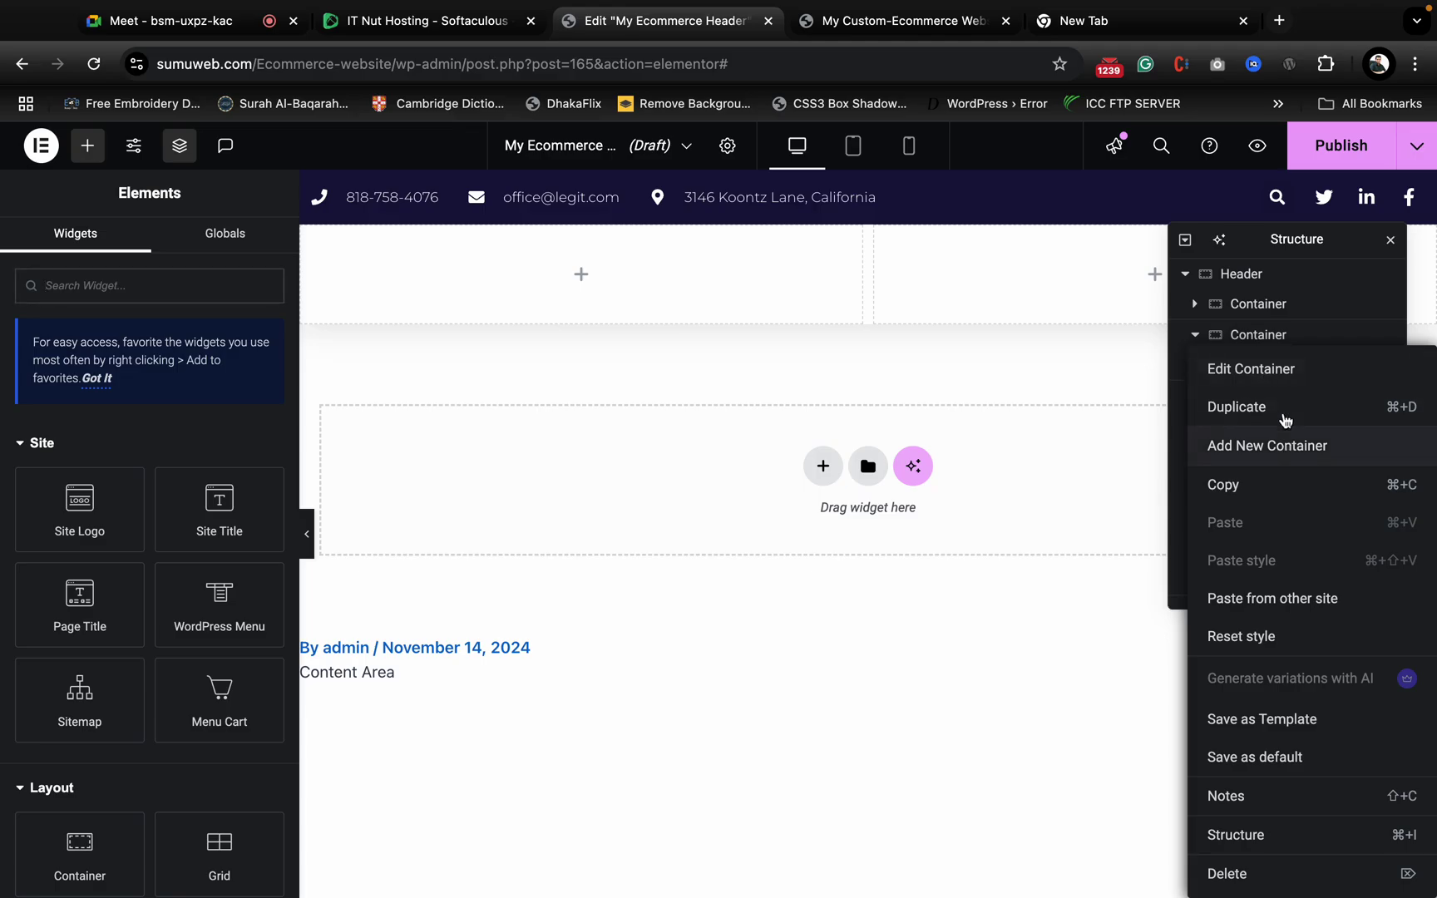
click(1283, 405)
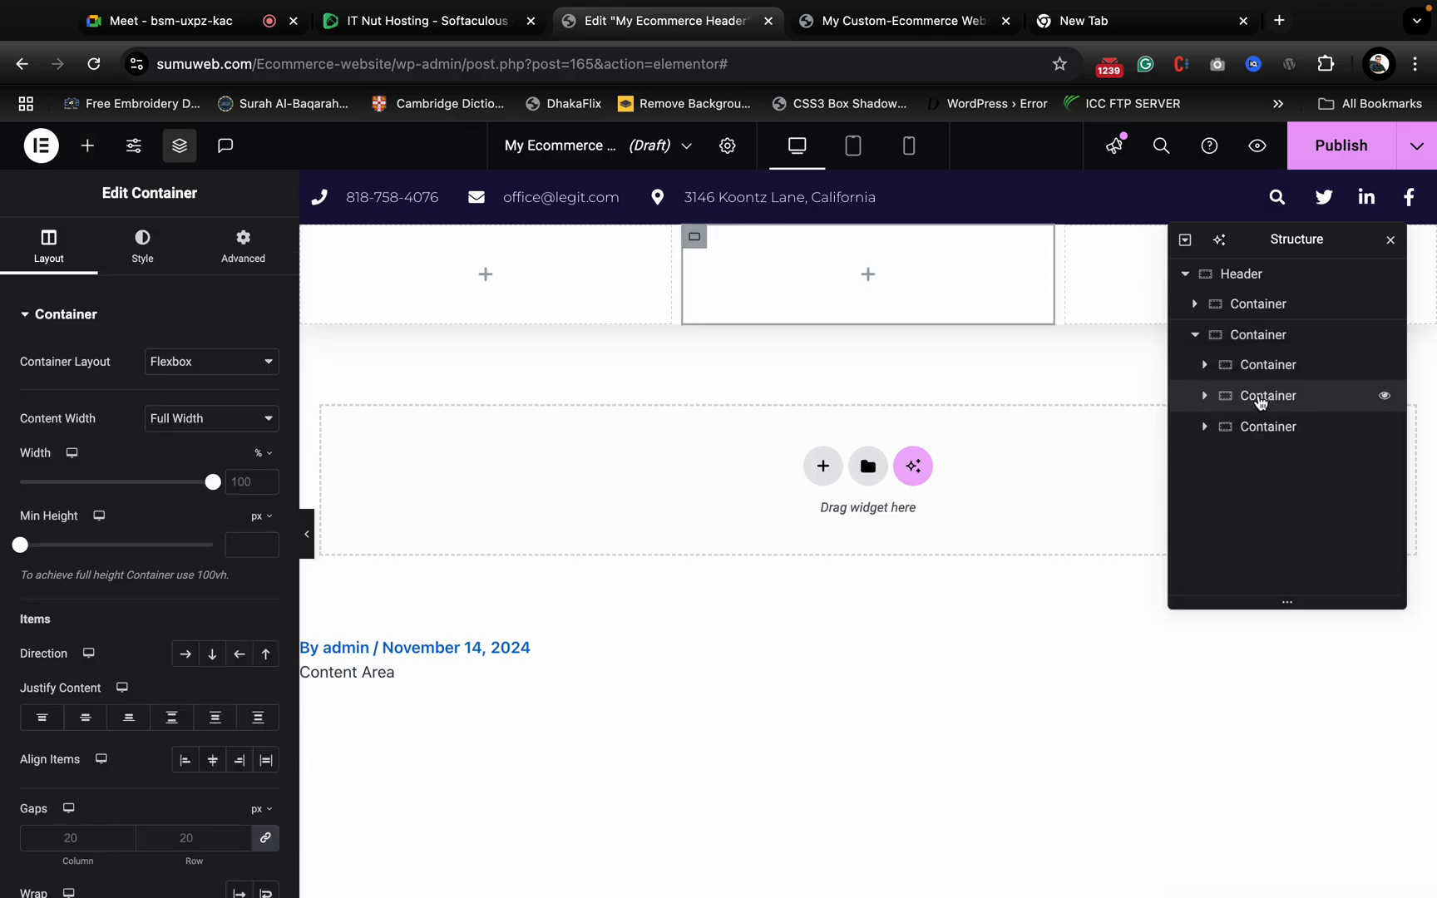
click(1389, 239)
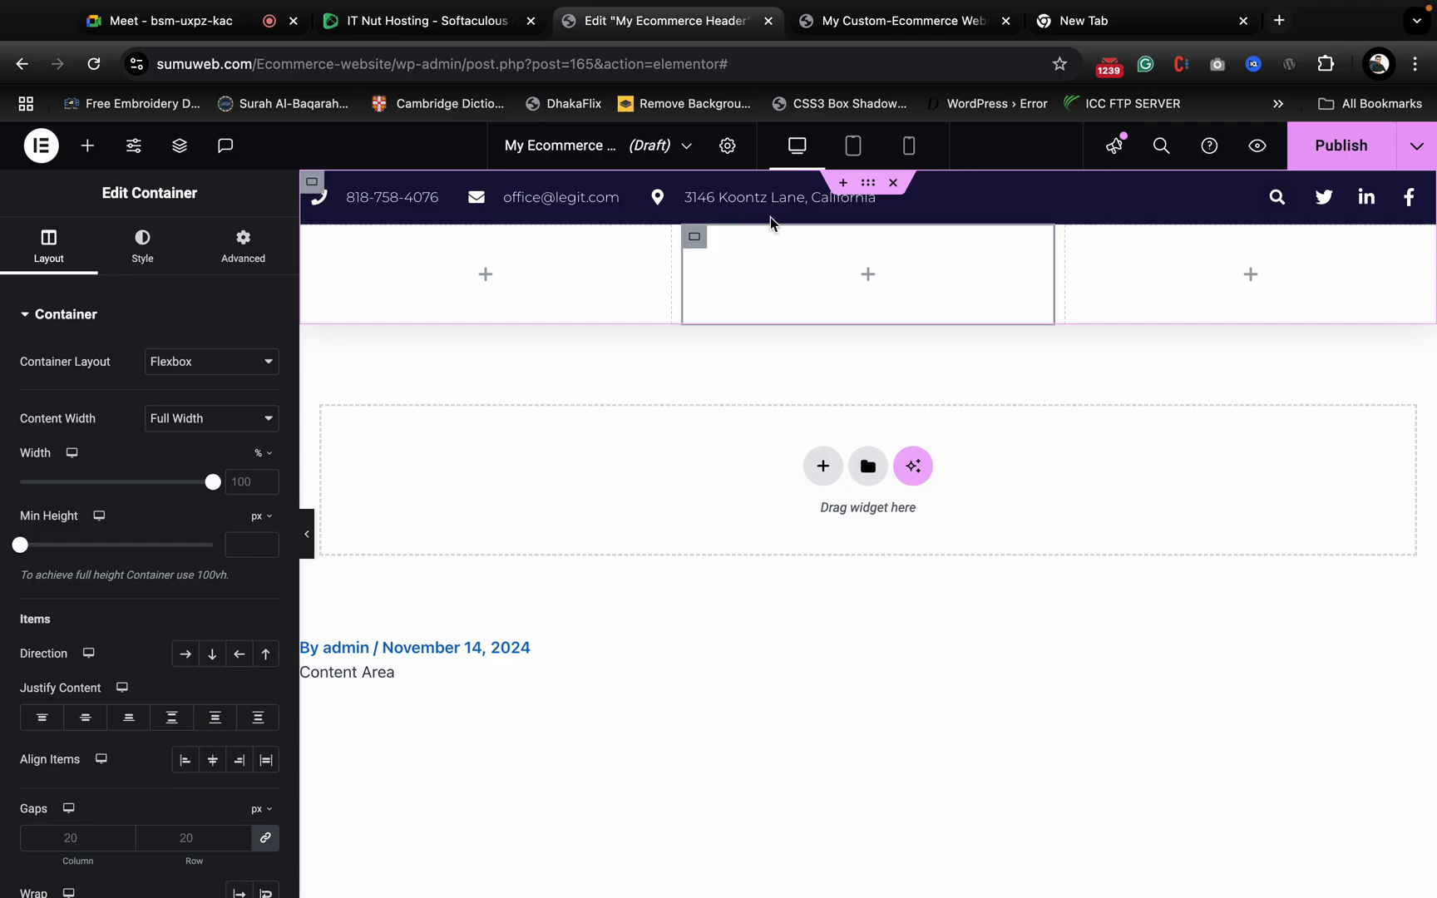
- Set the lower row container's column and row gaps to 0 px
click(215, 239)
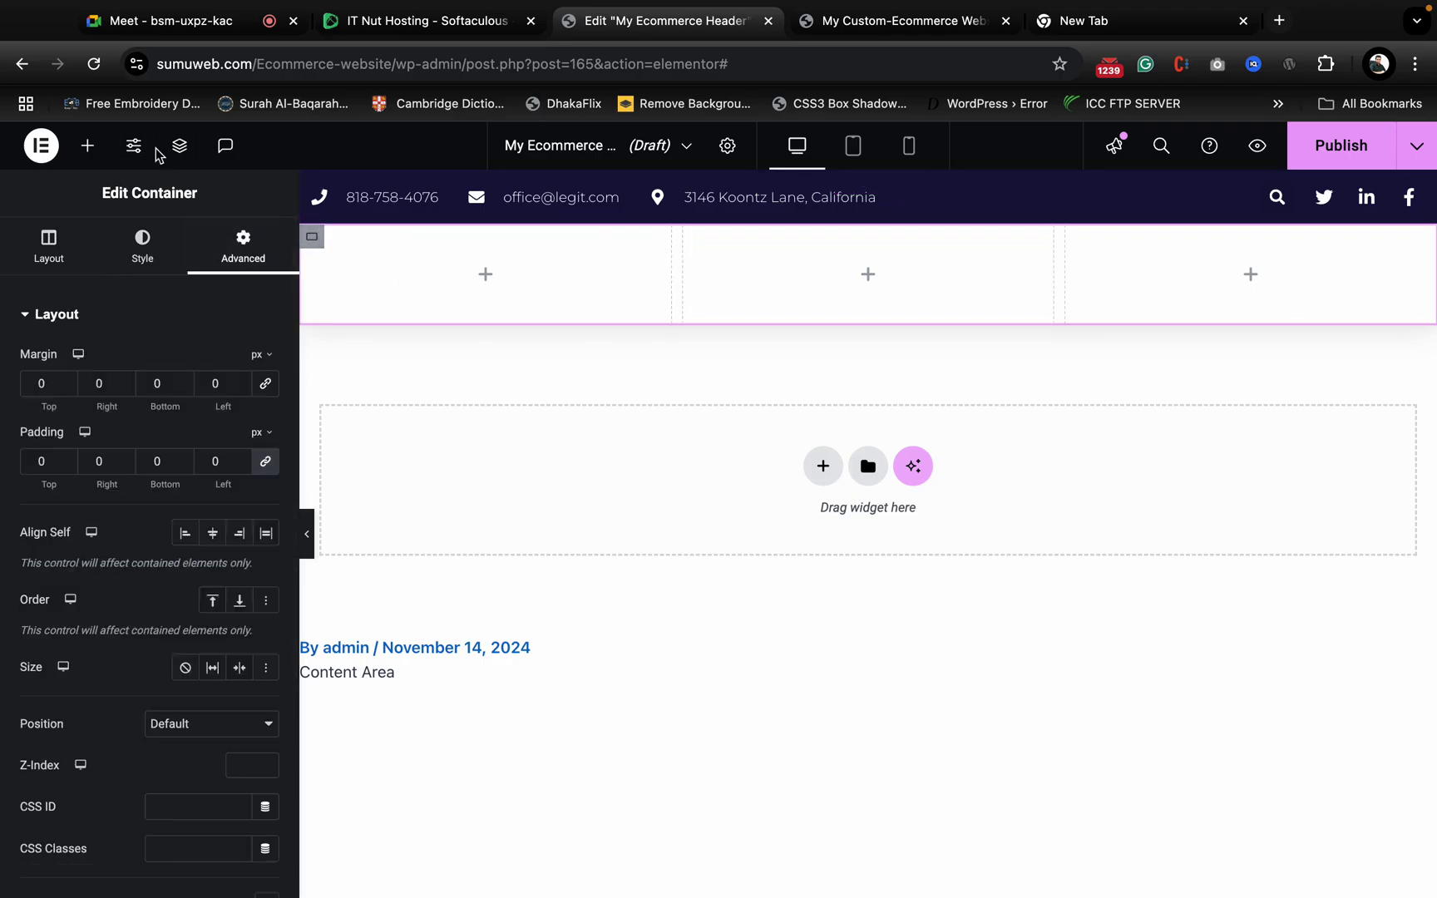
click(177, 156)
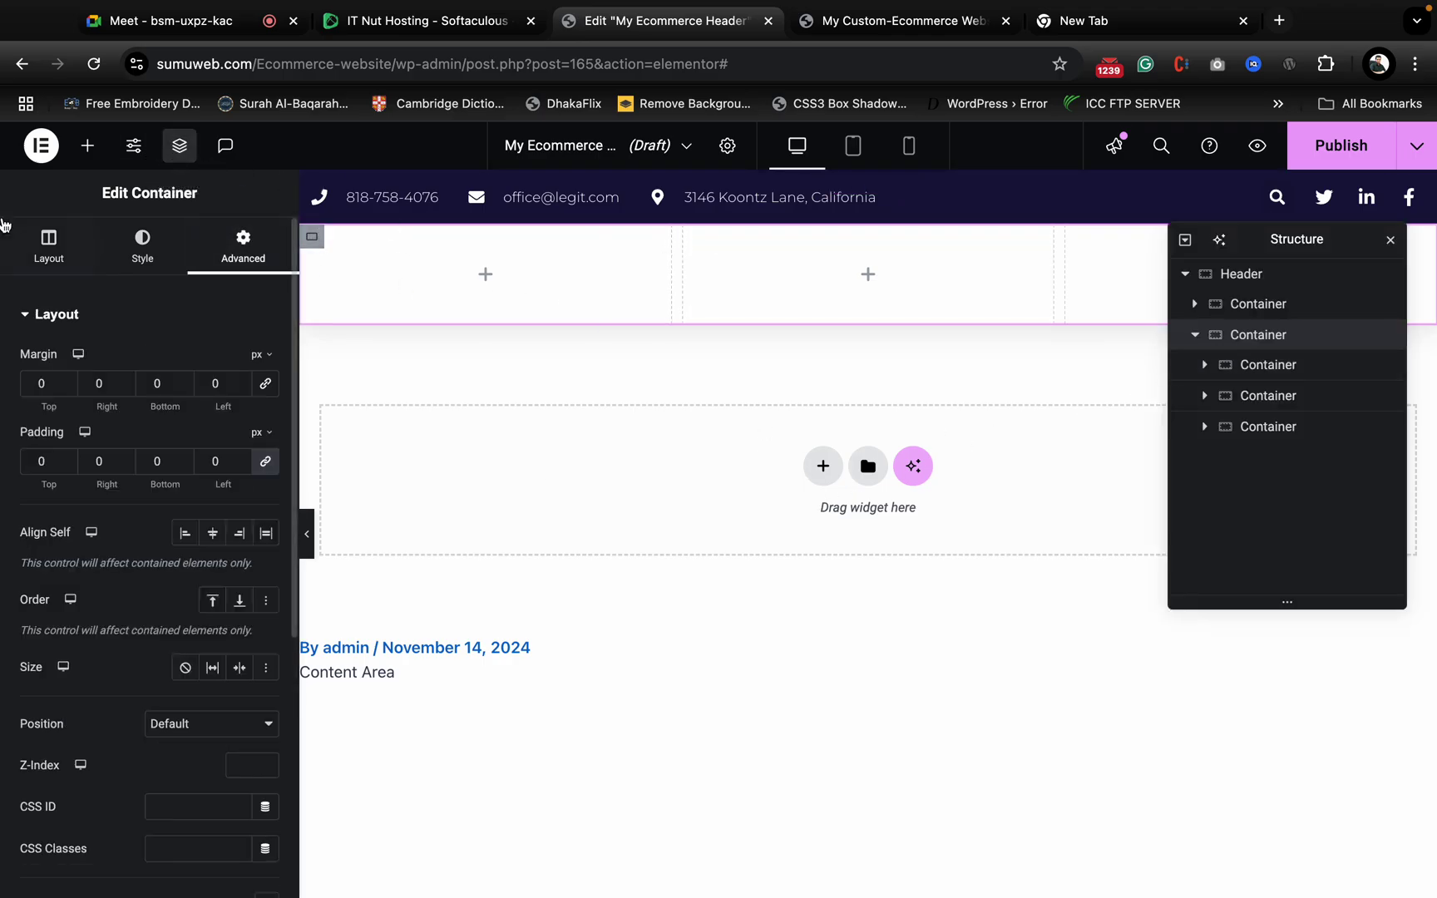
click(54, 243)
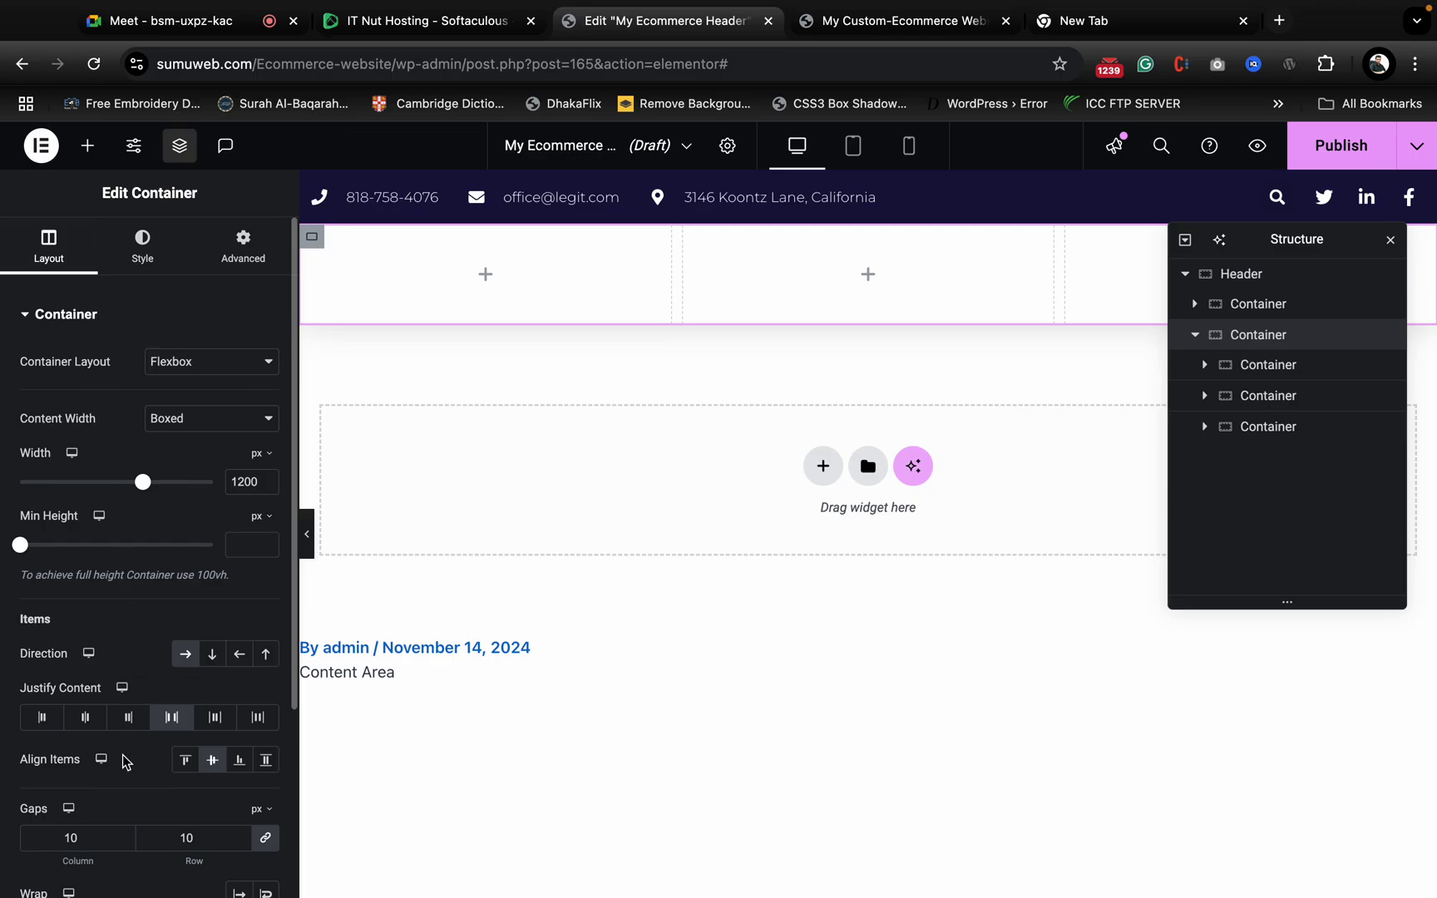
scroll(124, 761, down, 3)
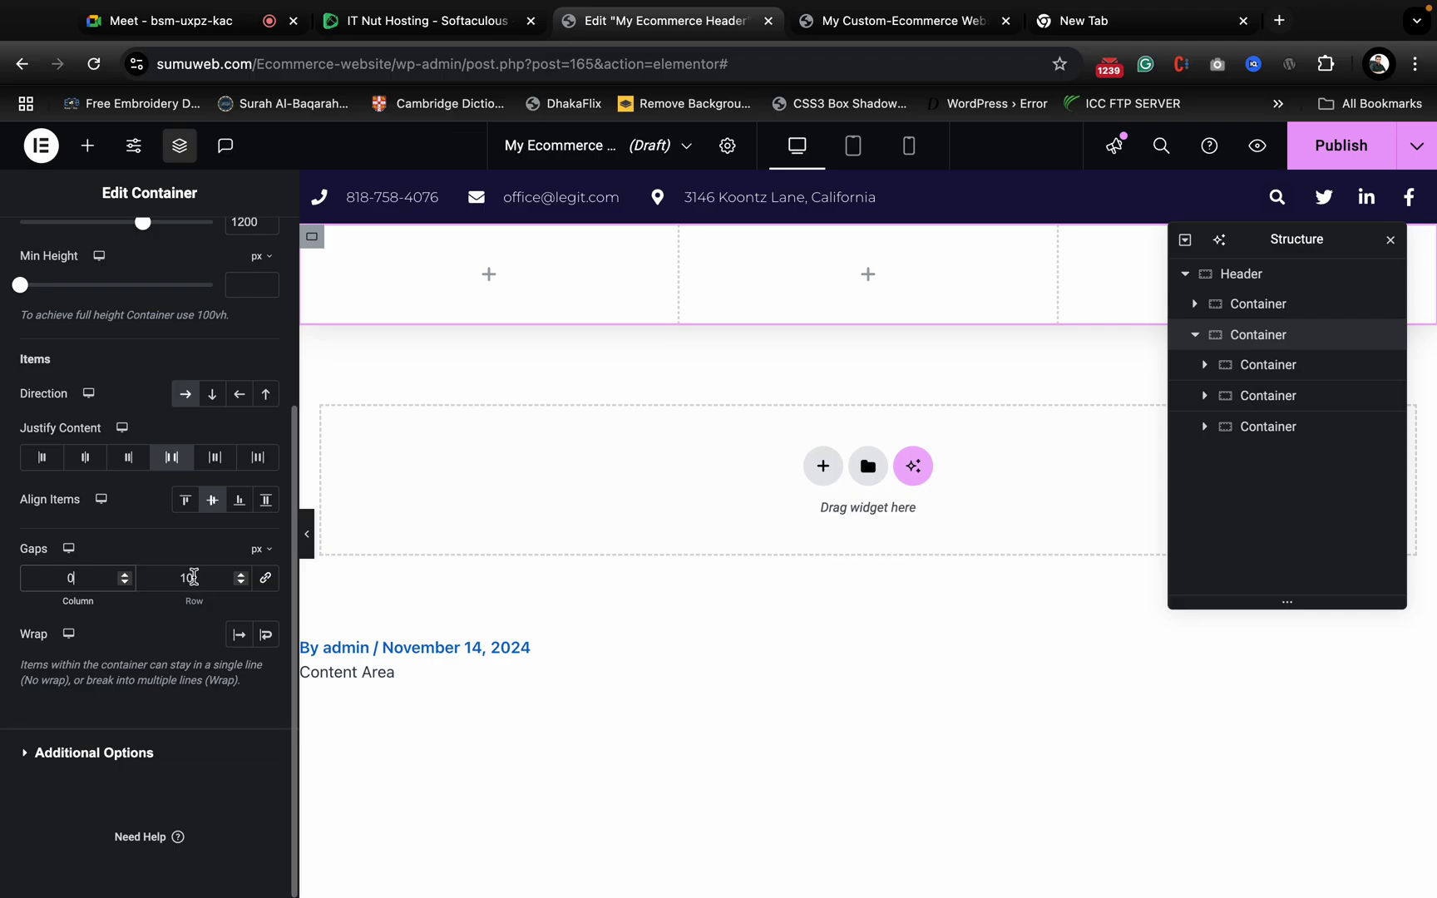
click(193, 577)
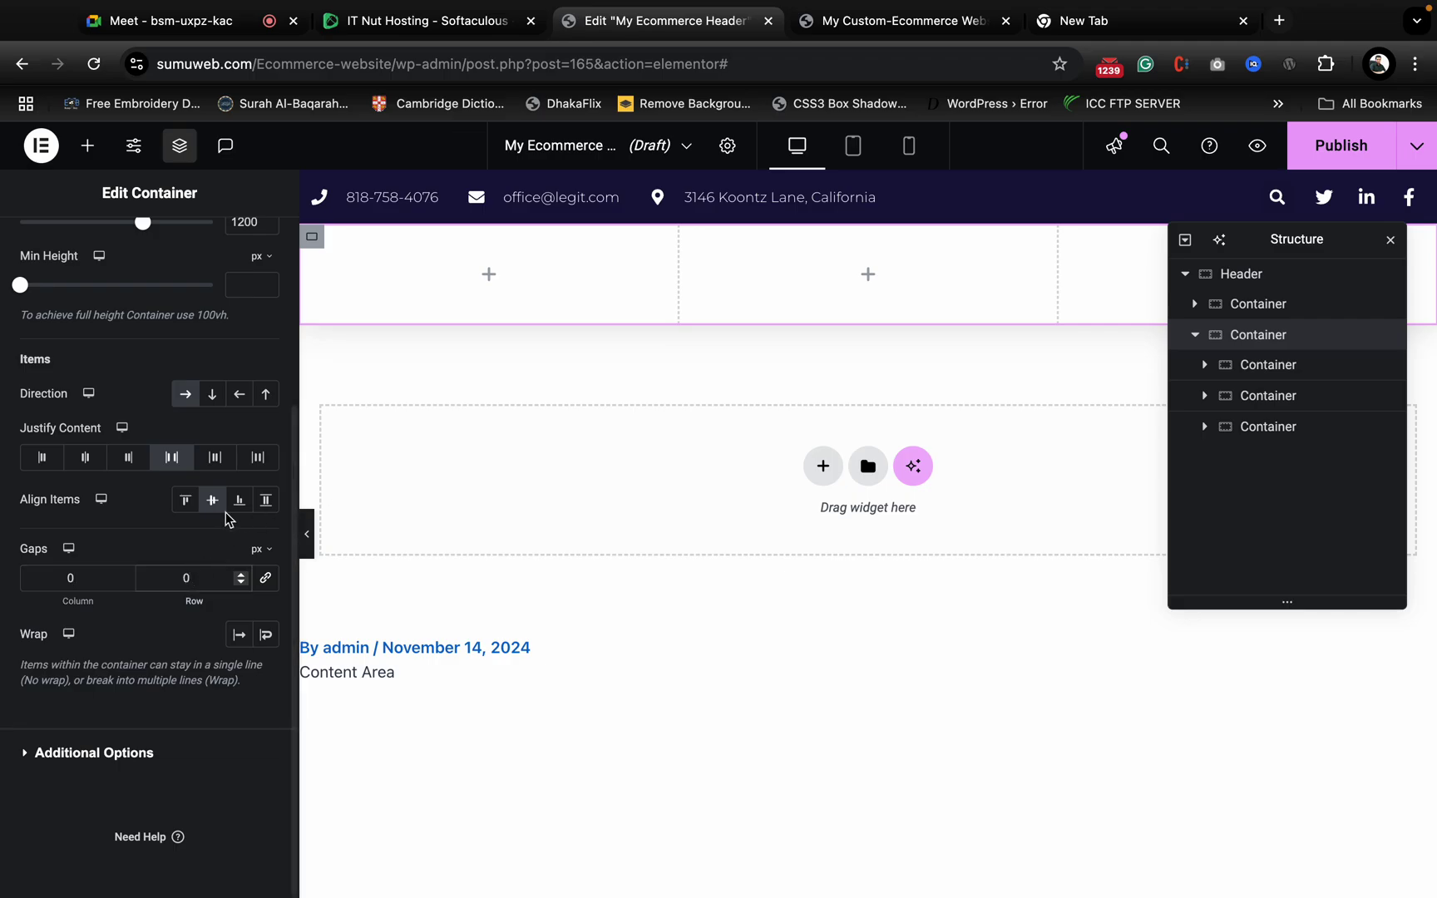
scroll(221, 515, up, 5)
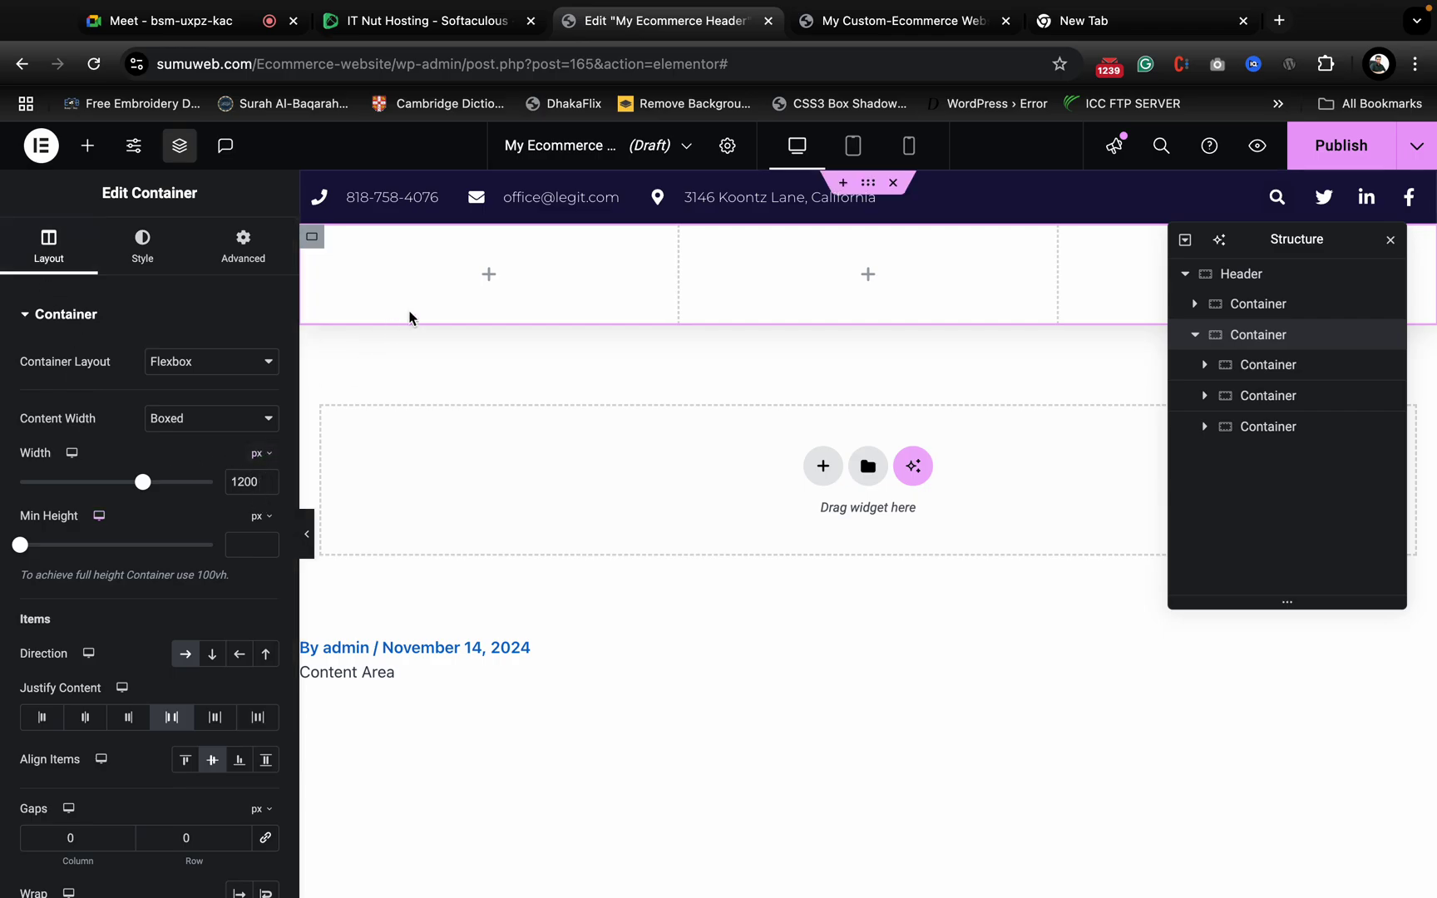
- Set the widths of the lower row's three columns to 20%, 60% and 20% in order, and close the Structure window
click(1278, 375)
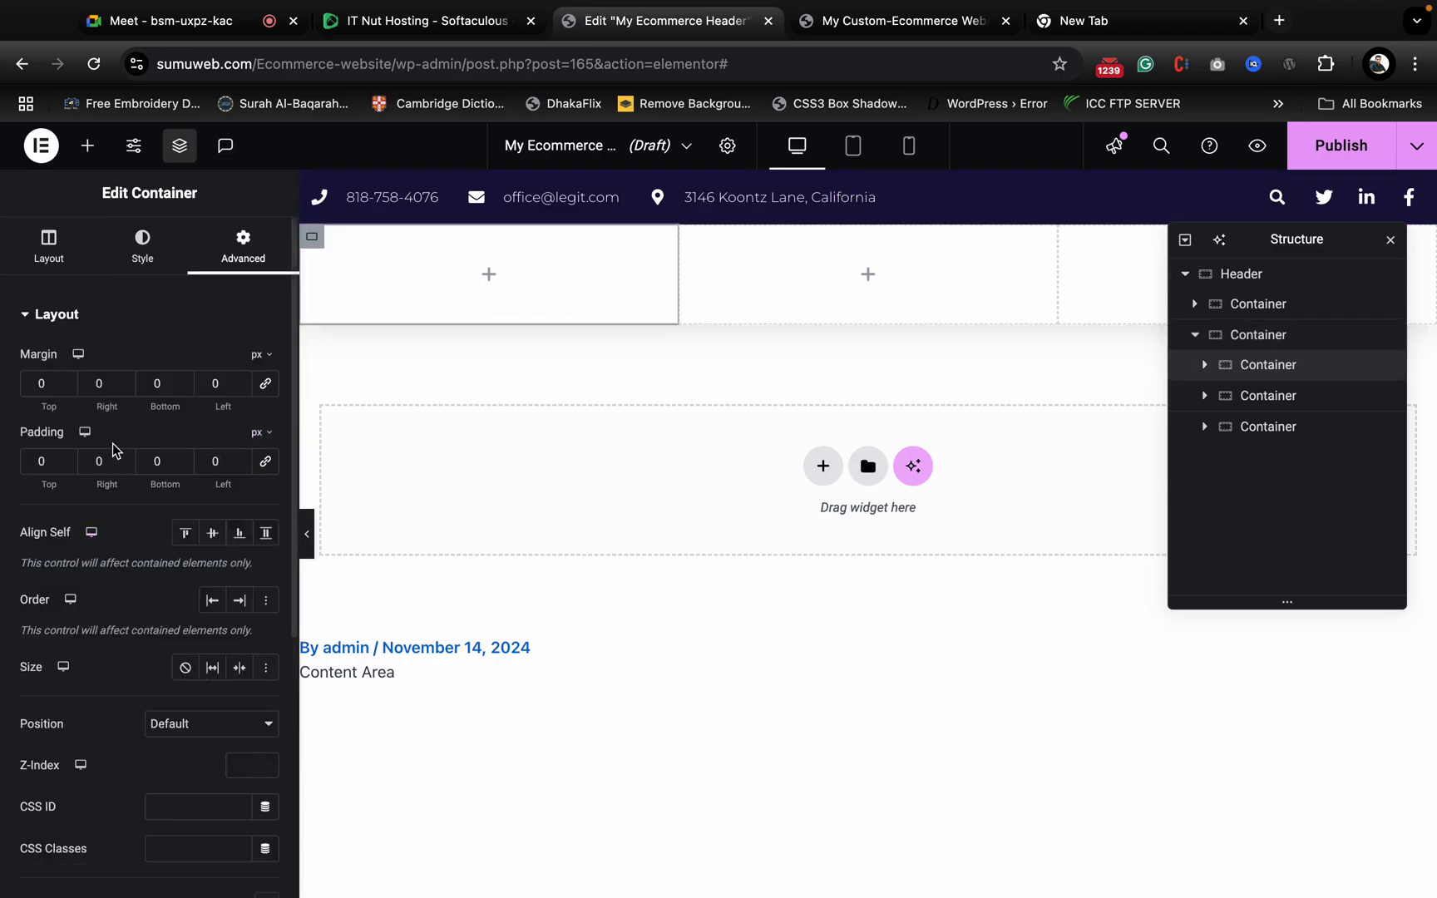
click(54, 252)
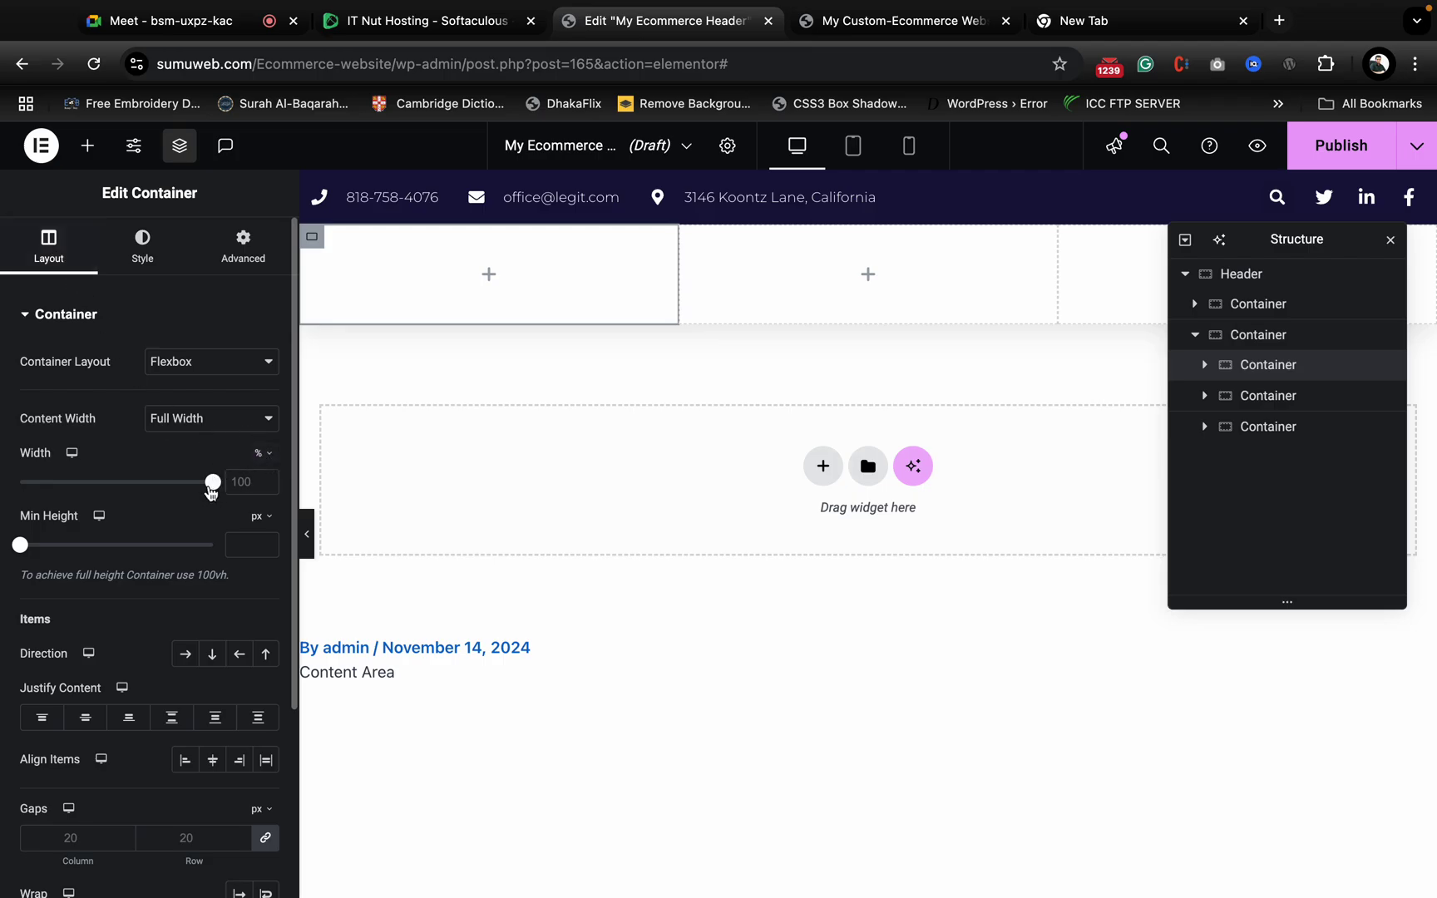
drag(213, 482, 57, 484)
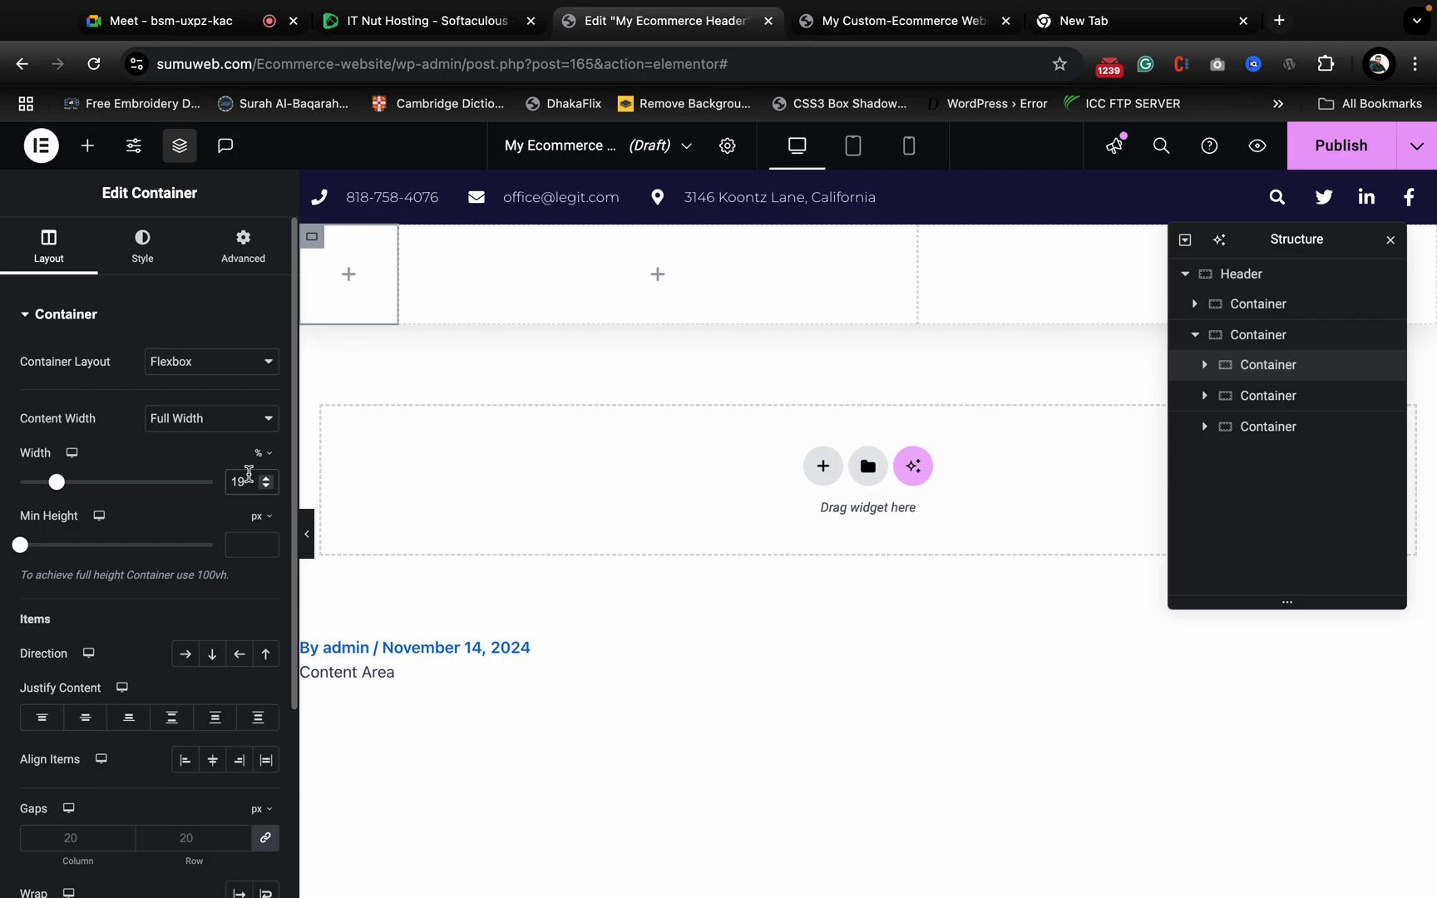
click(415, 241)
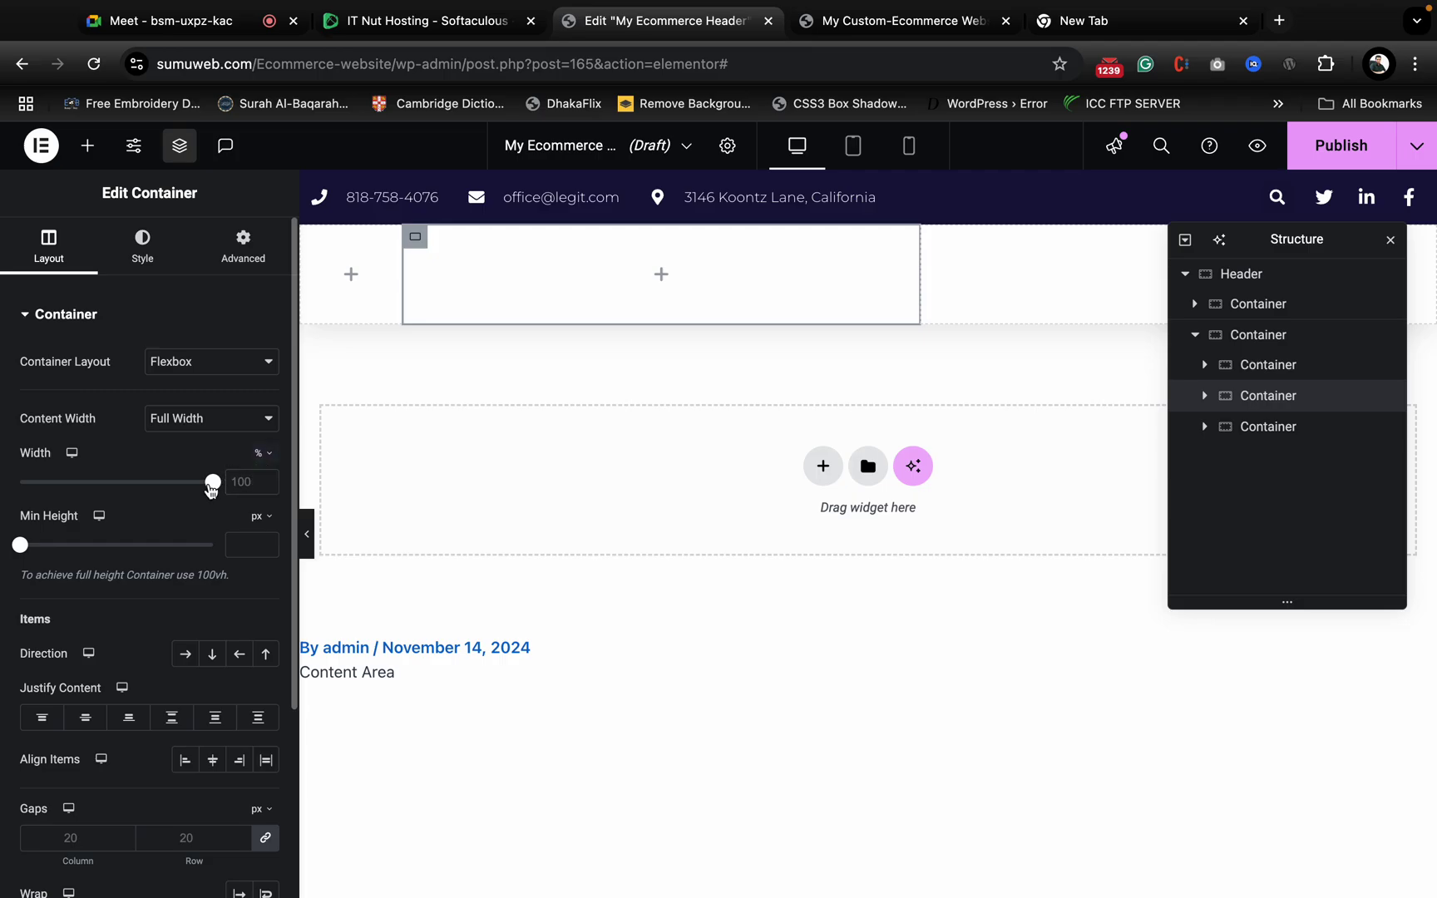
drag(212, 488, 135, 494)
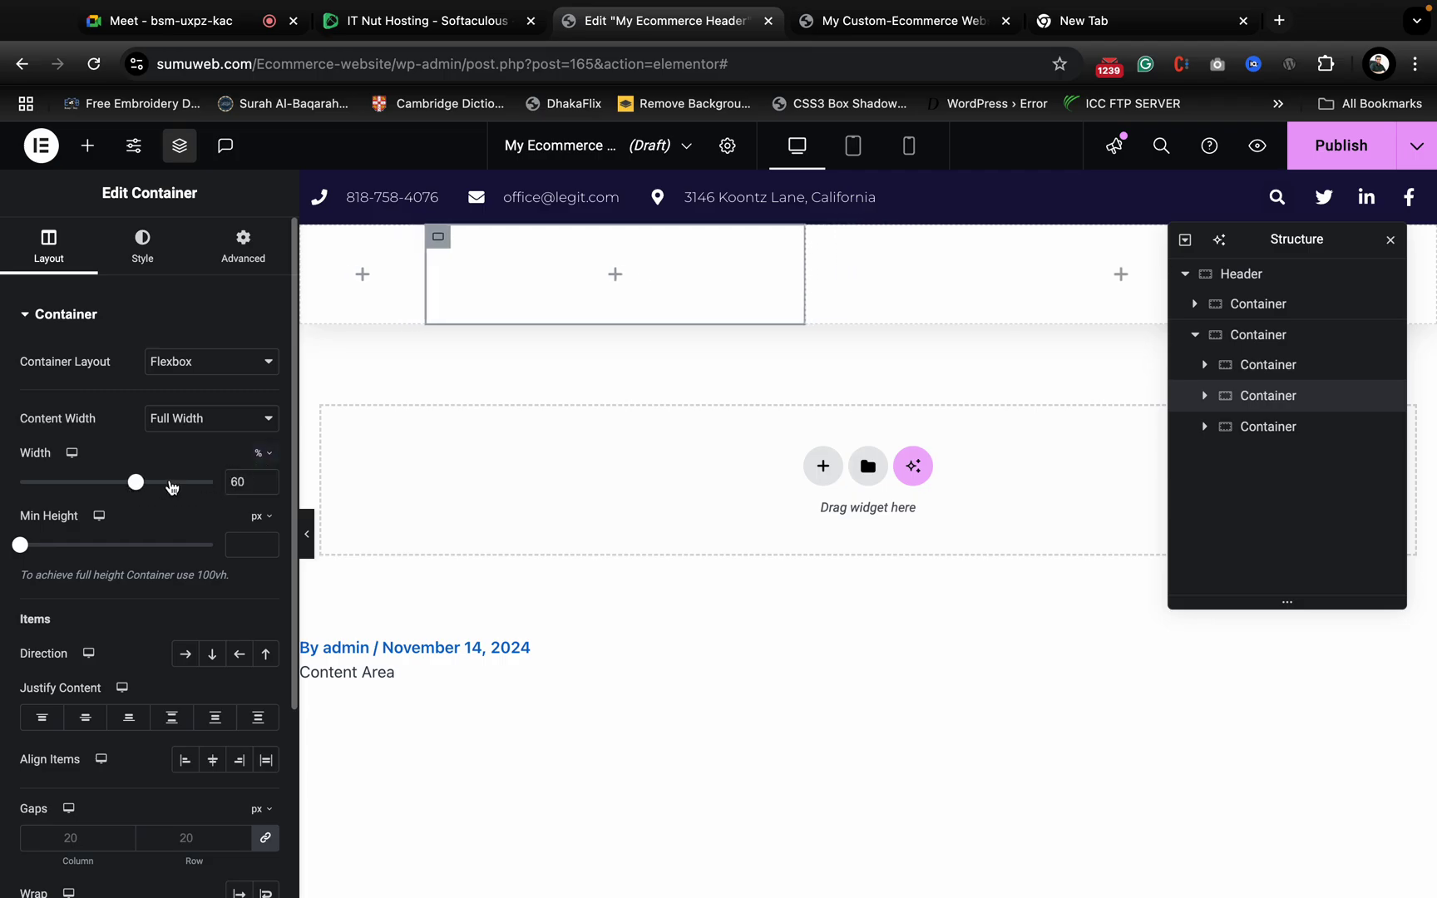
click(821, 240)
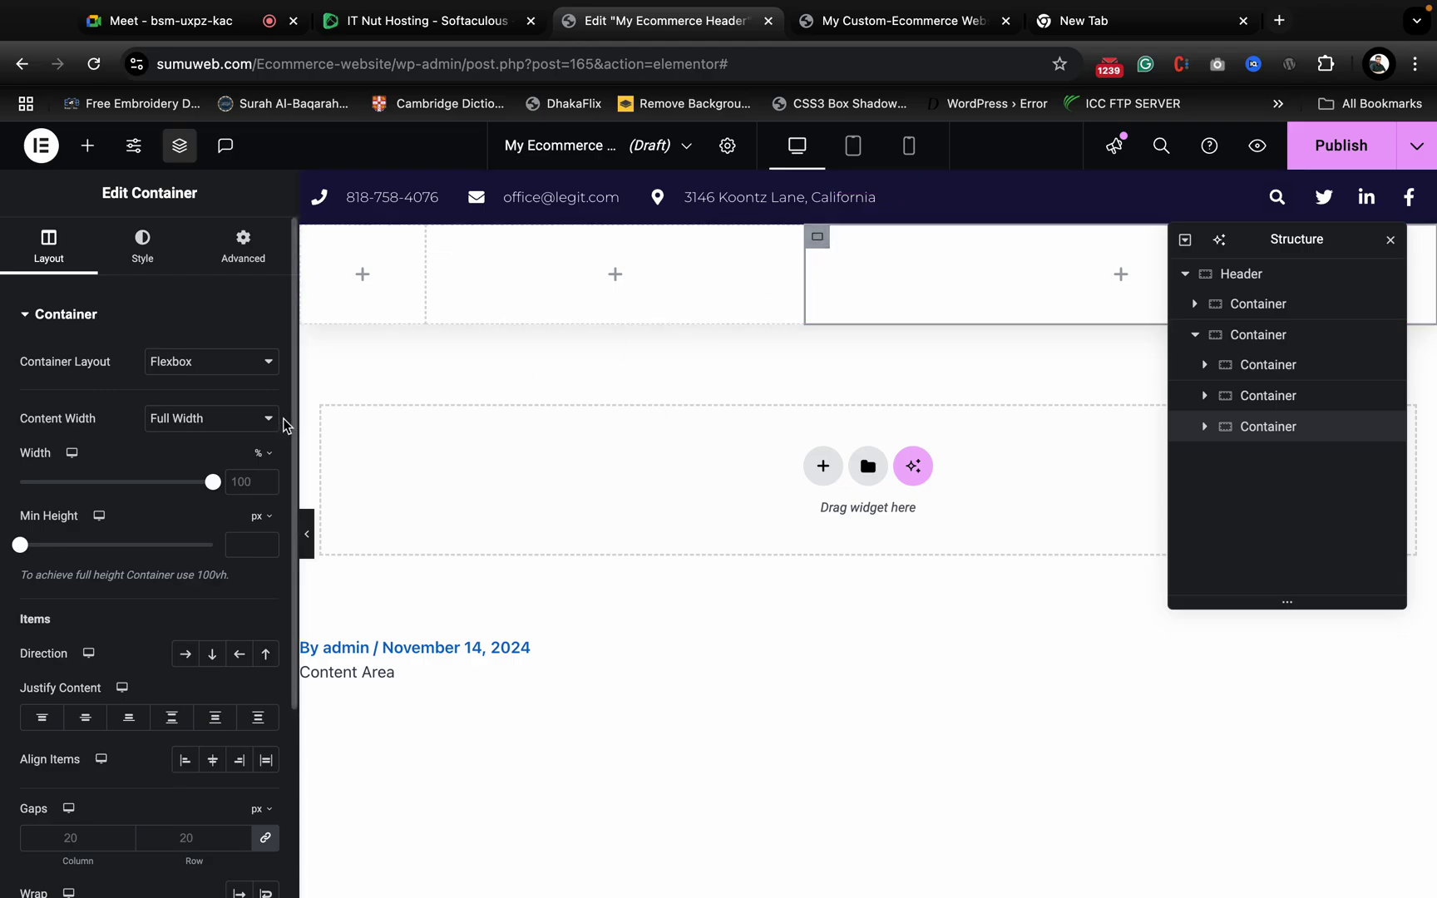
drag(212, 486, 65, 496)
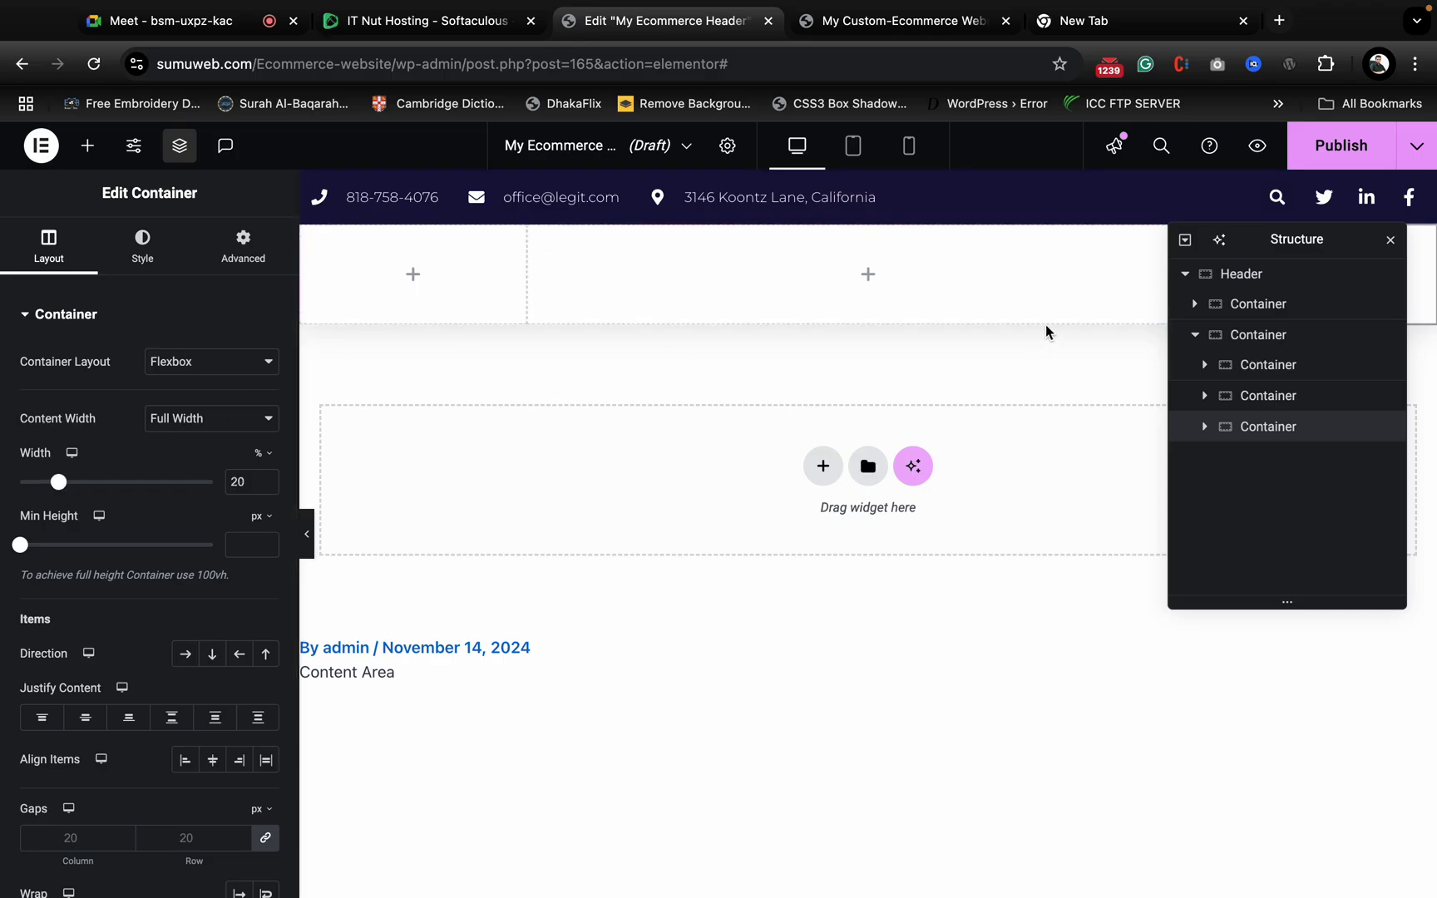
click(1391, 241)
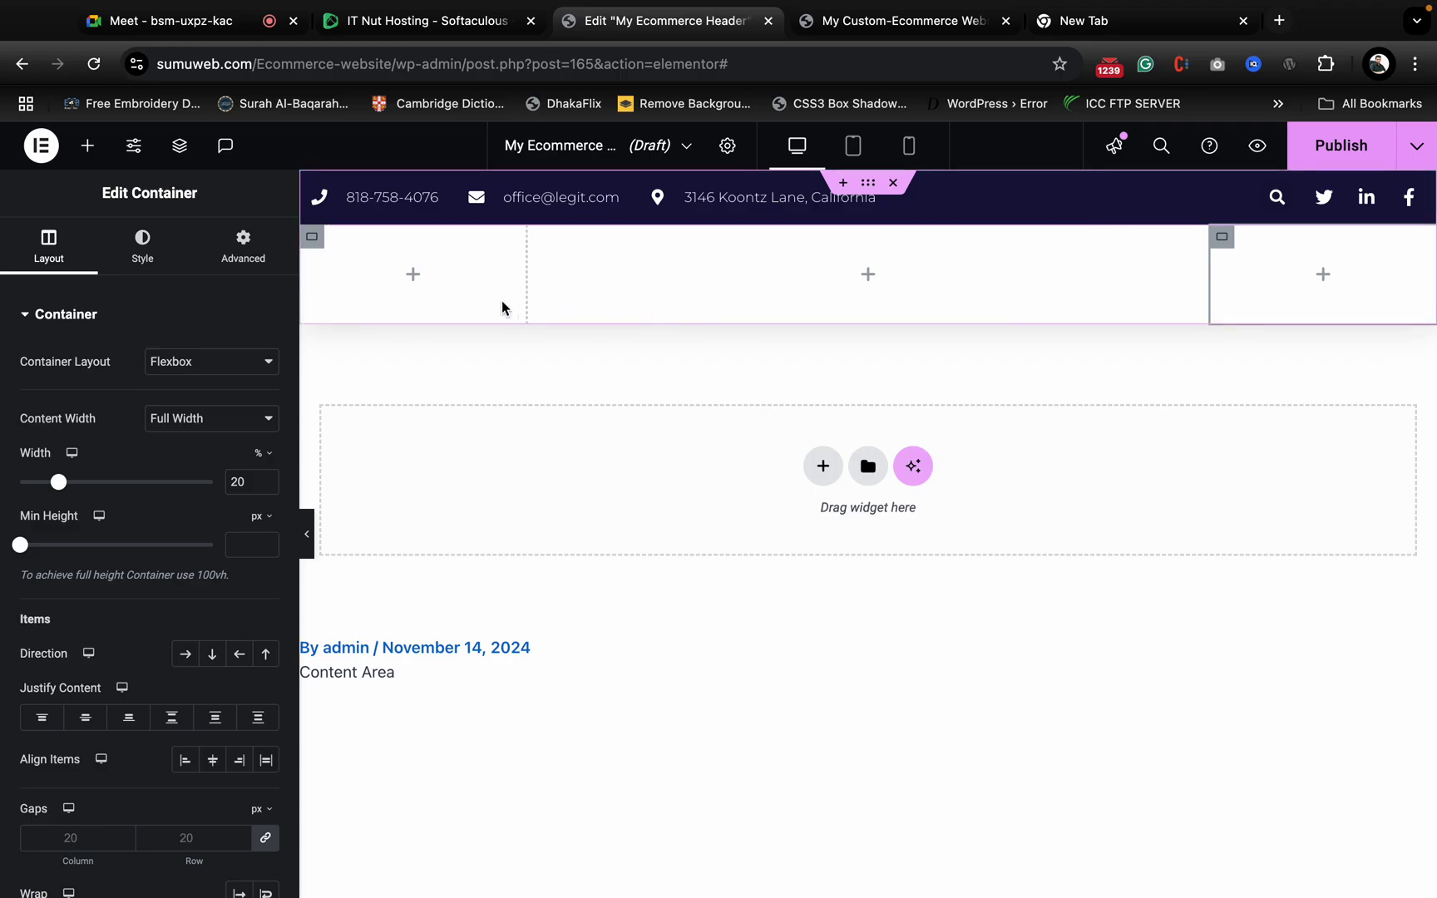
- Add an Image widget to the first column of the lower row and pick the Havit_logo image from the media library
click(410, 274)
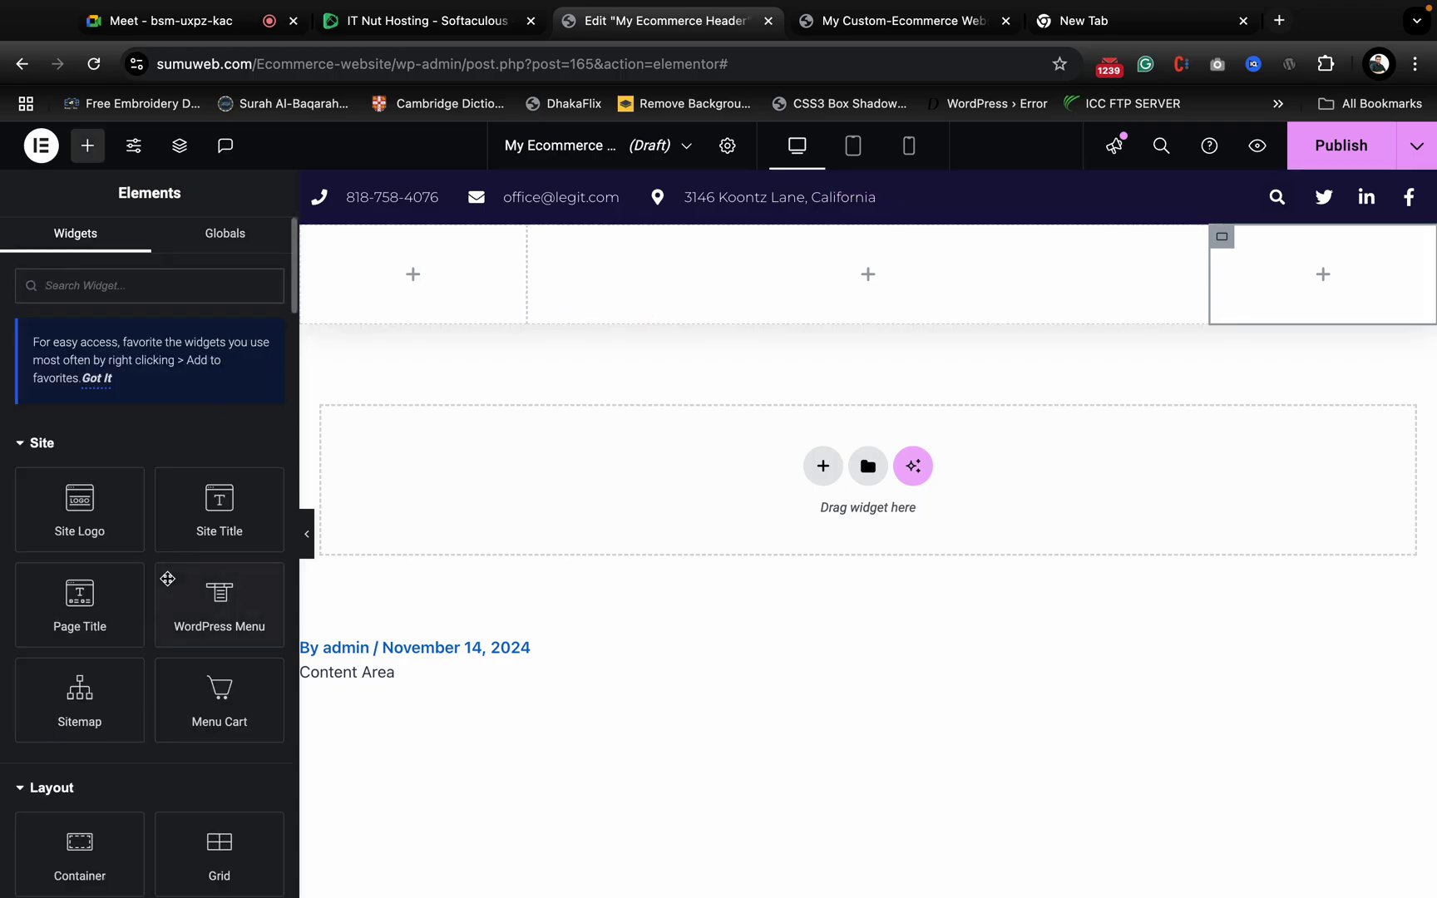
scroll(167, 647, down, 1)
scroll(169, 647, down, 5)
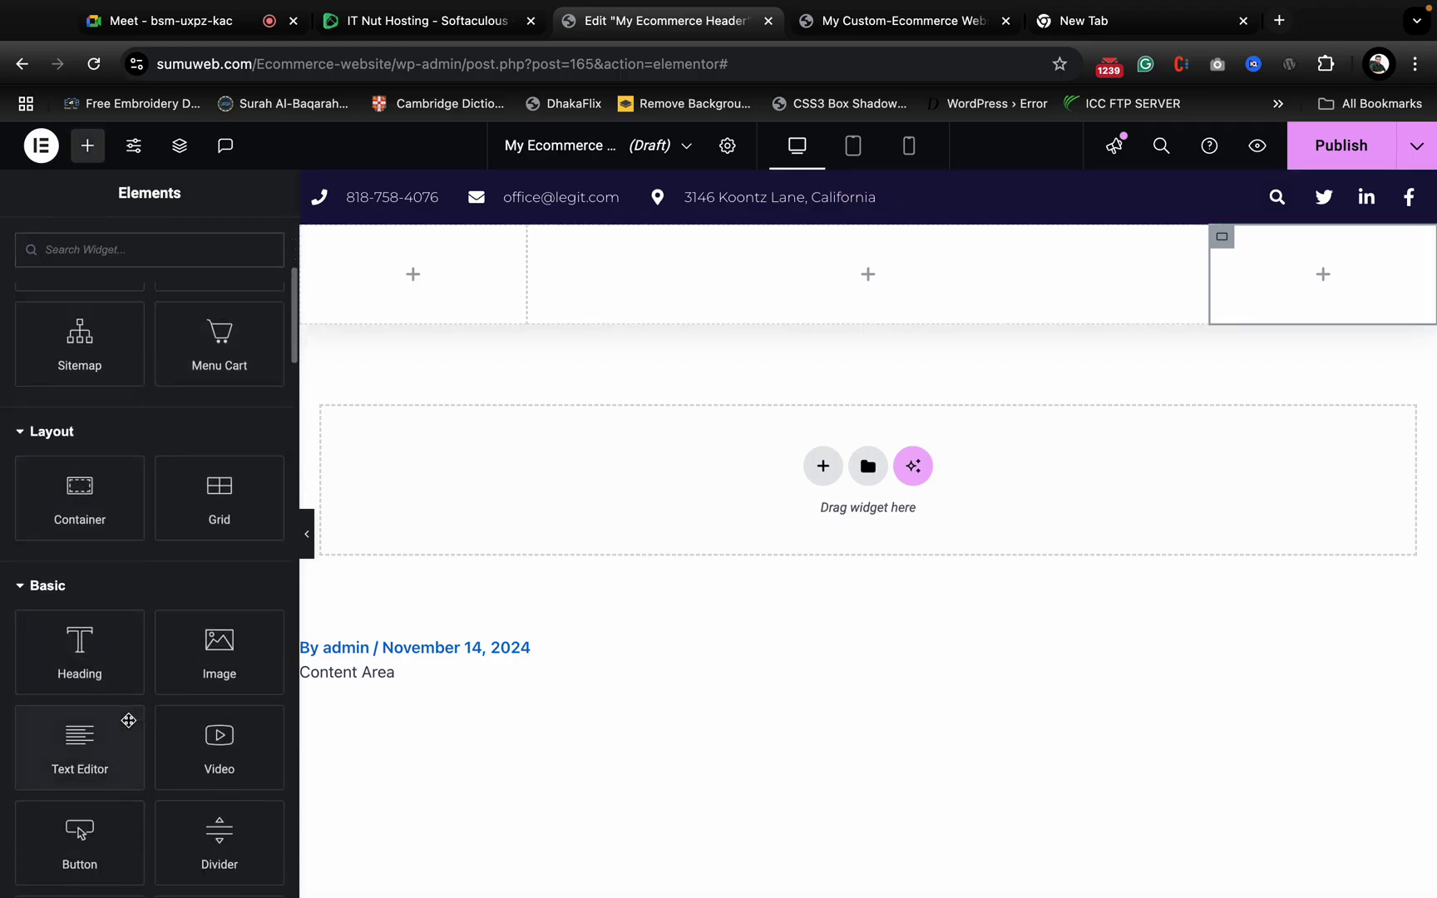
drag(211, 643, 407, 278)
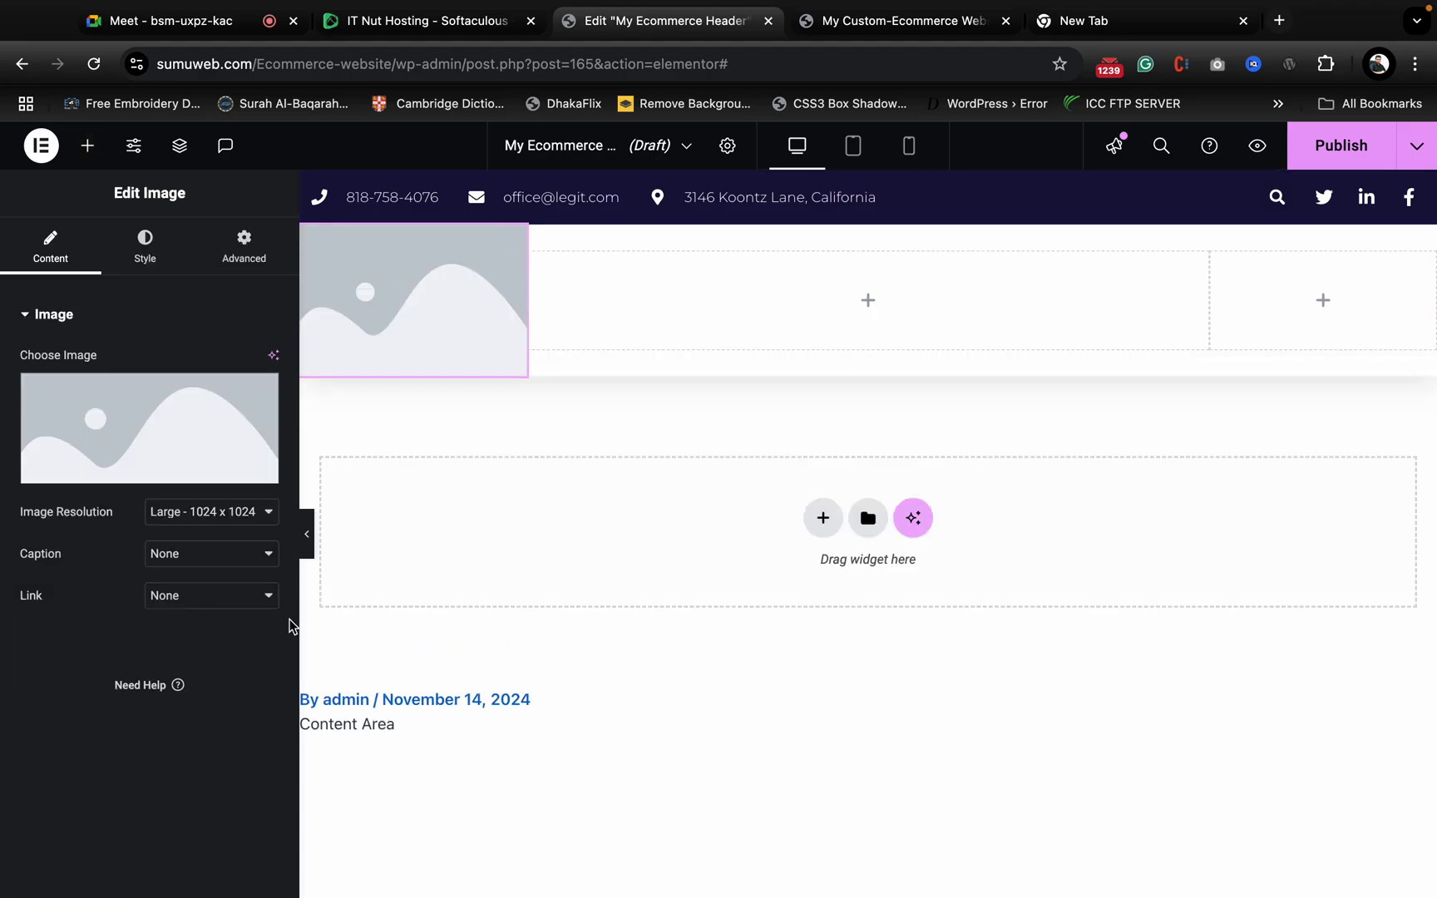
click(73, 409)
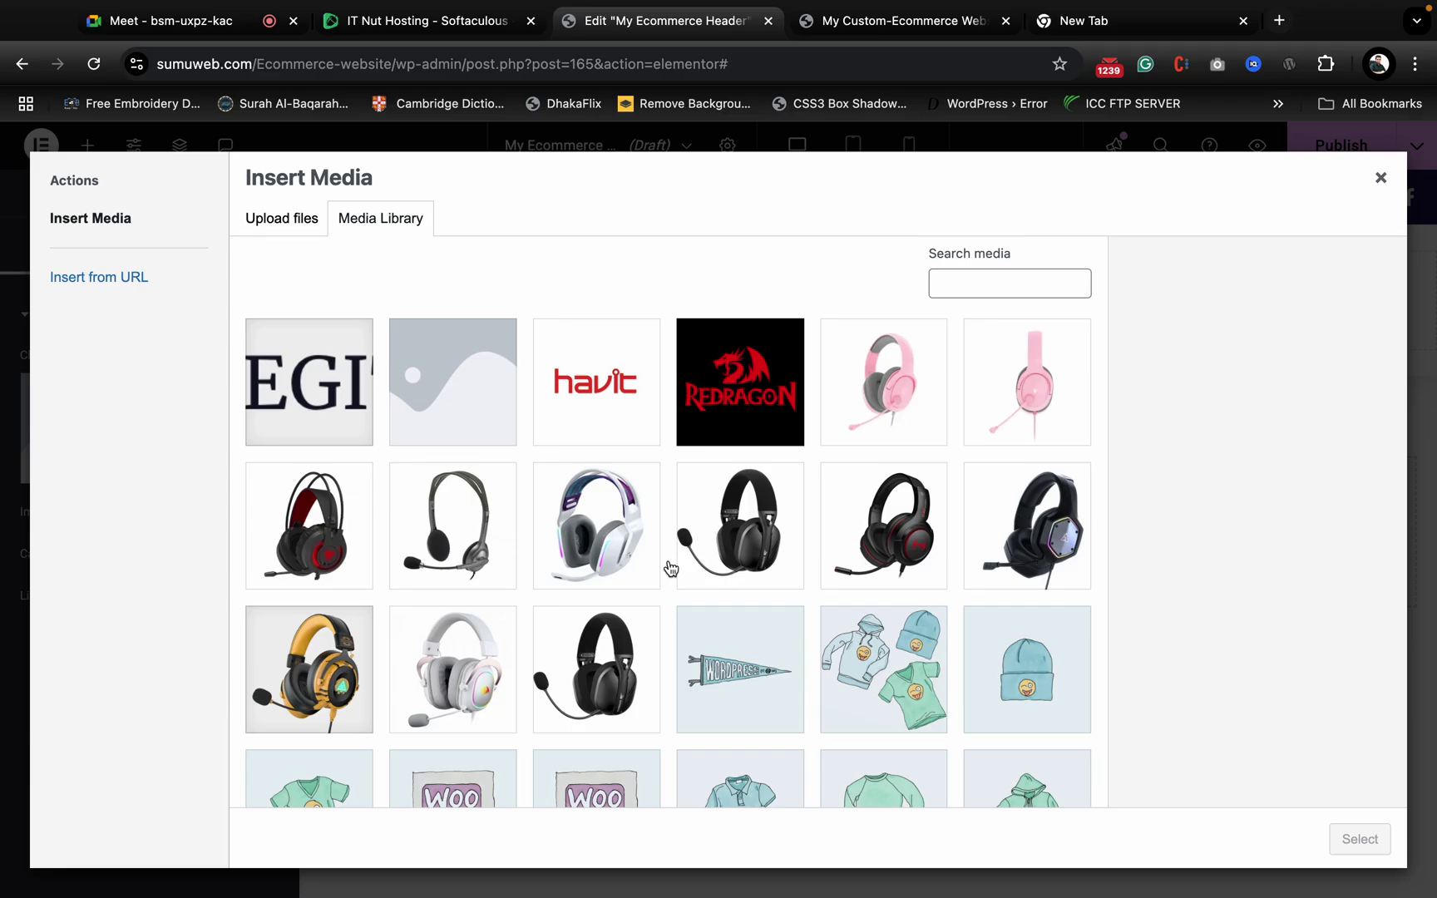
scroll(577, 549, down, 1)
scroll(577, 549, up, 1)
click(606, 382)
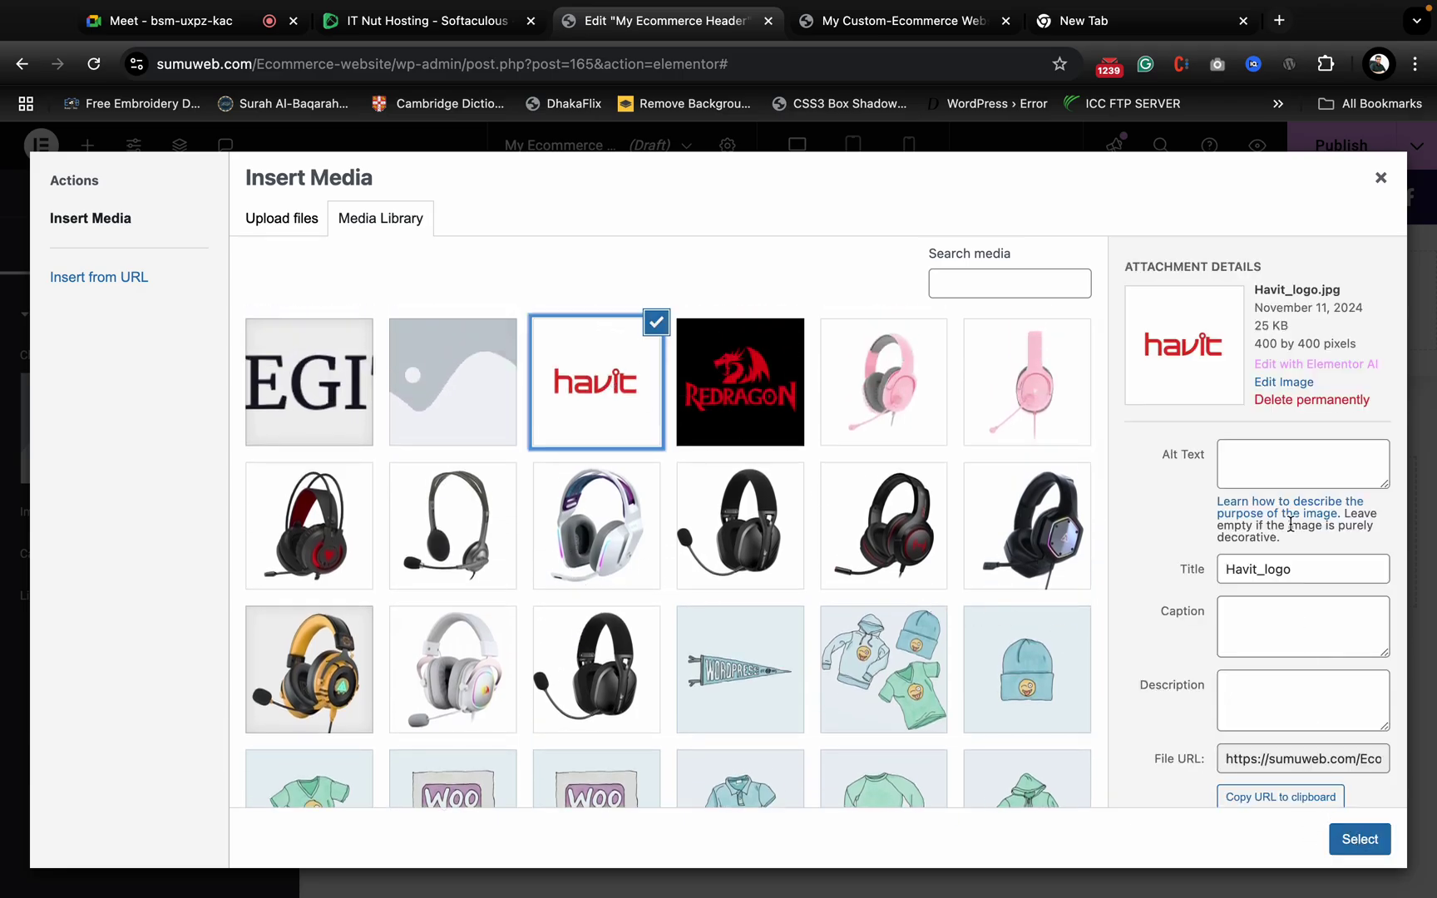
- Crop the Havit logo tightly around its lettering to about 282 × 93 px, save the edit and insert the image
click(1285, 382)
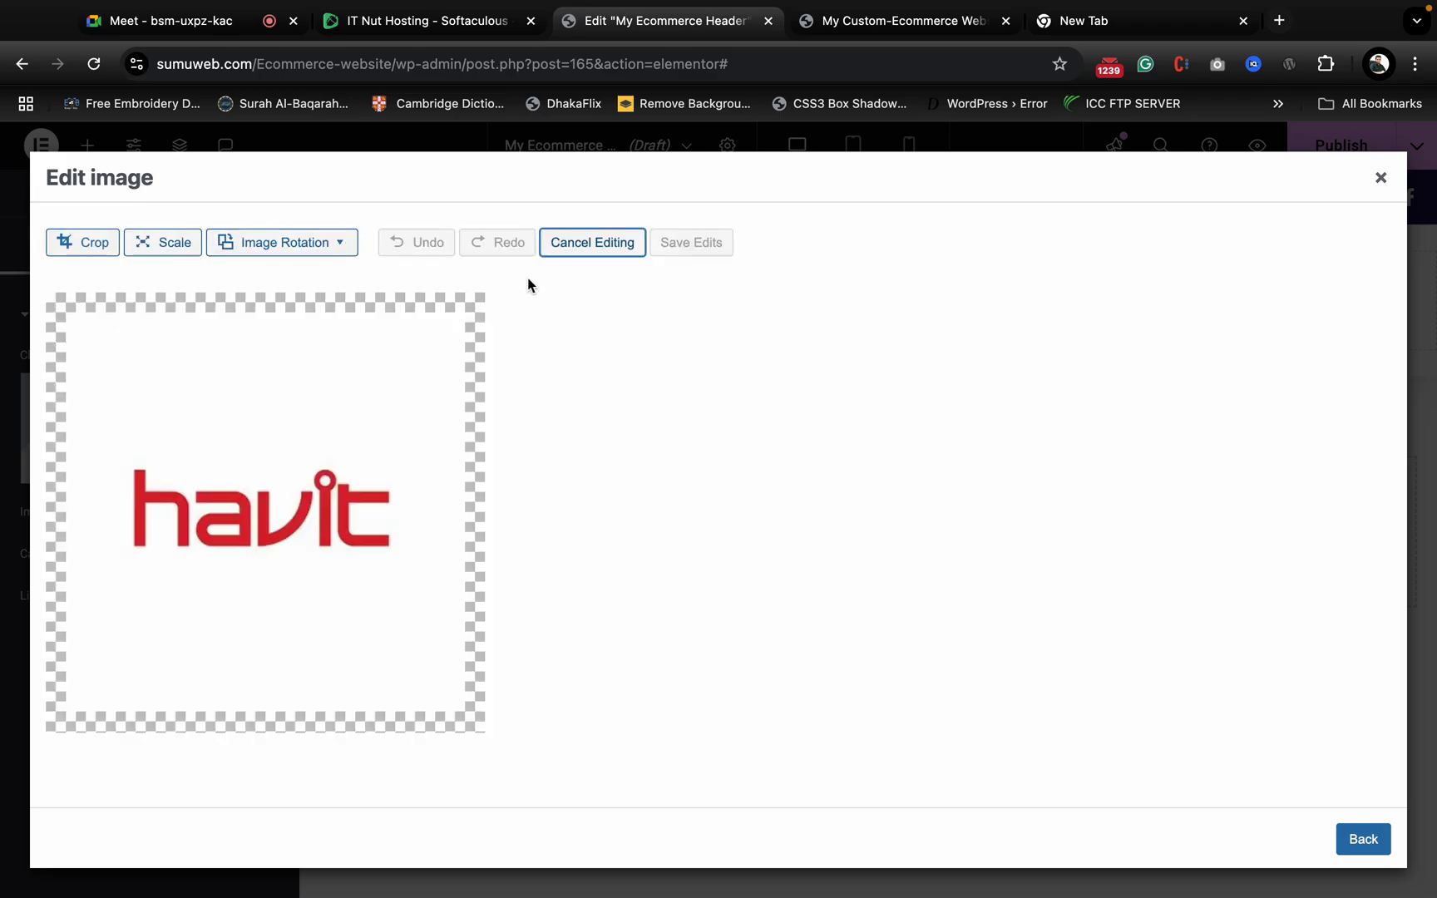
click(86, 251)
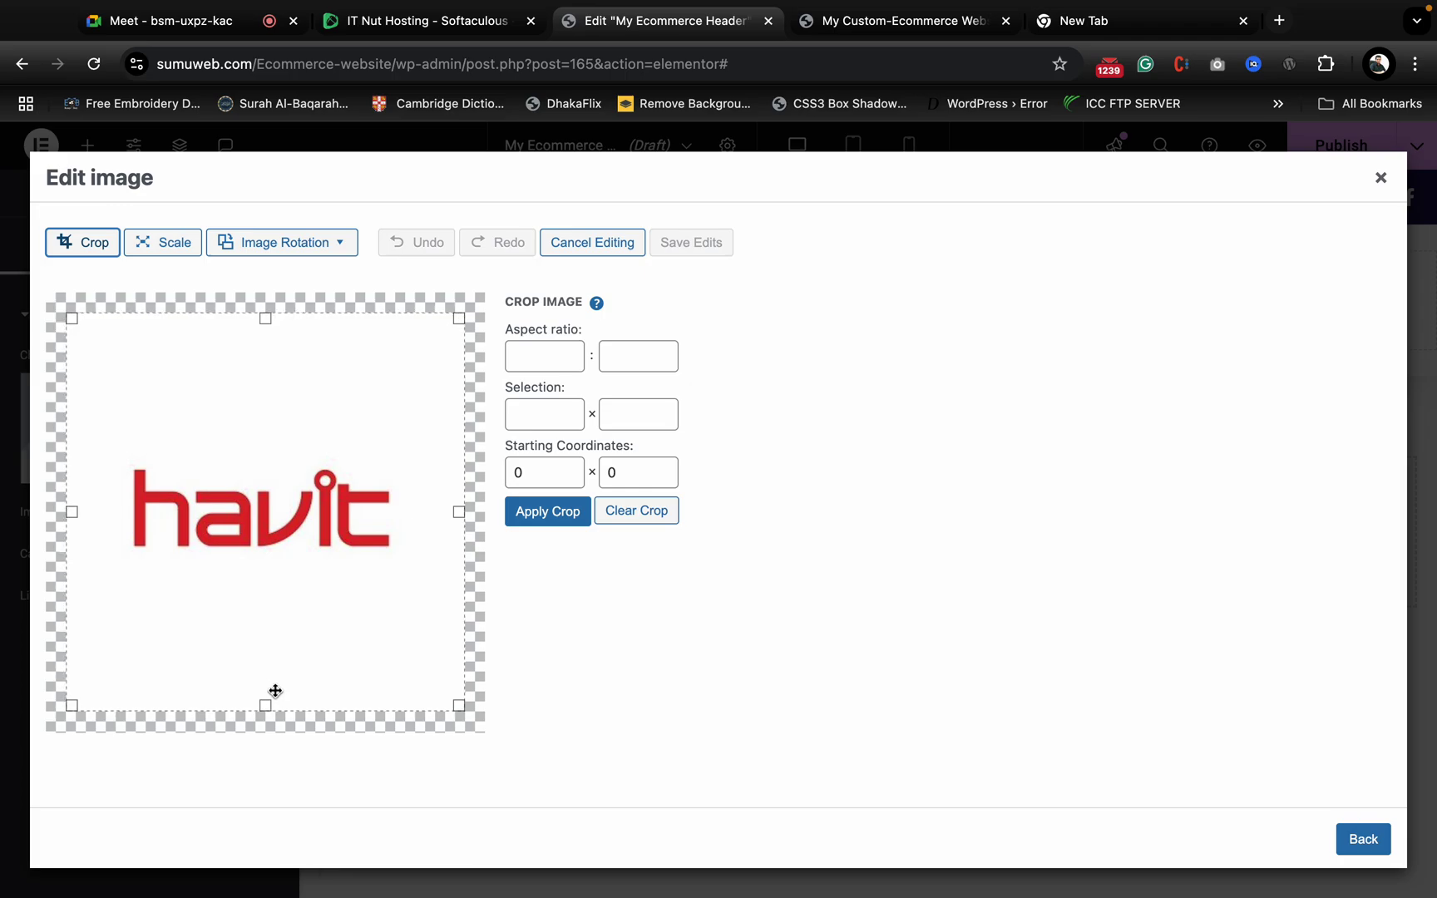
drag(266, 703, 281, 557)
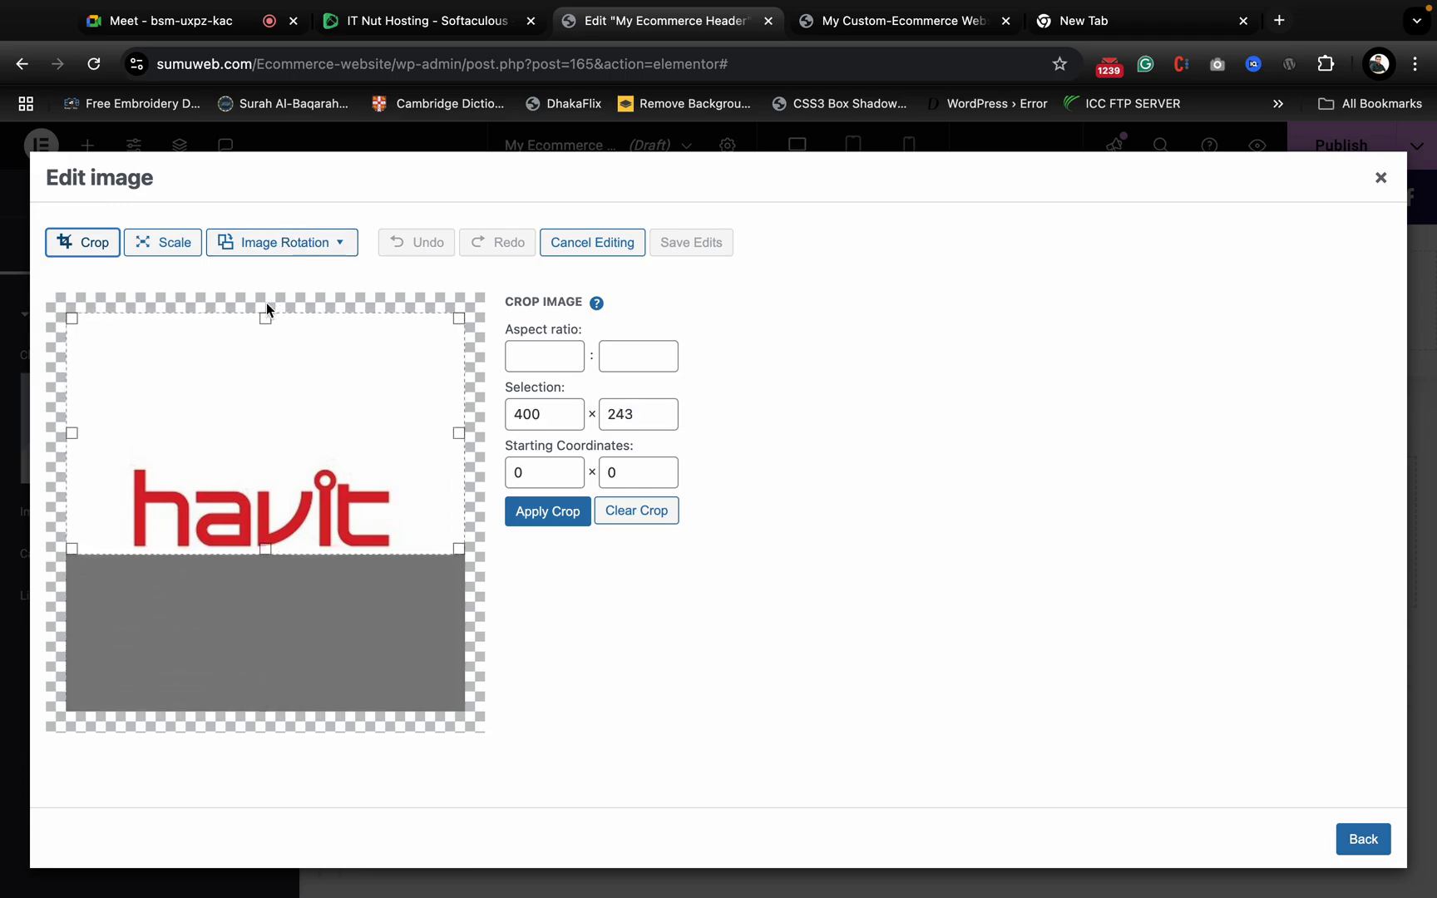
drag(262, 321, 262, 466)
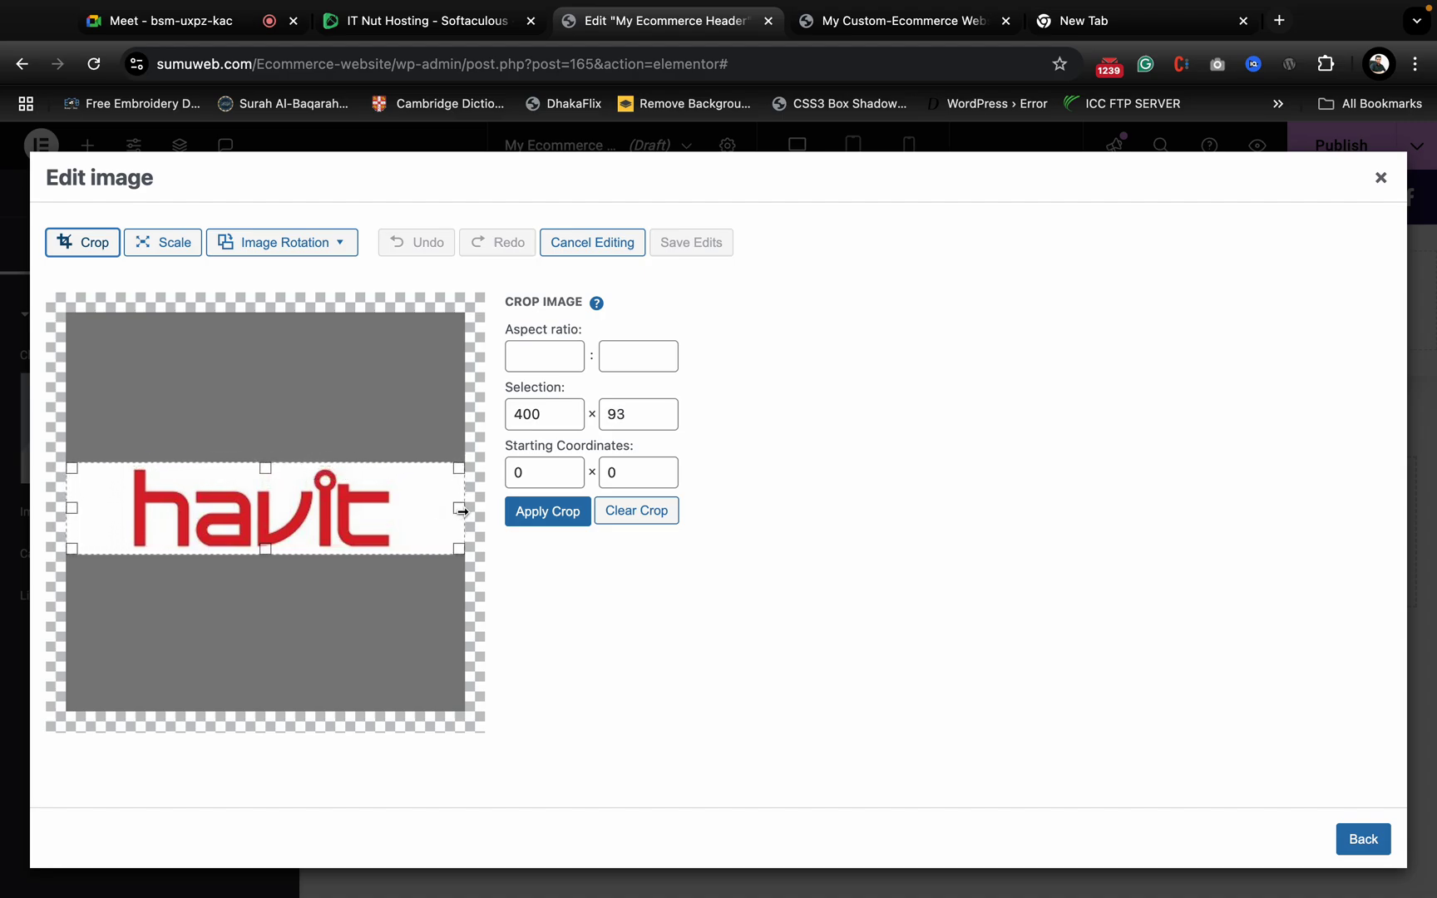
drag(461, 508, 403, 507)
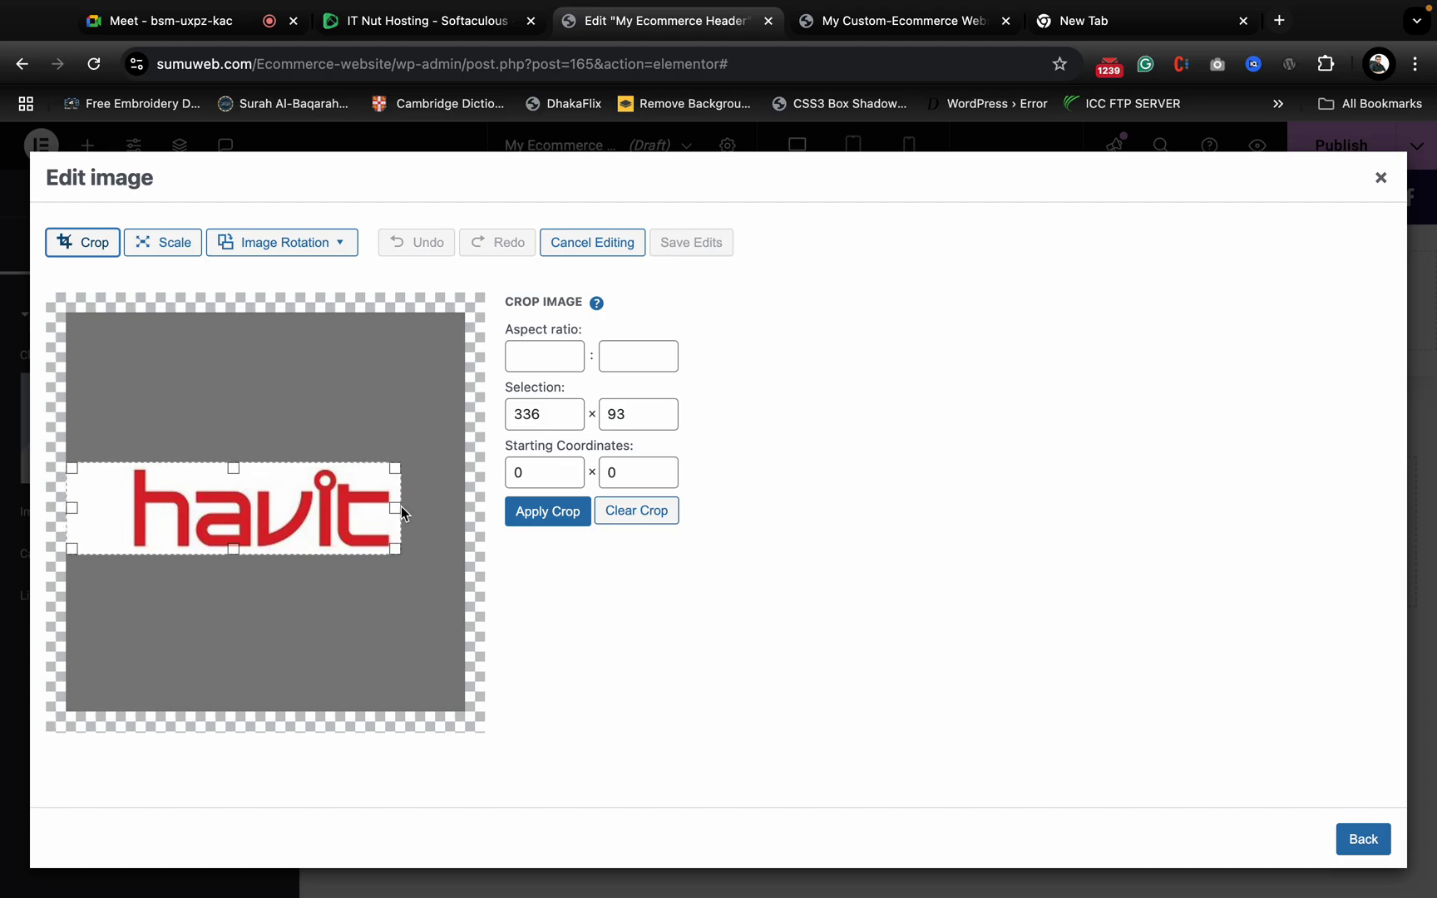
drag(69, 504, 118, 505)
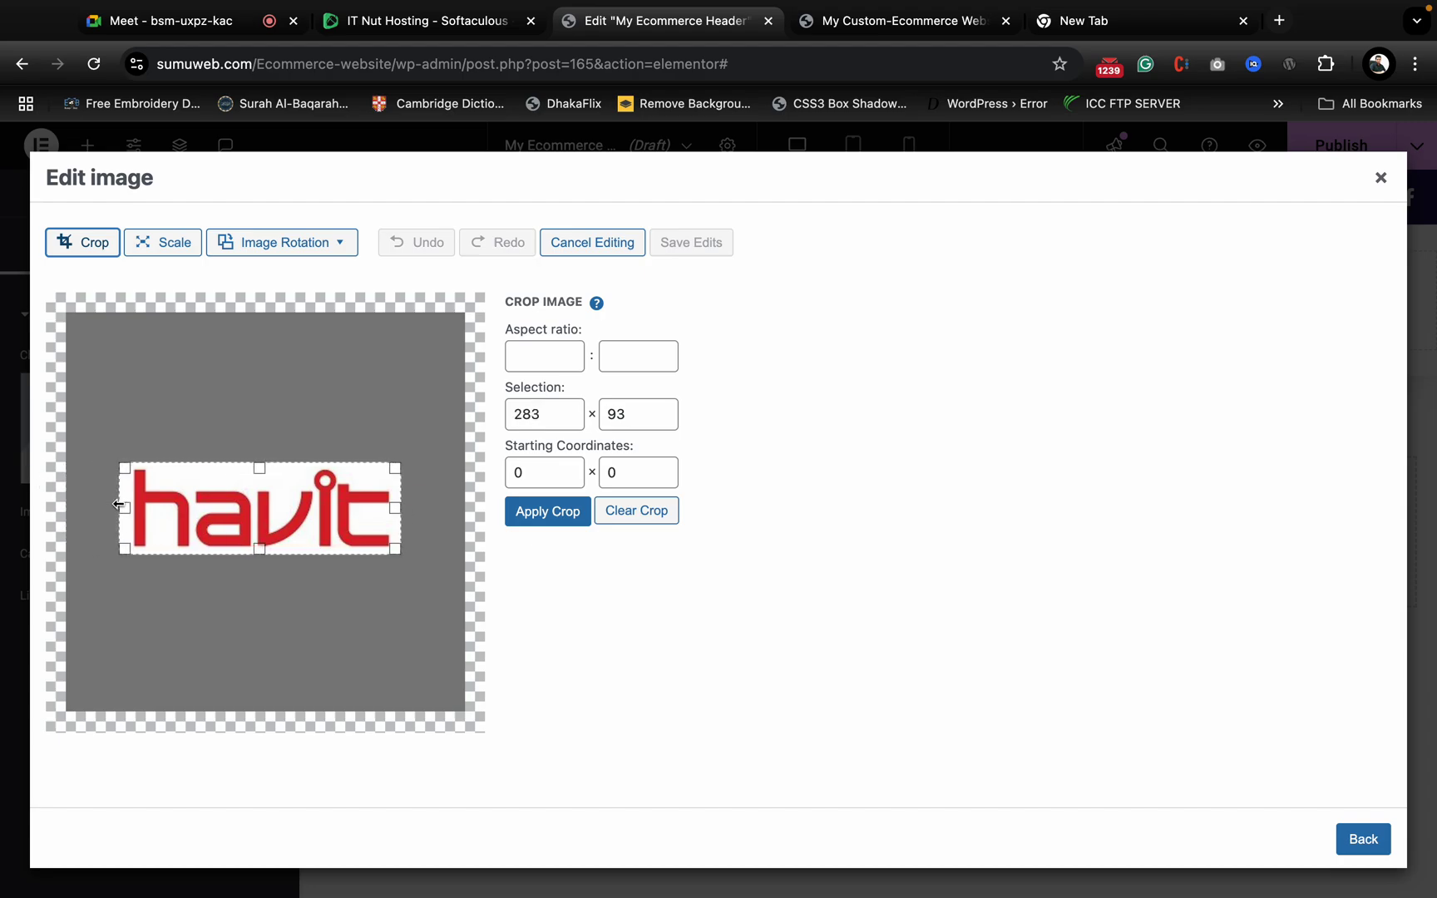
click(542, 510)
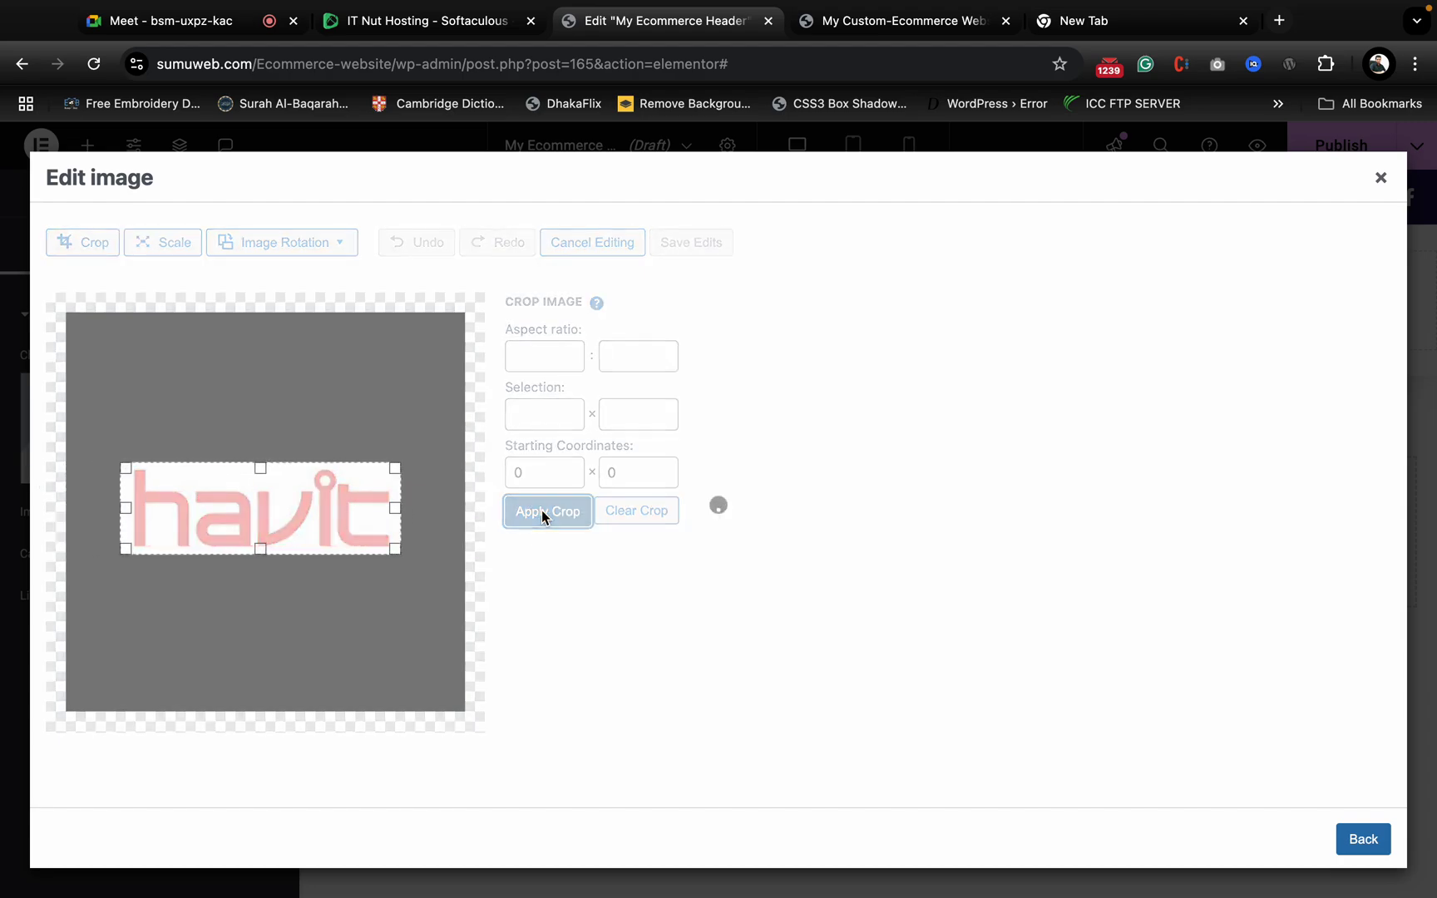
click(694, 246)
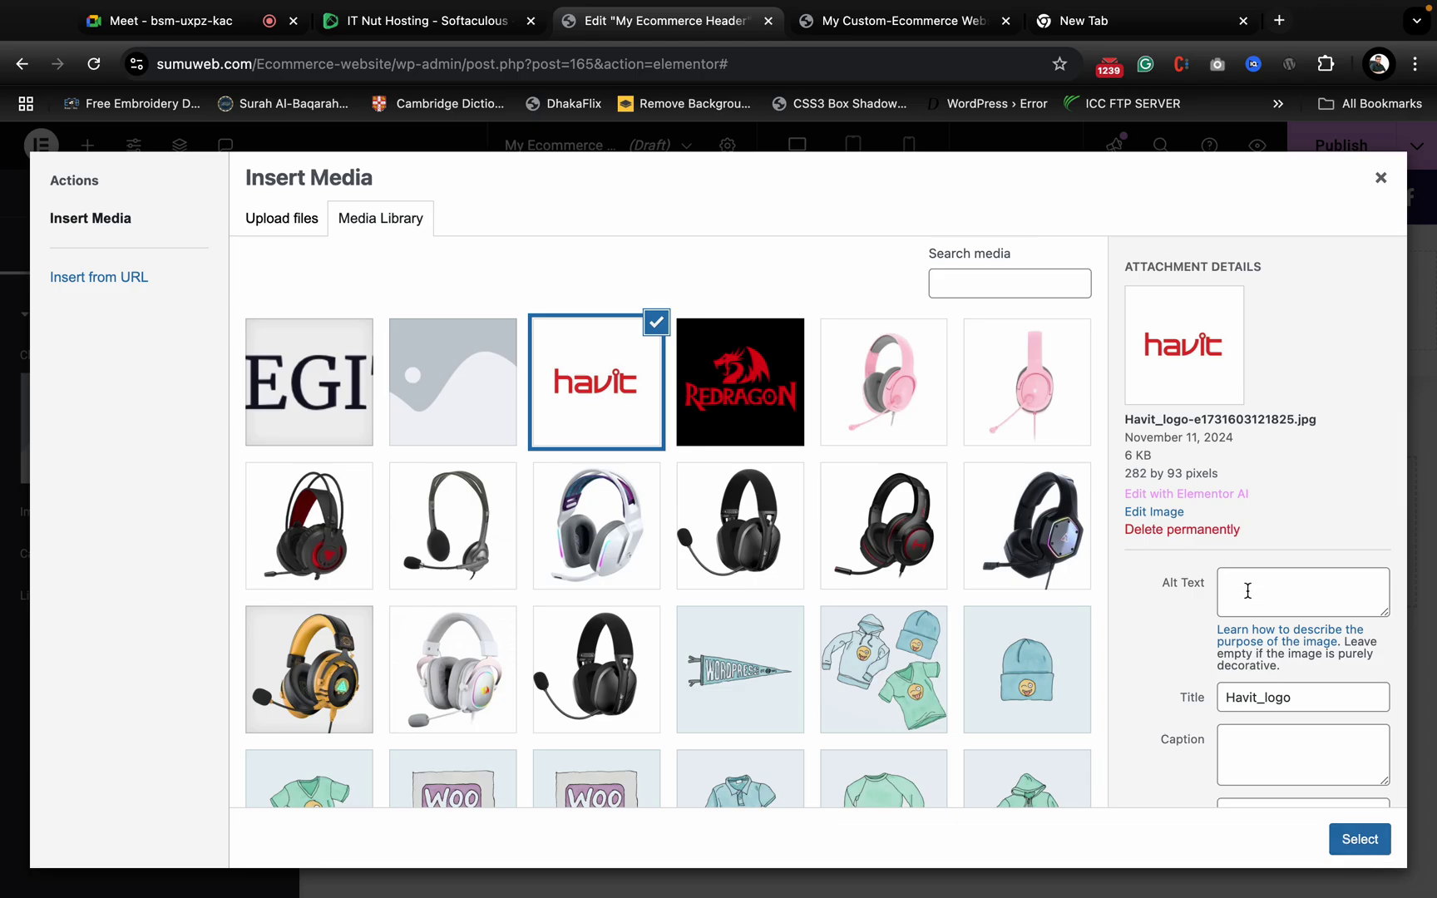
click(1351, 838)
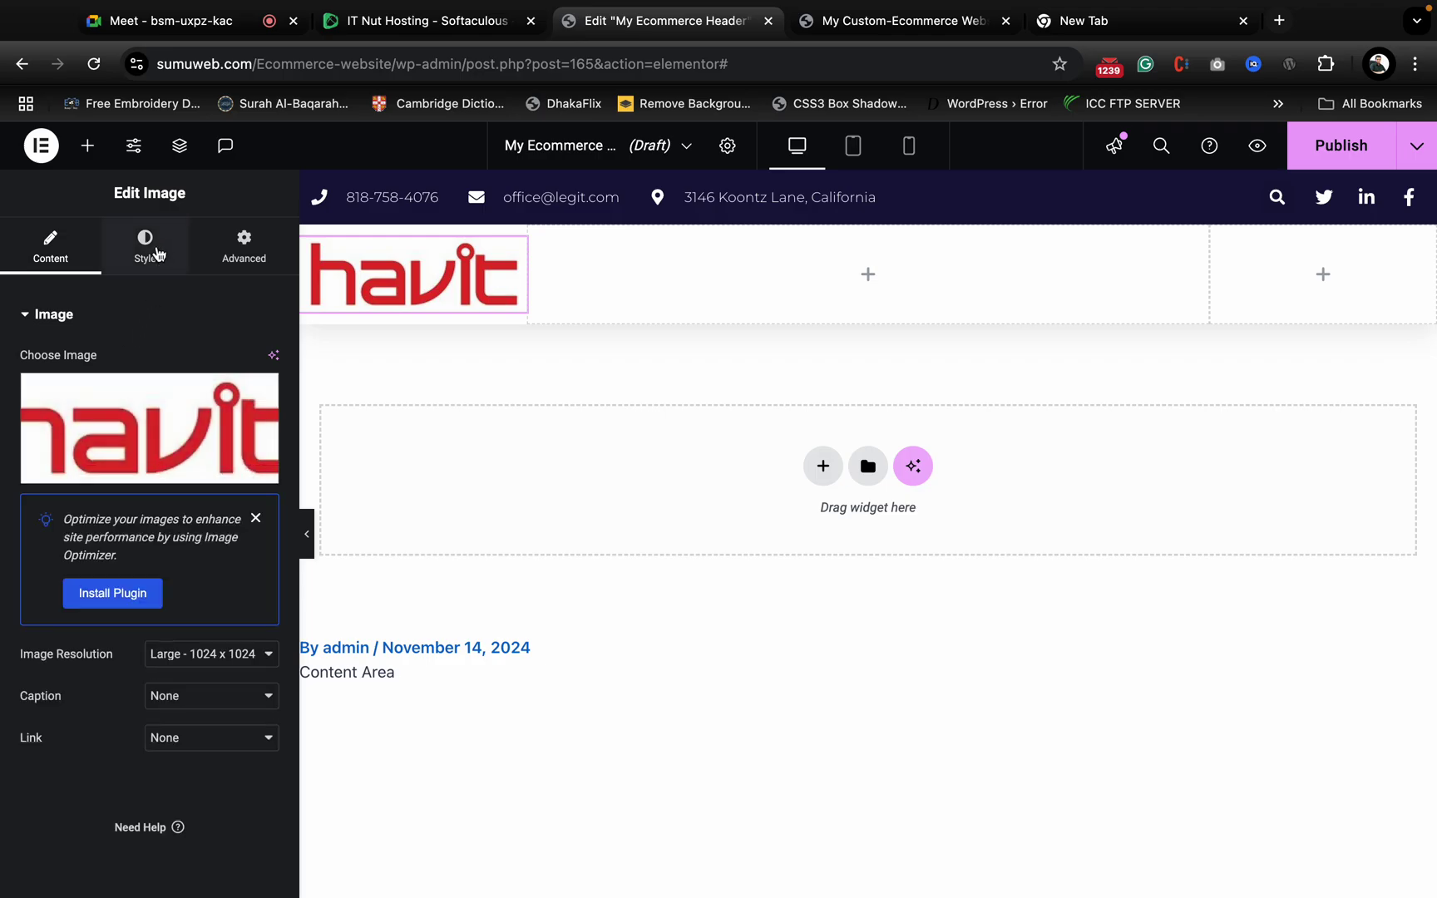
- Set the logo image's width to 75% and align it left within its column
click(145, 245)
drag(23, 425, 171, 443)
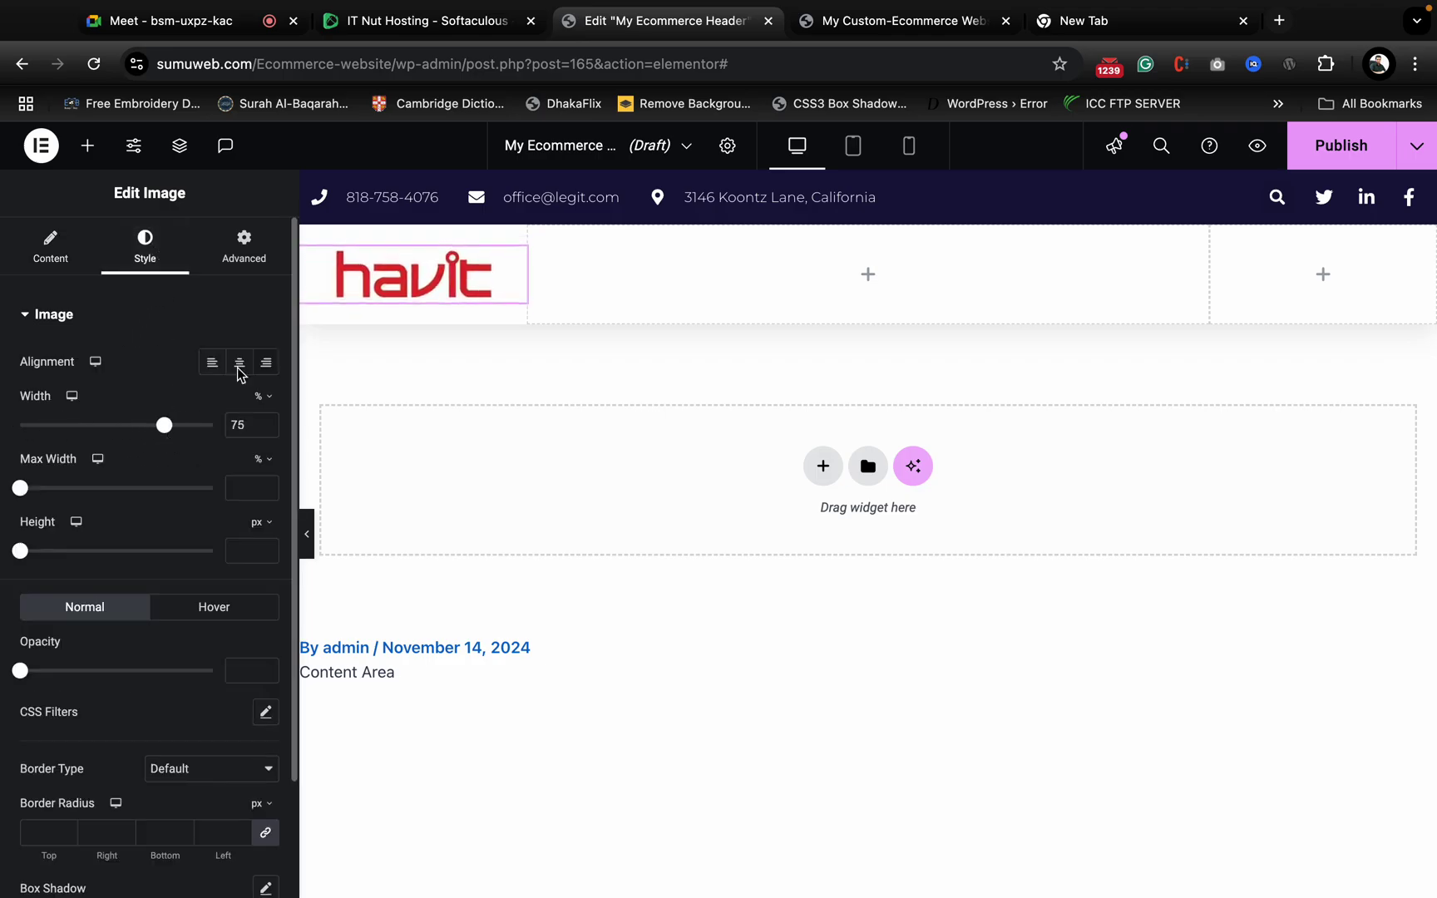
click(212, 363)
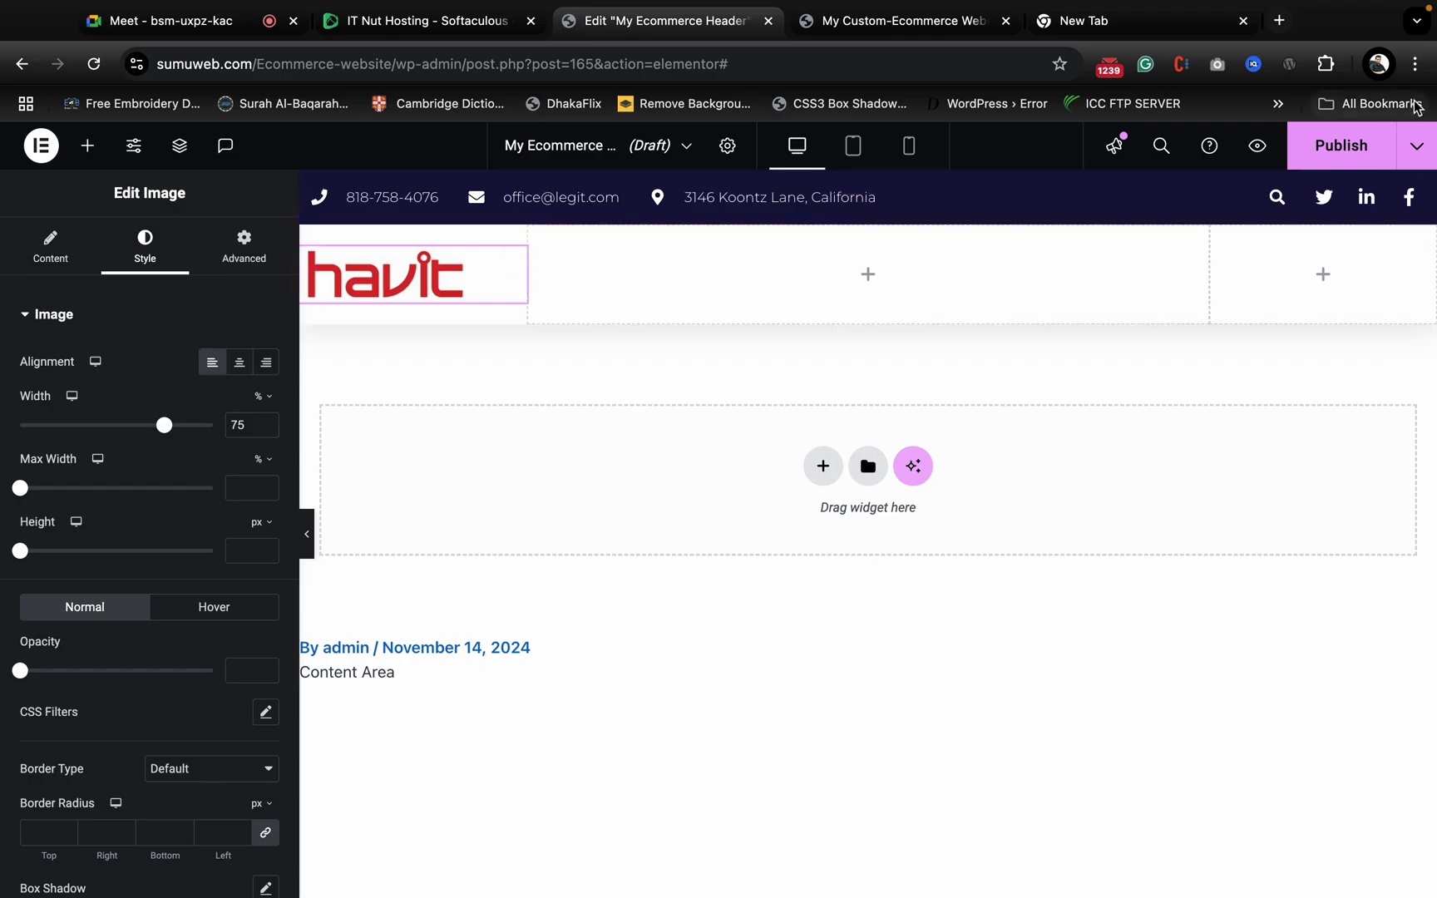
- Publish the header template with a display condition that includes the entire site
click(1350, 150)
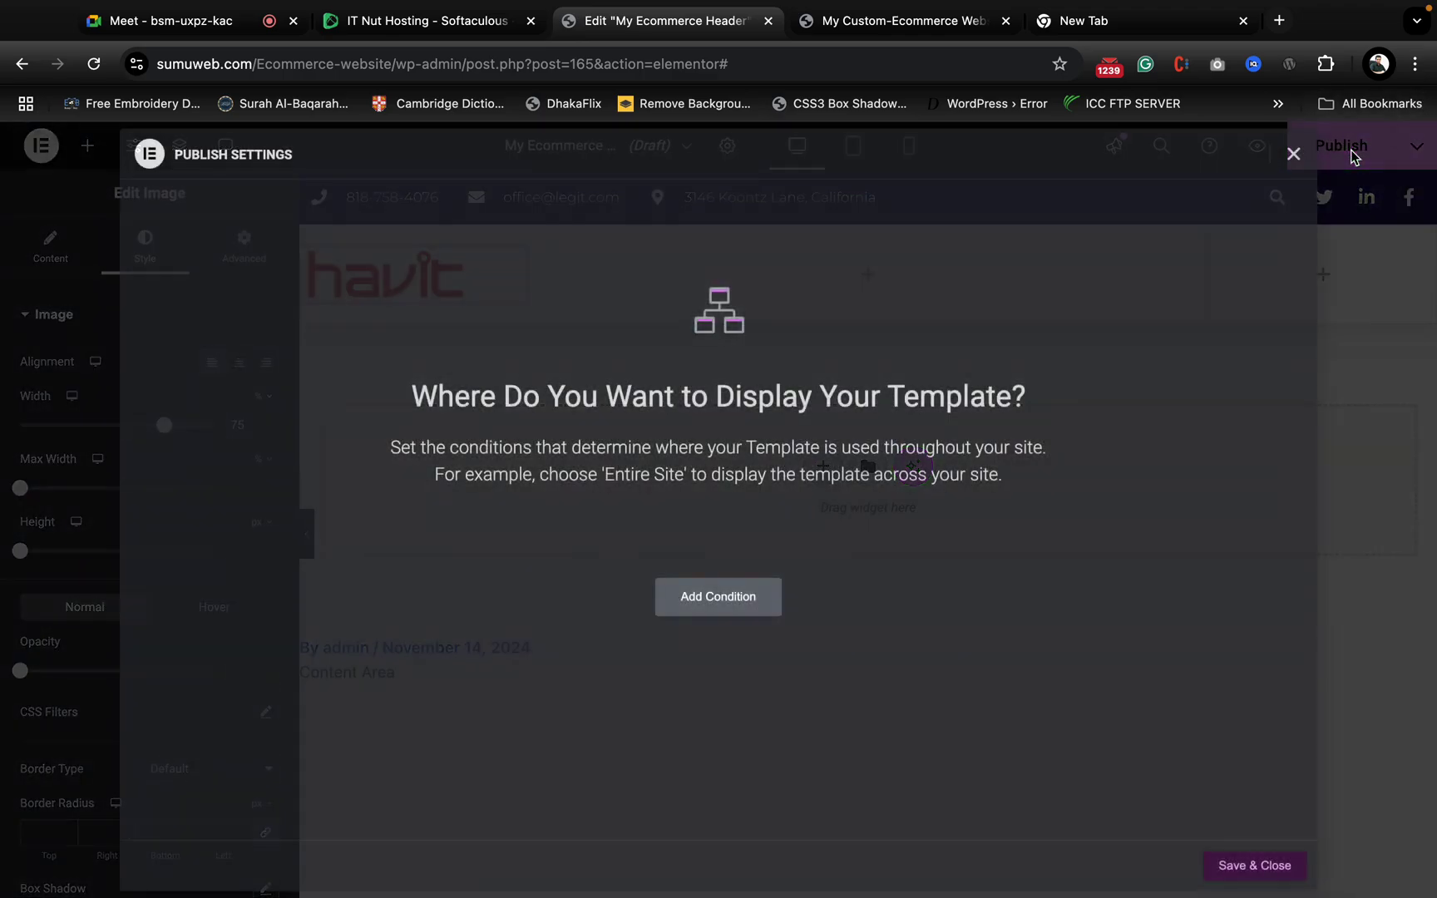
click(756, 608)
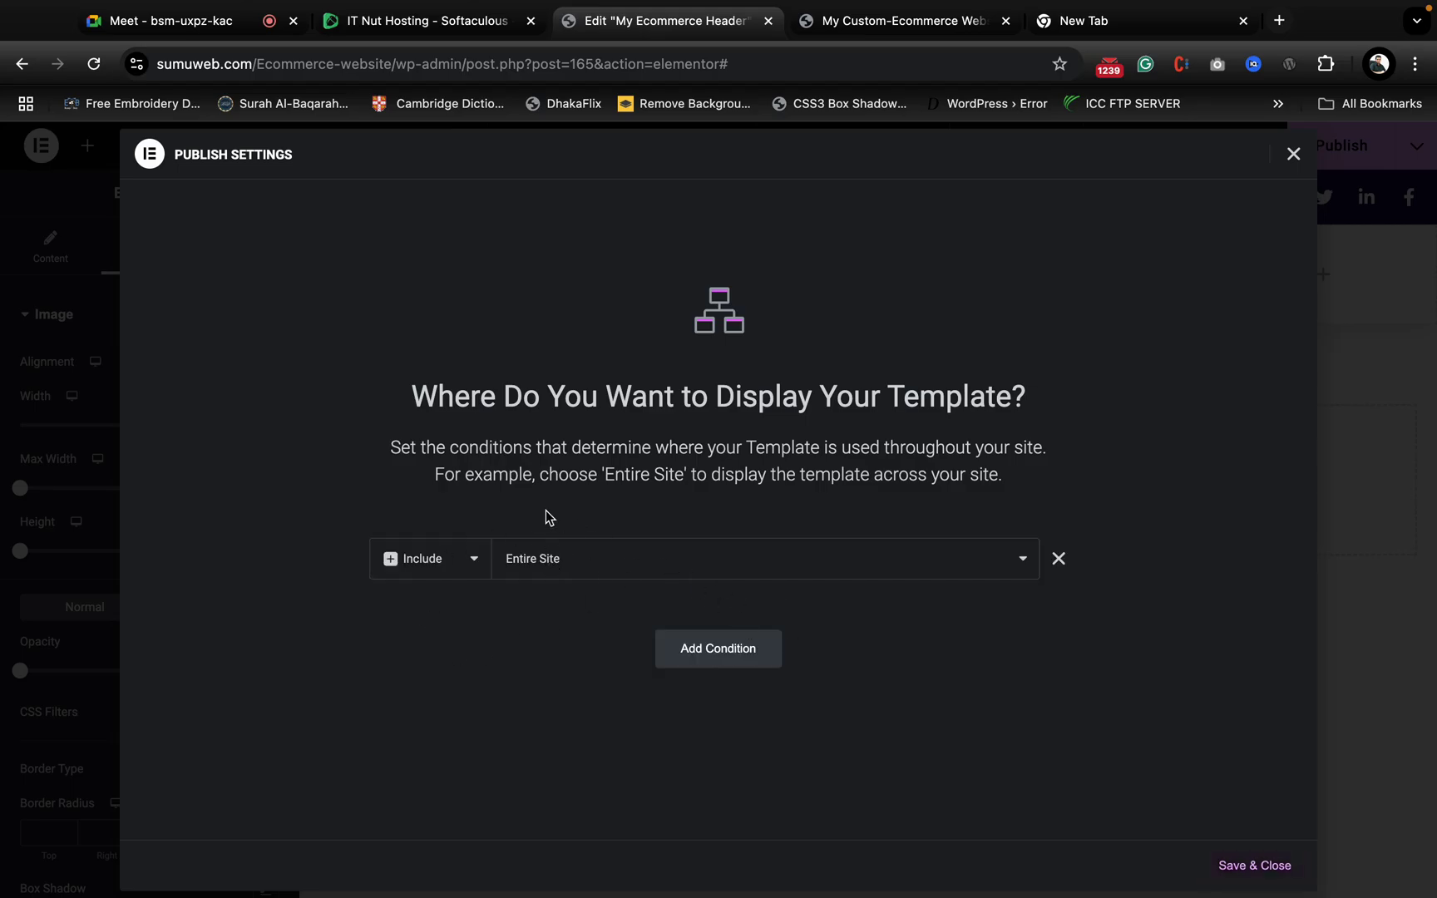
click(1256, 865)
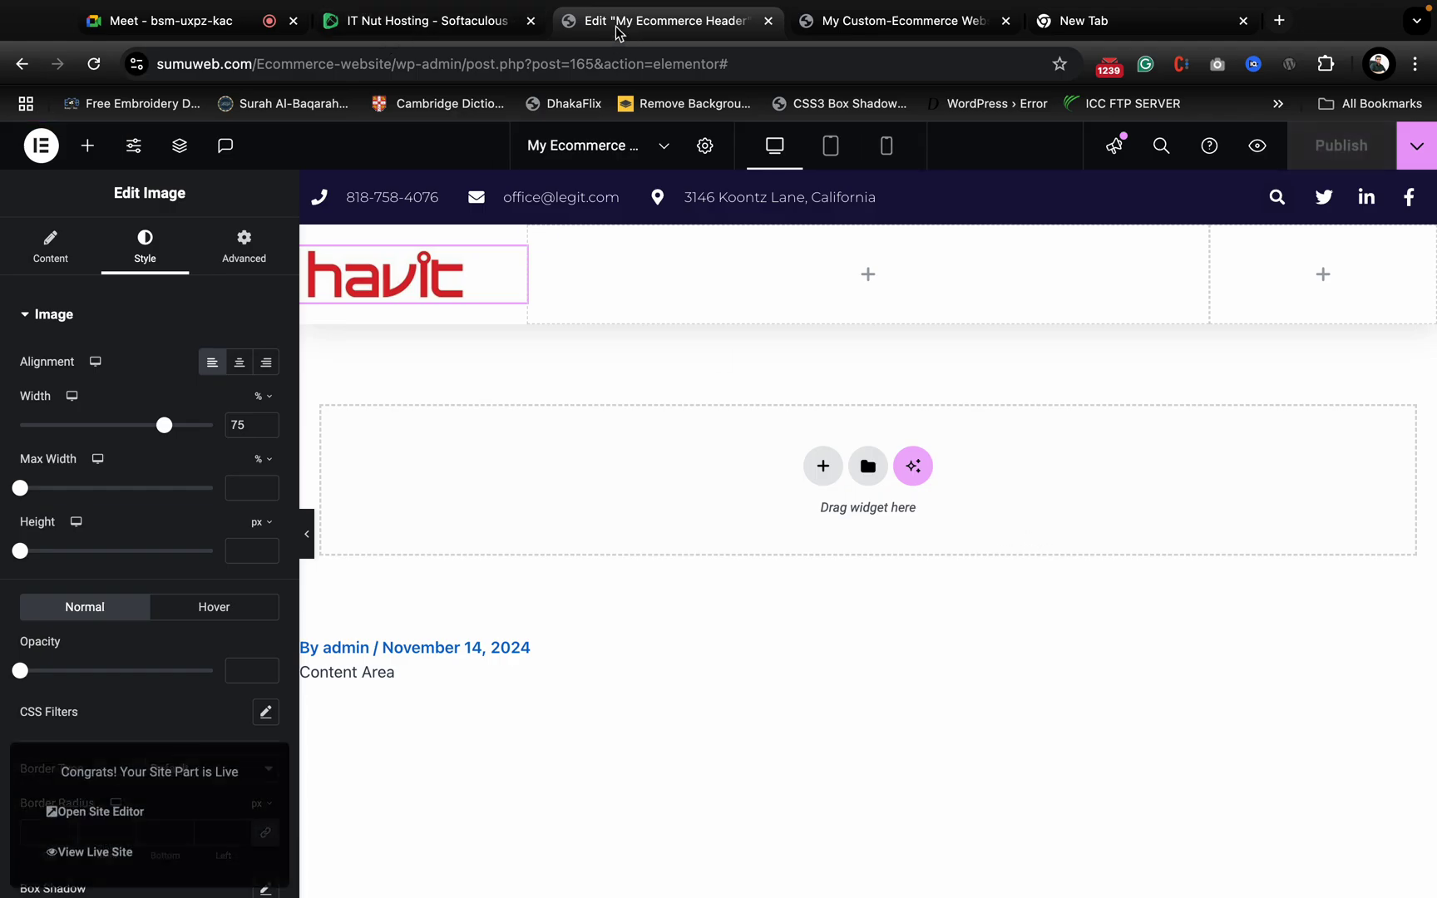
- Exit the Elementor editor to WordPress and switch to the template's admin page in the new browser tab
click(41, 143)
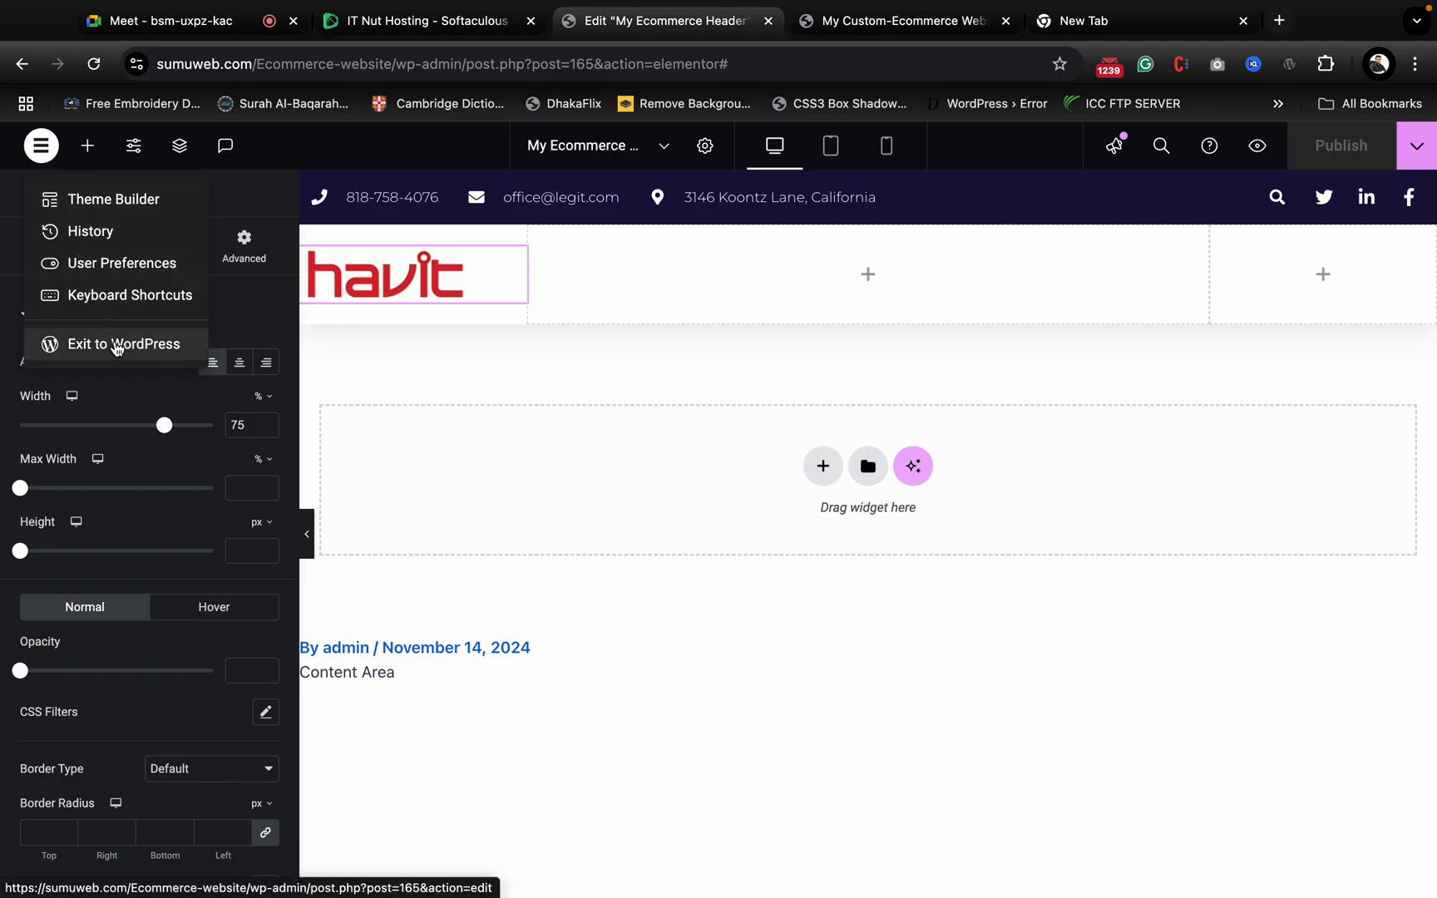
click(130, 350)
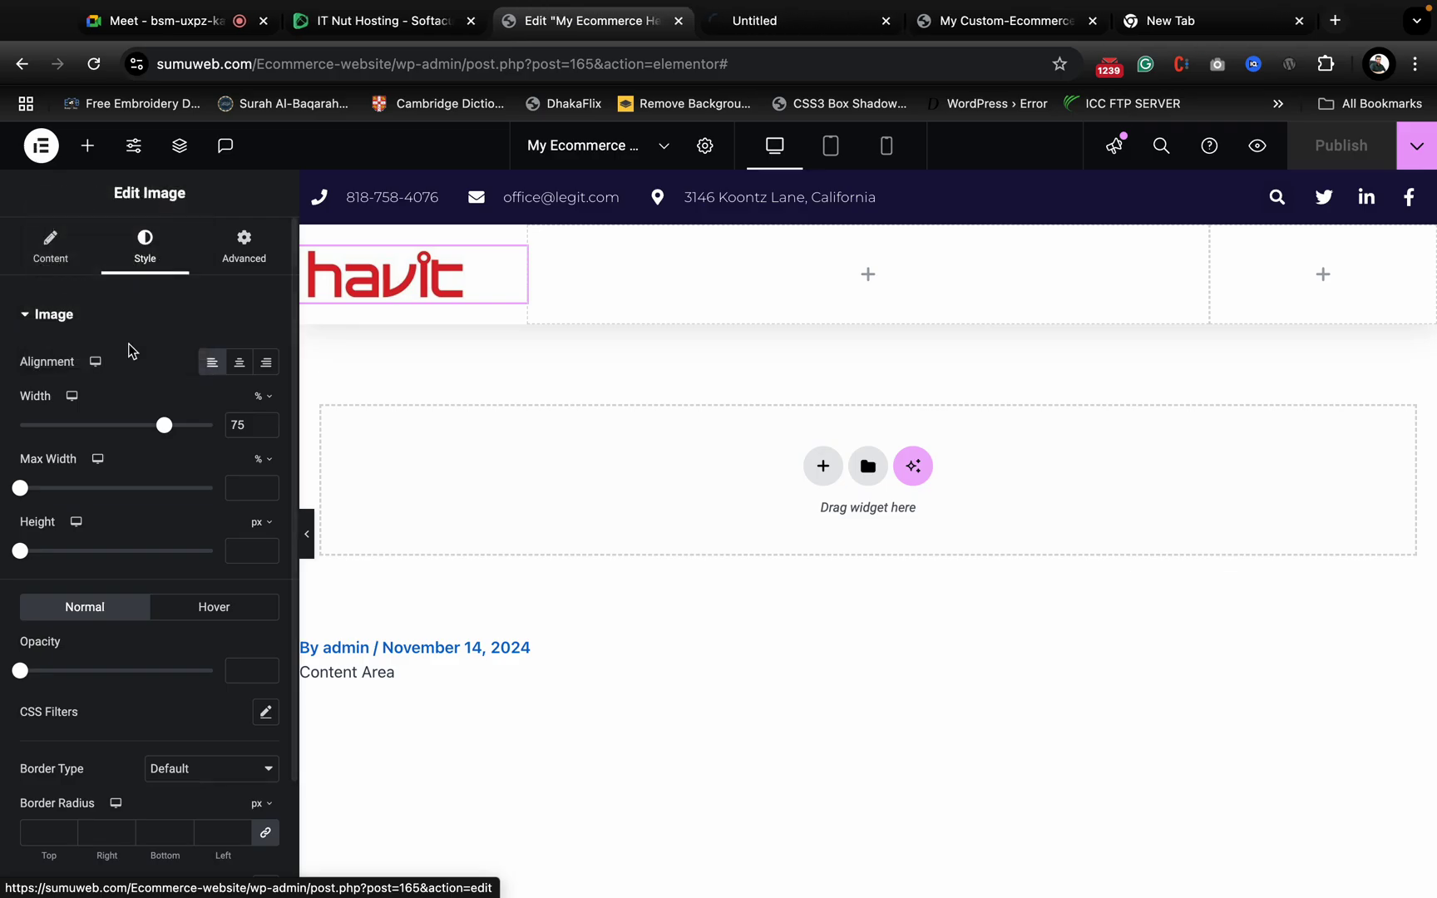
click(819, 18)
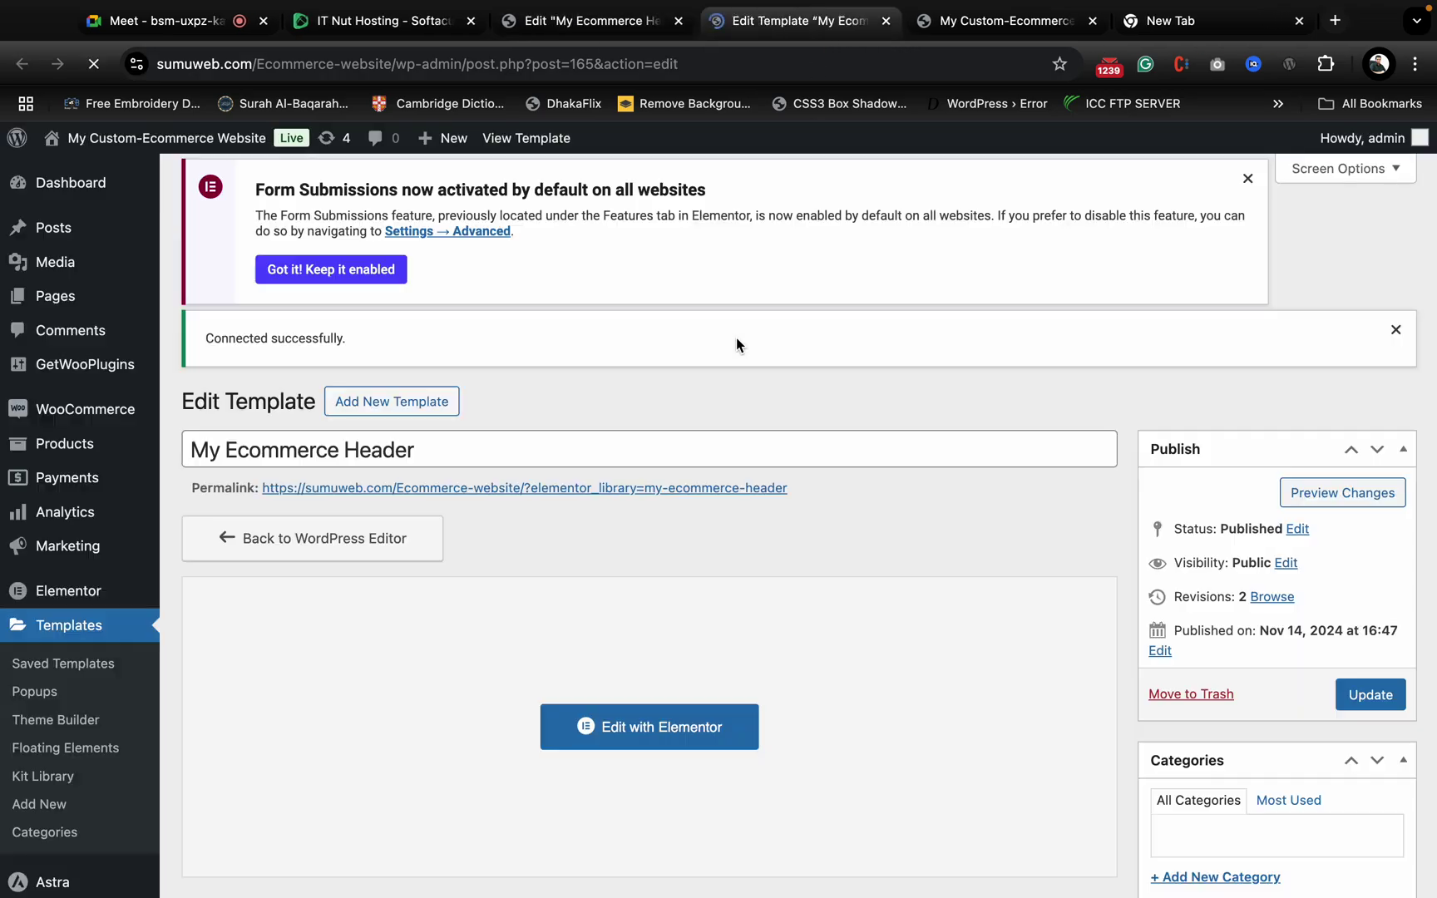
- Open the WordPress page for managing the site's navigation menus
scroll(196, 678, down, 5)
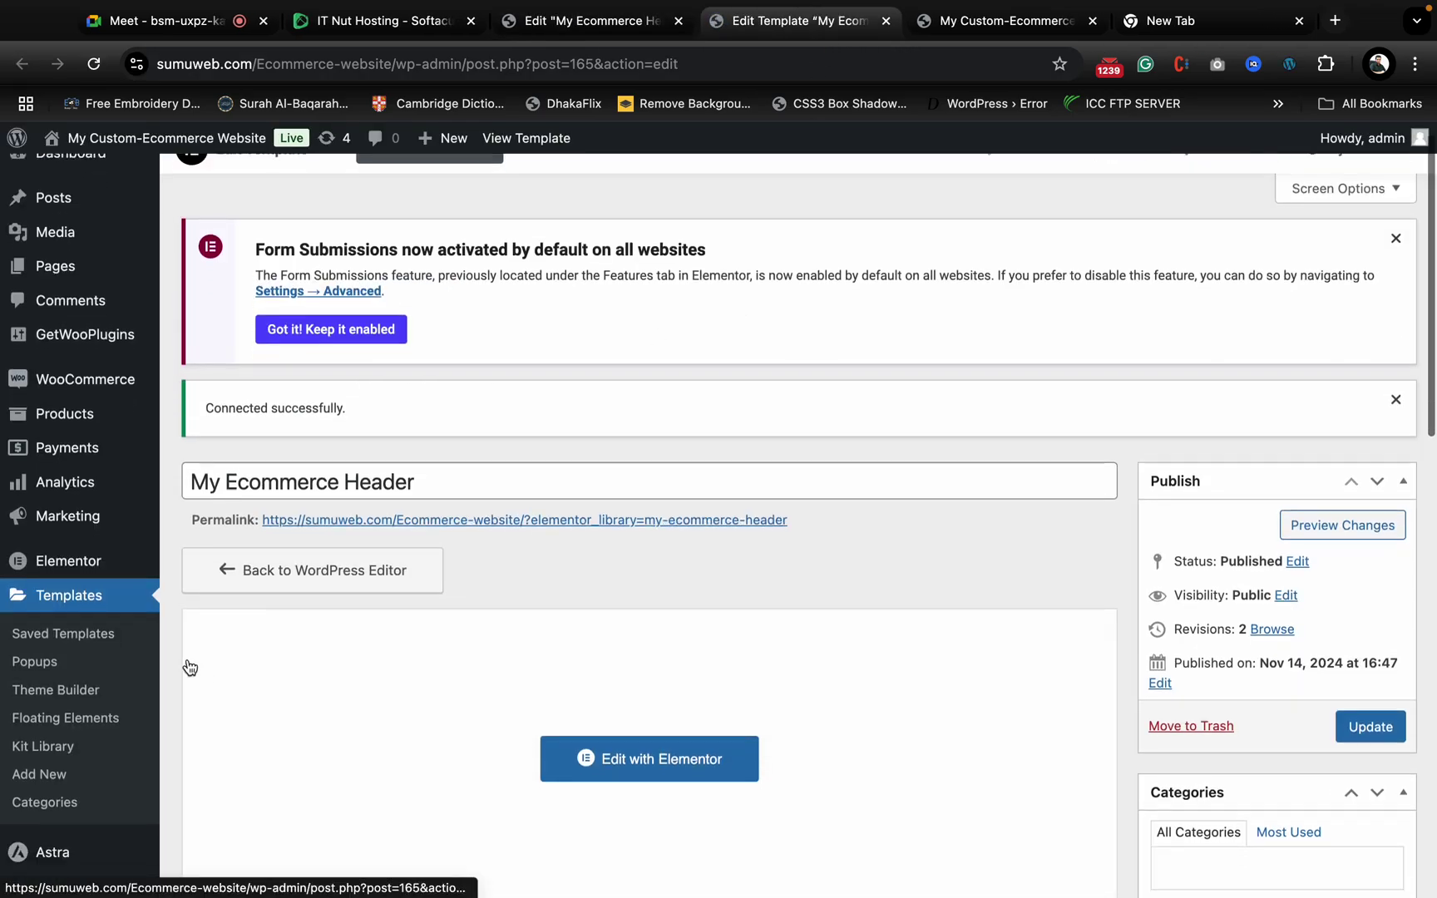
scroll(180, 658, up, 5)
mouse_move(120, 585)
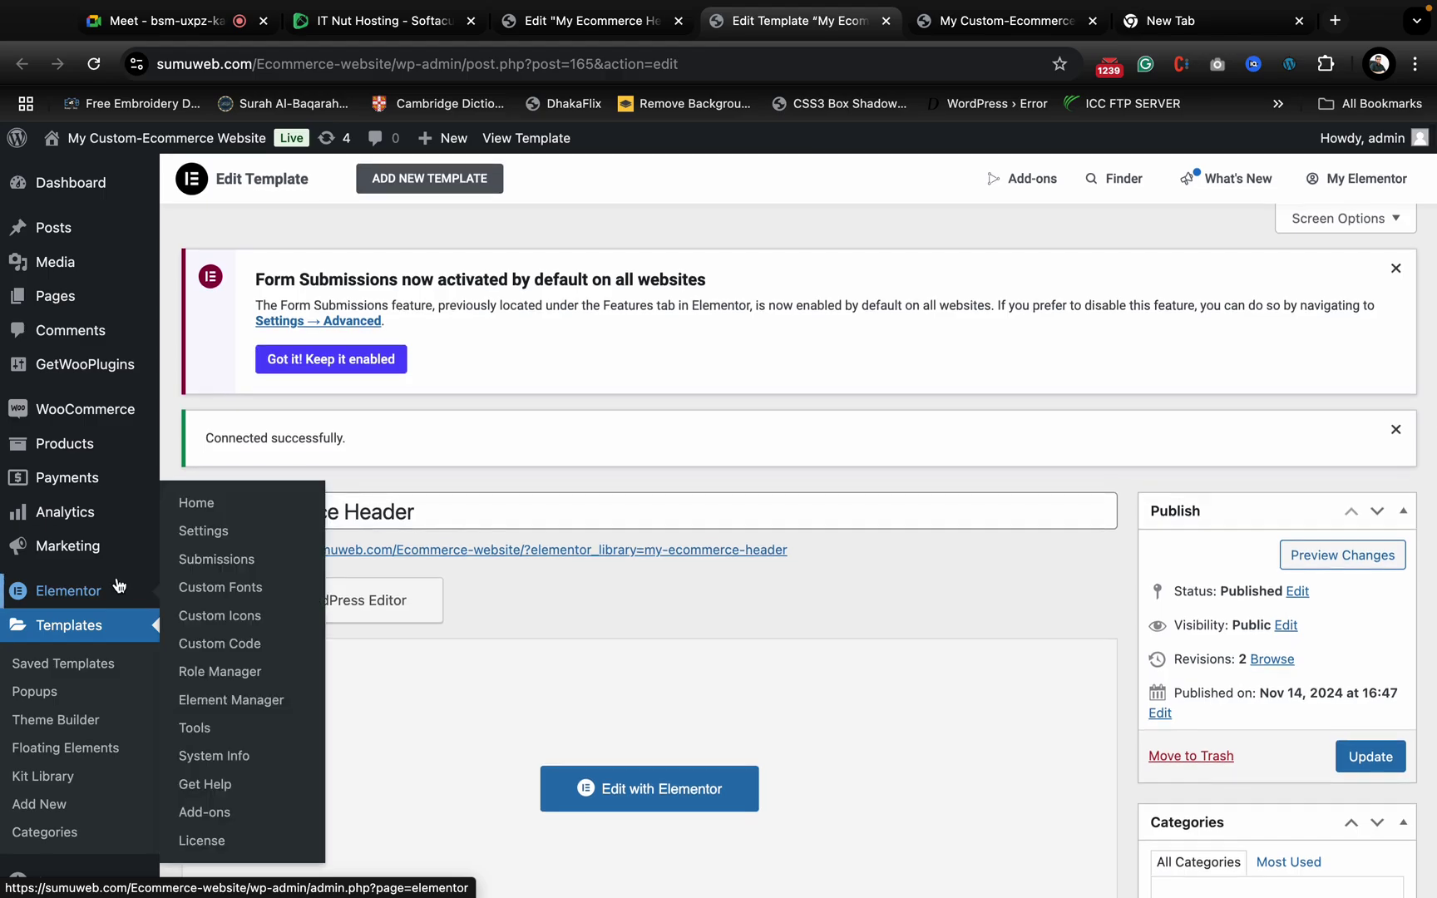
scroll(64, 478, down, 2)
mouse_move(97, 491)
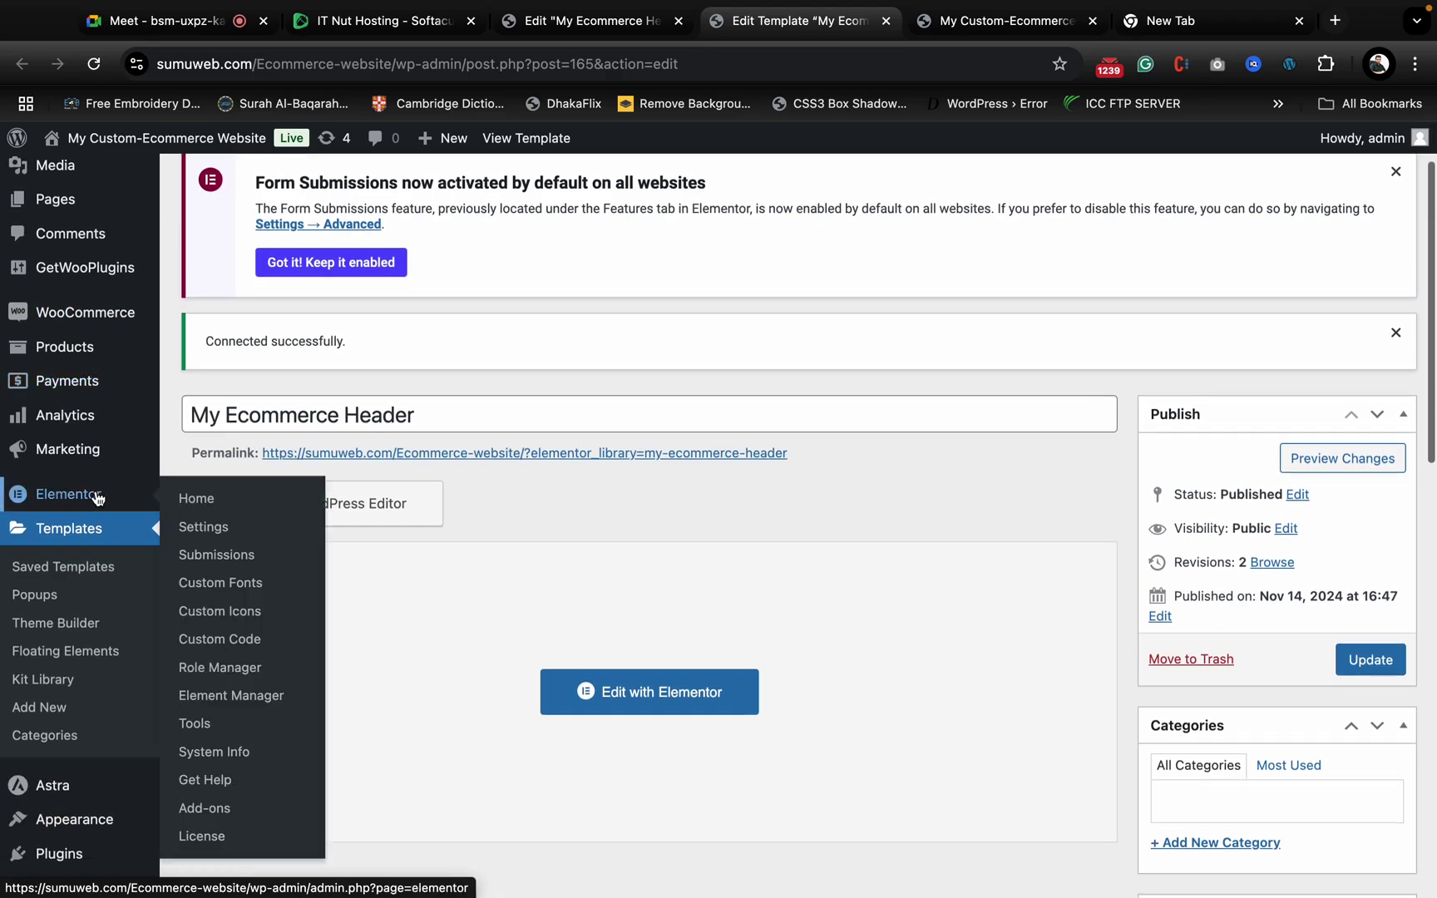
scroll(97, 823, down, 3)
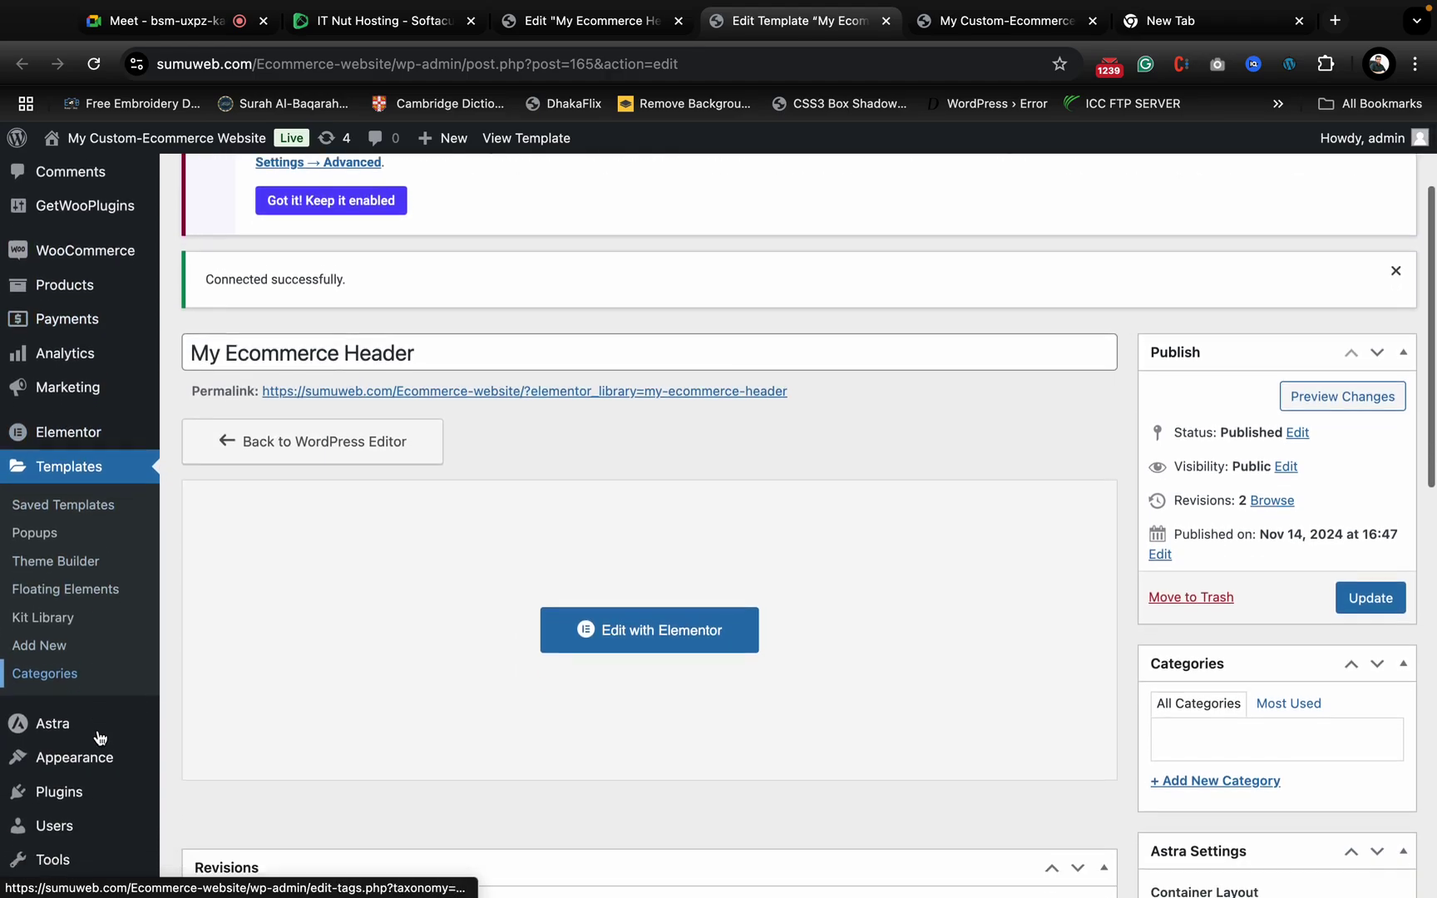
scroll(76, 856, down, 3)
mouse_move(83, 702)
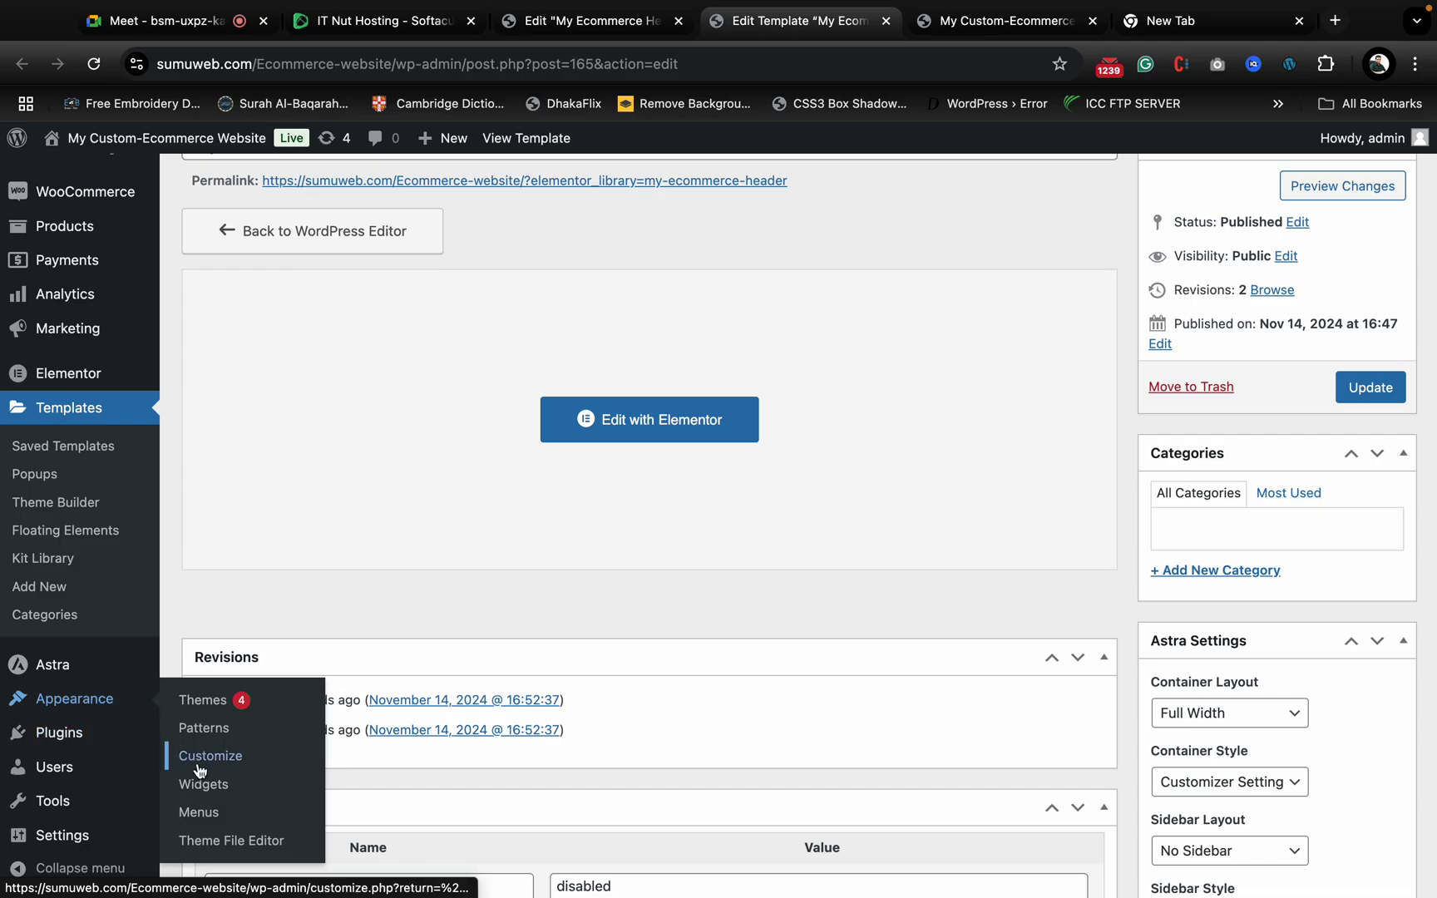
click(198, 811)
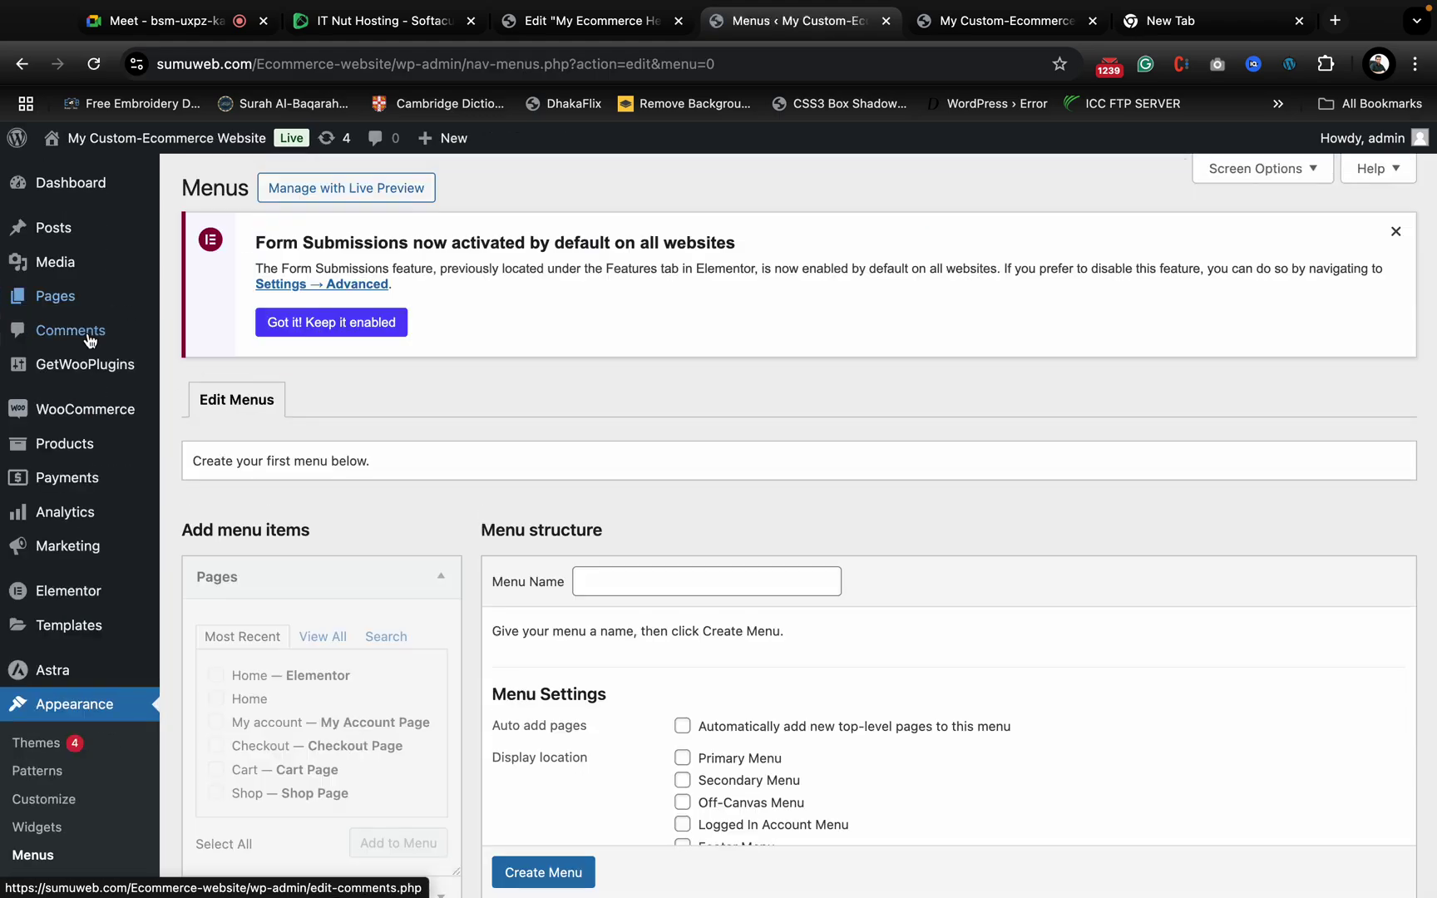
- Open a blank new page in the block editor and leave it for the list of all pages
mouse_move(91, 298)
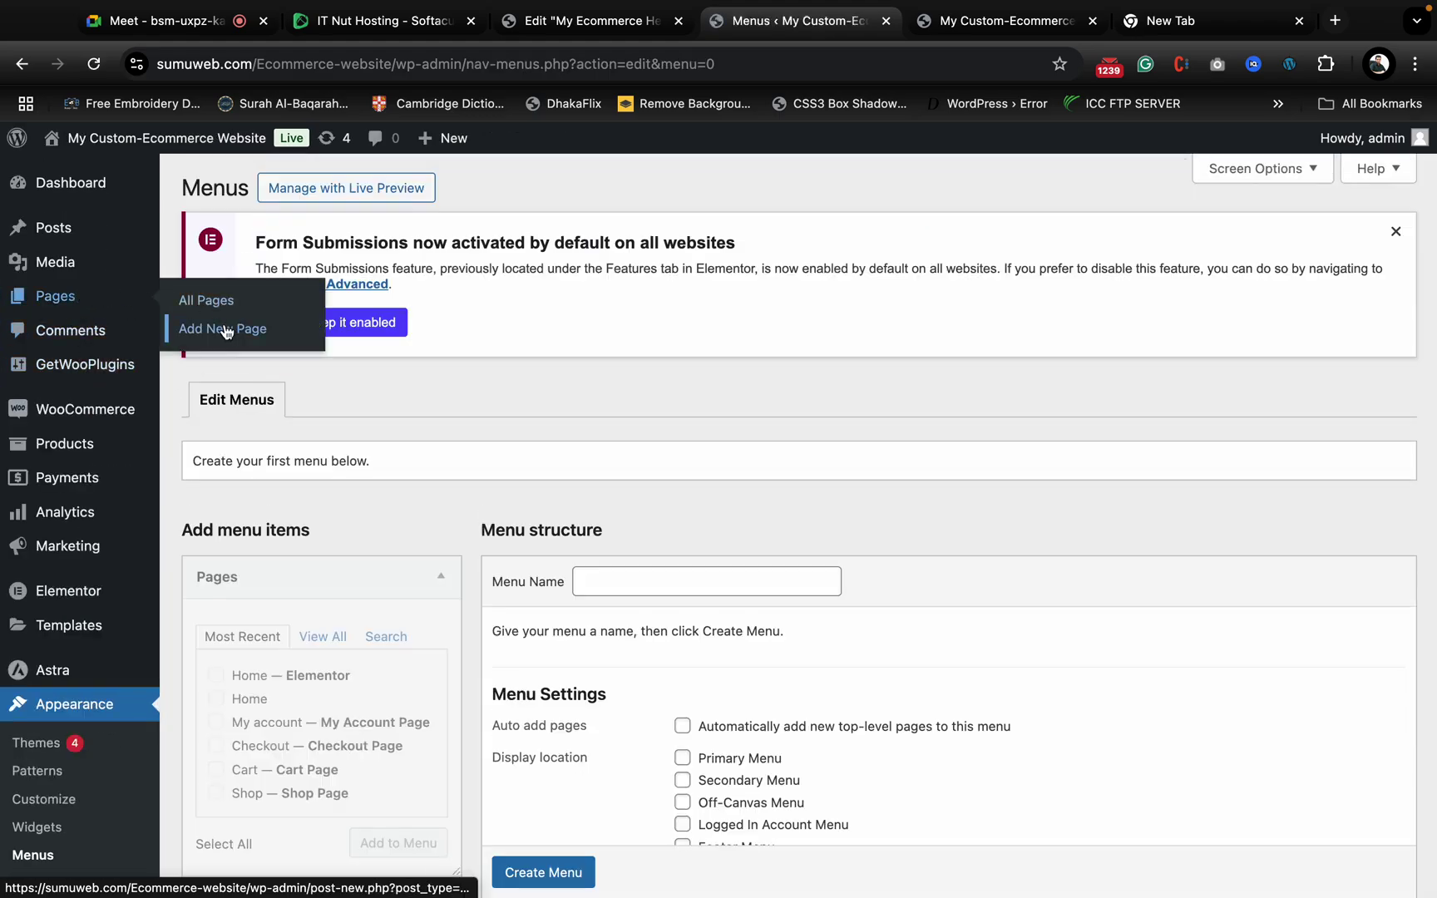
click(182, 329)
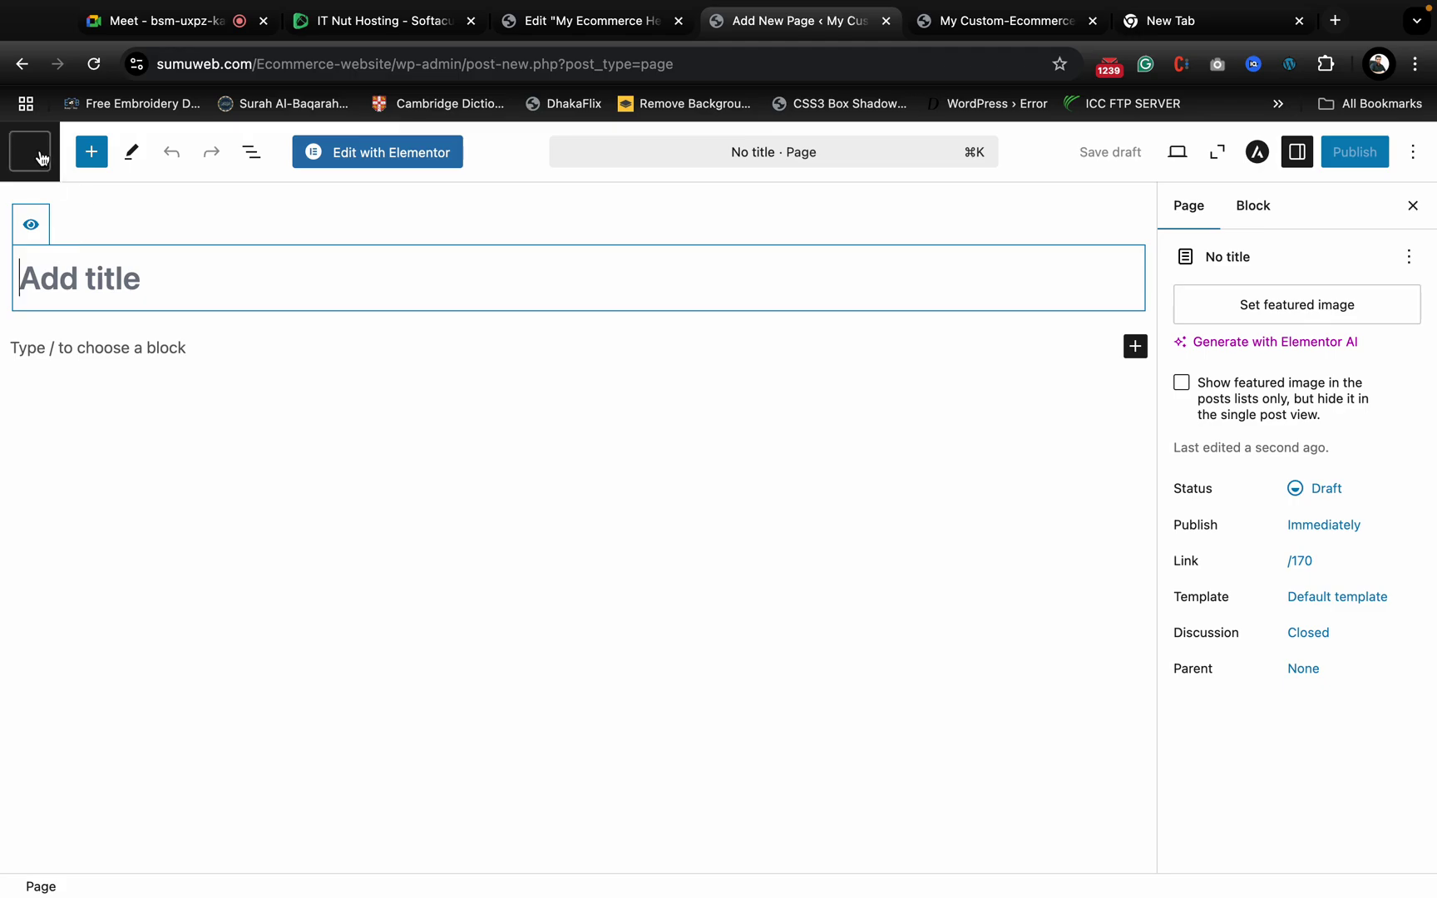
click(40, 158)
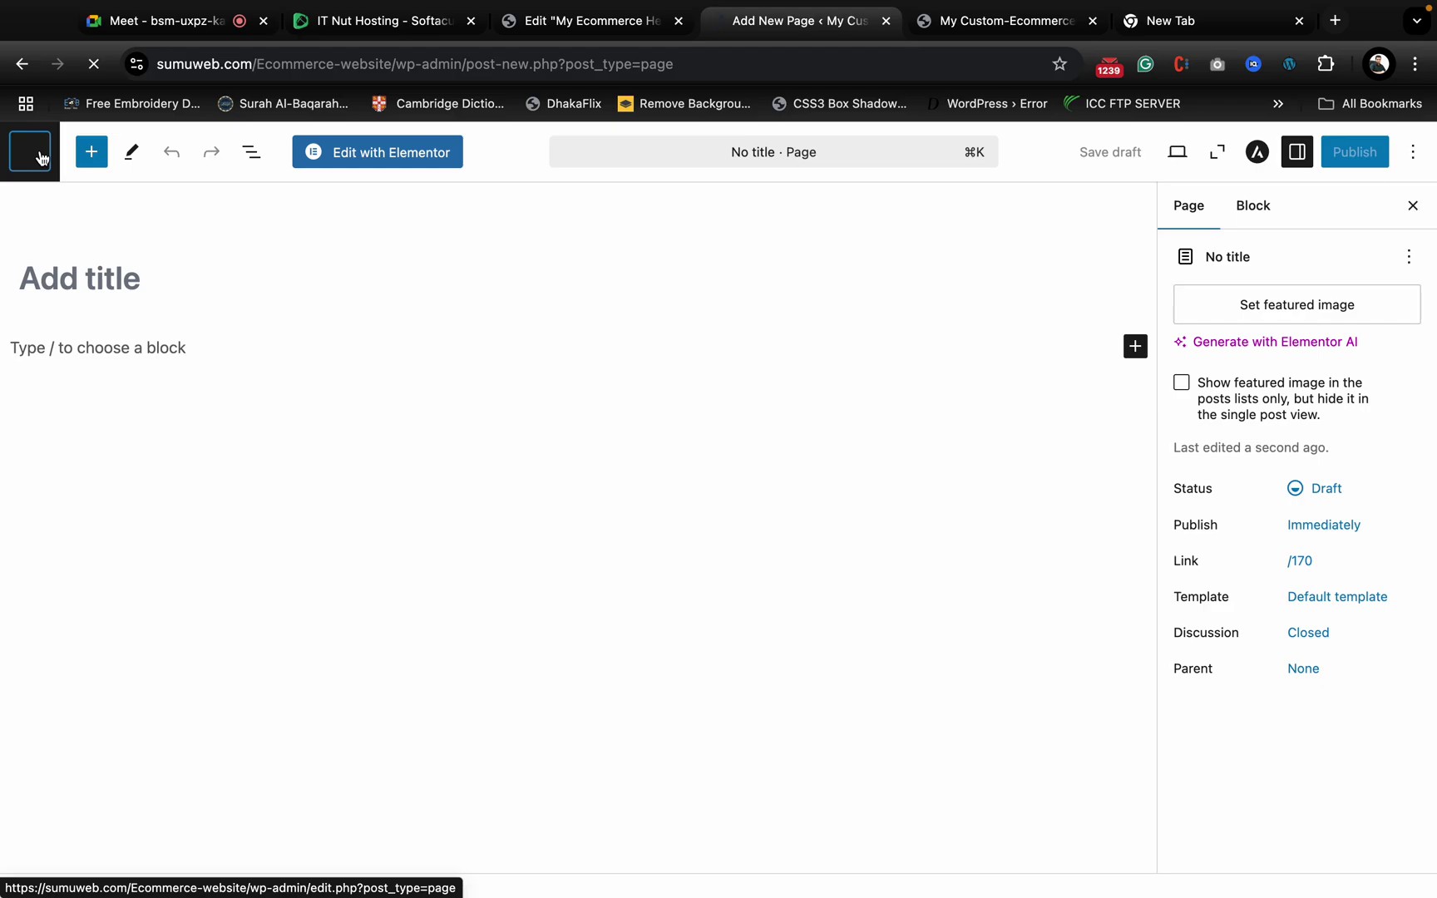
click(39, 156)
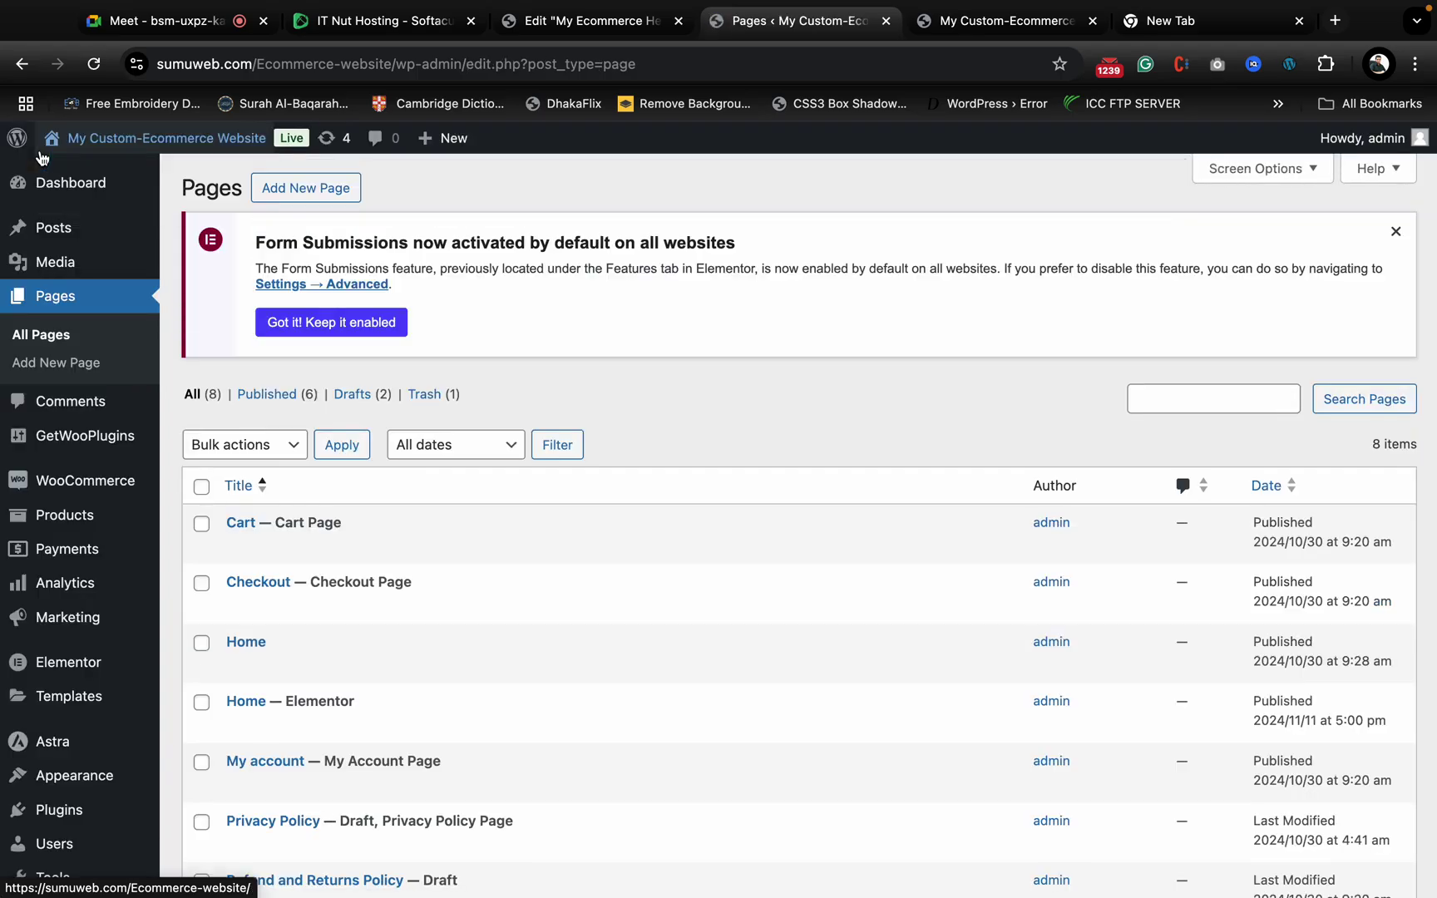
- View the plain Home page and the Elementor-built Home page in separate browser tabs and compare their addresses and content
scroll(398, 656, down, 3)
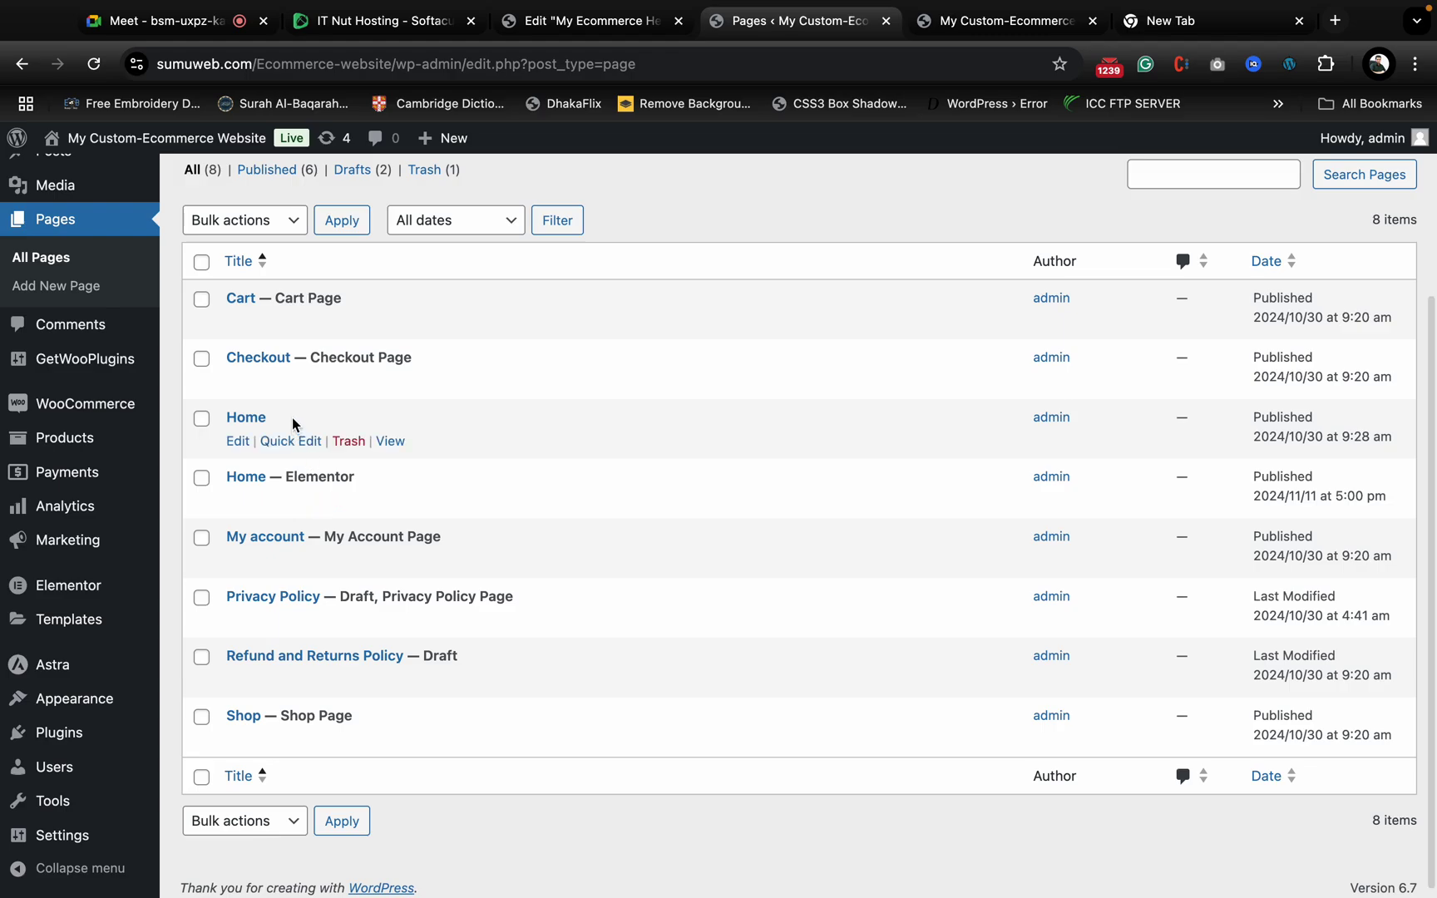
super+click(391, 441)
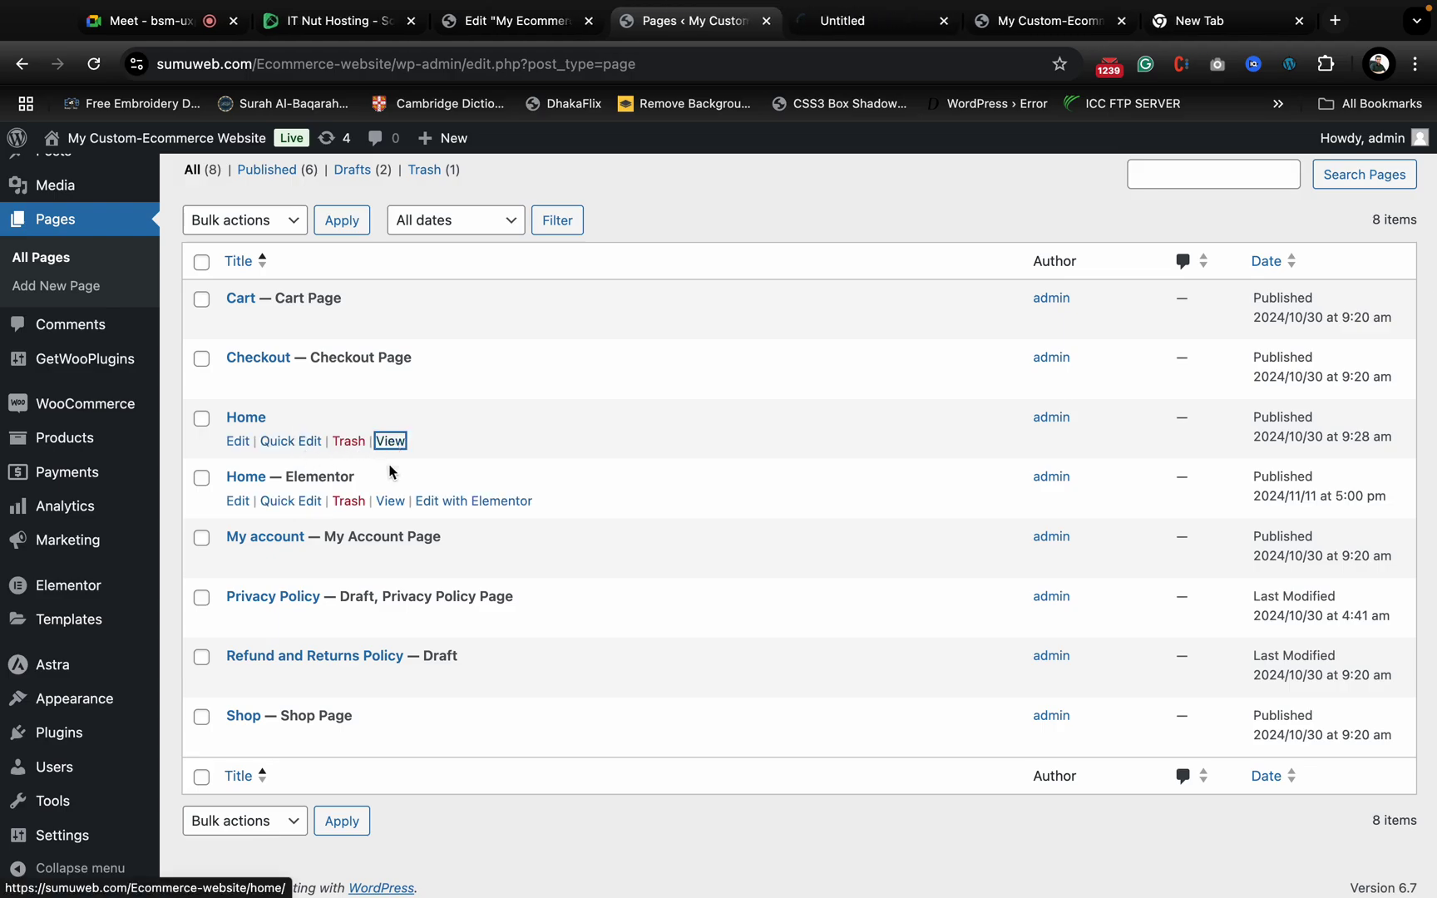
super+click(390, 501)
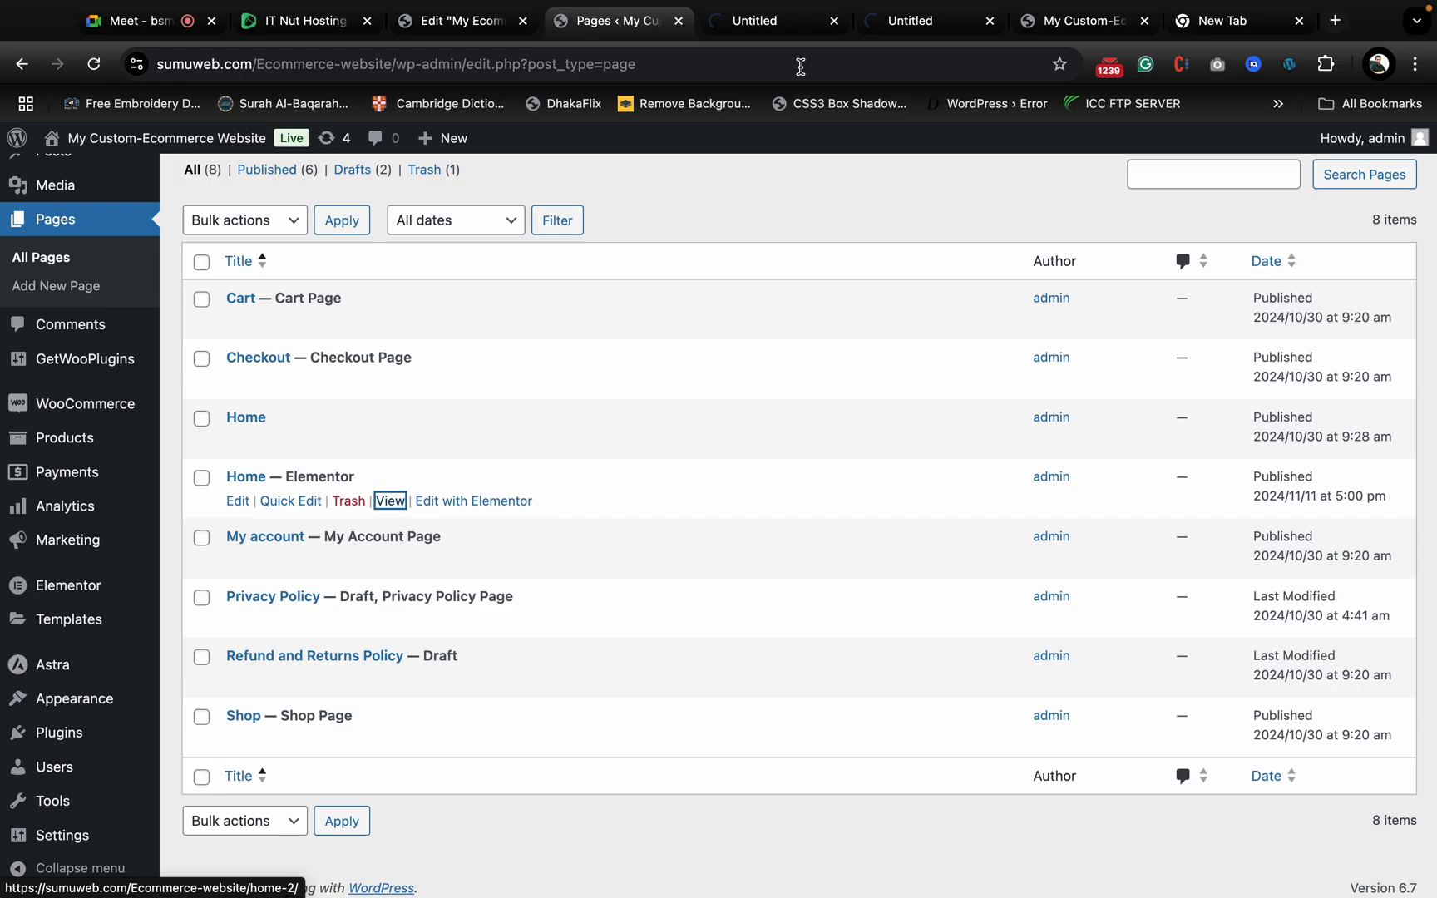
click(784, 20)
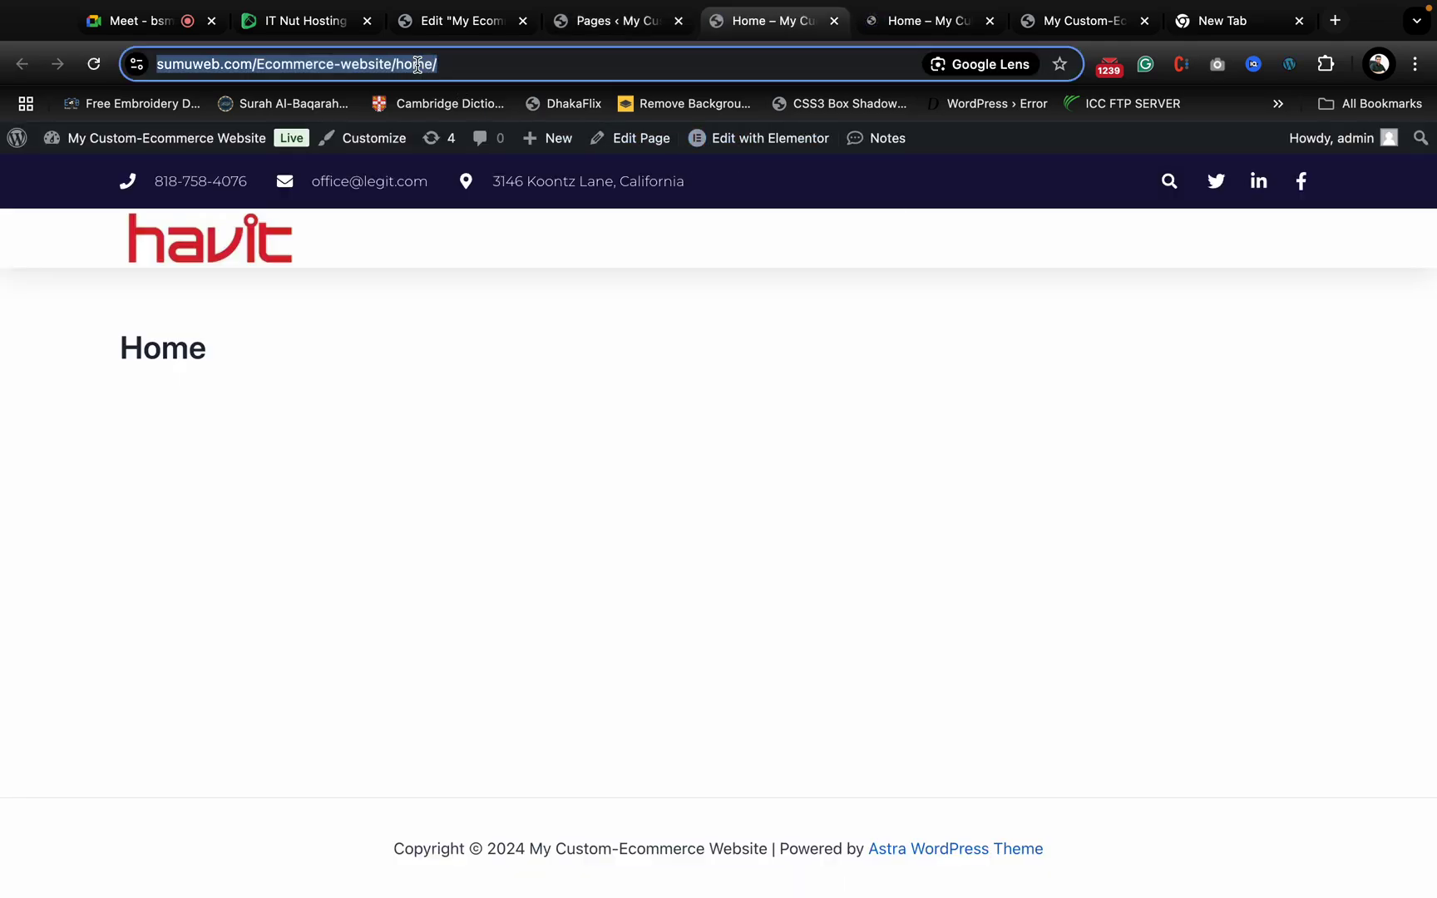
double_click(418, 64)
mouse_move(636, 12)
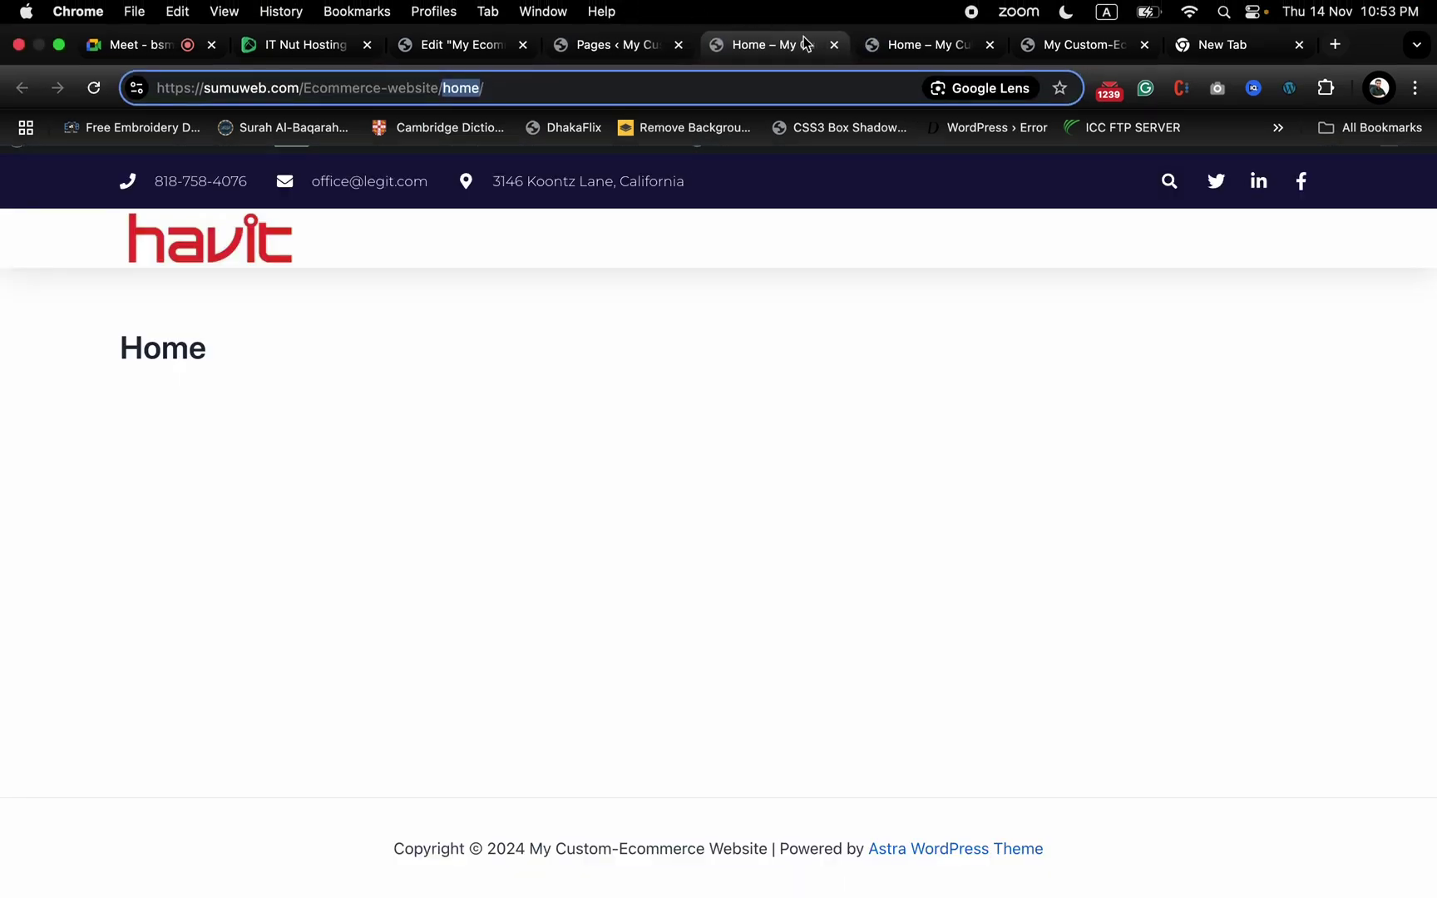
click(909, 45)
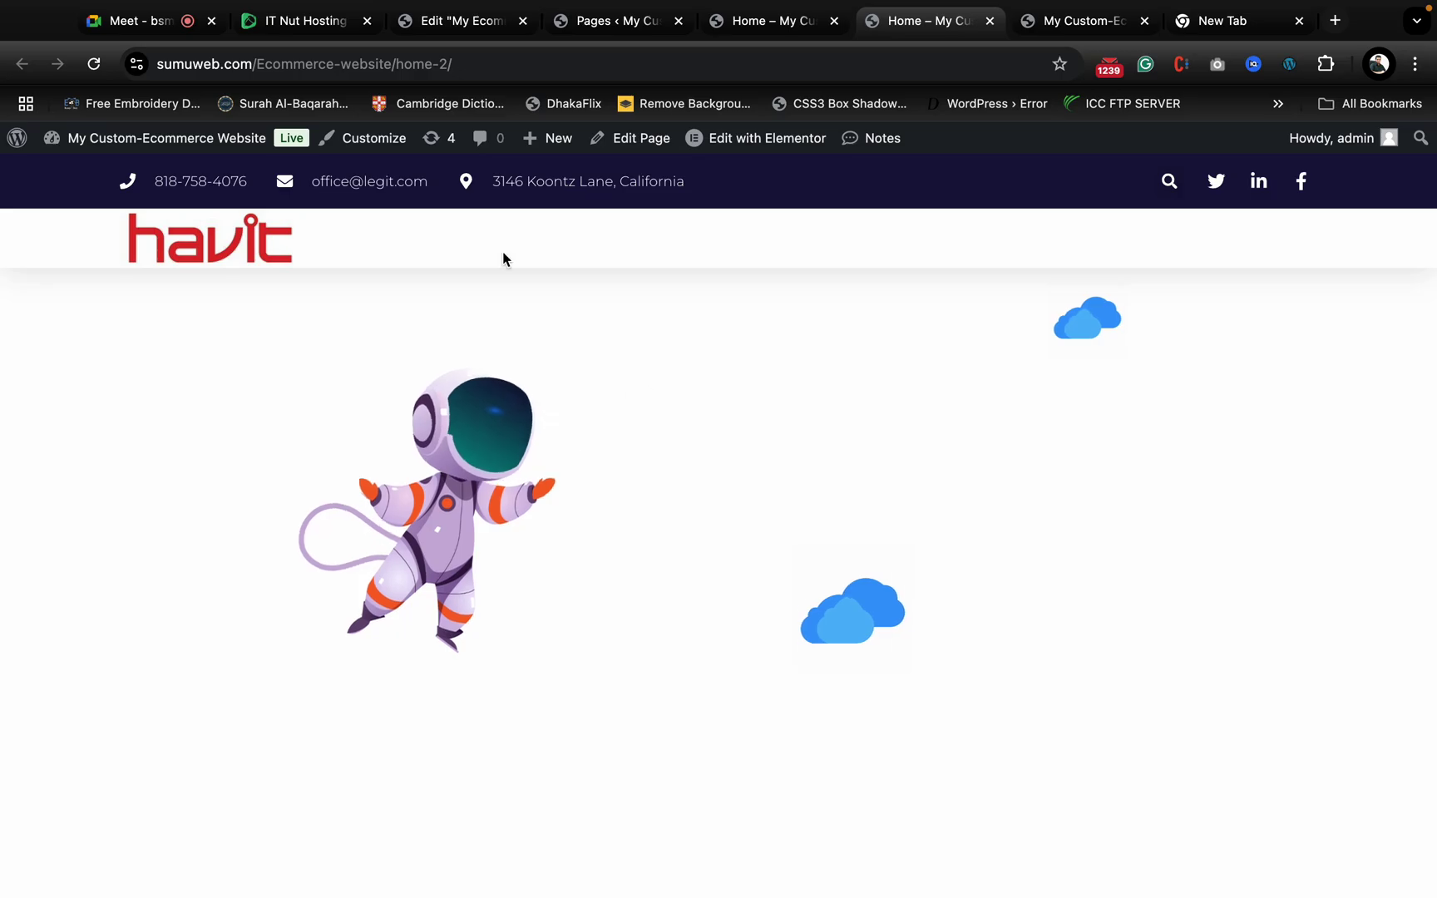
click(755, 22)
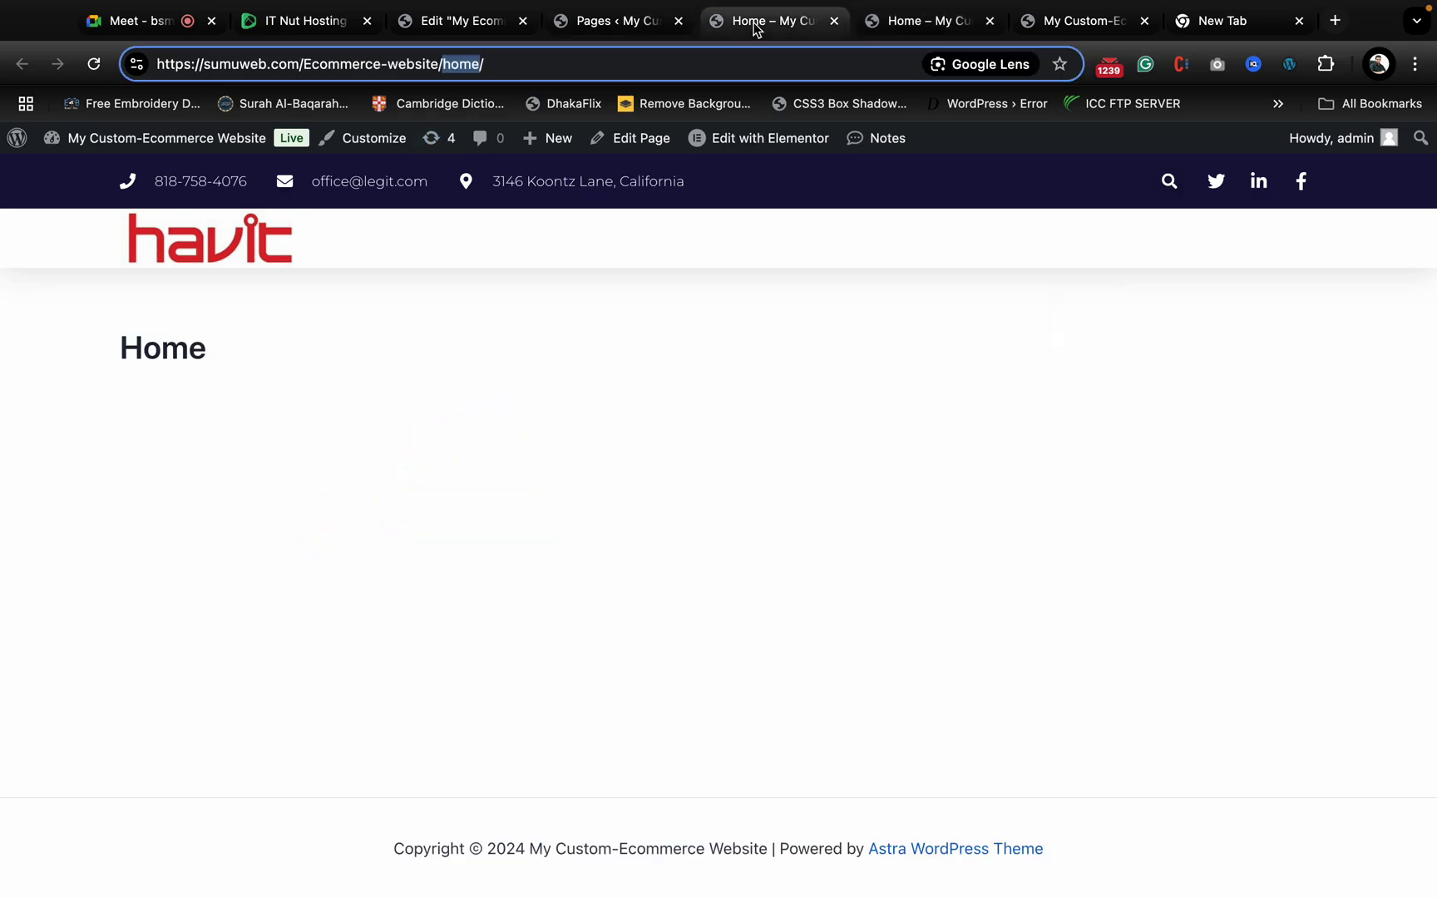
- Recheck the plain Home page in another tab and move the duplicate Home page marked Elementor to the trash
click(635, 16)
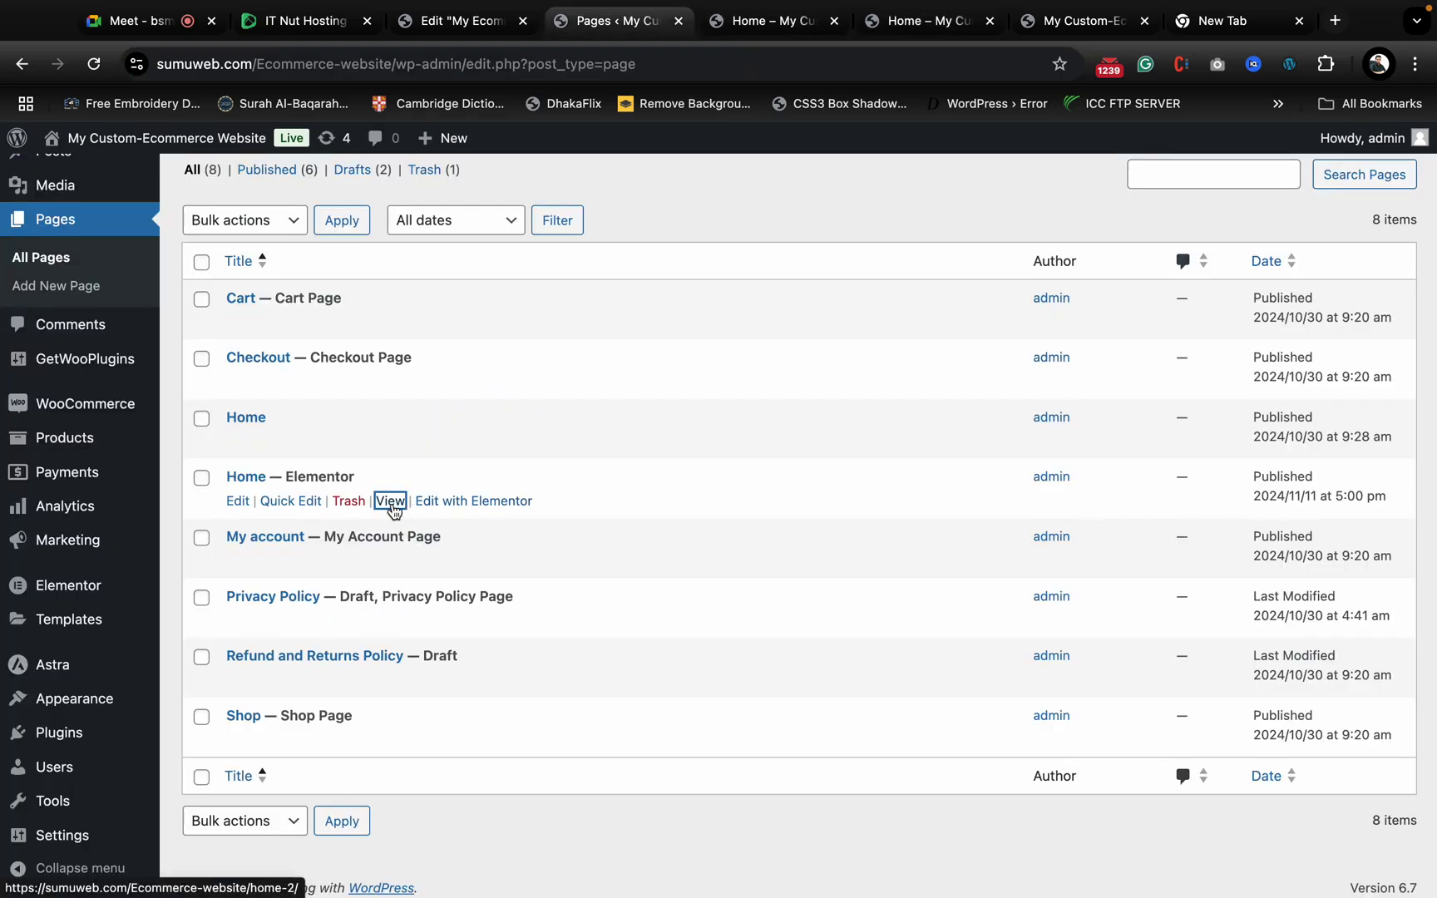
mouse_move(368, 436)
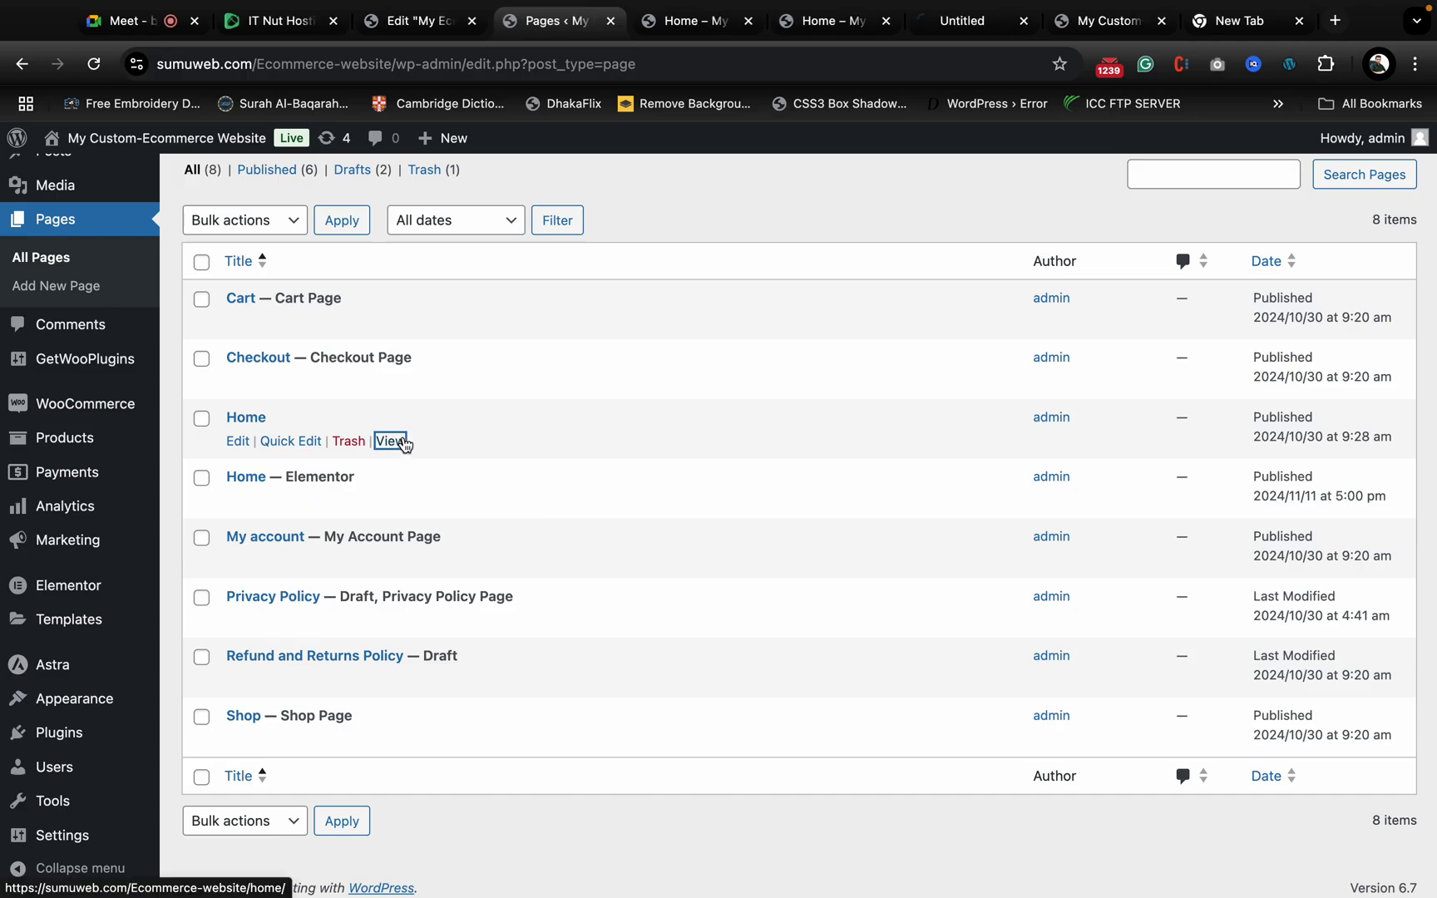
click(964, 20)
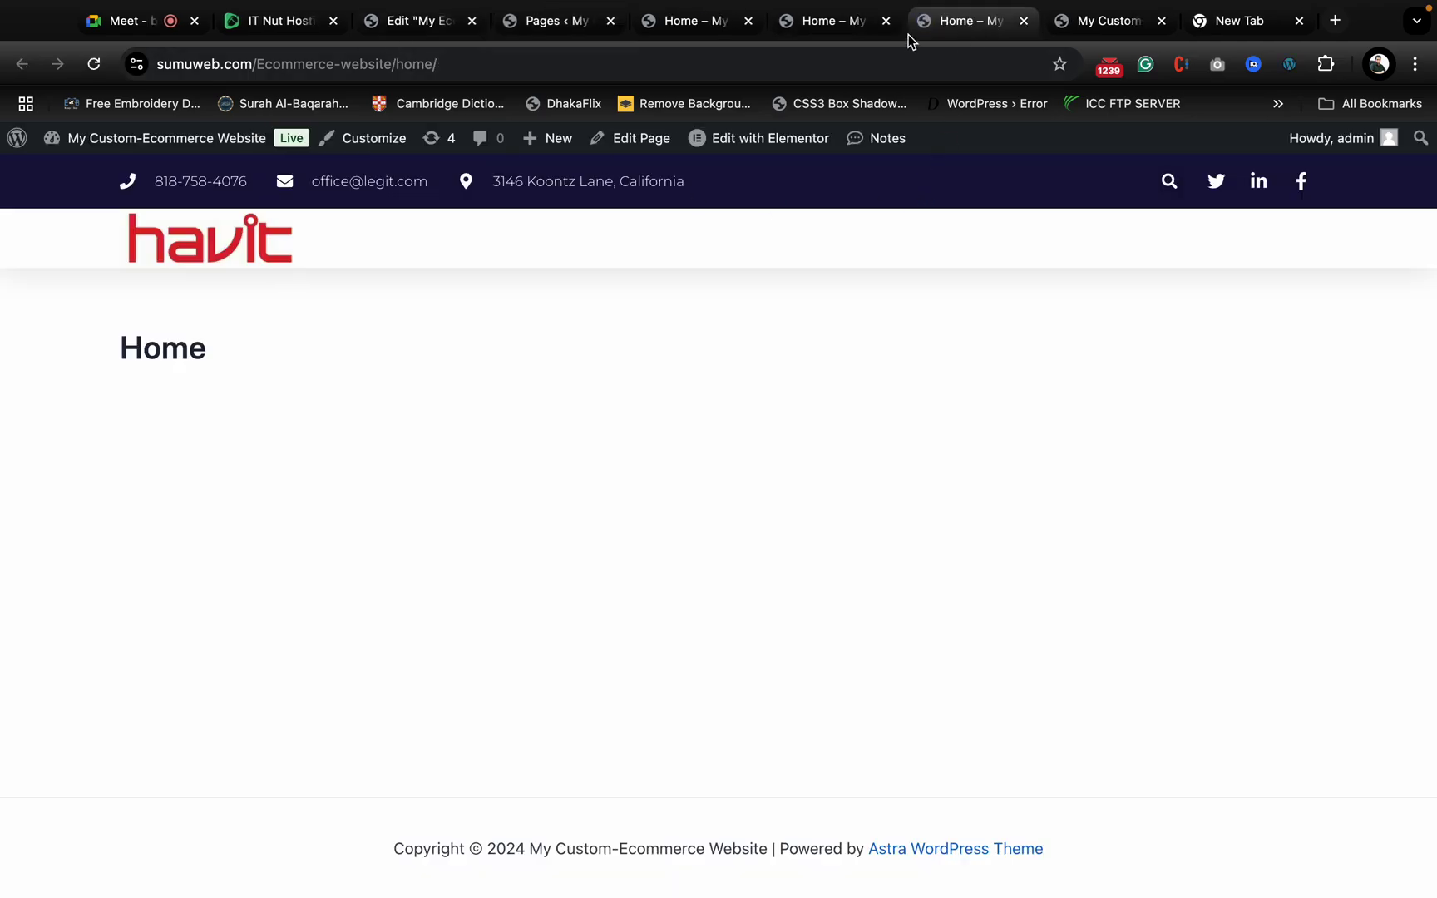
click(553, 18)
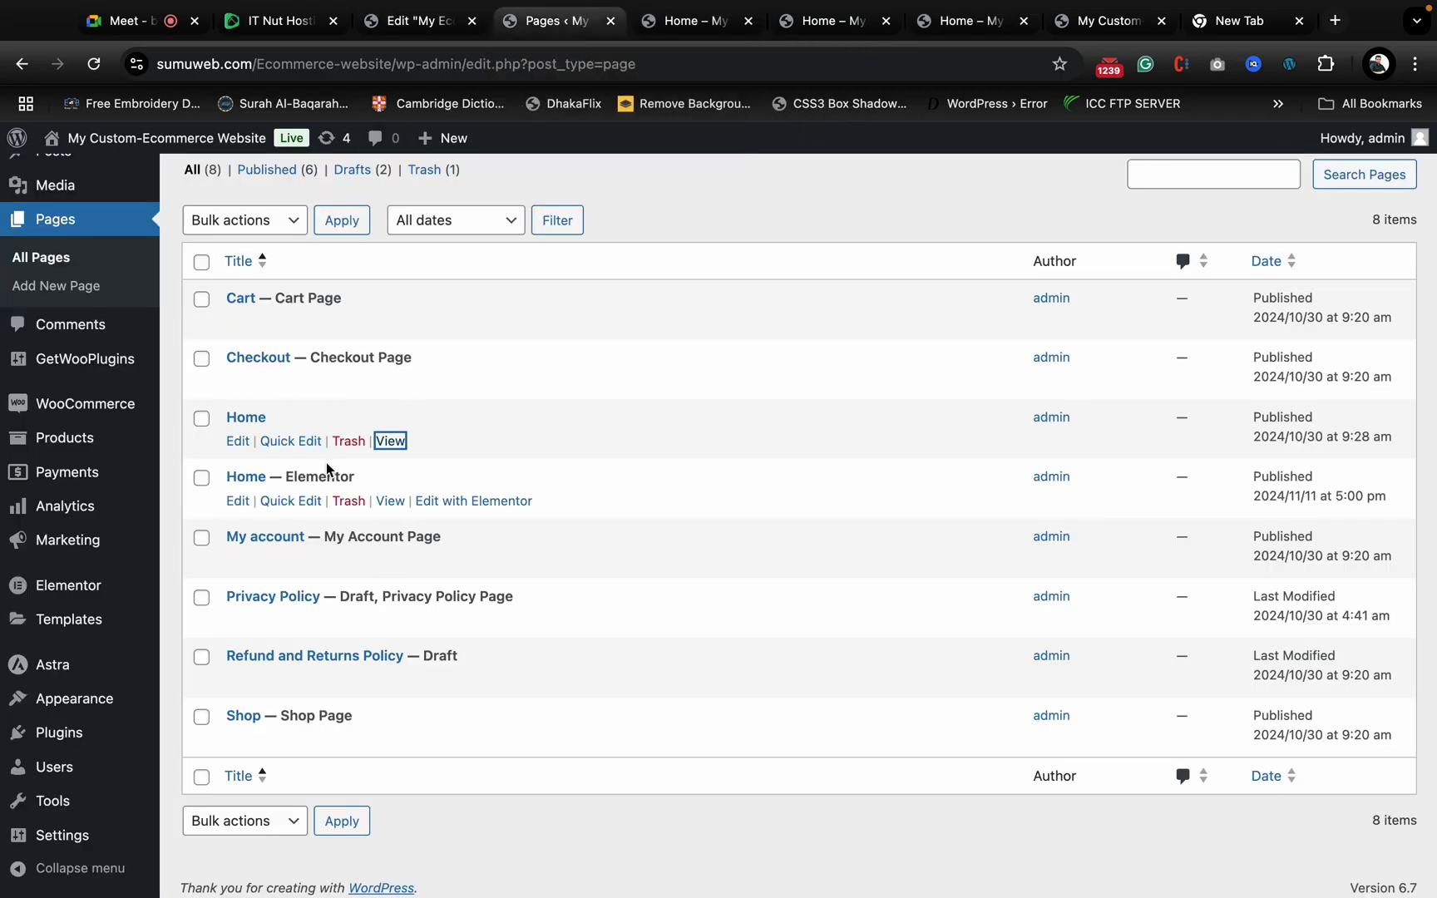
click(361, 502)
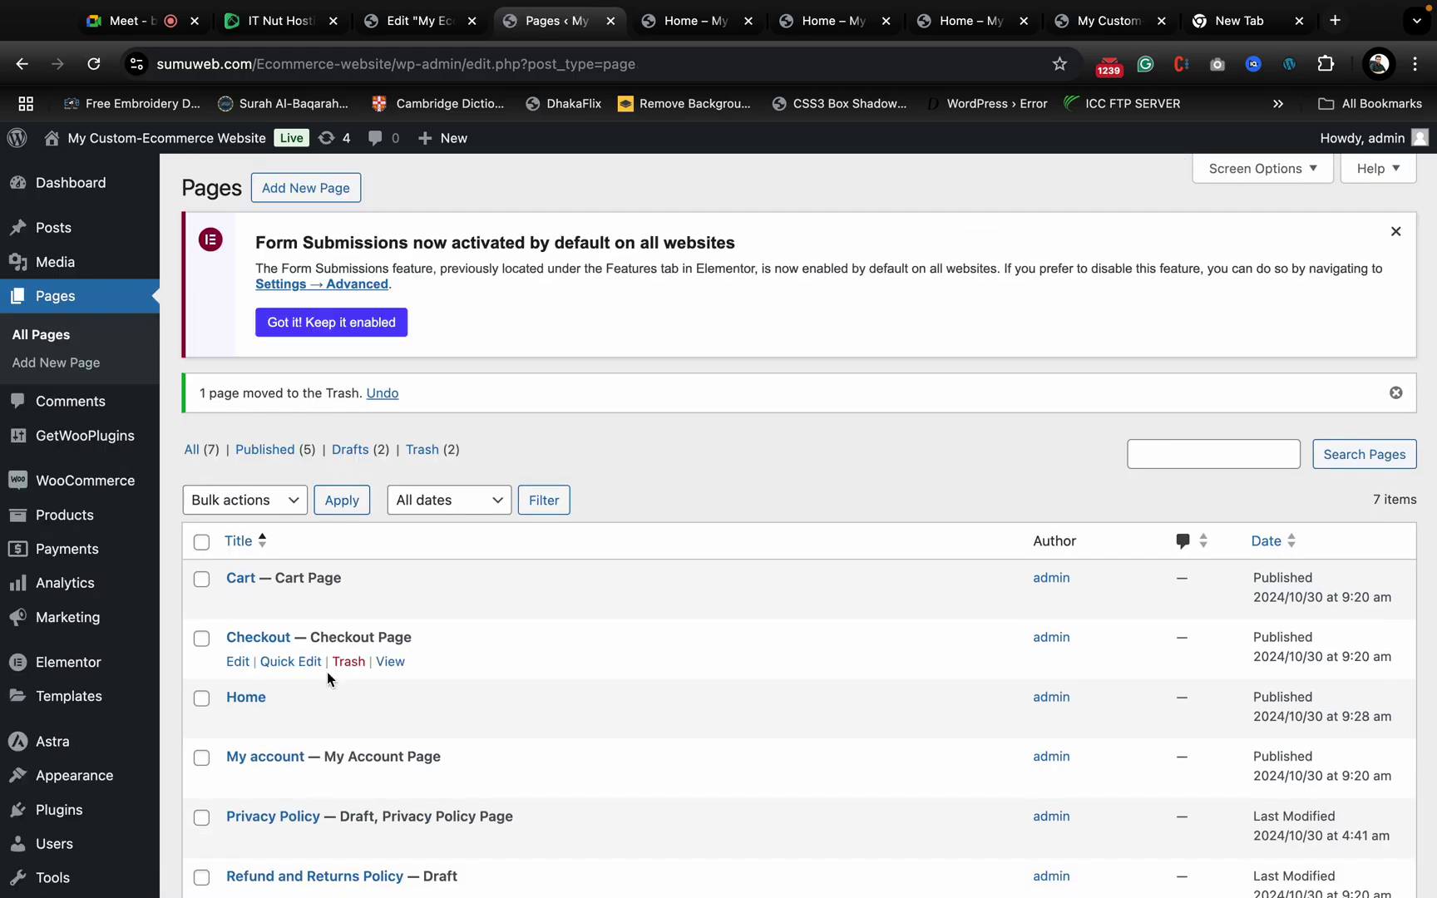
- Open the remaining Home page for editing and launch it in Elementor
scroll(328, 679, down, 2)
click(238, 632)
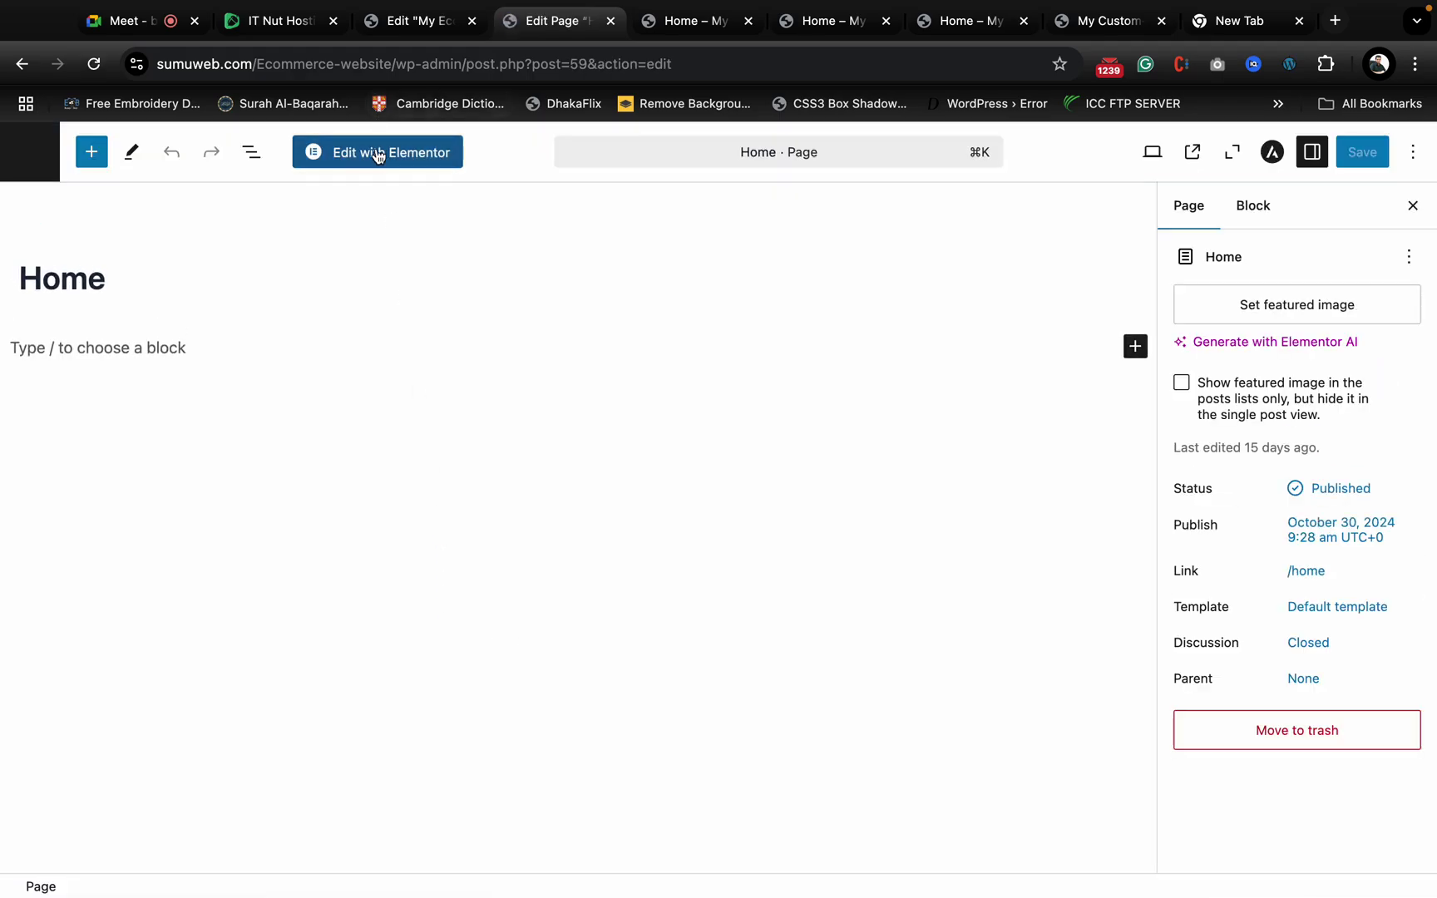
click(377, 154)
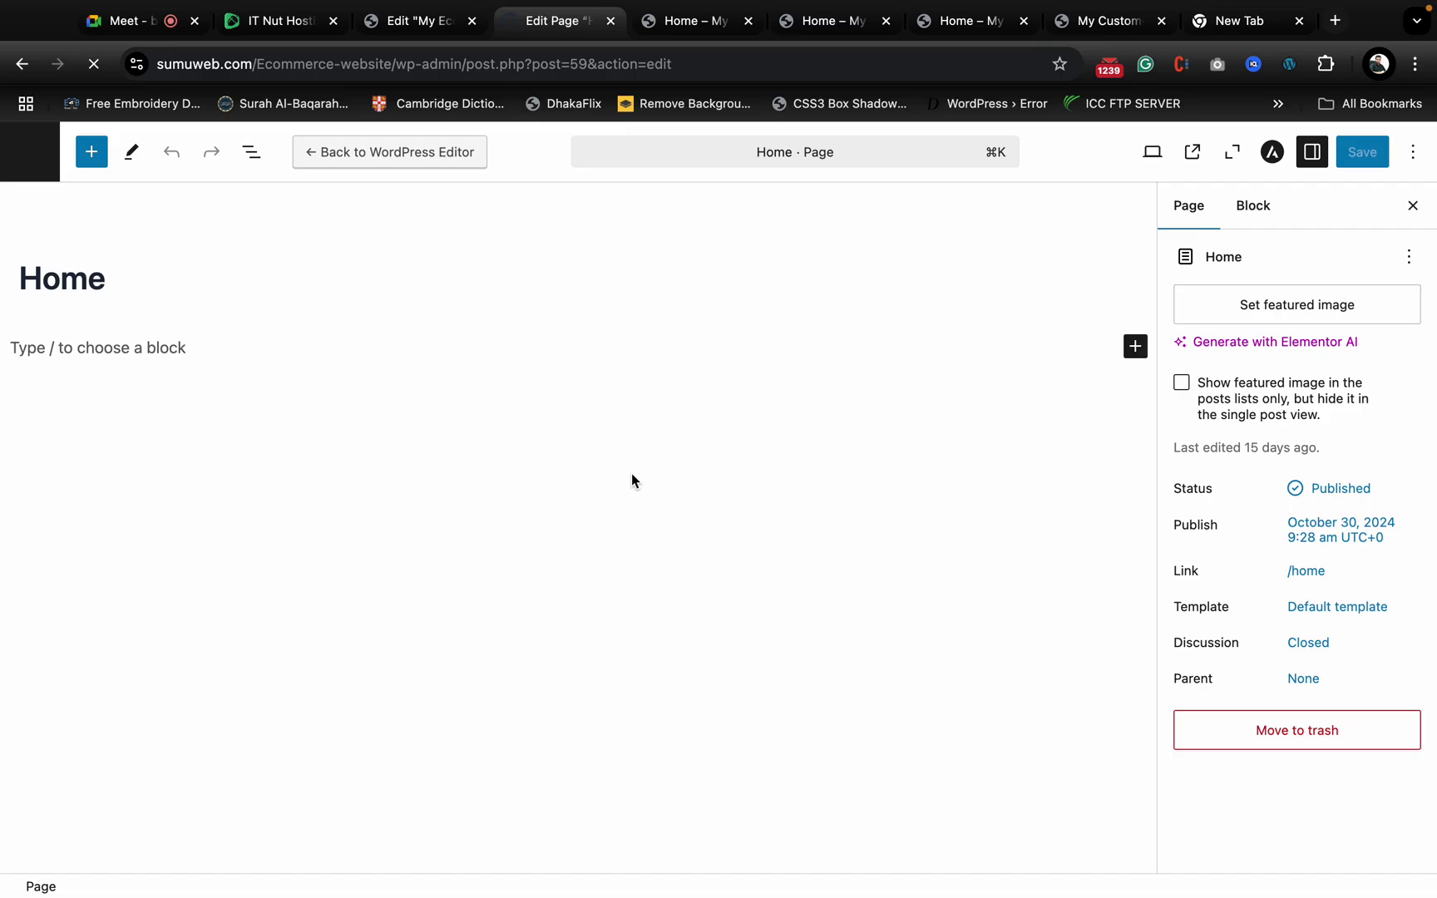
click(408, 25)
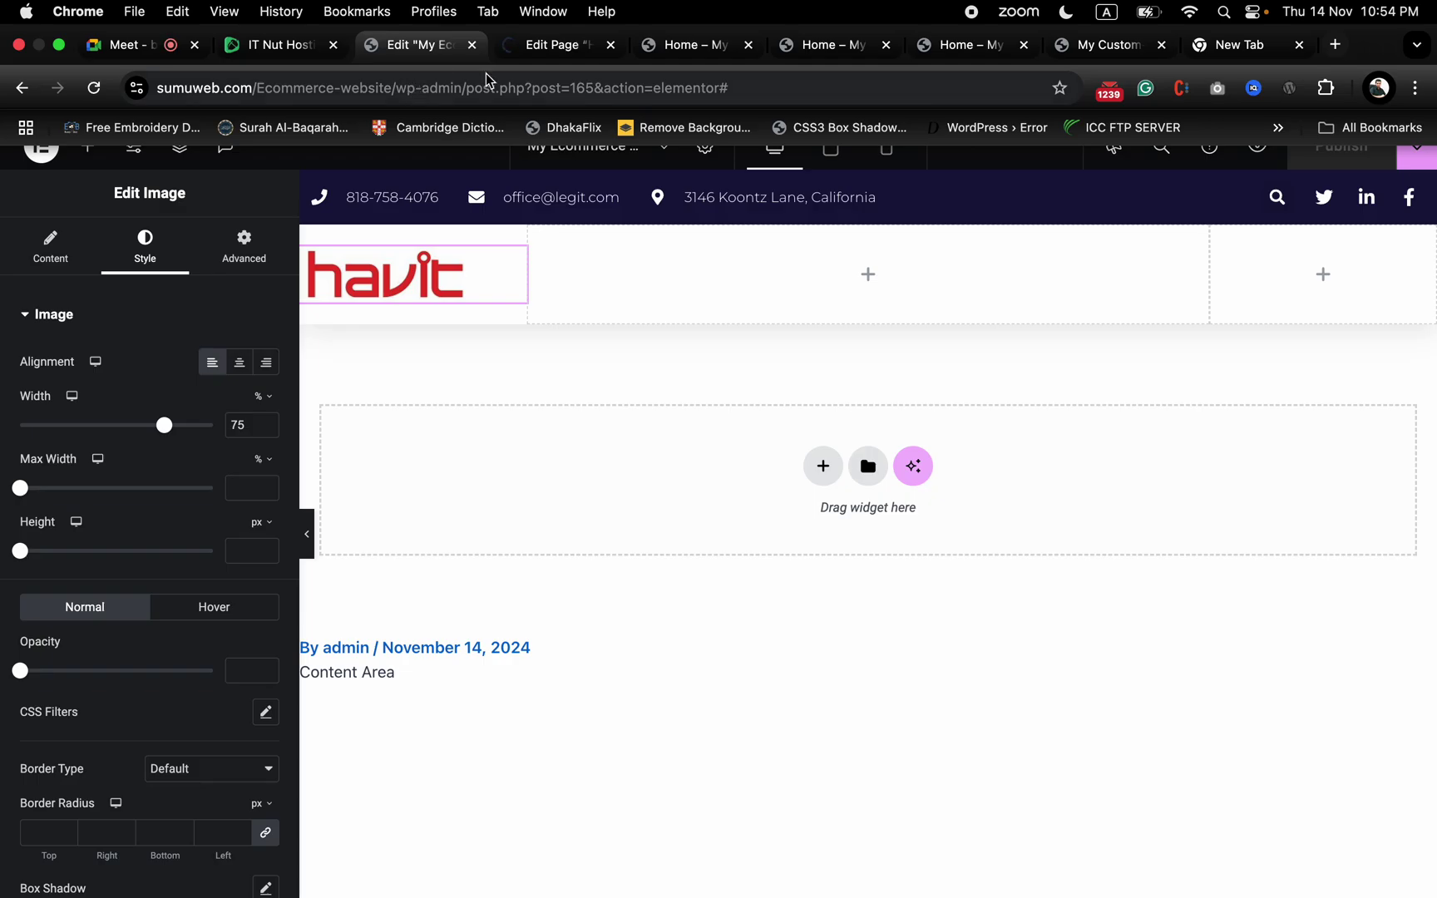
click(680, 46)
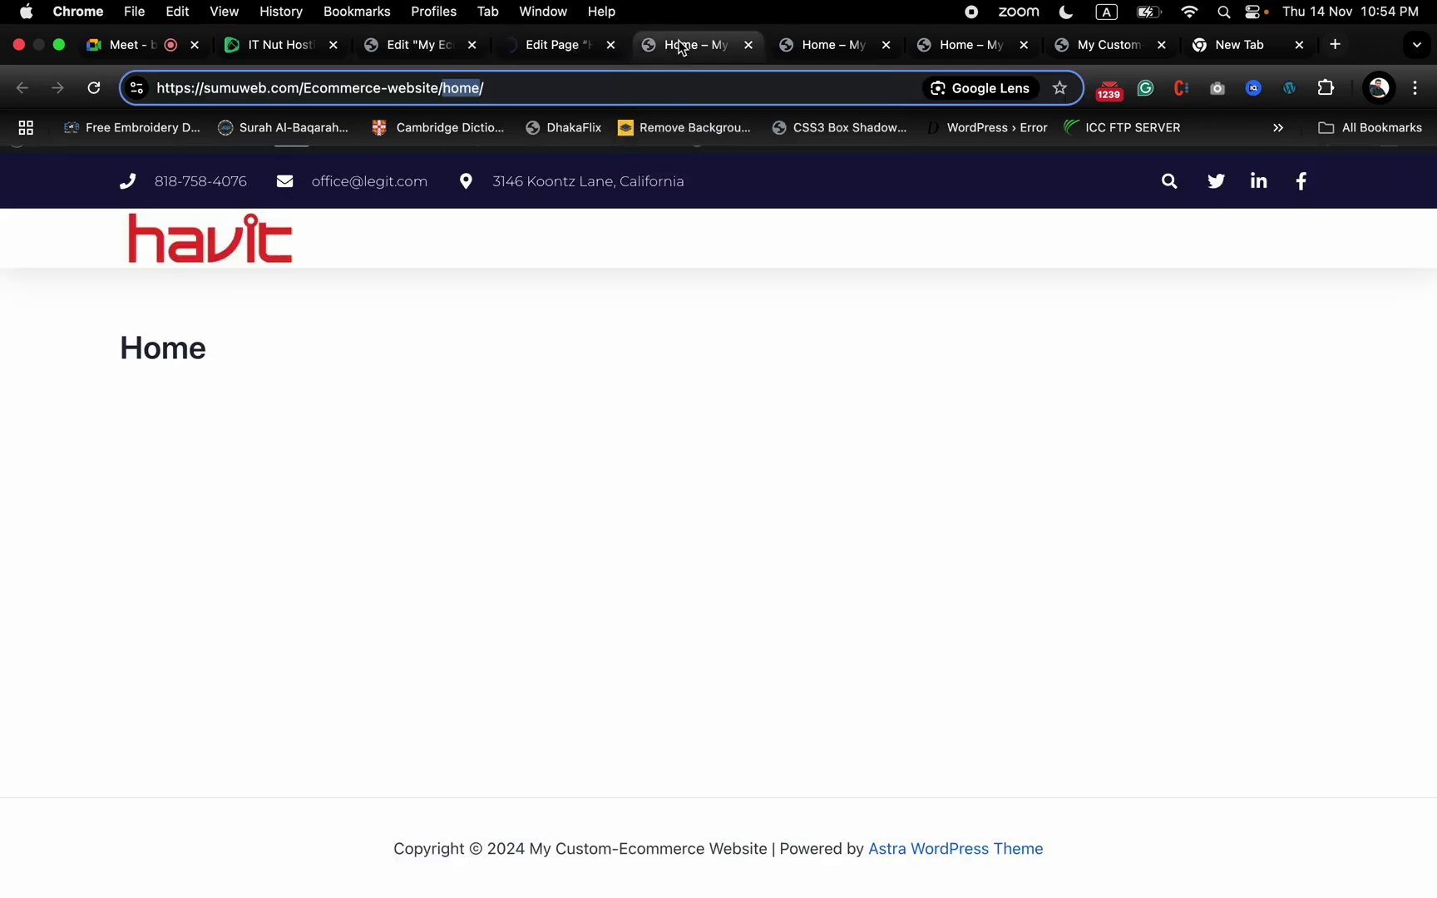
click(551, 50)
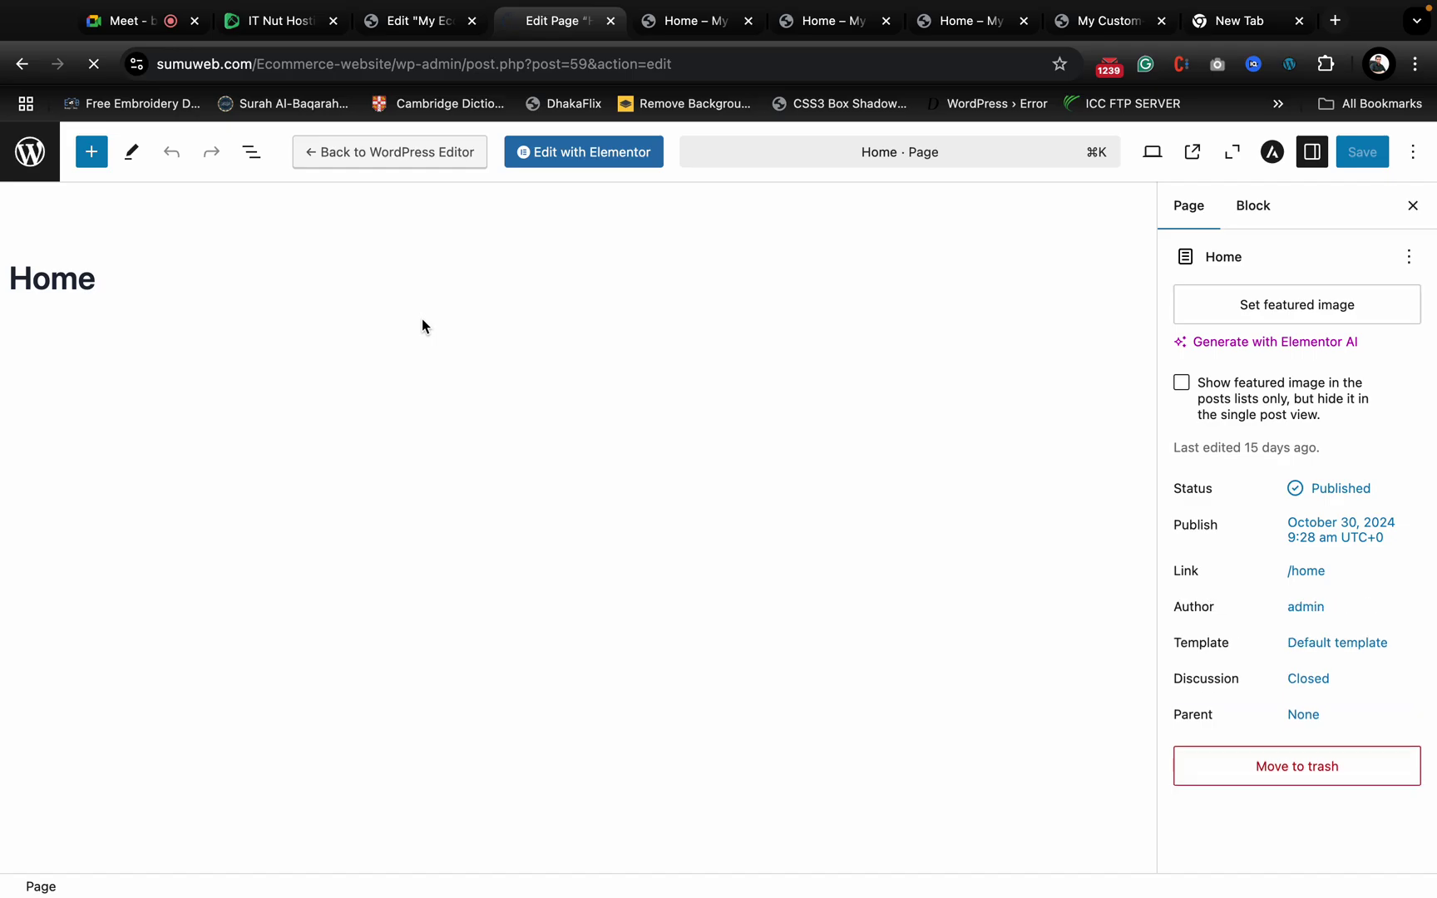
- Go from the Home page preview tab to the WordPress dashboard and open the site's menu management page
click(674, 19)
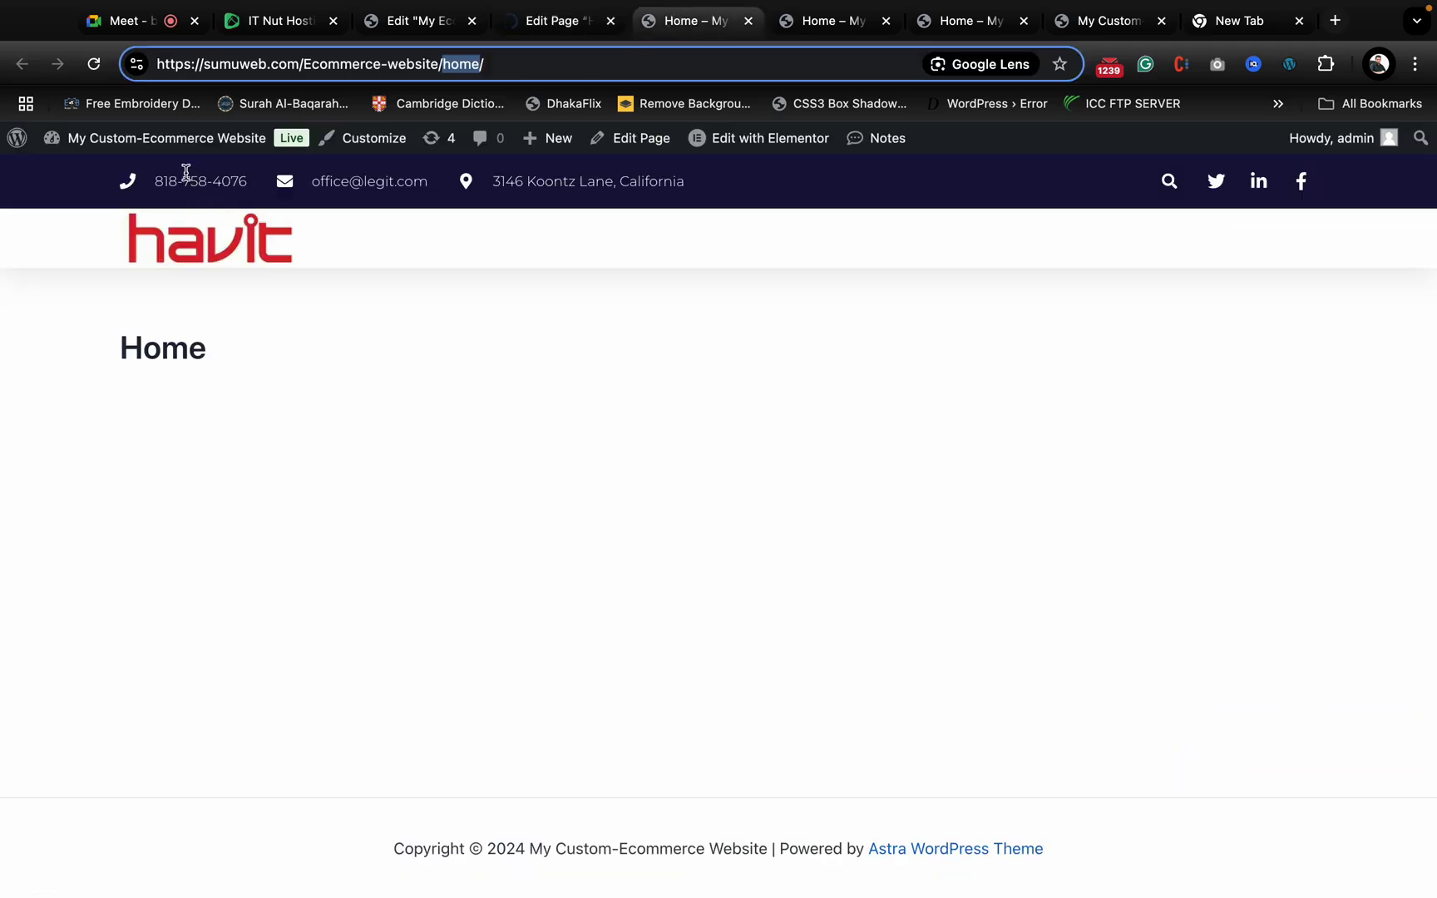
click(88, 175)
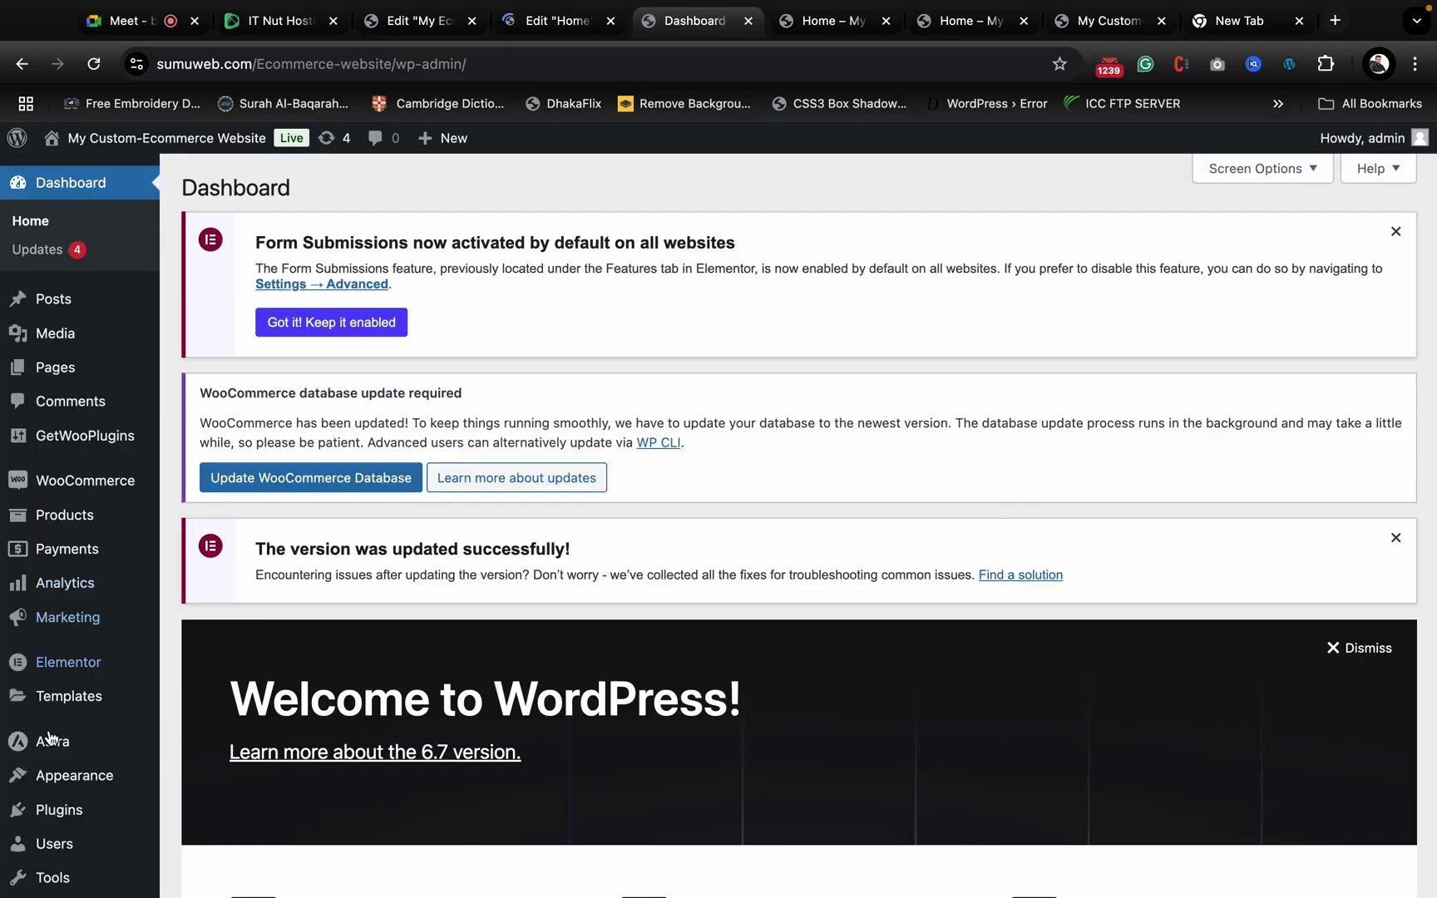
mouse_move(83, 775)
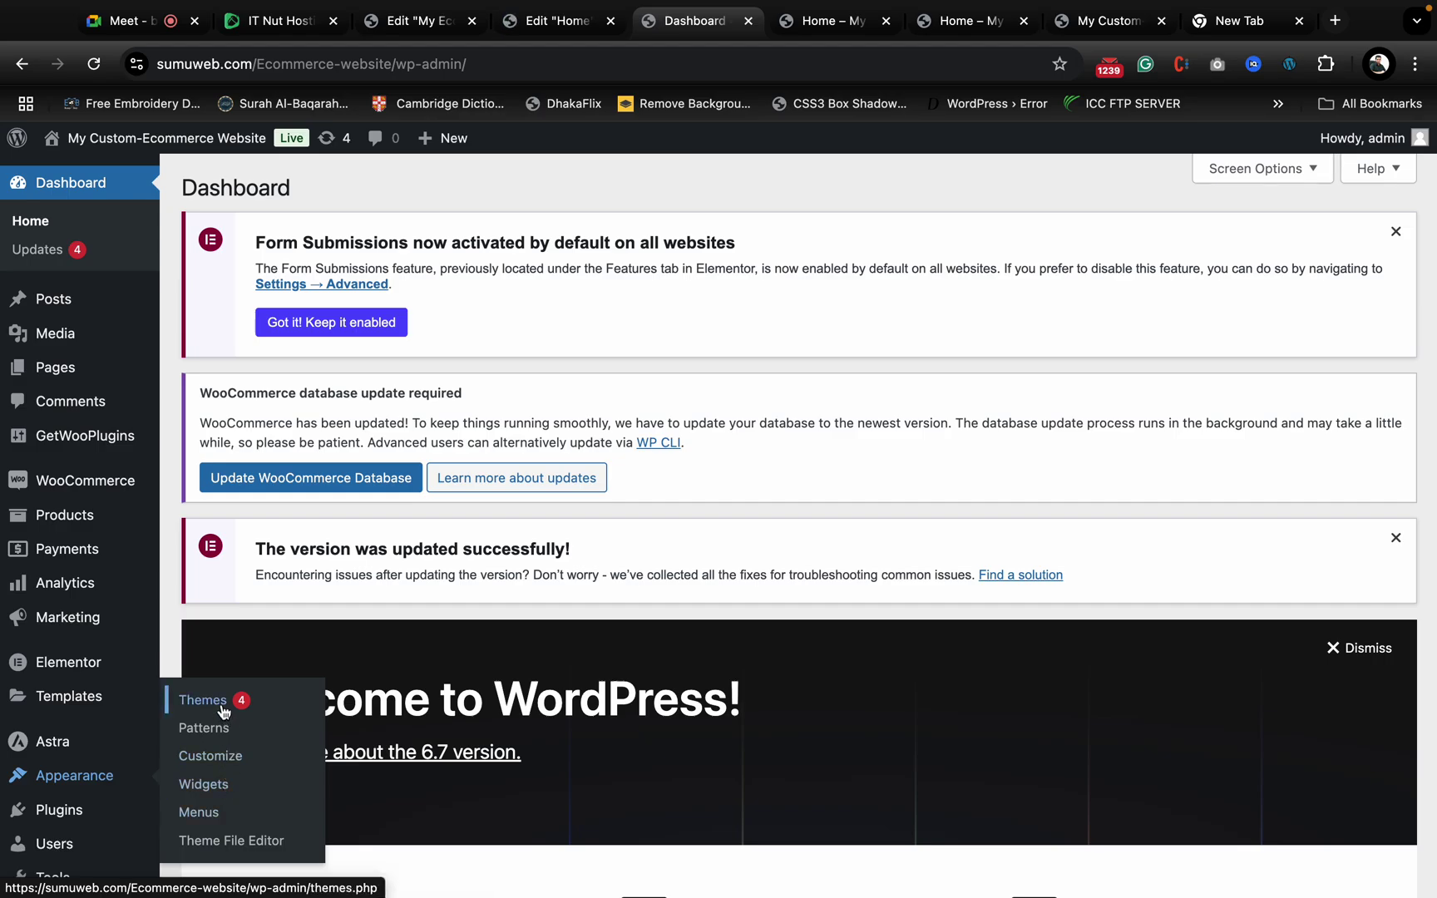
scroll(111, 798, down, 2)
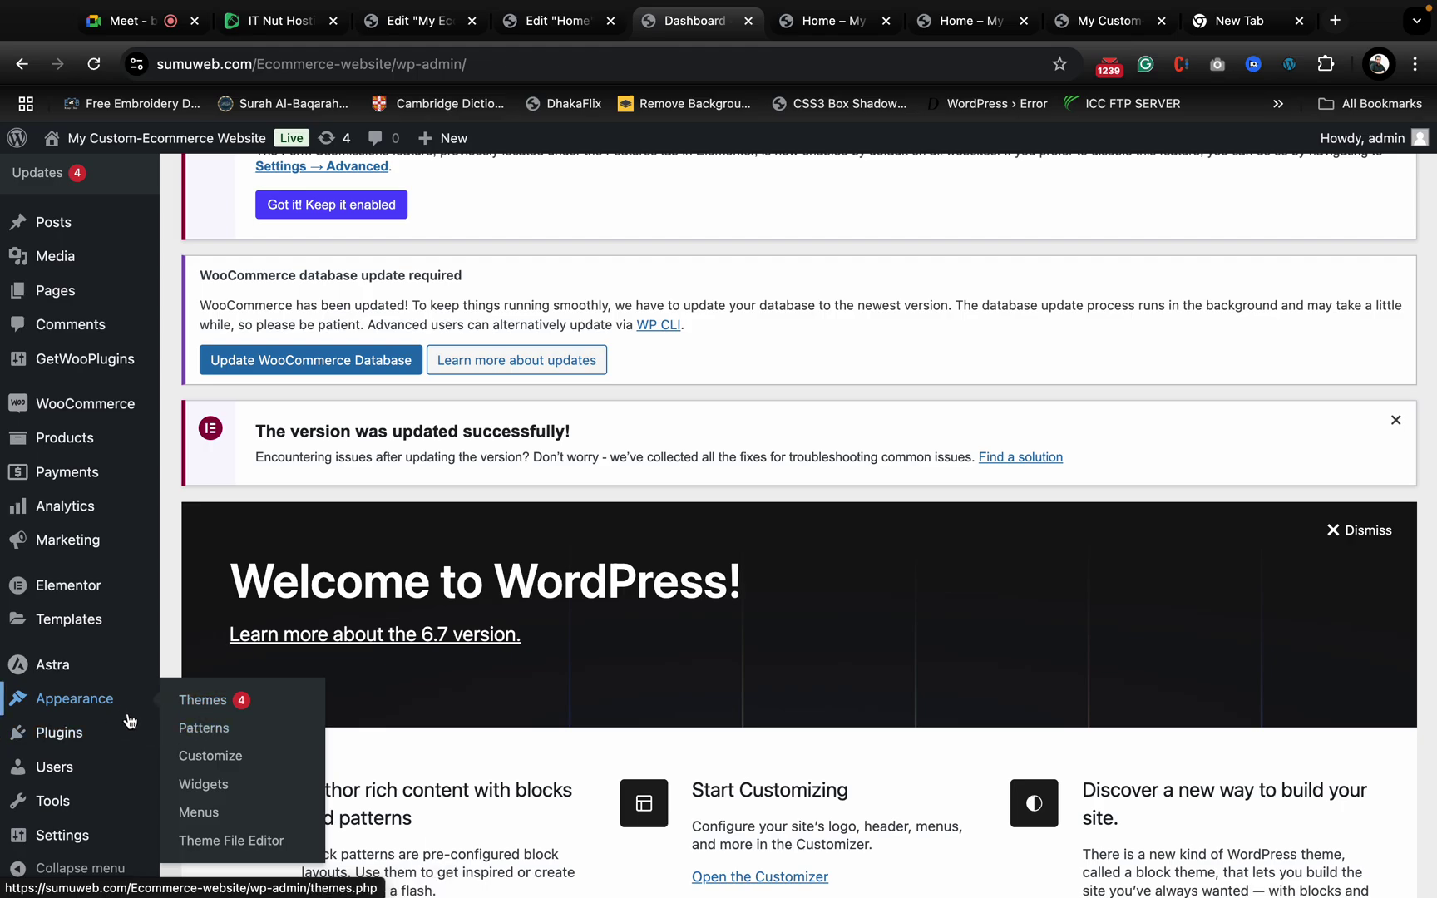
click(217, 810)
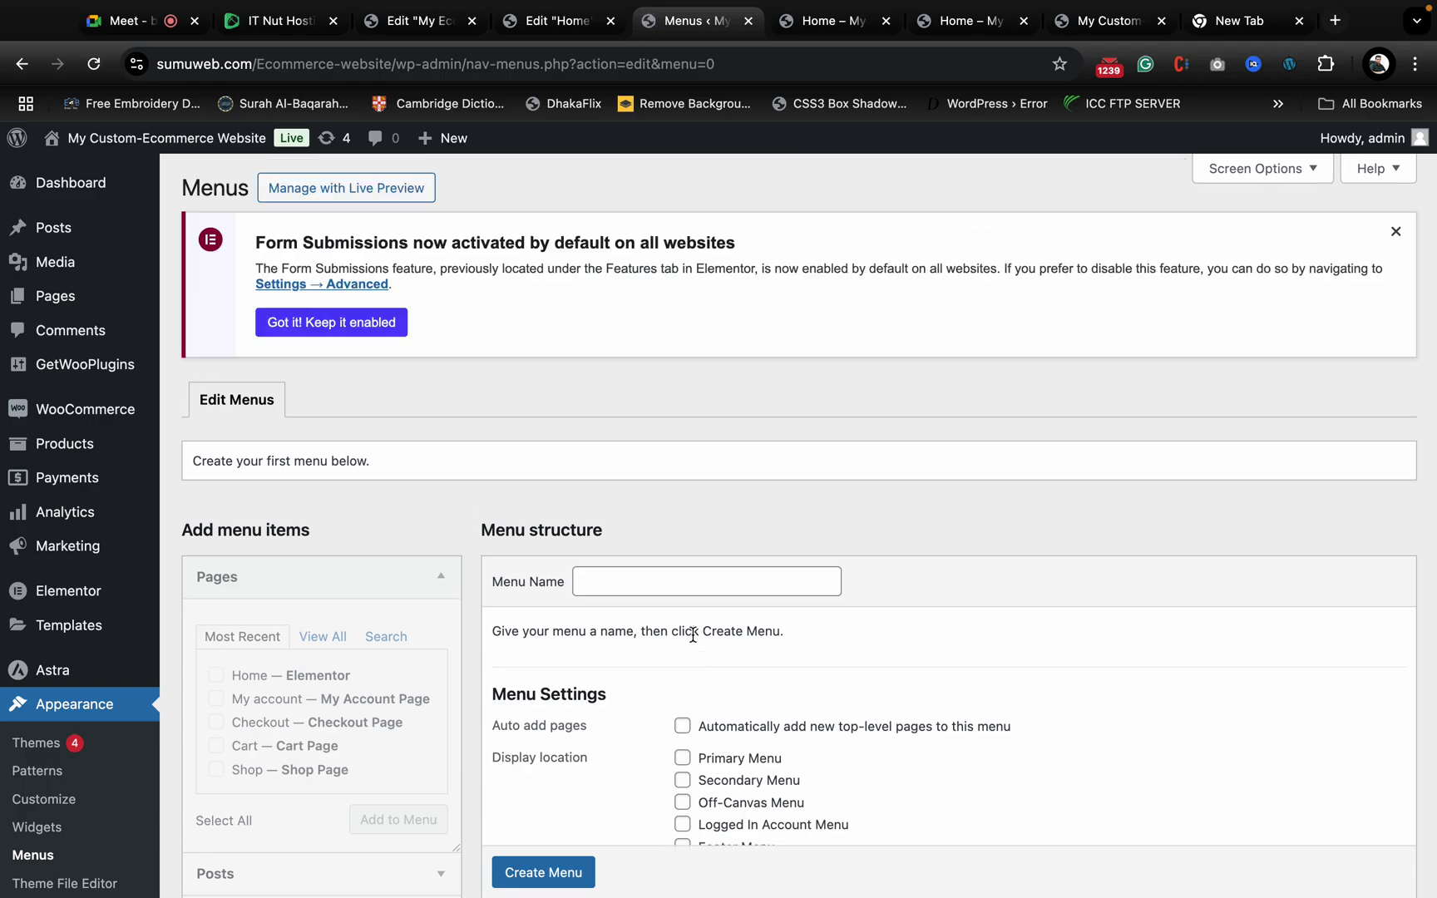
- Create a new navigation menu named "My Ecommerce manu"
scroll(546, 602, down, 4)
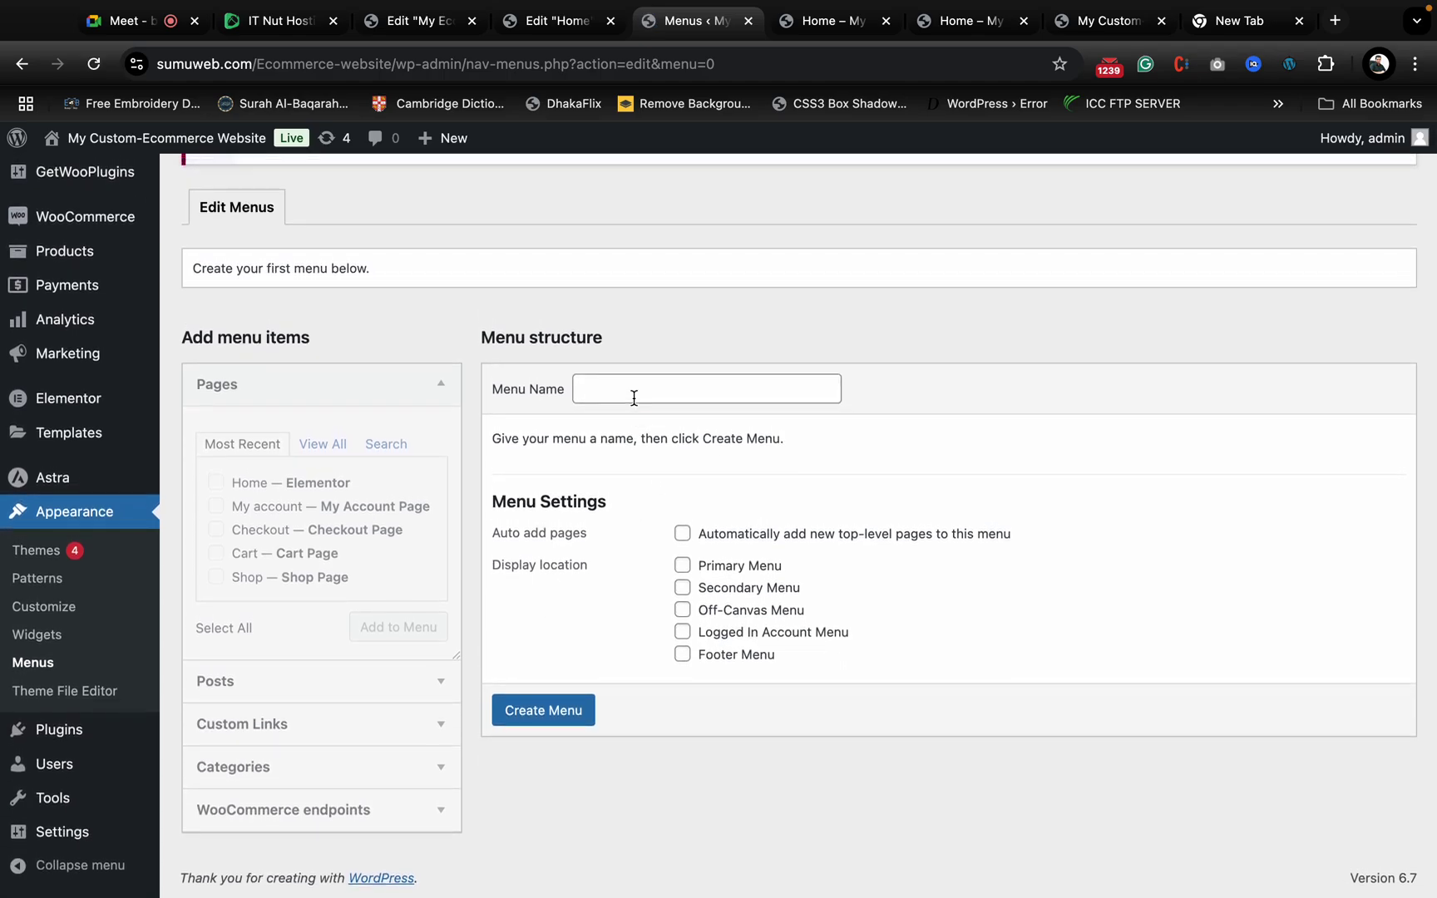
click(633, 398)
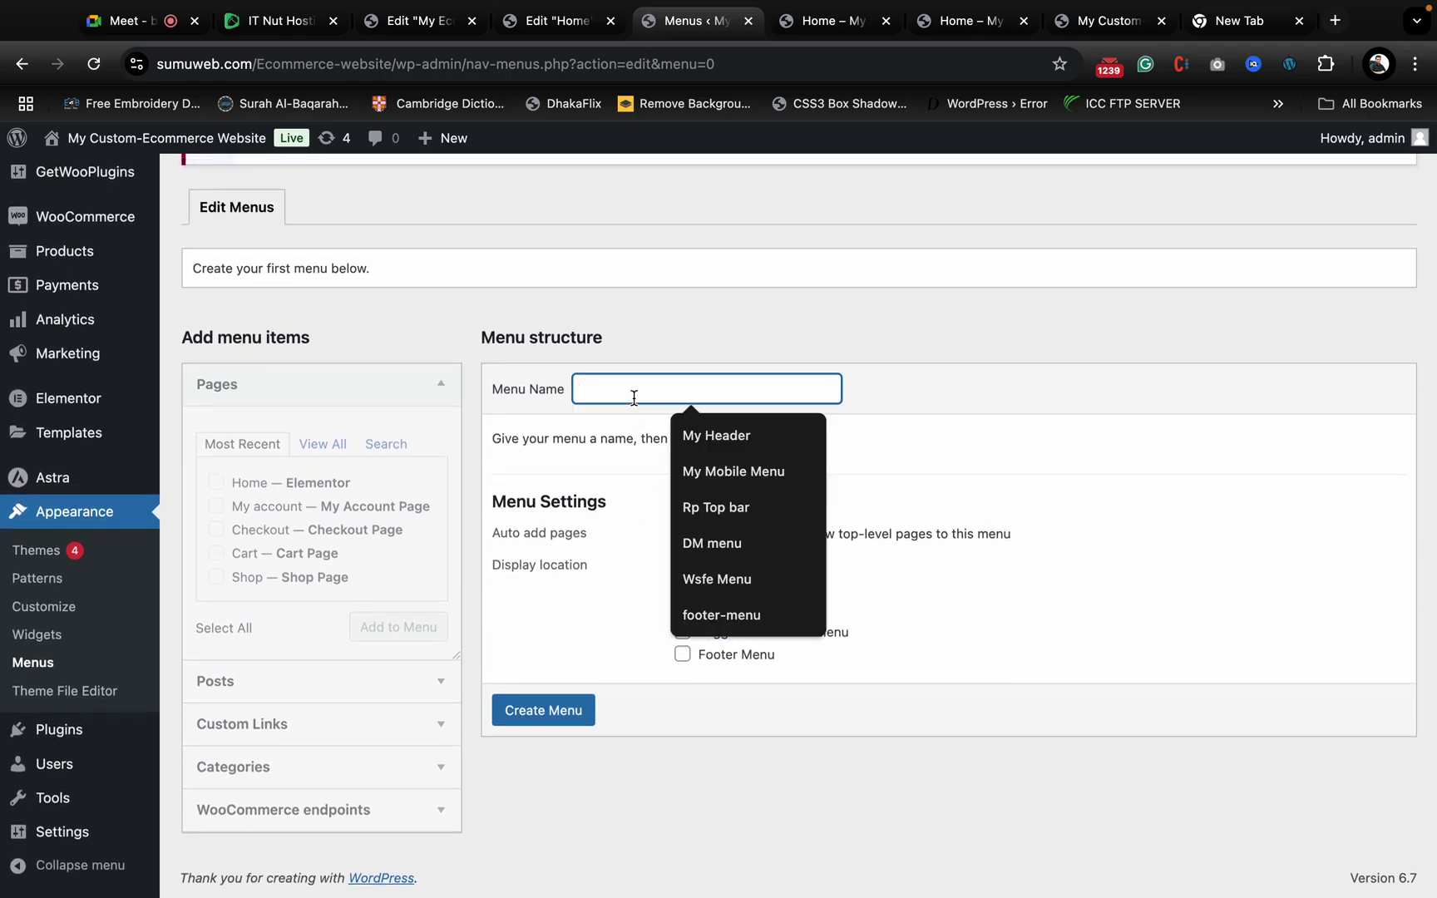
text(My E)
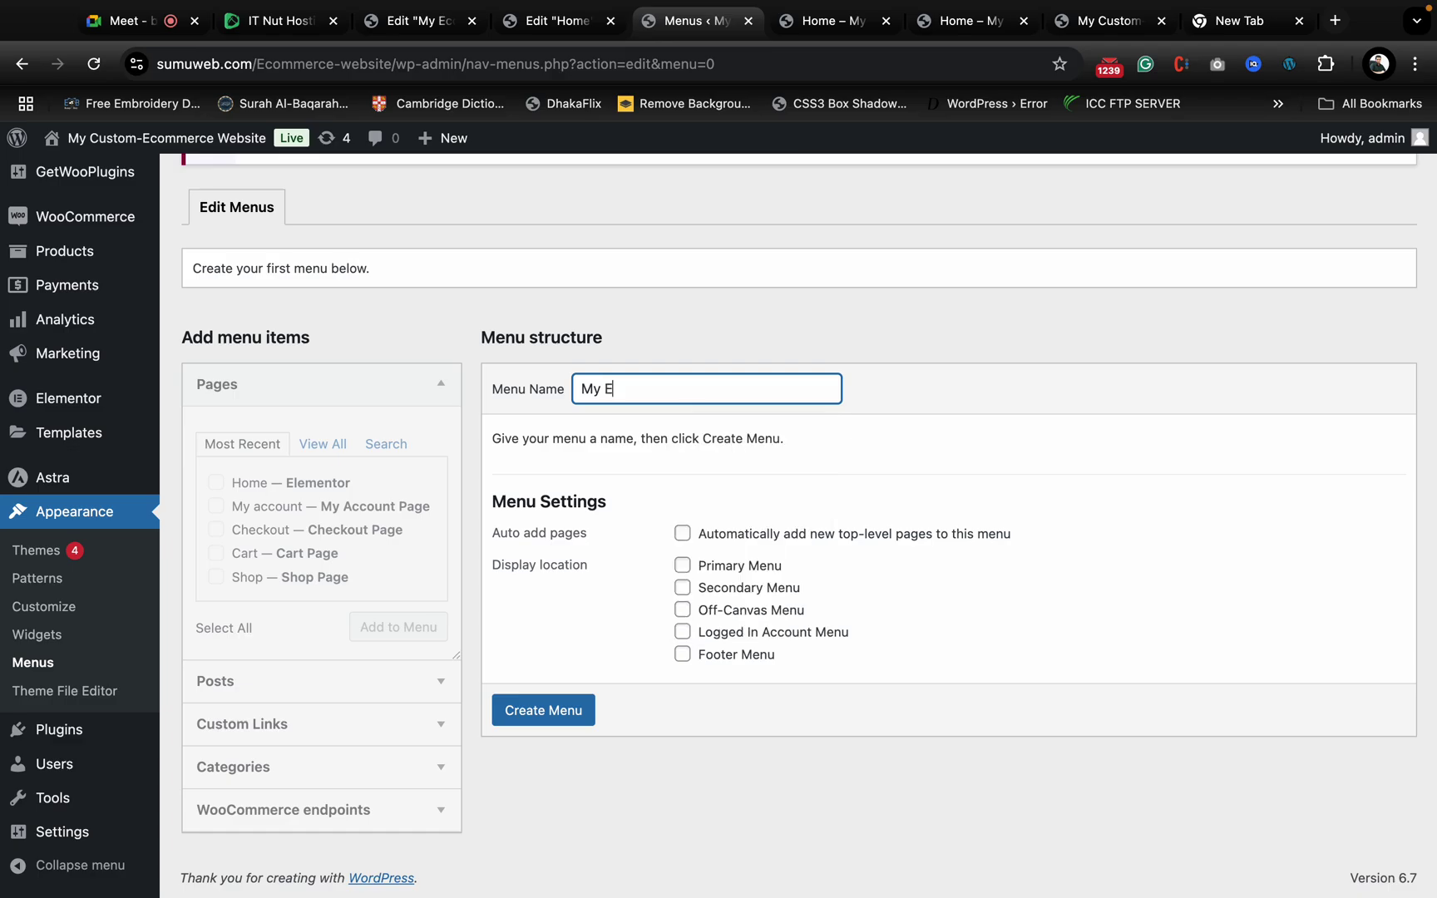
text(commerce manu)
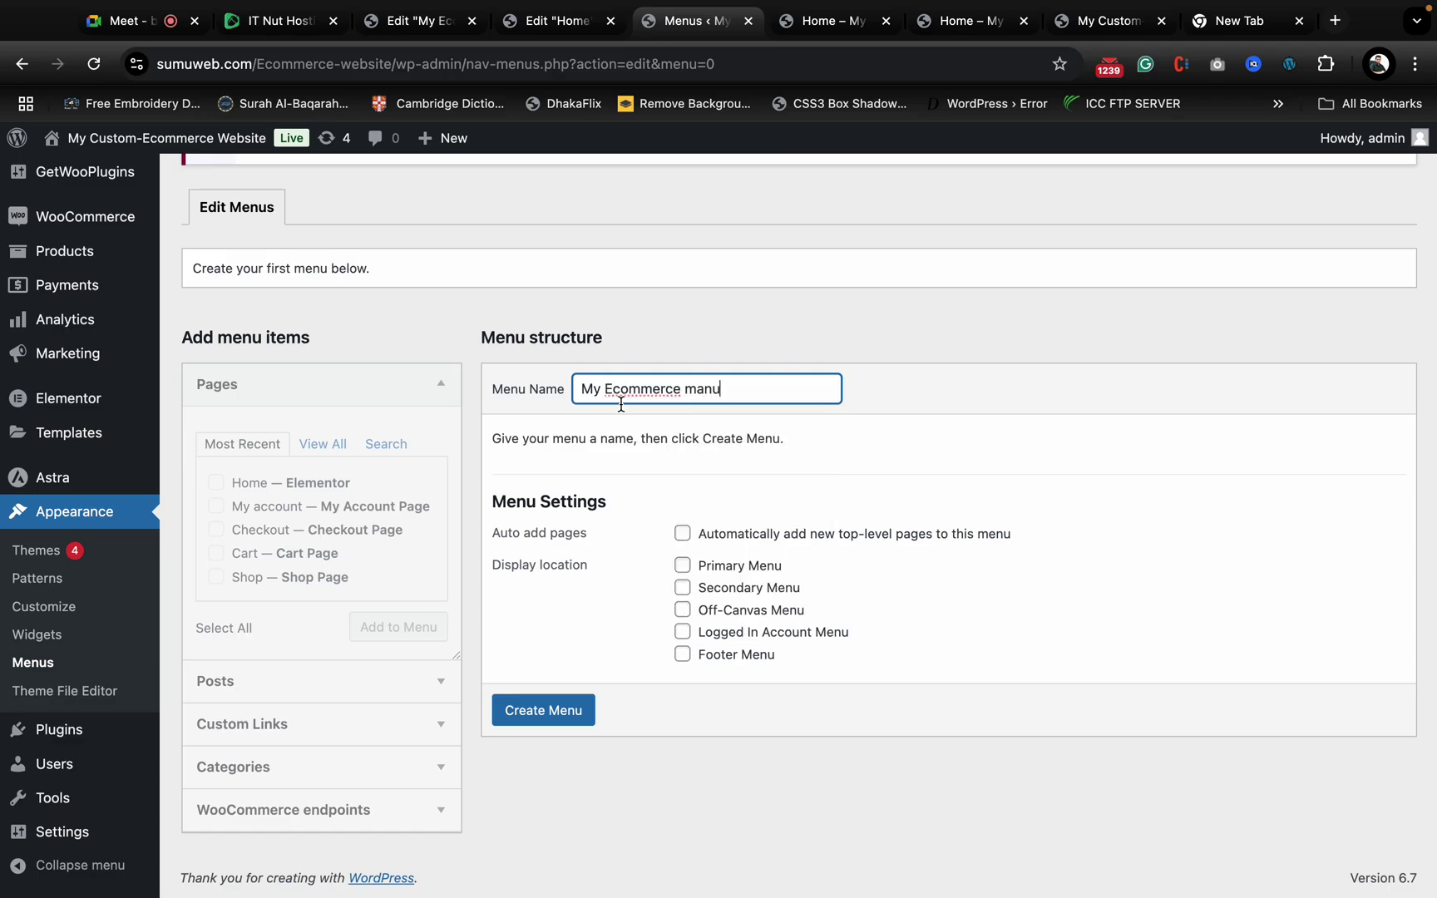
click(575, 707)
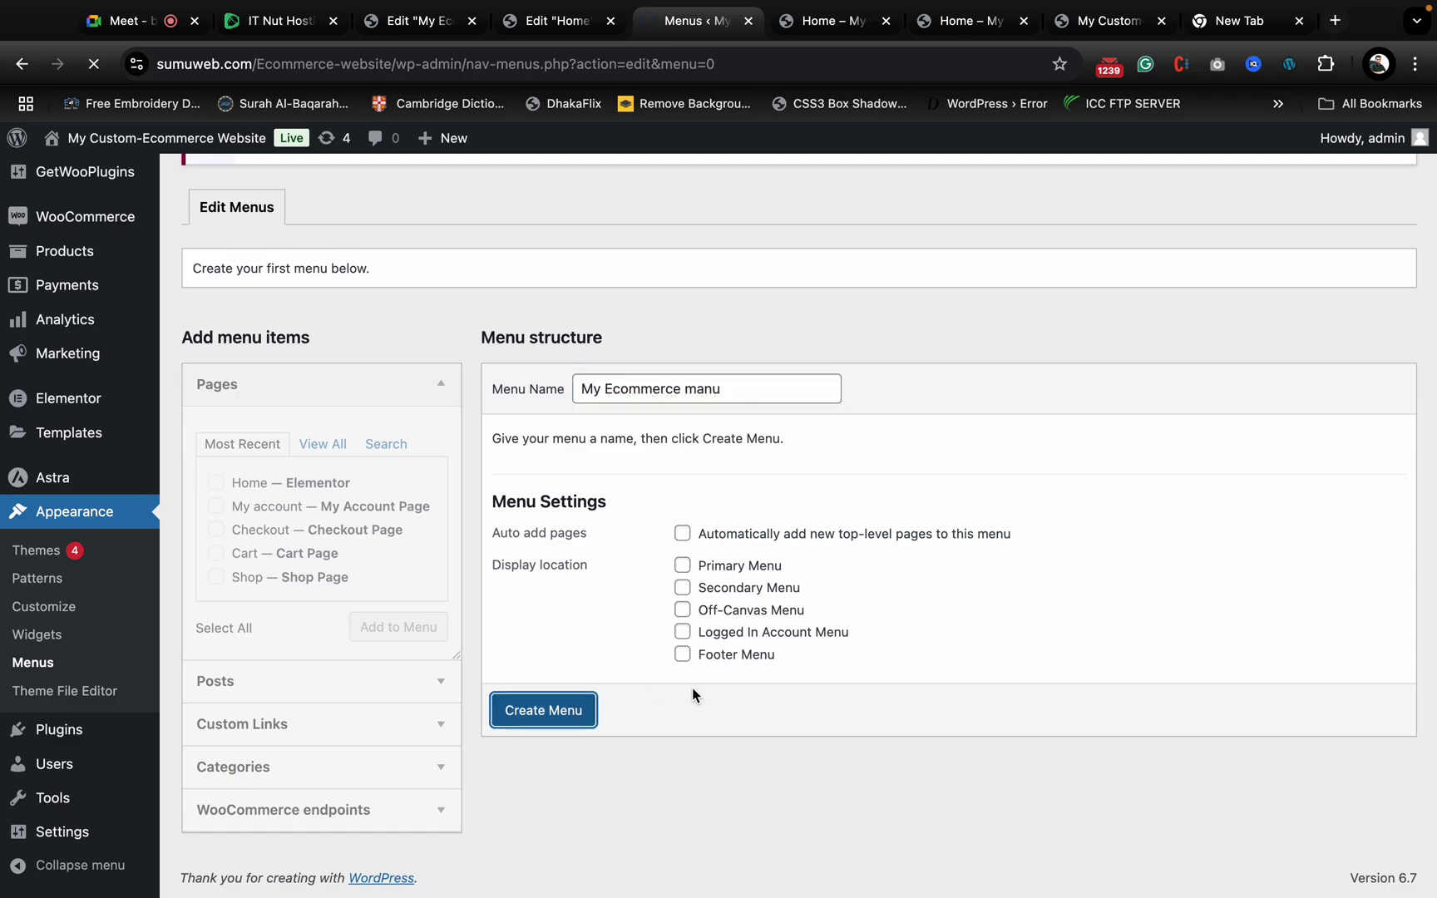
- Select every entry in the full list of pages and add them all to the menu
scroll(661, 560, down, 3)
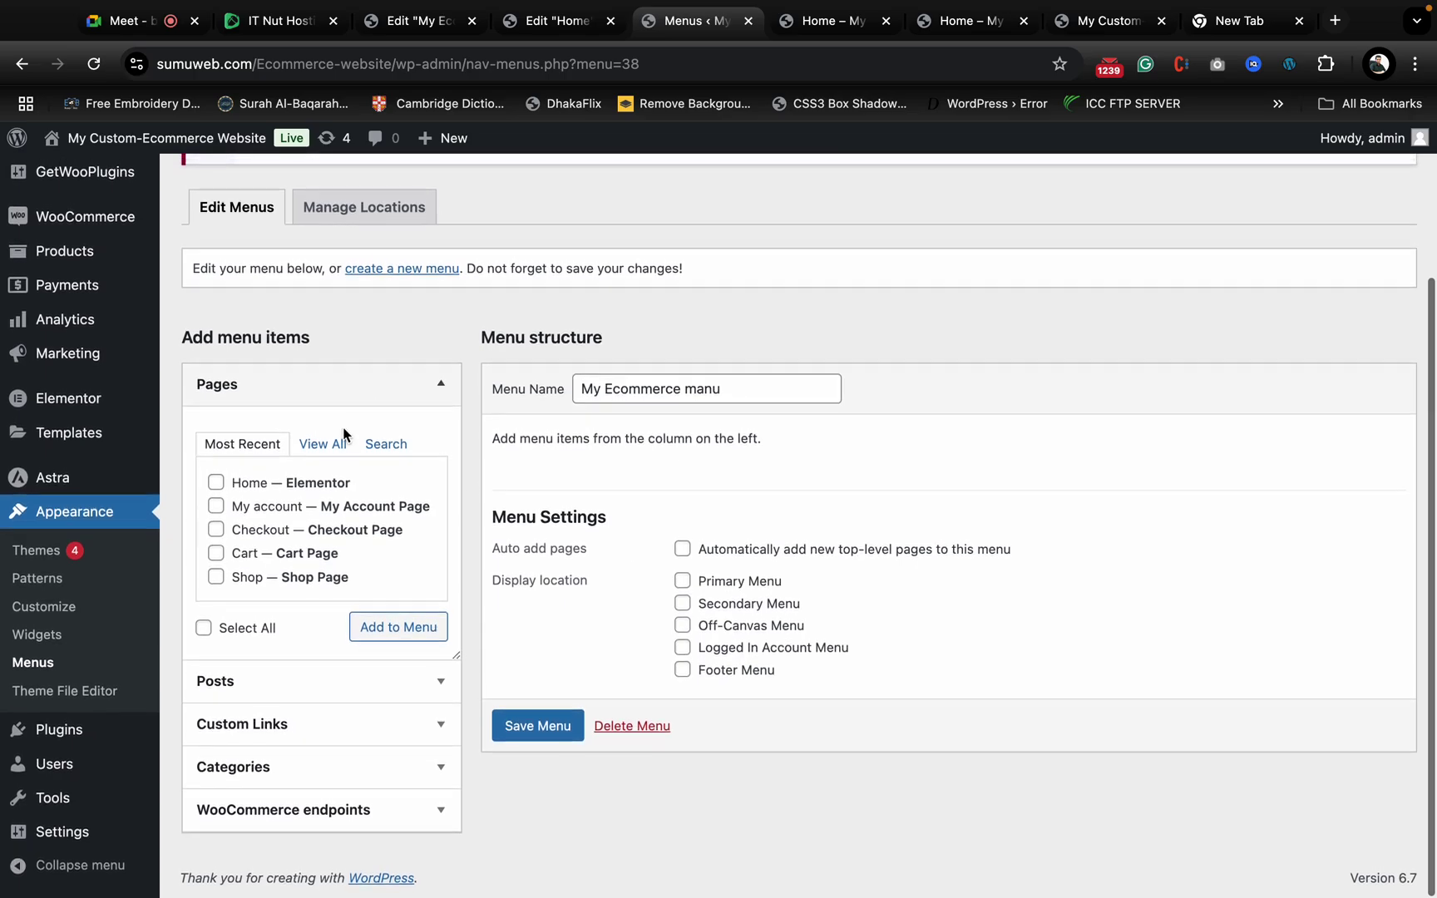
click(334, 443)
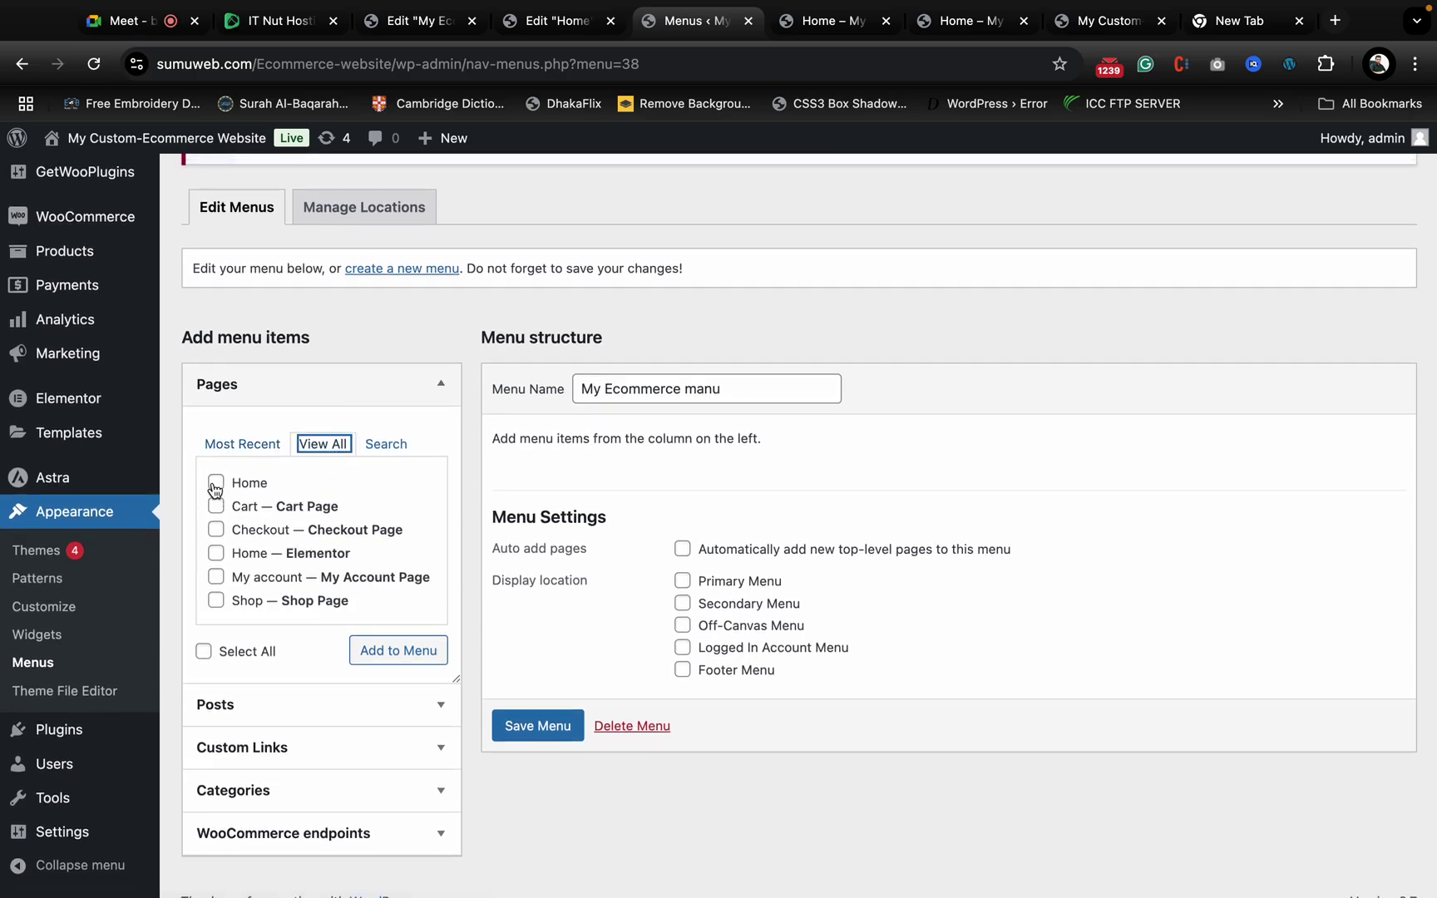
click(203, 651)
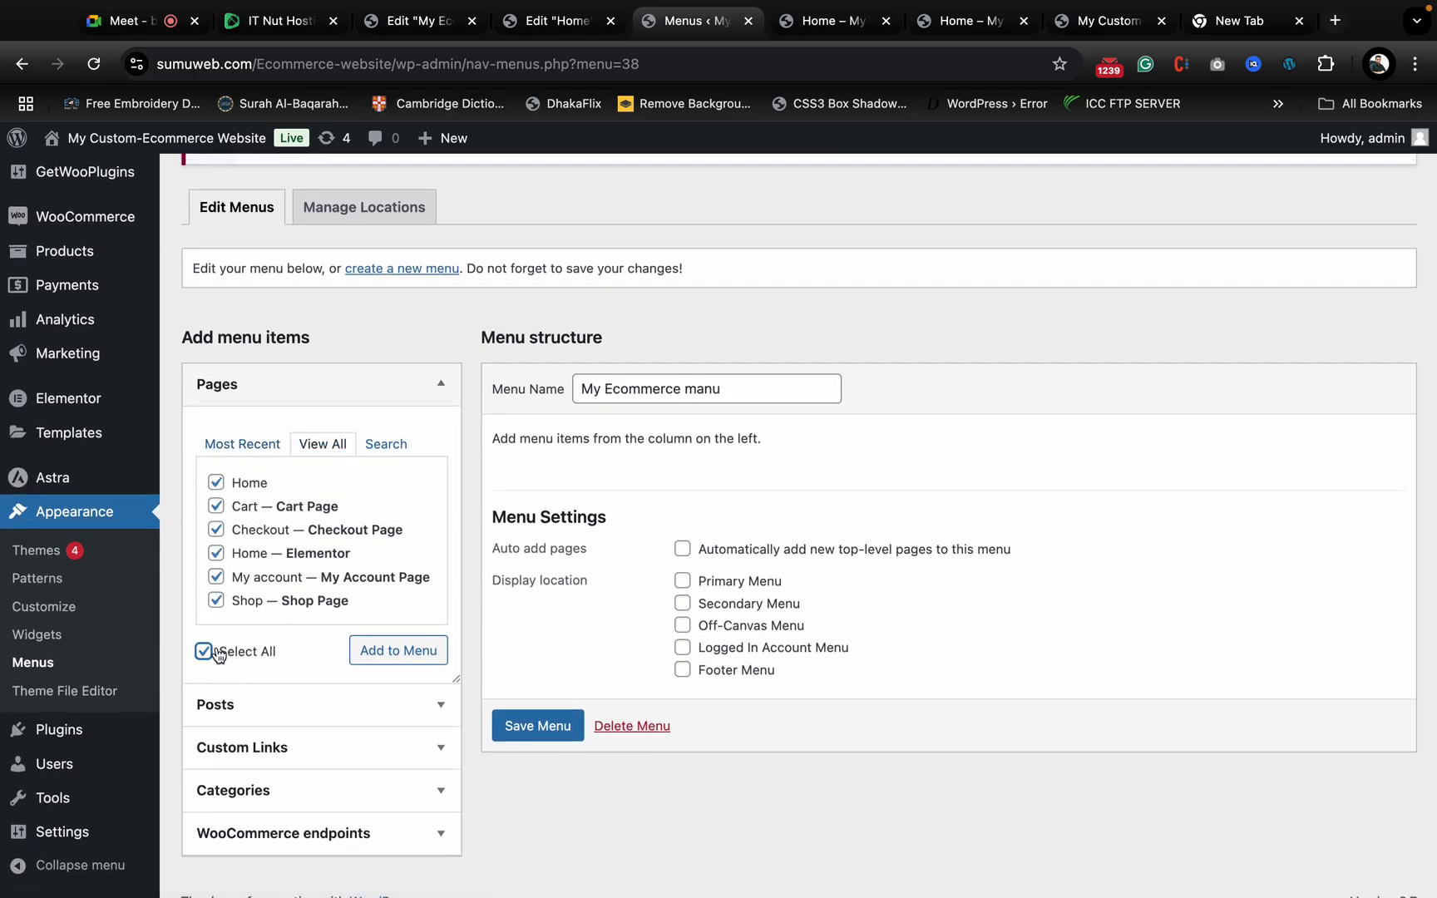
click(413, 659)
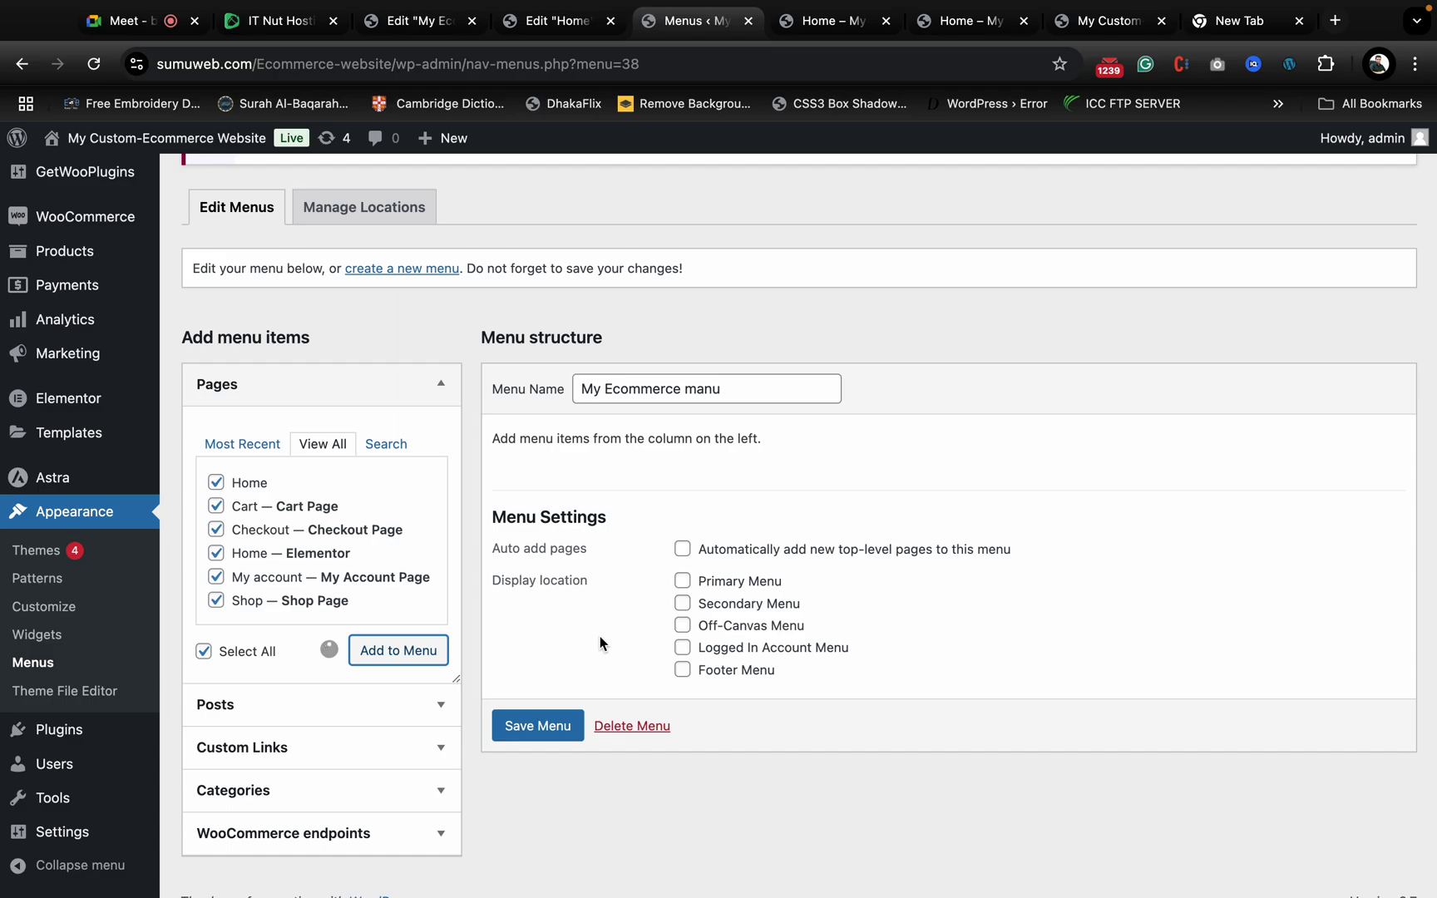
scroll(756, 596, down, 3)
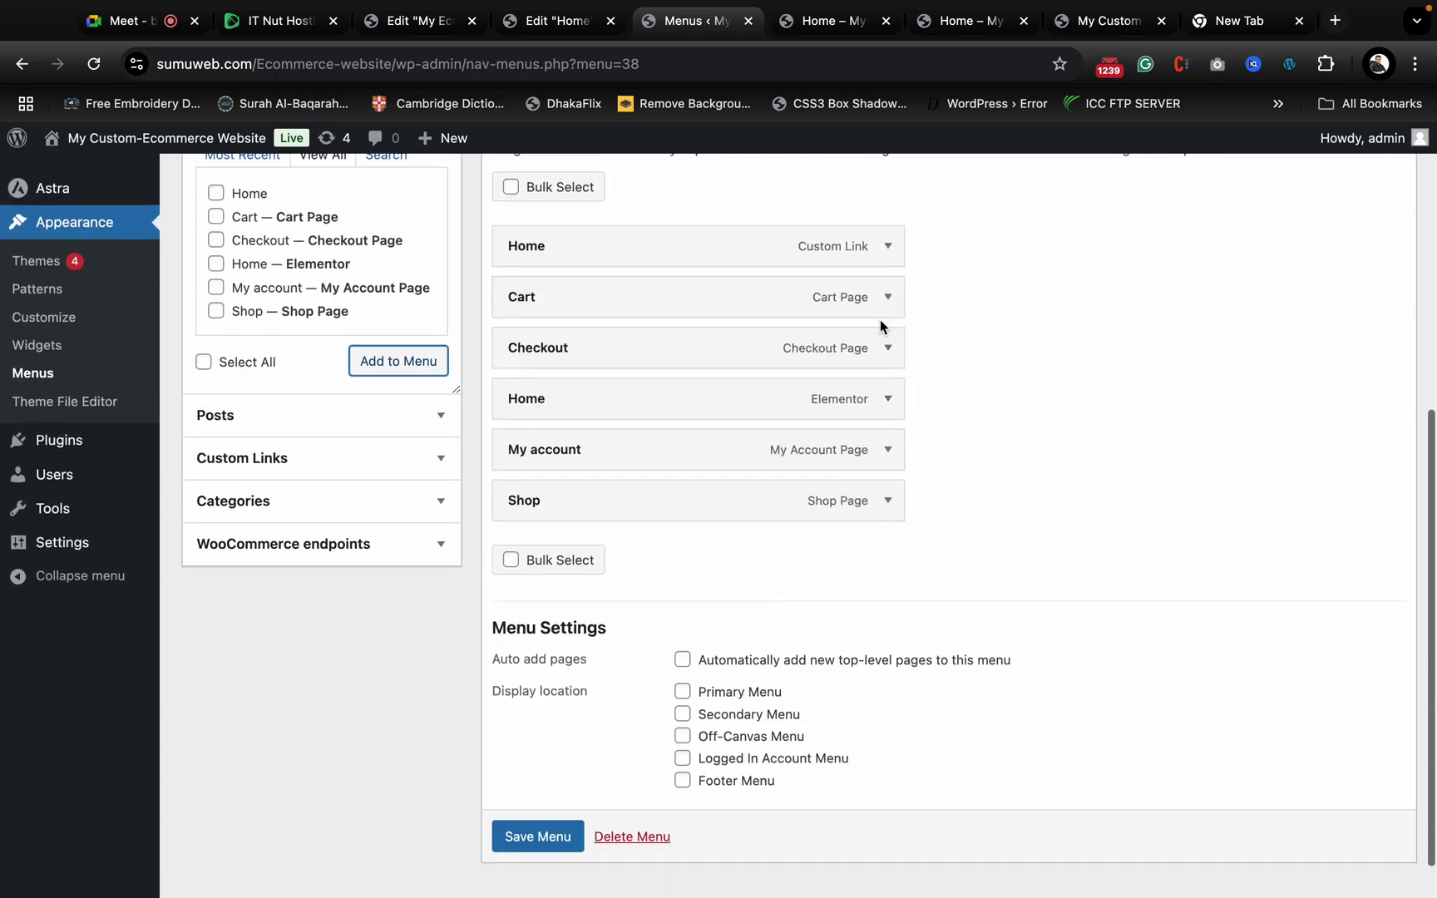
- Remove the Cart and Checkout items from the menu structure
scroll(879, 319, up, 2)
click(887, 458)
scroll(795, 541, down, 1)
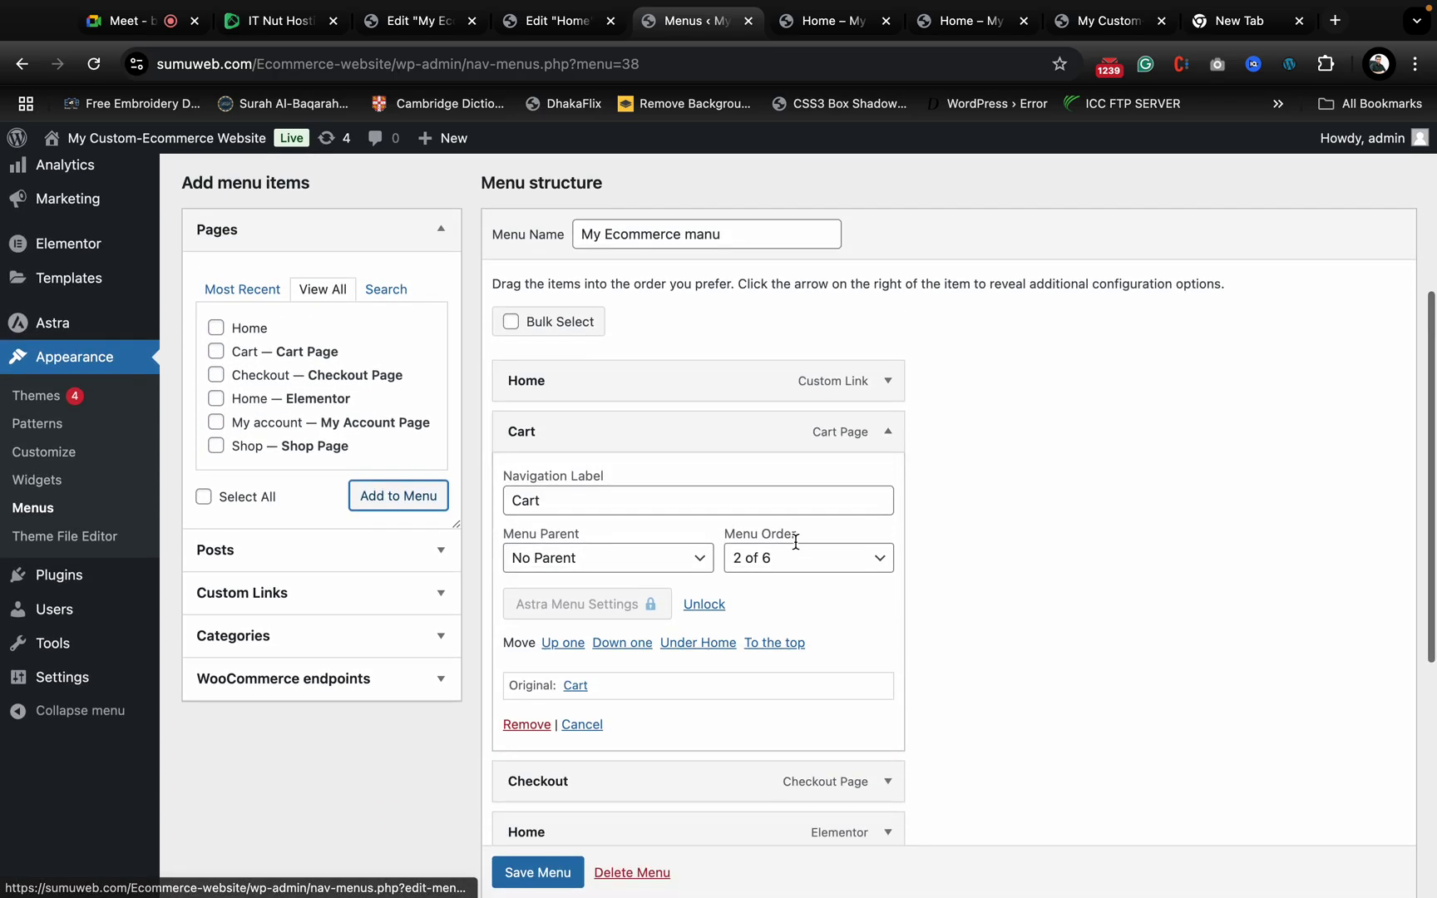
scroll(796, 541, down, 2)
click(526, 610)
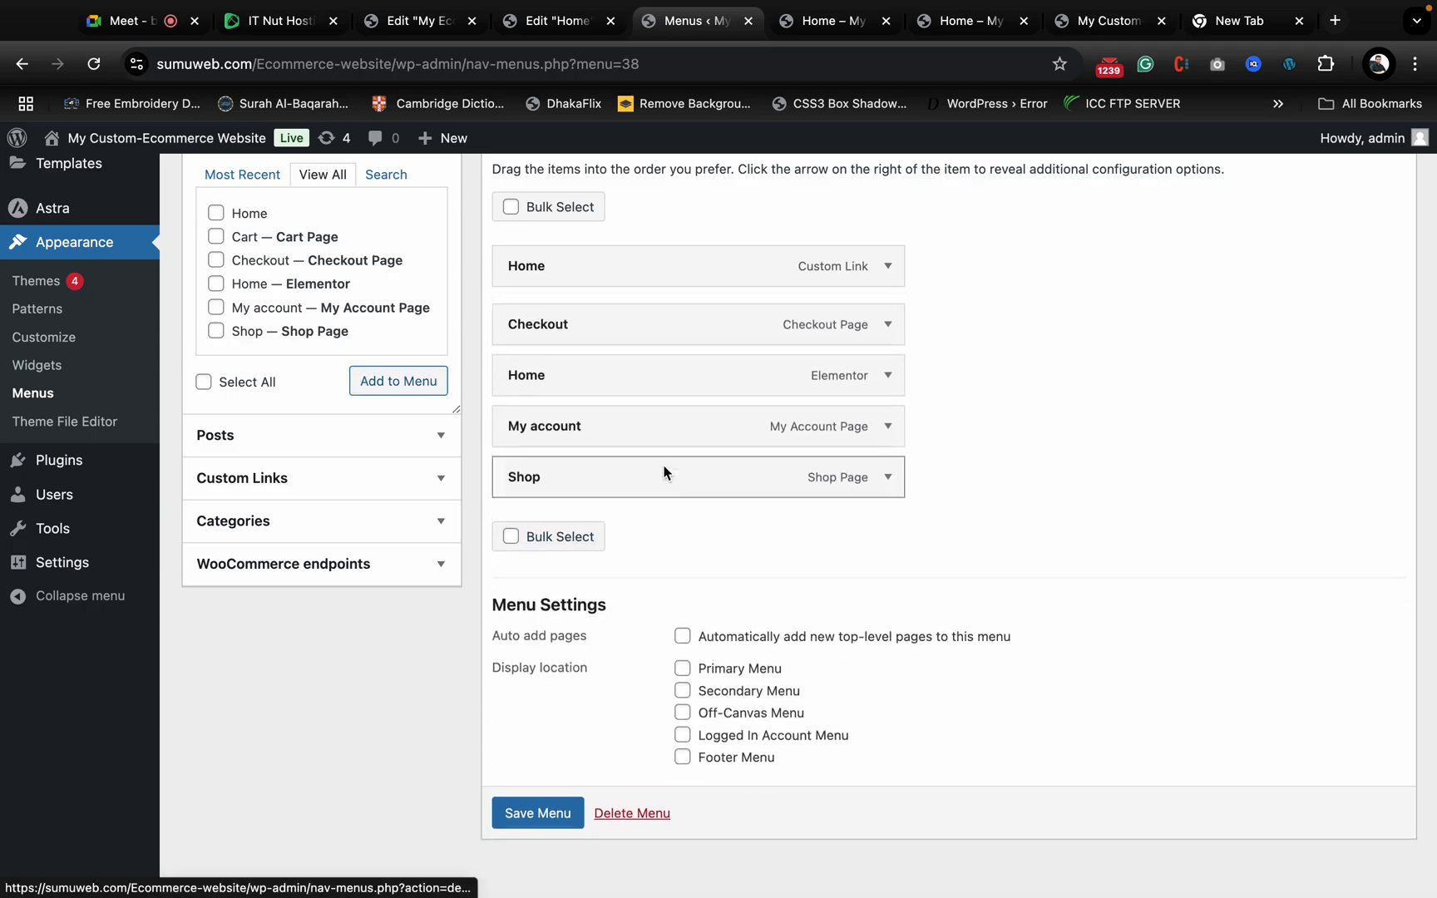
scroll(693, 439, up, 3)
click(888, 458)
scroll(892, 472, down, 3)
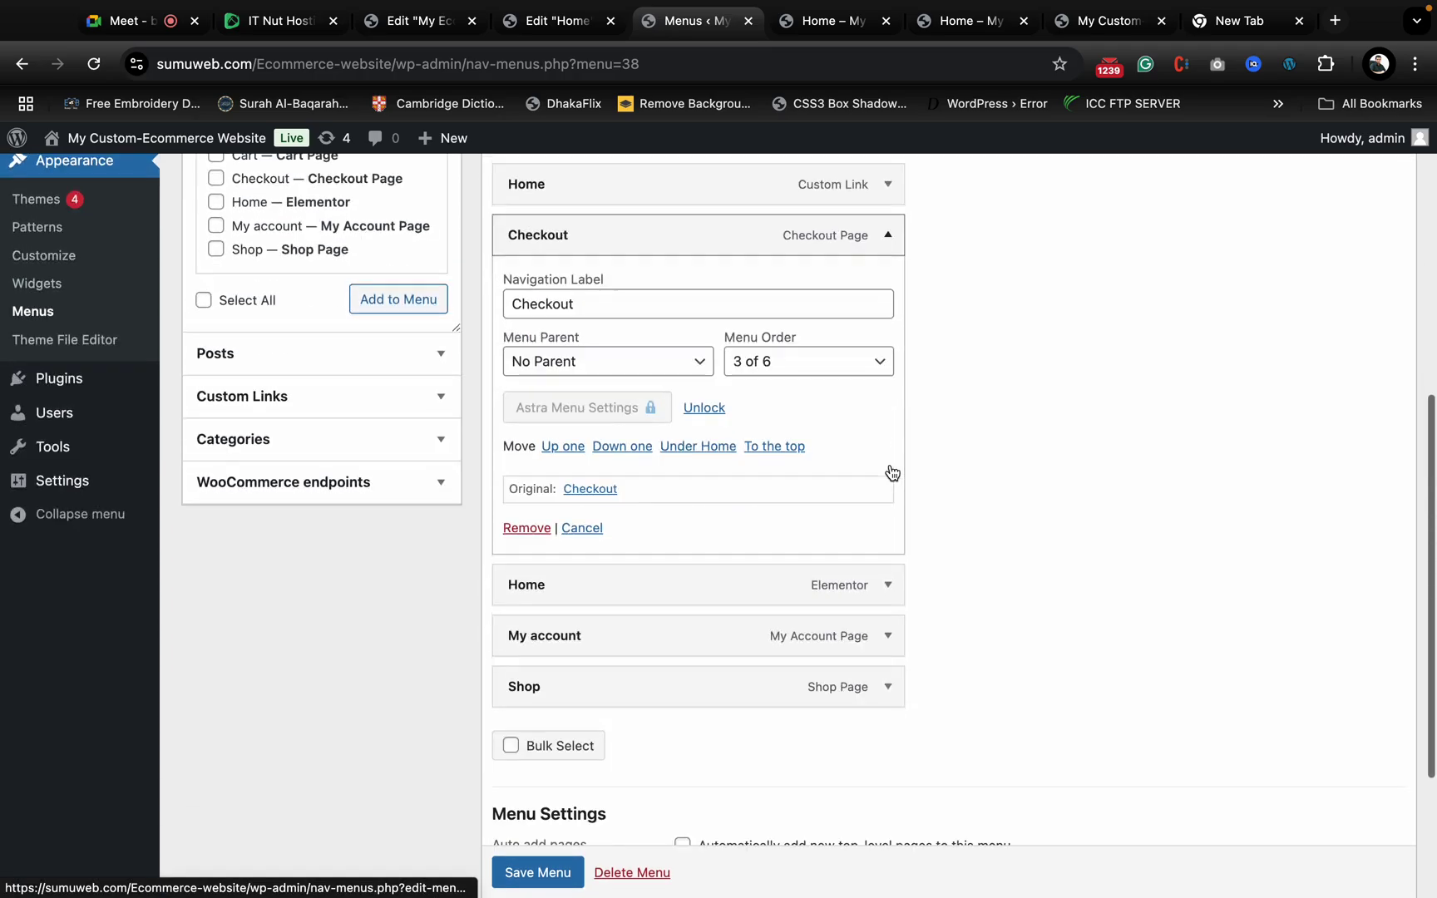
scroll(892, 472, down, 1)
click(528, 444)
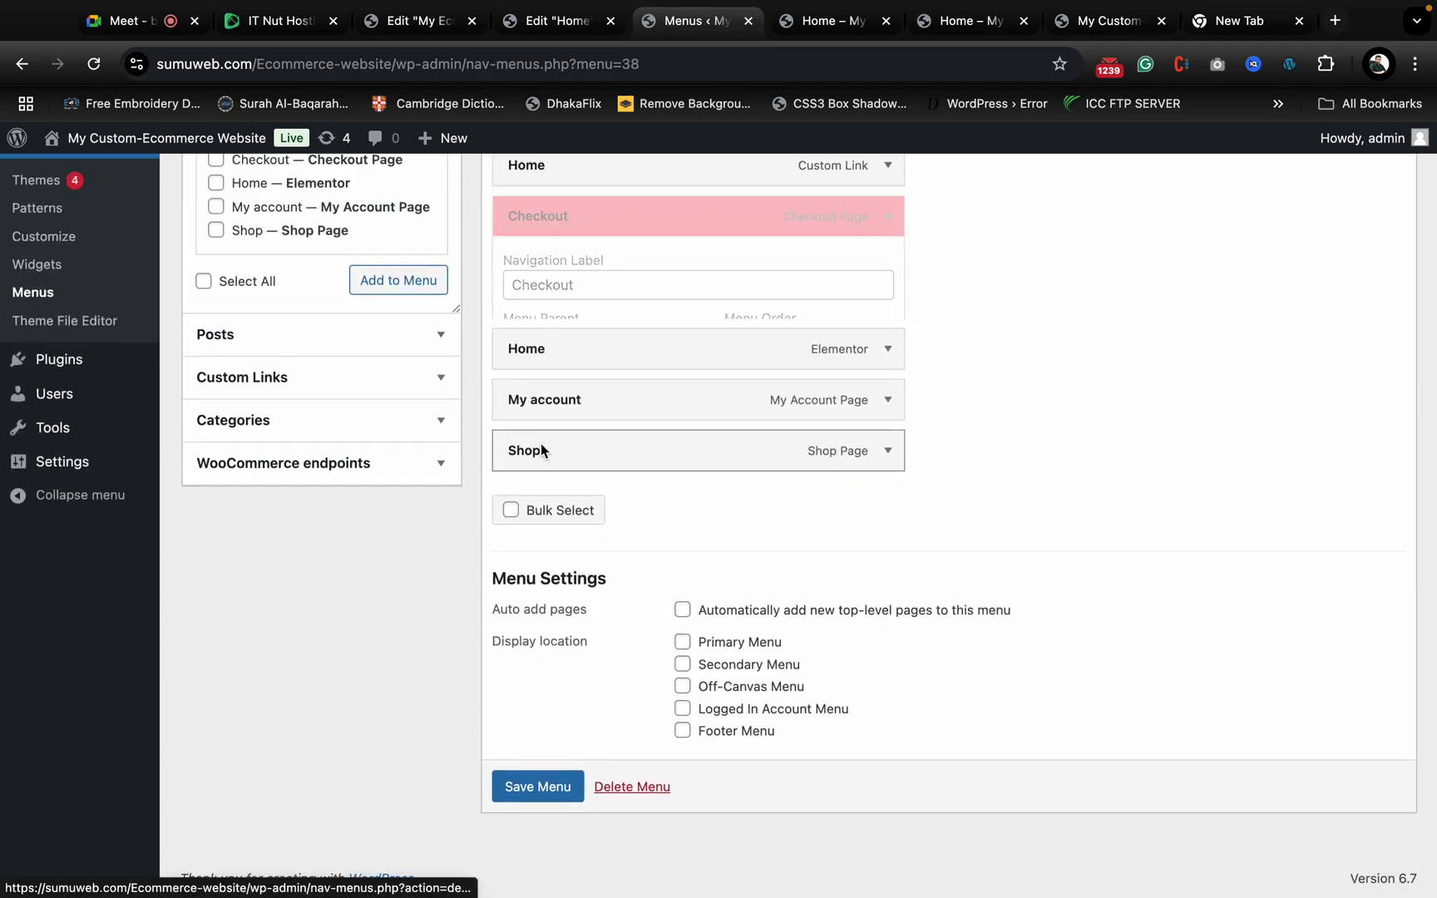
- Remove the Home custom link and the My account item from the menu, keeping the Elementor Home page
scroll(625, 398, up, 3)
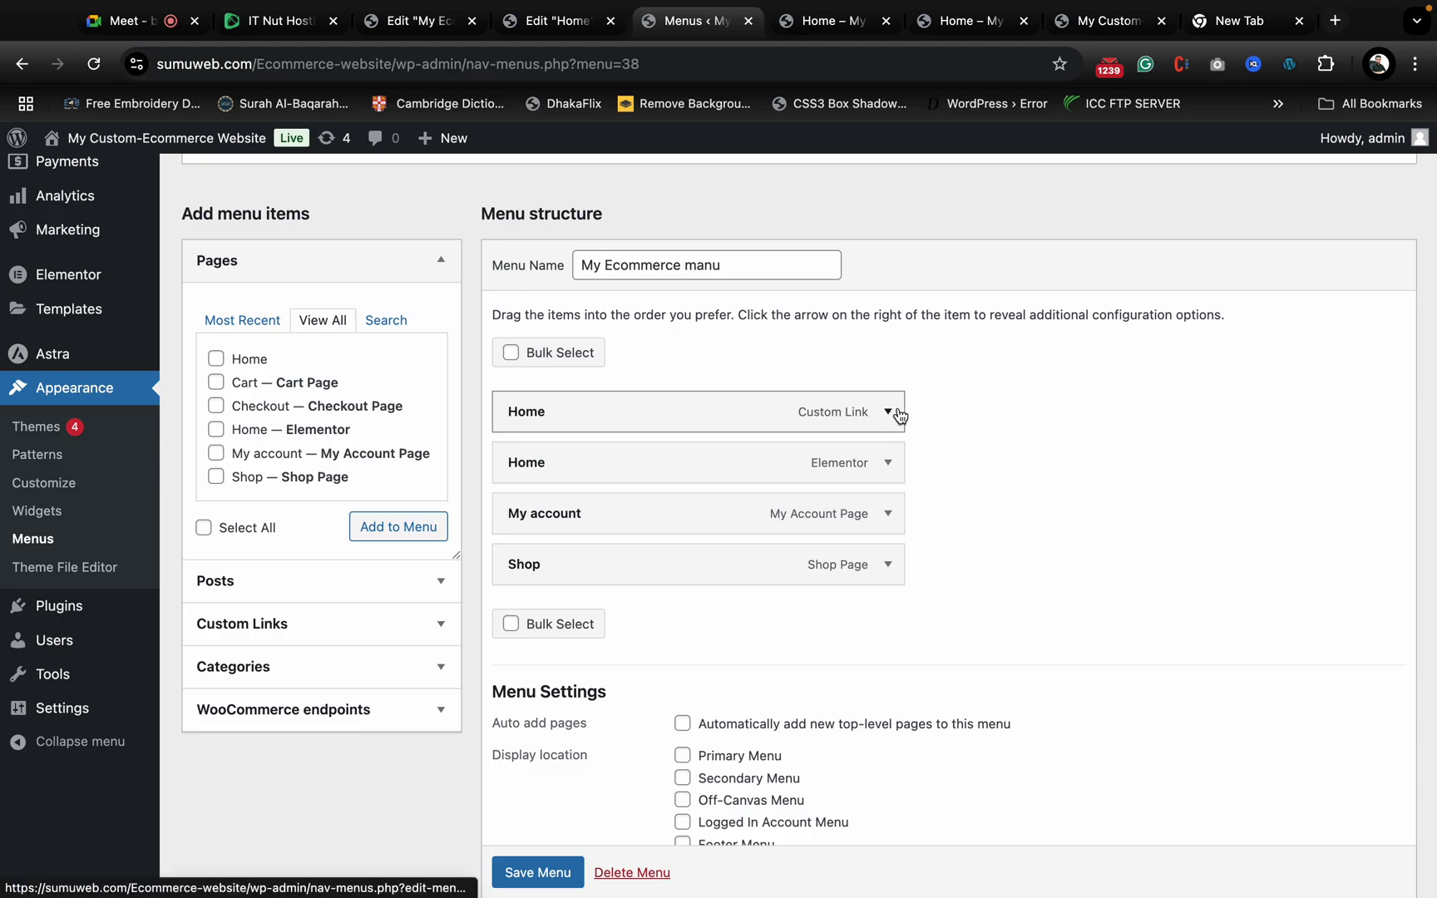
click(898, 415)
scroll(799, 482, down, 2)
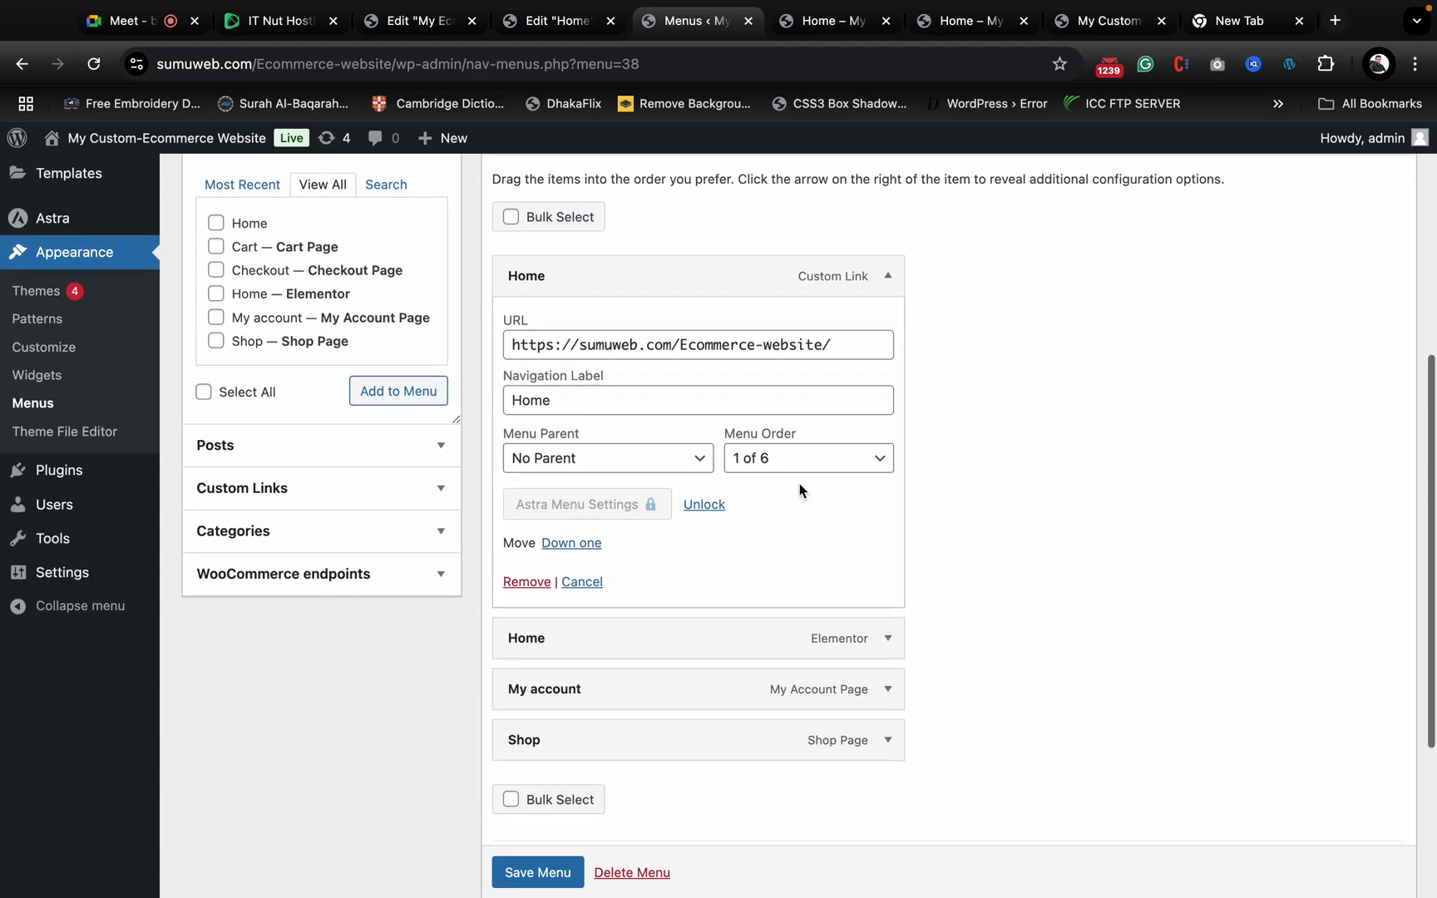
click(520, 581)
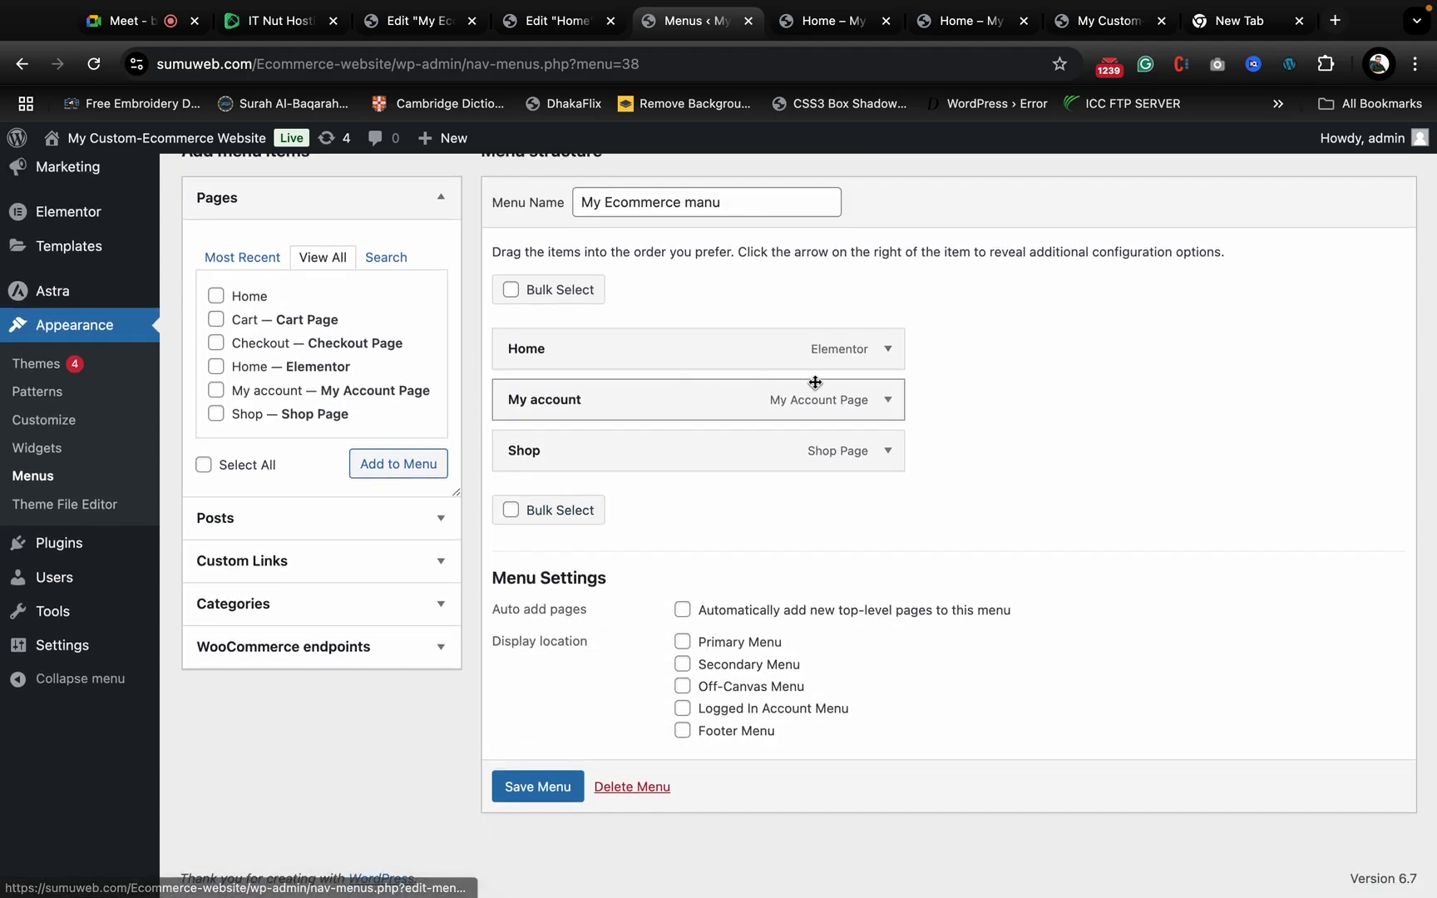
click(887, 400)
scroll(564, 632, down, 2)
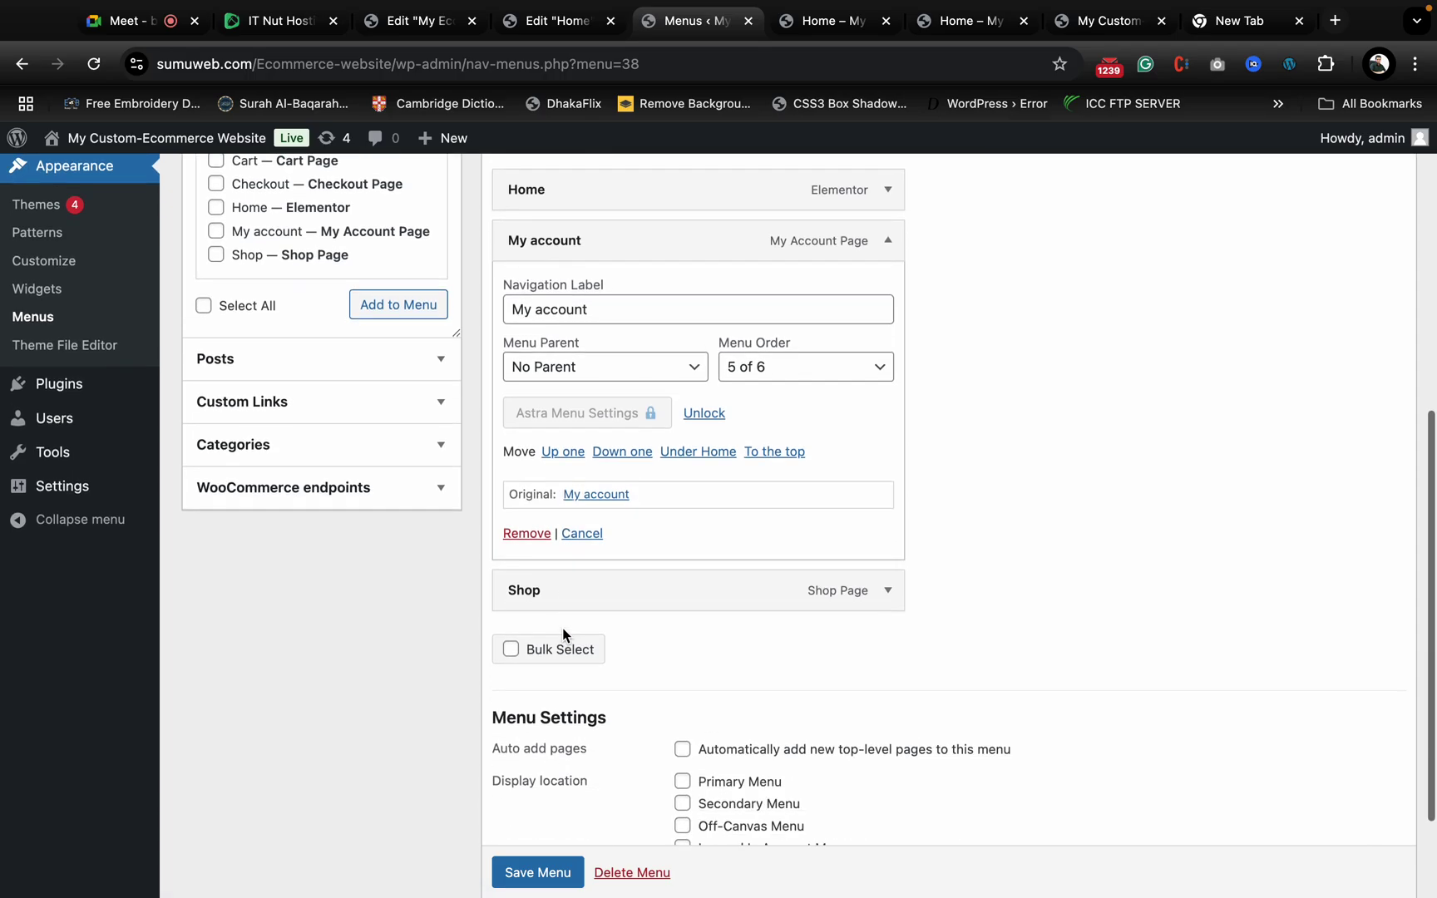
click(526, 533)
scroll(763, 411, up, 2)
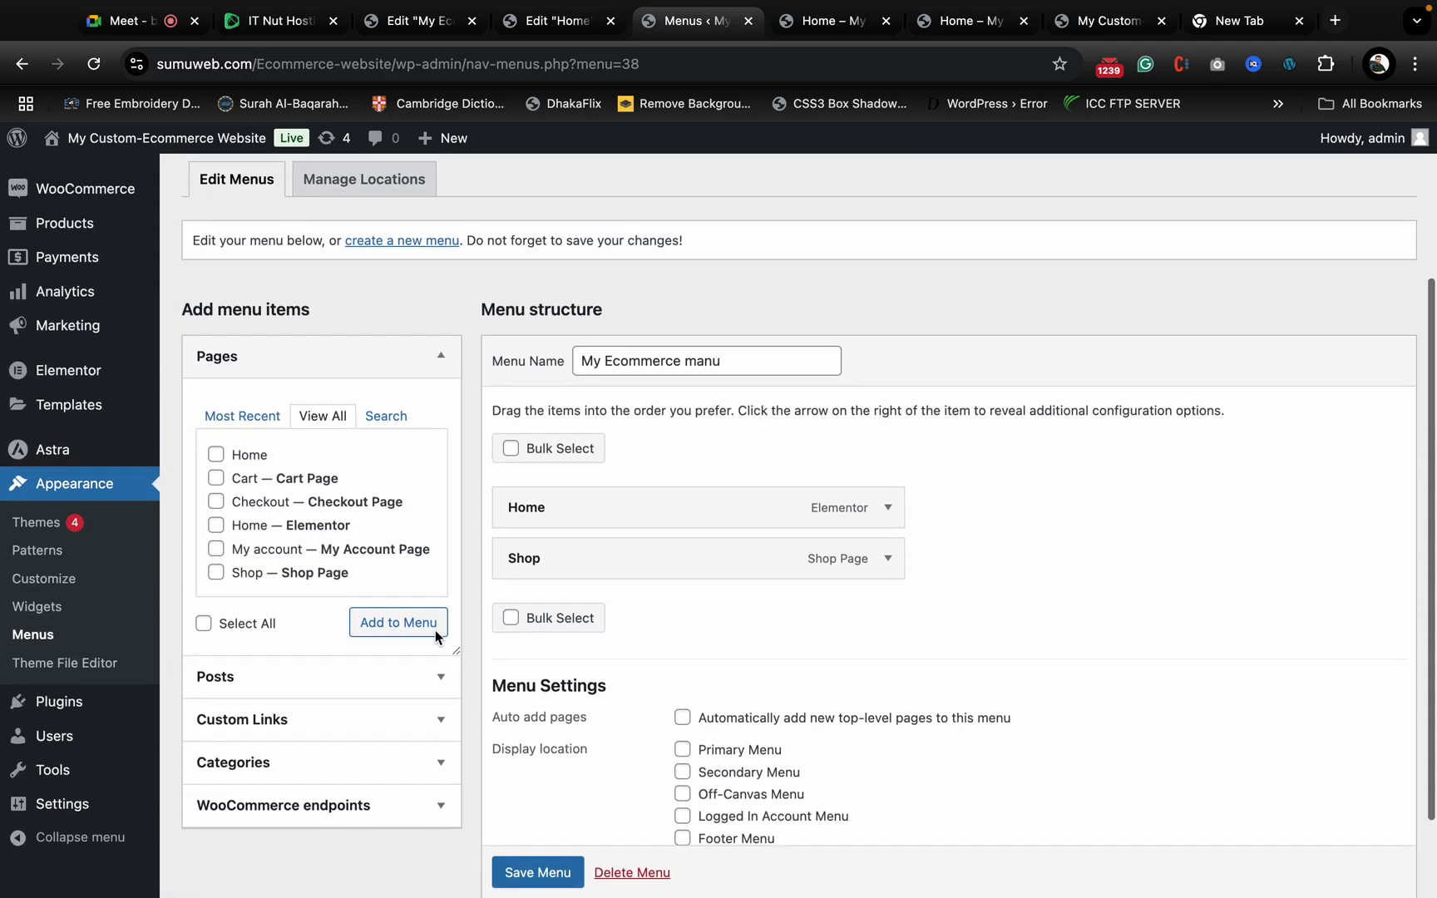
- Add a custom link with the URL # and the link text "Contact us" to the menu
scroll(435, 637, down, 1)
click(320, 697)
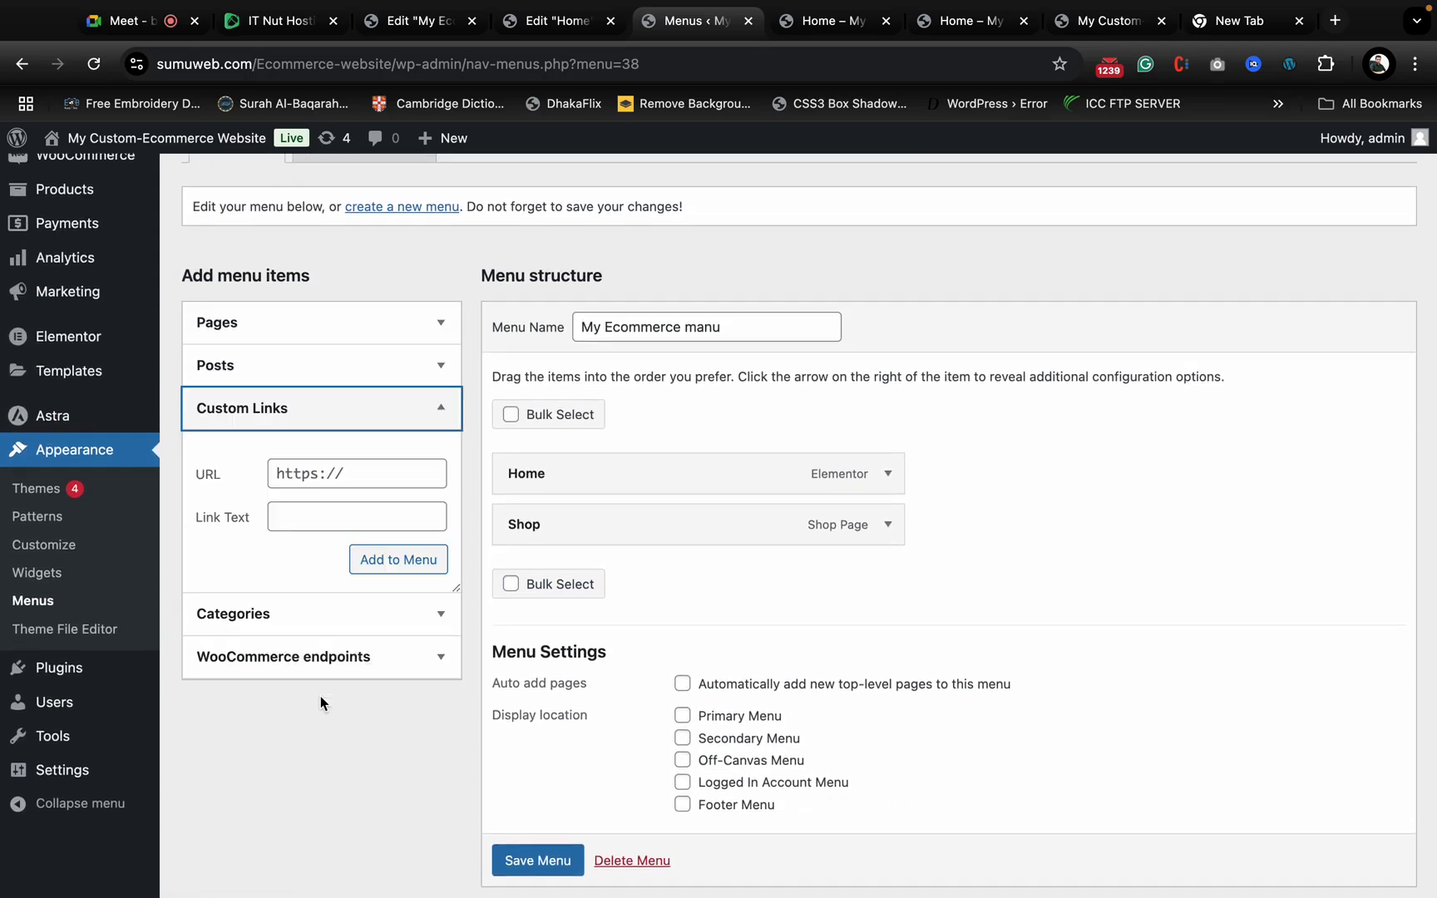
click(332, 480)
key(super+a)
text(#)
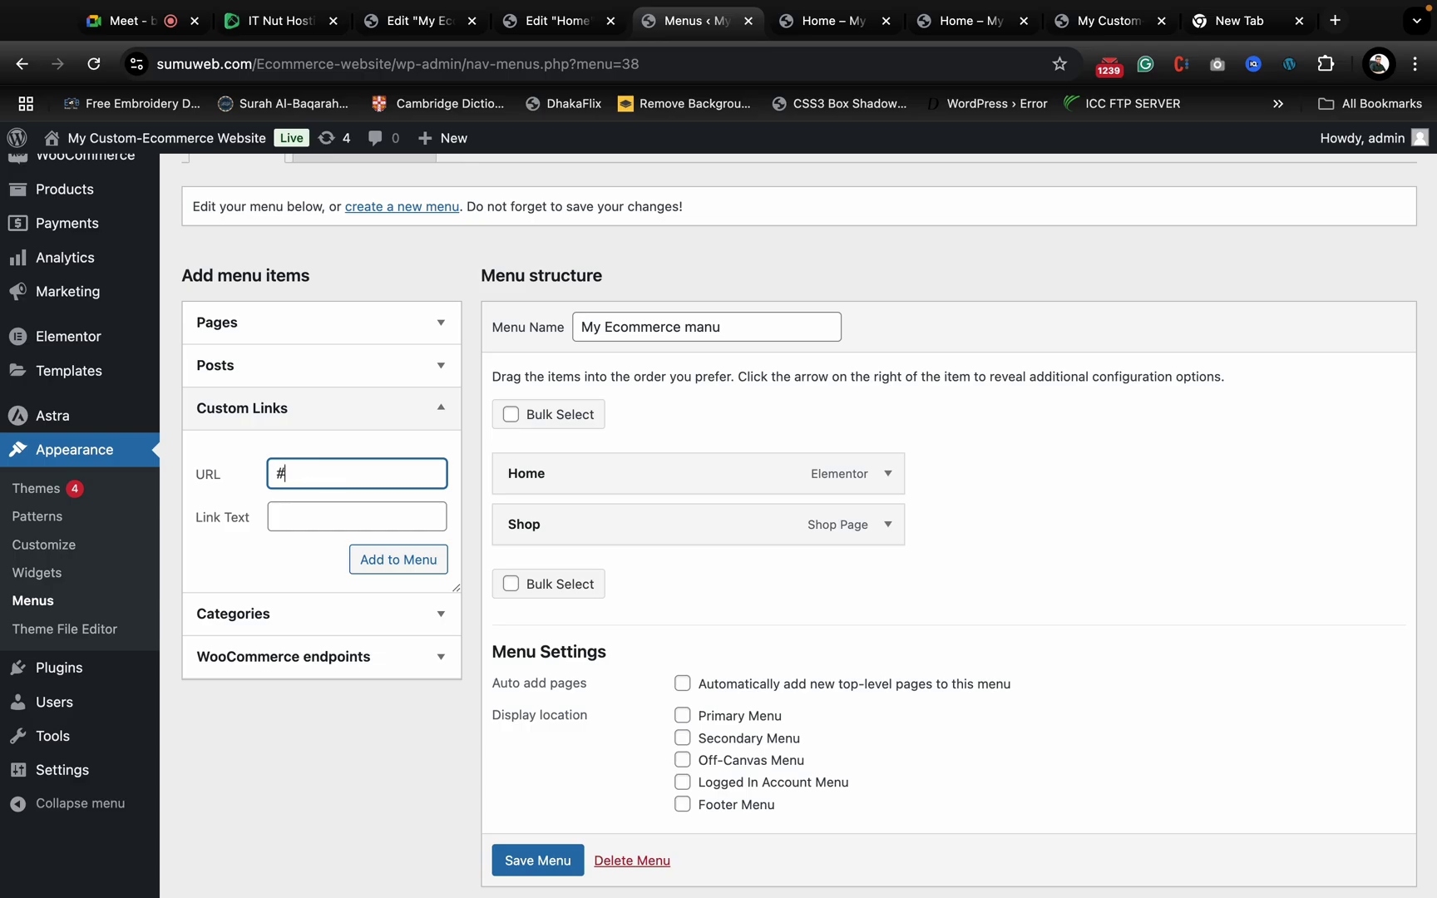
click(347, 523)
text(Co)
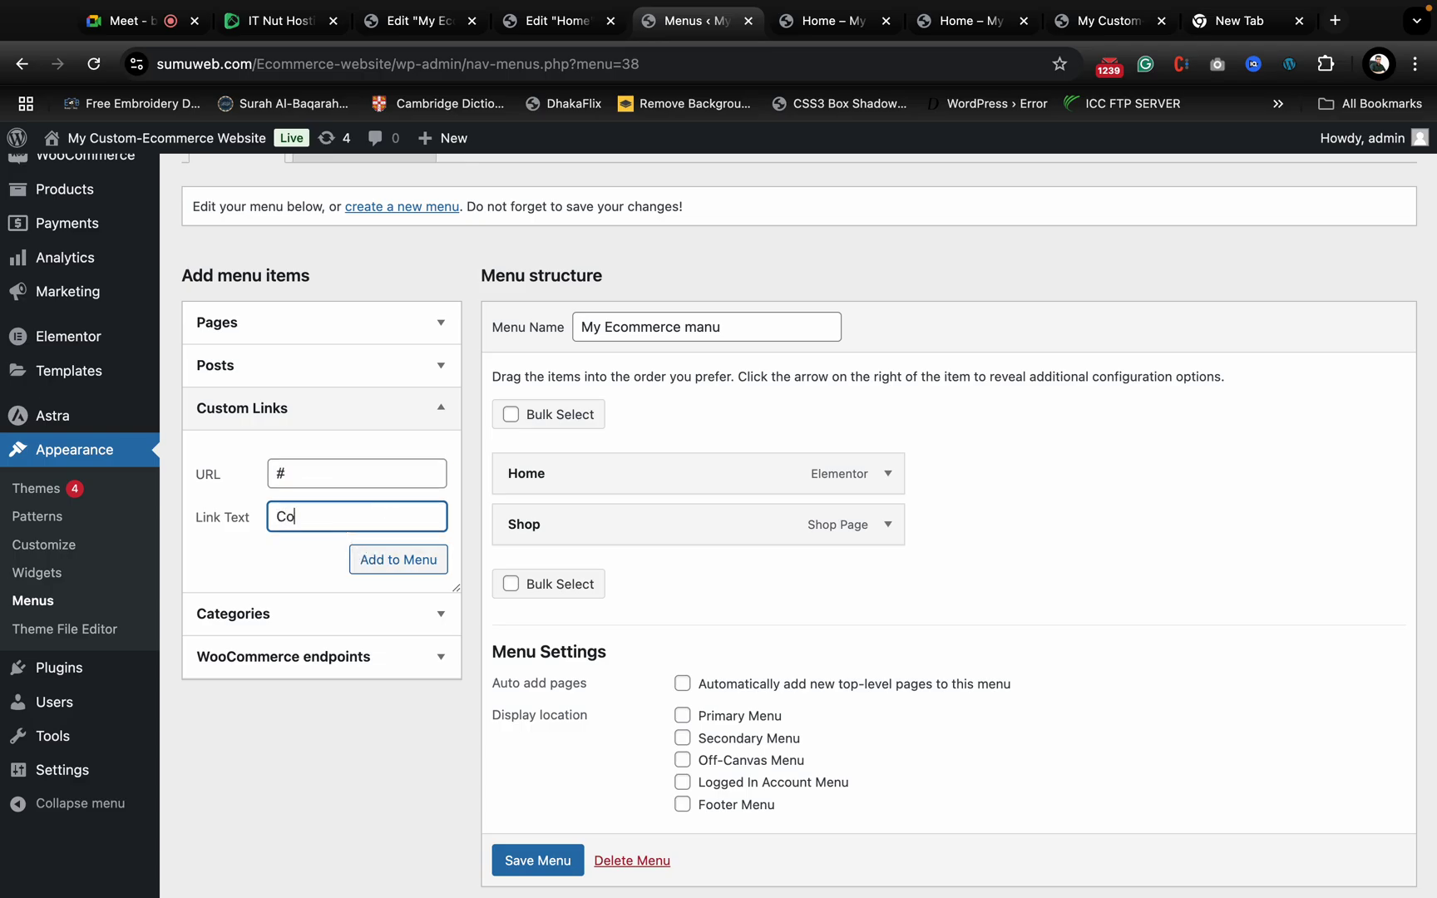
text(ntact us)
click(389, 565)
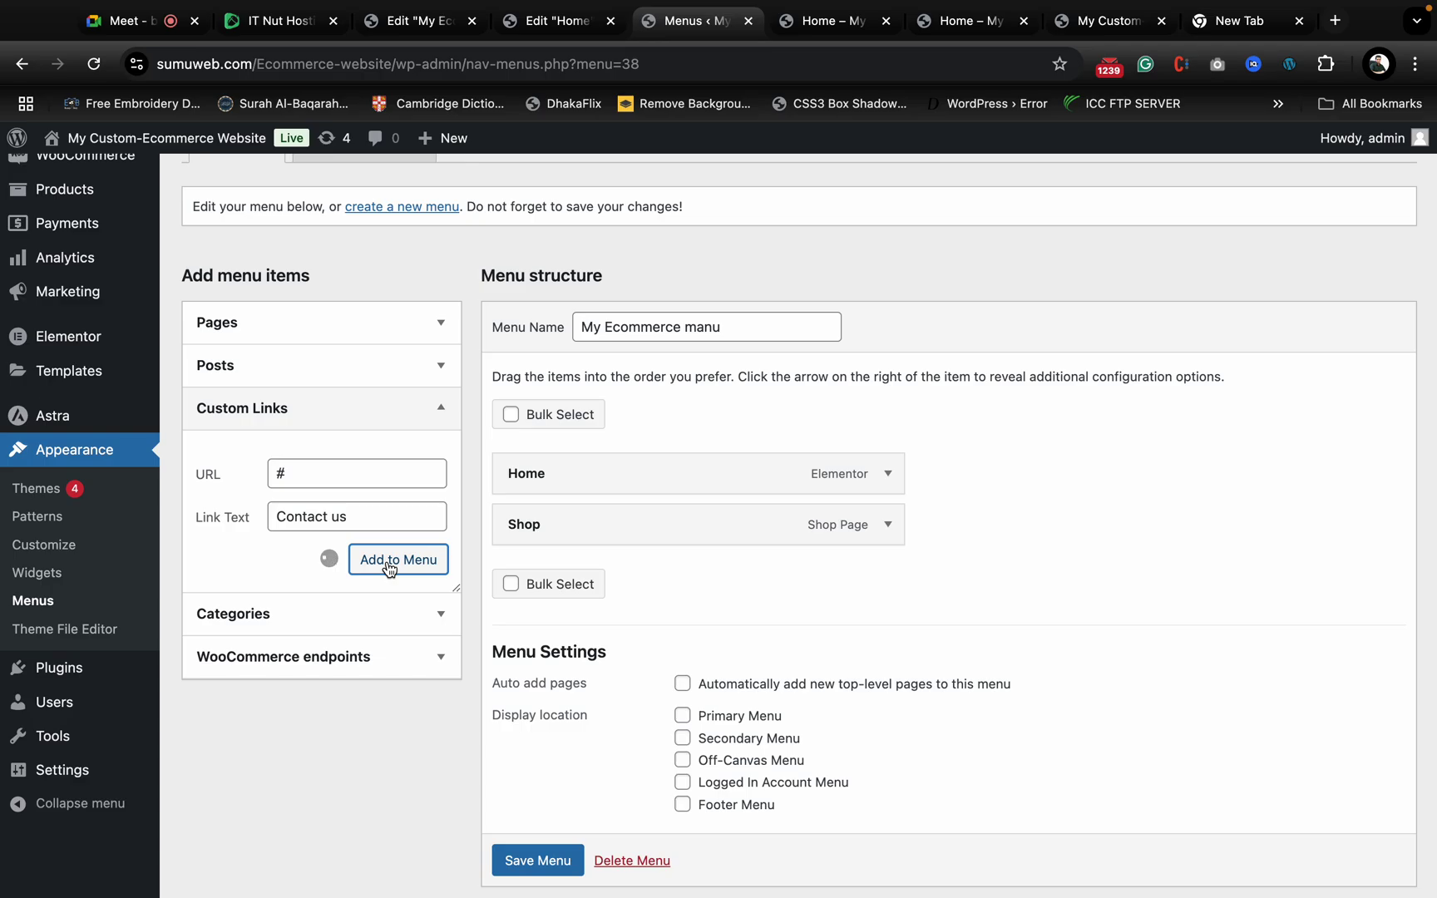
- Add a custom link with the URL # and the link text "About us" to the menu
click(392, 468)
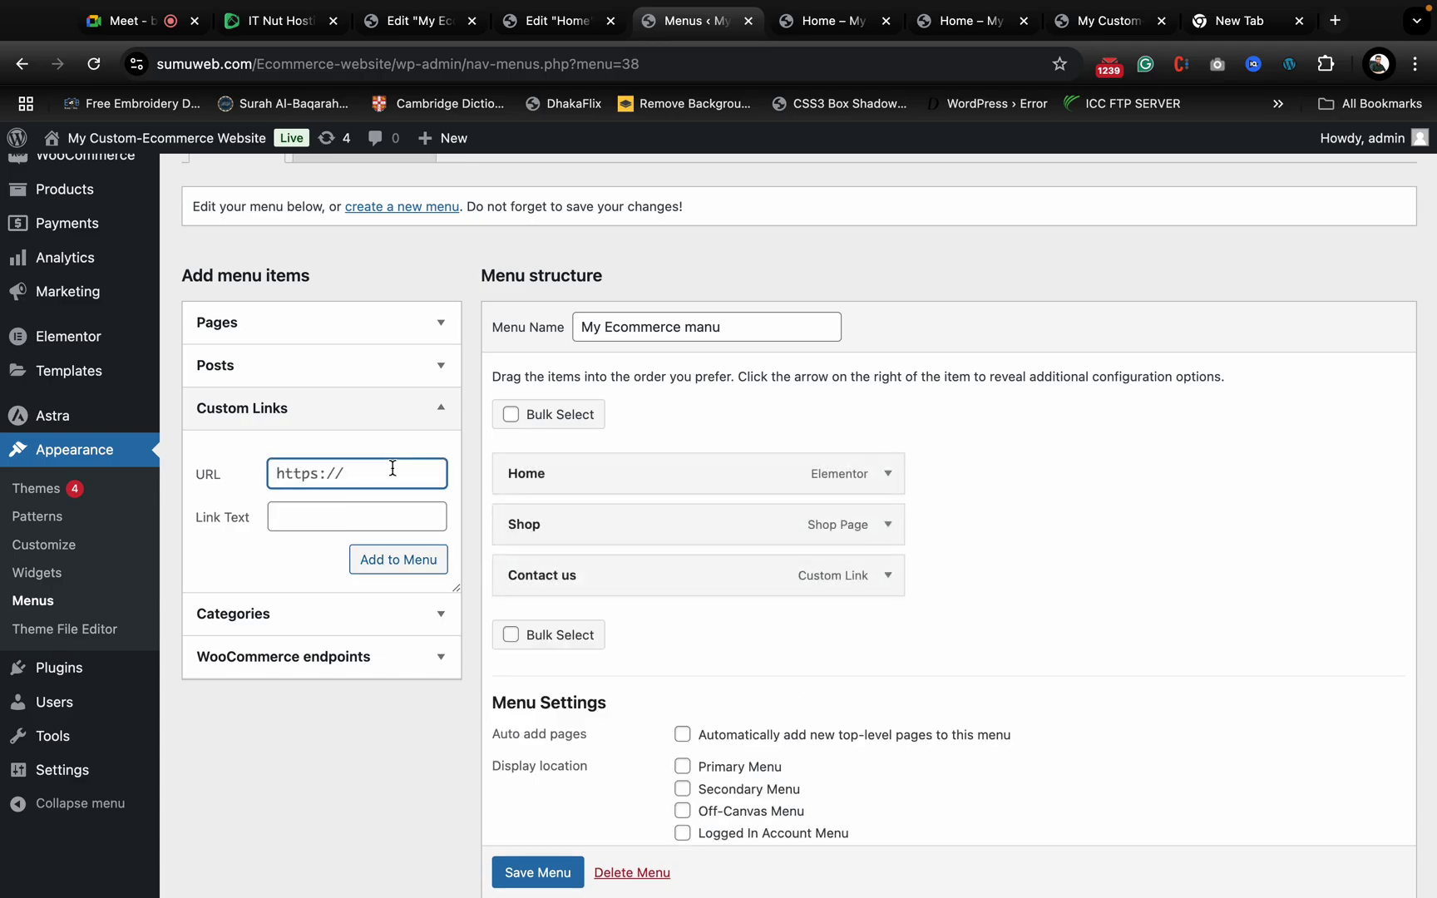
key(ctrl+a)
text(#)
click(382, 519)
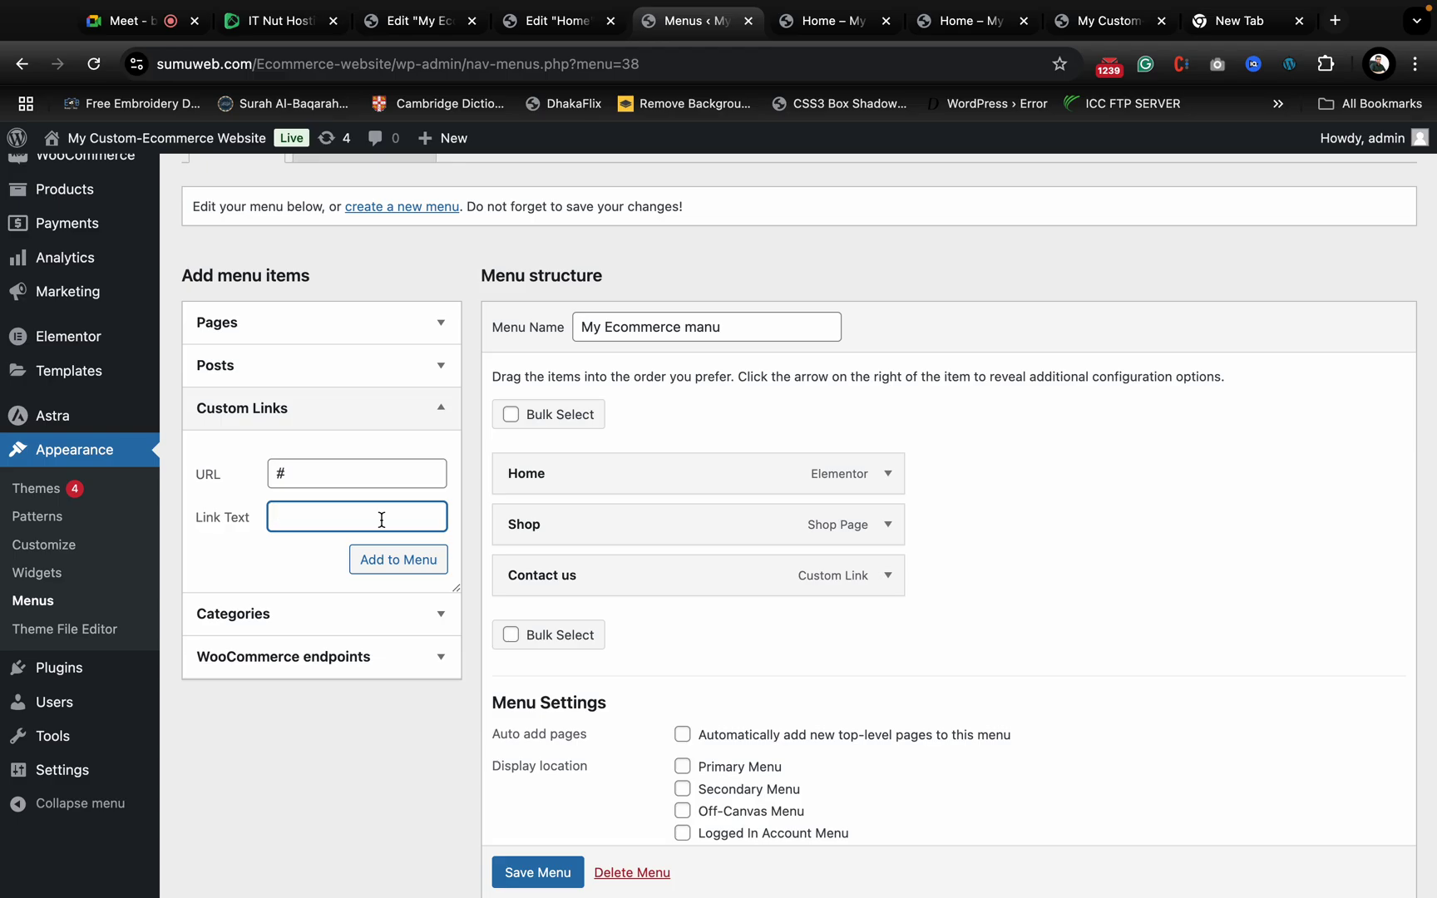
text(About Us)
key(BackSpace)
key(BackSpace)
text(us)
click(375, 562)
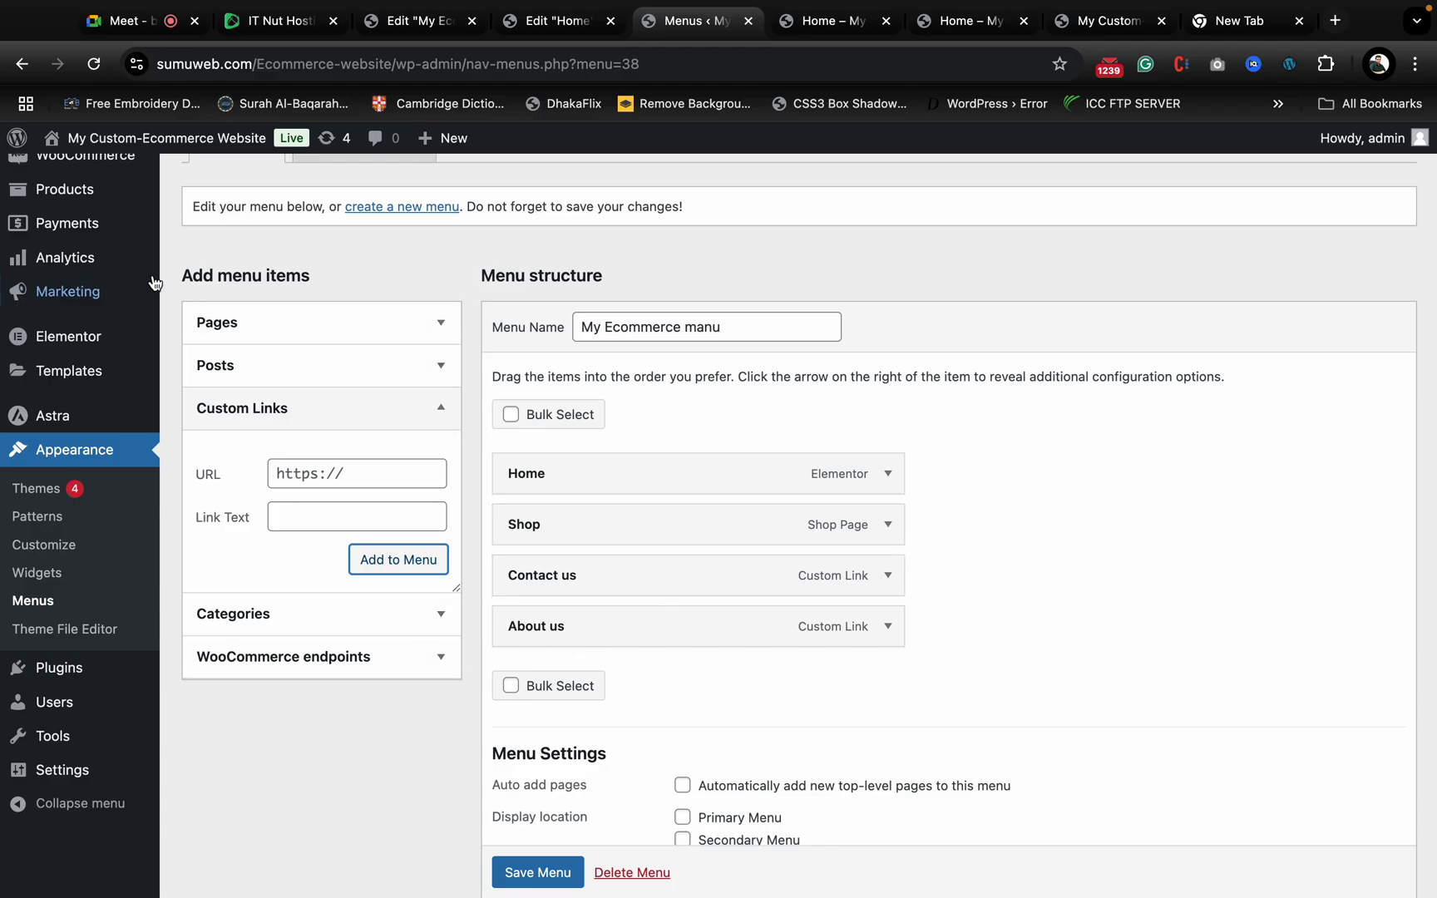
- Save the menu with its Home, Shop, Contact us and About us items
scroll(141, 400, up, 4)
scroll(889, 703, down, 3)
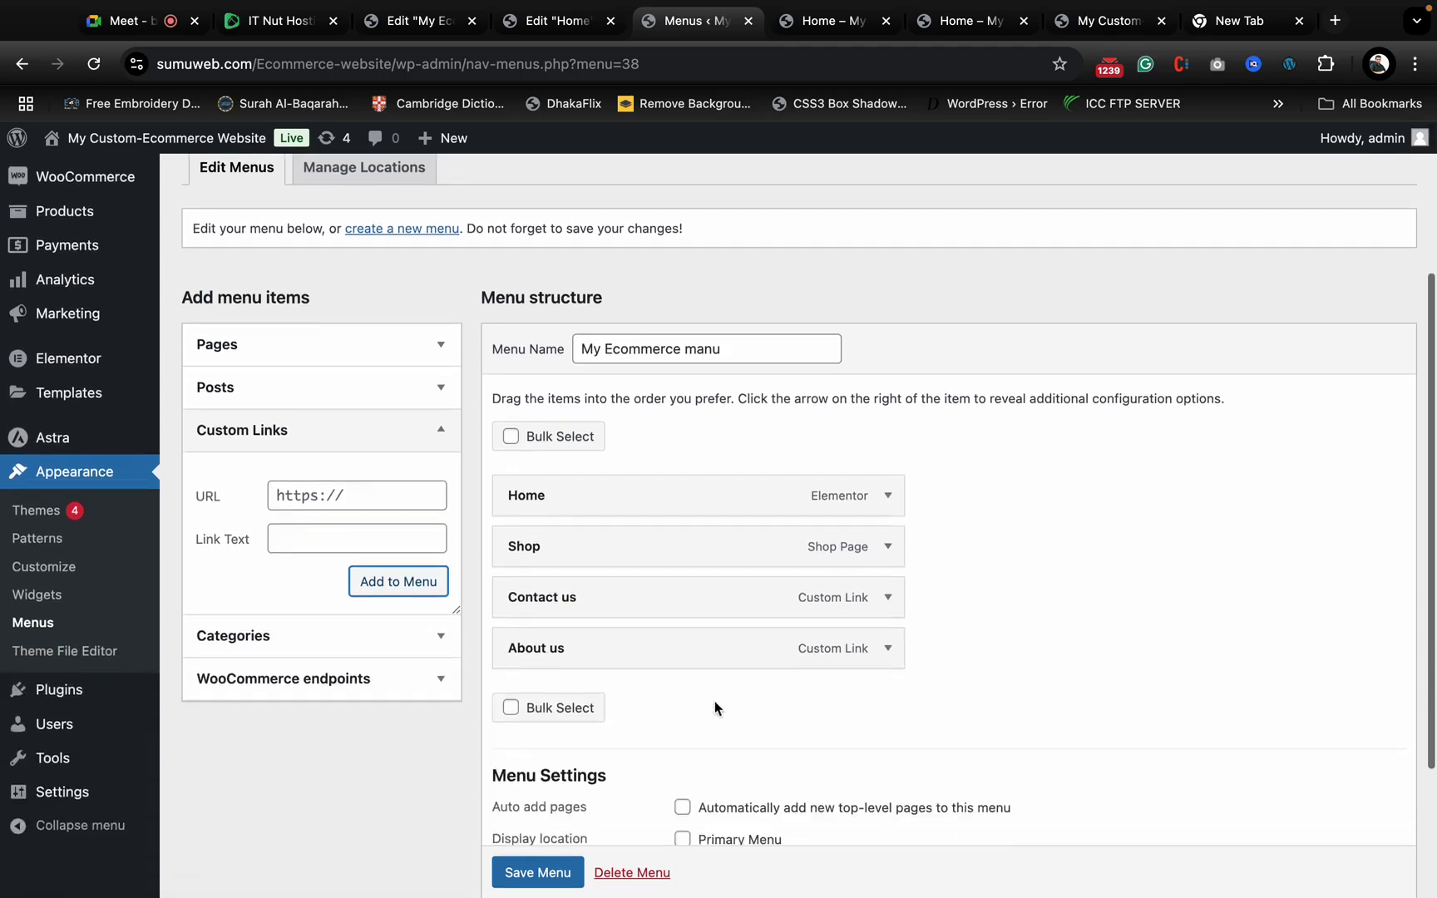
scroll(835, 705, down, 3)
click(549, 802)
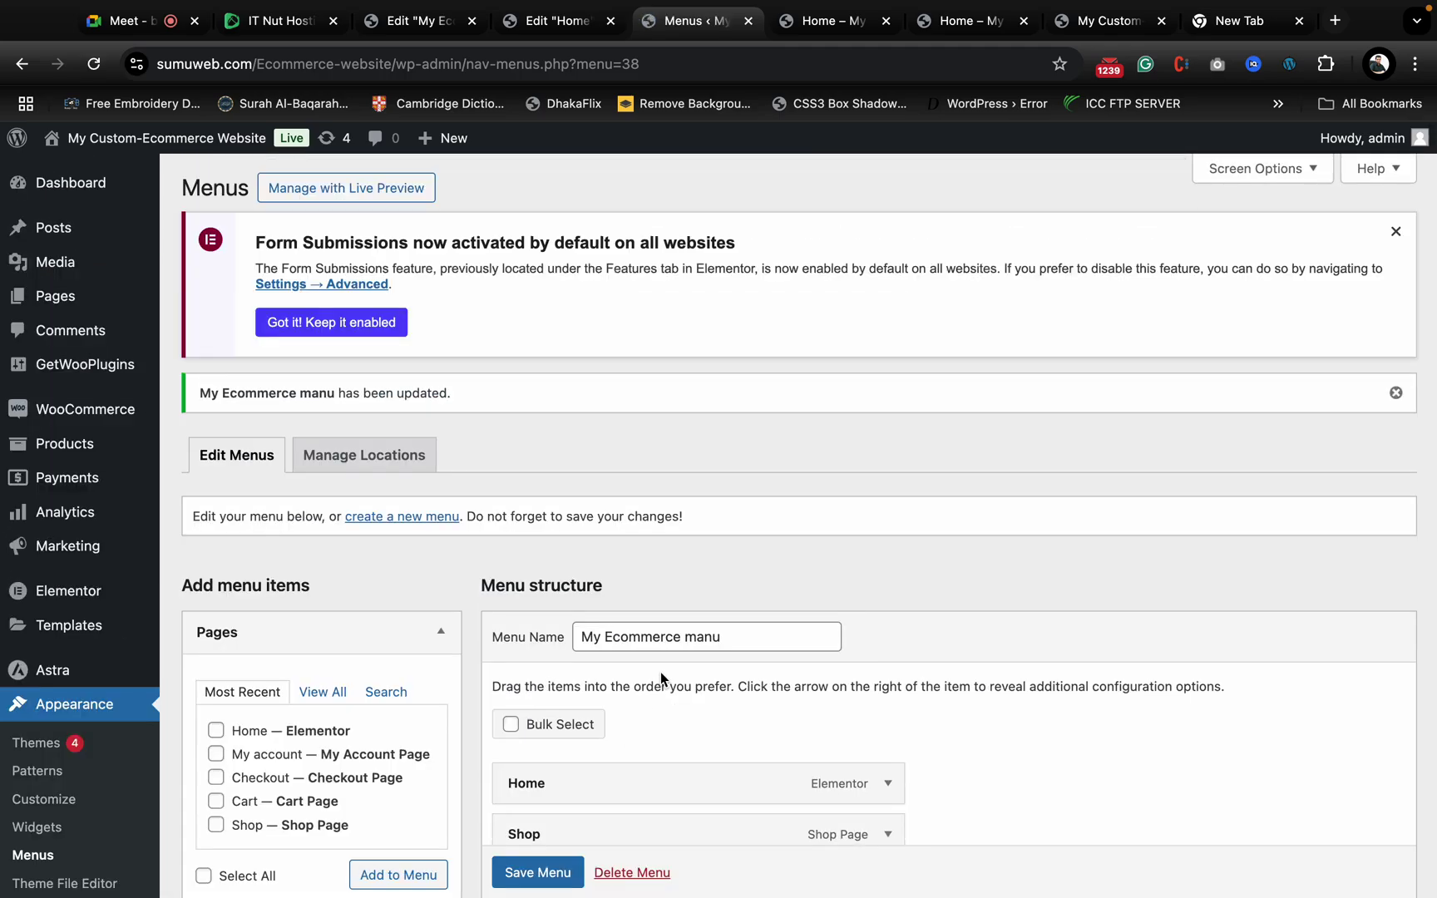
- Add a custom link with the URL # and the link text "Blog" to the menu
scroll(660, 673, down, 4)
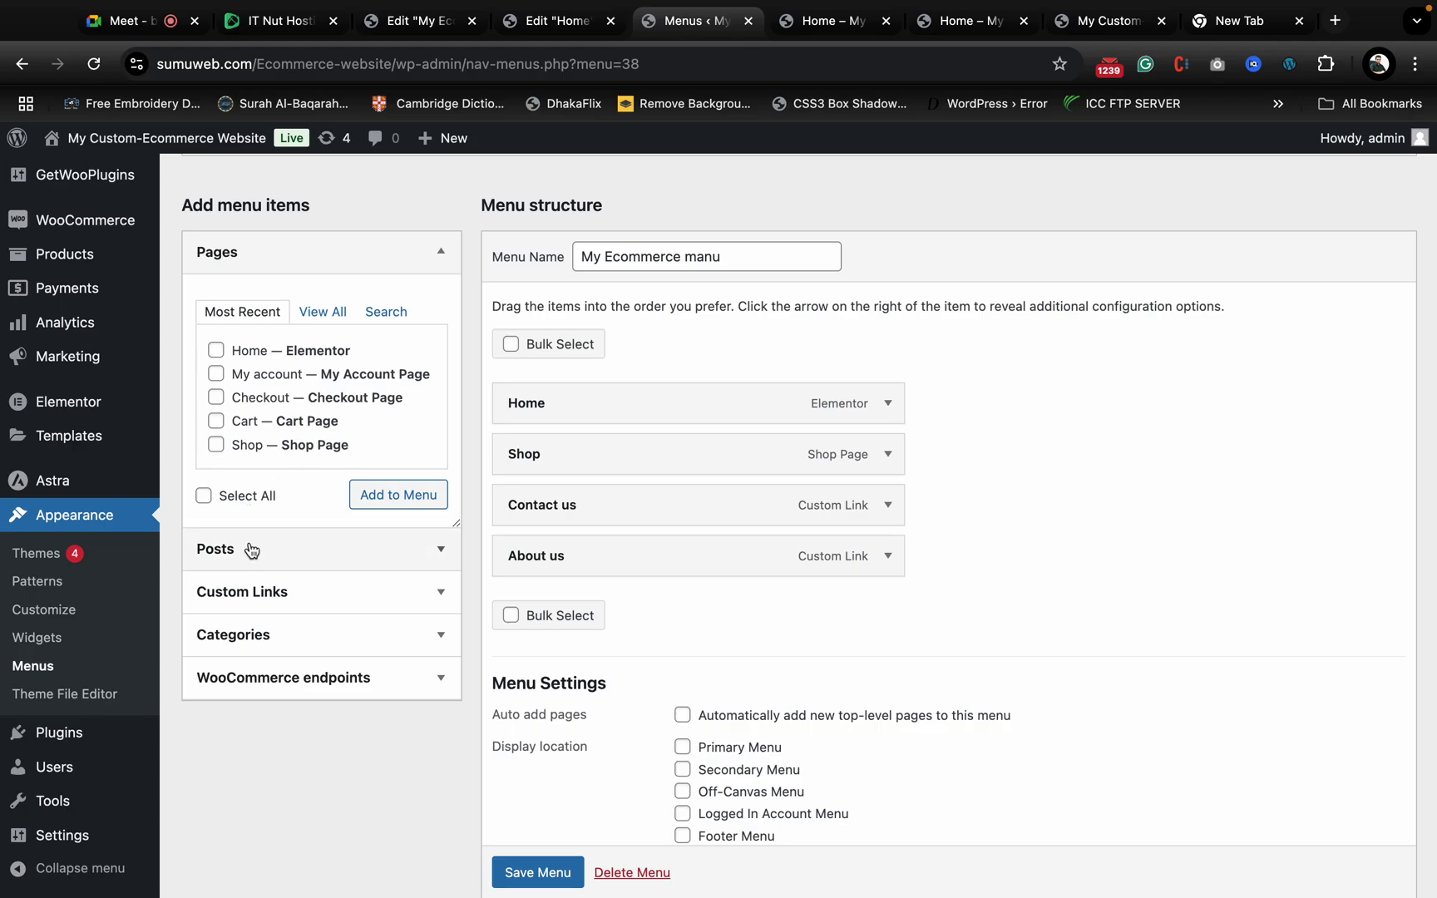
click(275, 590)
click(314, 407)
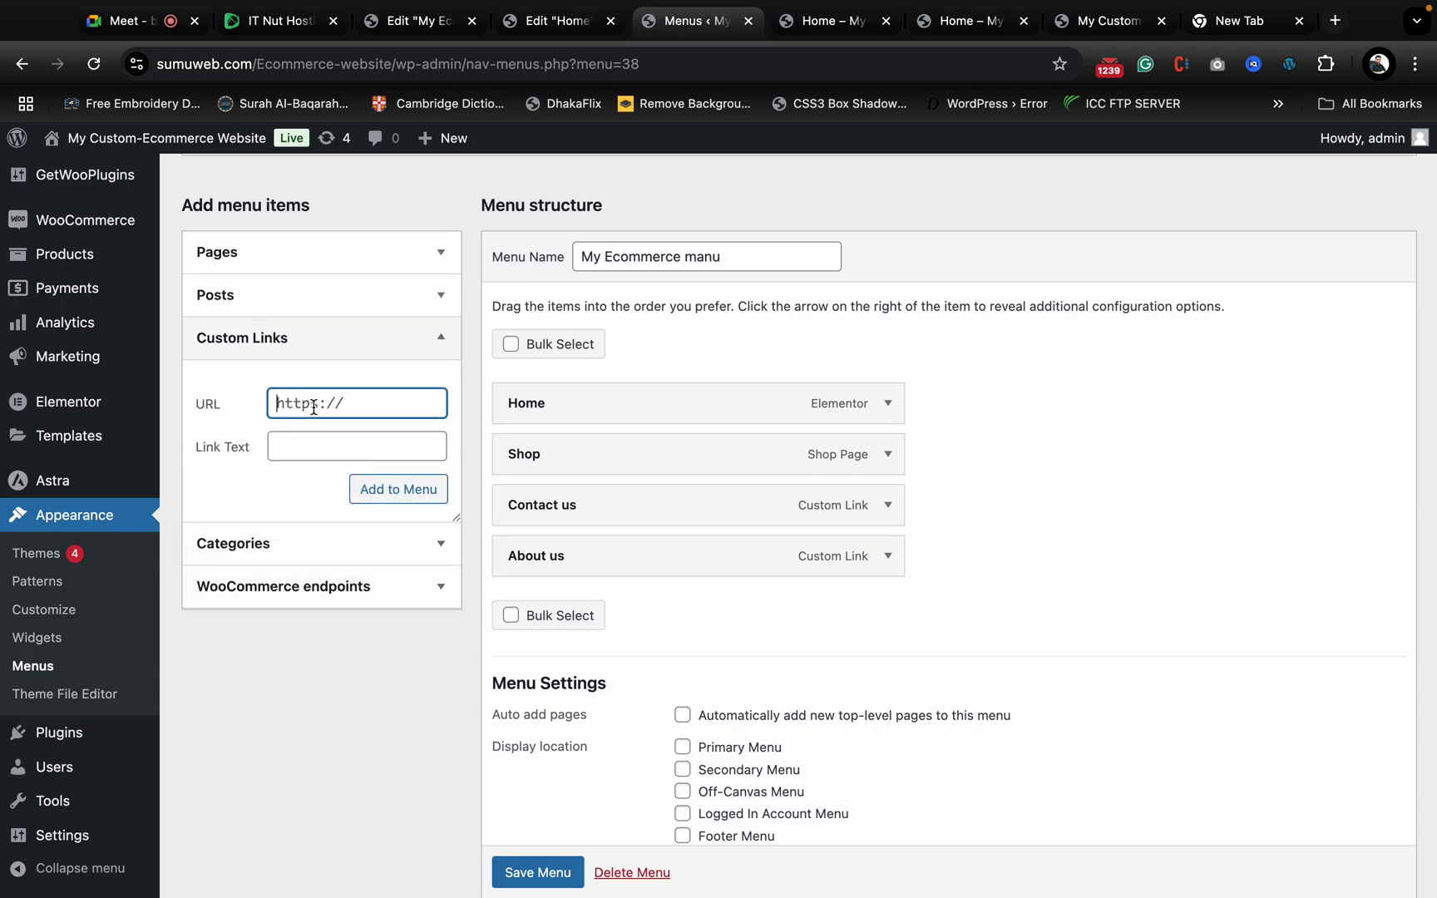
text(#)
click(318, 438)
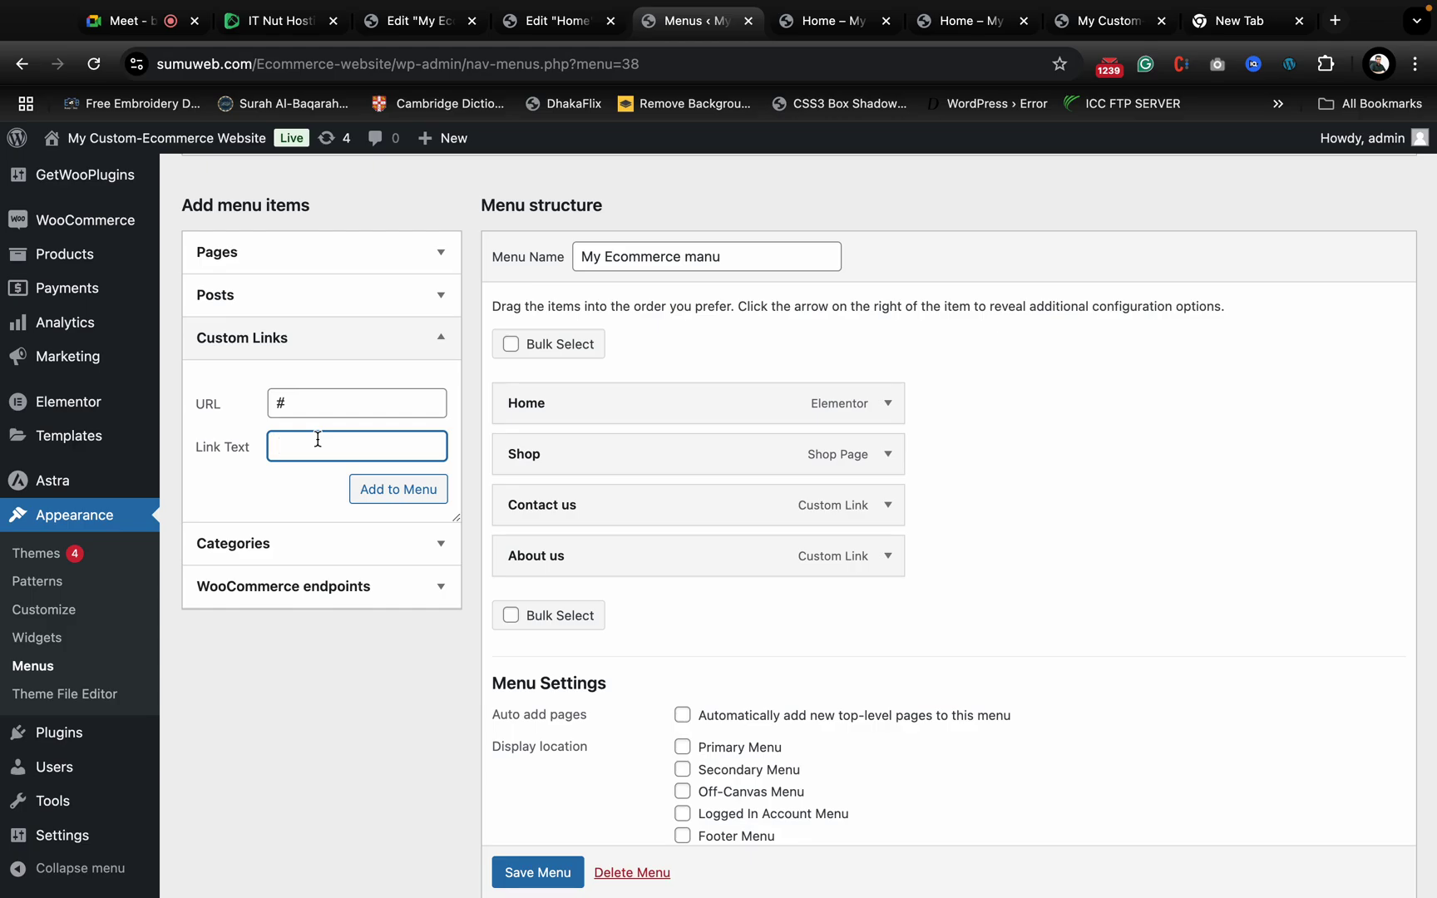
text(Blog)
click(408, 493)
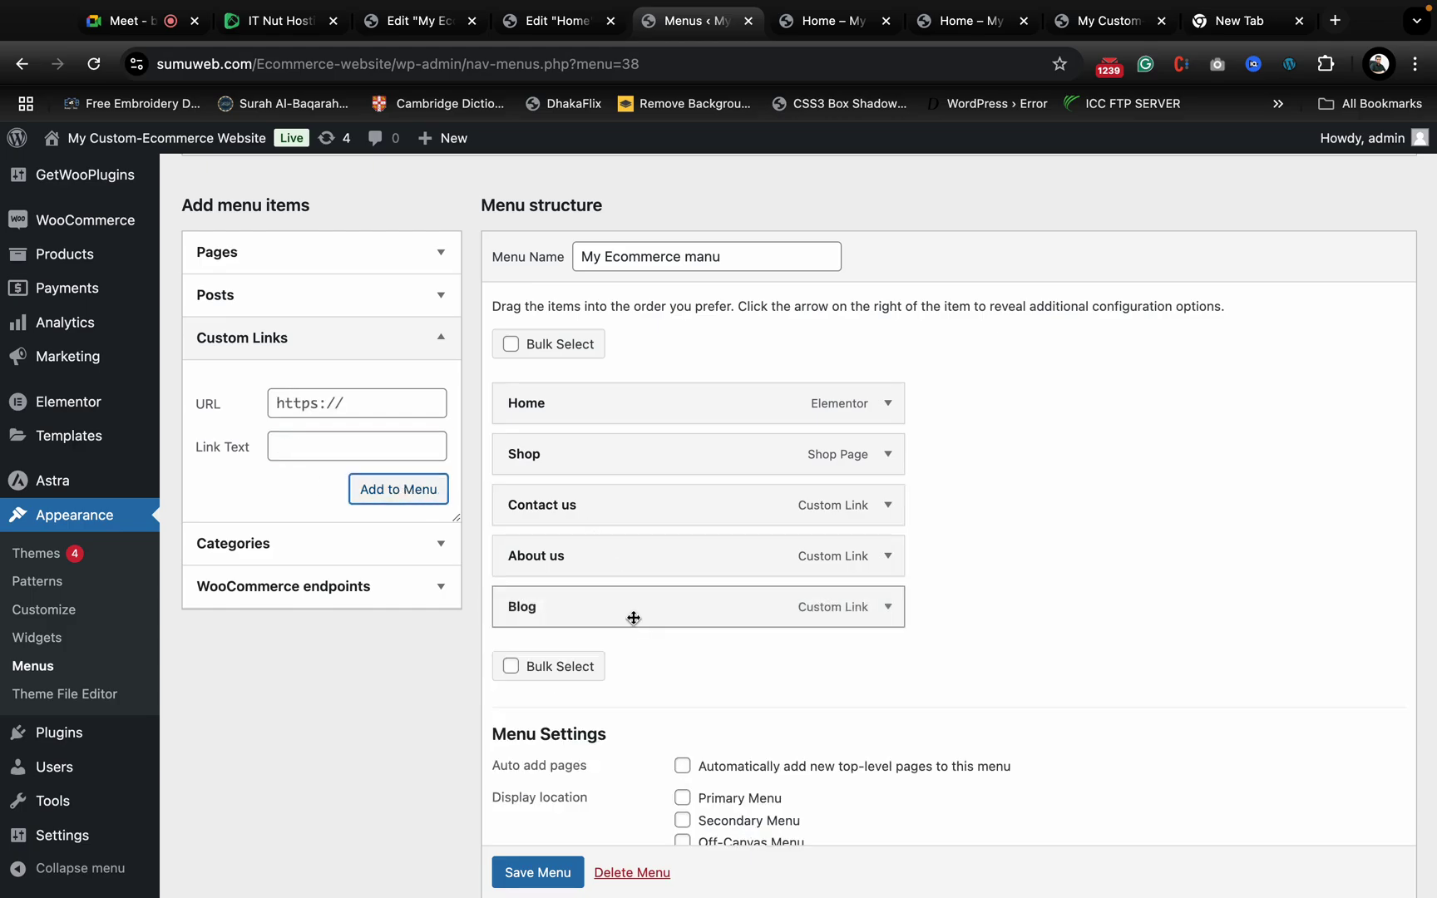
- Move the Blog item above About us in the menu order and save the menu
drag(632, 618, 699, 516)
scroll(532, 873, down, 2)
click(527, 875)
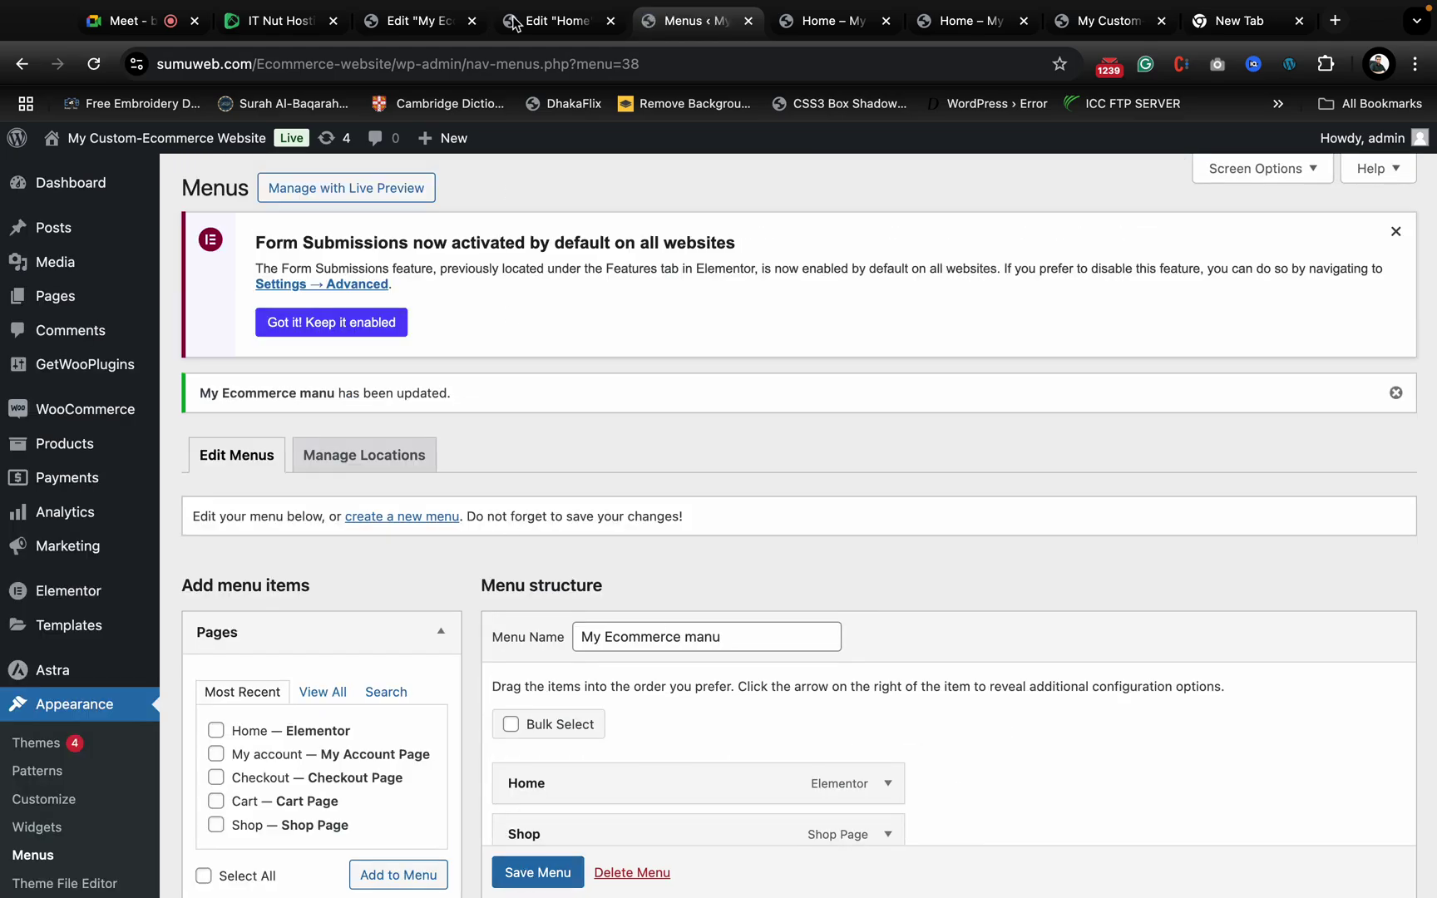
- Reload the header template in the Elementor editor and add a WordPress Menu widget to the empty column beside the logo
click(455, 21)
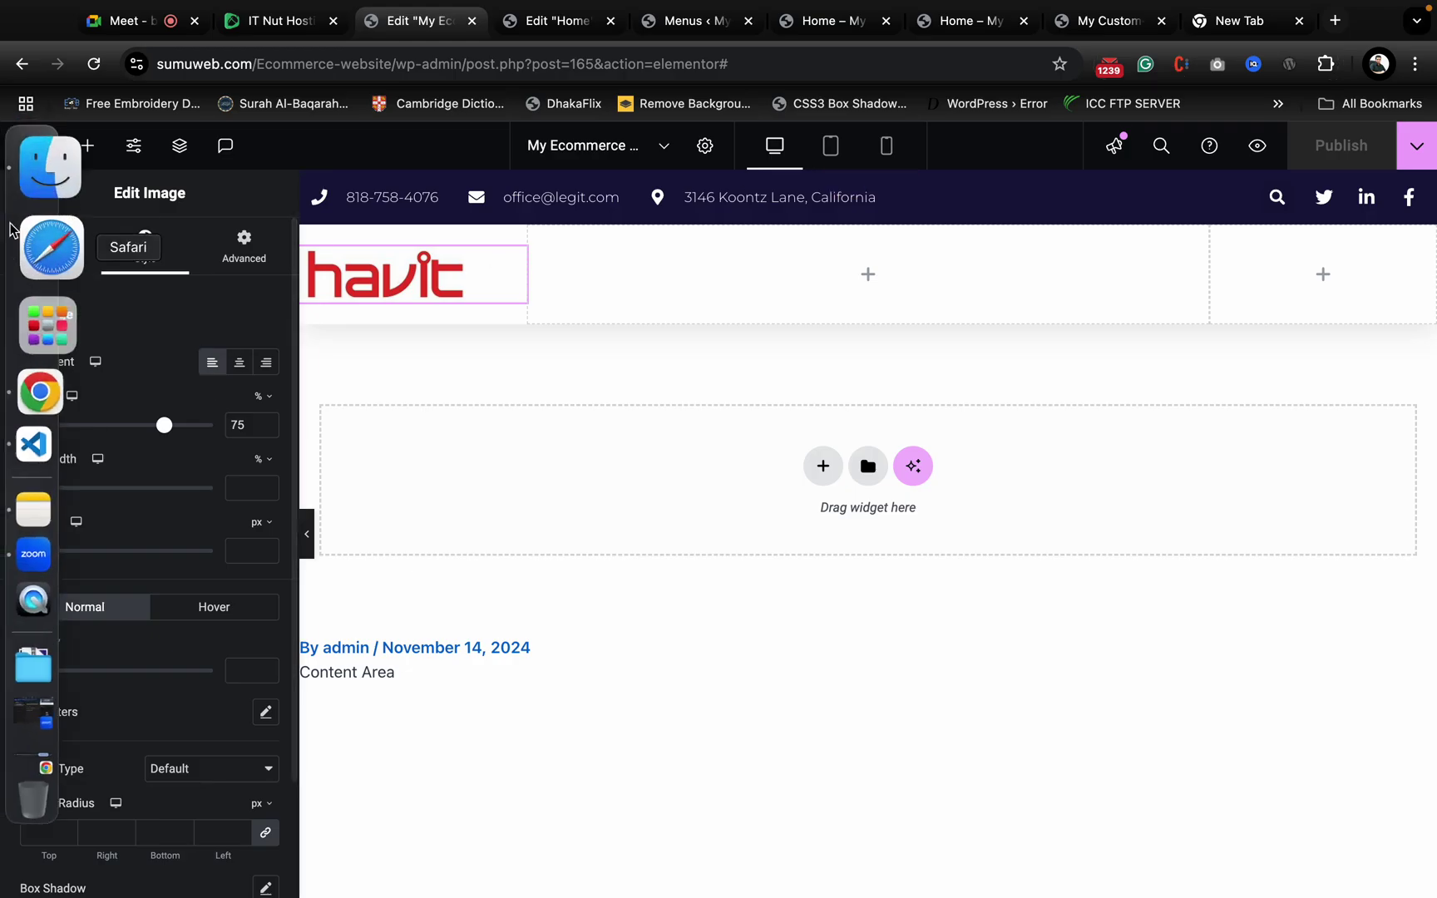
click(93, 64)
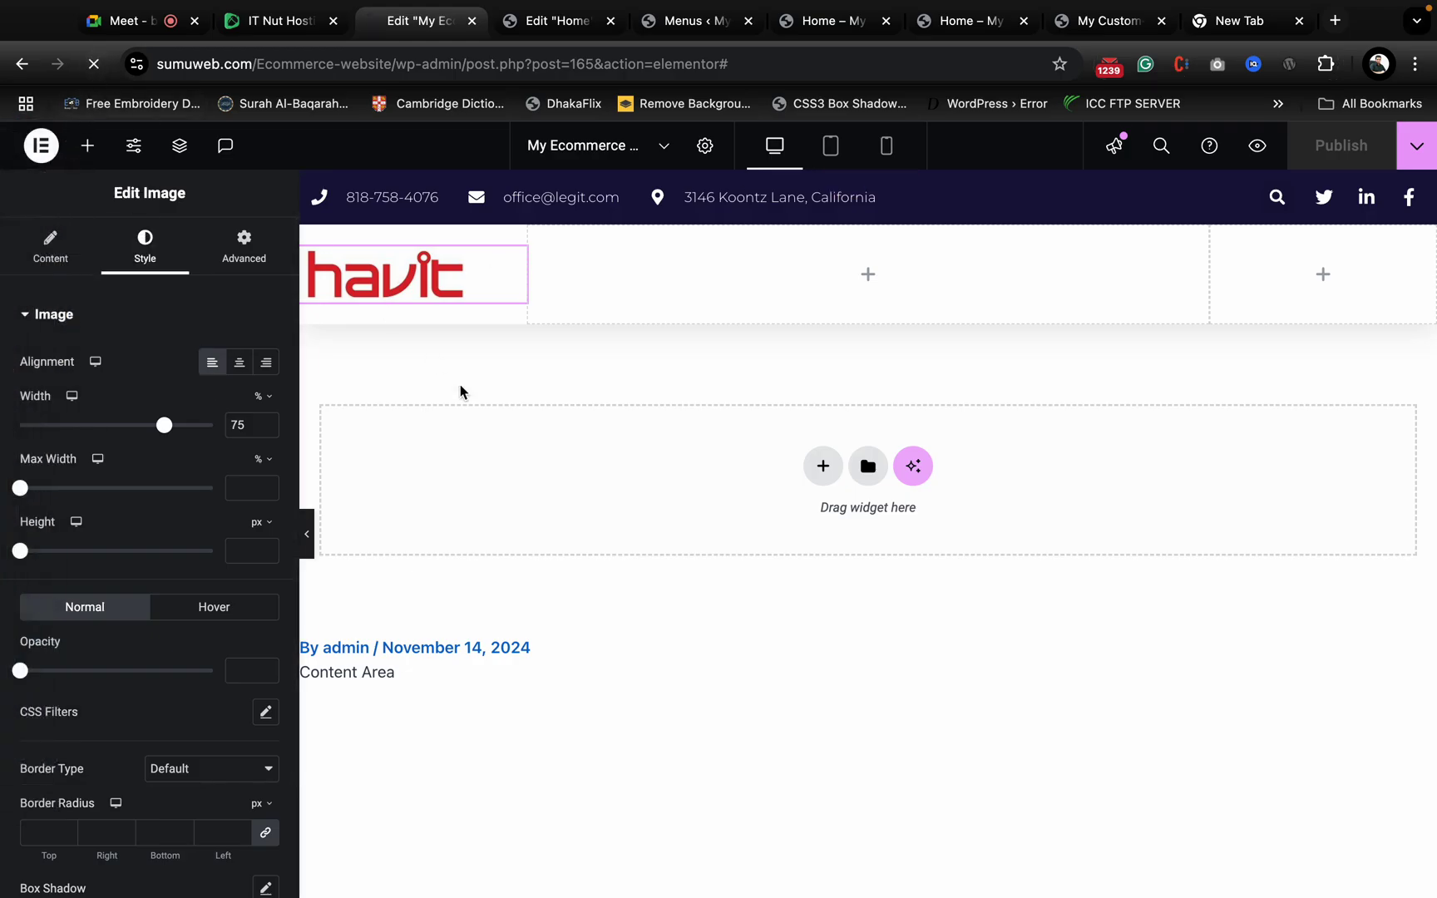
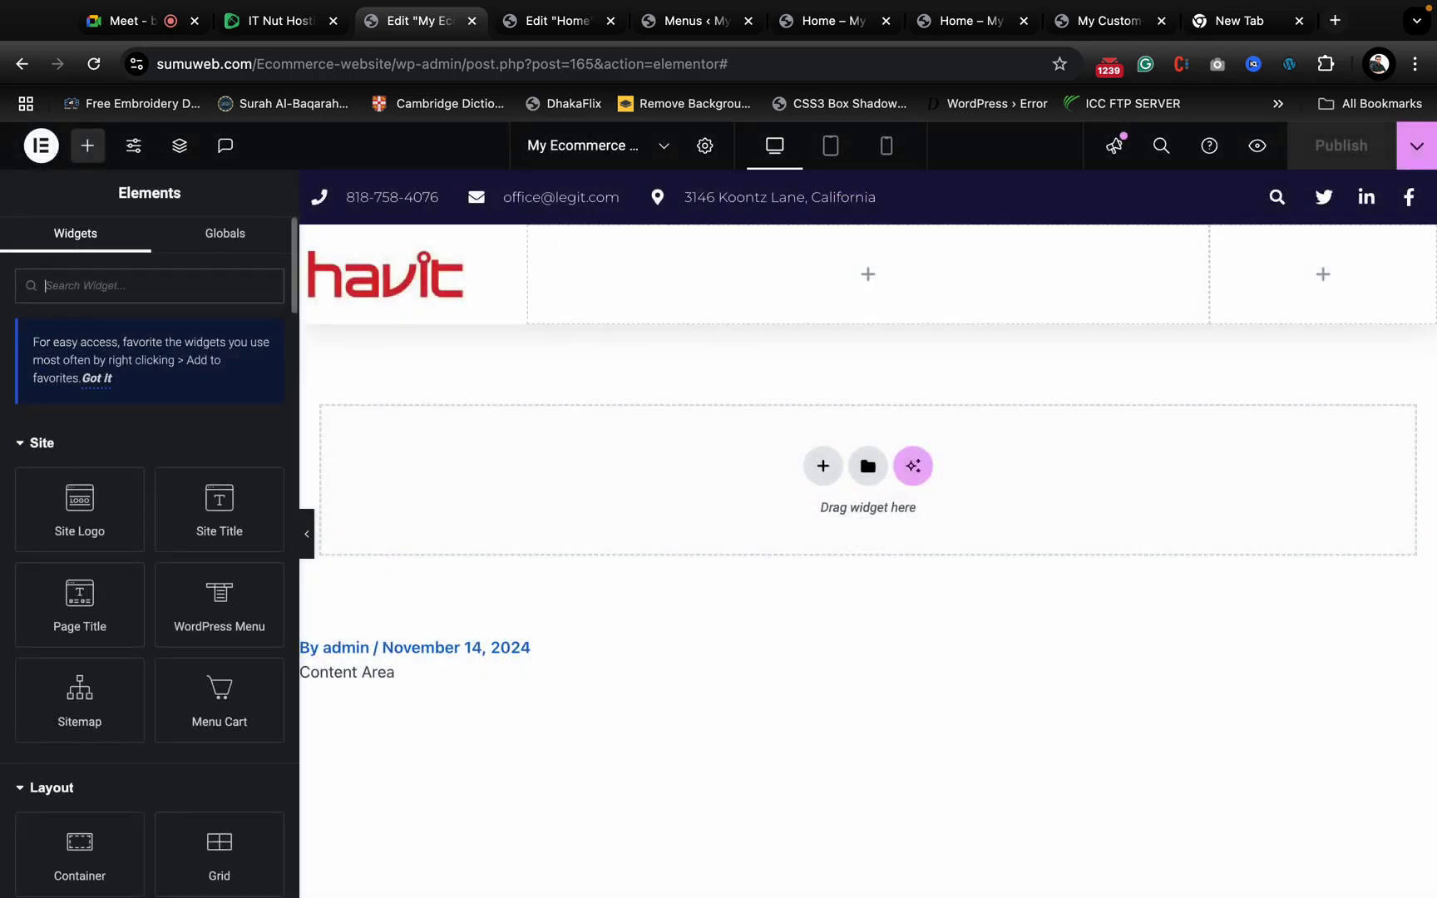
text(menu)
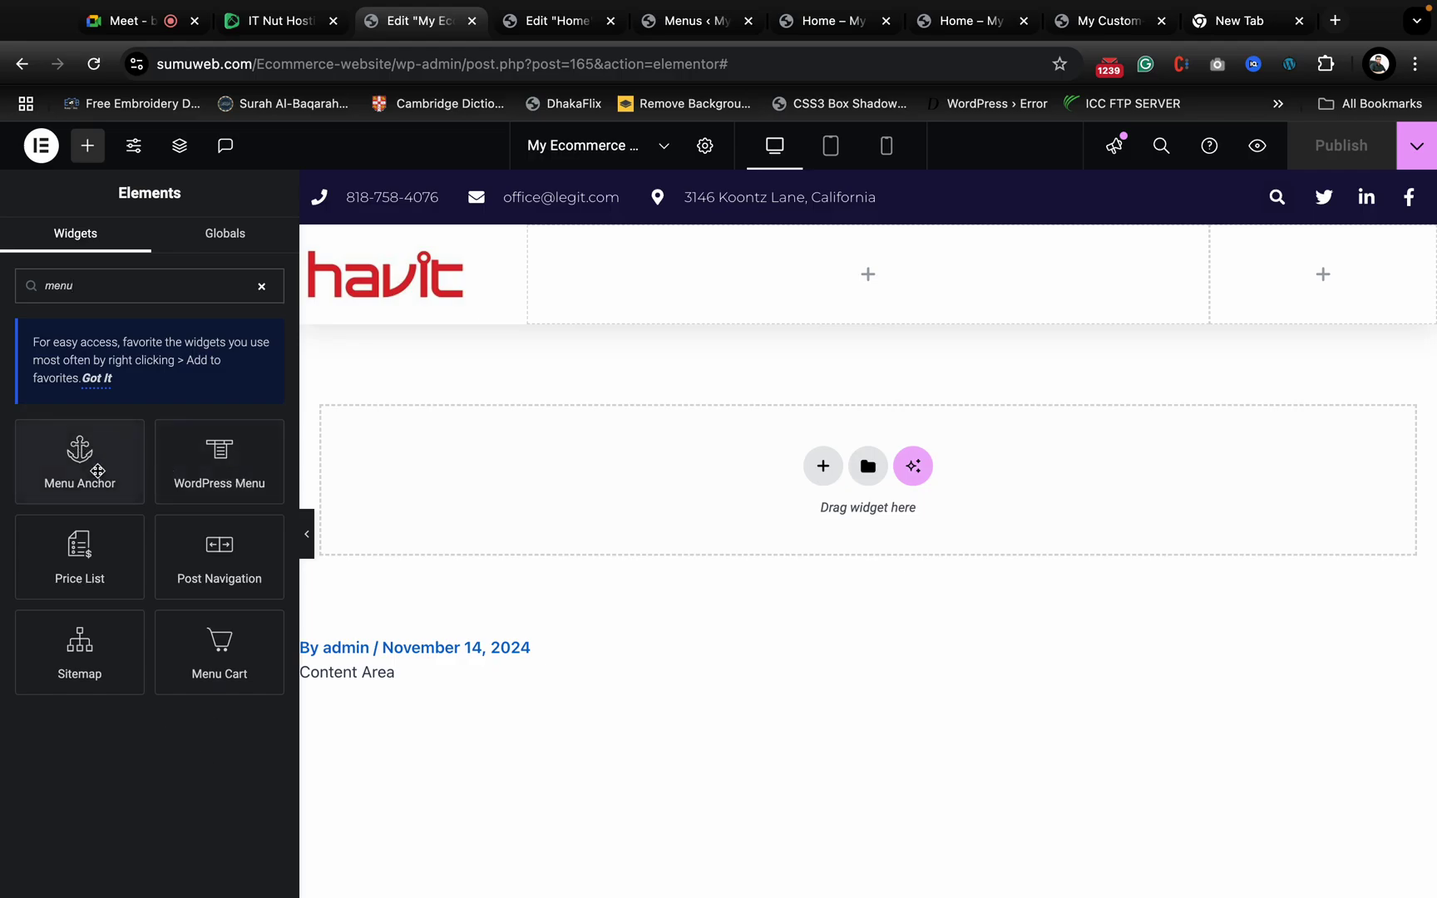
drag(220, 459, 910, 272)
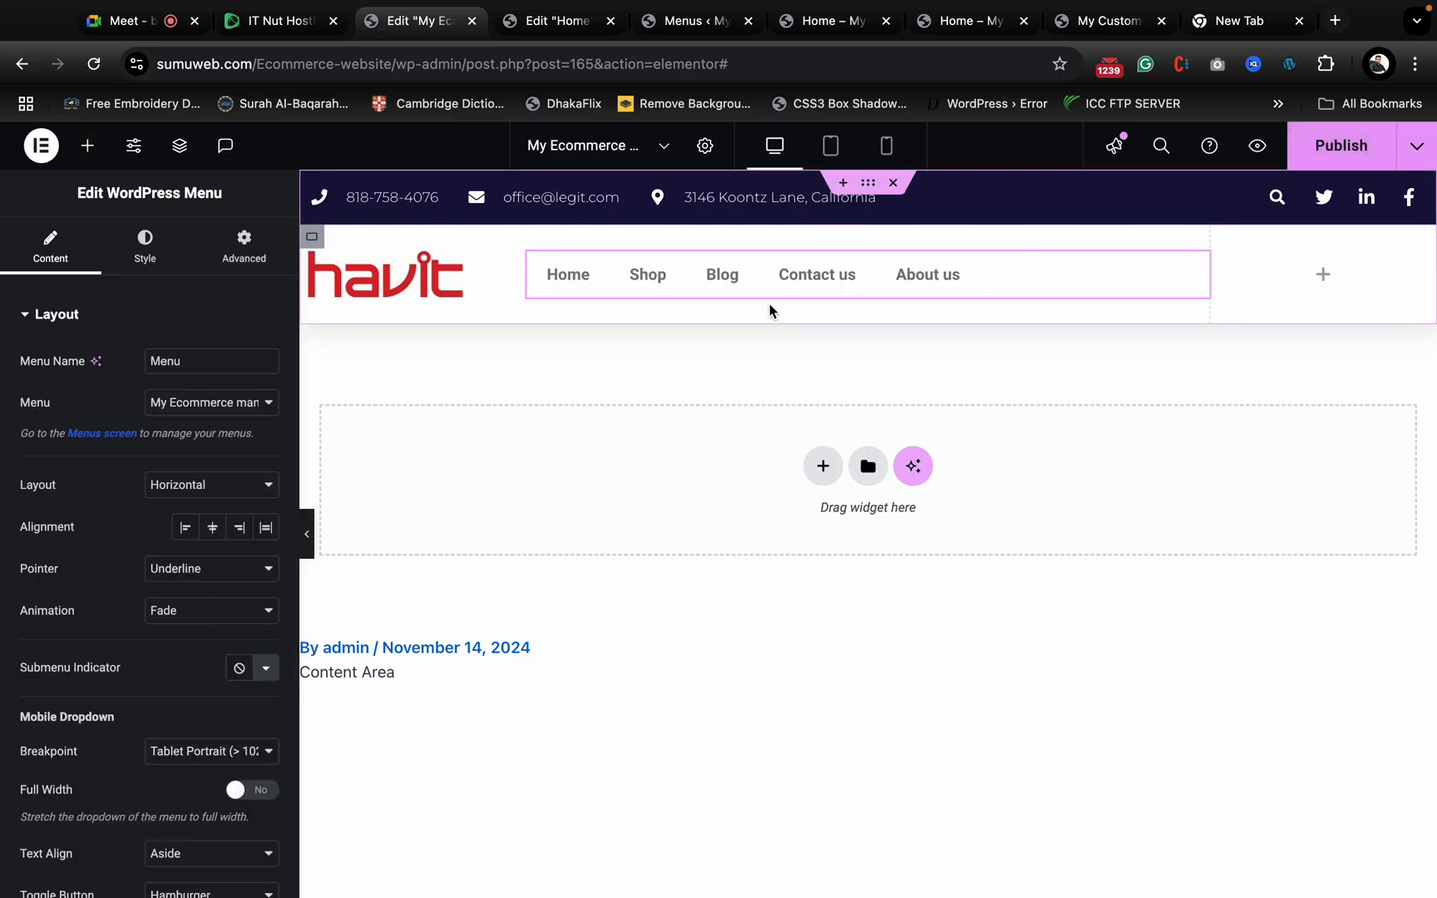
- Add an Icon widget to the remaining empty column after the navigation menu in the header row
click(1323, 278)
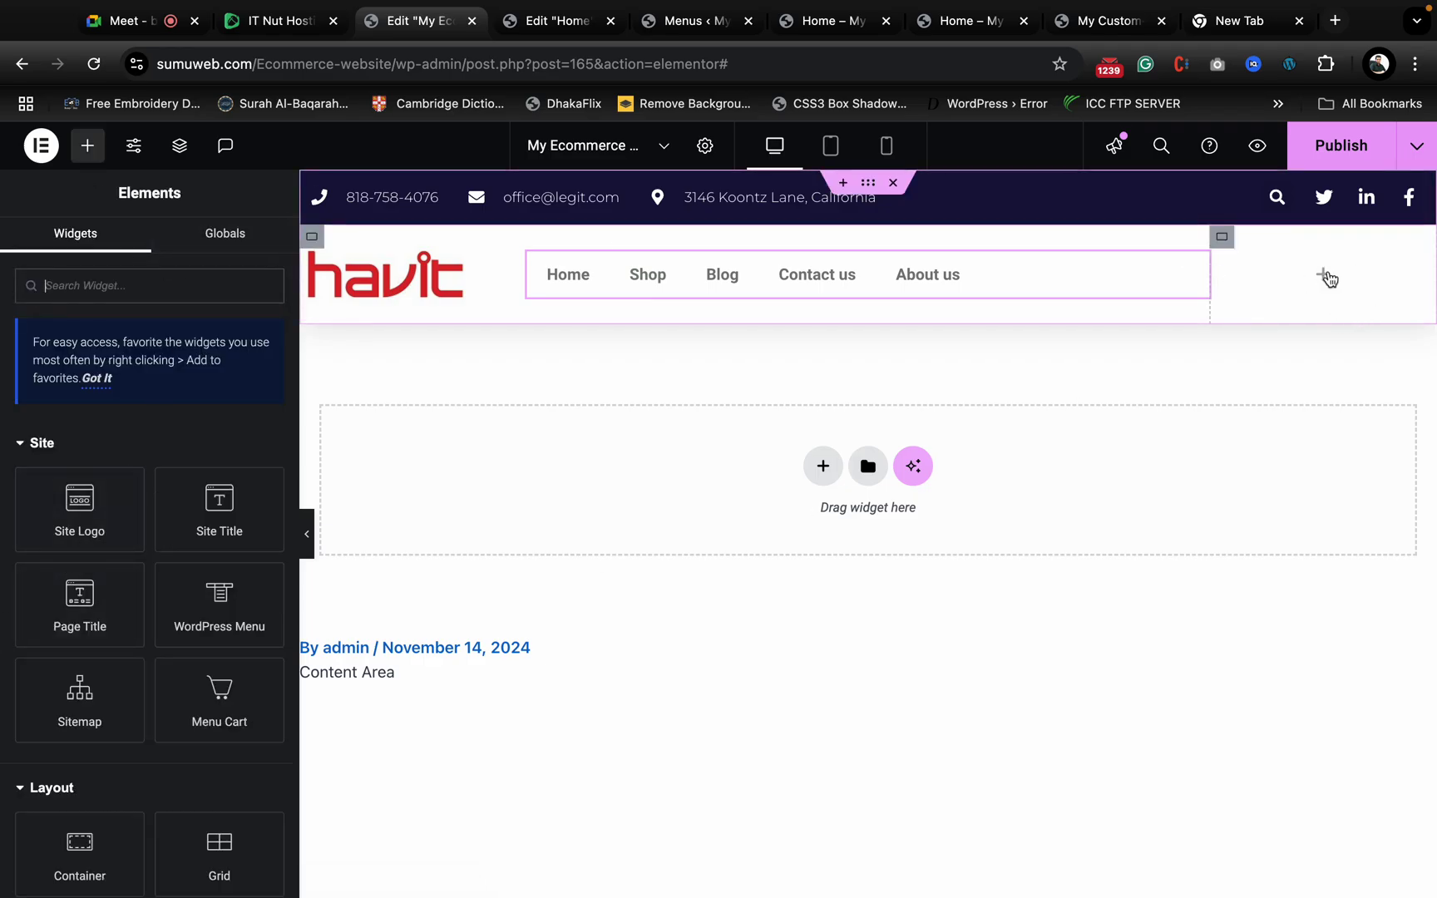
text(icon)
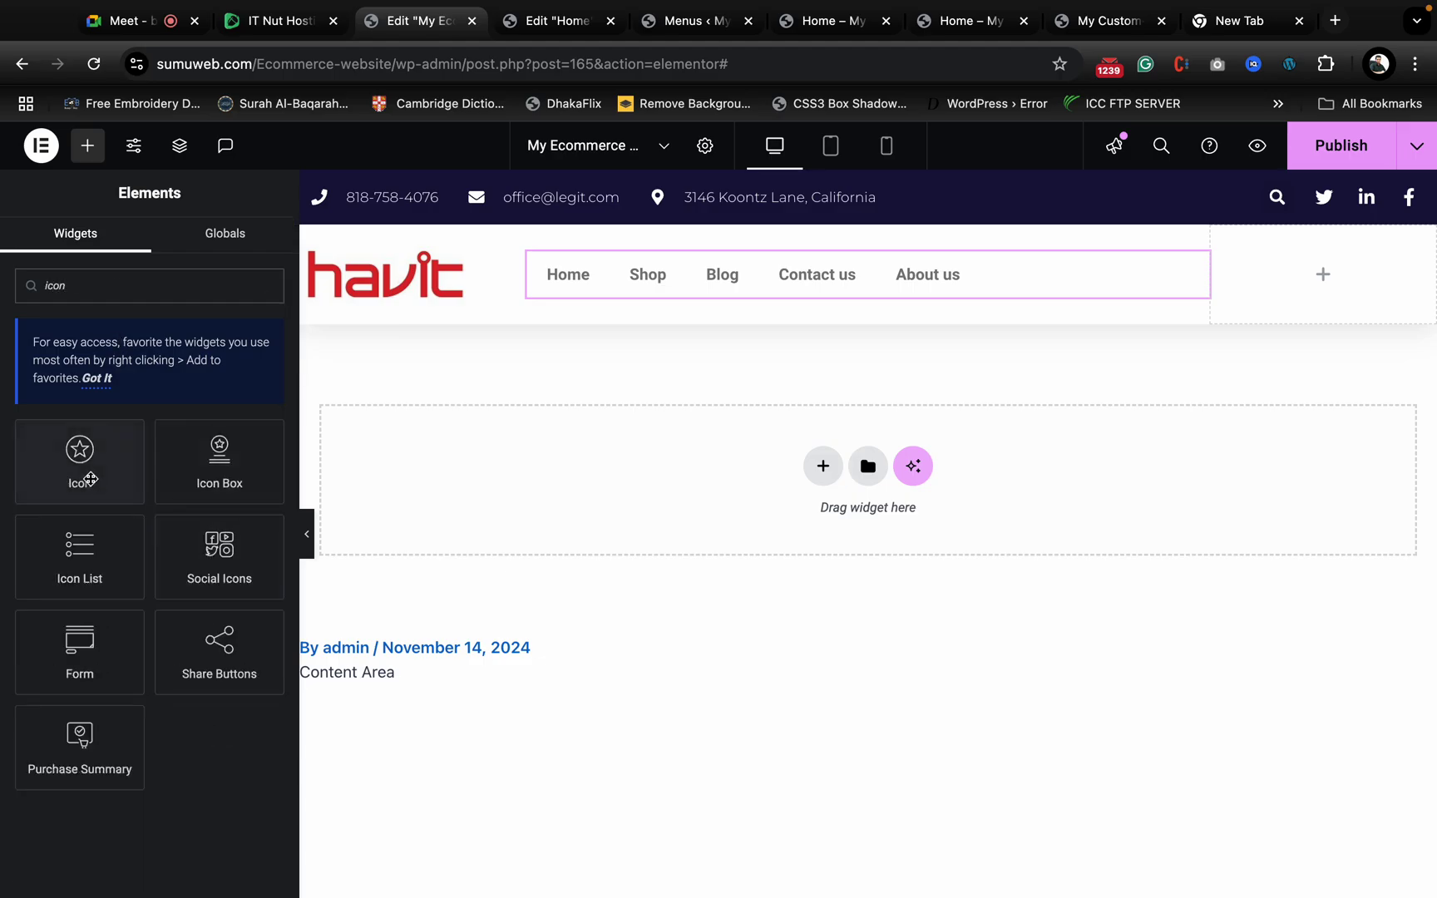
drag(90, 479, 1330, 299)
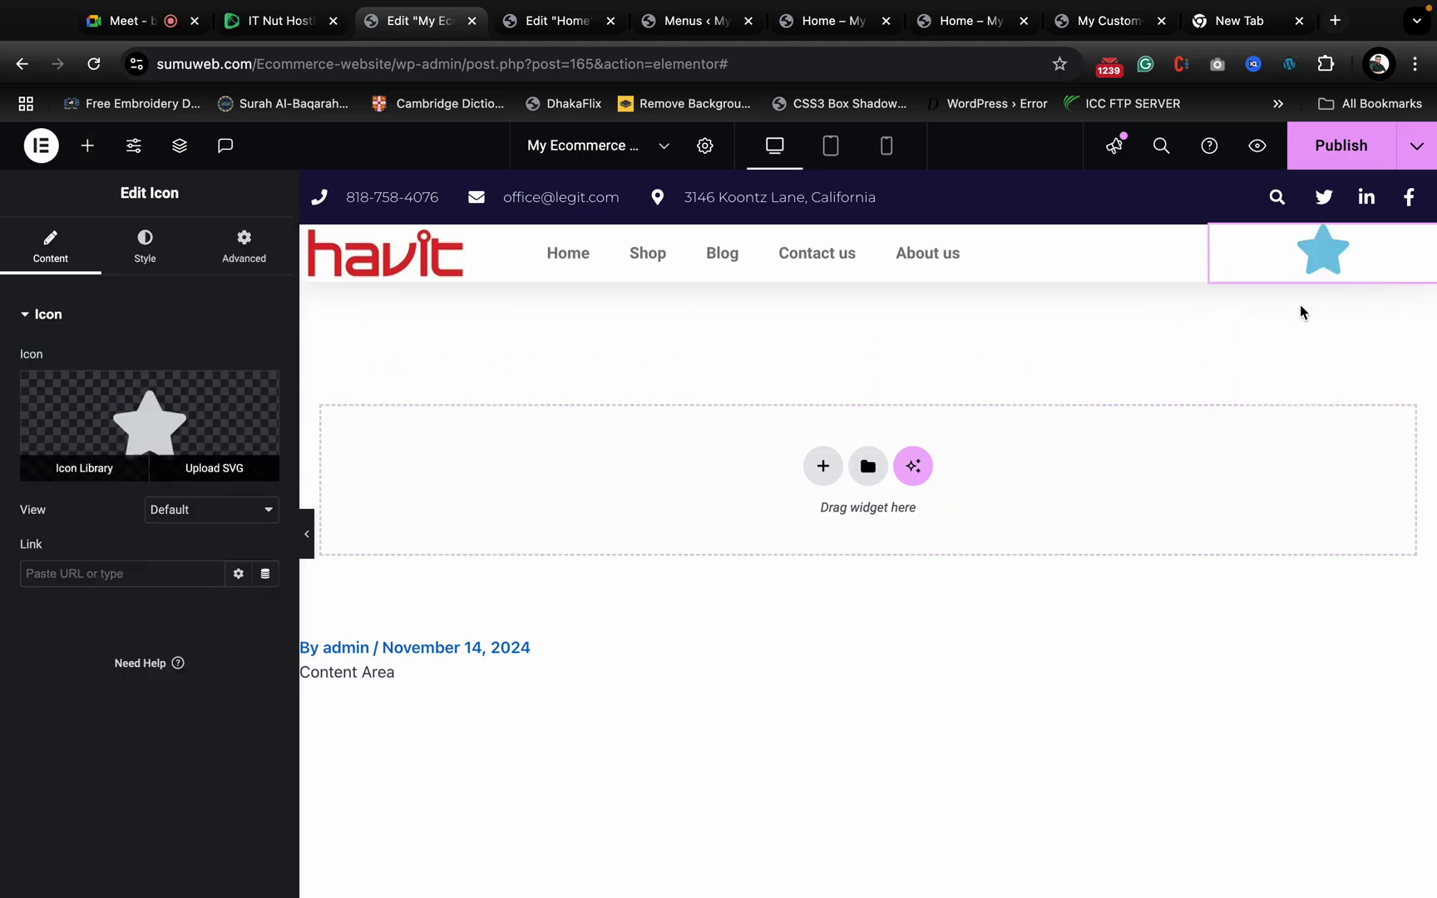
- Replace the star in the Icon widget with the "User cog" icon from the icon library
click(40, 409)
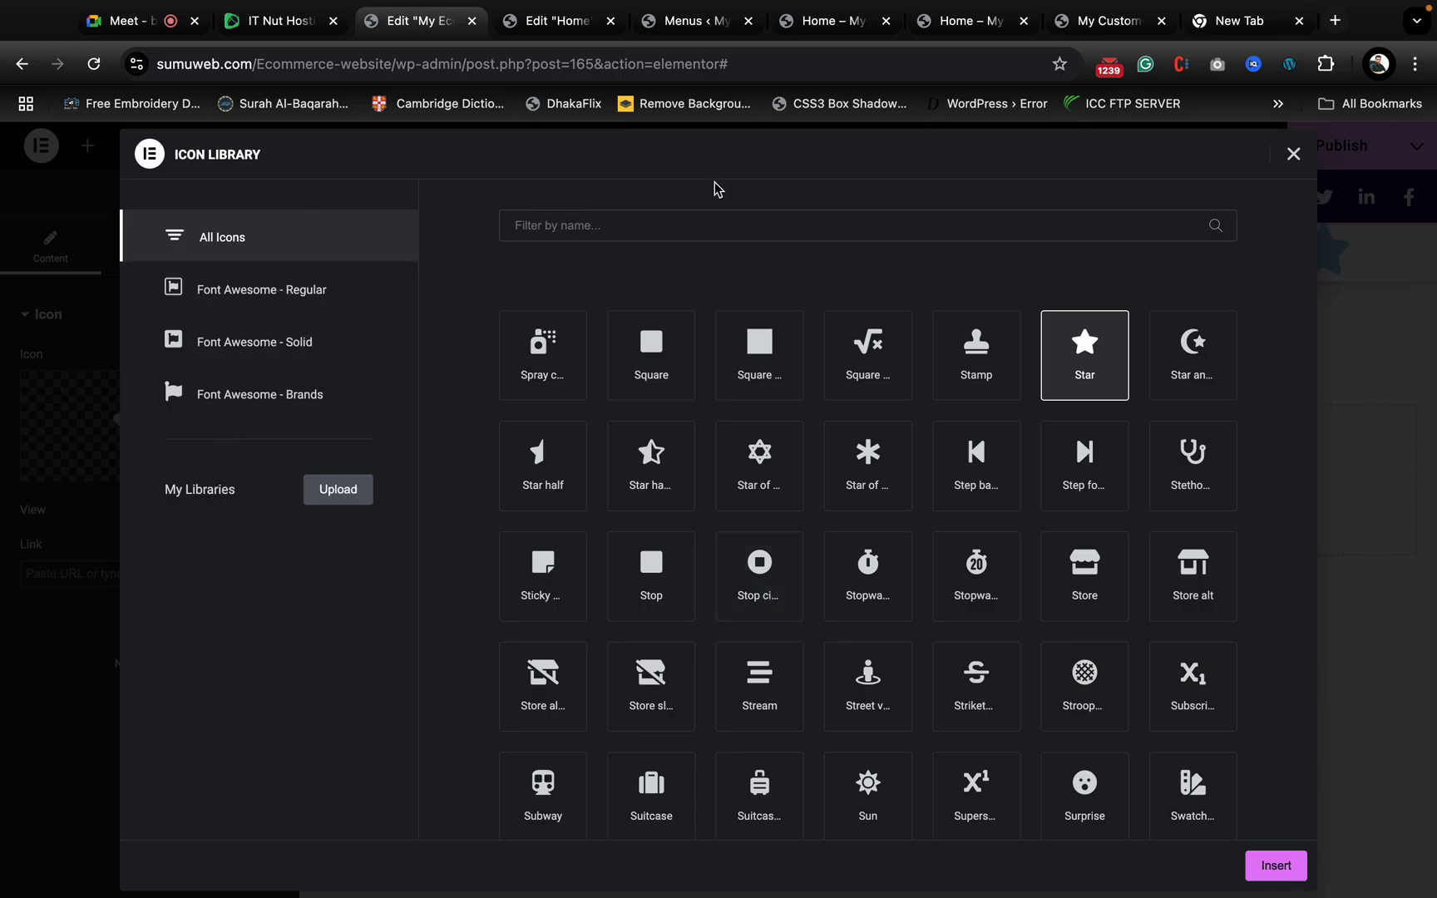
click(711, 225)
text(user)
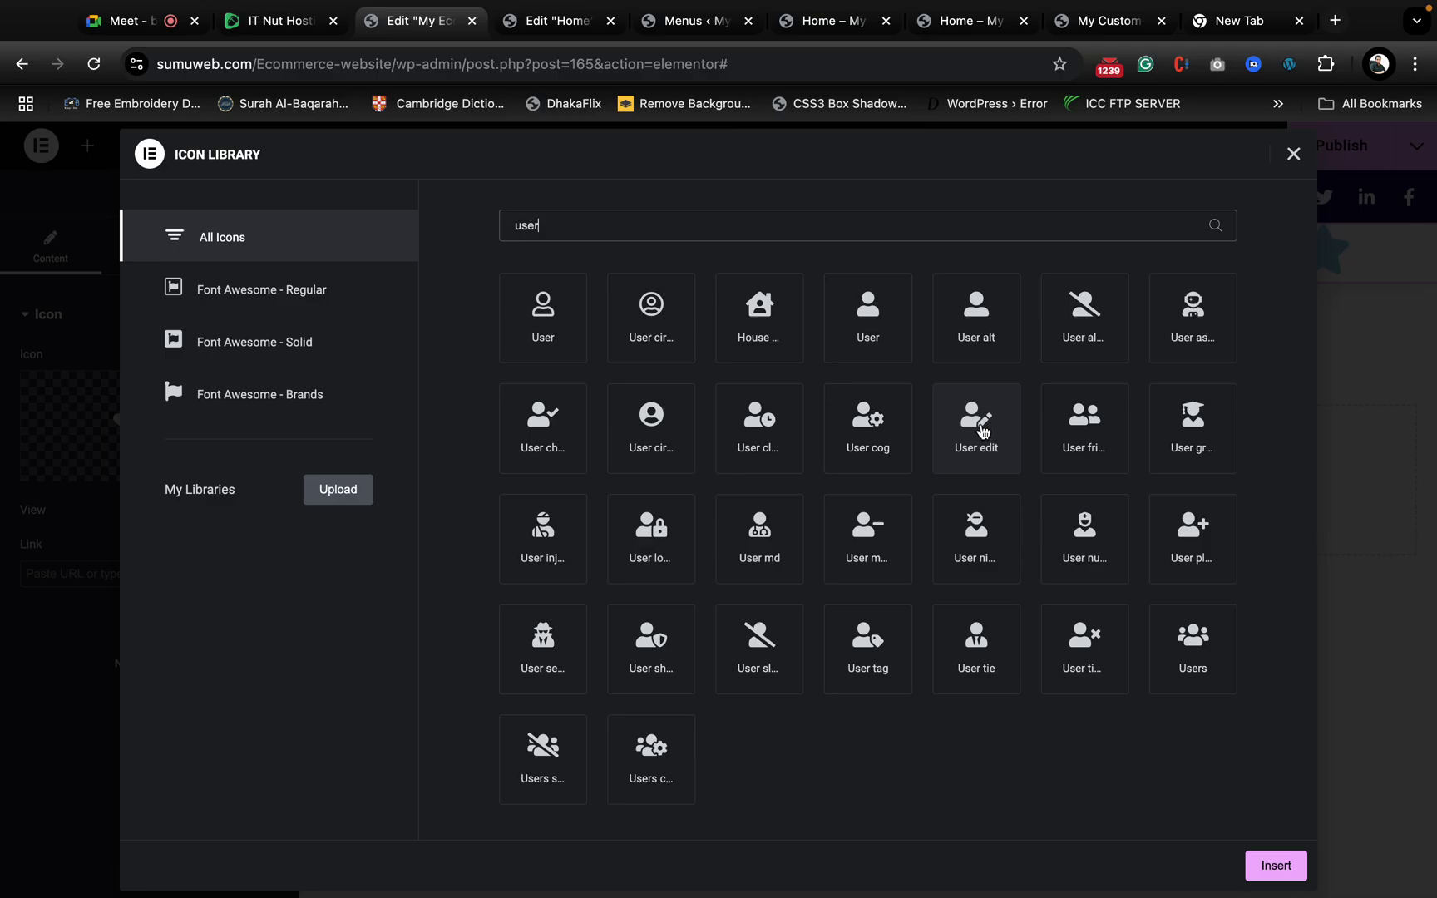
click(862, 423)
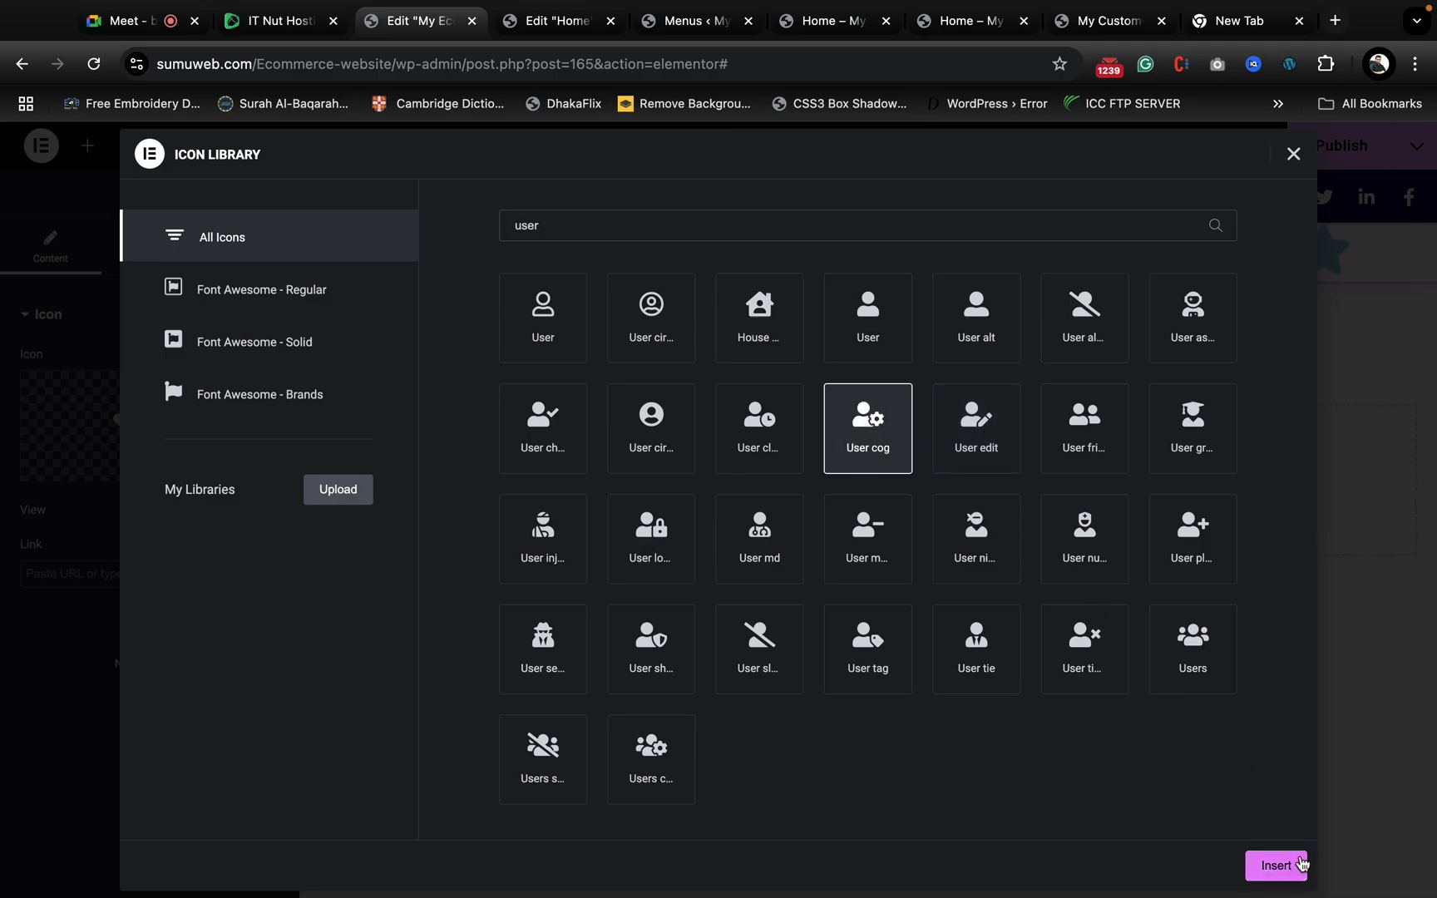
click(1300, 864)
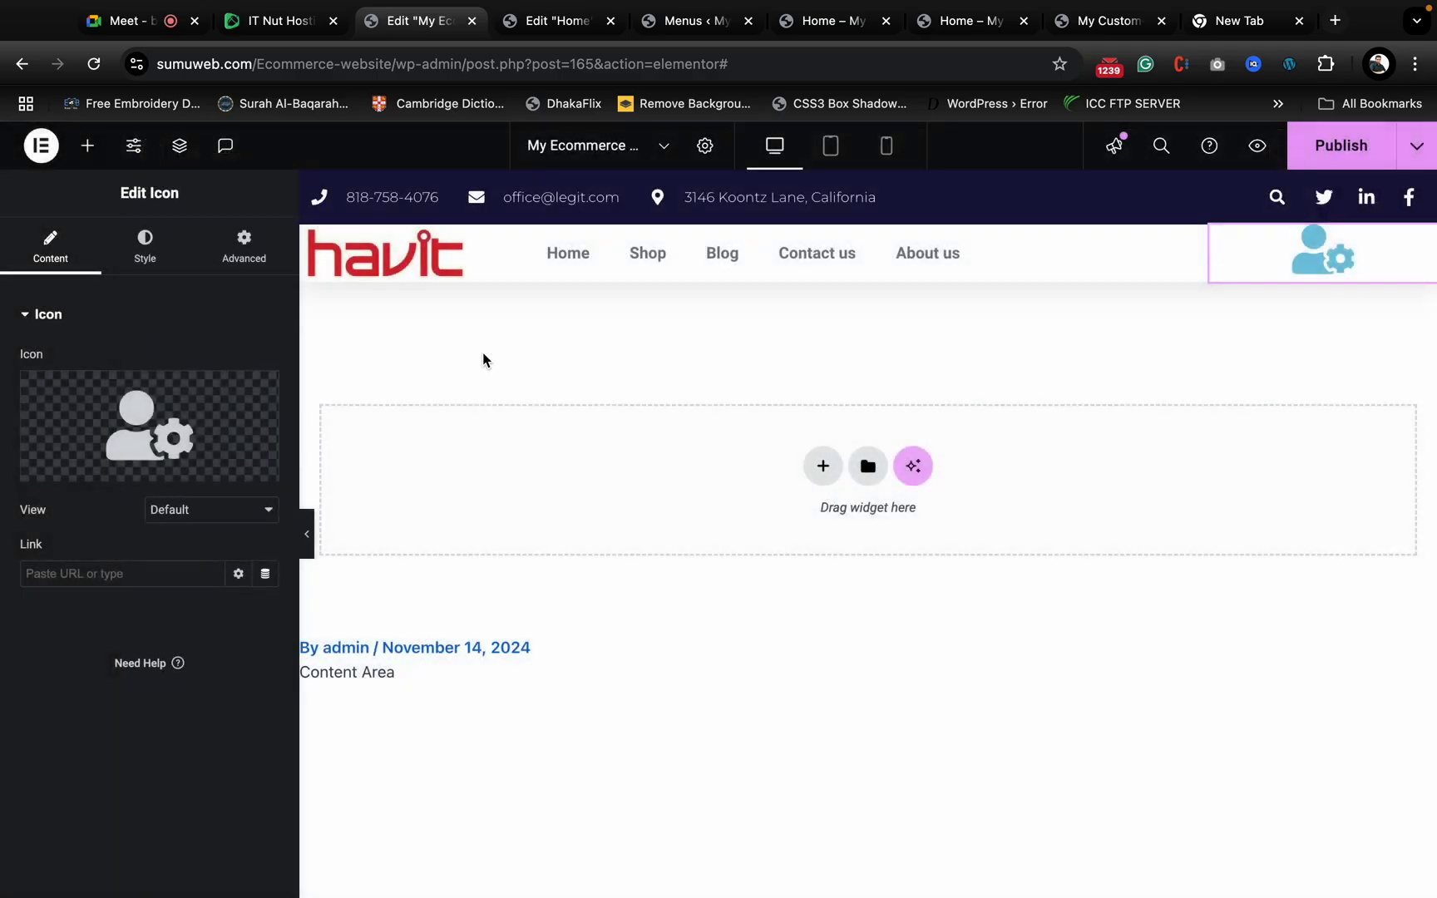
- Align the user cog icon to the left of its column and set its size to 25 px
click(143, 247)
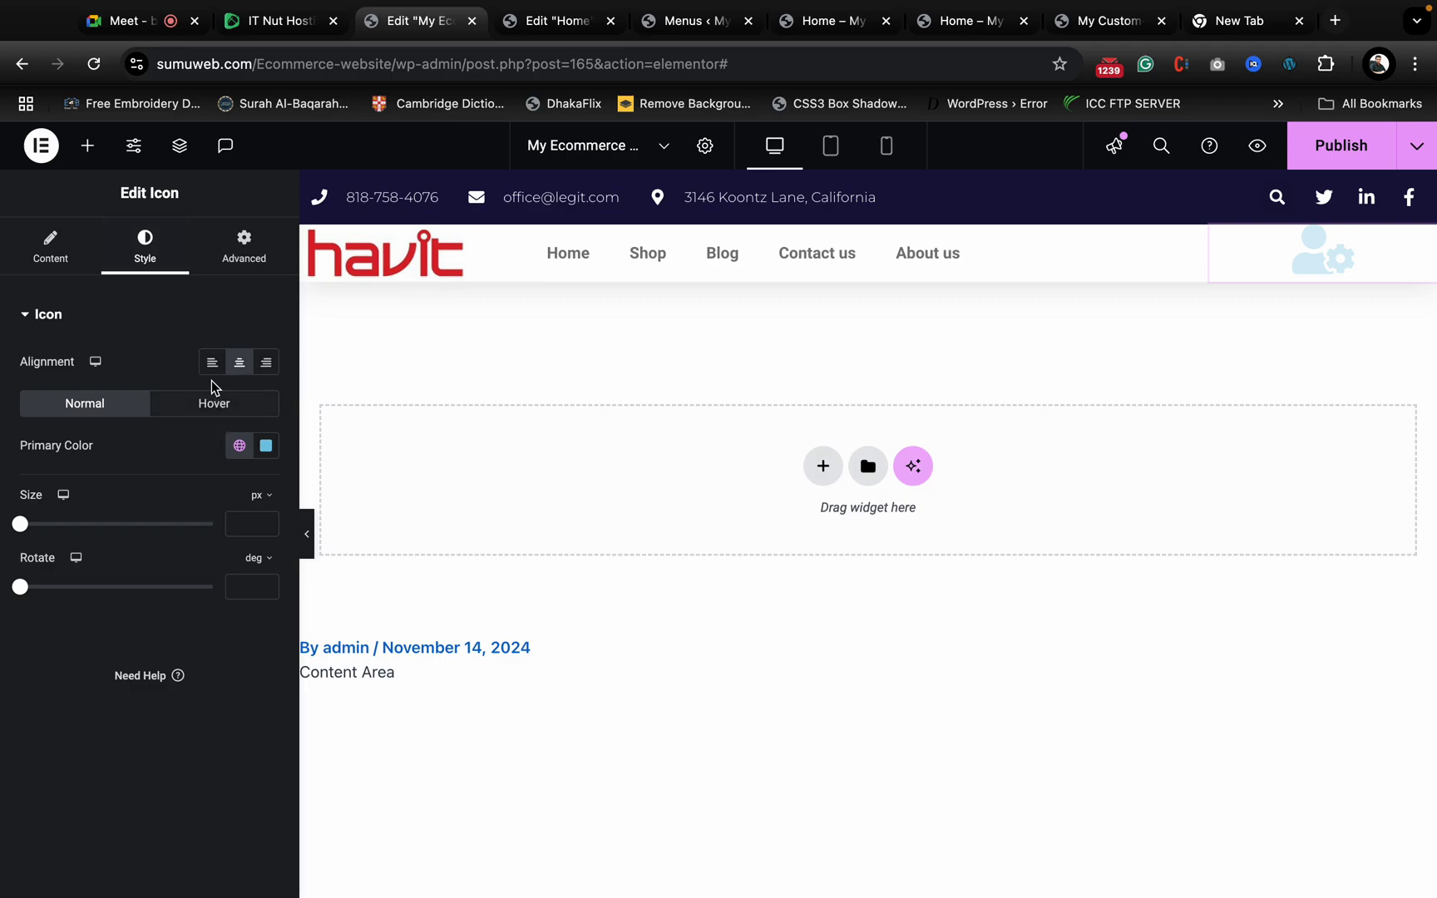
click(213, 363)
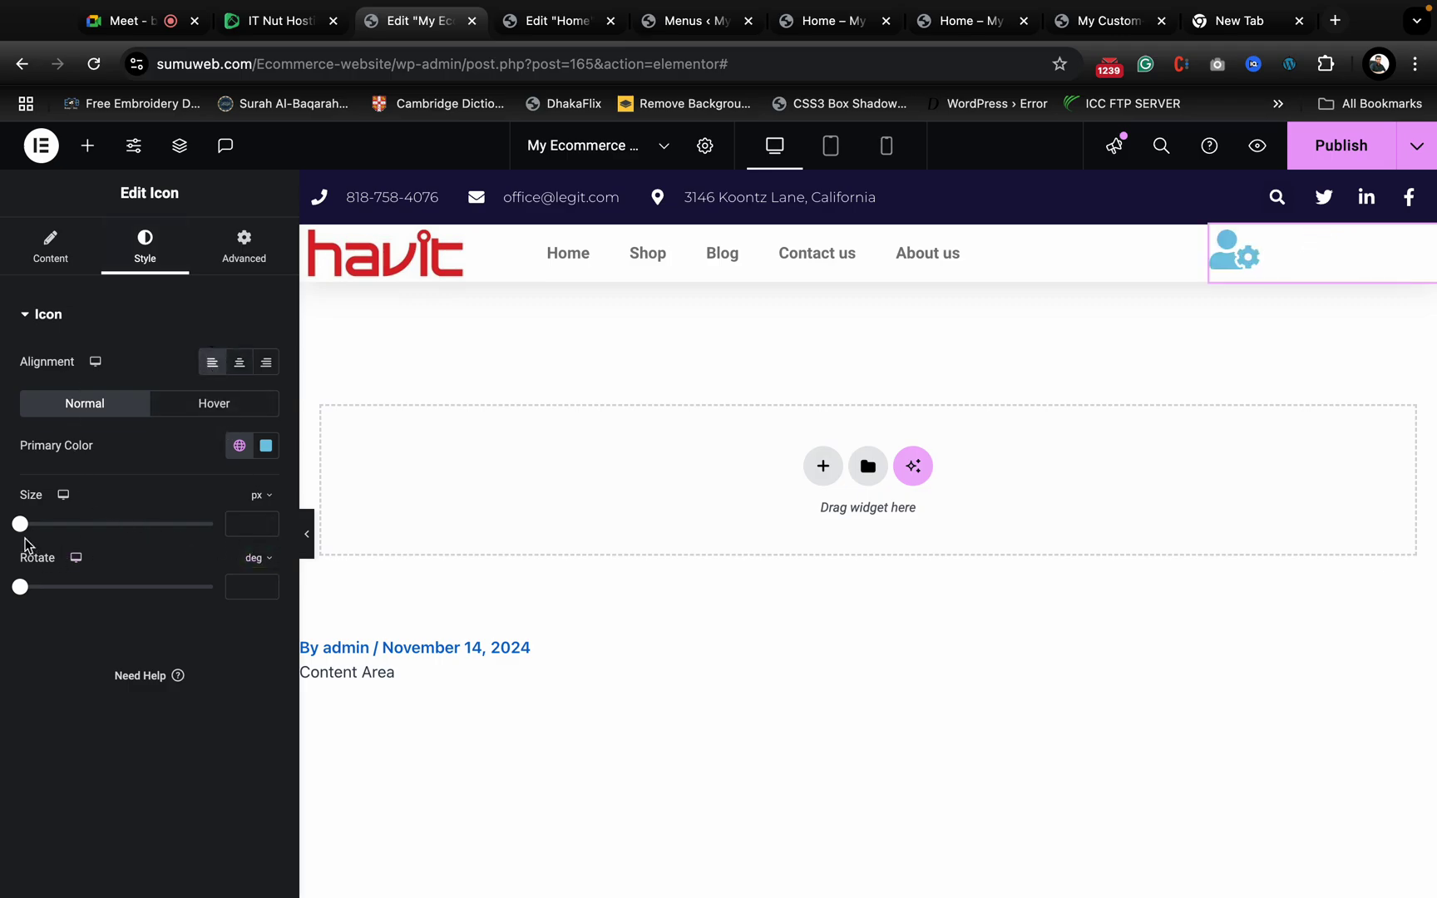
click(236, 525)
text(15)
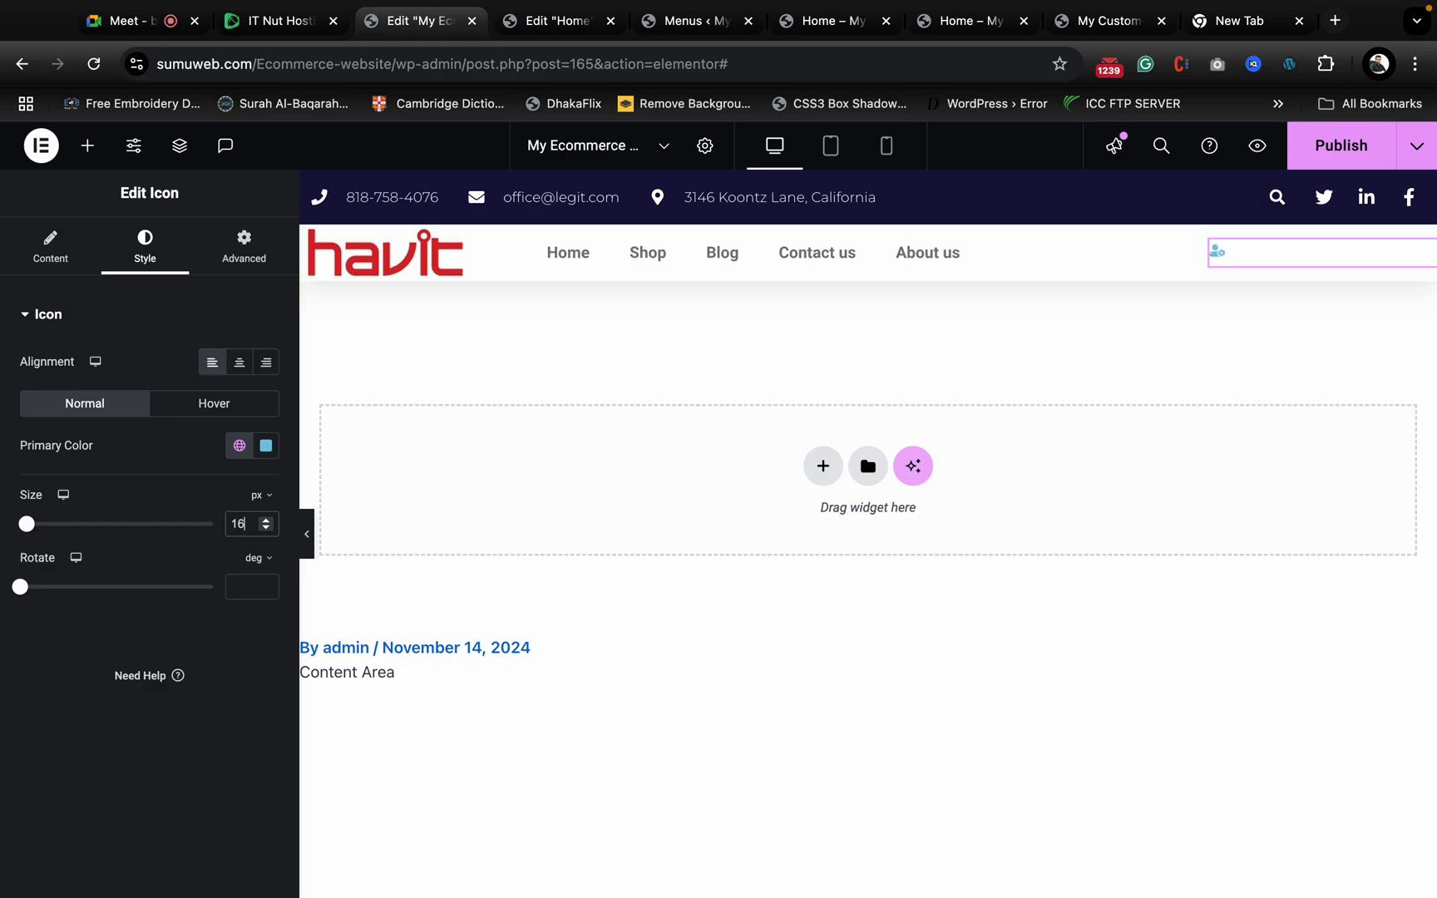
key(Up)
key(Up)
key(Up)
key(Up)
key(Up)
key(Up)
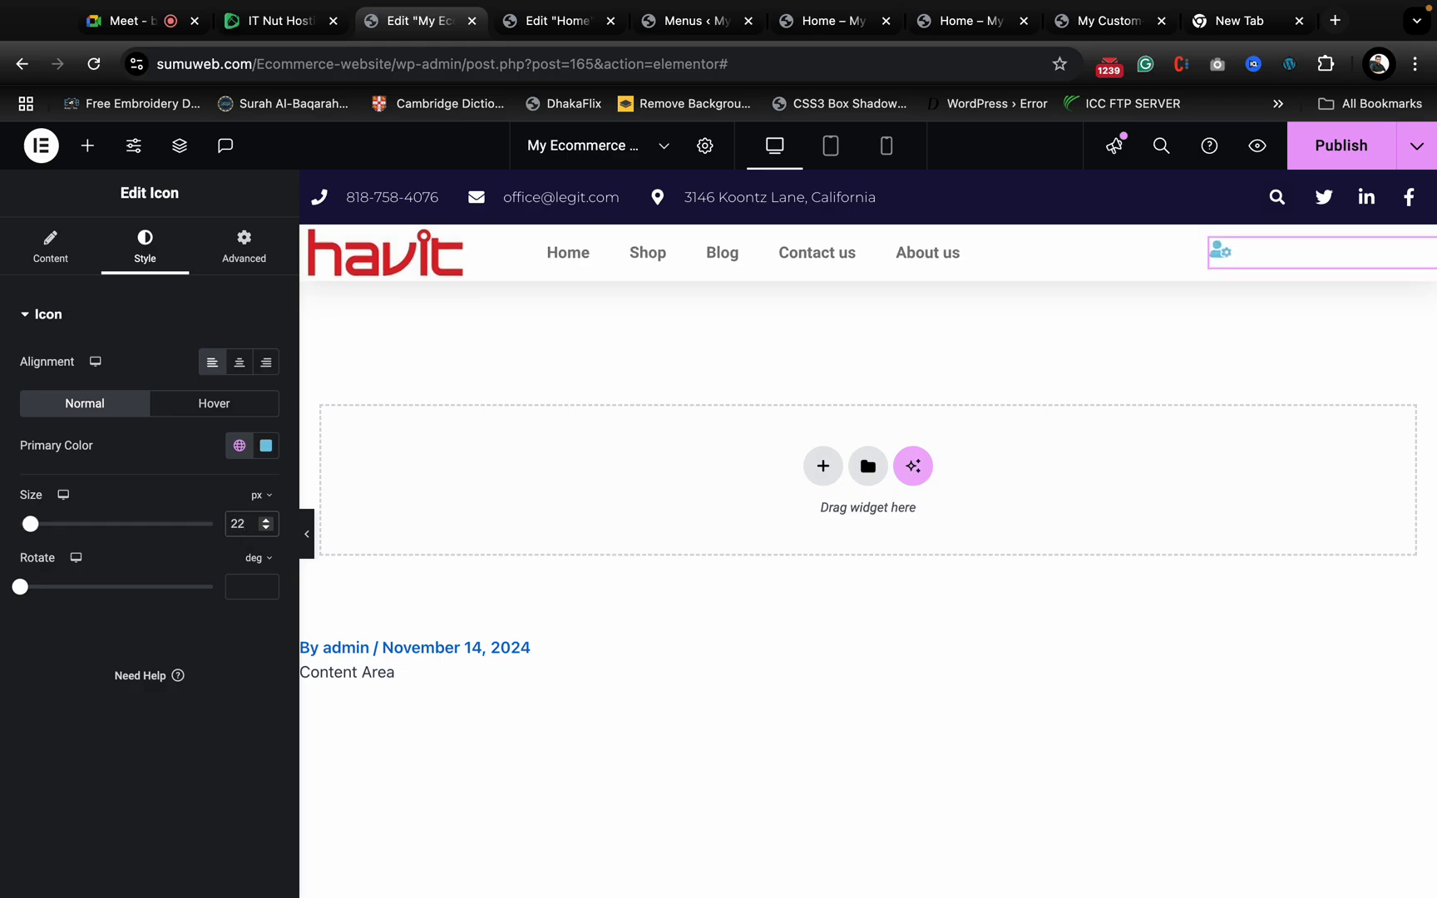
key(Up)
key(Up)
key(Up)
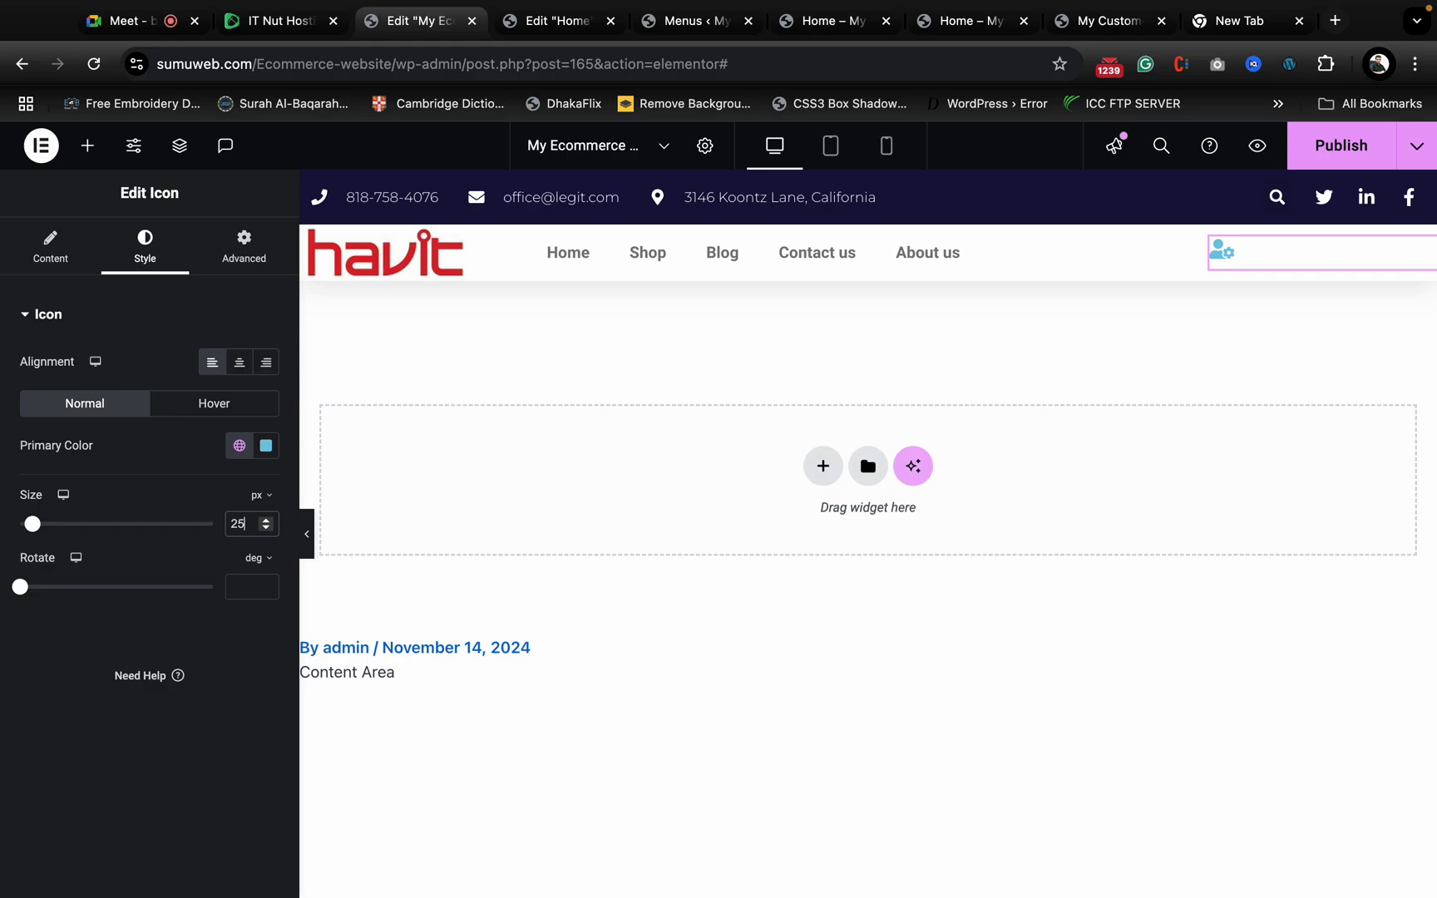
- Set the user cog icon's primary color to #000000
click(265, 445)
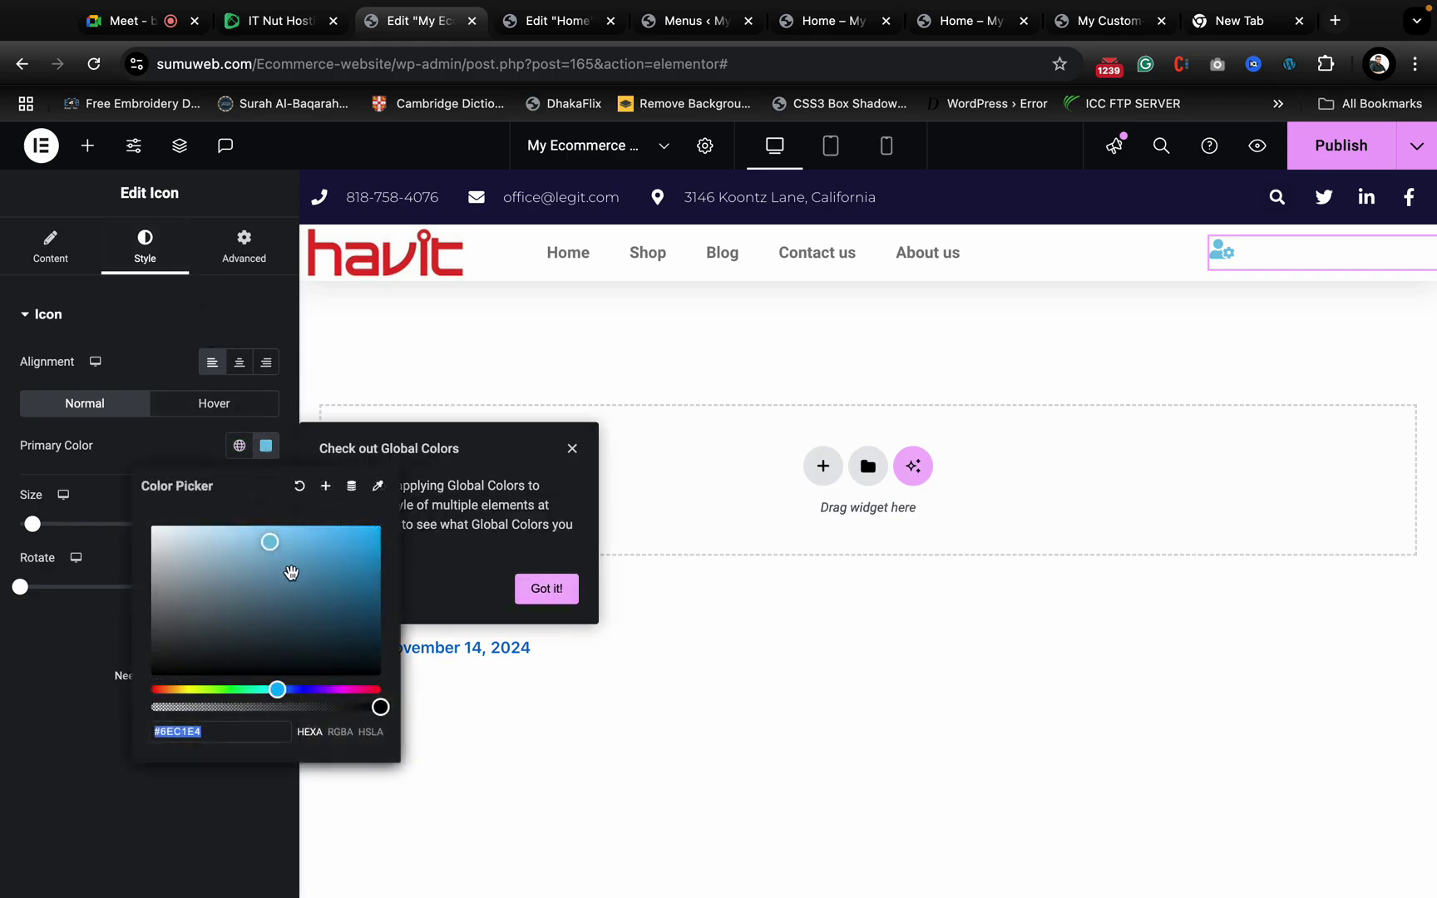
text(#000000)
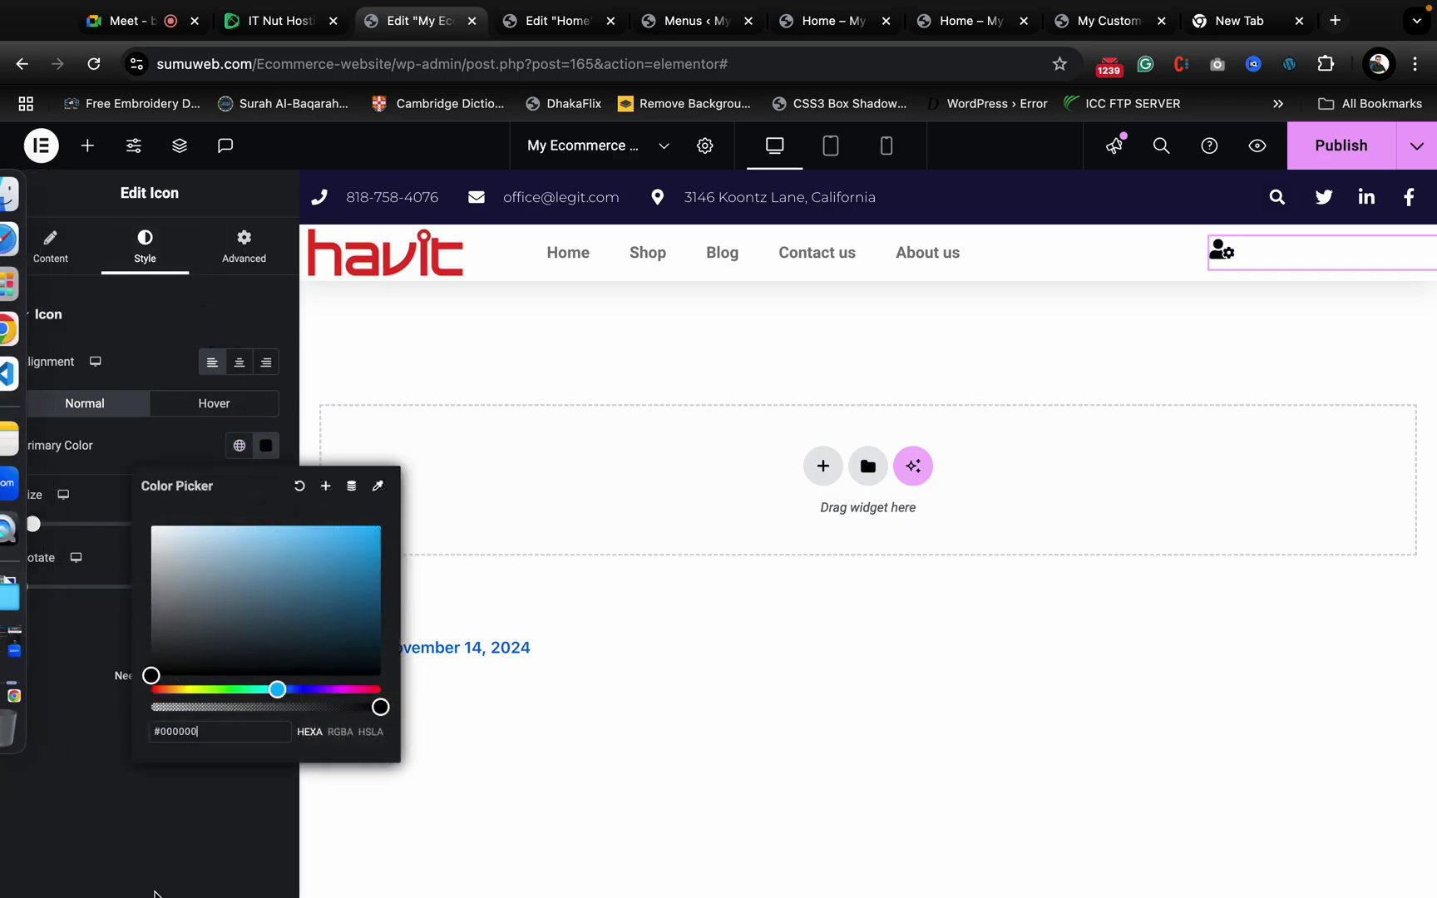
click(177, 858)
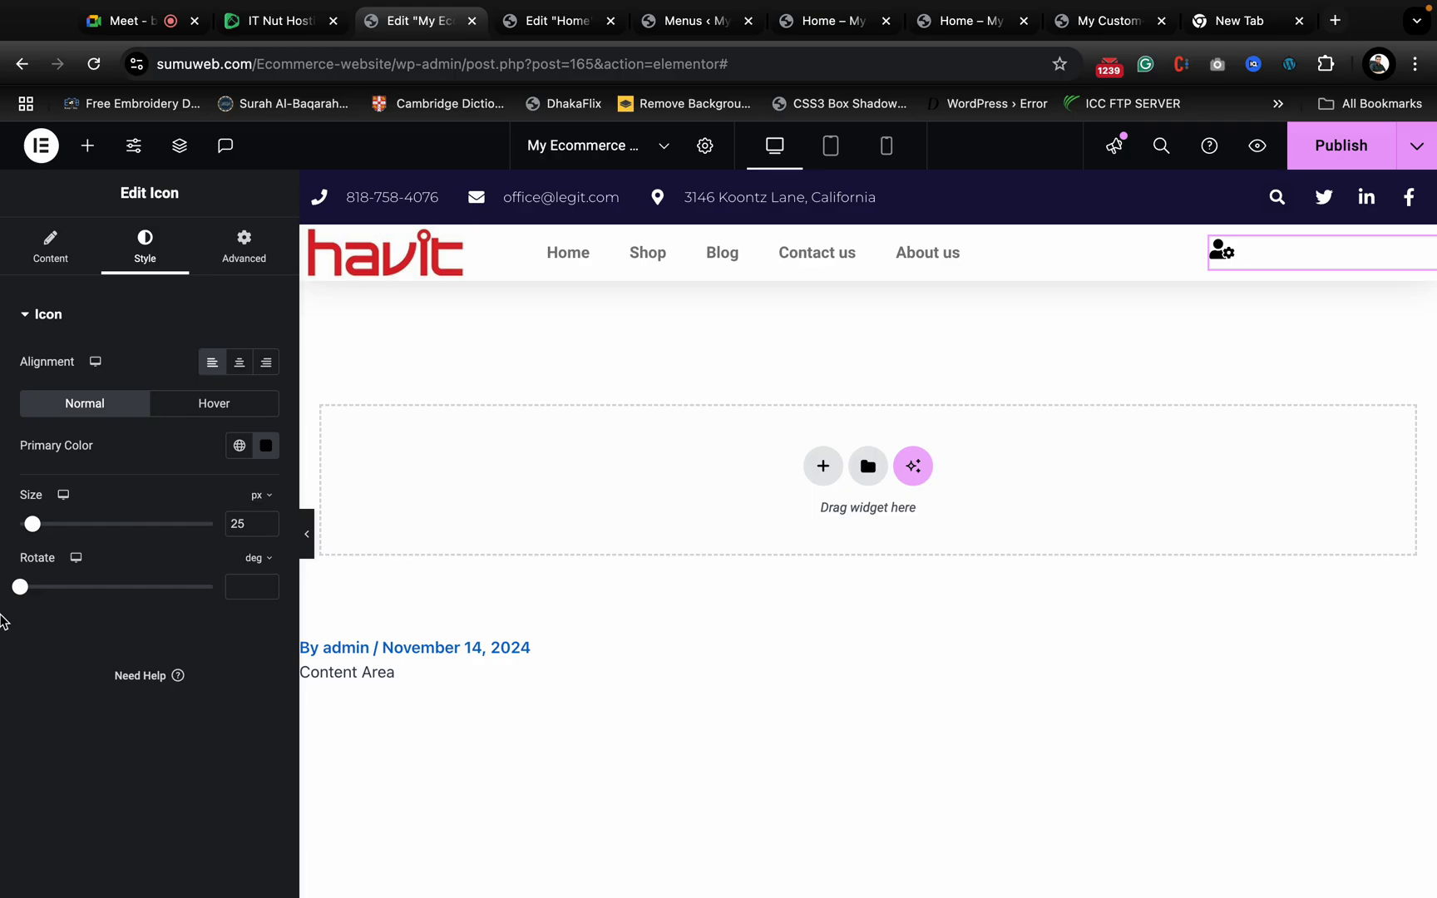
- Open the published My account page from the WordPress pages list and copy its URL
right_click(53, 257)
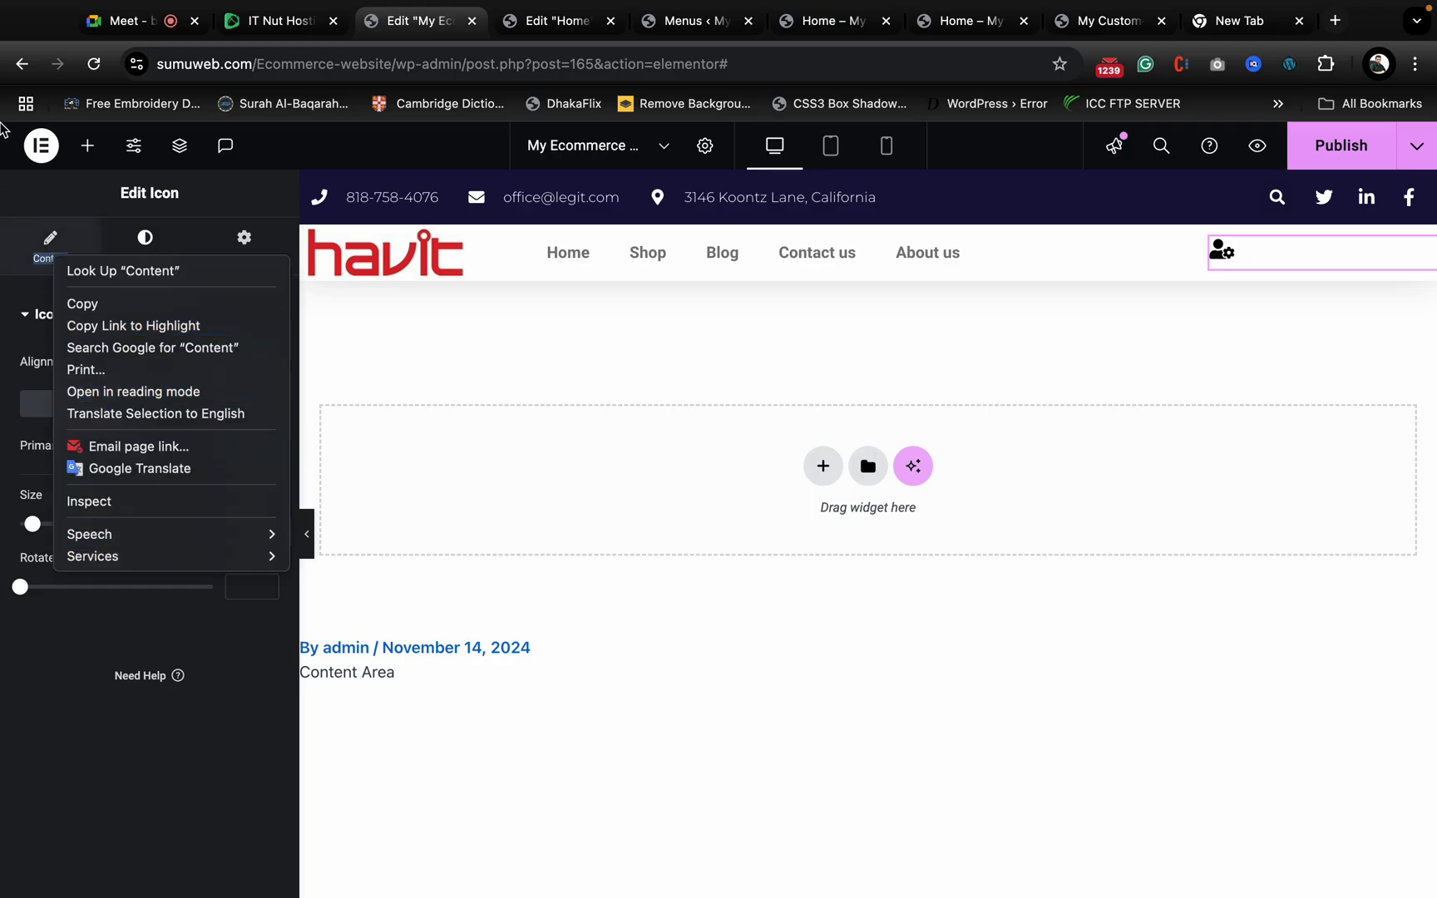
key(Escape)
click(48, 263)
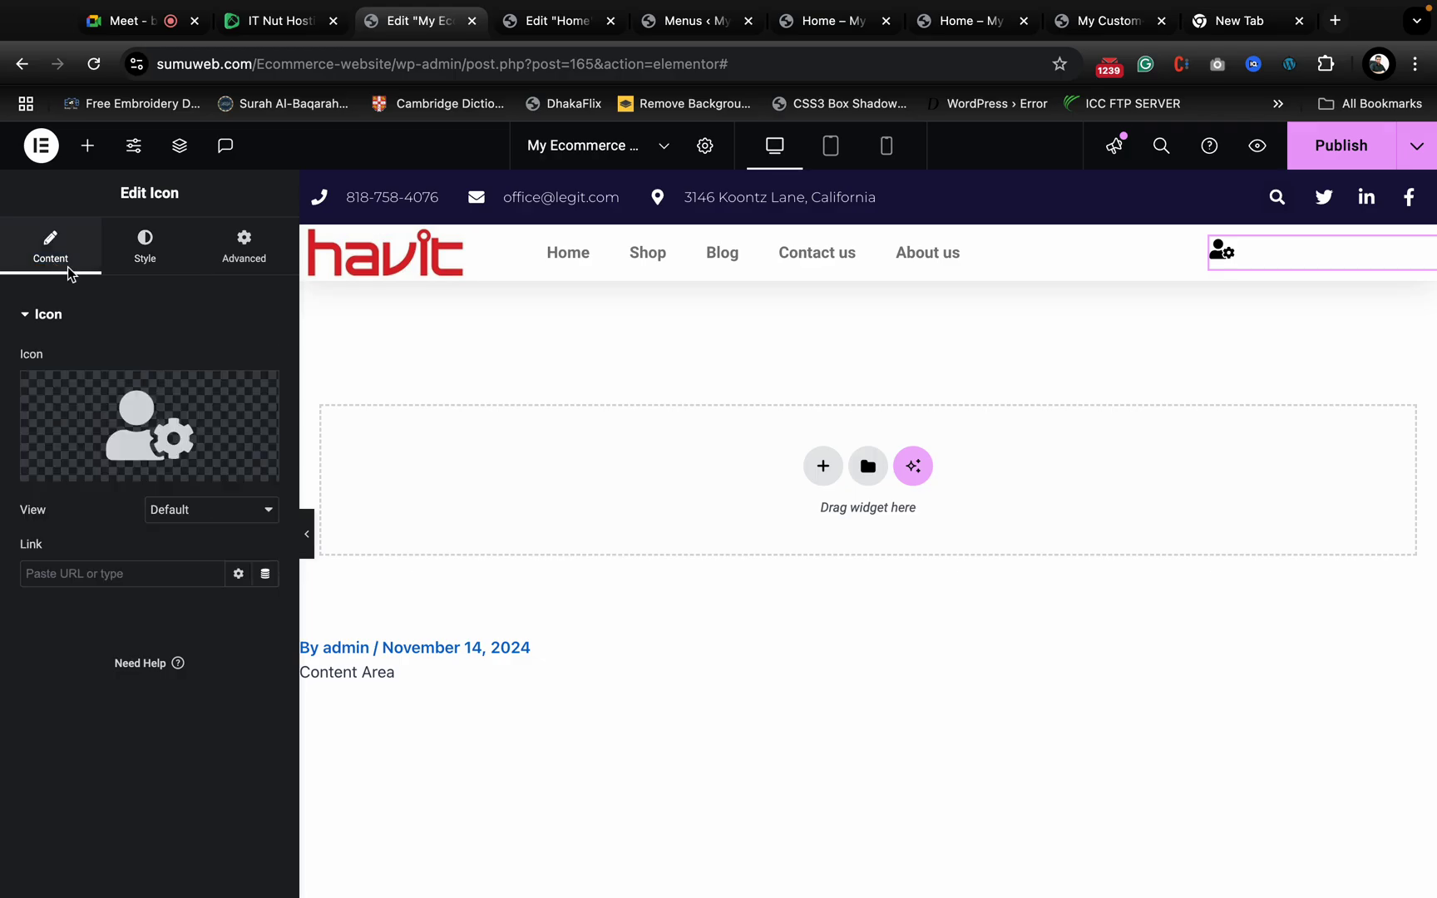
click(572, 20)
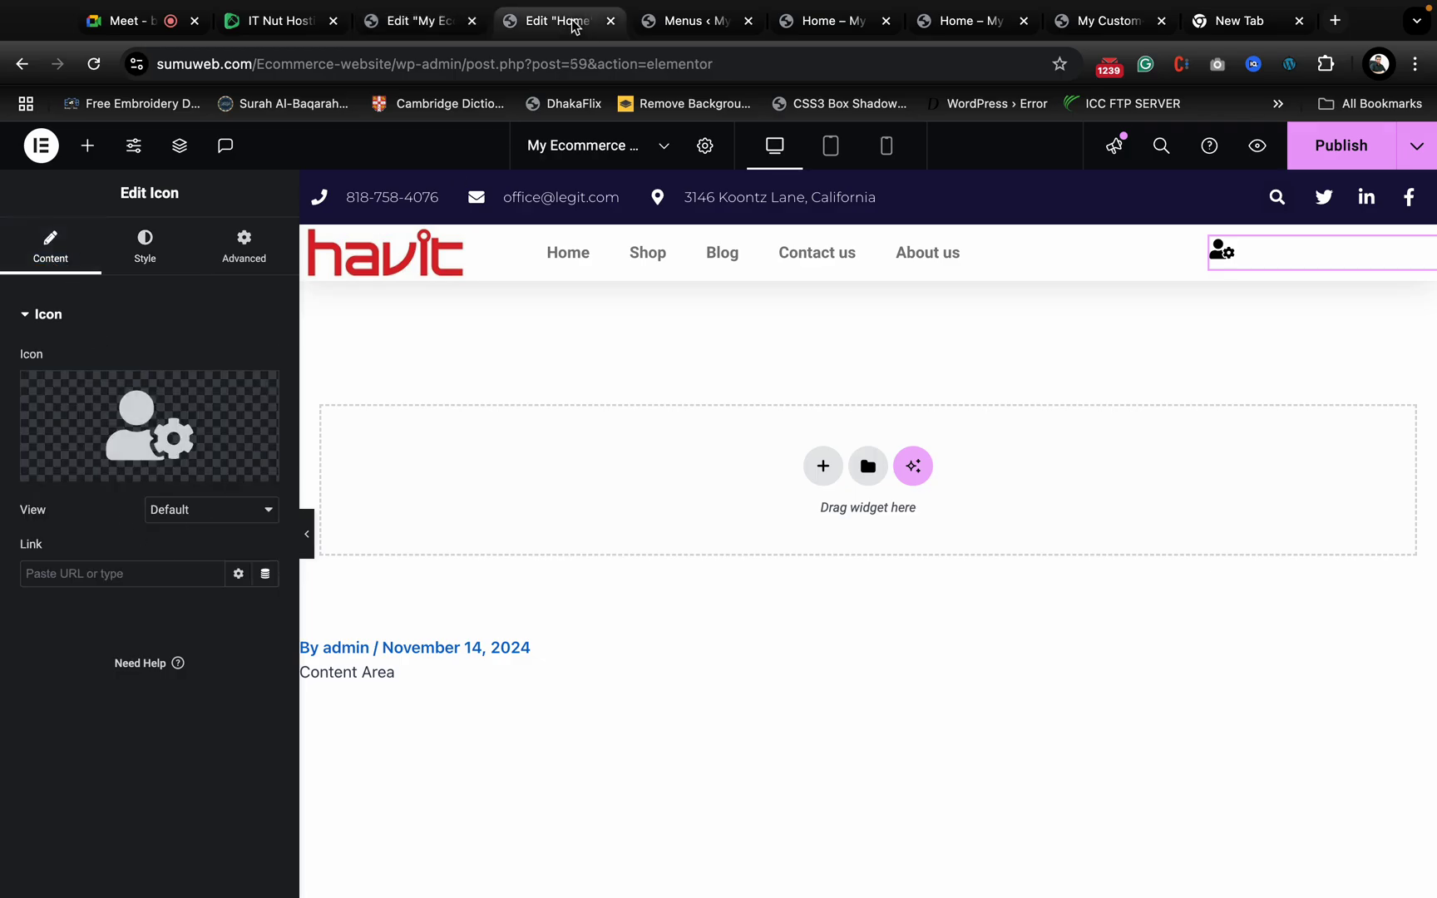
click(676, 23)
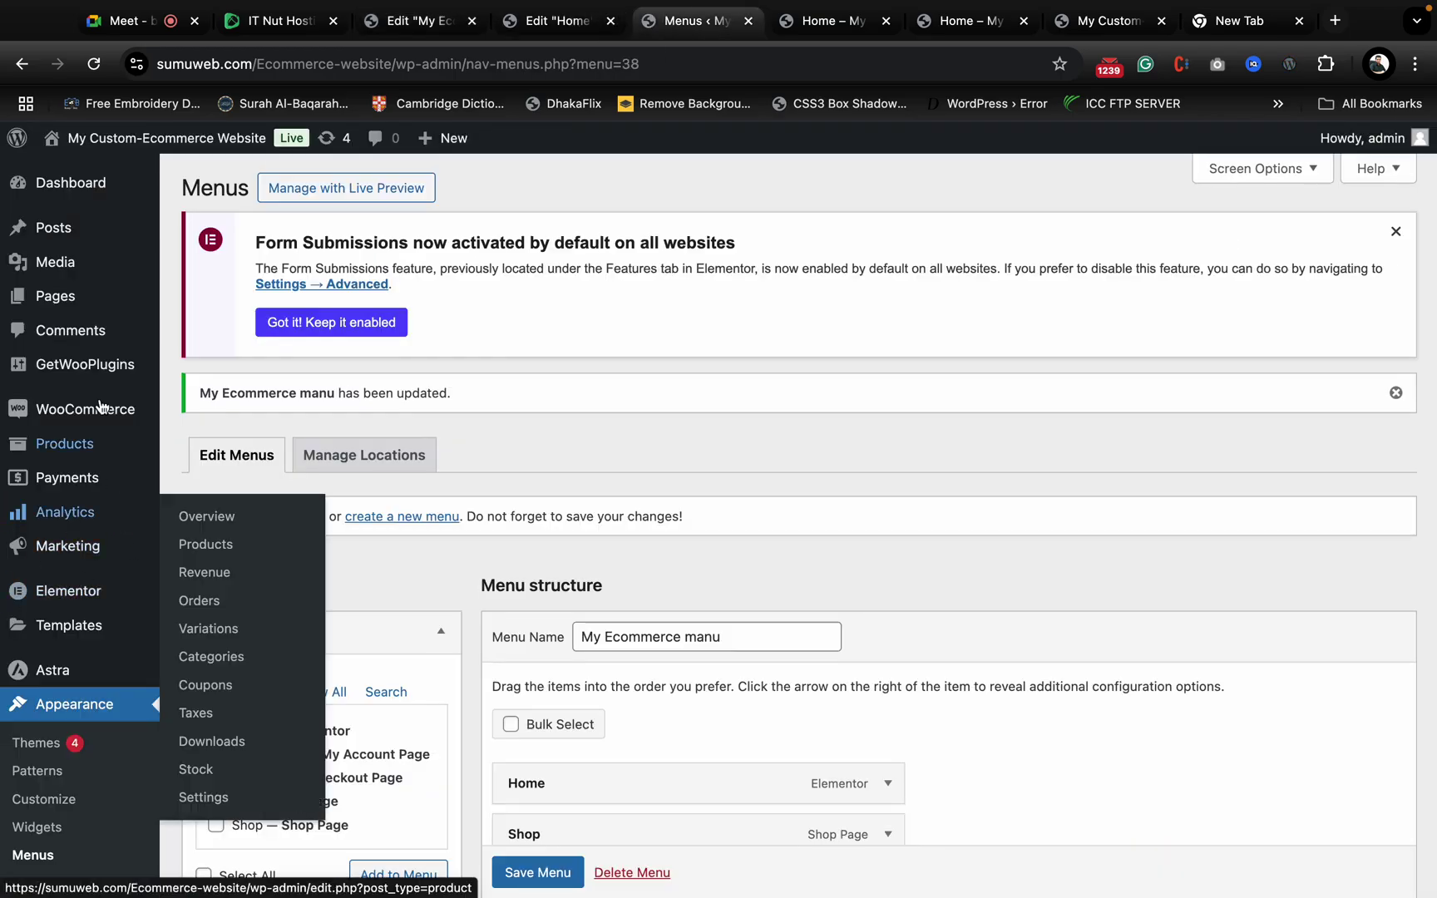
mouse_move(80, 302)
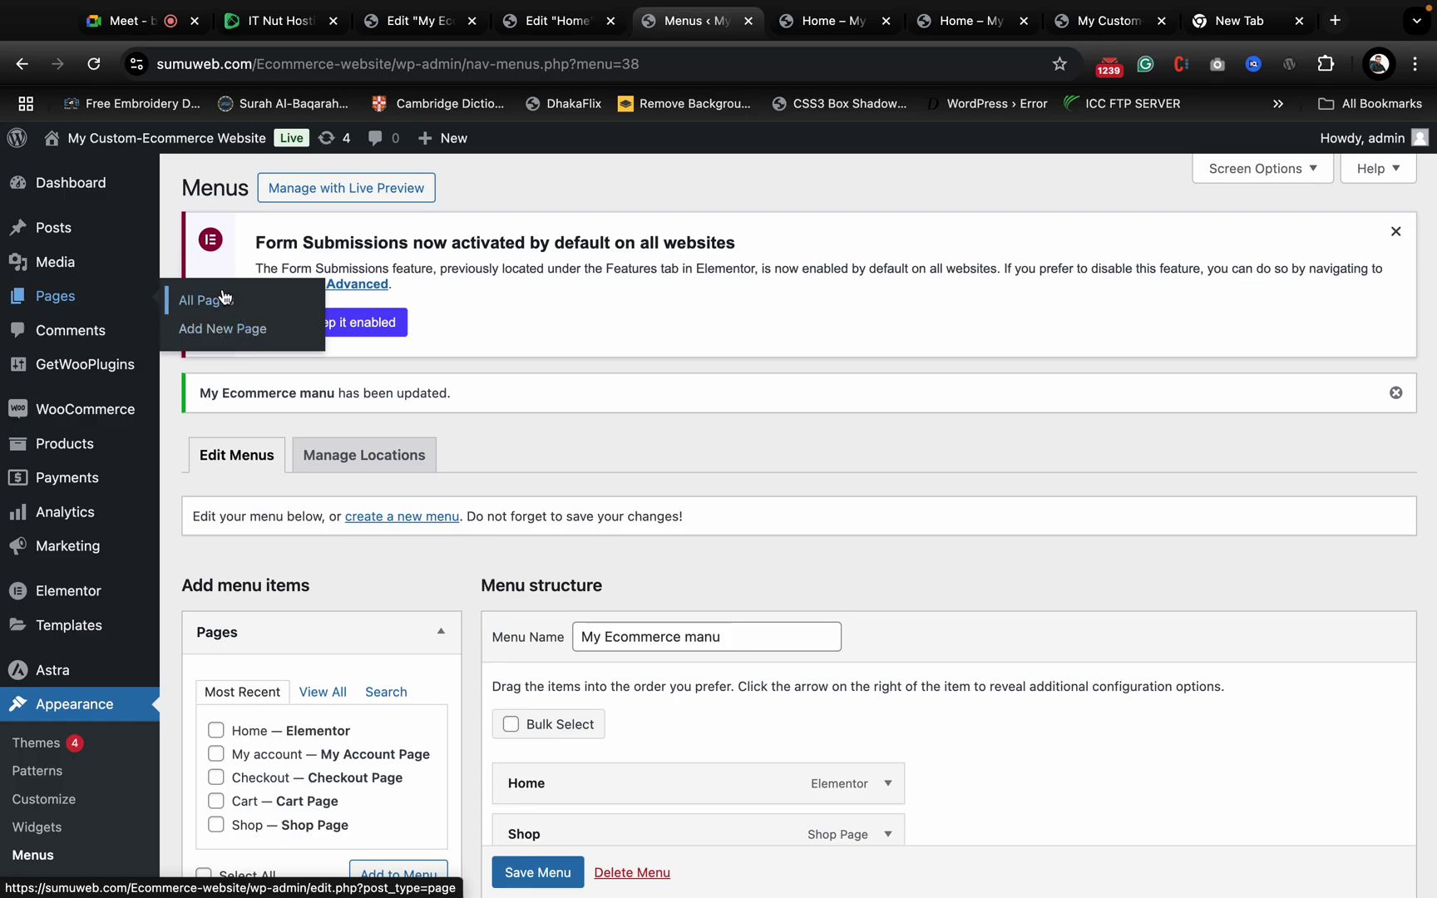
click(223, 321)
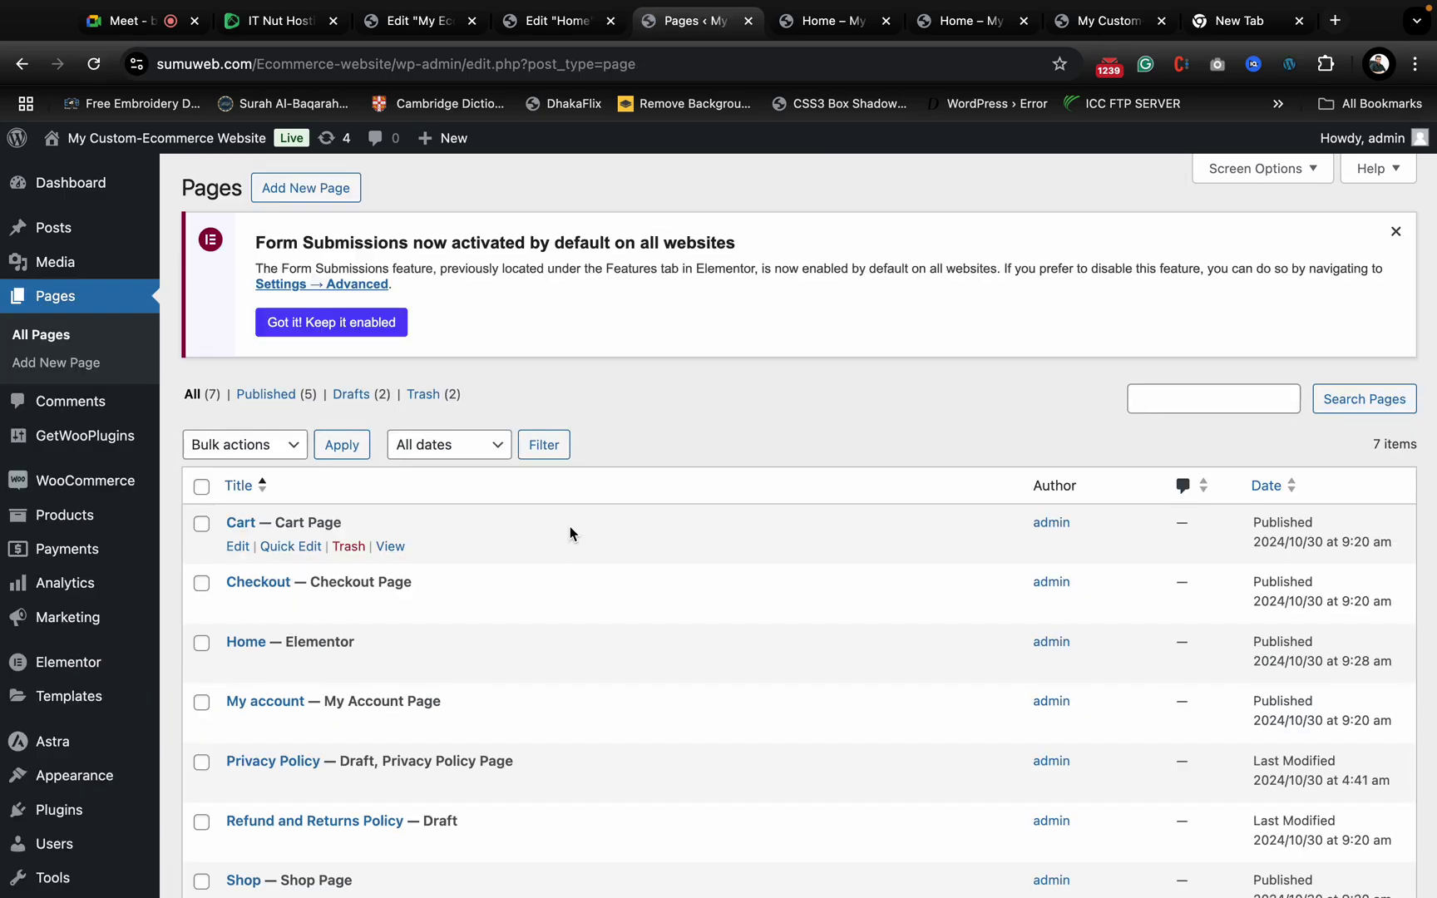
scroll(569, 526, down, 3)
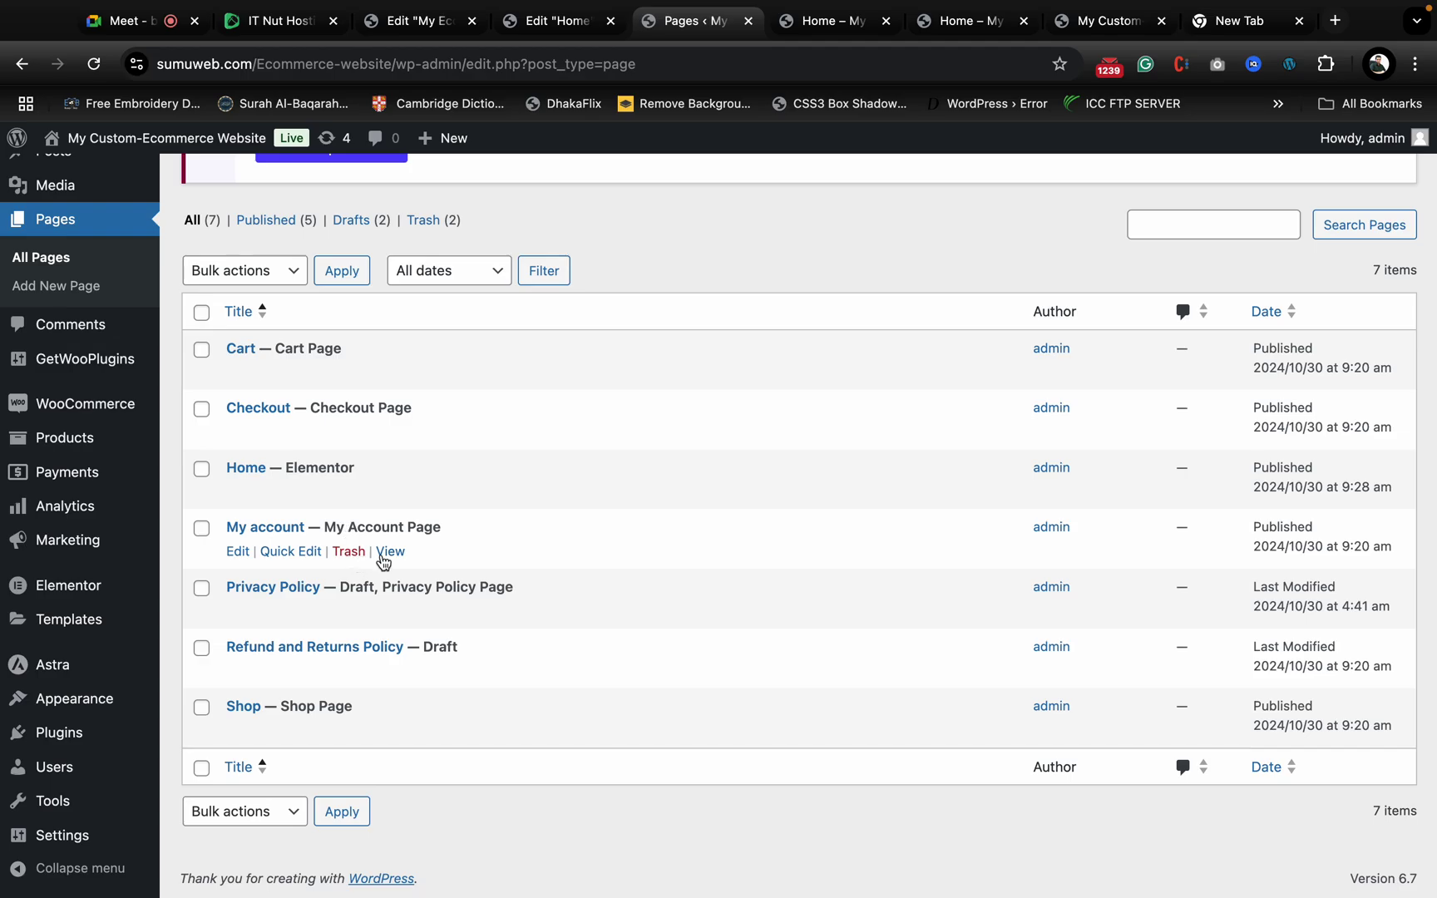
super+click(382, 555)
click(736, 21)
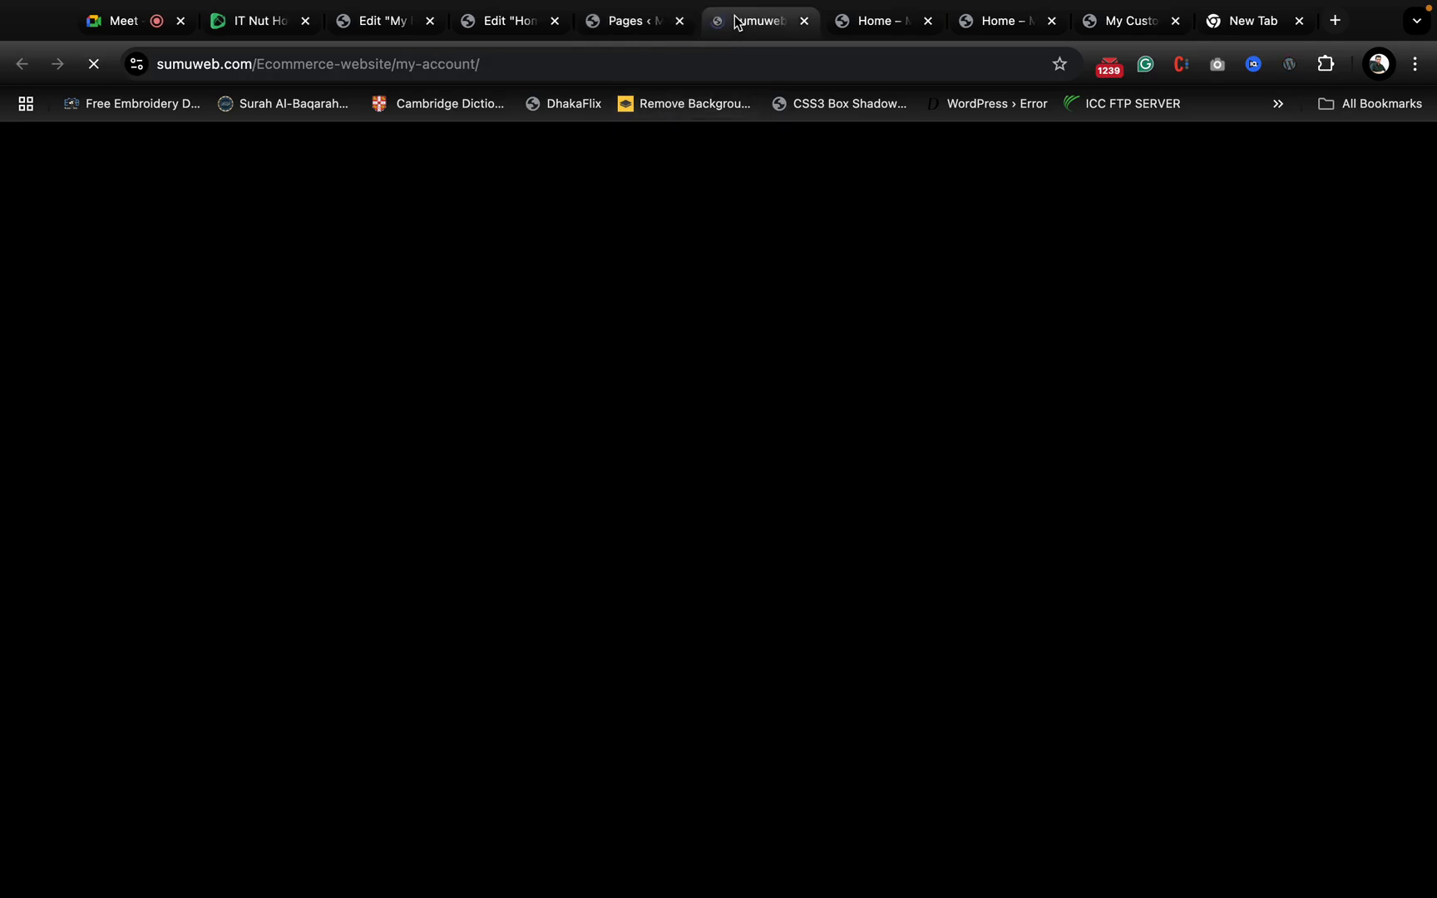
click(542, 58)
key(super+c)
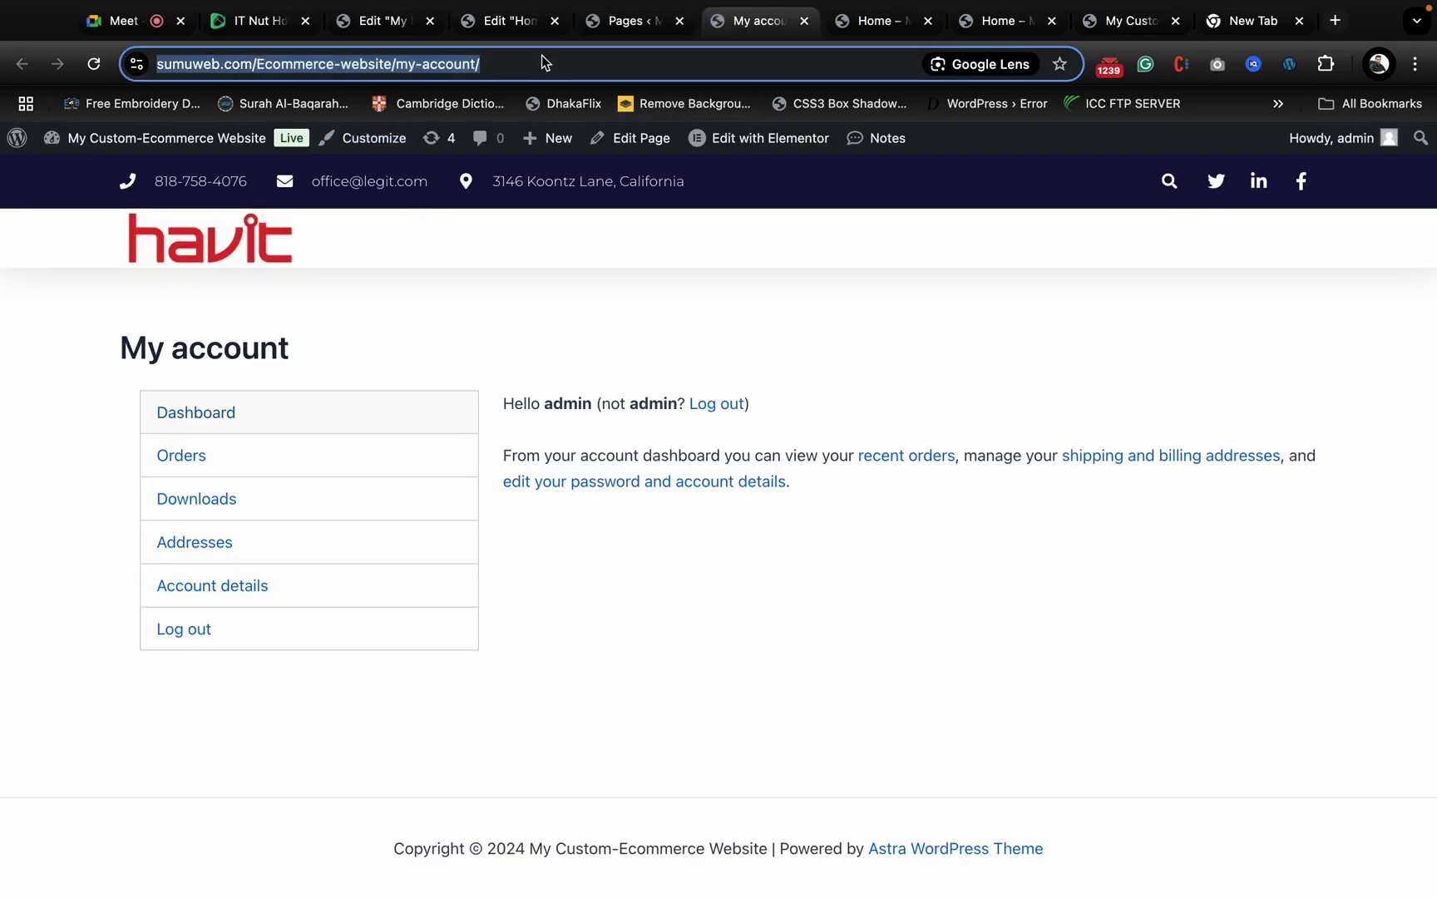
- Return to the header template and set the user cog icon's link to the copied Ecommerce-website/my-account/ URL
click(504, 25)
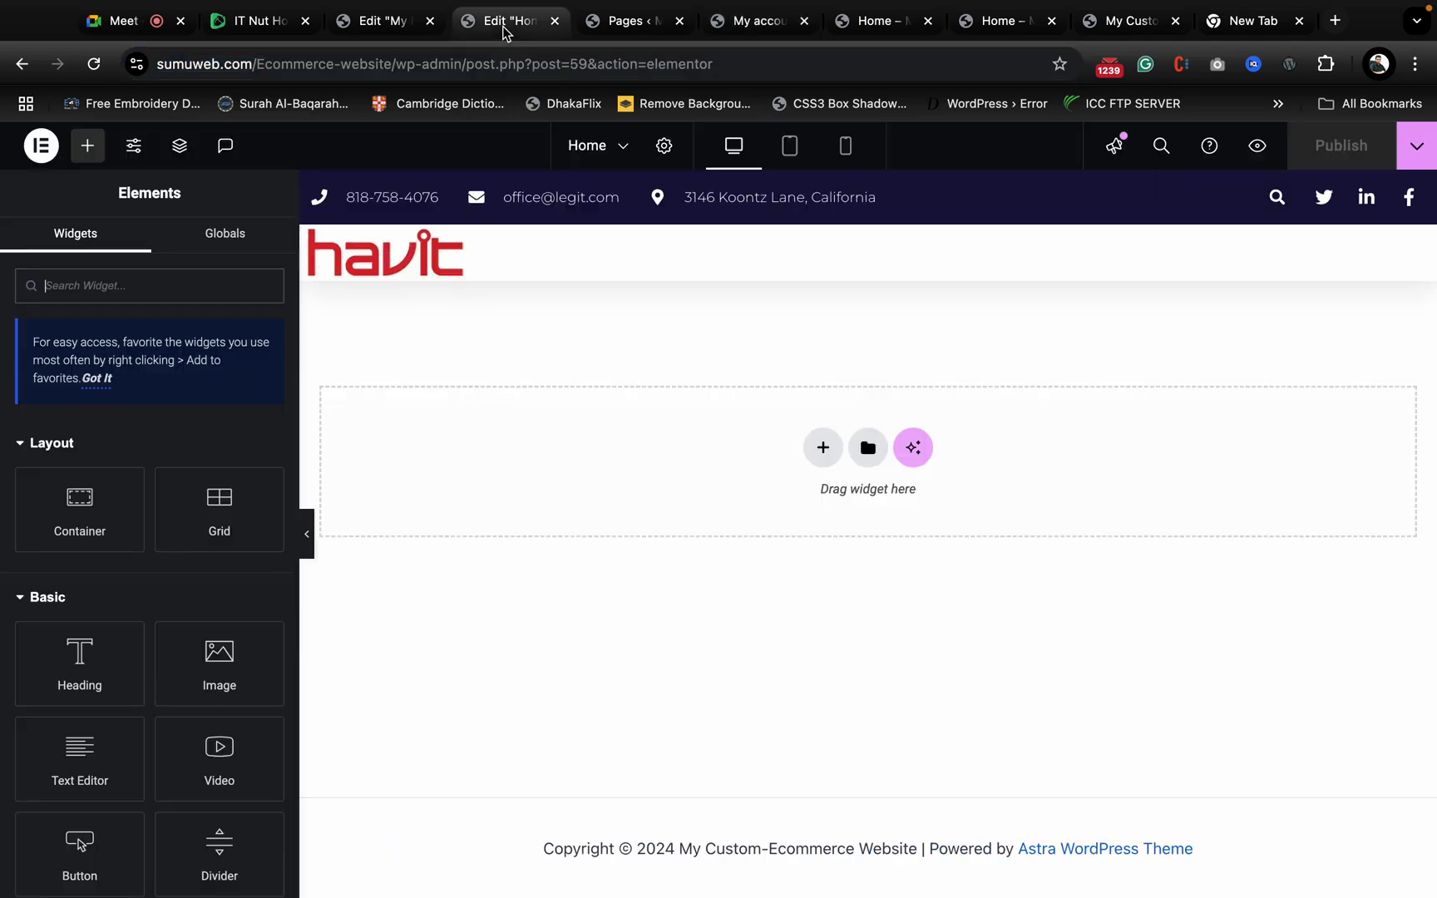
click(363, 22)
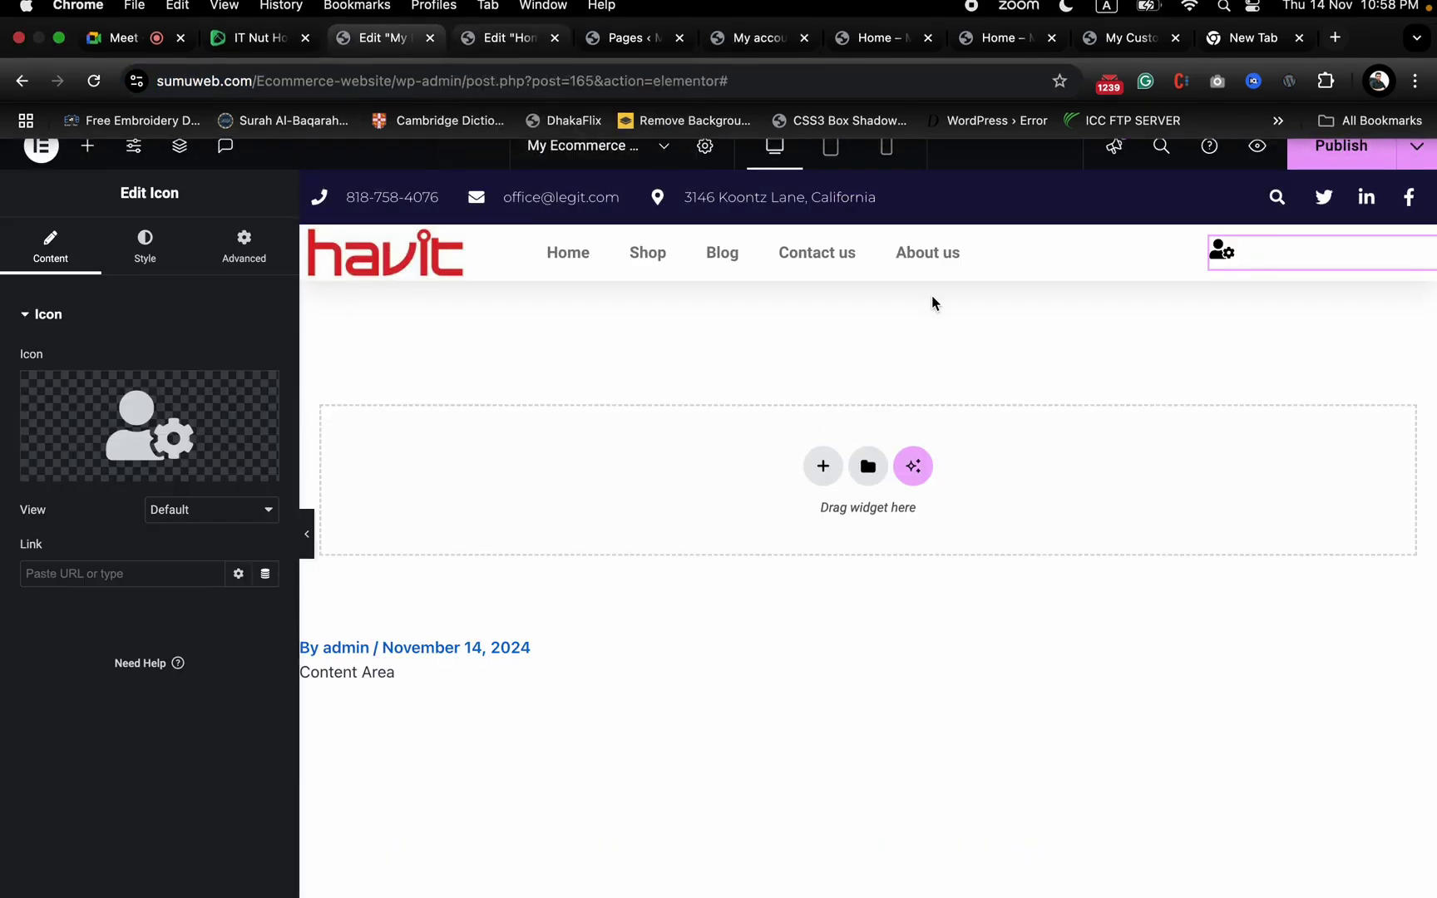
click(139, 576)
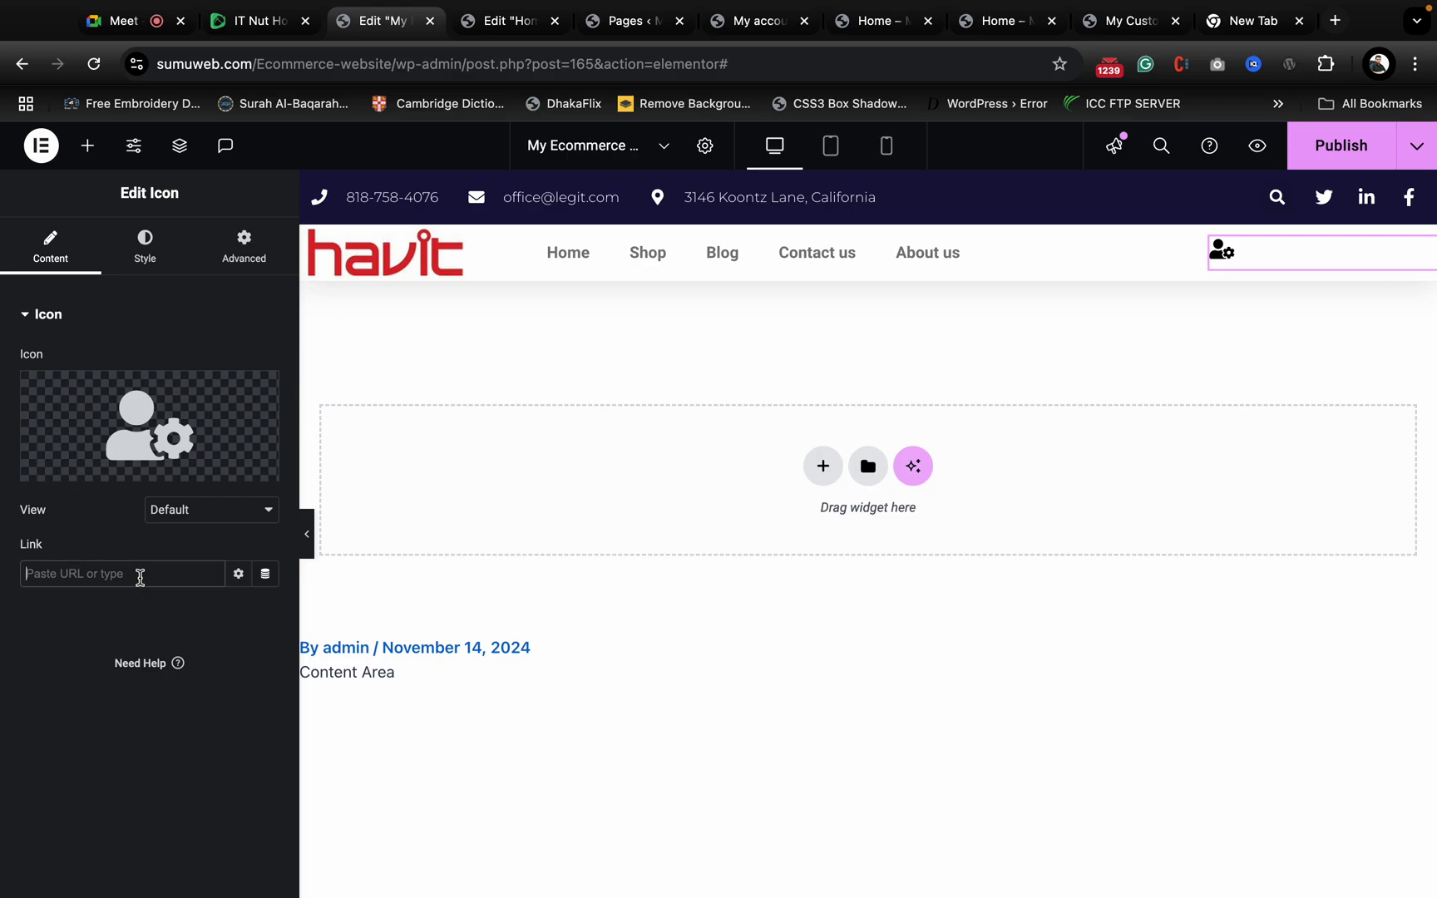
key(super+v)
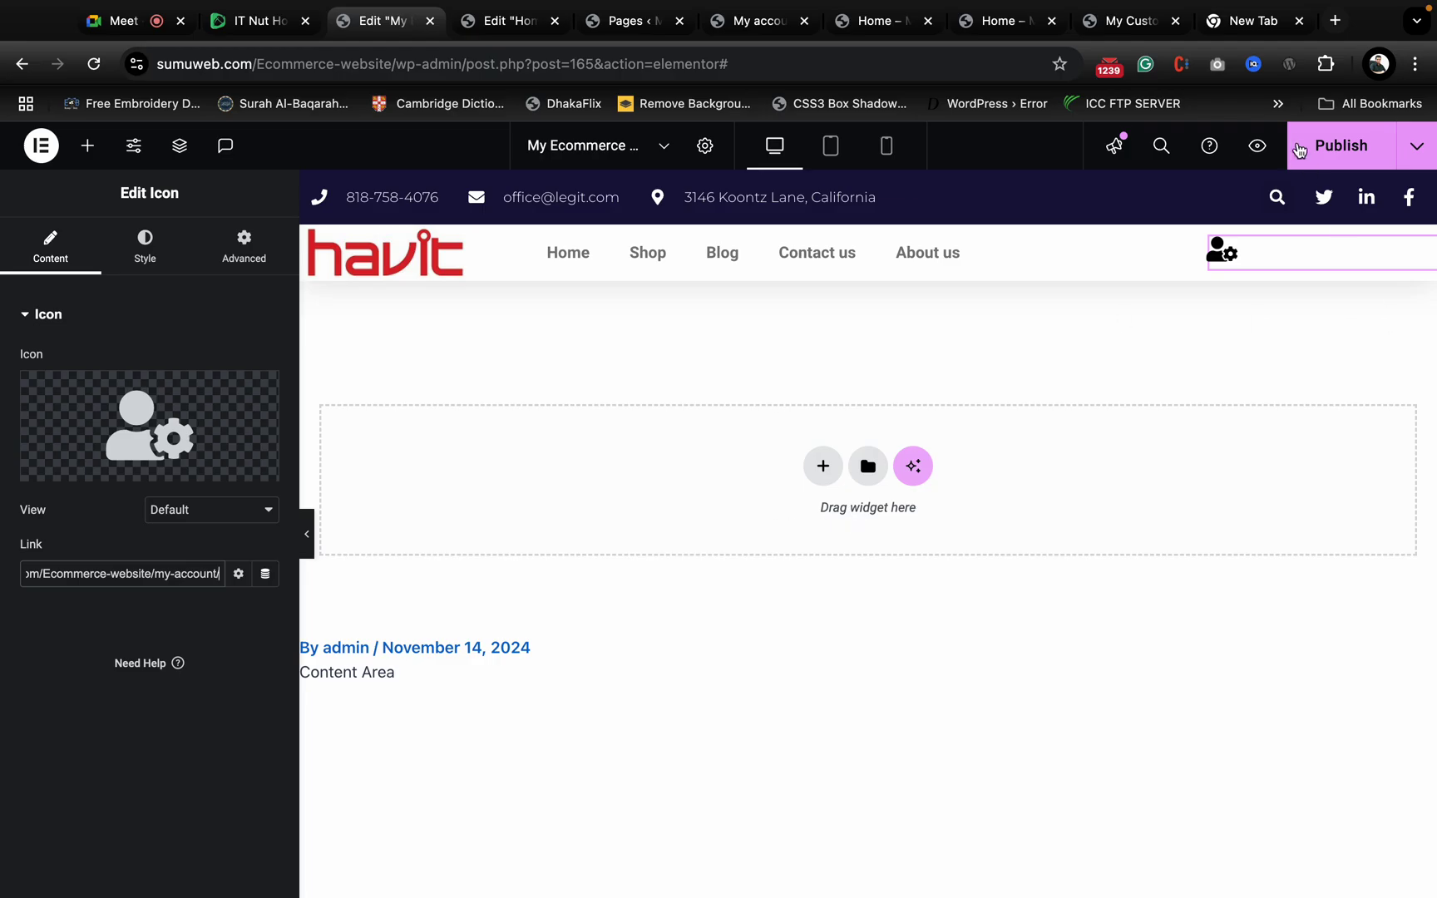
- Publish the updated header template and open its preview
click(1327, 148)
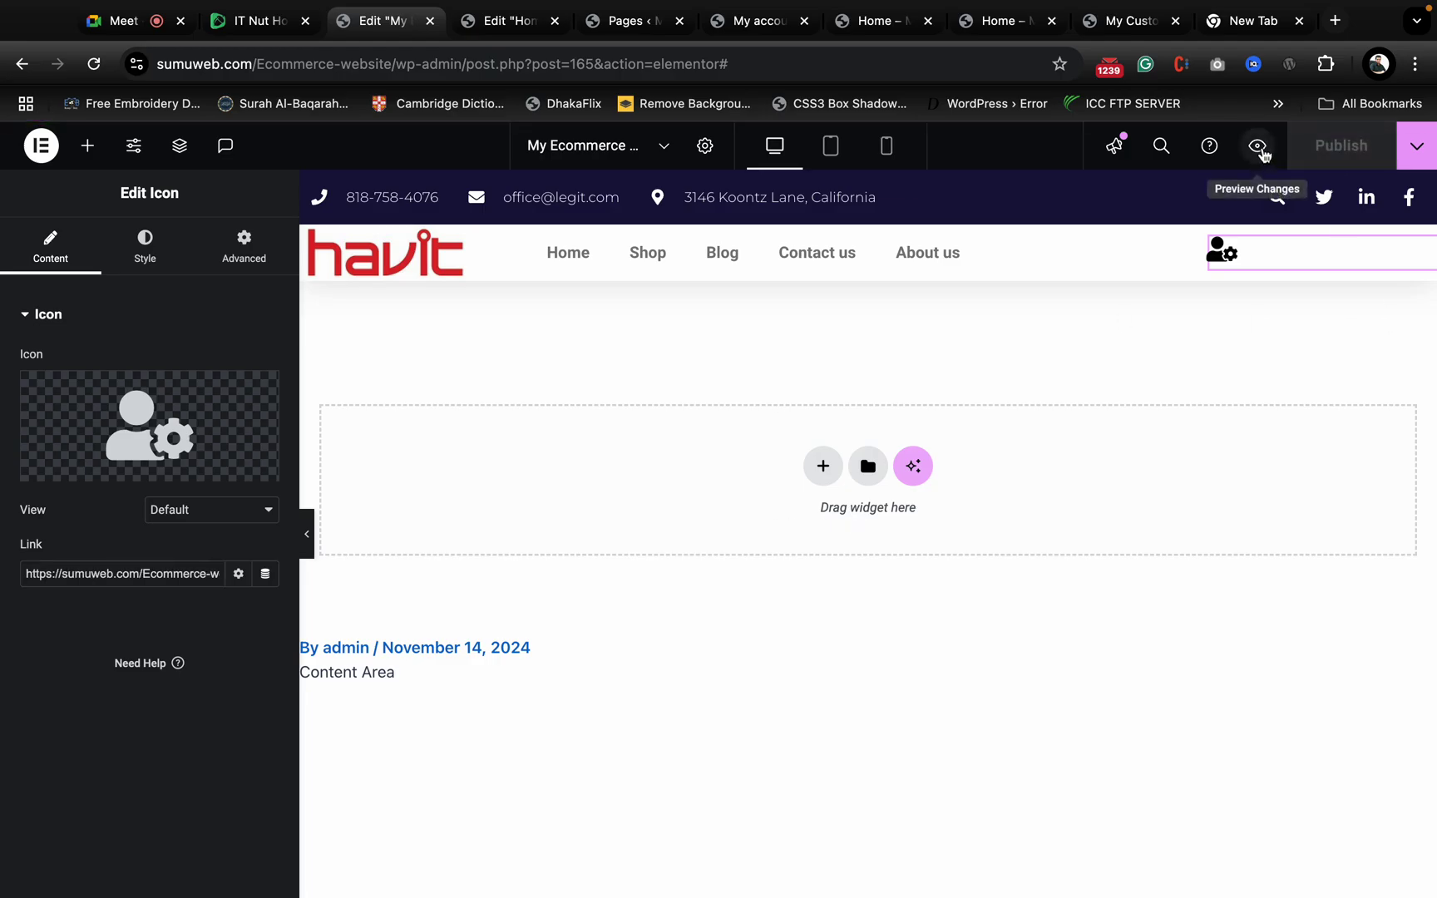
click(1258, 148)
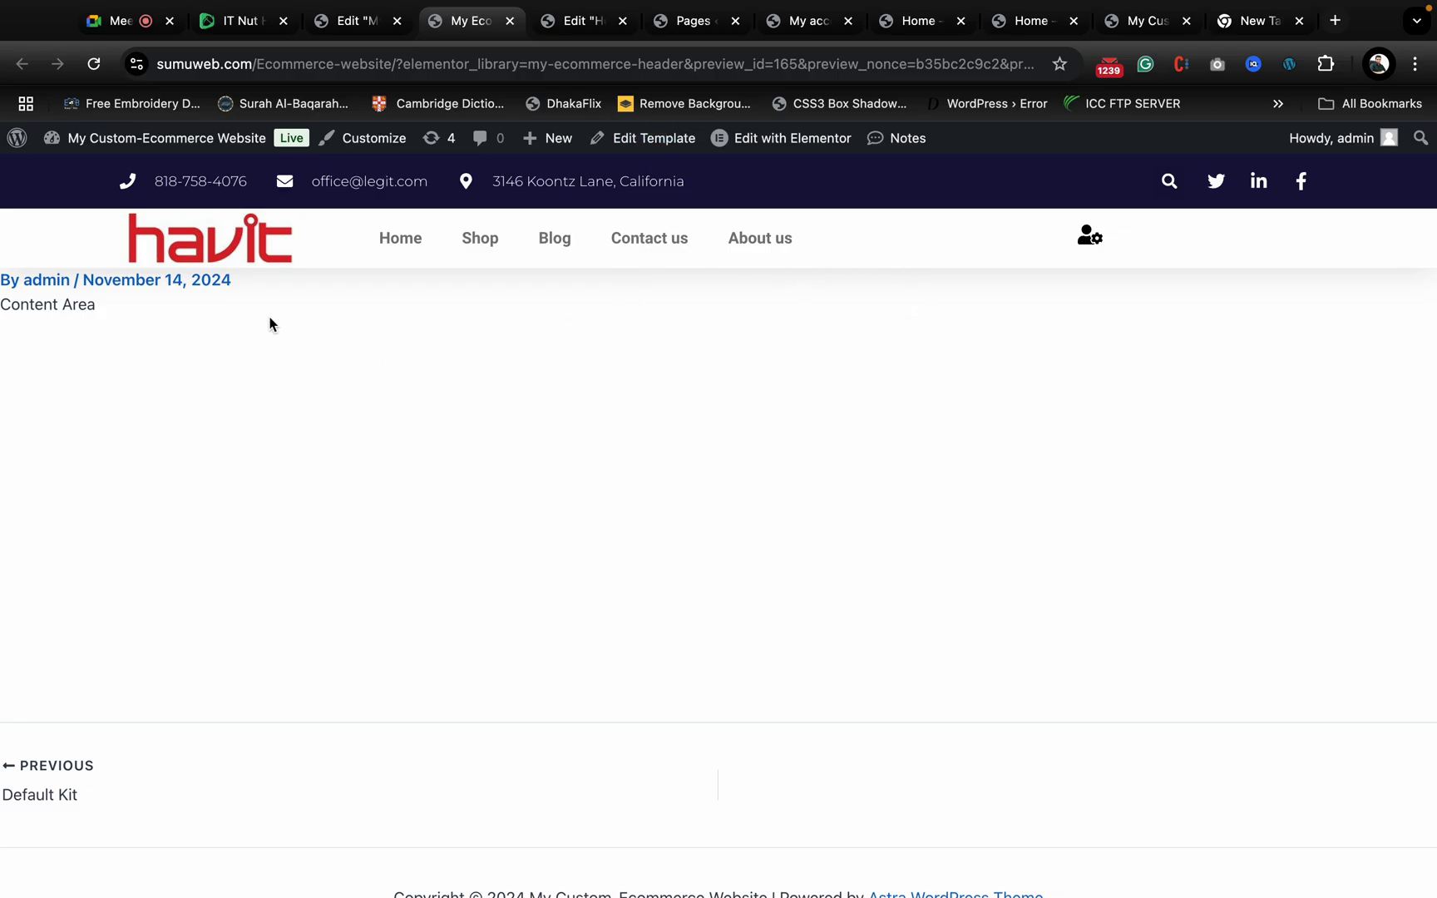
- Return to the header template and open the advanced layout settings of the outer header container
click(355, 29)
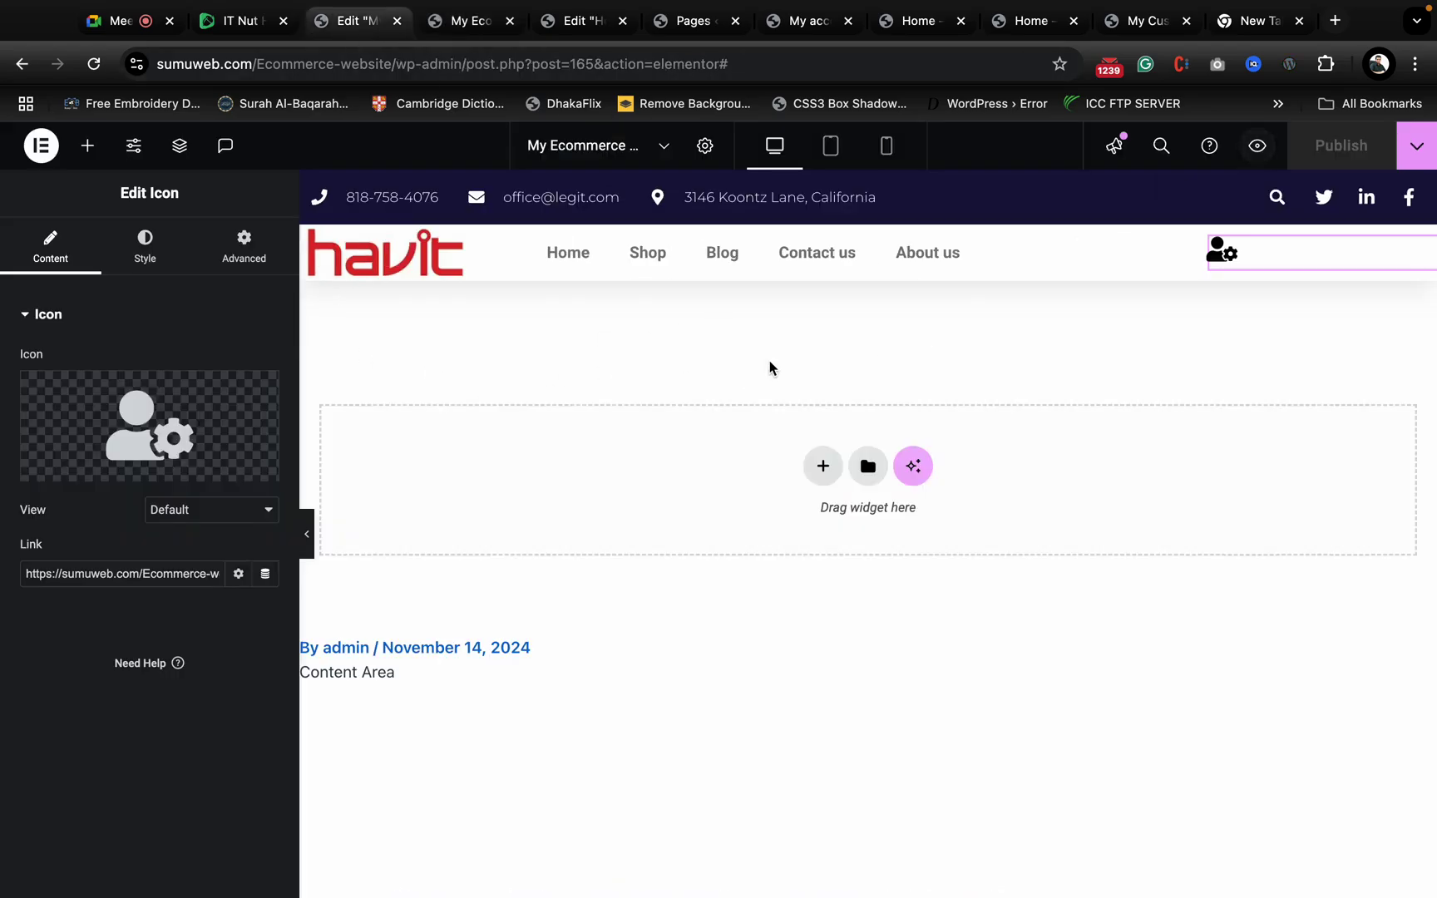
click(868, 185)
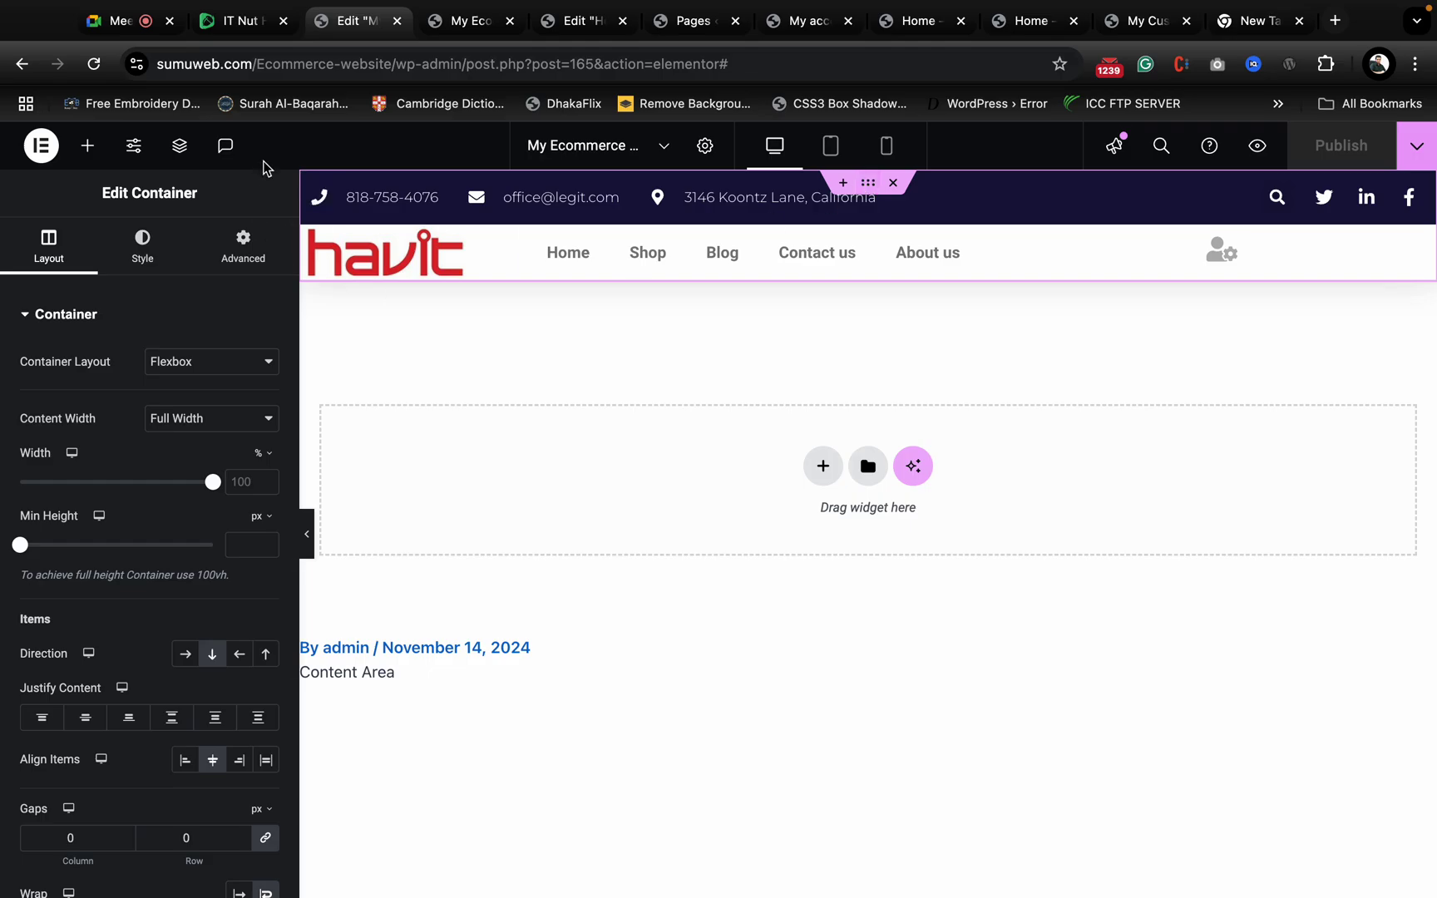
click(243, 246)
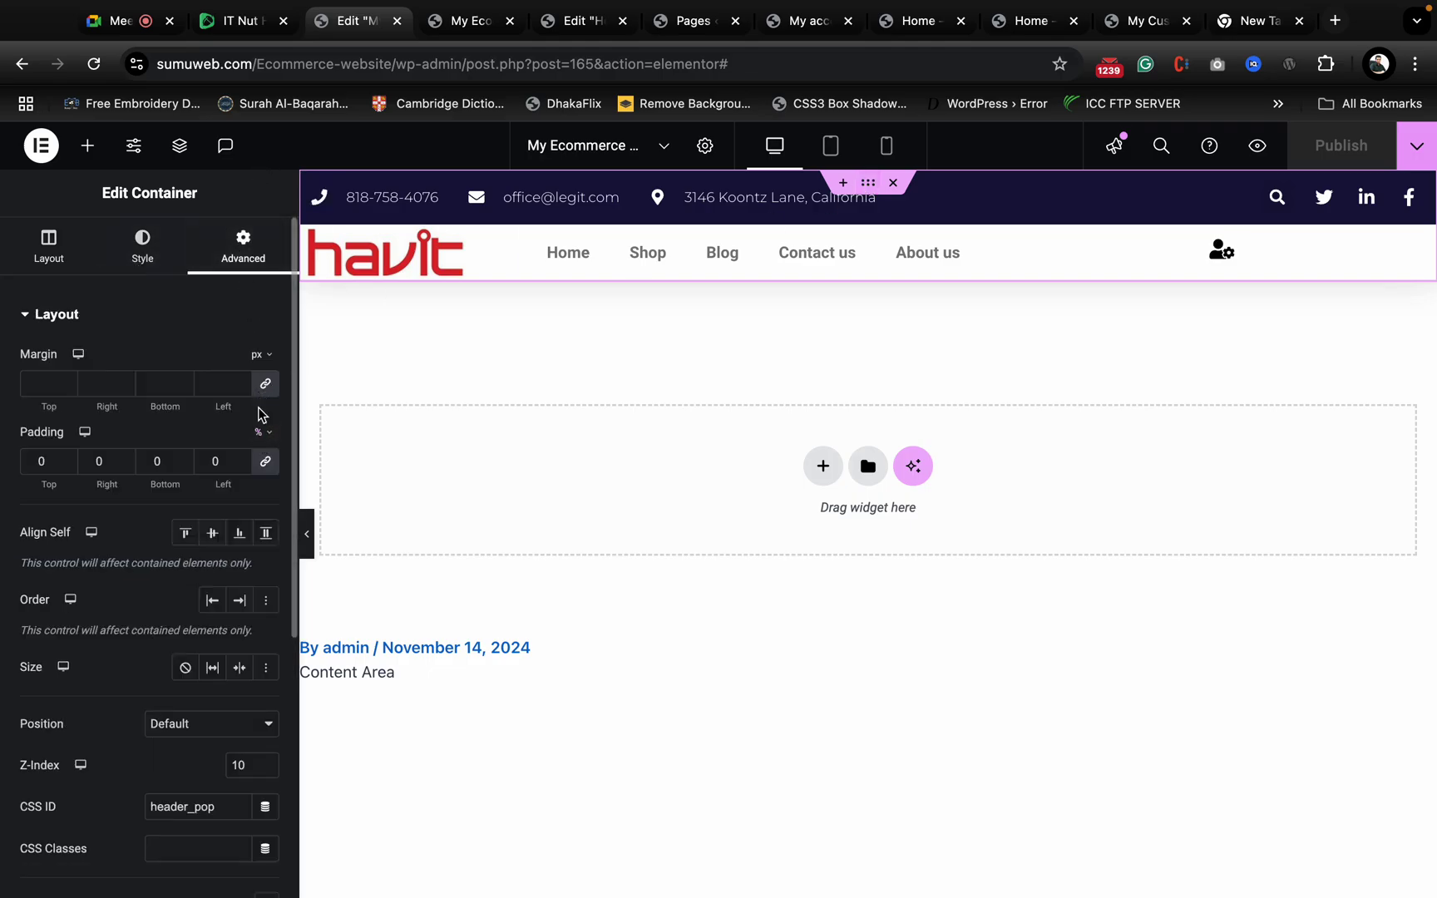
click(156, 461)
text(1)
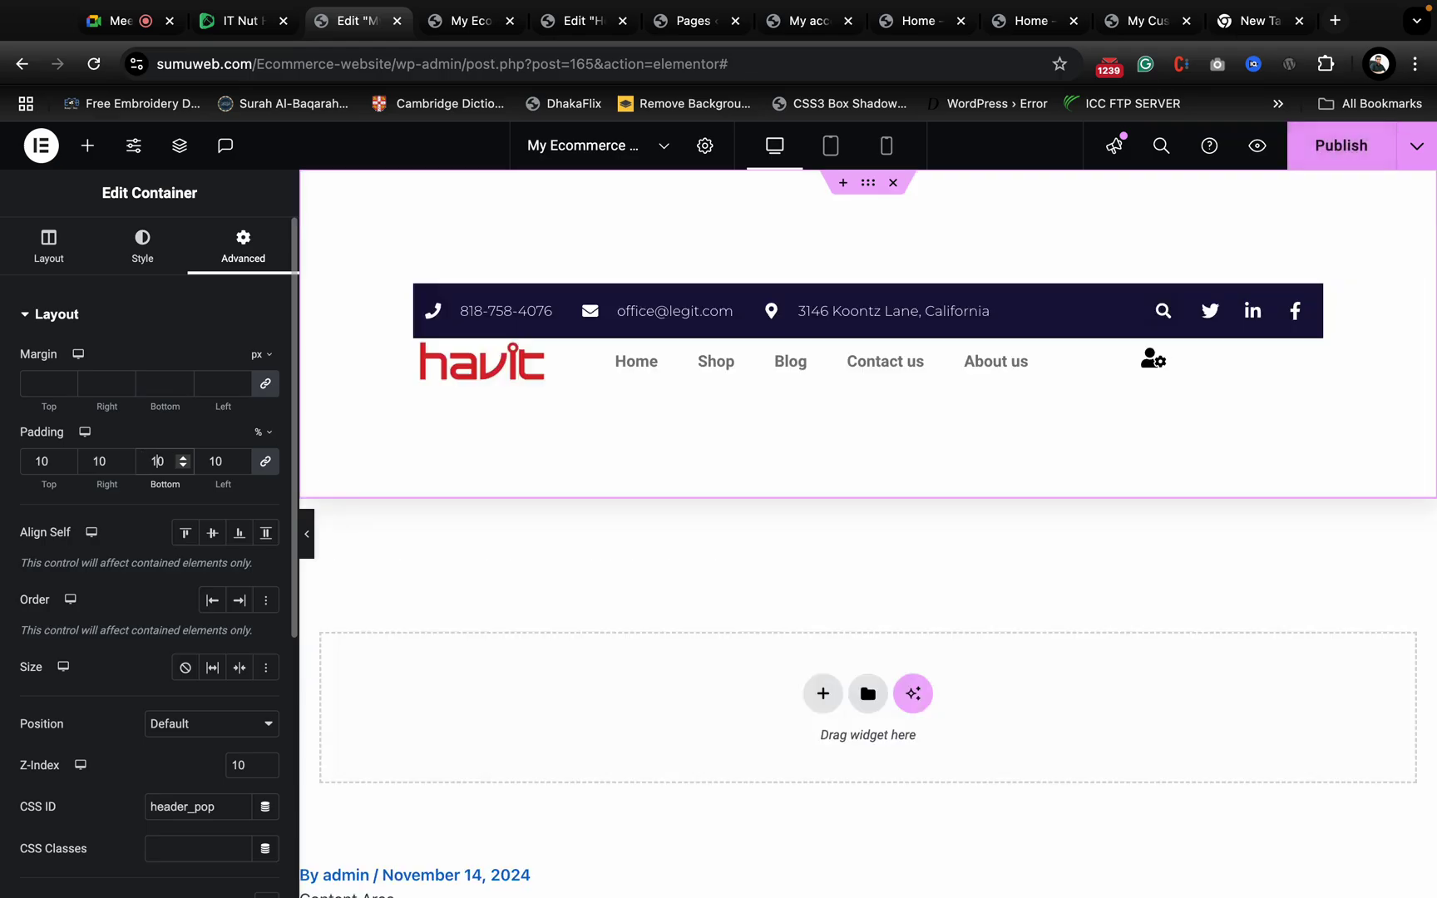
key(BackSpace)
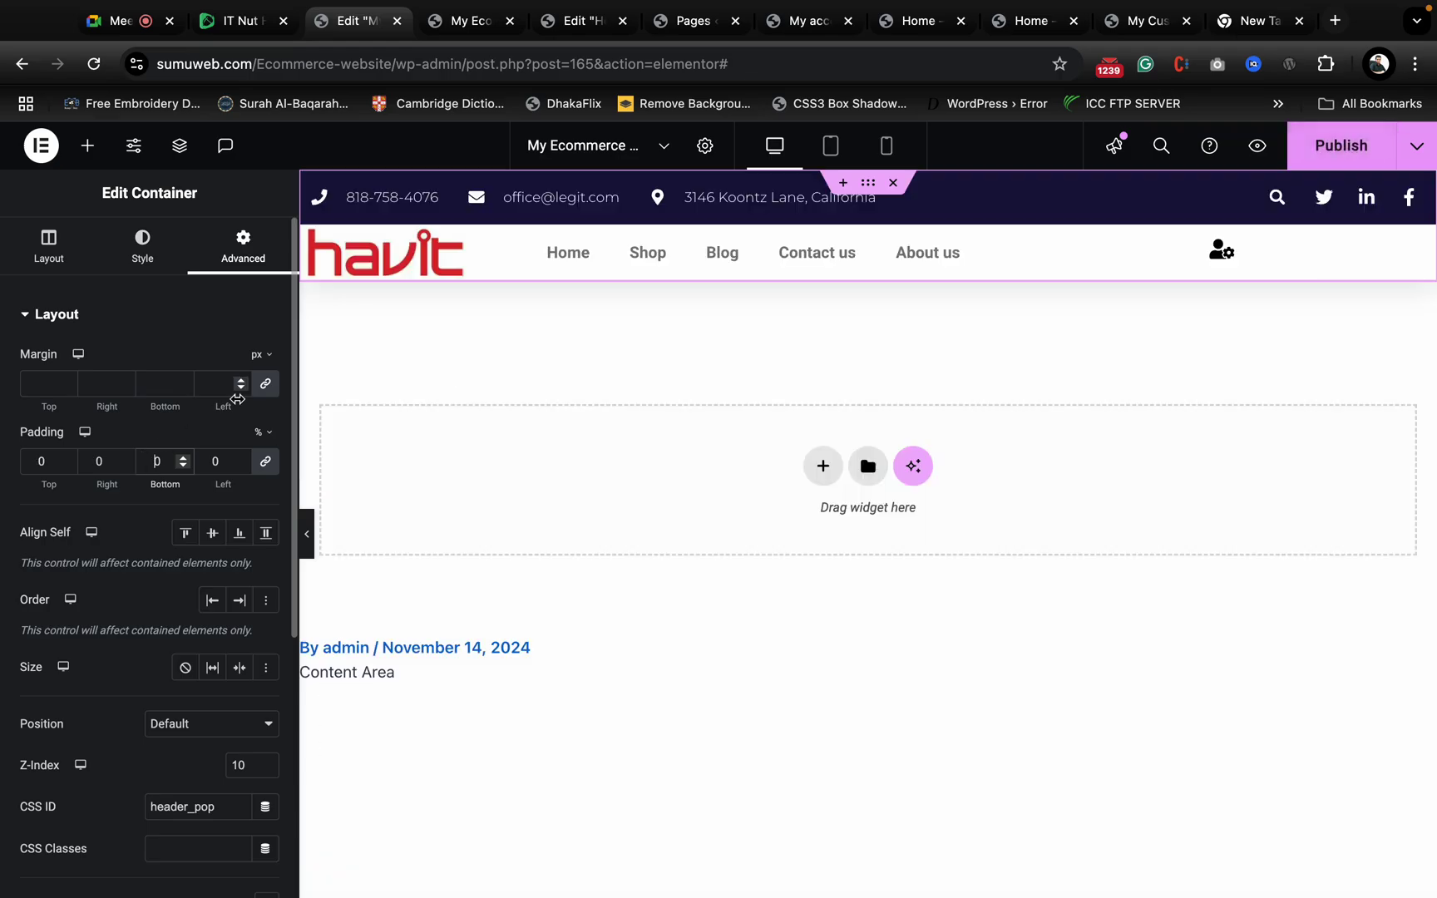
- Set only the outer header container's bottom padding to 15 px, and publish the template and view its preview
click(262, 435)
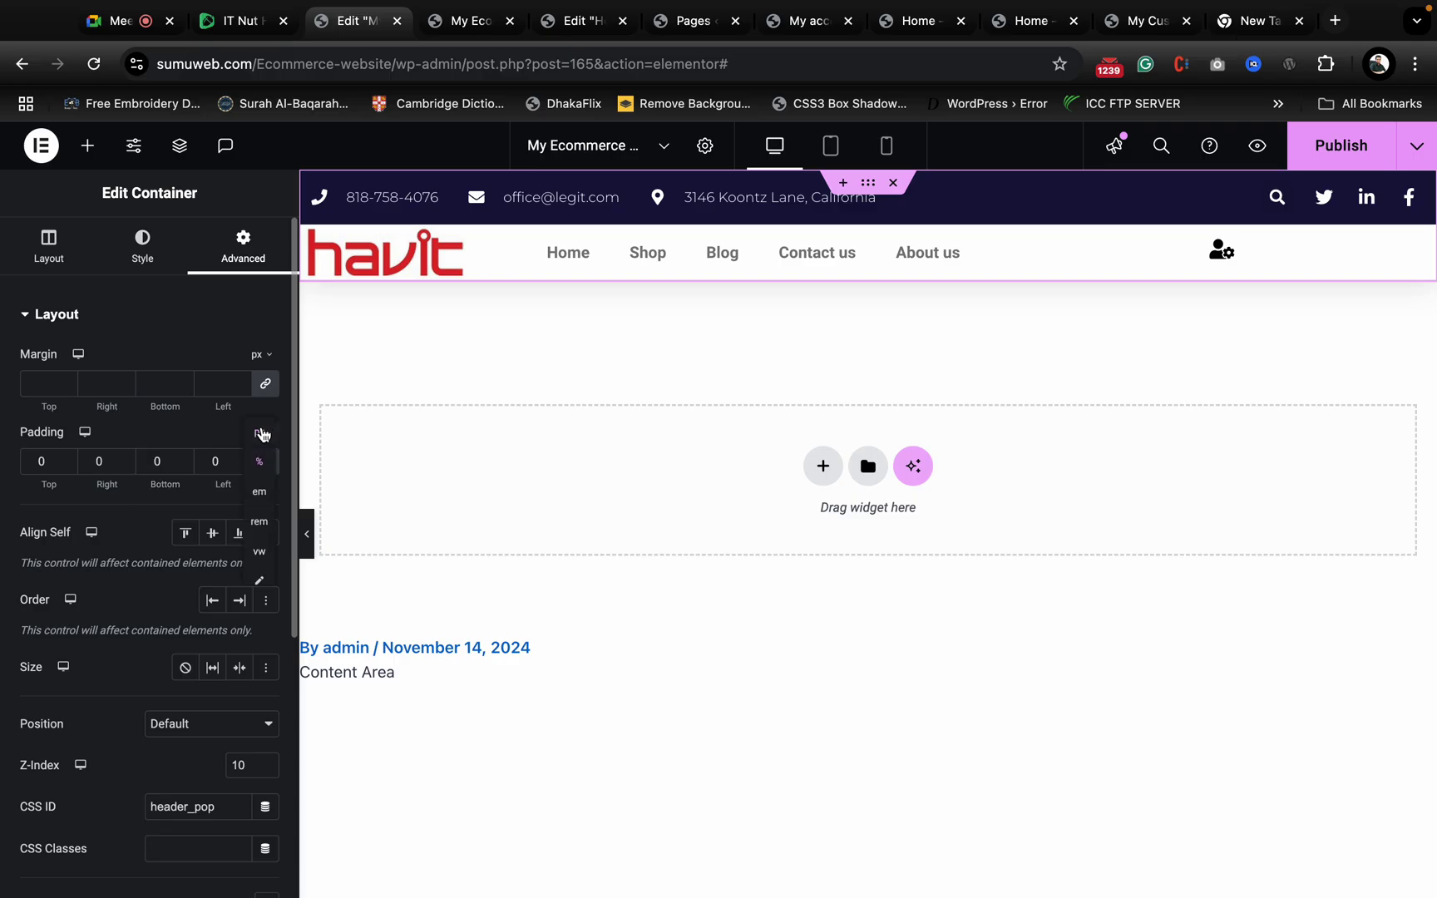
click(260, 433)
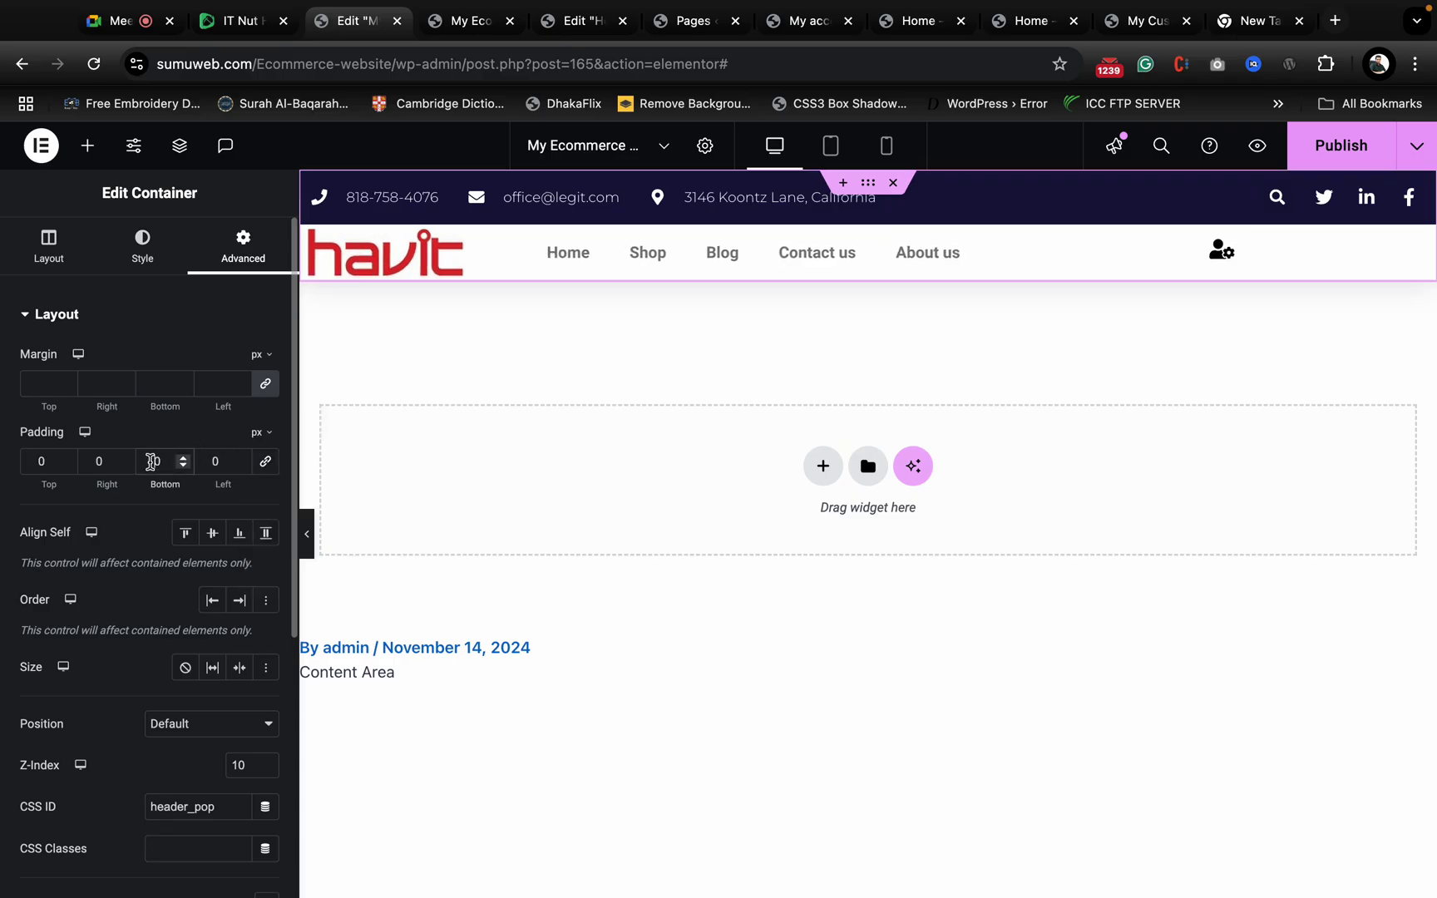
click(151, 463)
text(1)
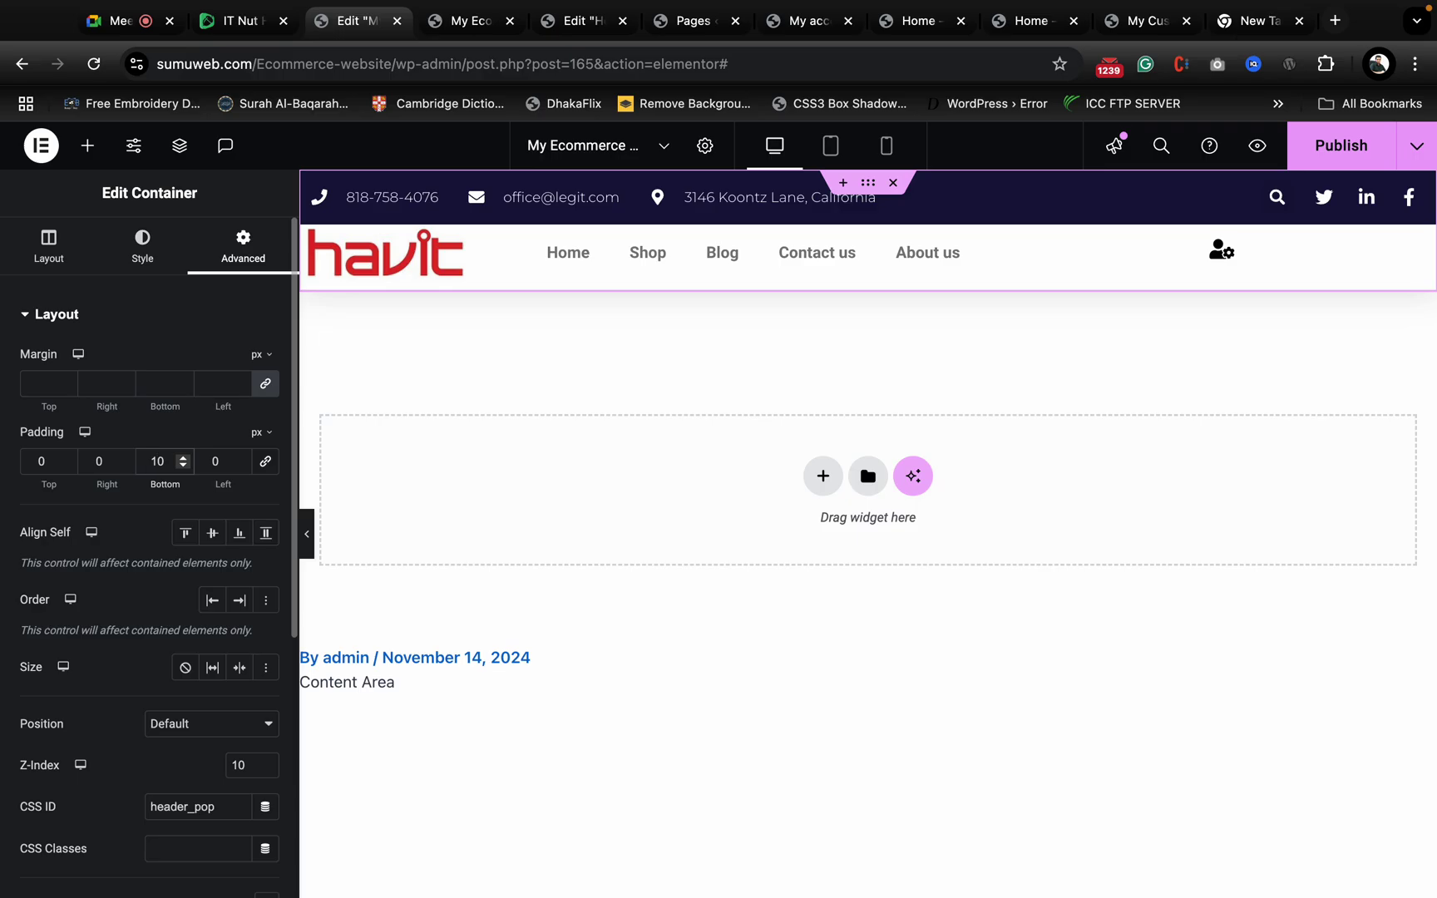
key(Up)
key(Up)
key(Up)
key(Up)
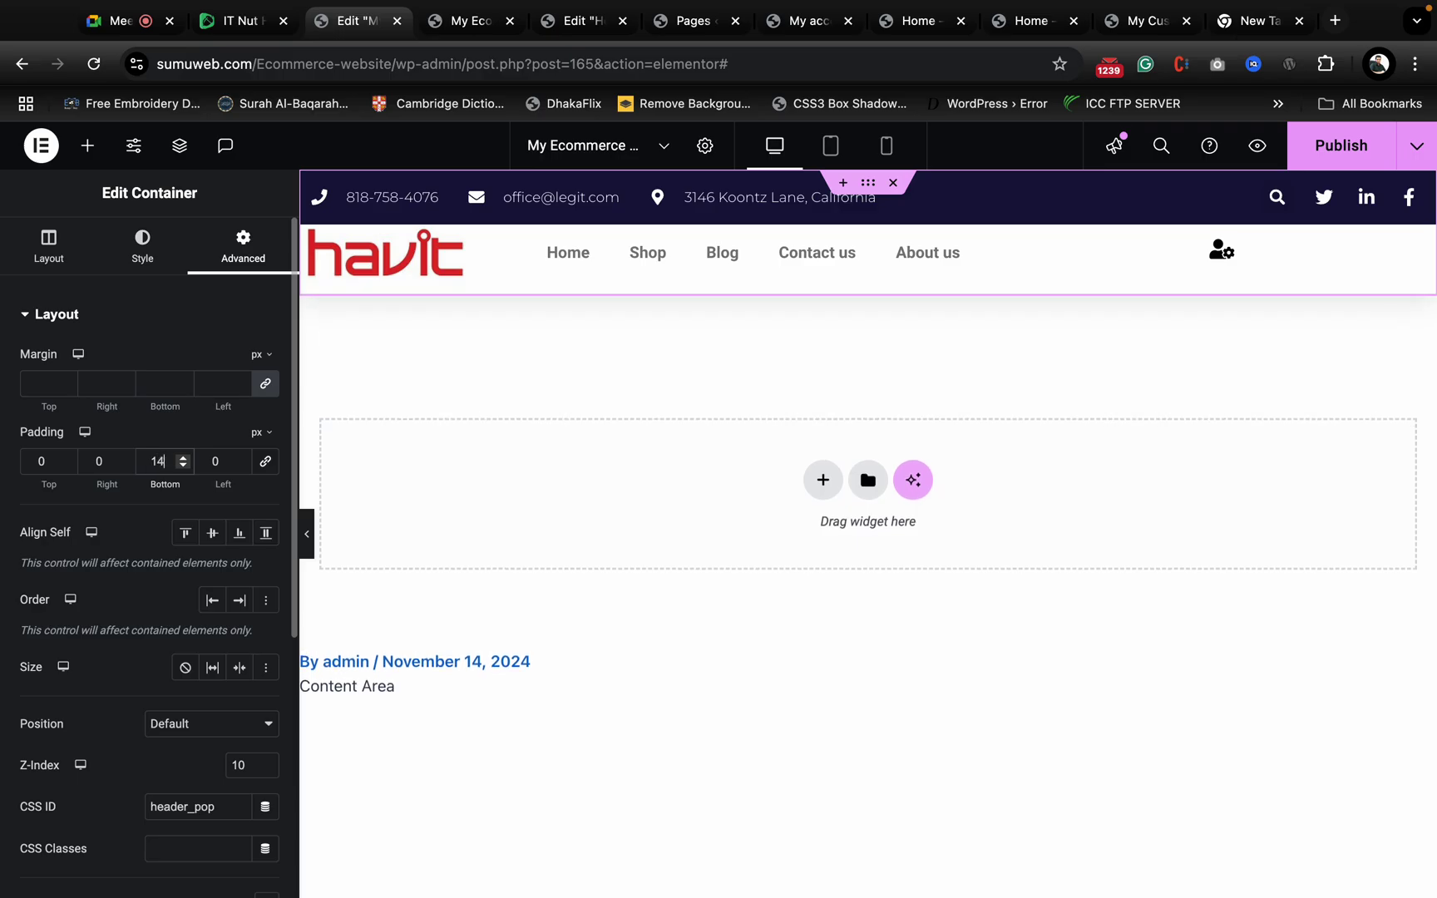
key(Up)
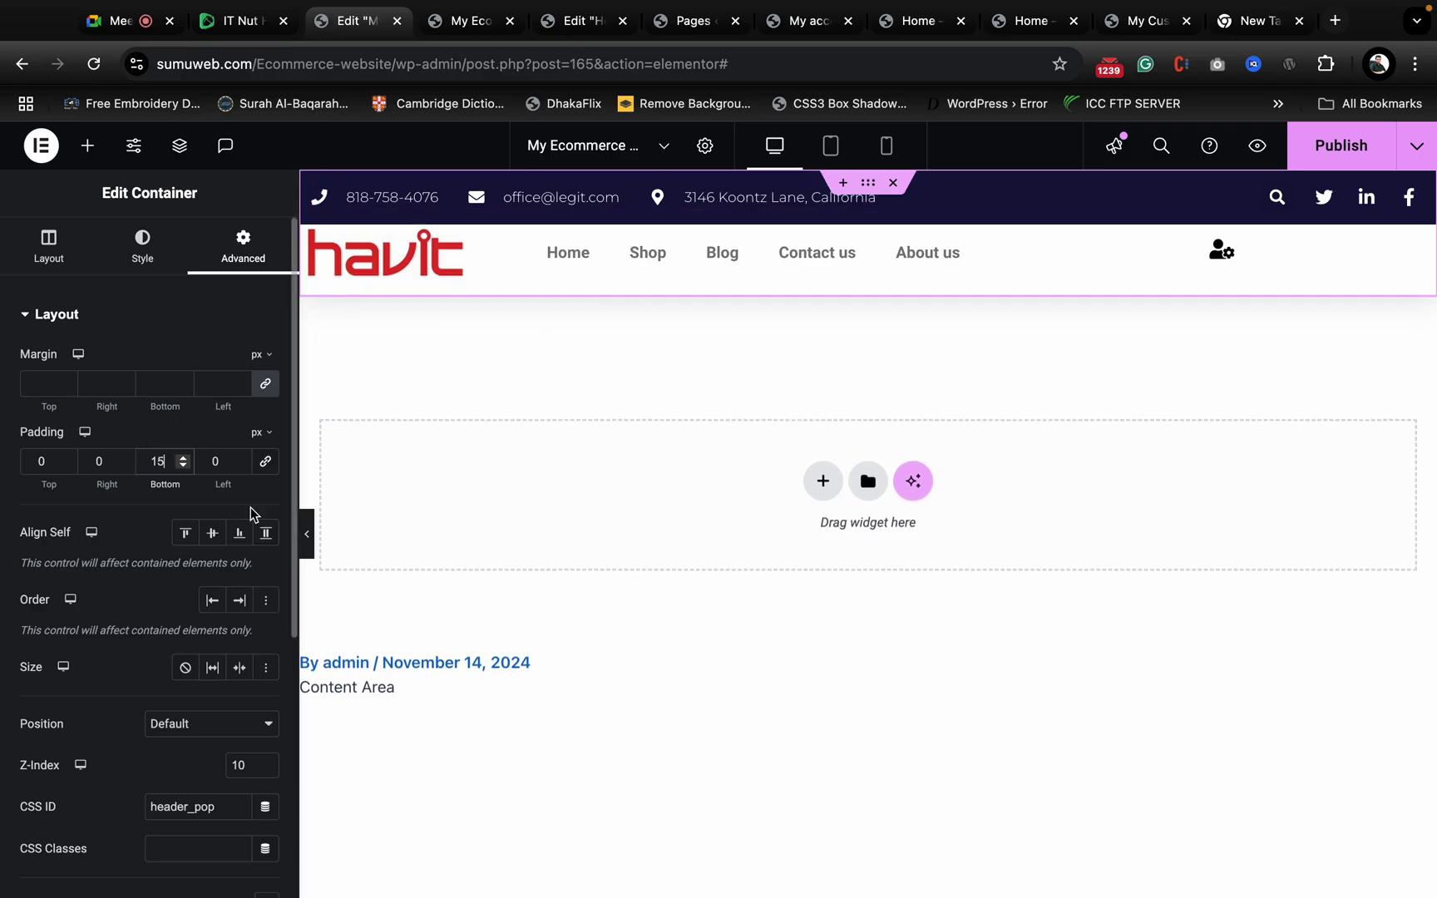
click(1337, 146)
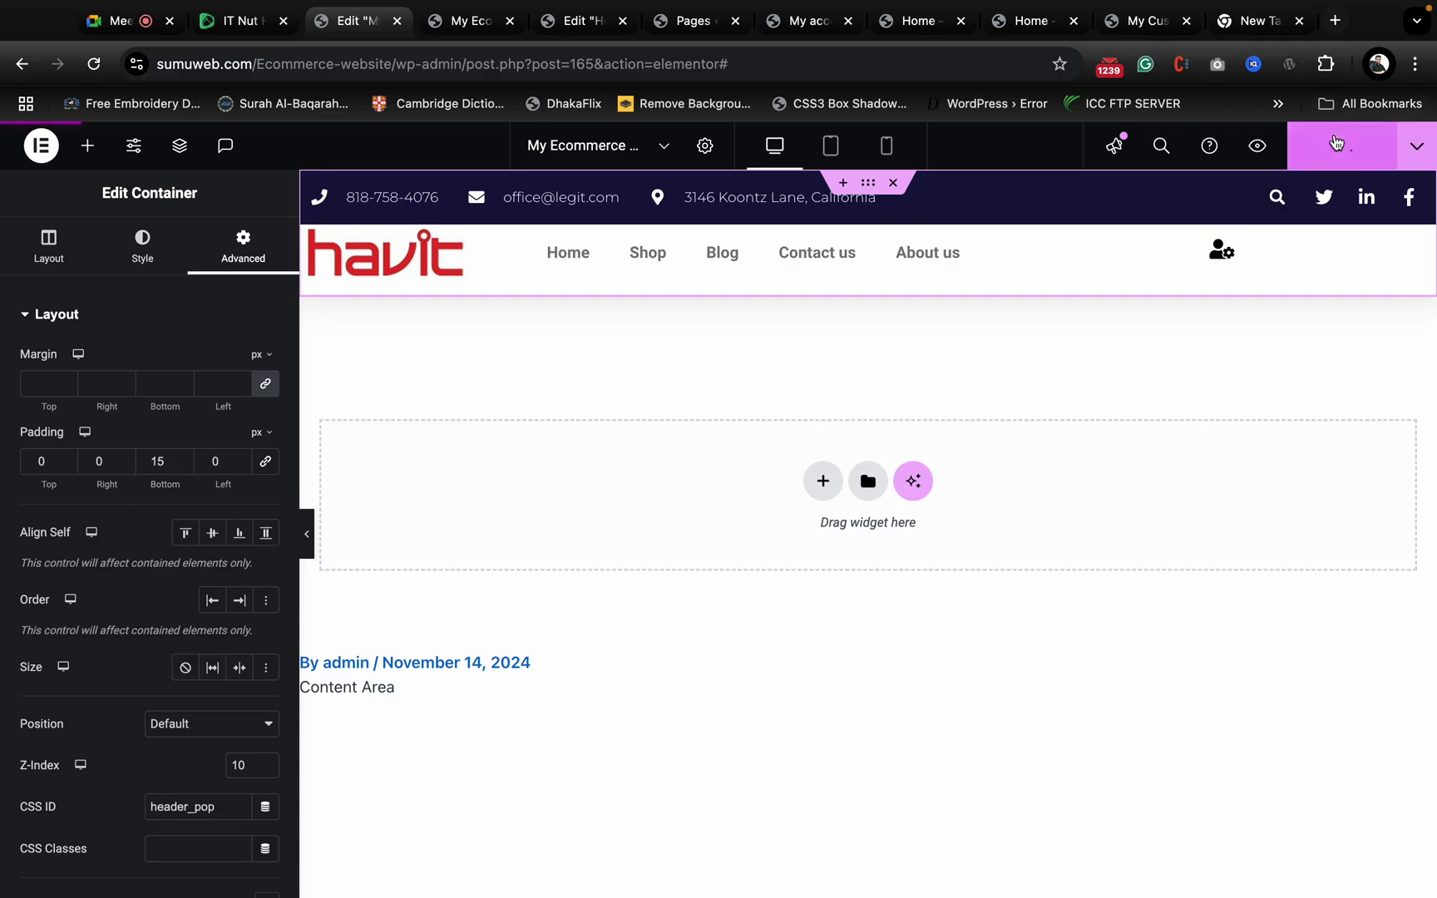
click(463, 23)
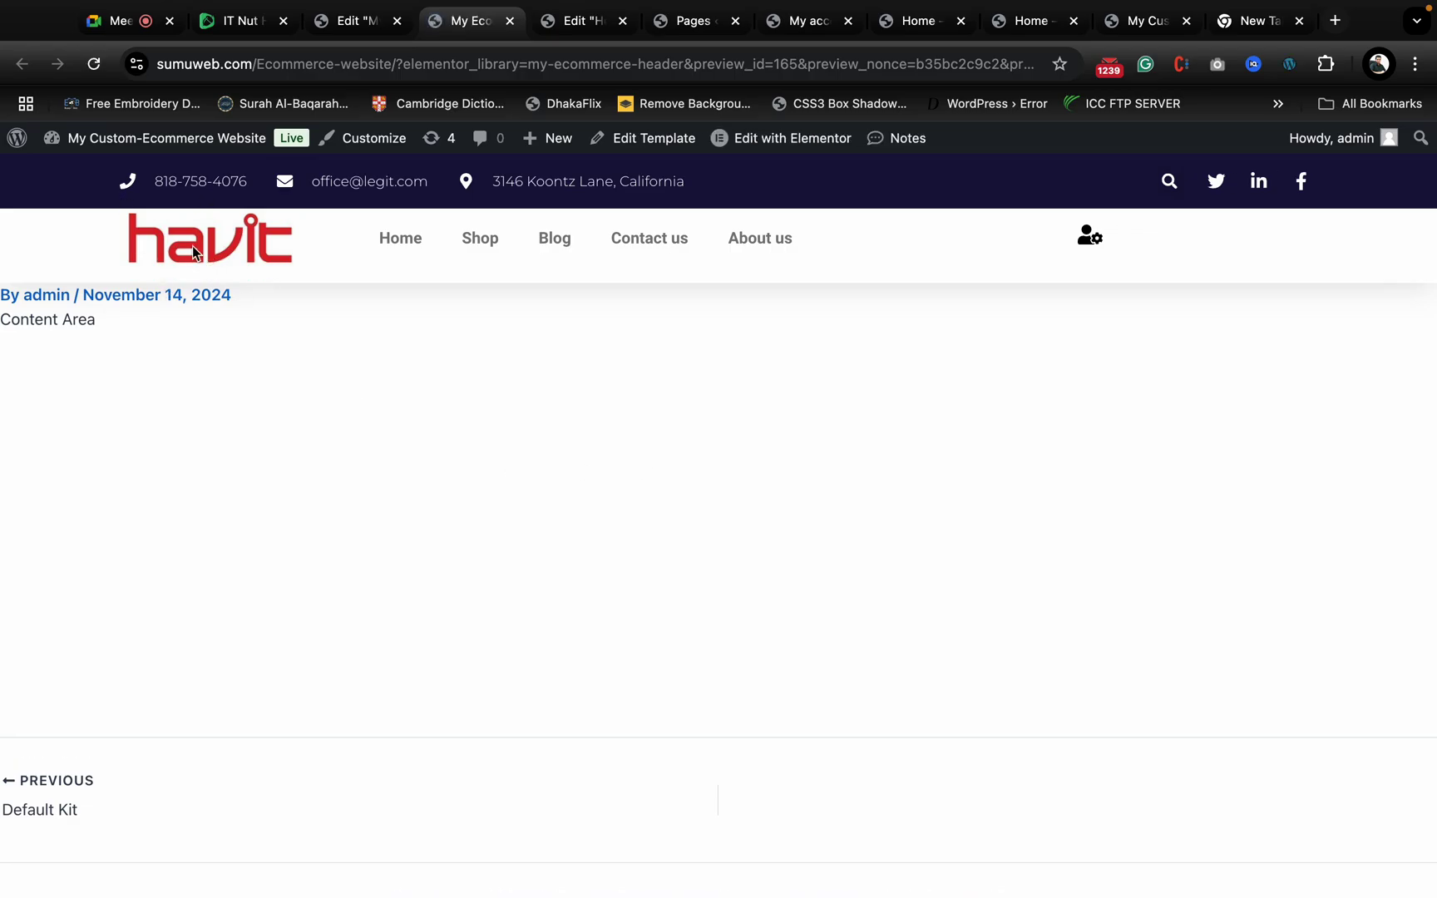
- Return to the header template and open the advanced layout settings of the logo and navigation row container
click(340, 22)
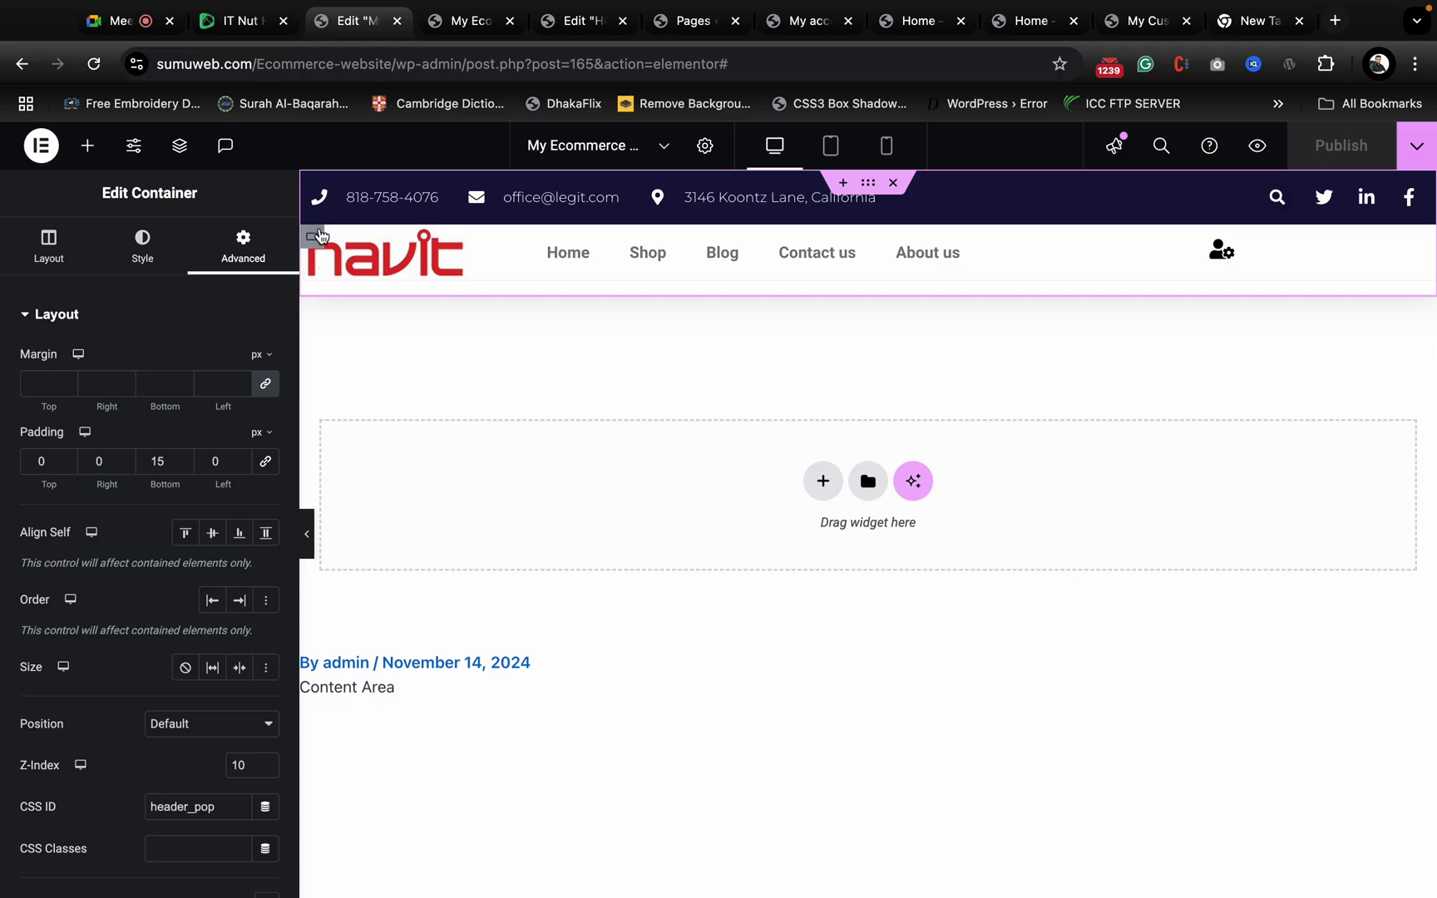
click(314, 238)
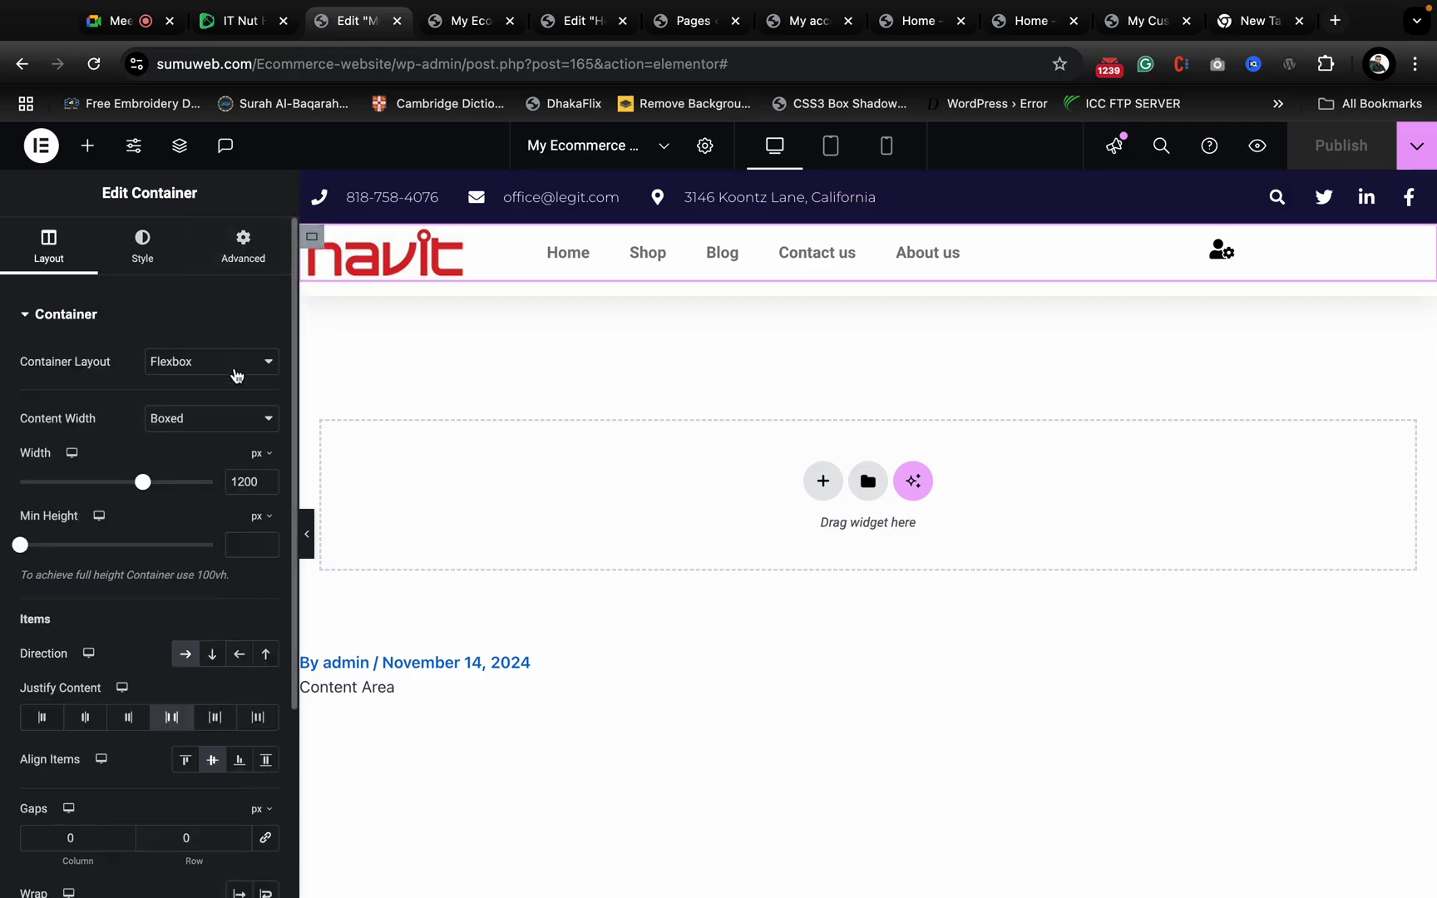
click(243, 270)
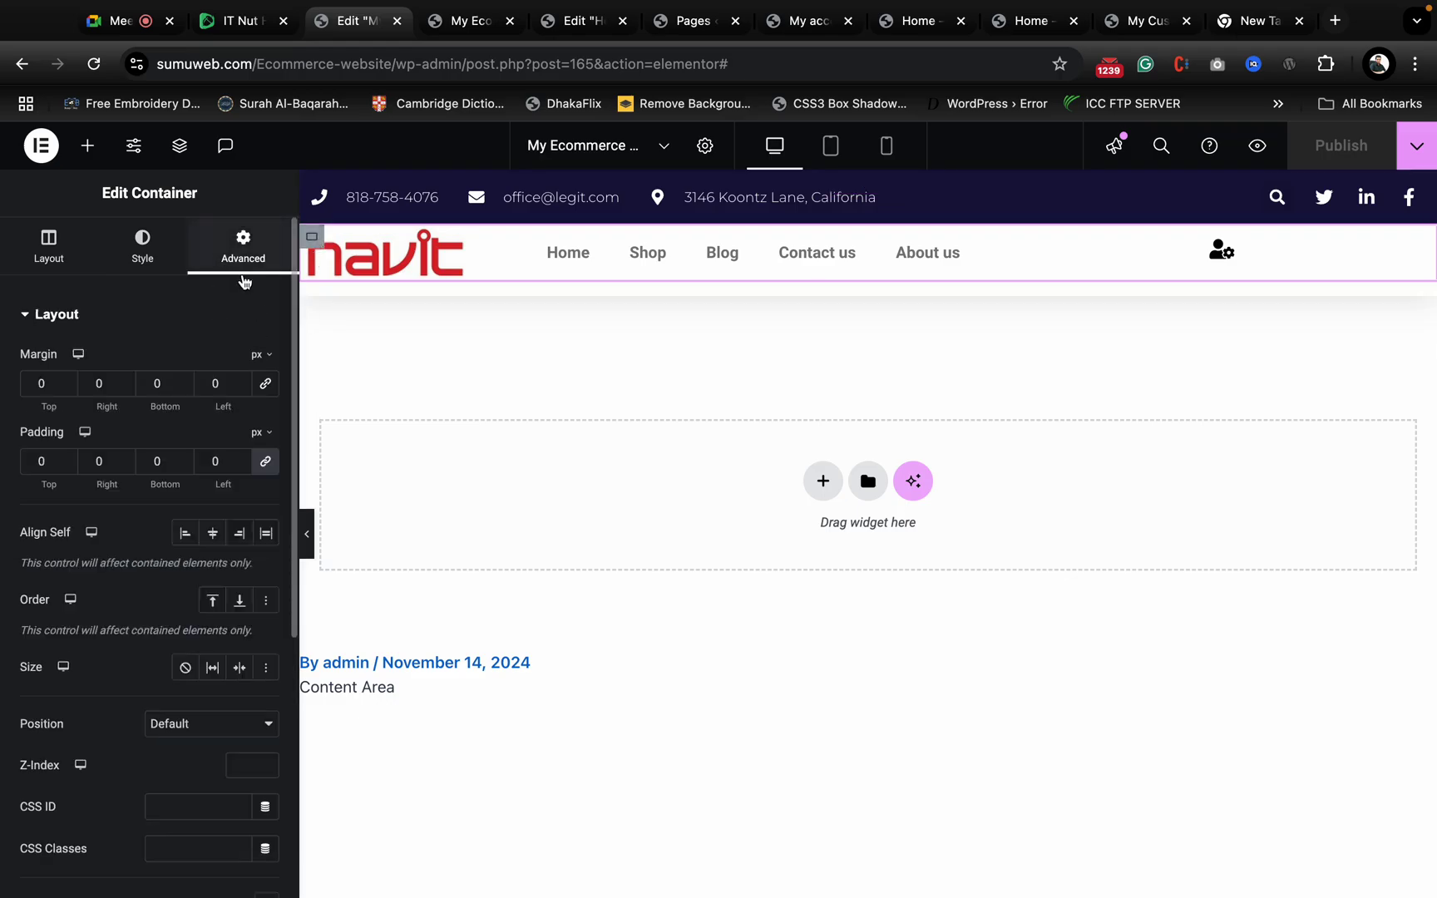
click(30, 466)
key(Up)
key(Up)
key(Up)
key(Up)
key(Up)
key(Up)
key(Up)
key(Up)
key(Up)
key(Up)
key(Up)
key(Up)
key(Up)
key(Up)
key(Up)
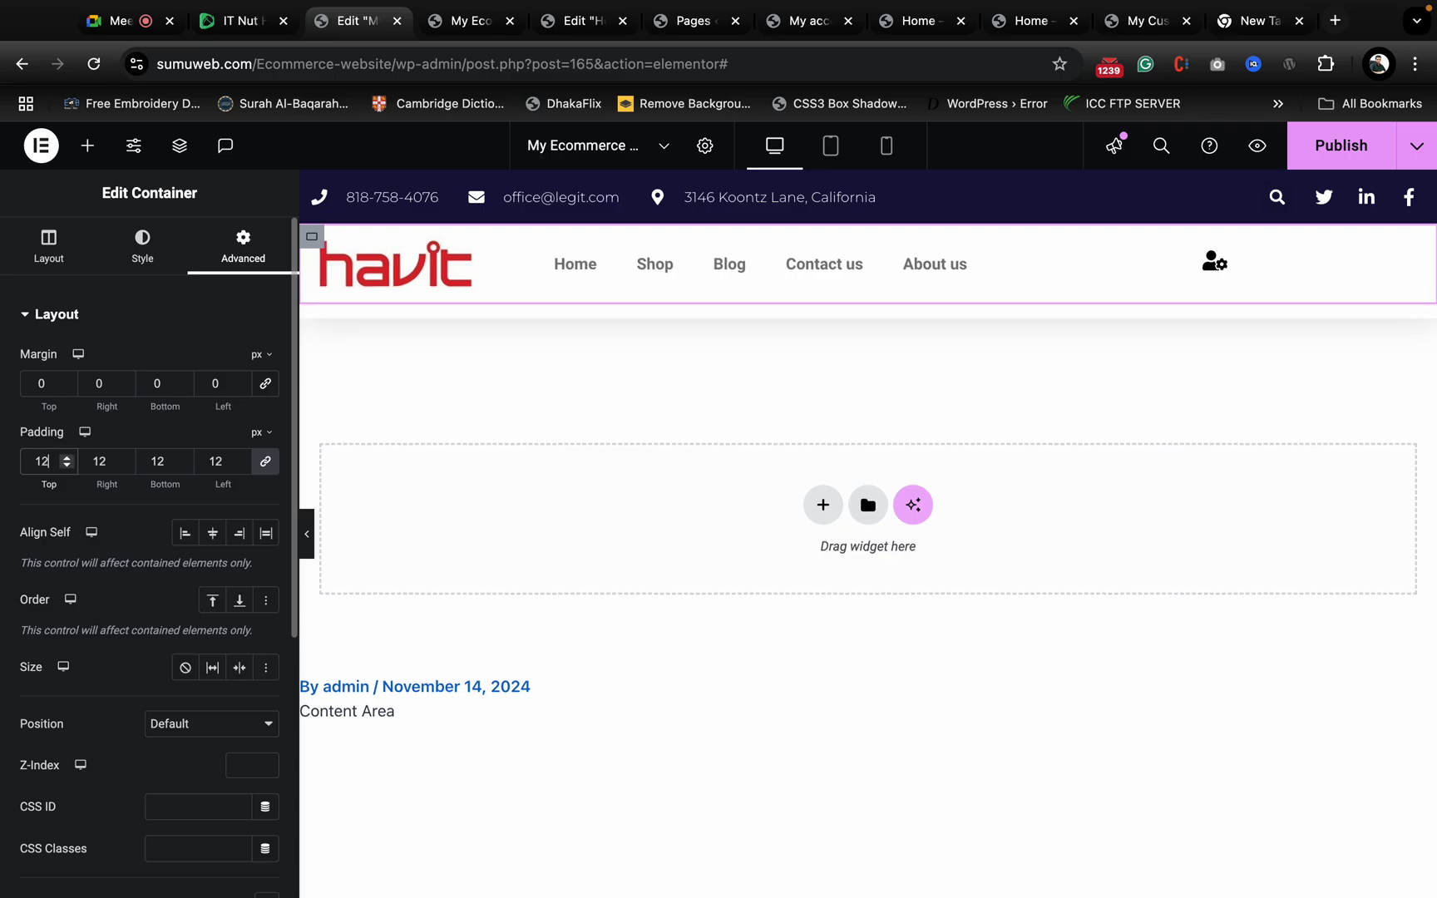
key(Down)
key(Down)
key(Down)
key(Down)
key(Down)
key(Down)
key(Down)
key(Down)
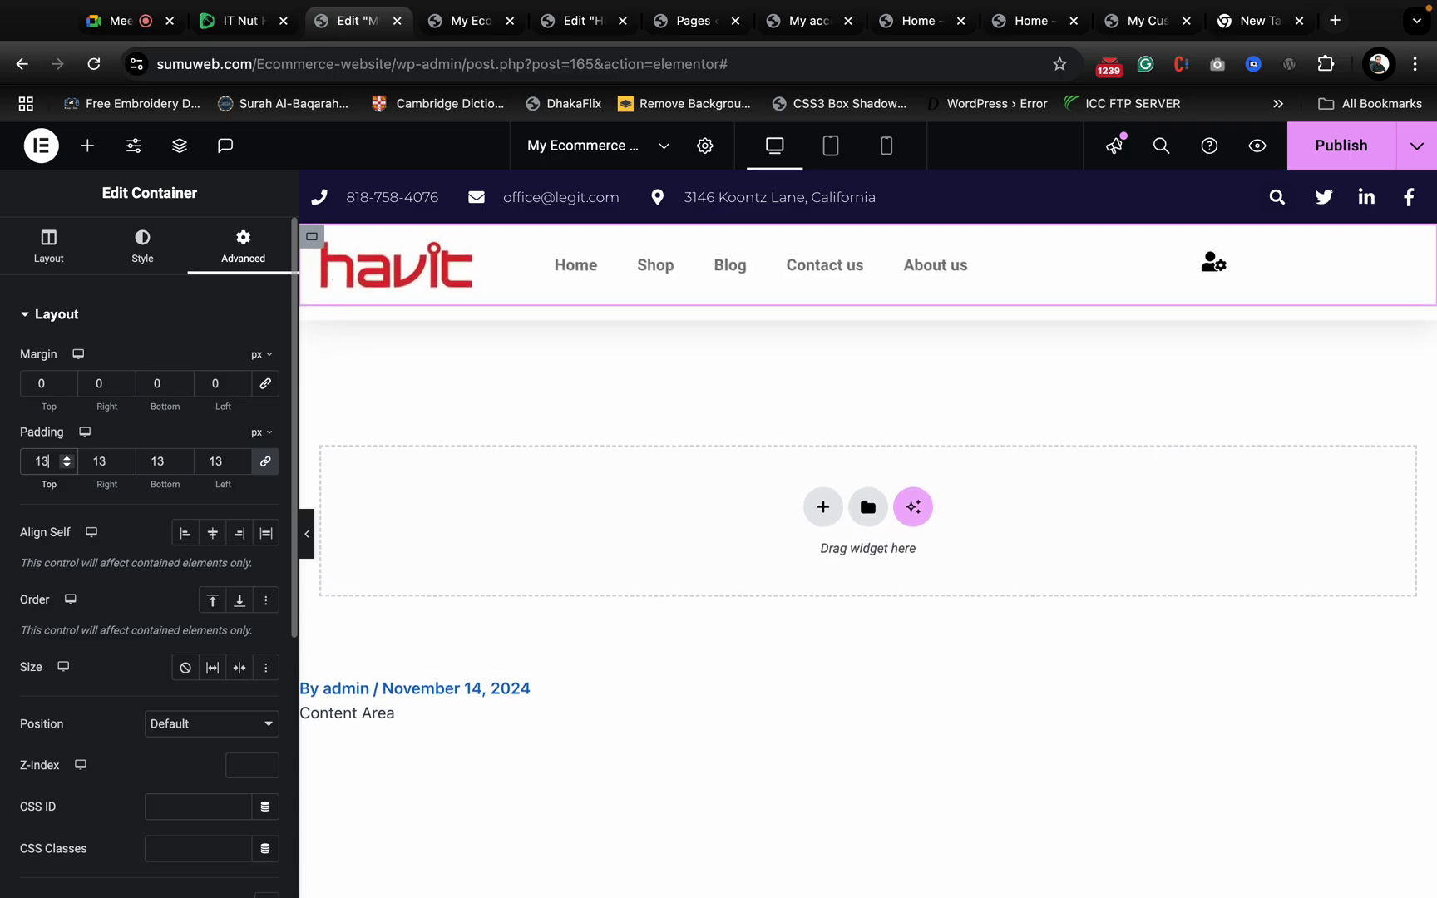
key(Down)
key(Down)
key(Down)
key(Down)
key(Down)
key(Down)
key(Down)
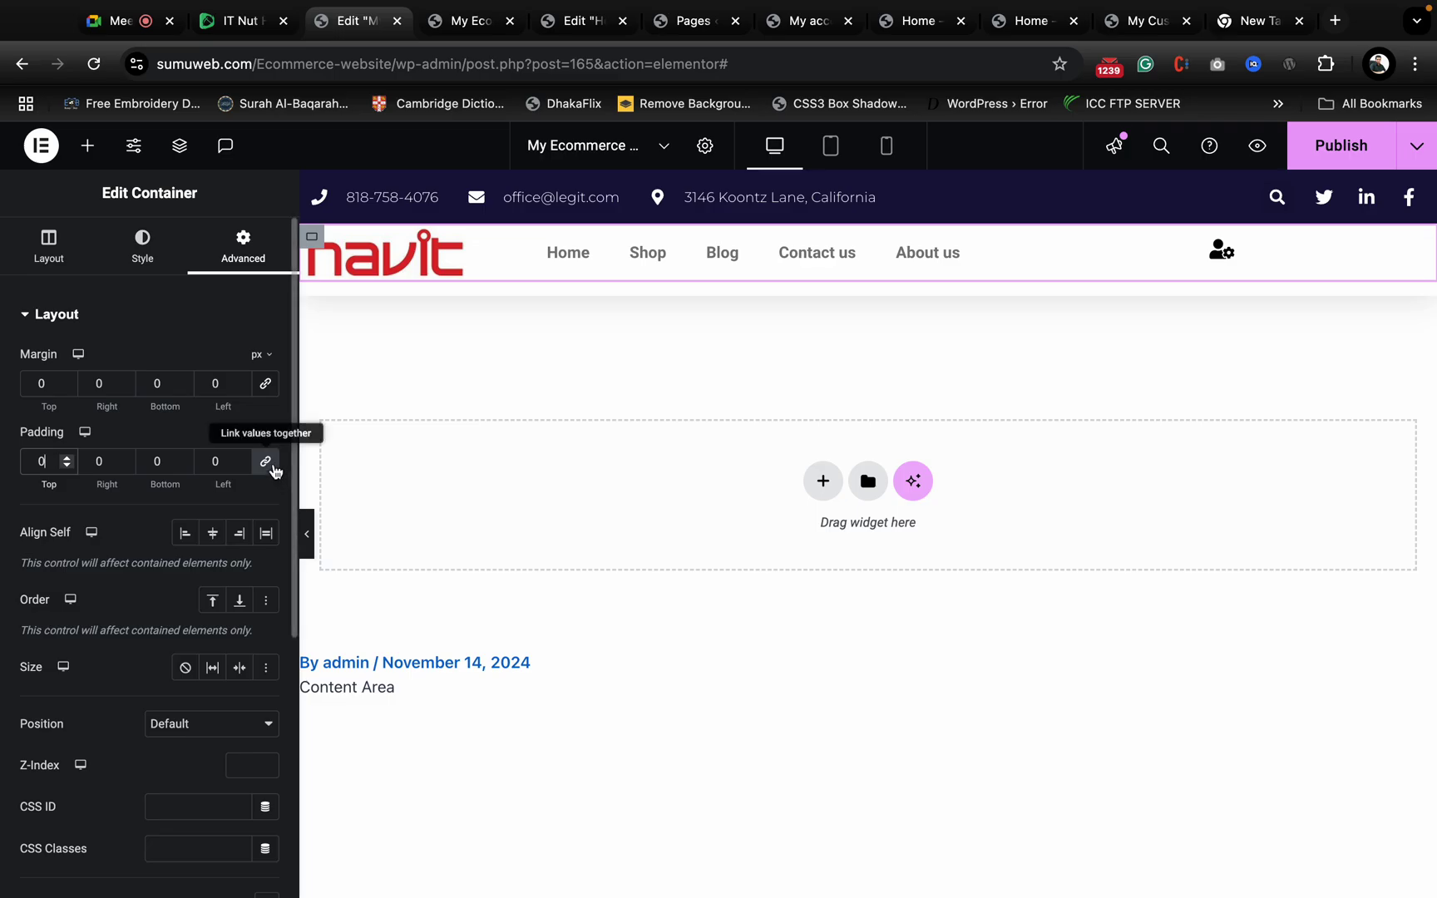
- Unlink the row container's padding values and set the top to 15 px, publishing the template and viewing its preview
click(265, 461)
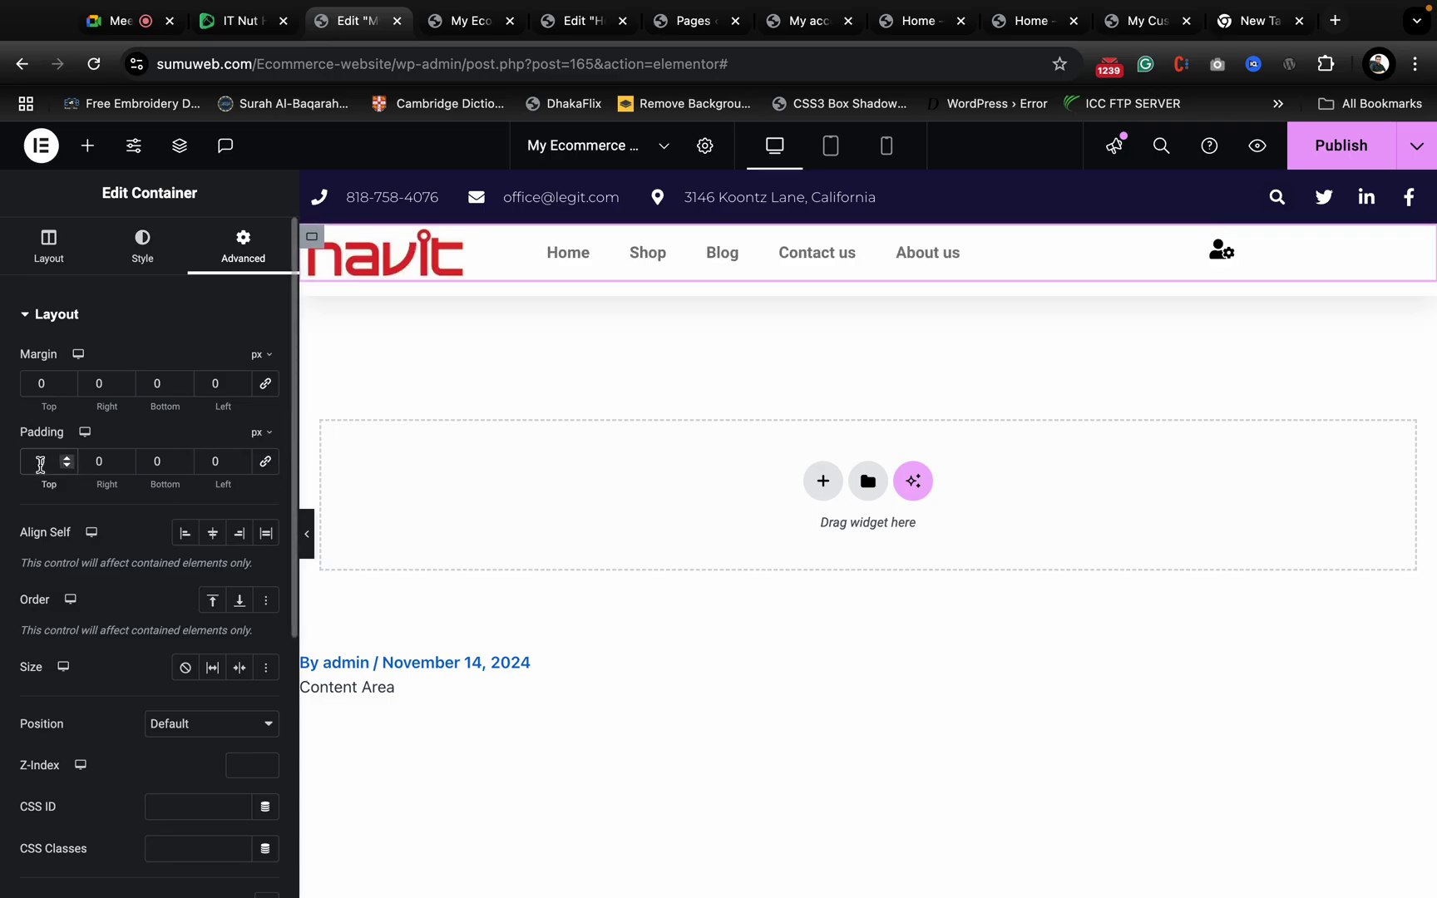
text(15)
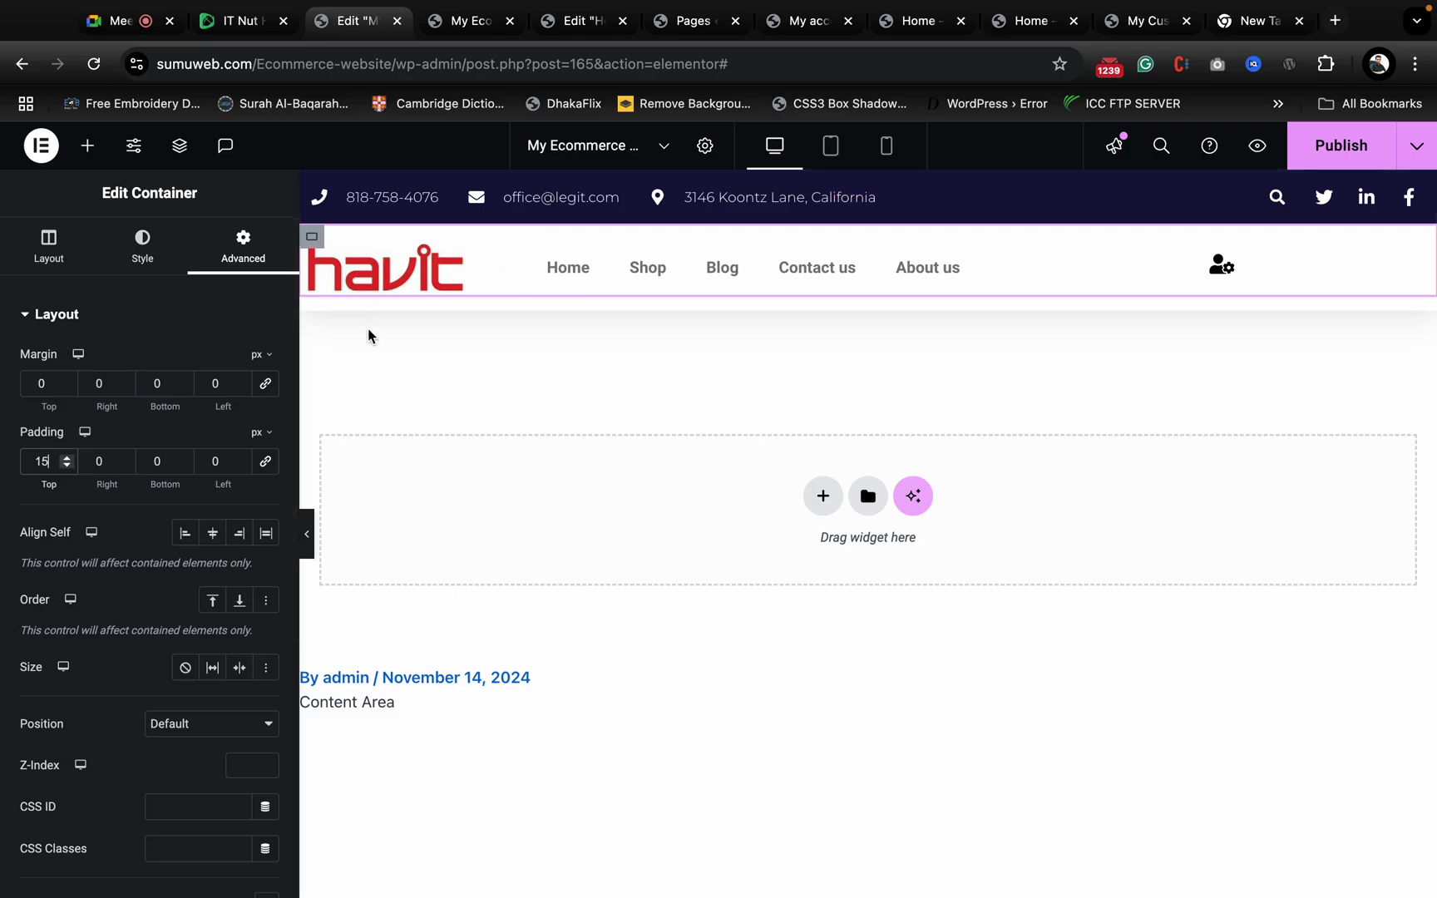
click(1326, 167)
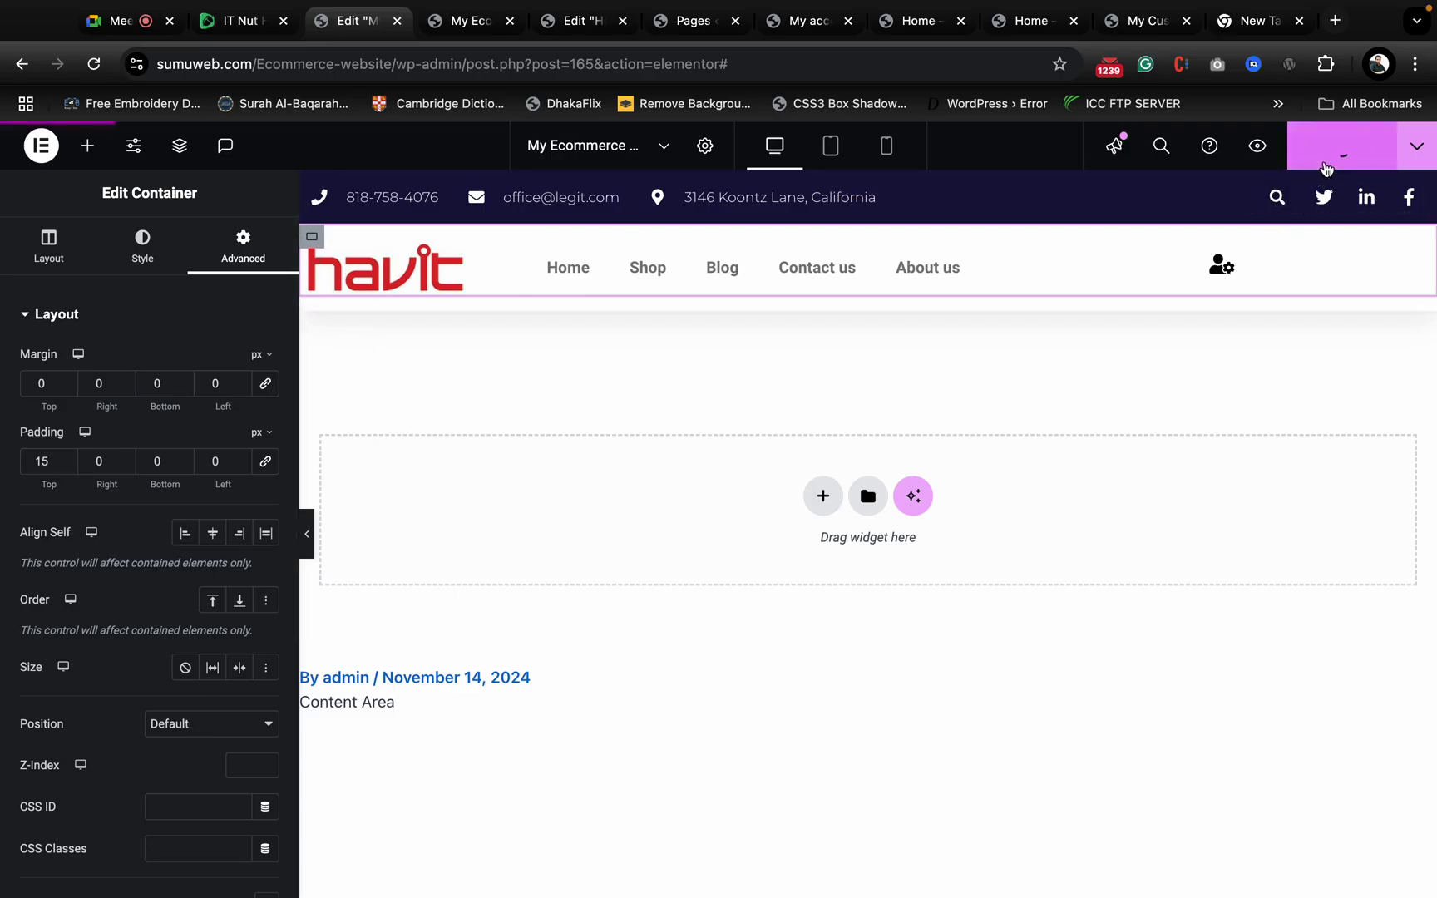
click(438, 23)
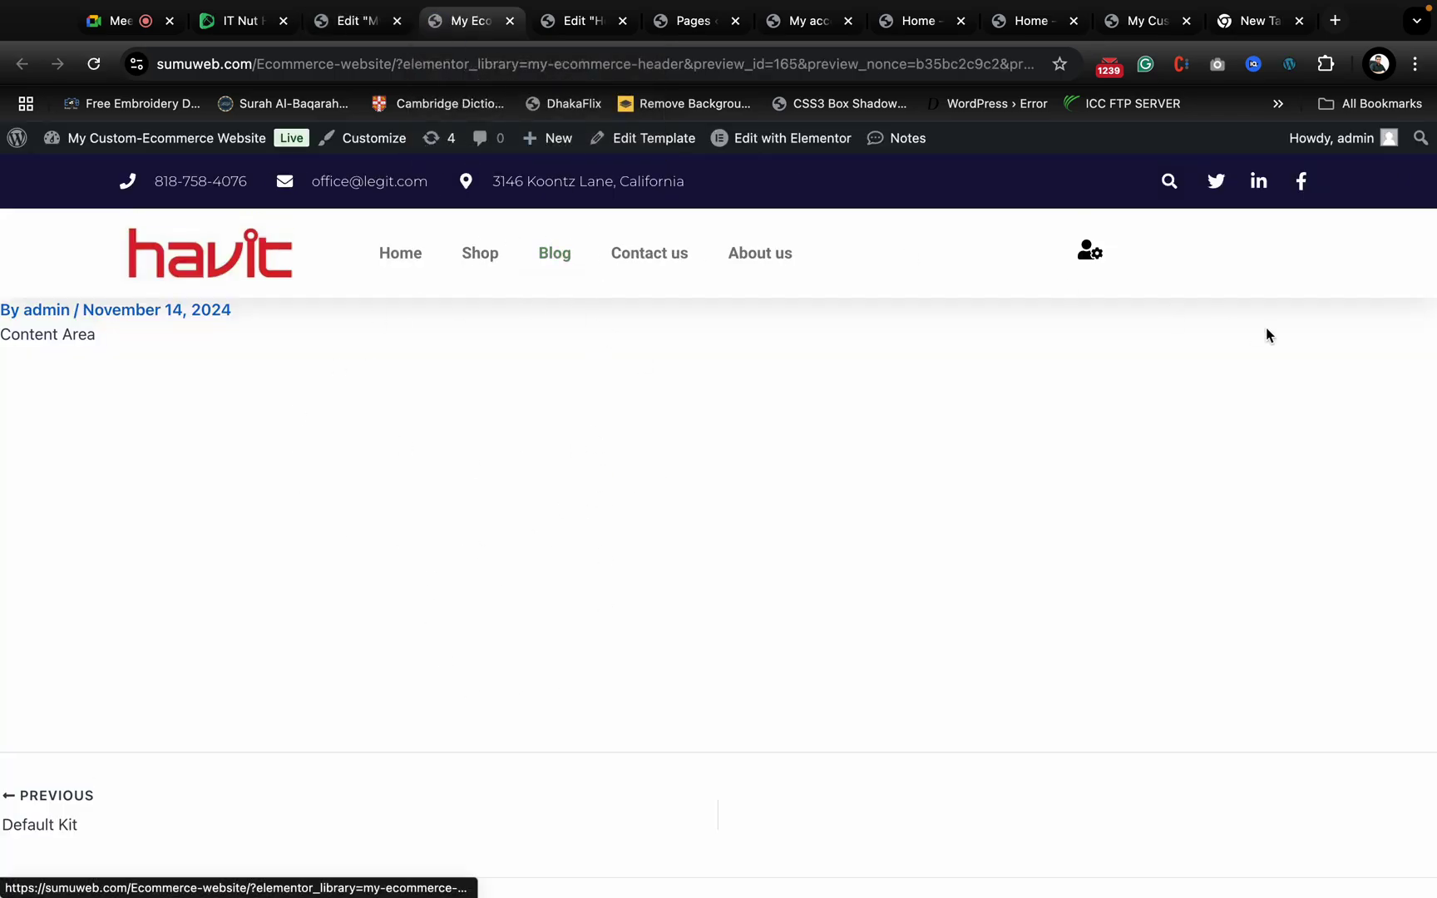
- Follow the user cog icon's link in the header preview and copy the My account page's URL
click(1090, 254)
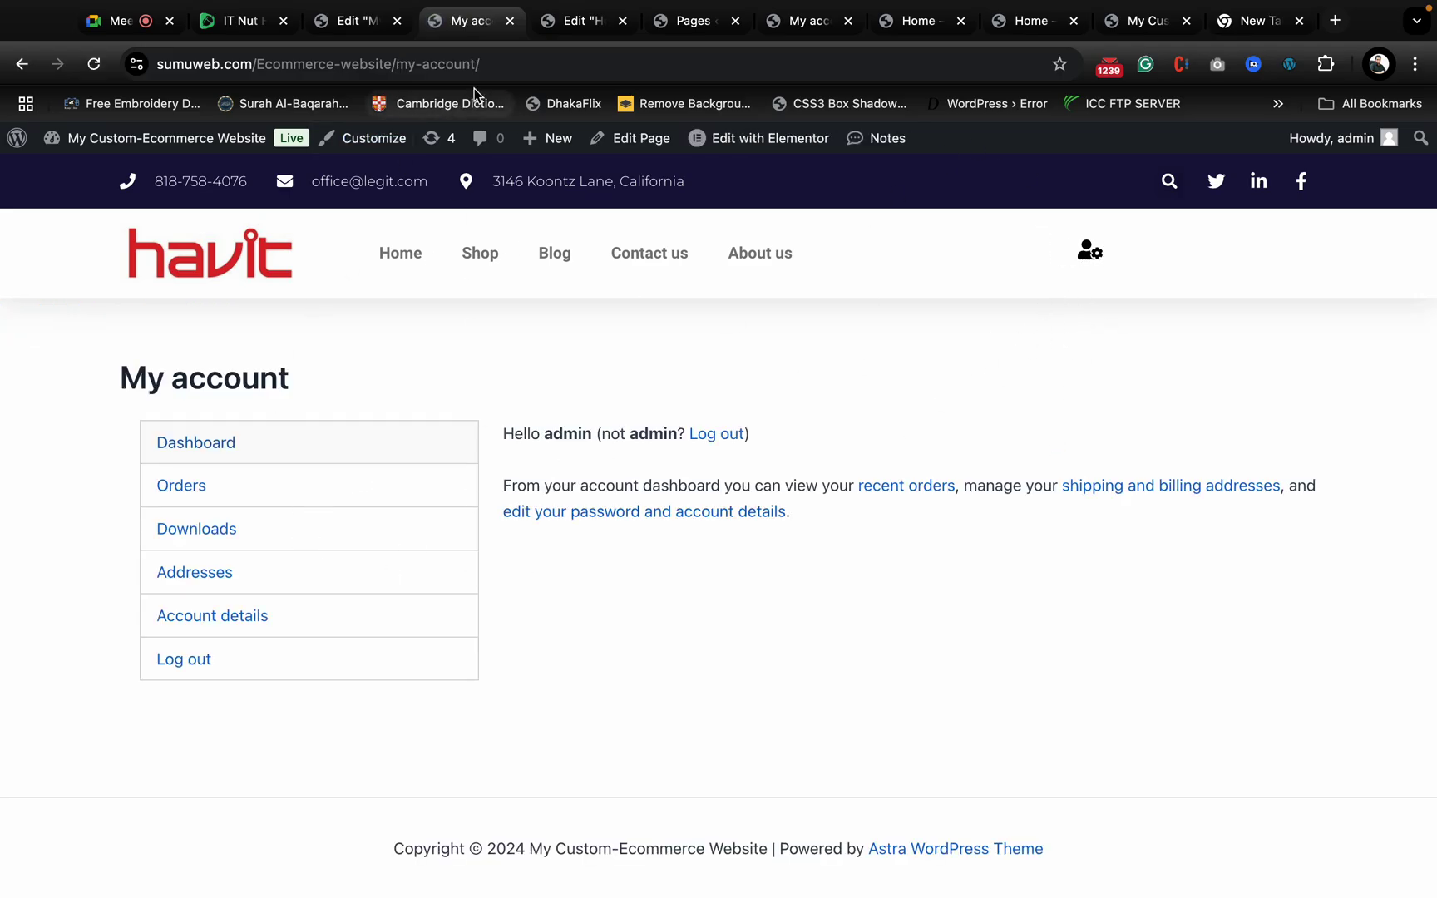
click(509, 64)
key(super+c)
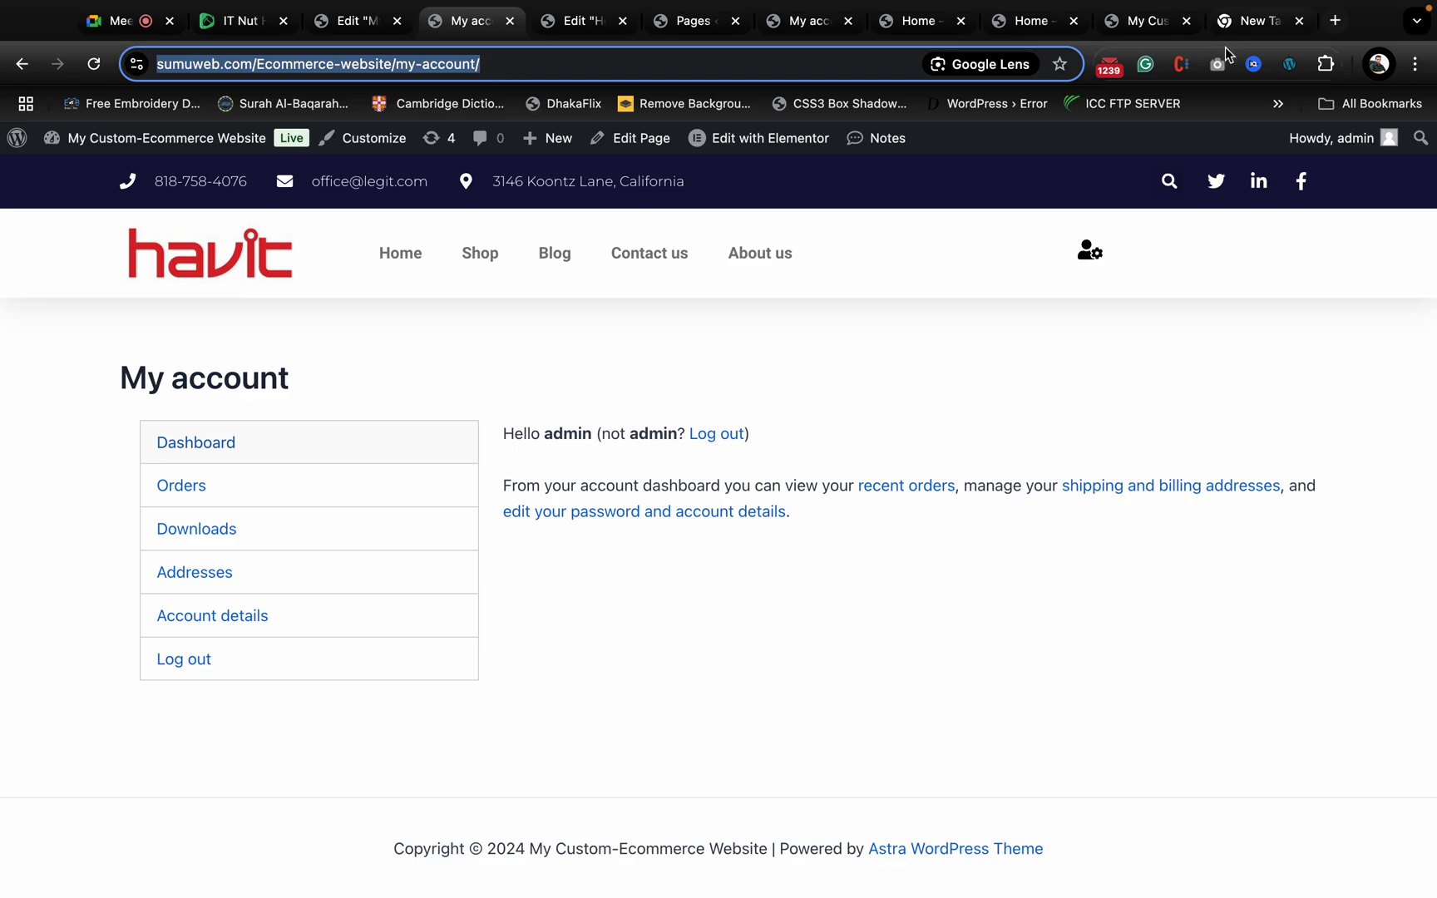
- Load the copied My account URL in a new incognito window and examine the page as a logged-out visitor
click(1414, 64)
click(1284, 205)
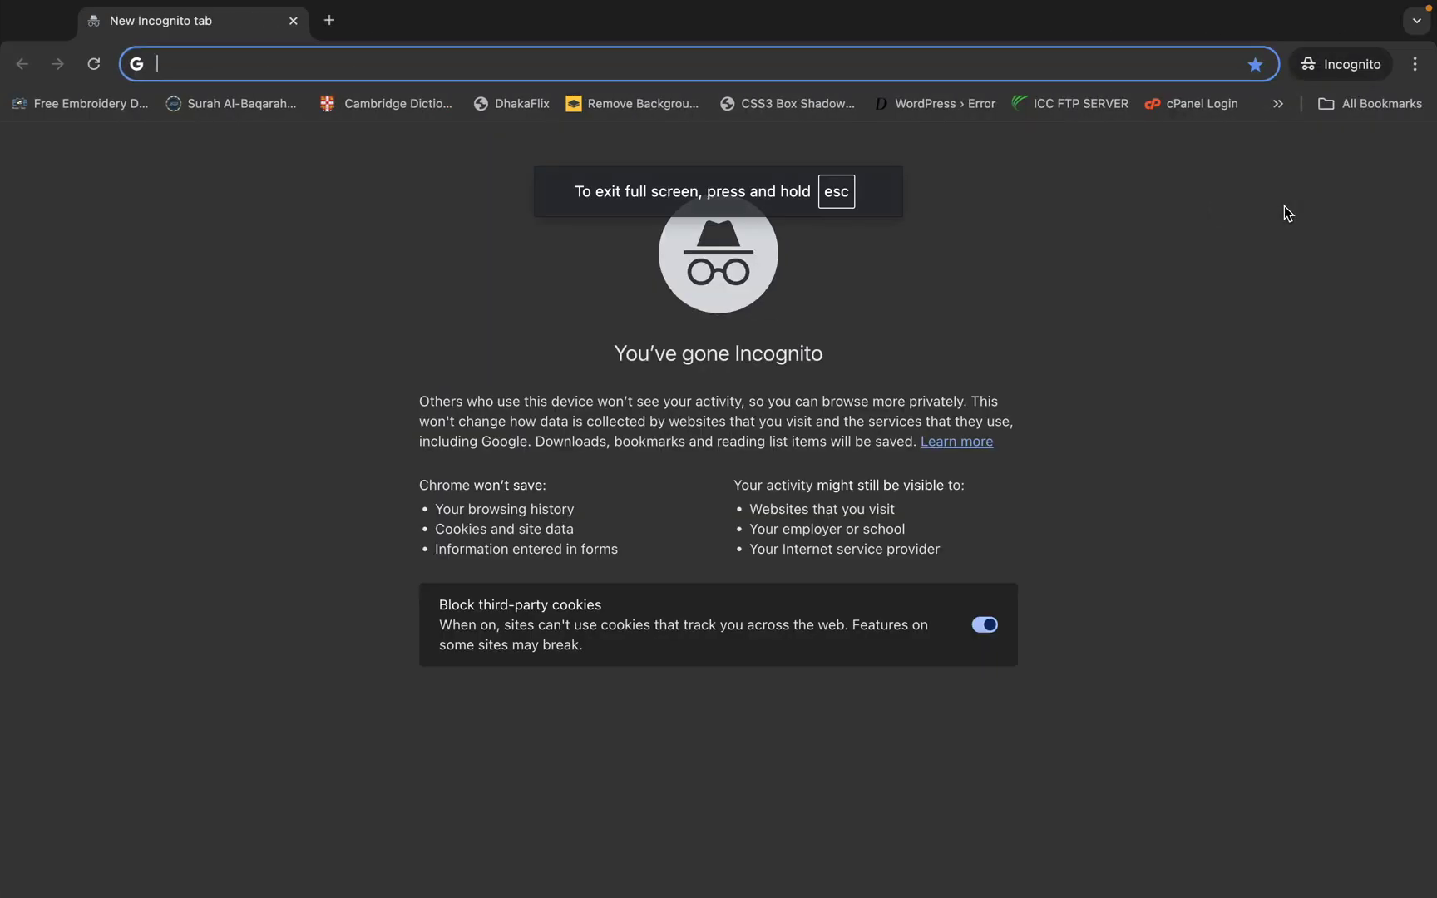
key(super+v)
key(Return)
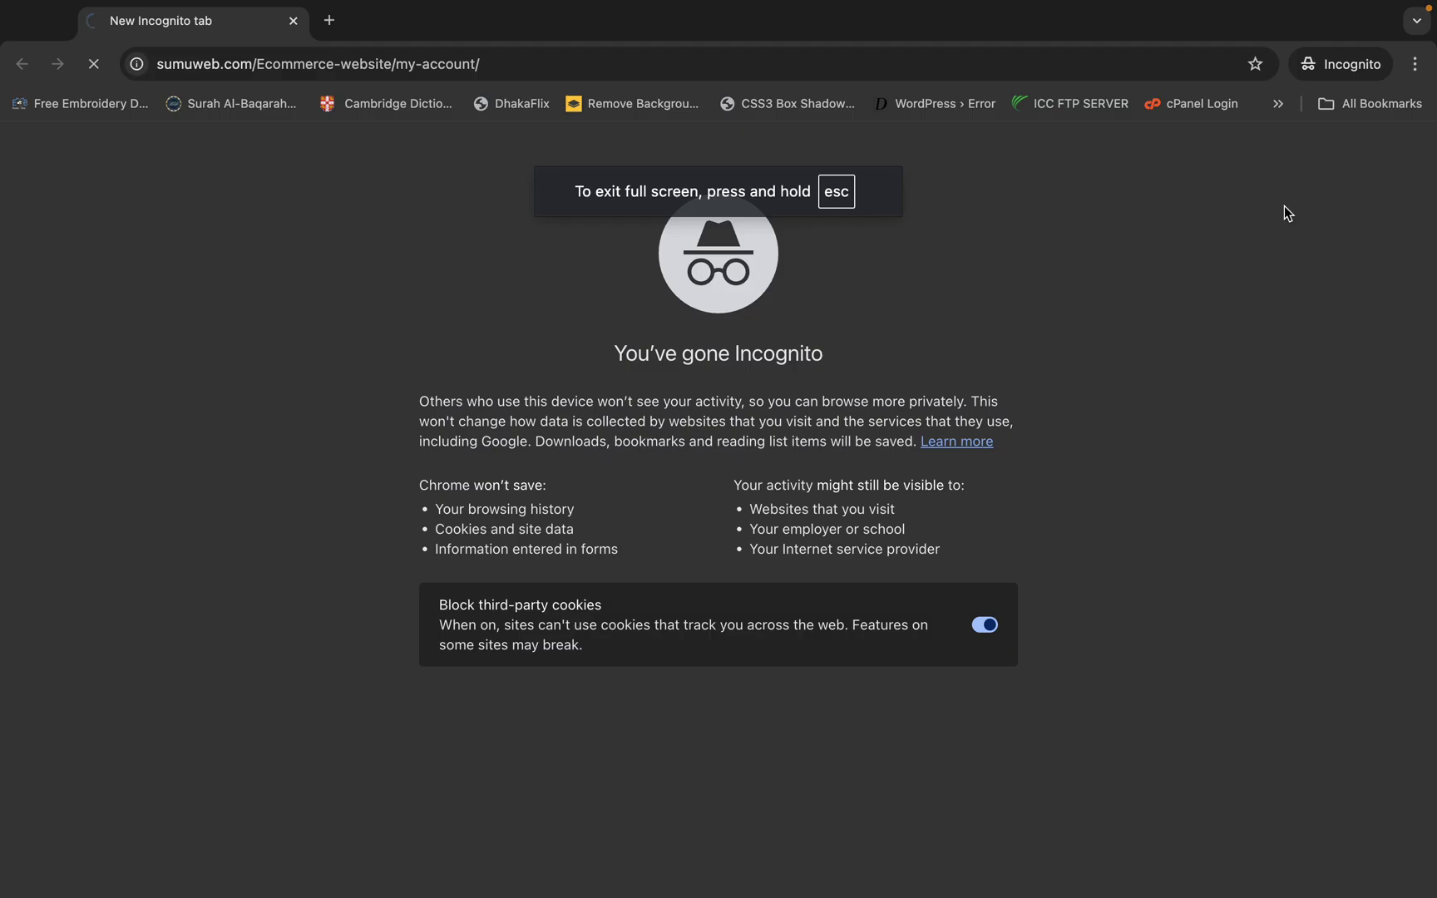
scroll(437, 441, down, 1)
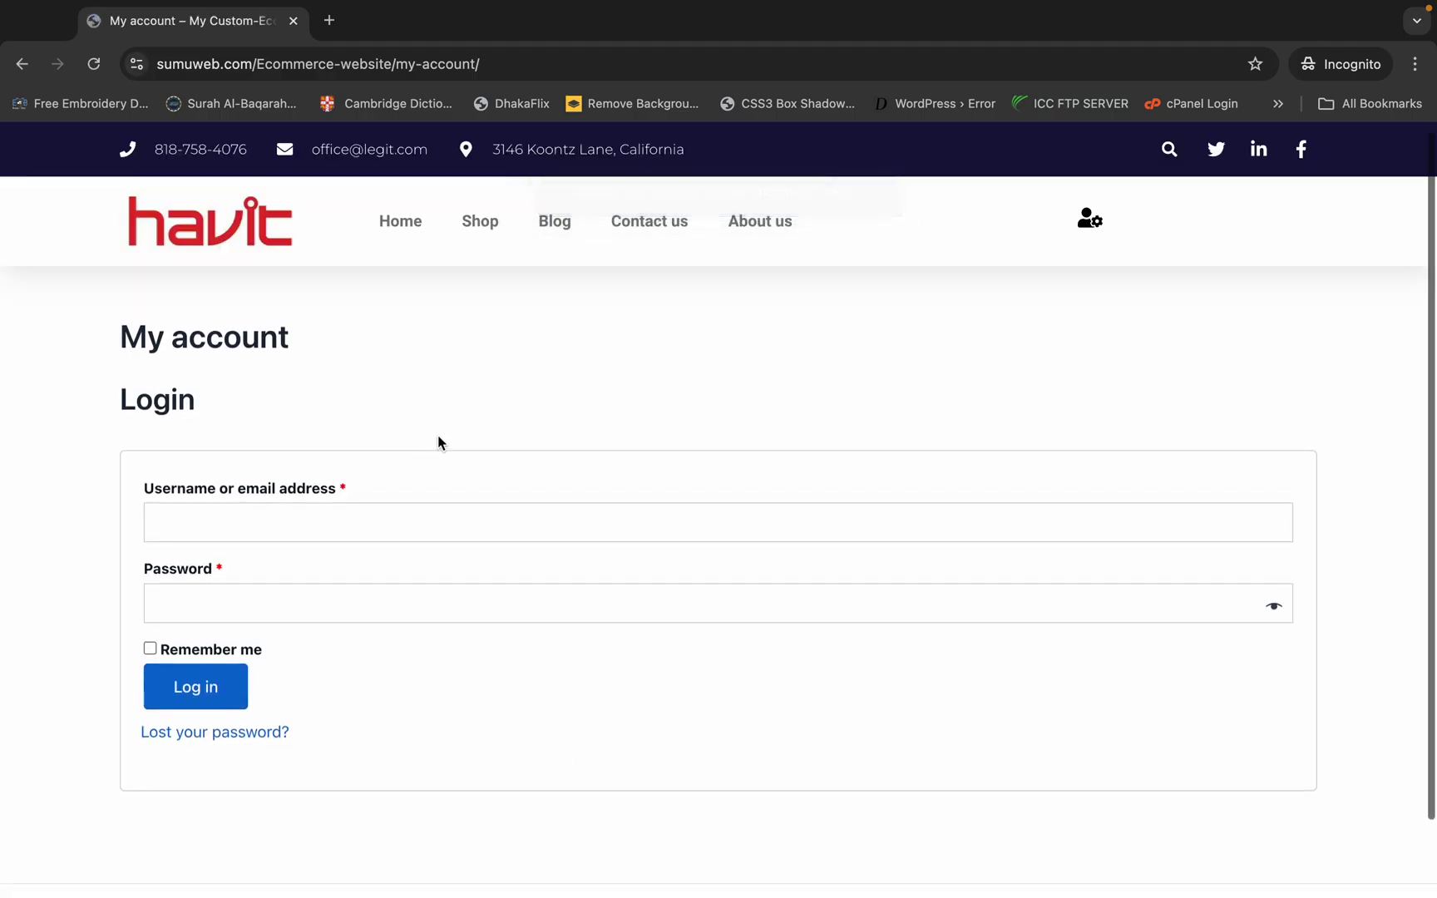
click(391, 508)
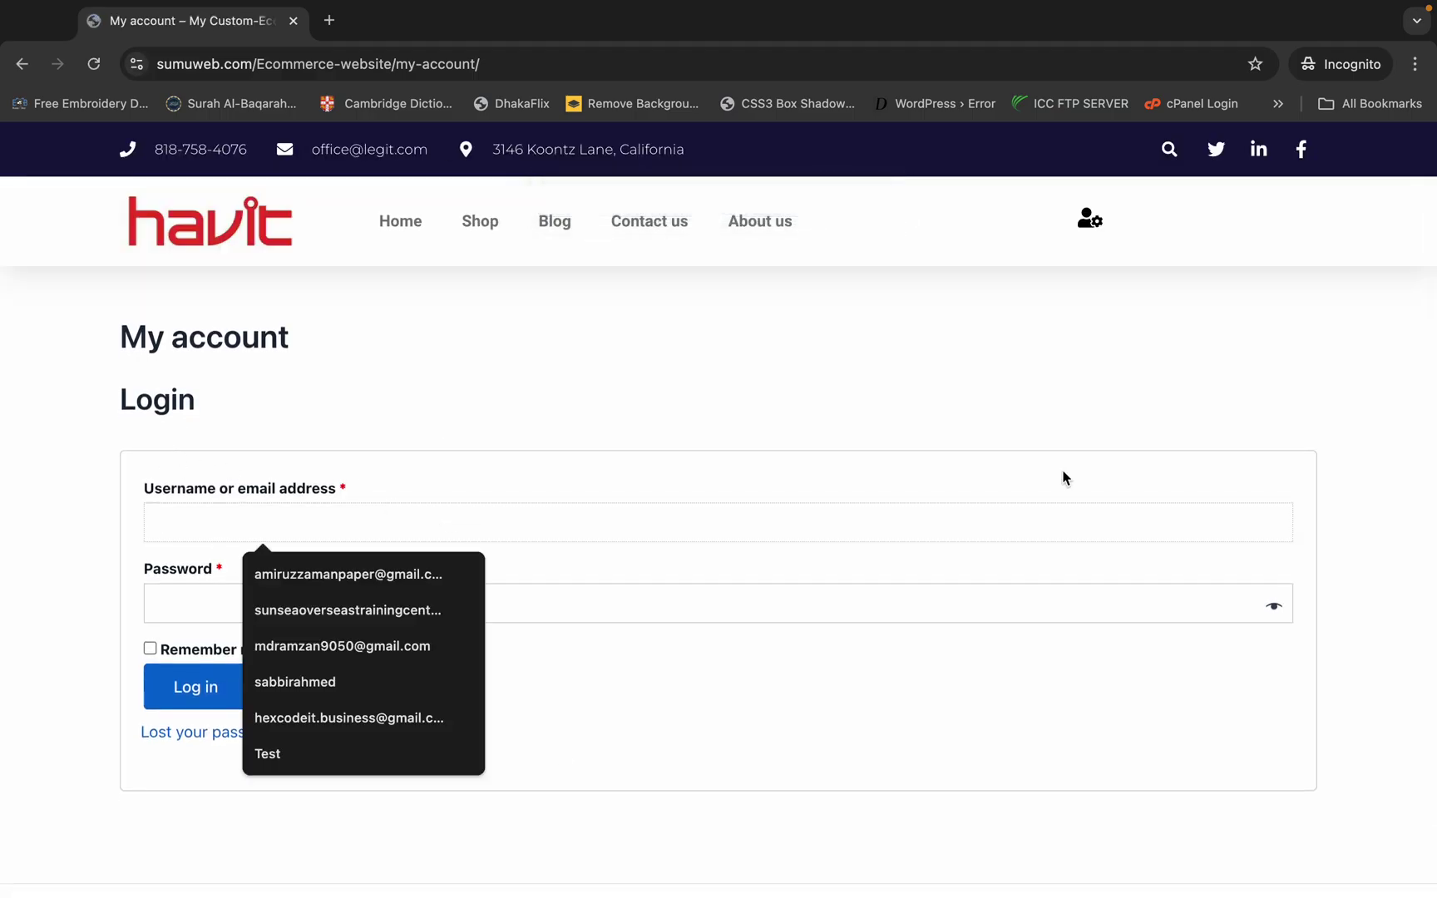
click(606, 585)
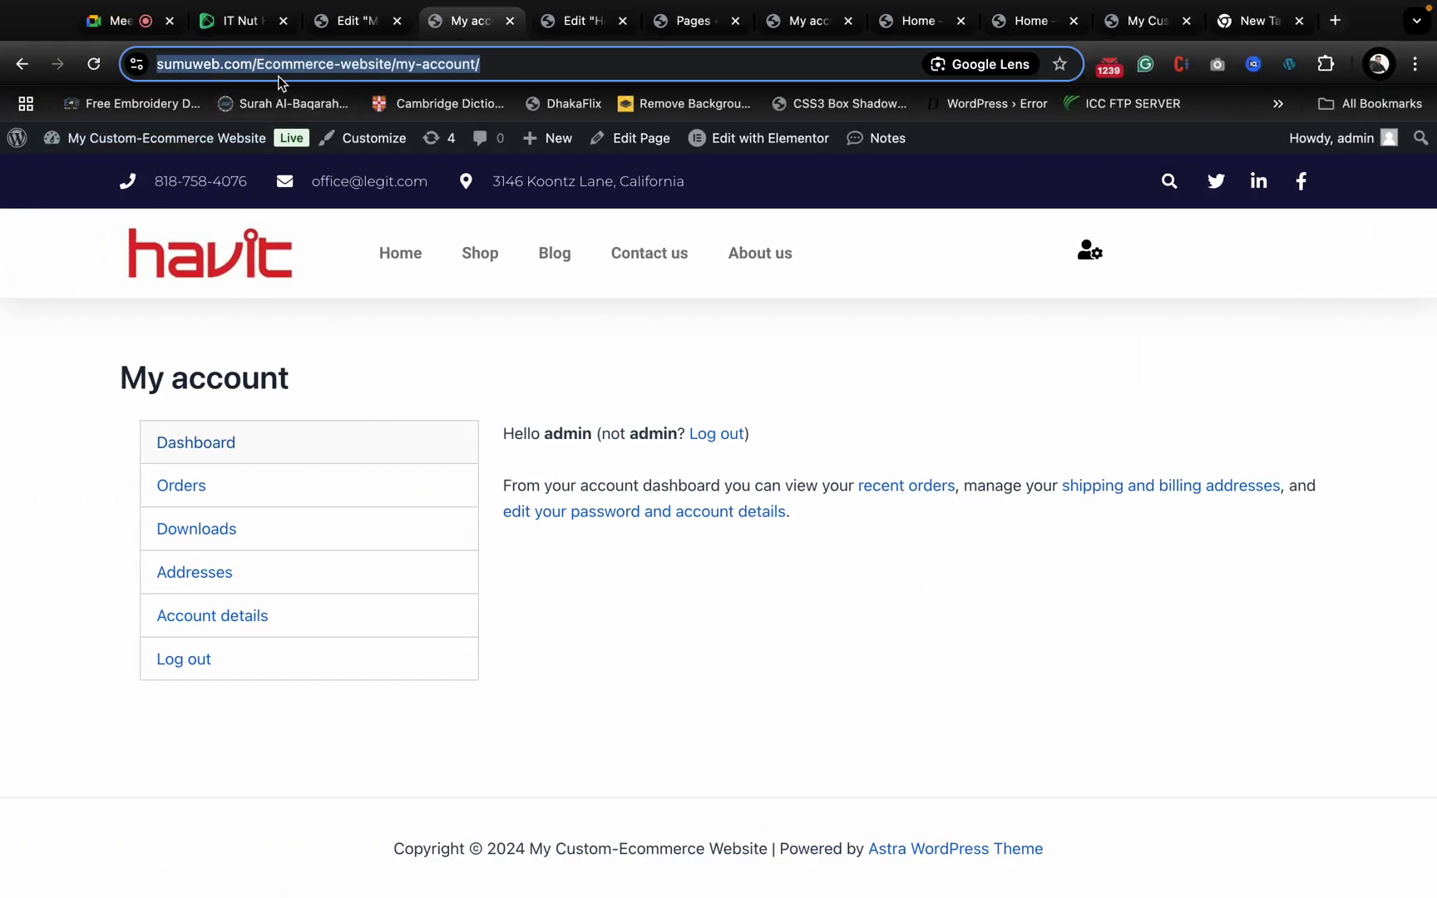
- Return to the WordPress dashboard and open the Accounts & Privacy section of the WooCommerce settings
click(360, 22)
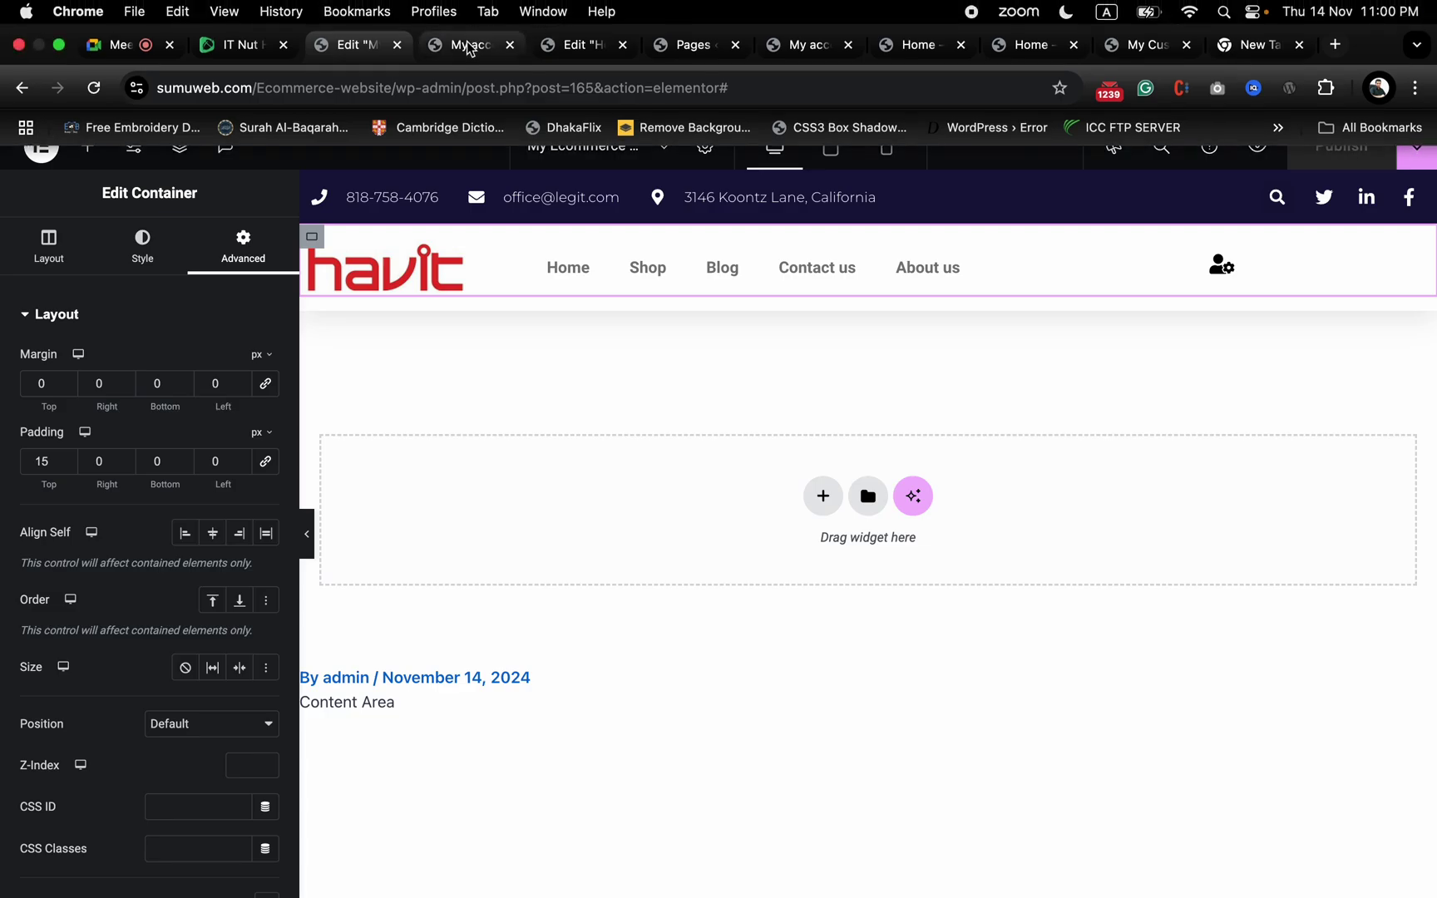
click(468, 43)
click(566, 50)
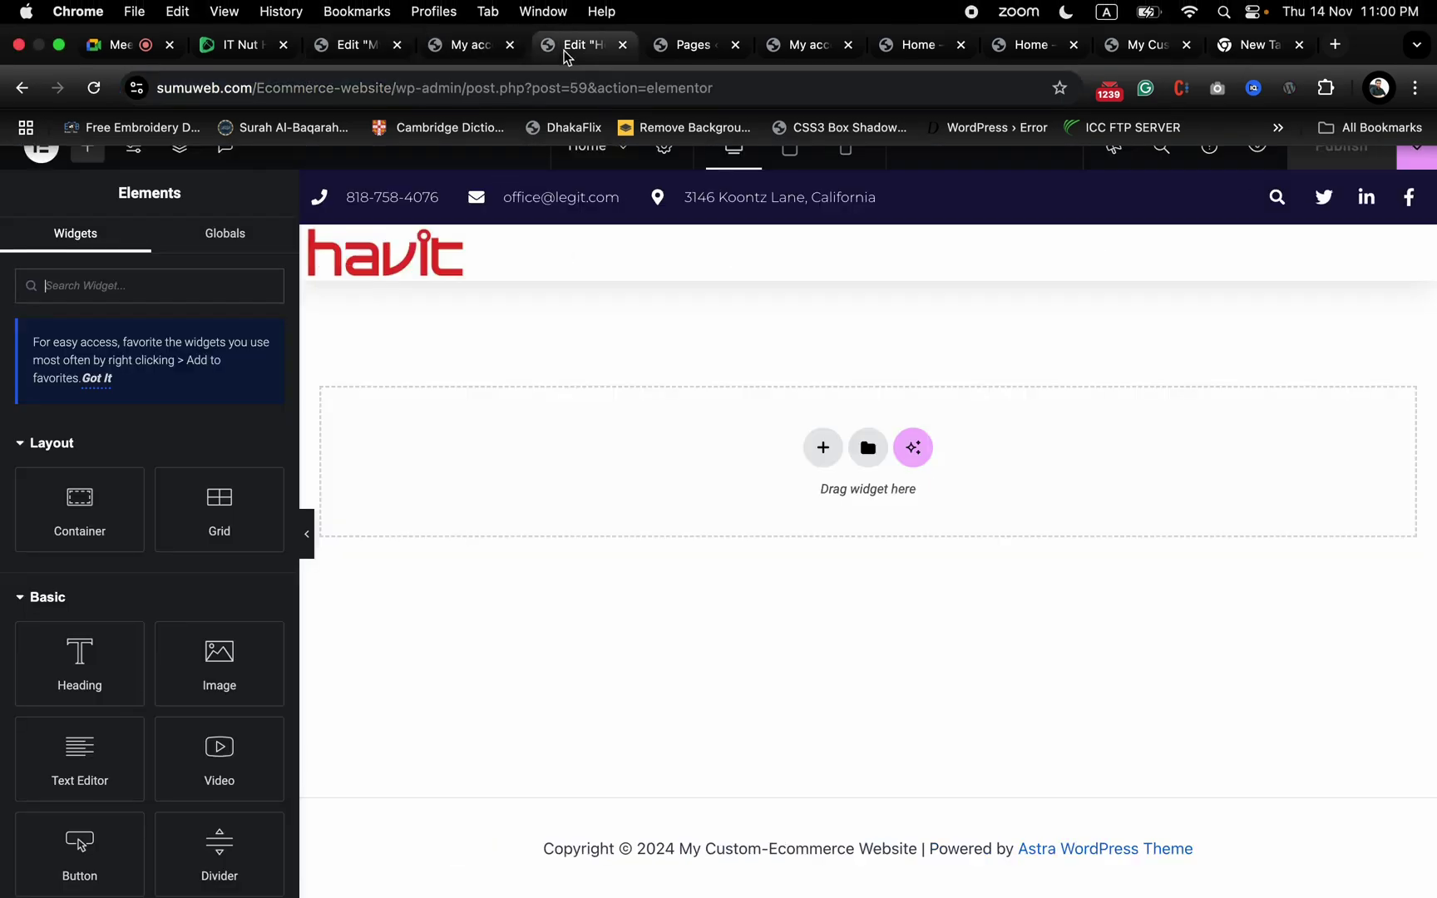
click(691, 45)
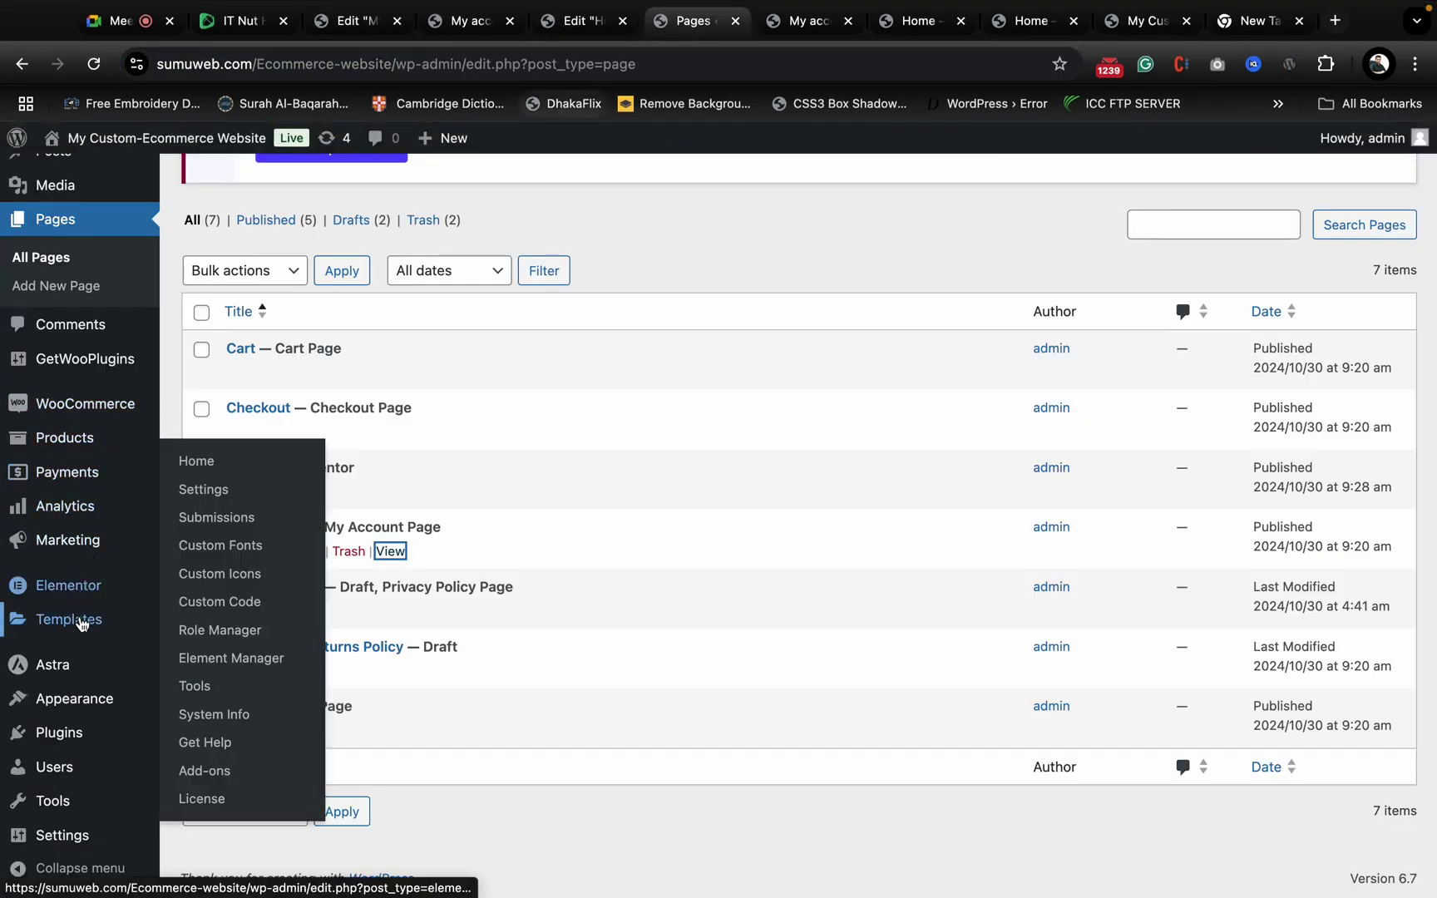
mouse_move(78, 407)
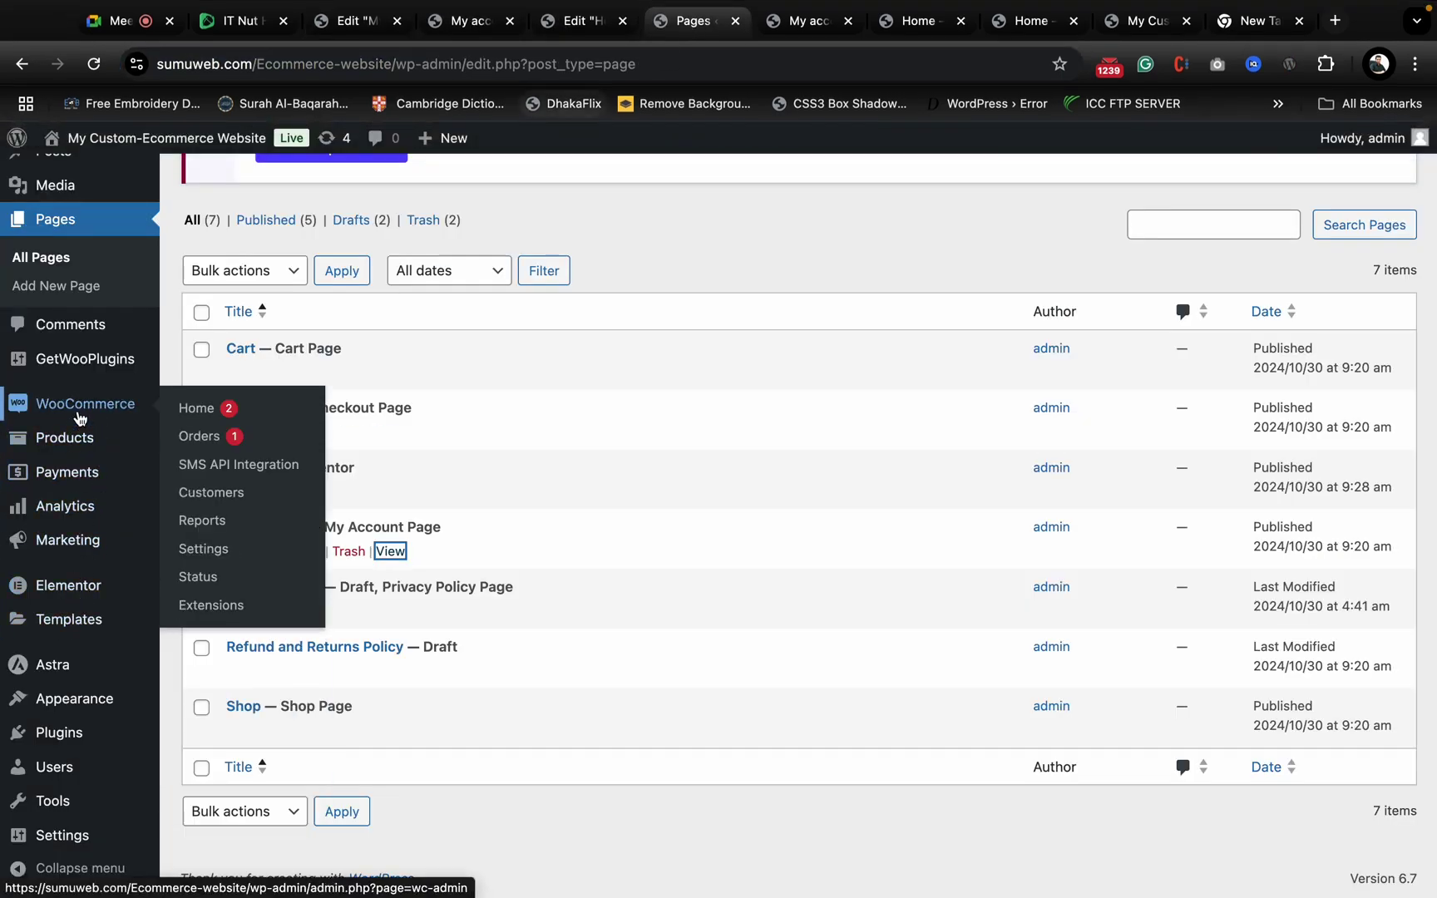
click(229, 545)
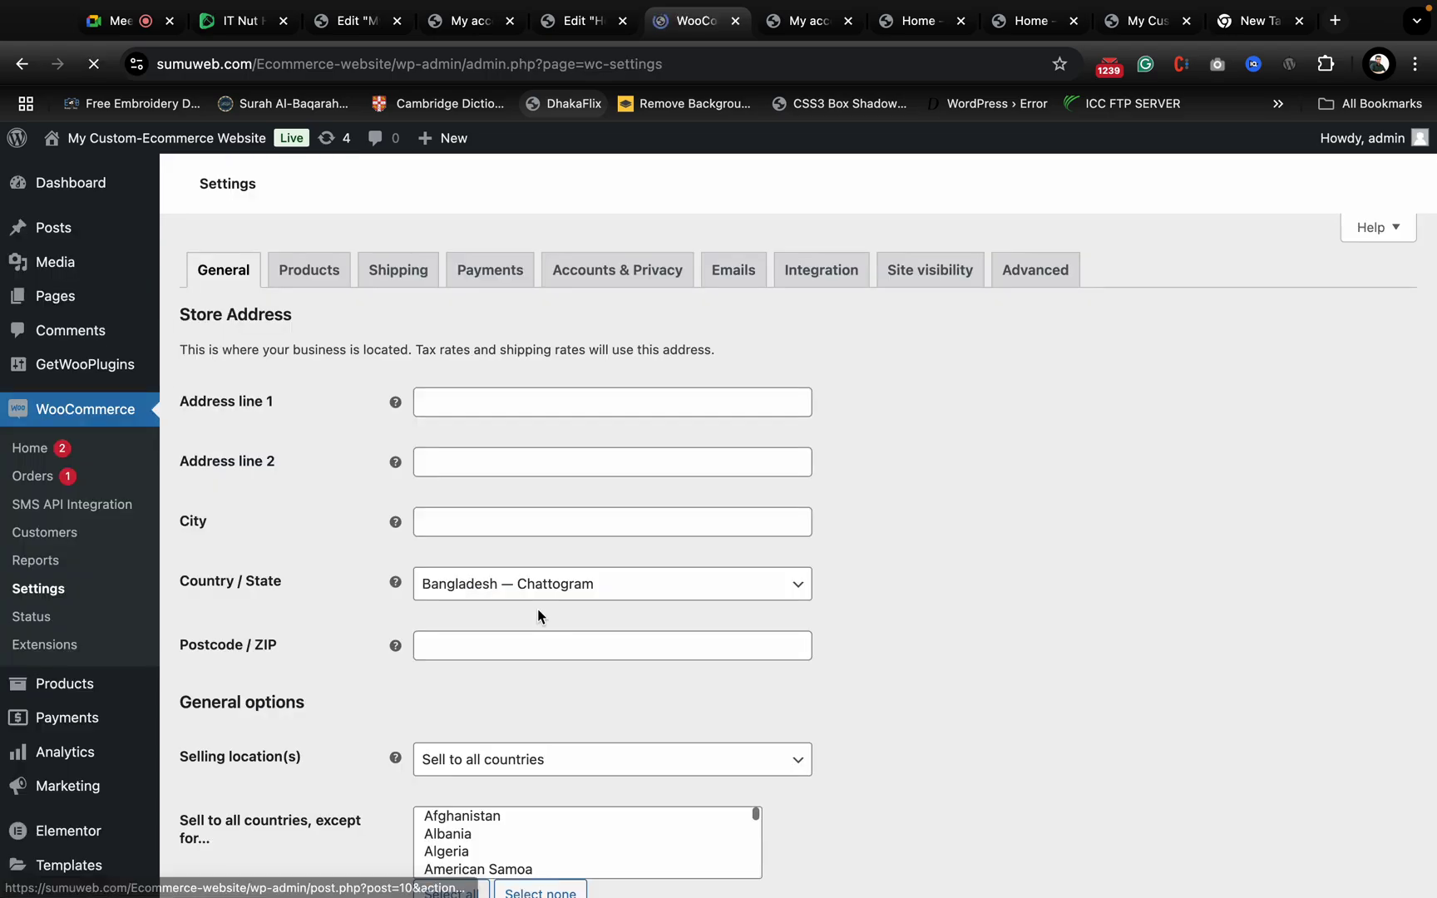
click(593, 280)
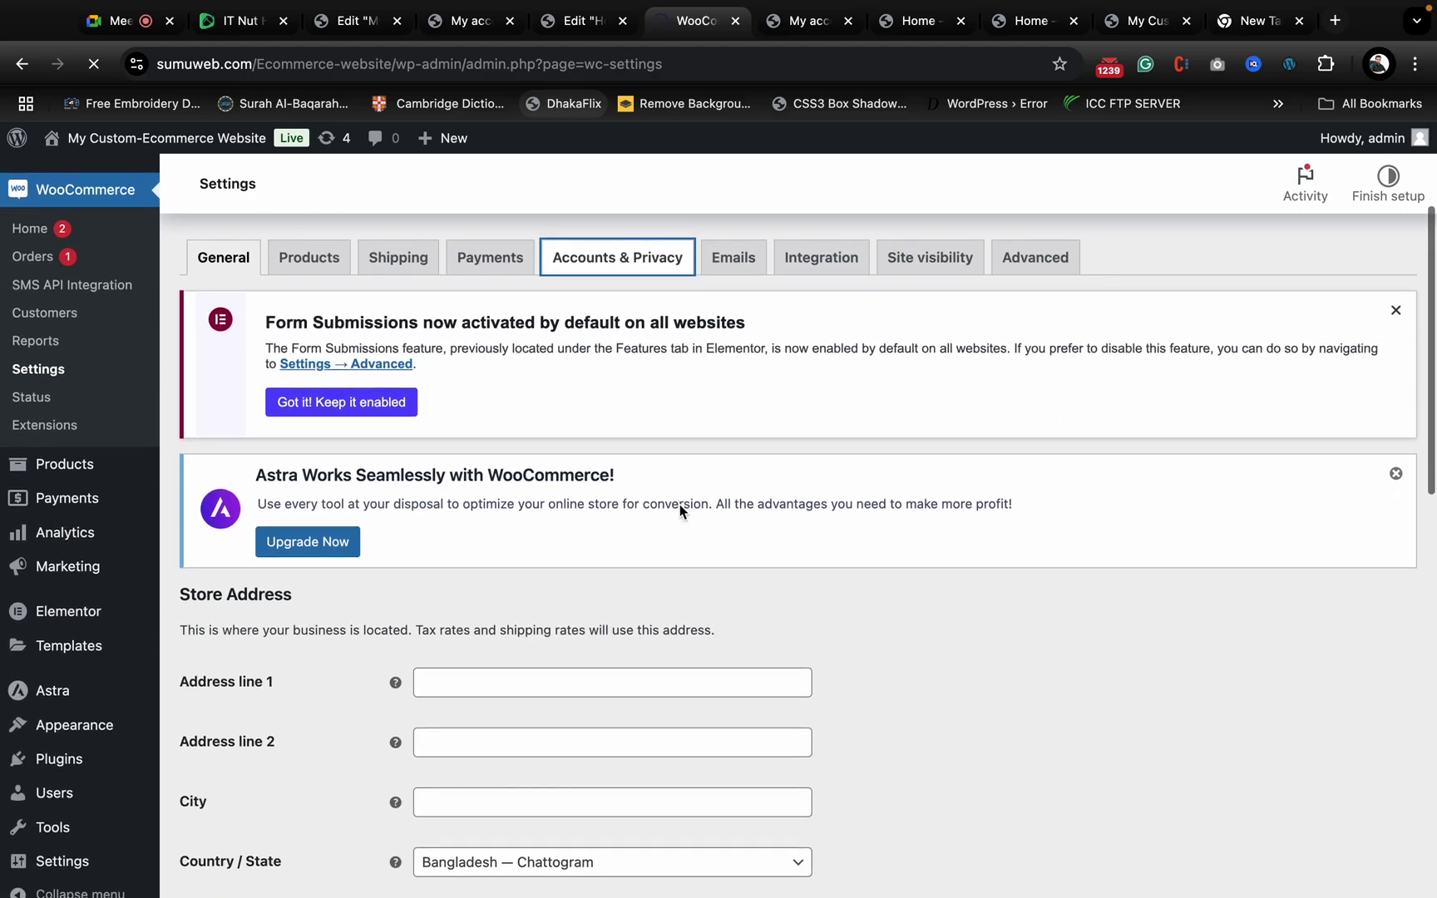
- Disable guest checkout and enable log-in during checkout in the Checkout settings
scroll(679, 504, down, 2)
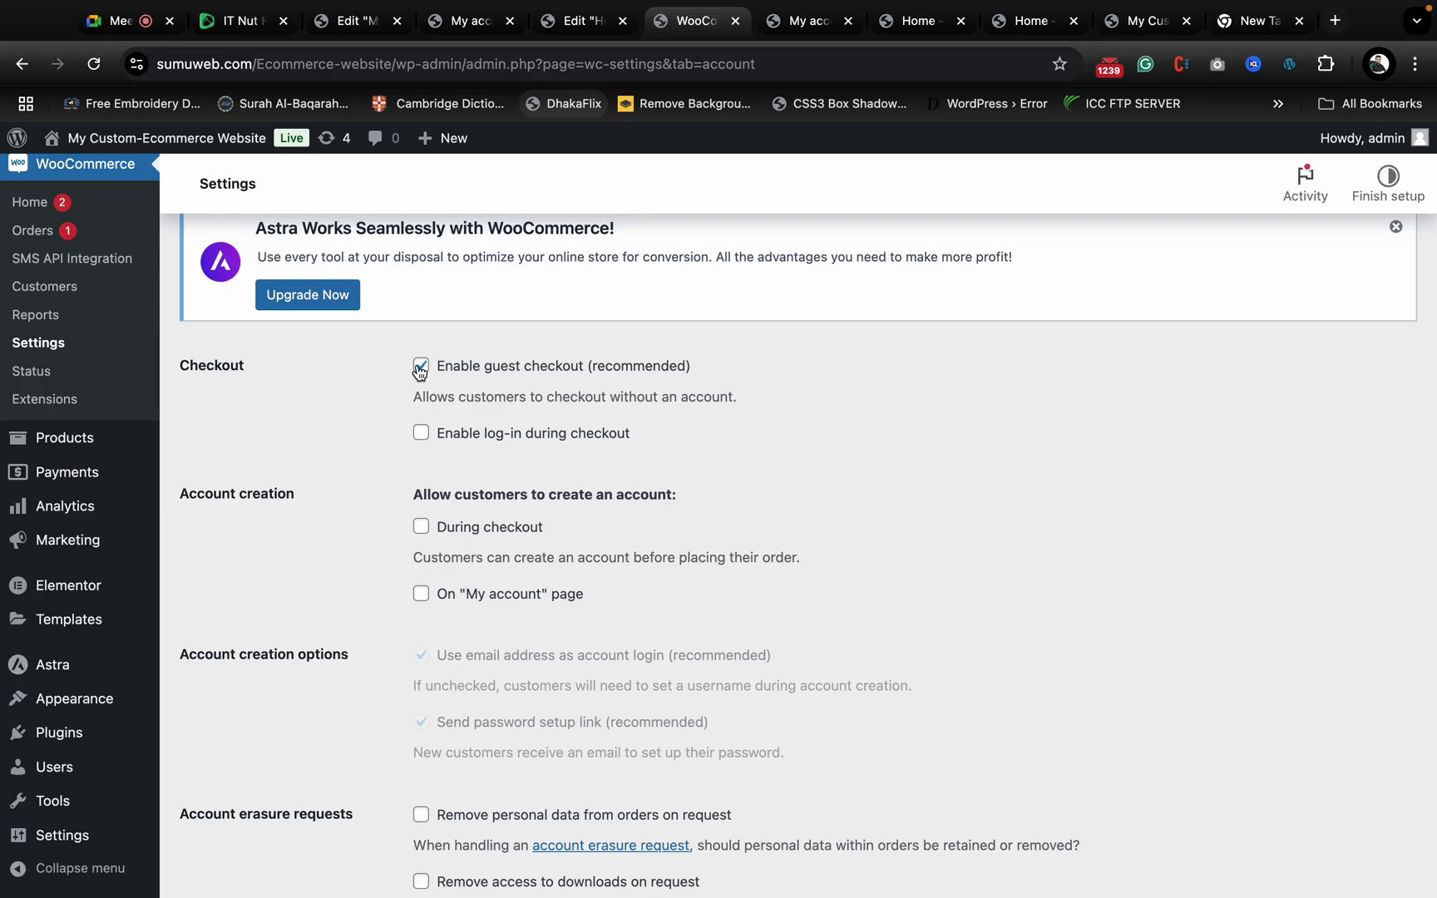
click(420, 368)
click(422, 434)
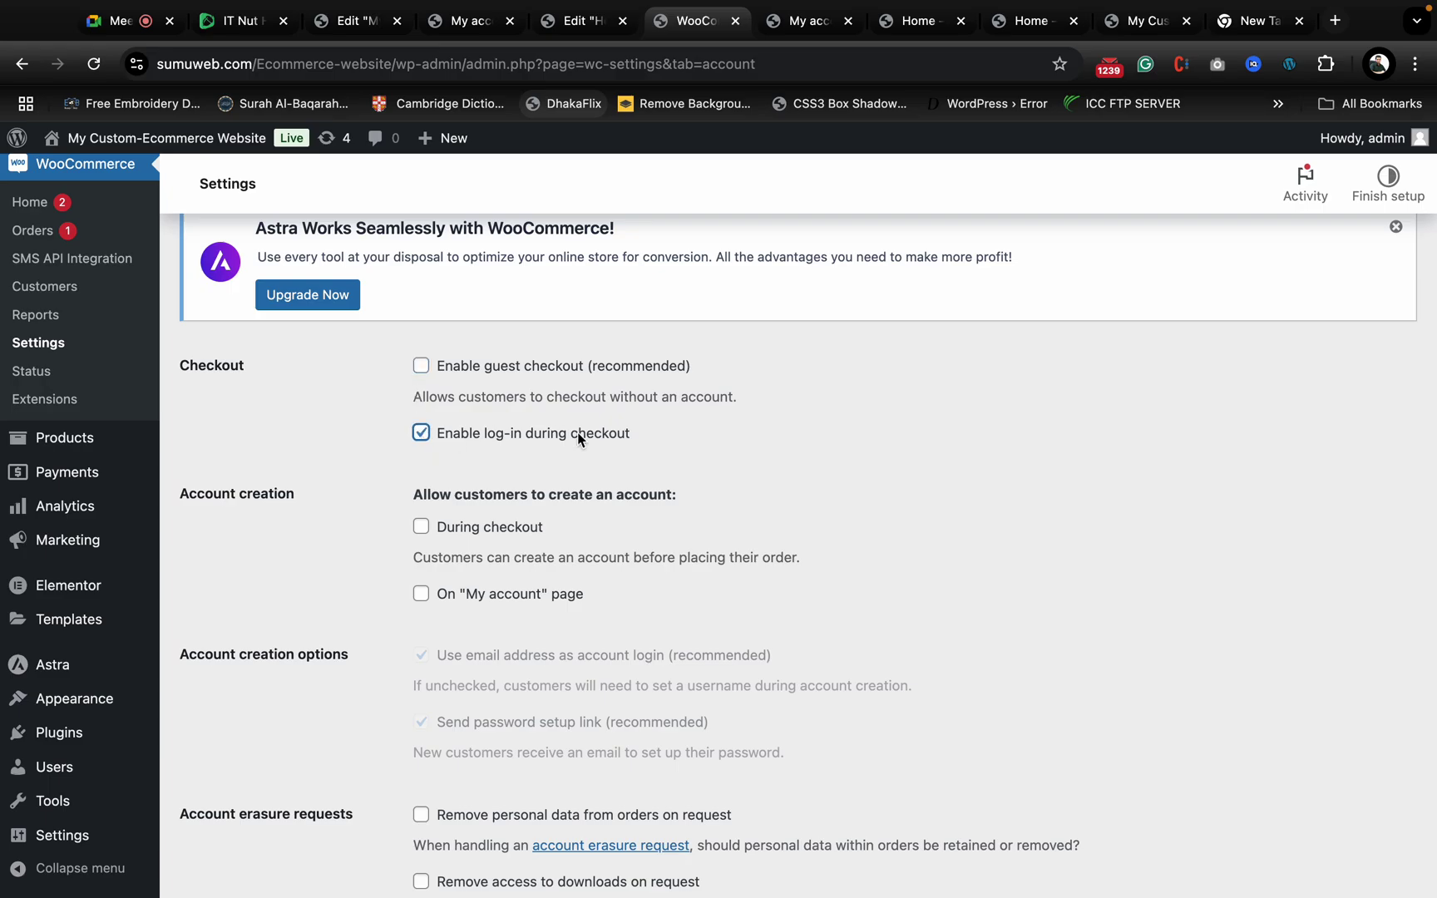
click(647, 438)
drag(437, 433, 642, 441)
click(642, 438)
- Allow customers to create an account on the "My account" page and save the Accounts & Privacy settings
scroll(491, 507, down, 2)
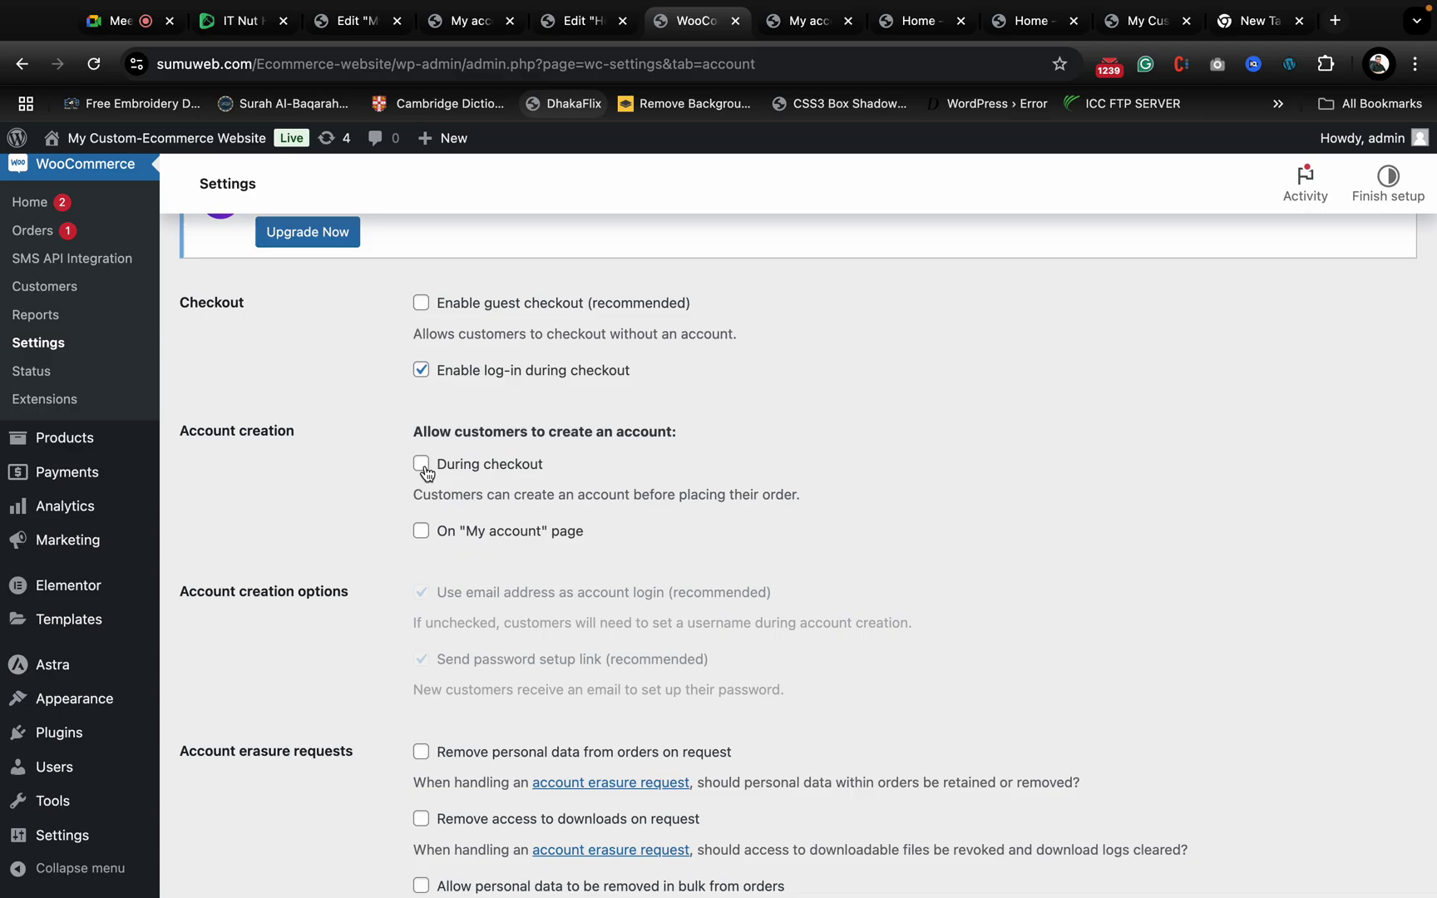
click(421, 531)
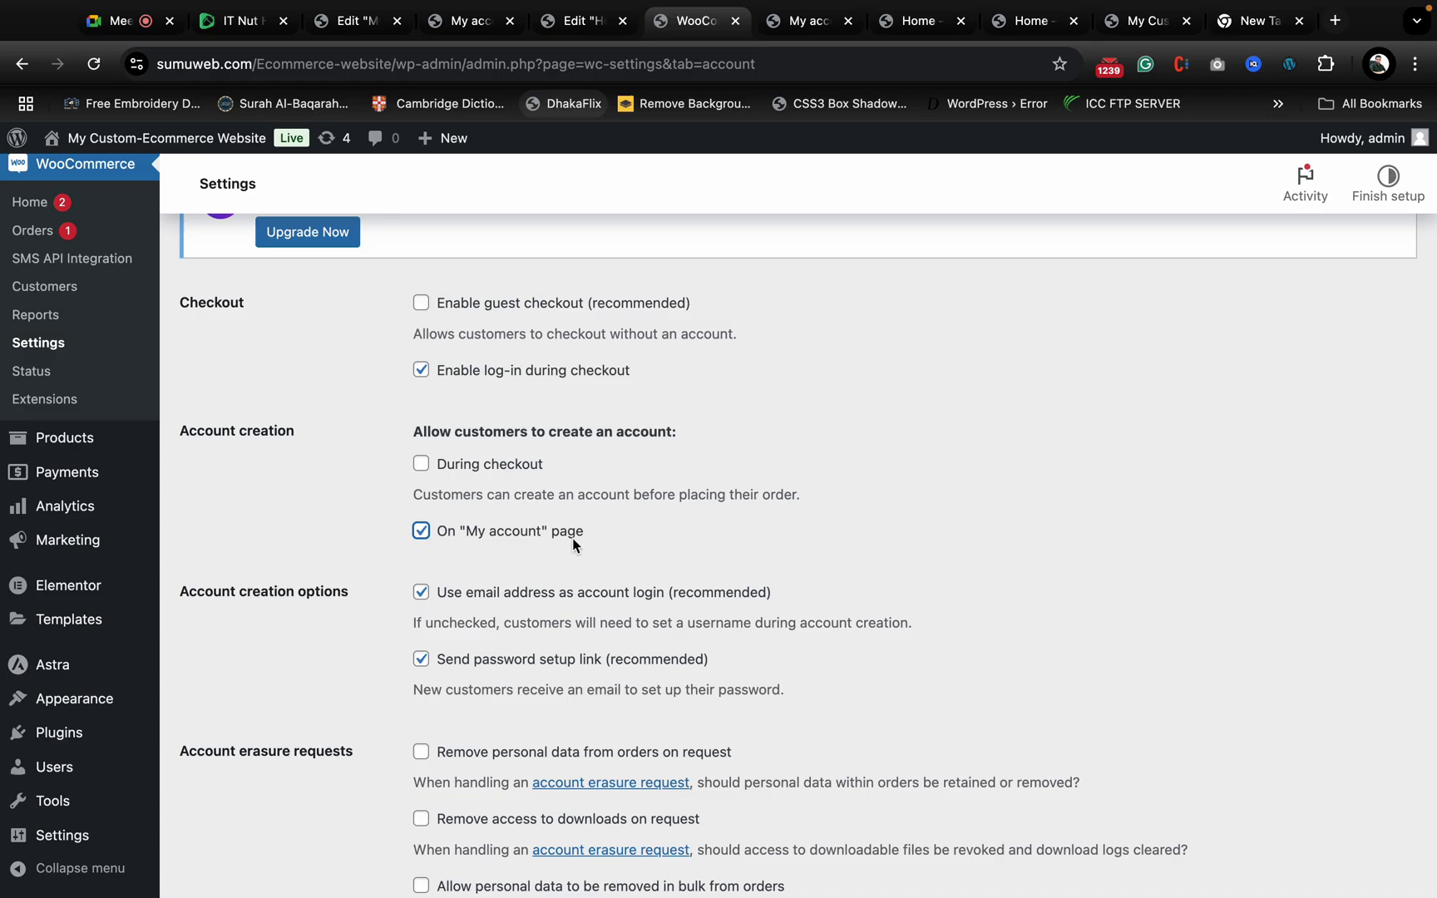
scroll(548, 687, down, 10)
scroll(548, 687, up, 12)
scroll(548, 687, up, 5)
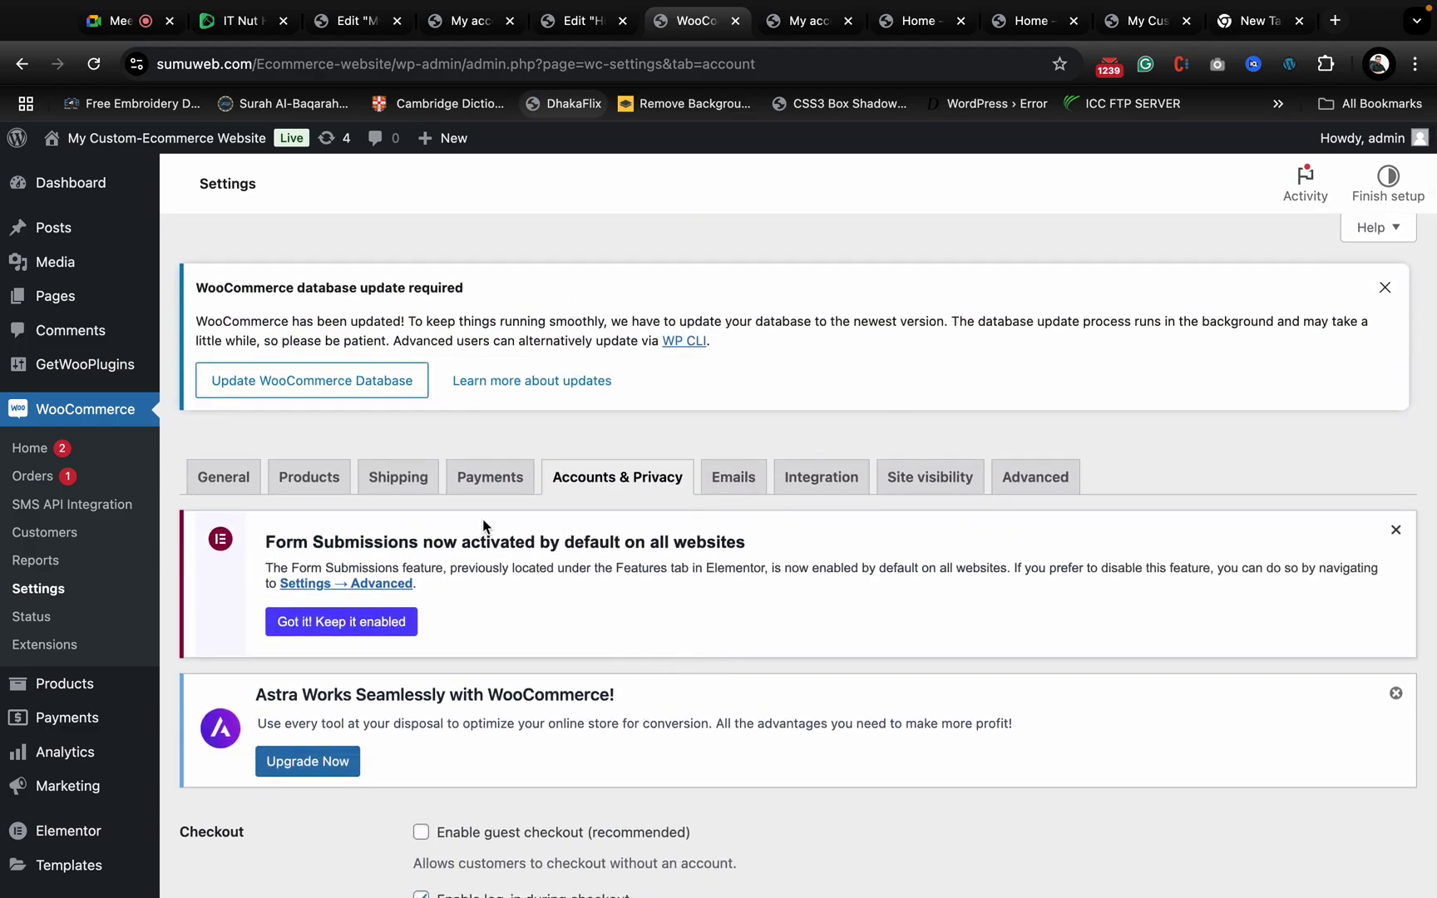
scroll(471, 767, down, 15)
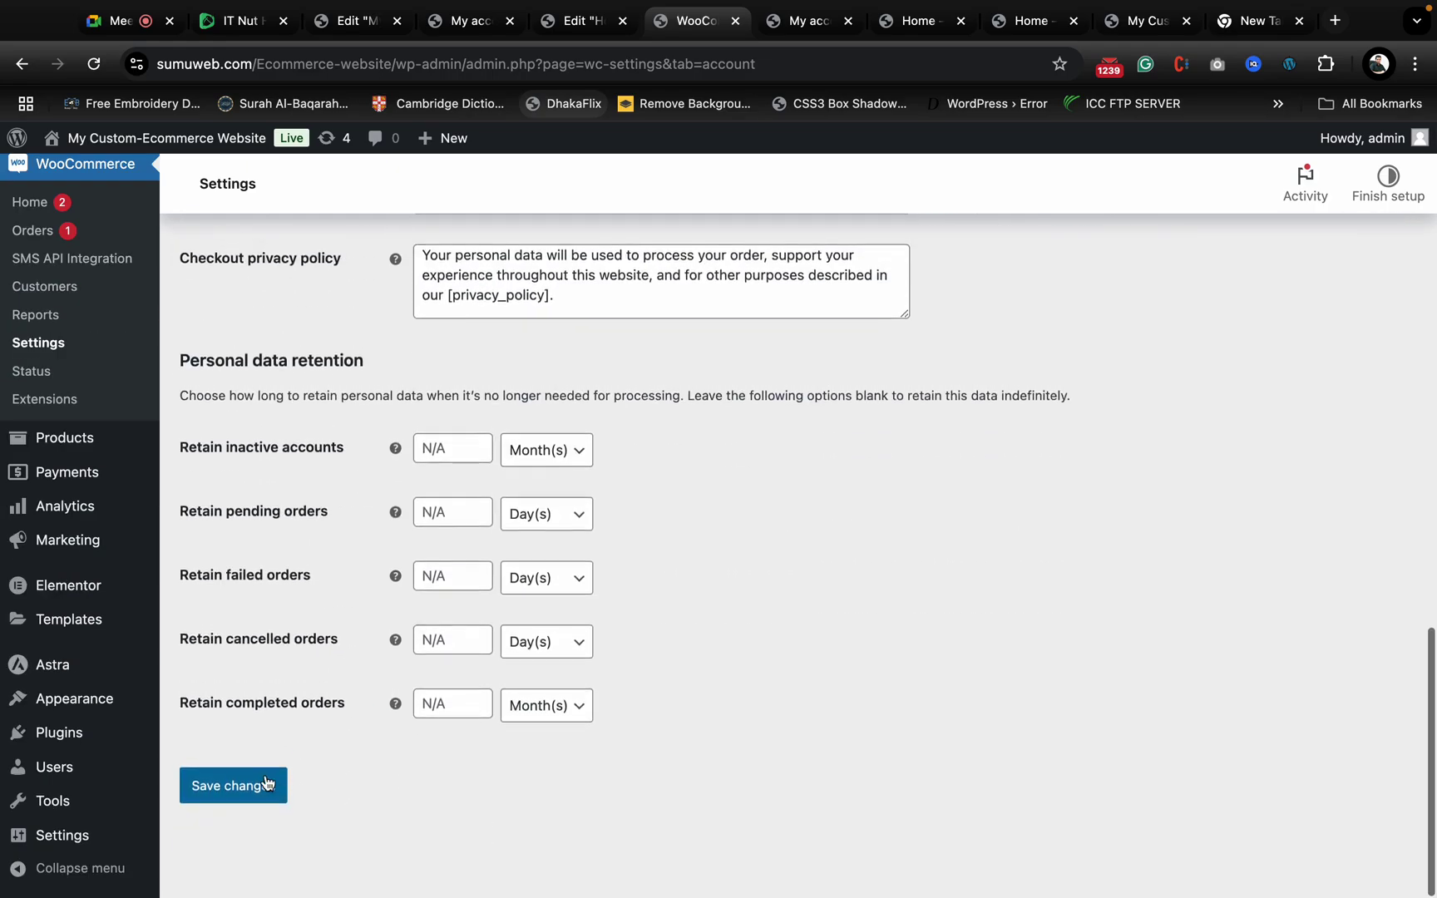
click(266, 781)
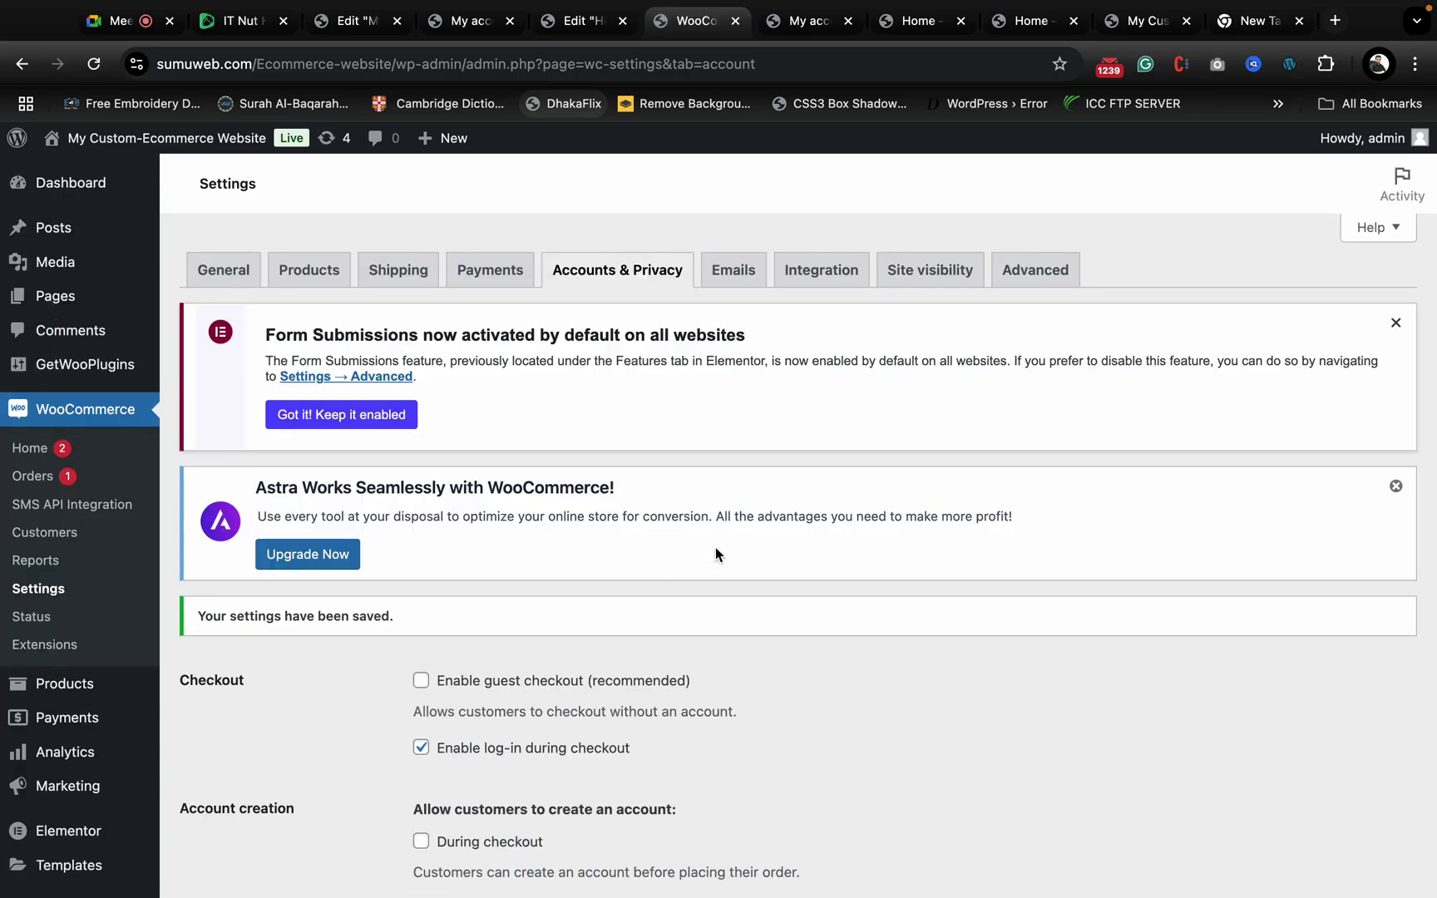
- Return to the open My account page on the site's front end
click(803, 21)
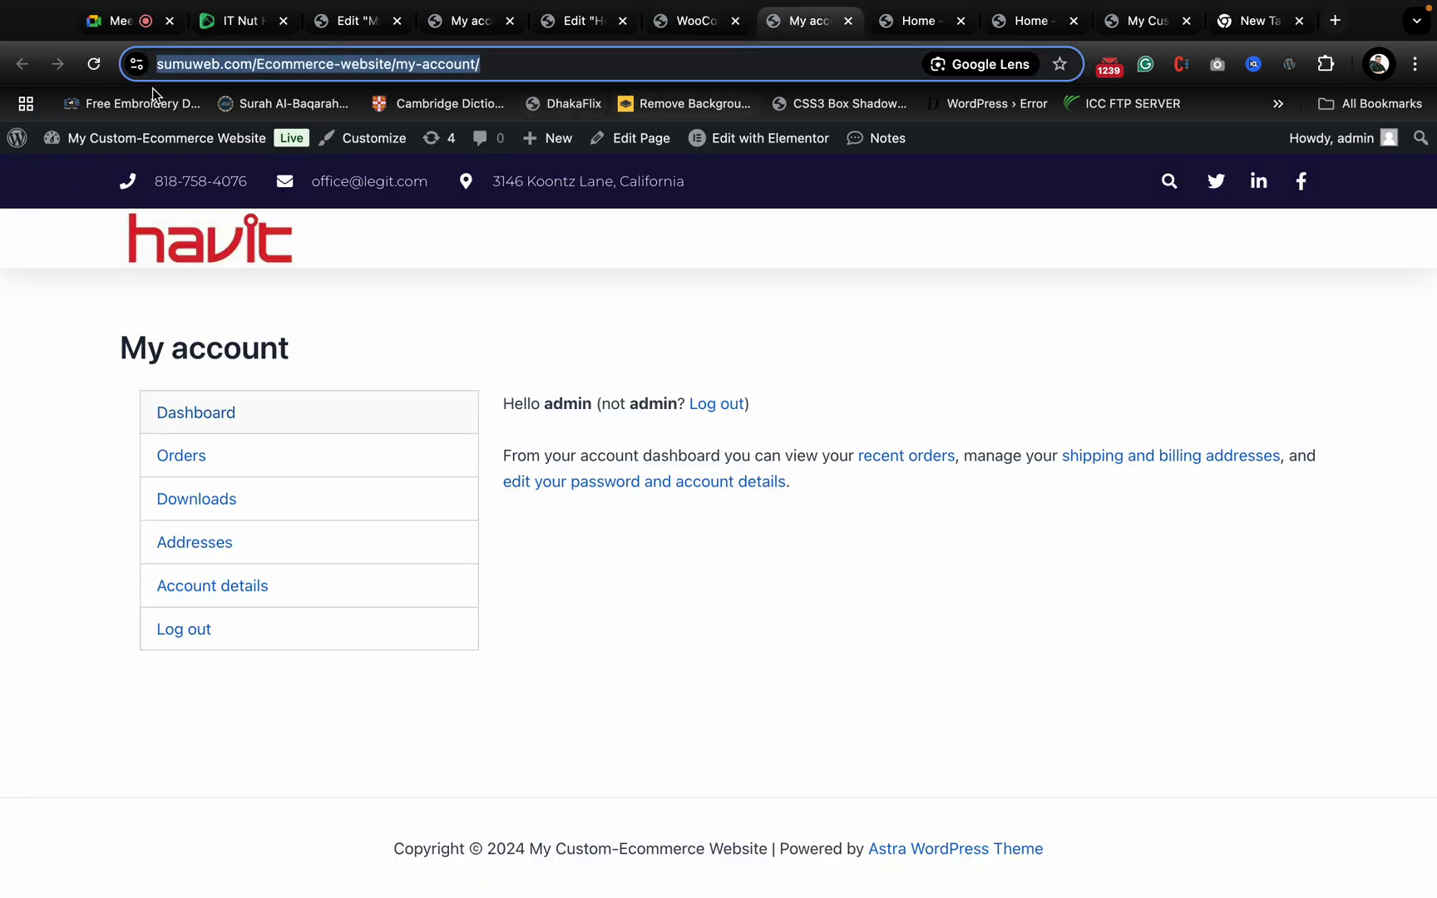
- Reload the My account page in the incognito window and examine the registration form and its password-link note
key(ctrl+Right)
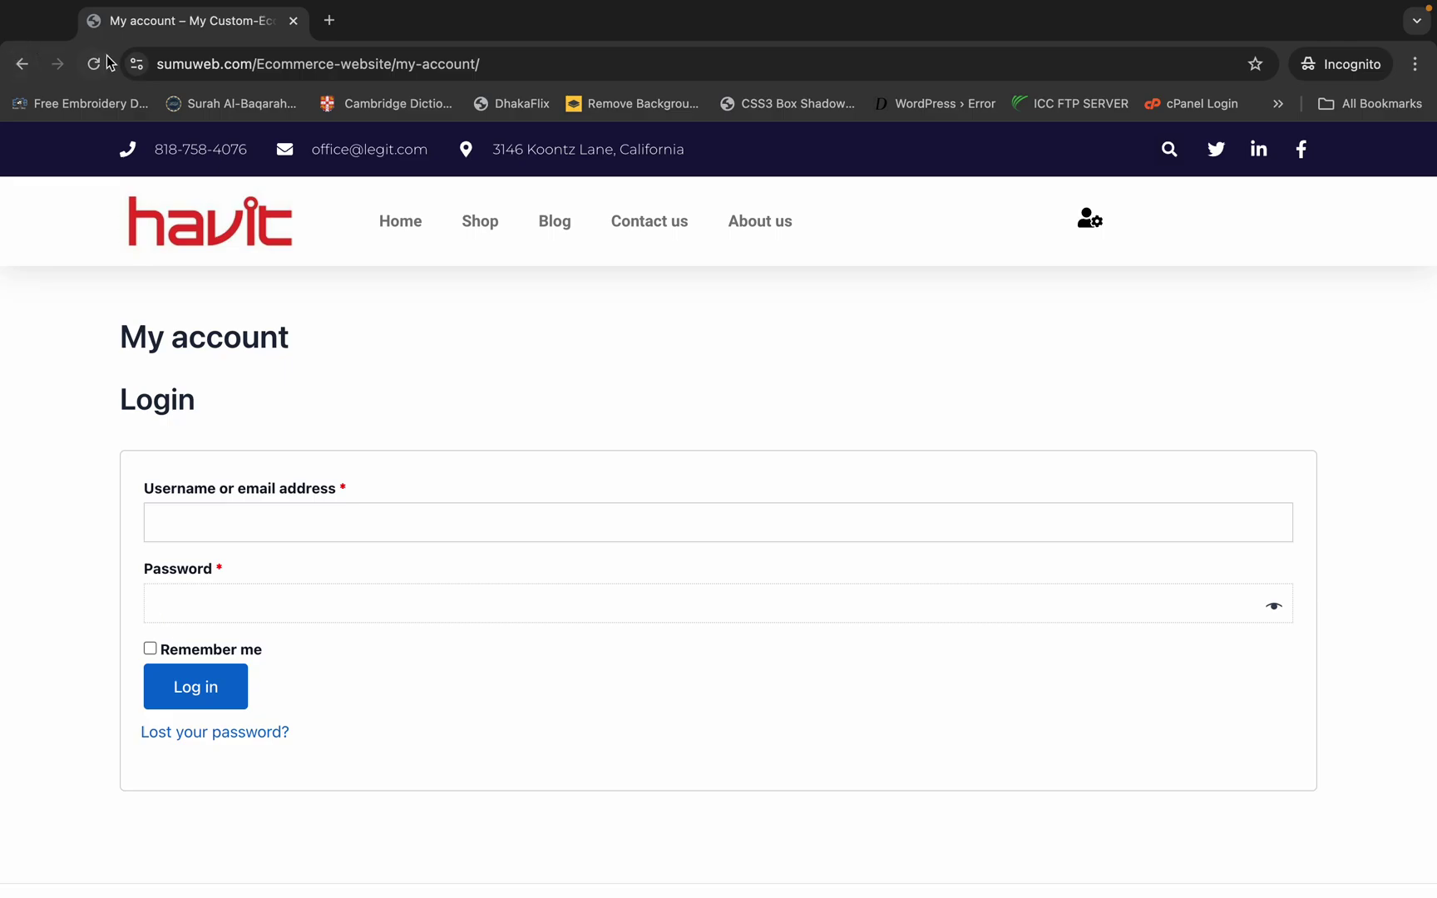
click(94, 63)
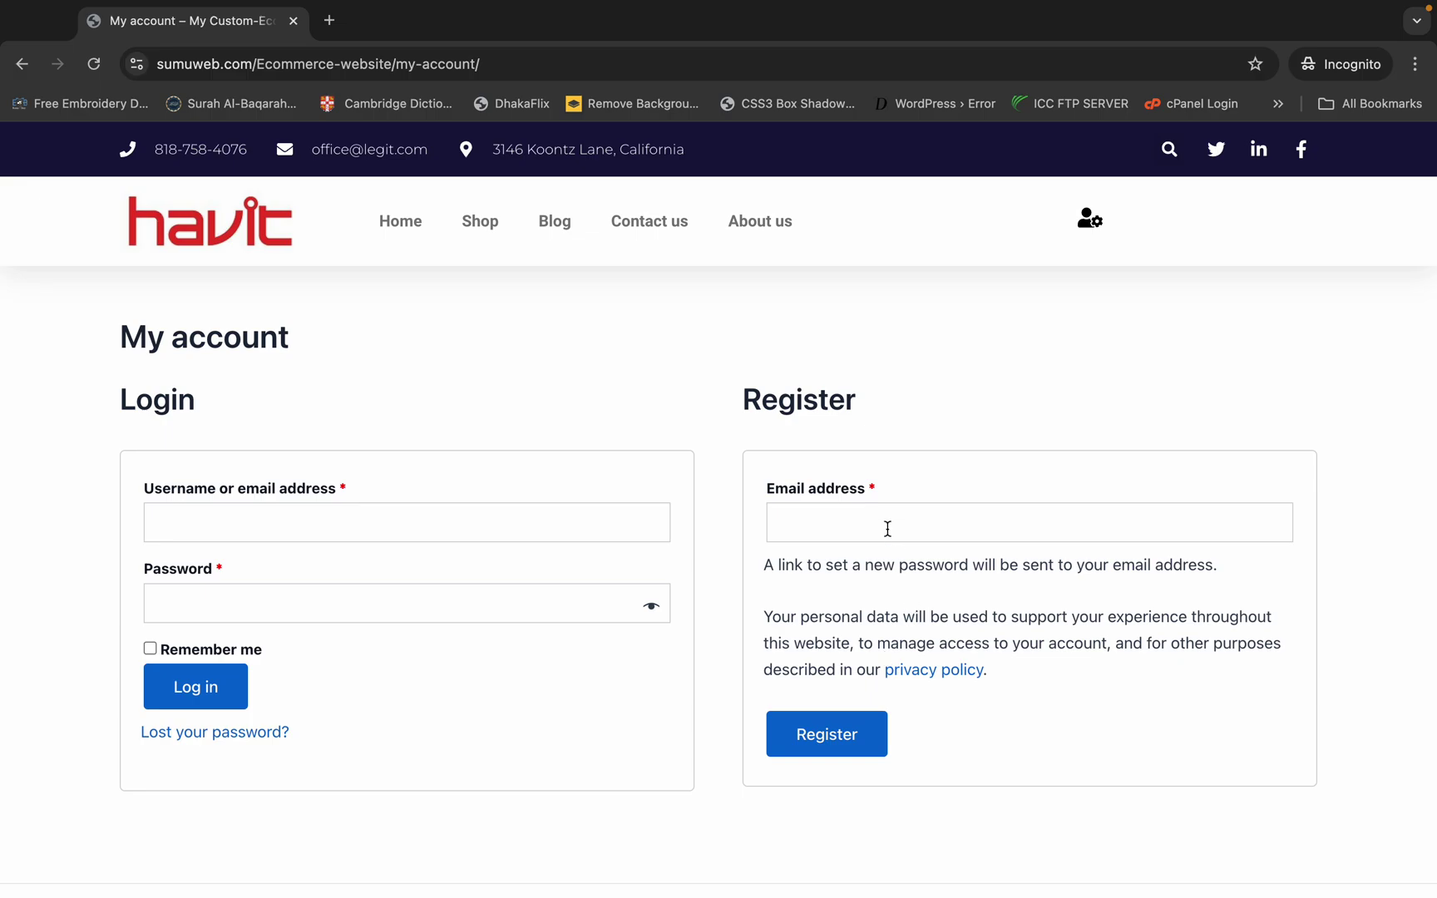
click(887, 529)
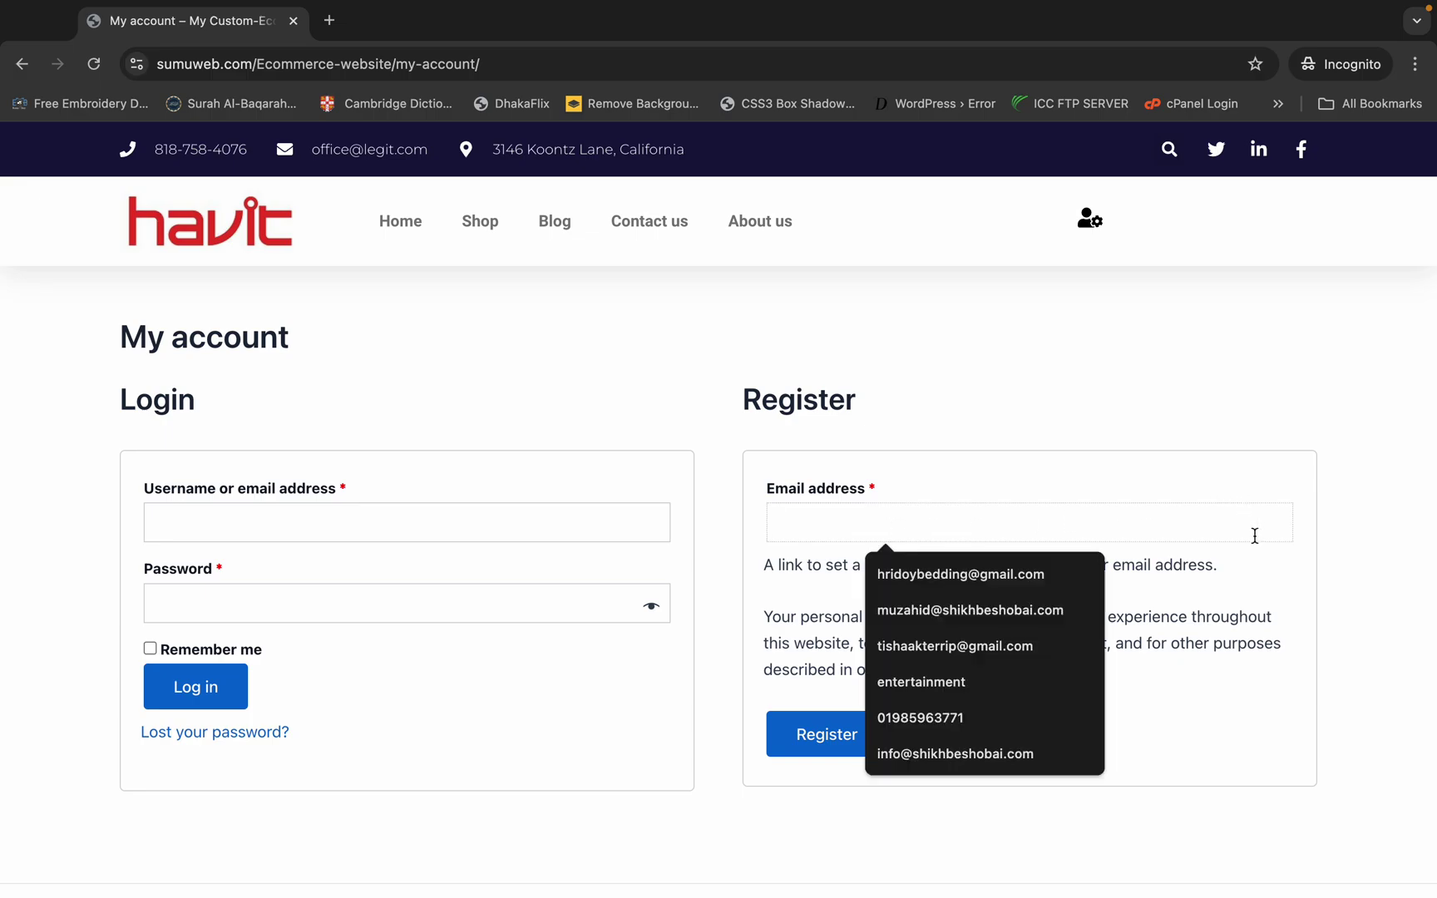
click(1229, 781)
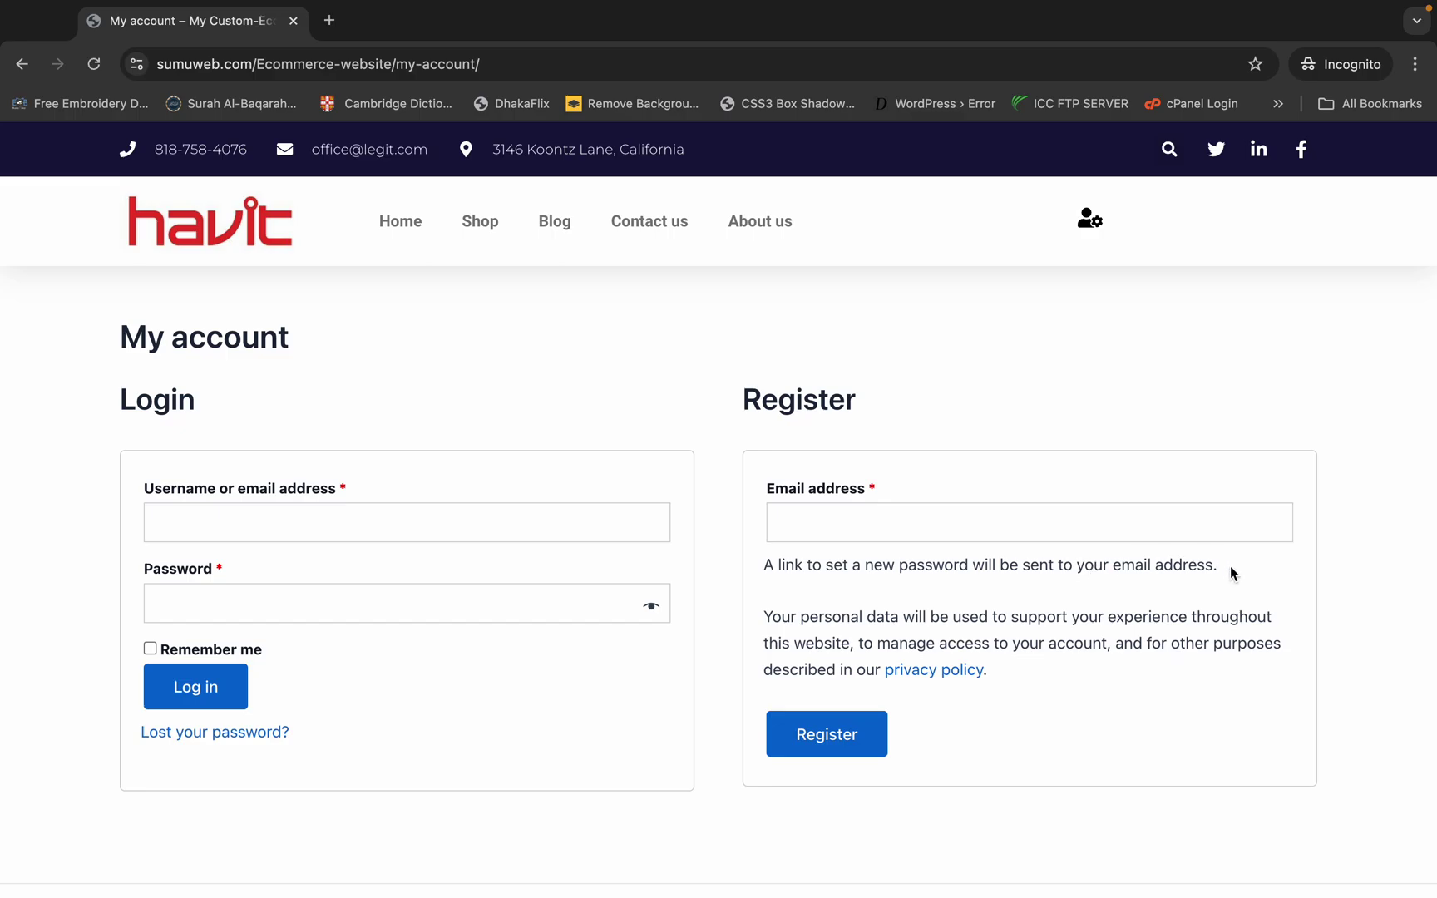
drag(1231, 573, 741, 551)
click(1021, 595)
key(ctrl+Left)
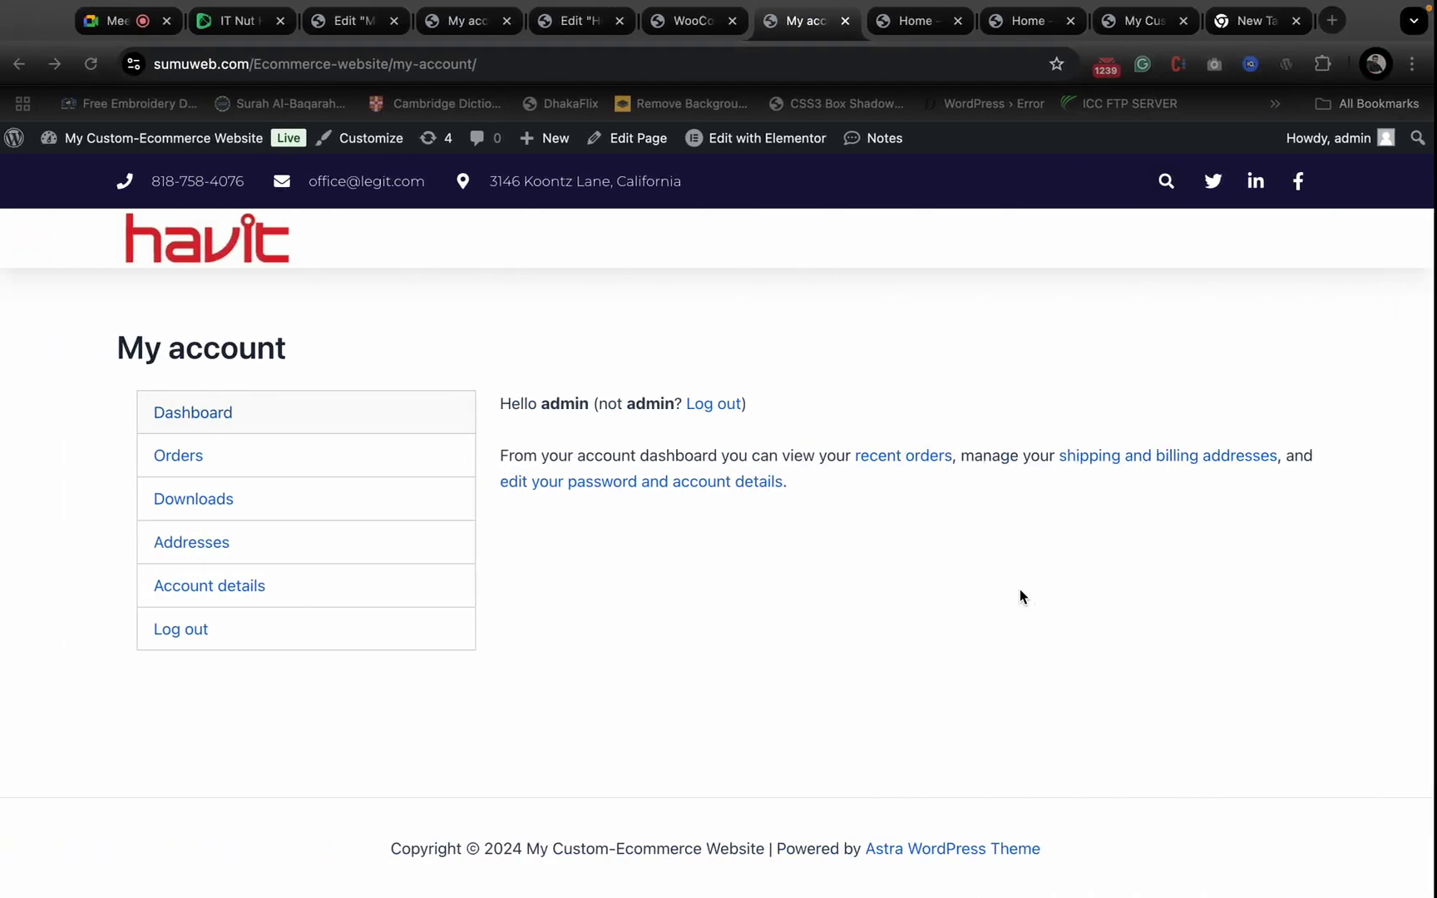
- Disable "Send password setup link" in the WooCommerce Accounts & Privacy settings and save the changes
key(super+l)
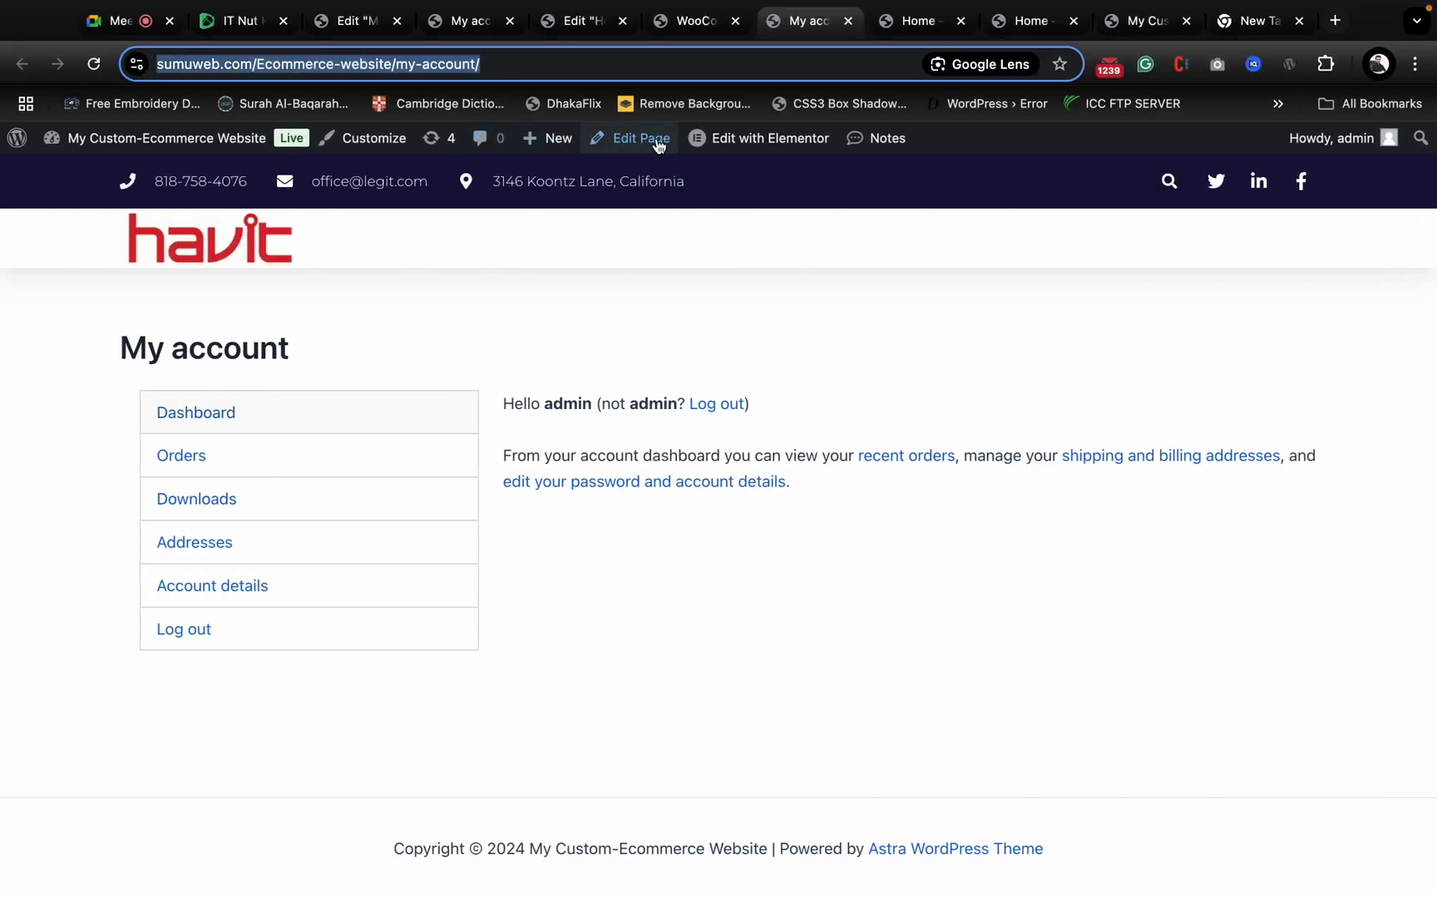
click(688, 22)
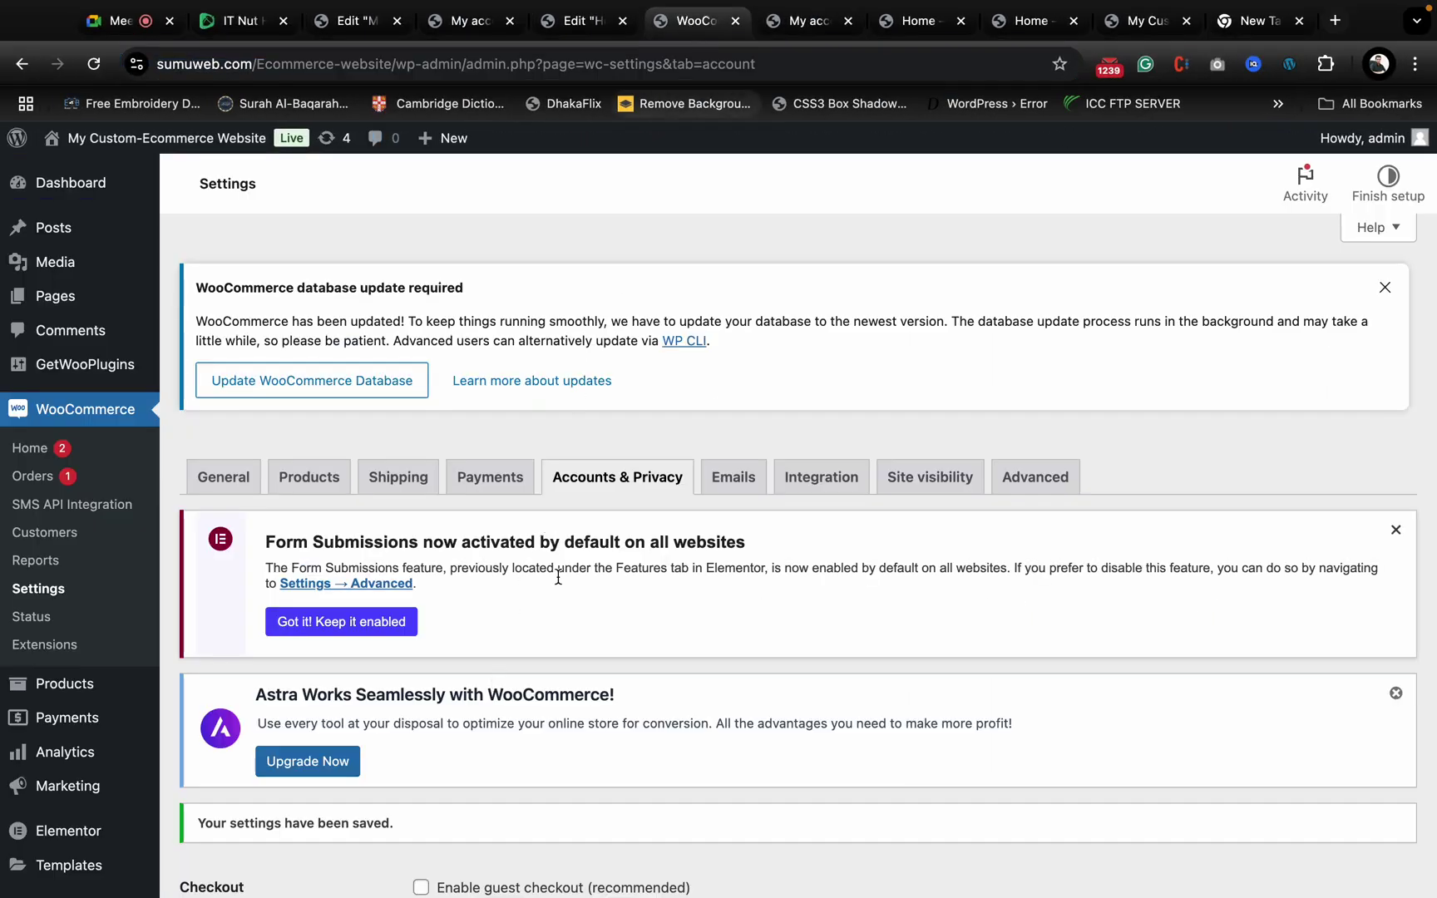
scroll(558, 592, down, 7)
scroll(559, 597, up, 2)
scroll(559, 597, down, 4)
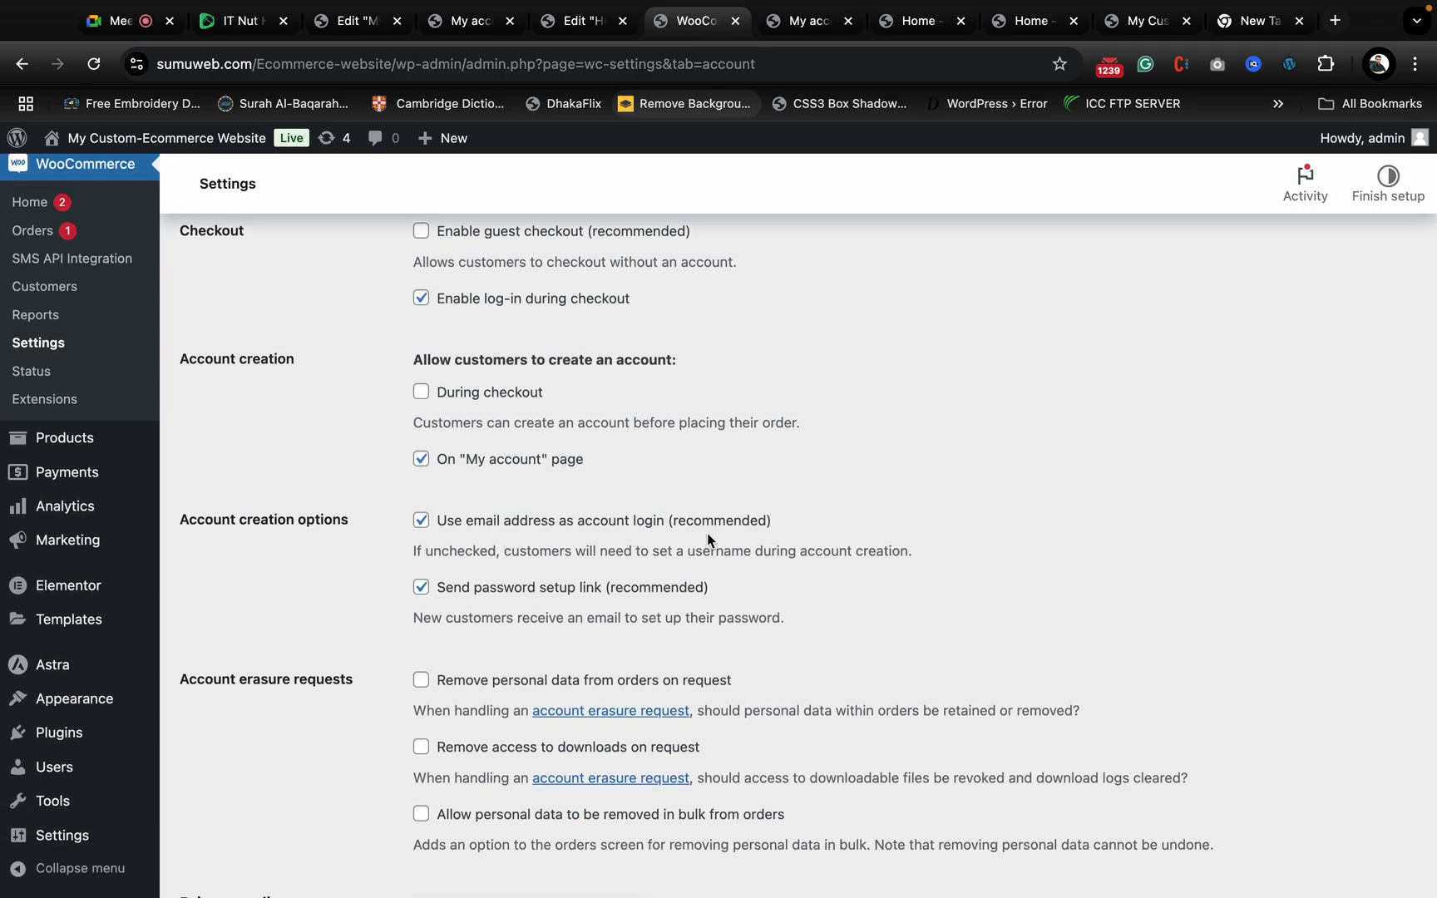
click(421, 588)
scroll(504, 611, down, 1)
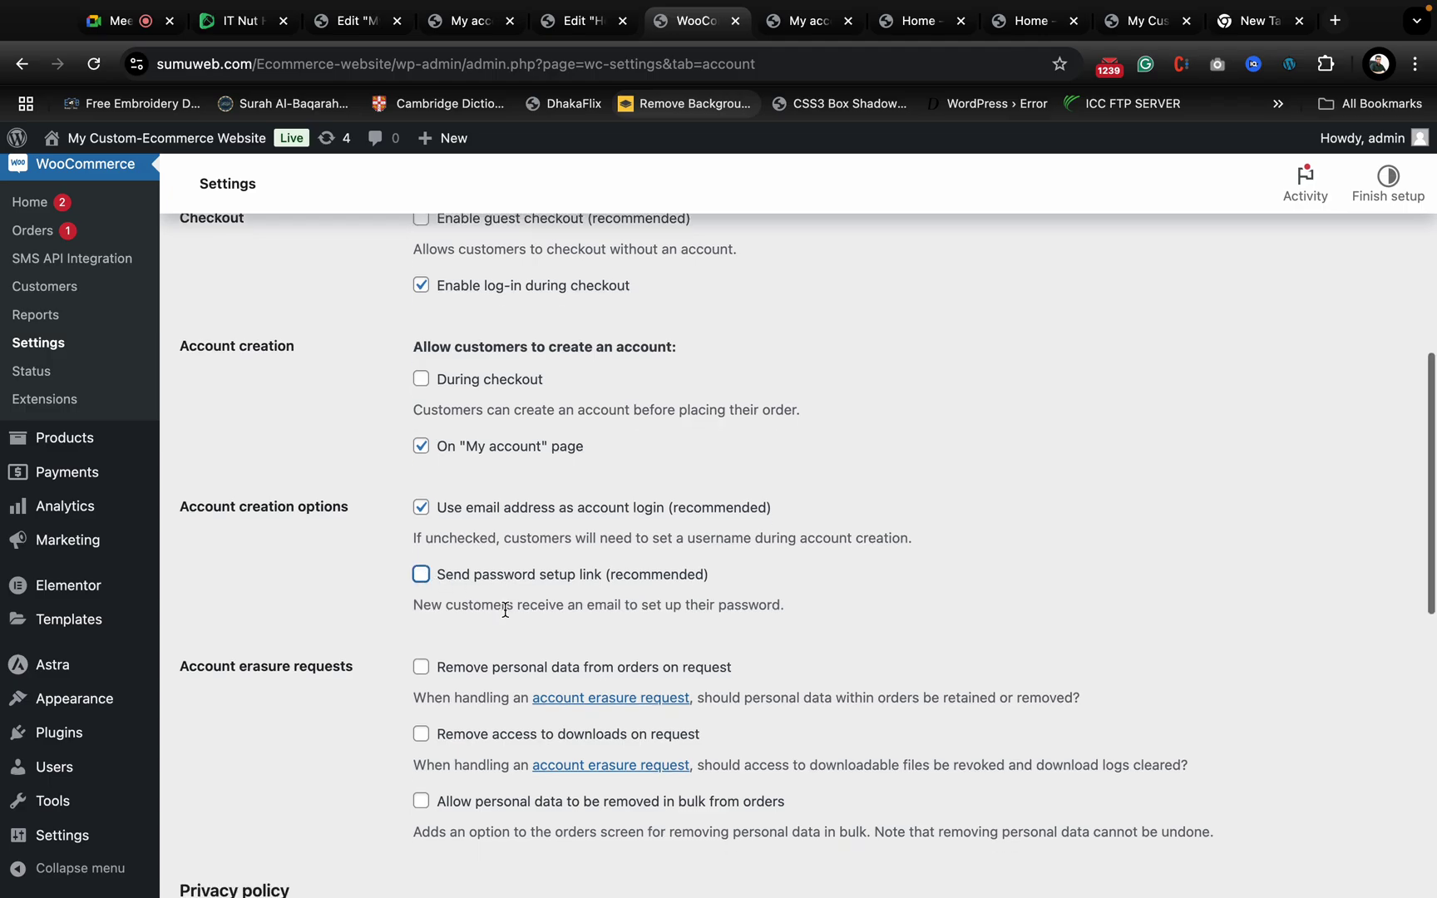
scroll(505, 611, down, 10)
click(232, 786)
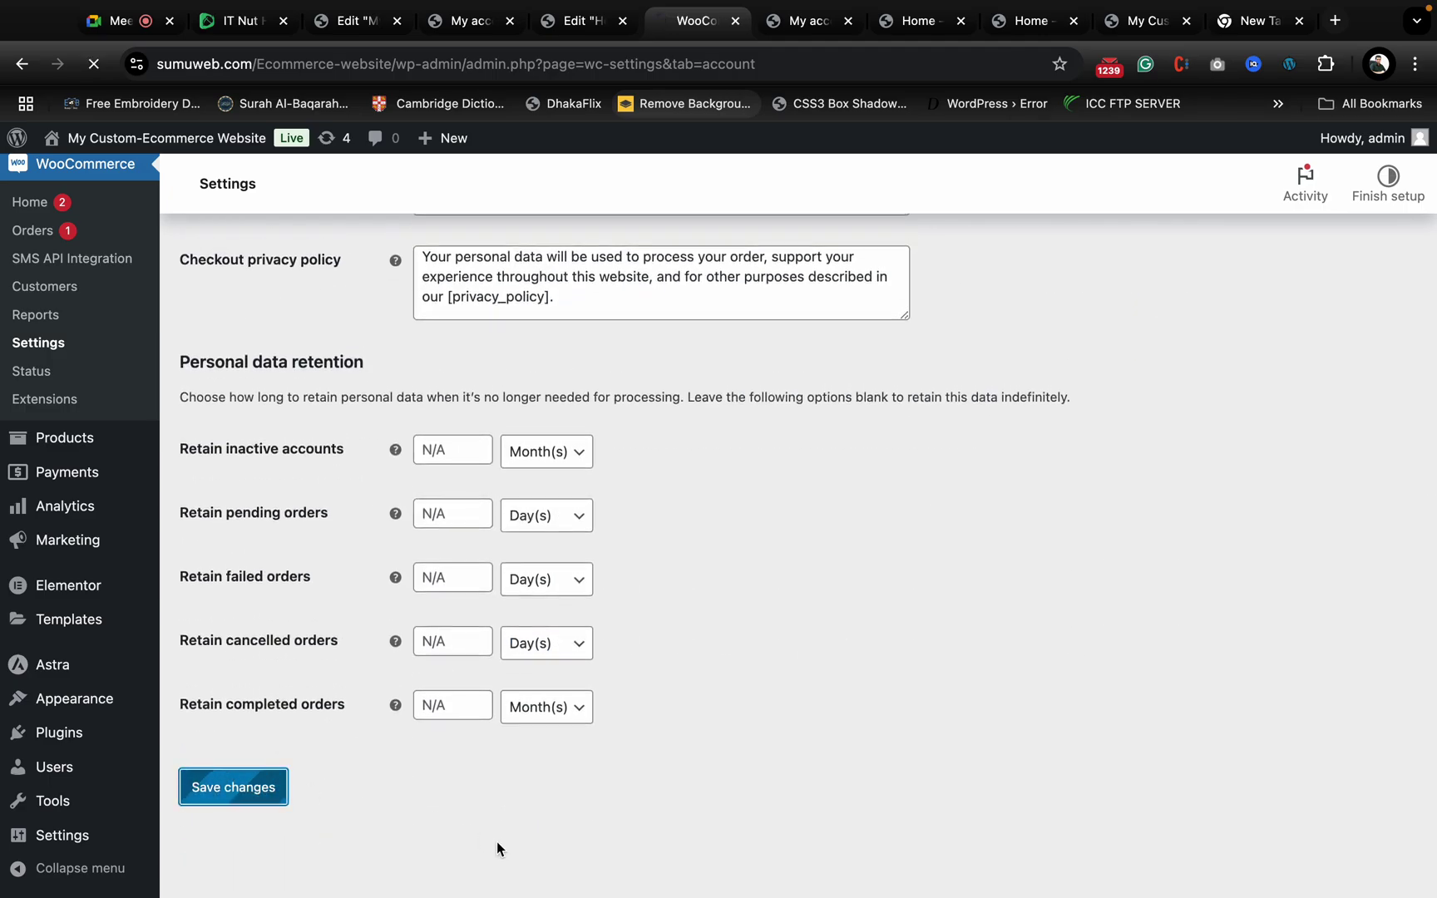
- Check the email and password fields of the Register and Login forms on the incognito My account page
click(1118, 24)
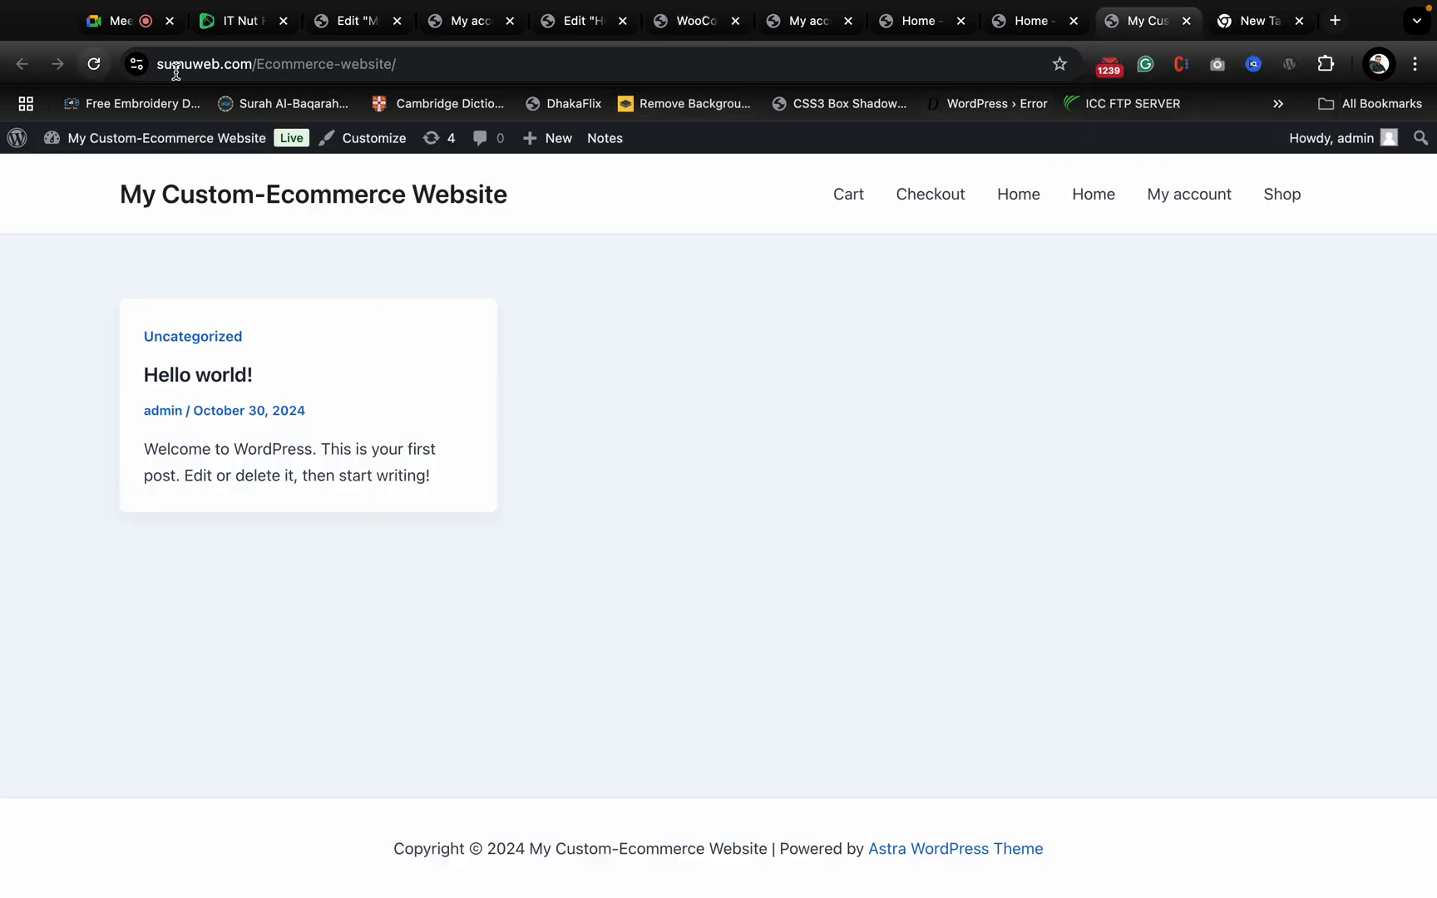
key(ctrl+Right)
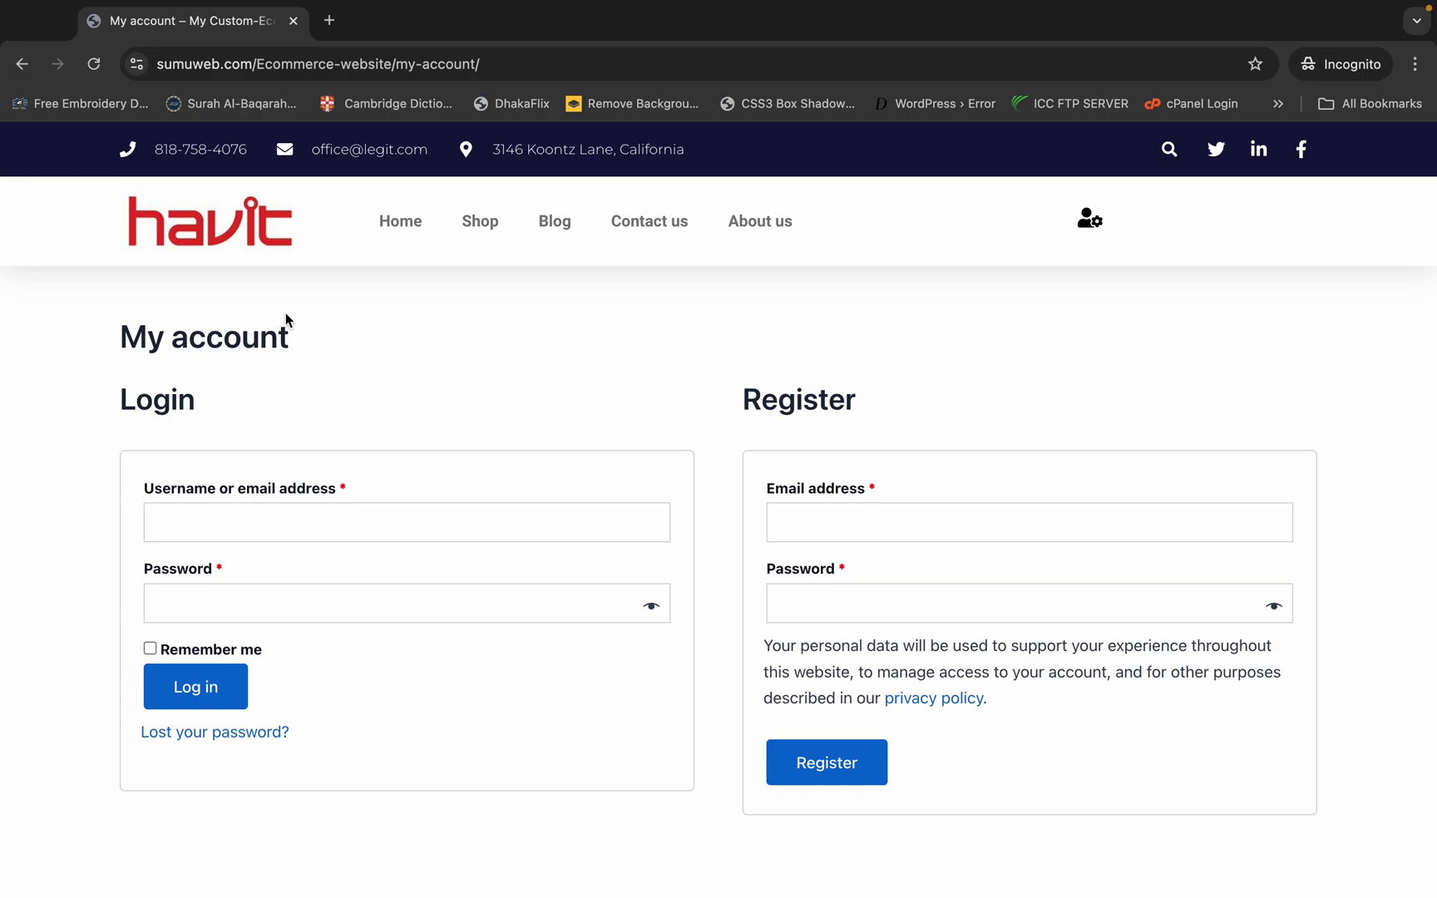
click(852, 534)
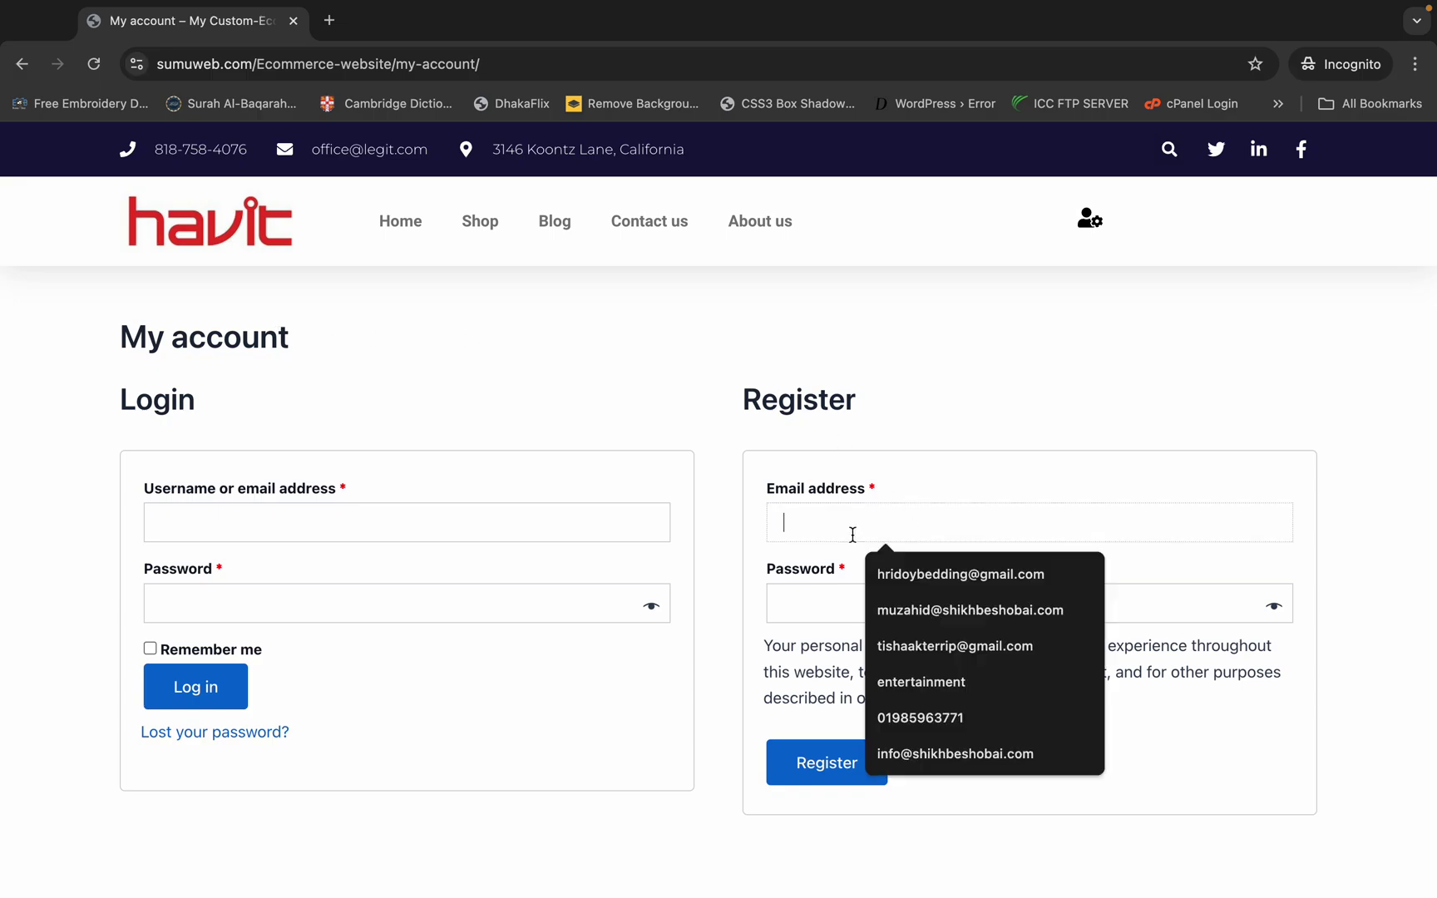
click(813, 586)
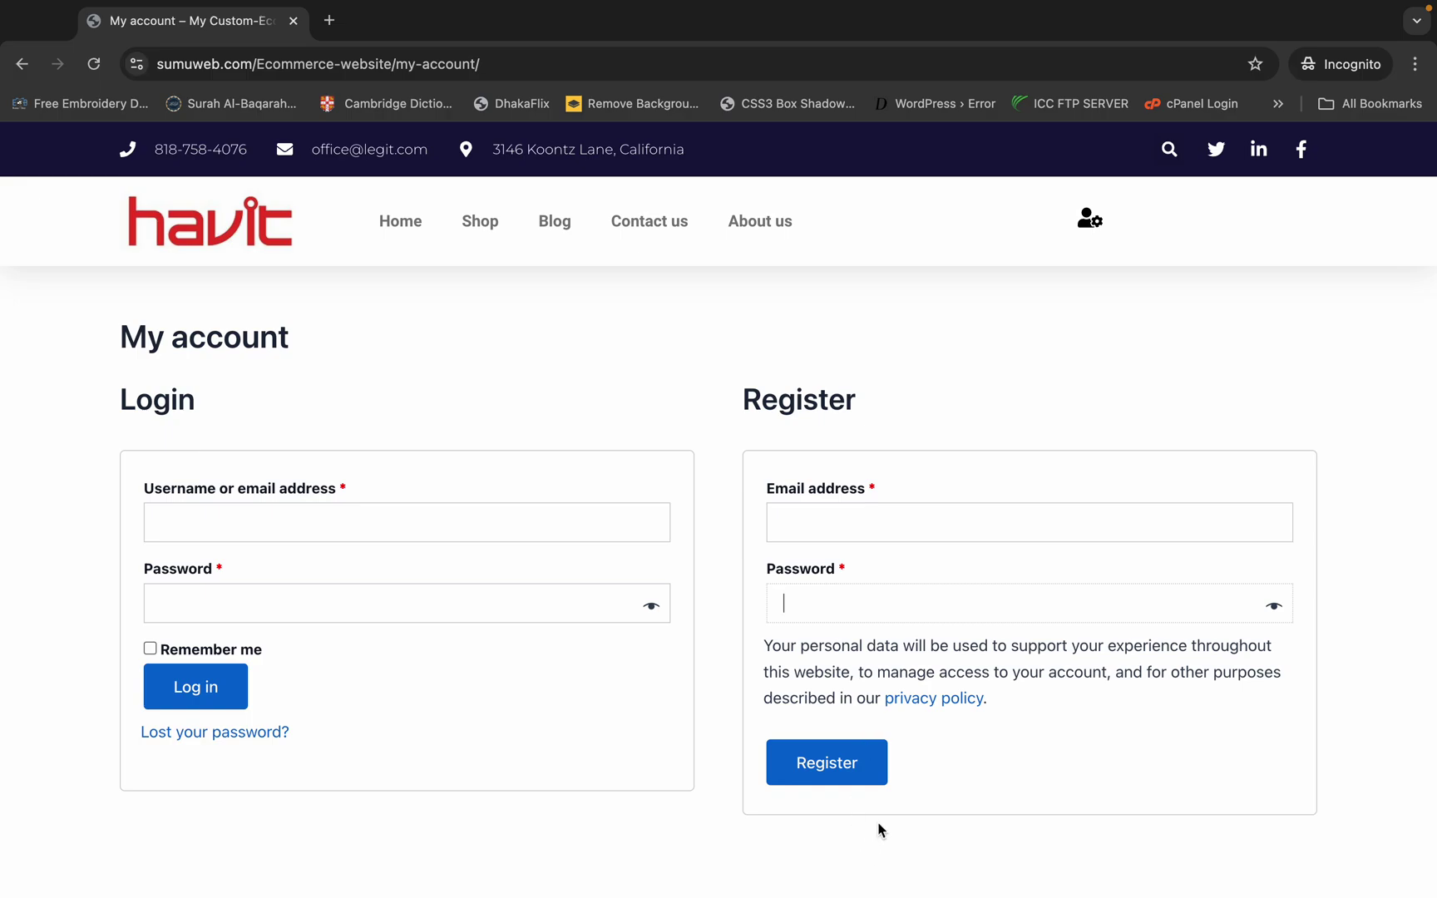
click(218, 522)
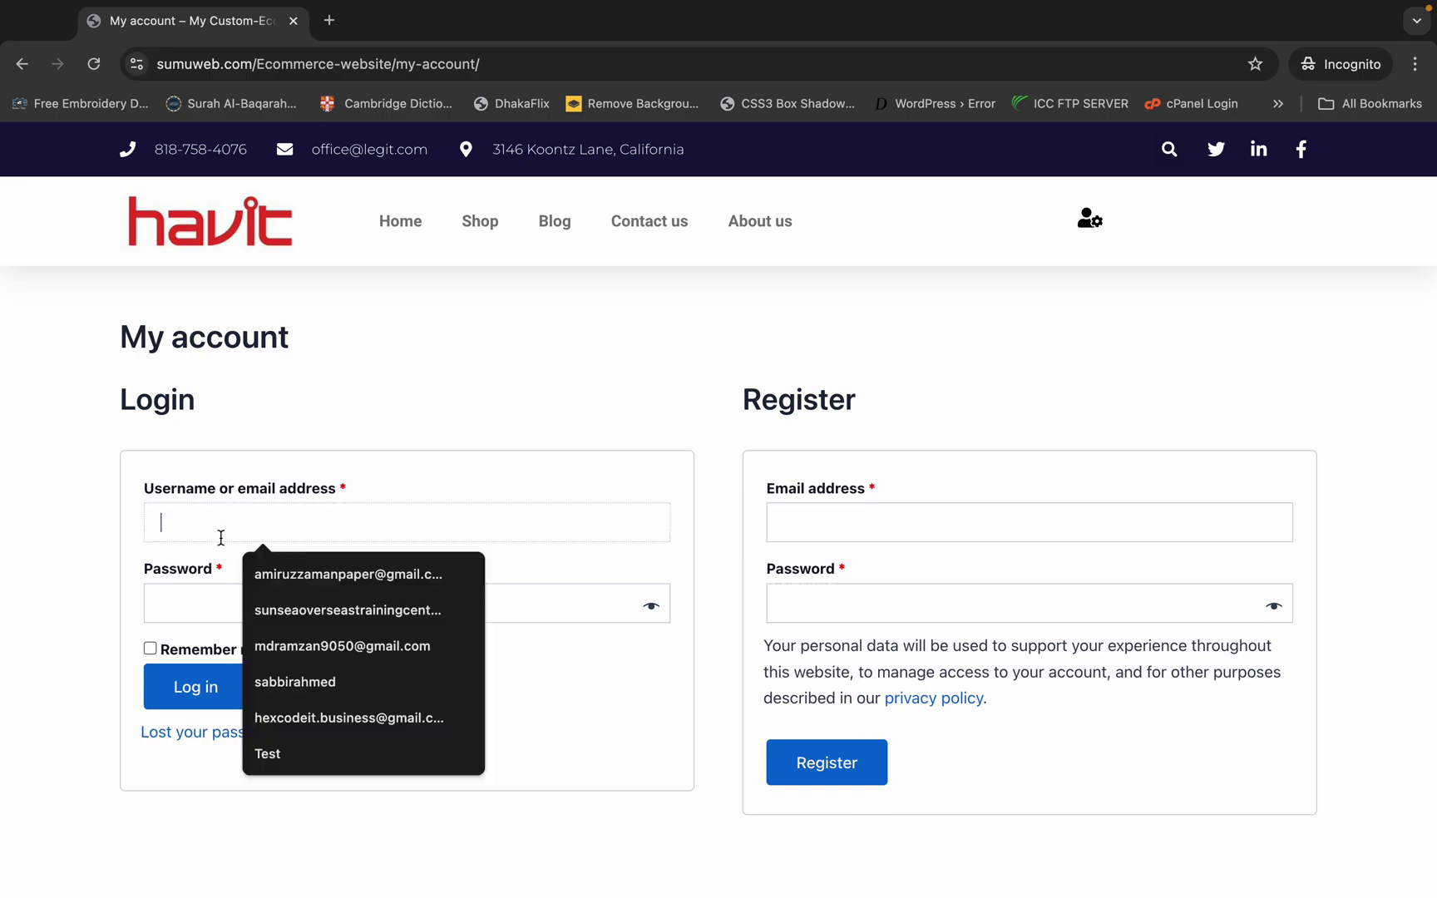
click(195, 594)
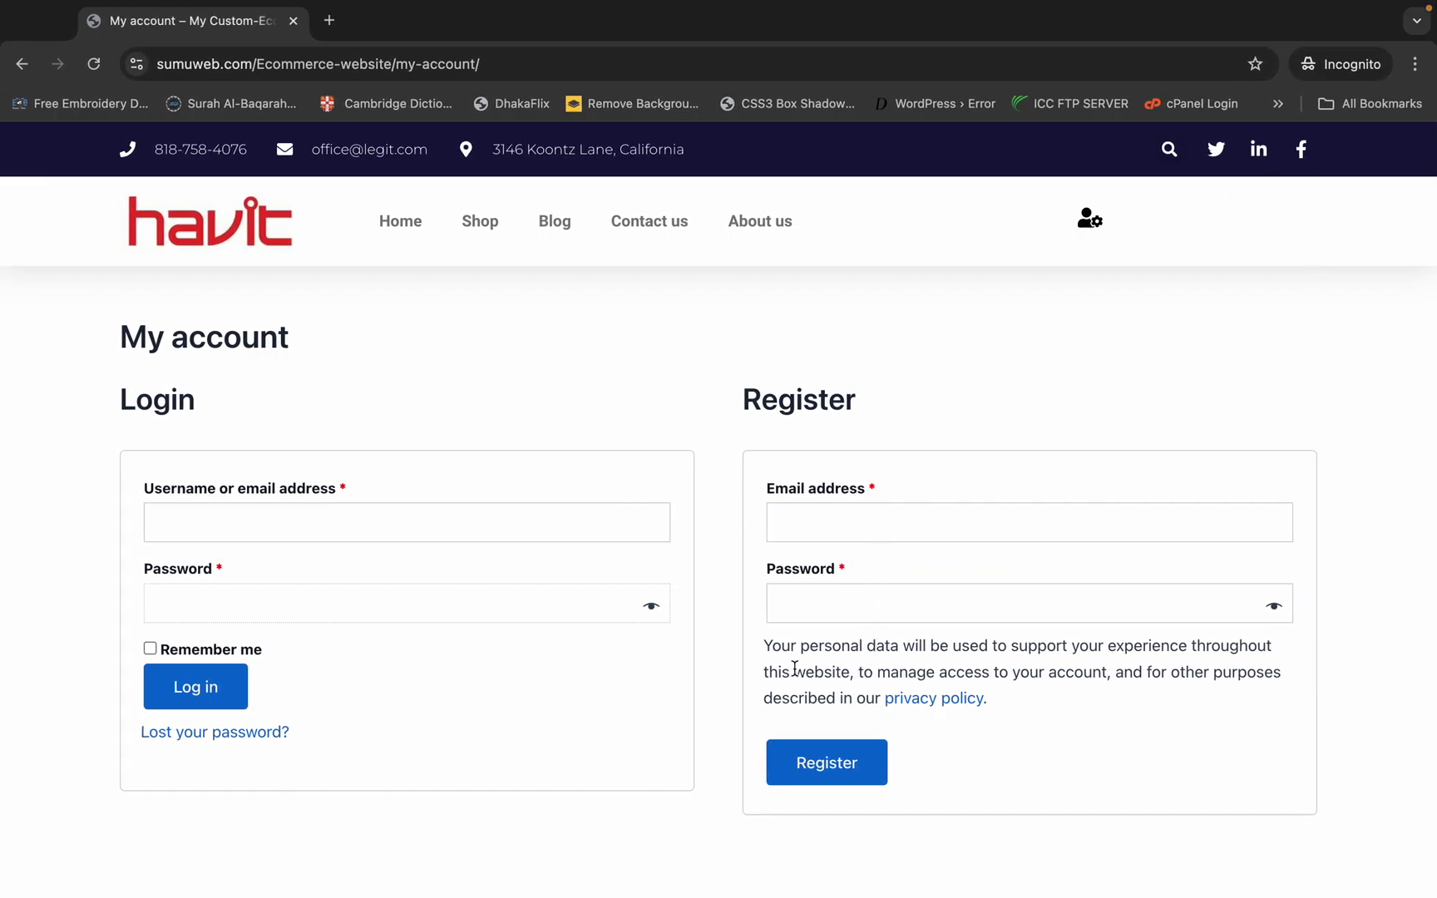
- Return to the logged-in browser window and open the site's WordPress admin dashboard from the My account page
key(ctrl+Left)
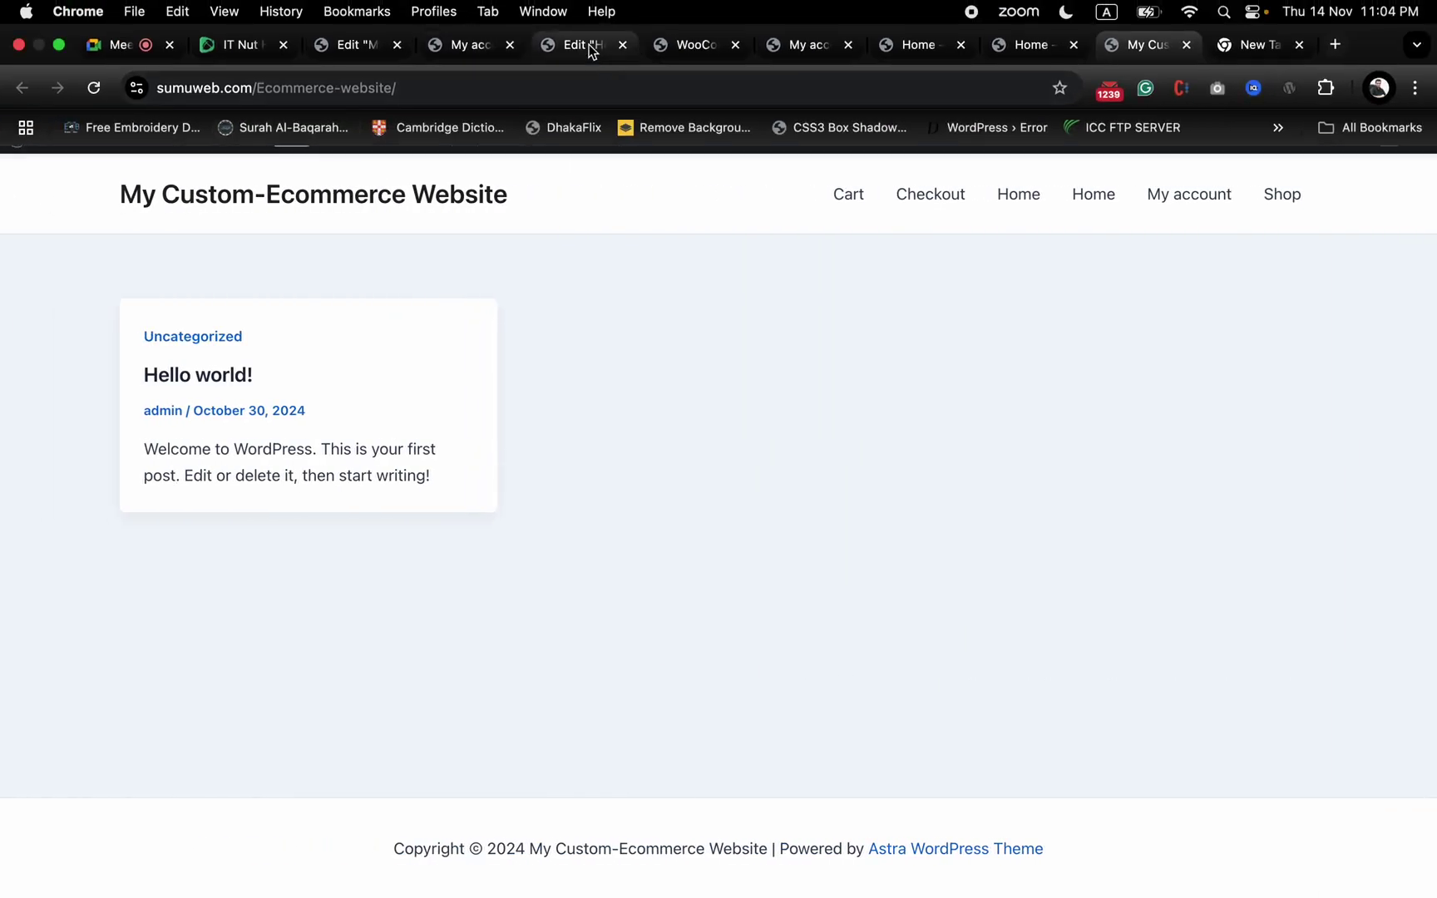
click(582, 44)
click(679, 25)
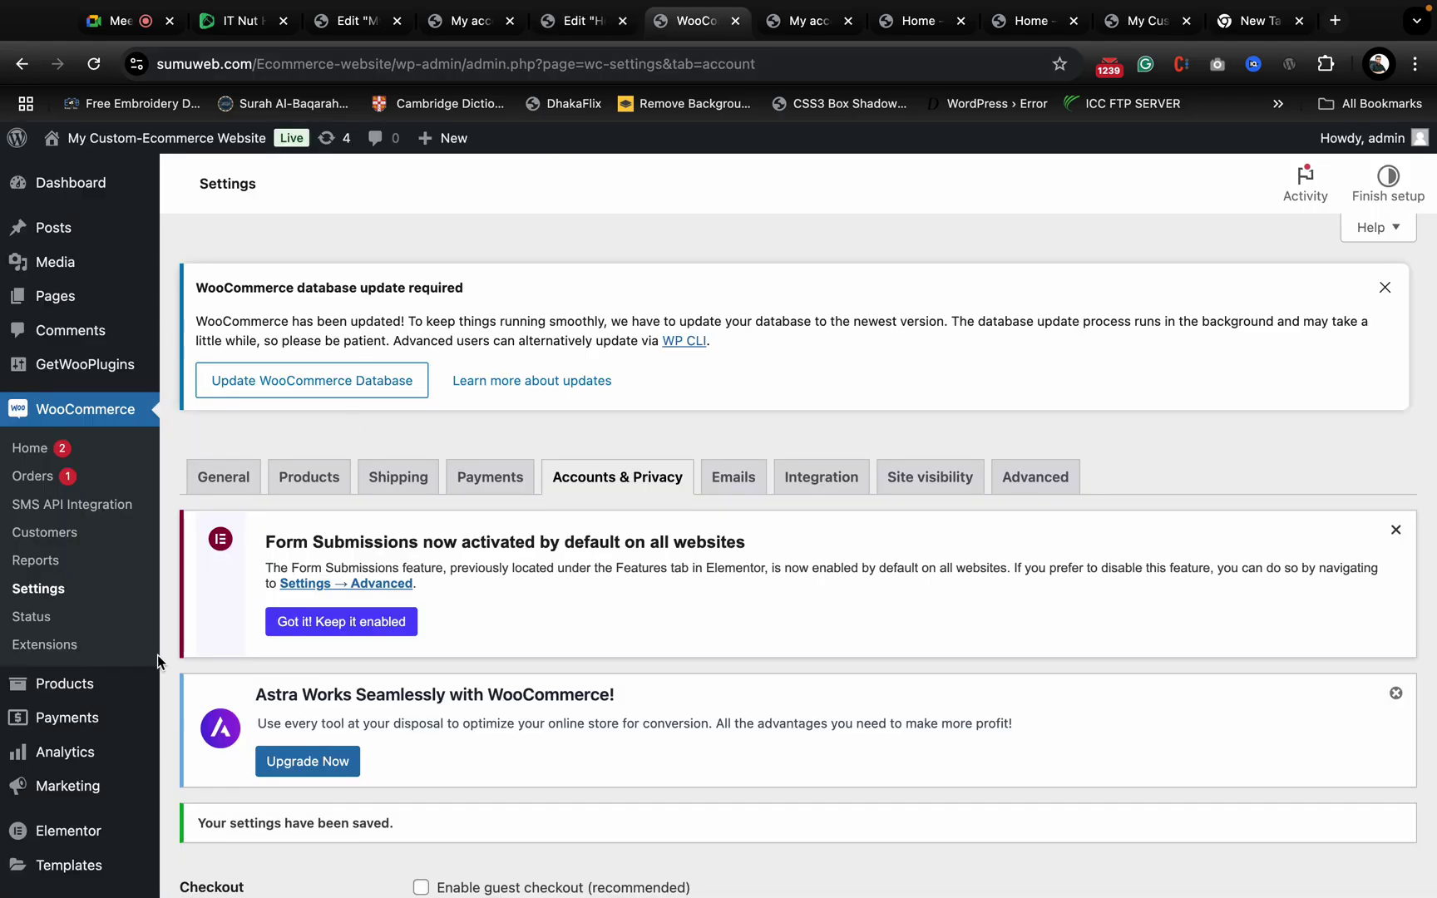
click(805, 25)
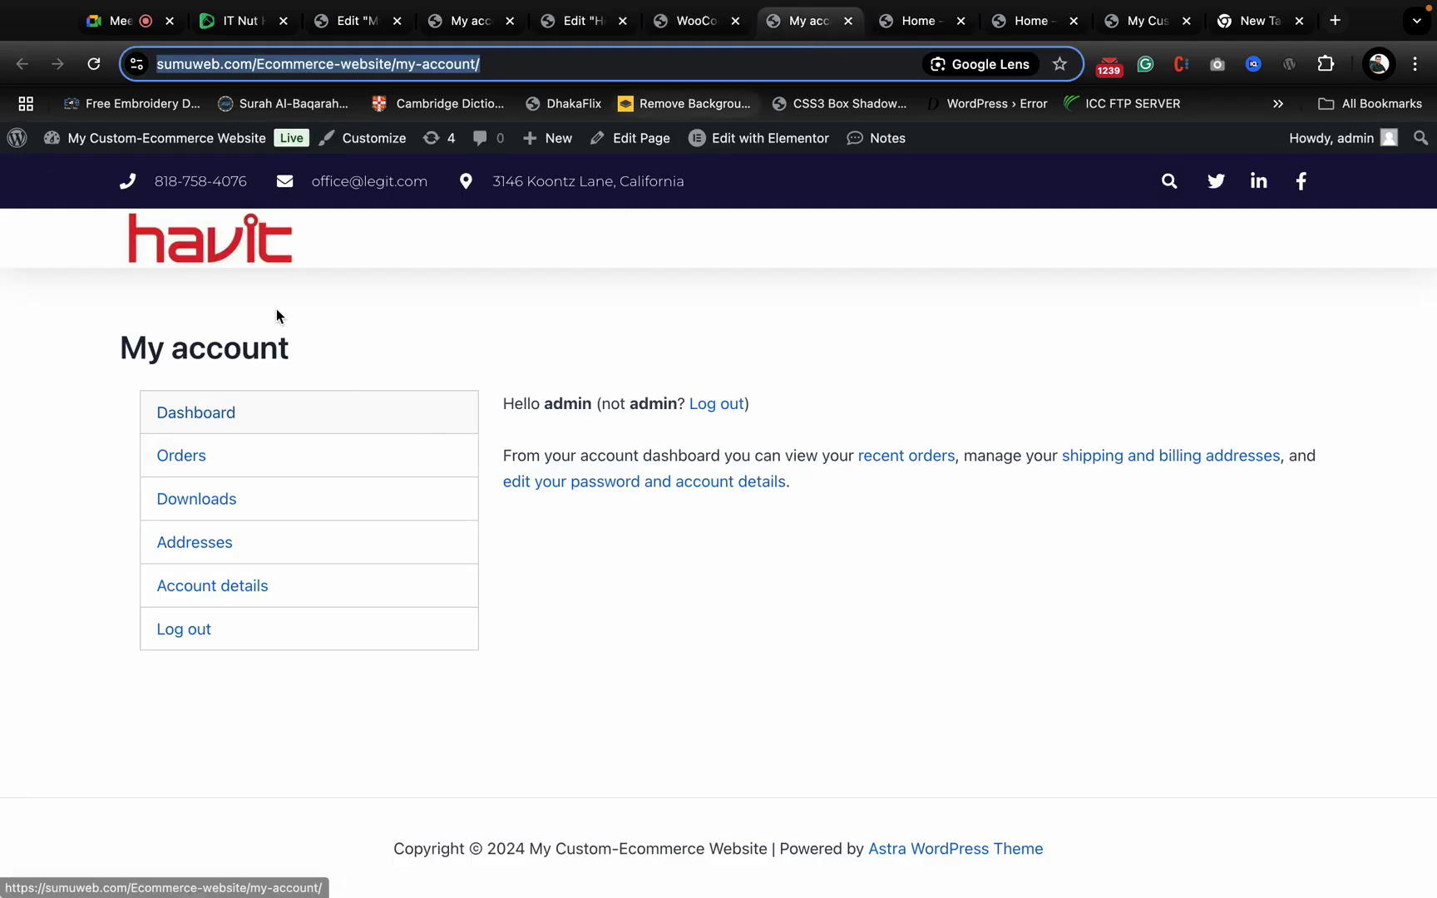
mouse_move(116, 138)
click(96, 170)
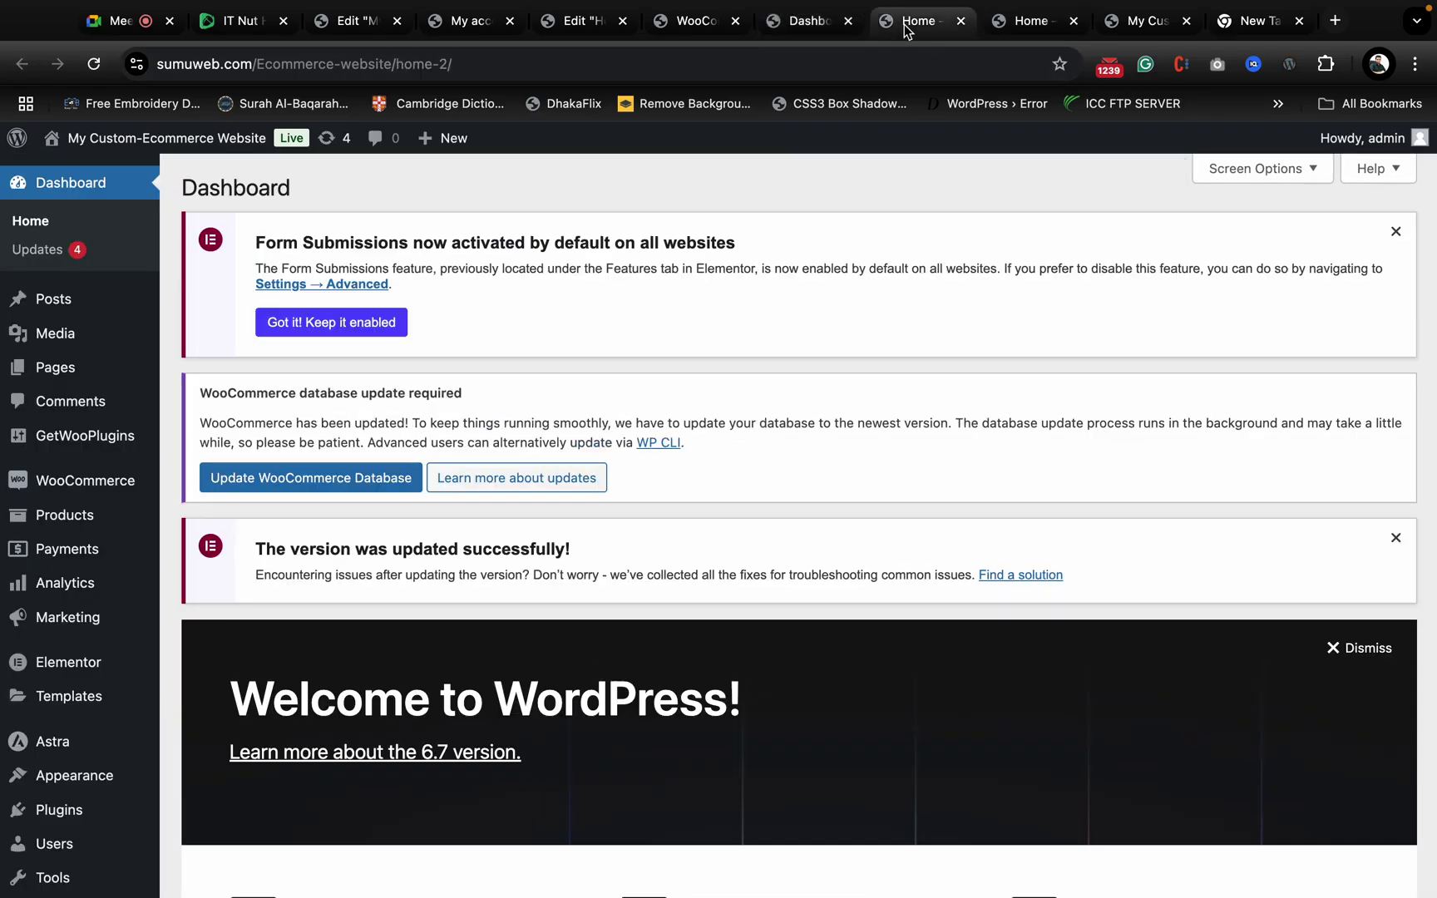
- Close the two Home page tabs, the site front page tab and the empty new tab, keeping the dashboard open
click(903, 23)
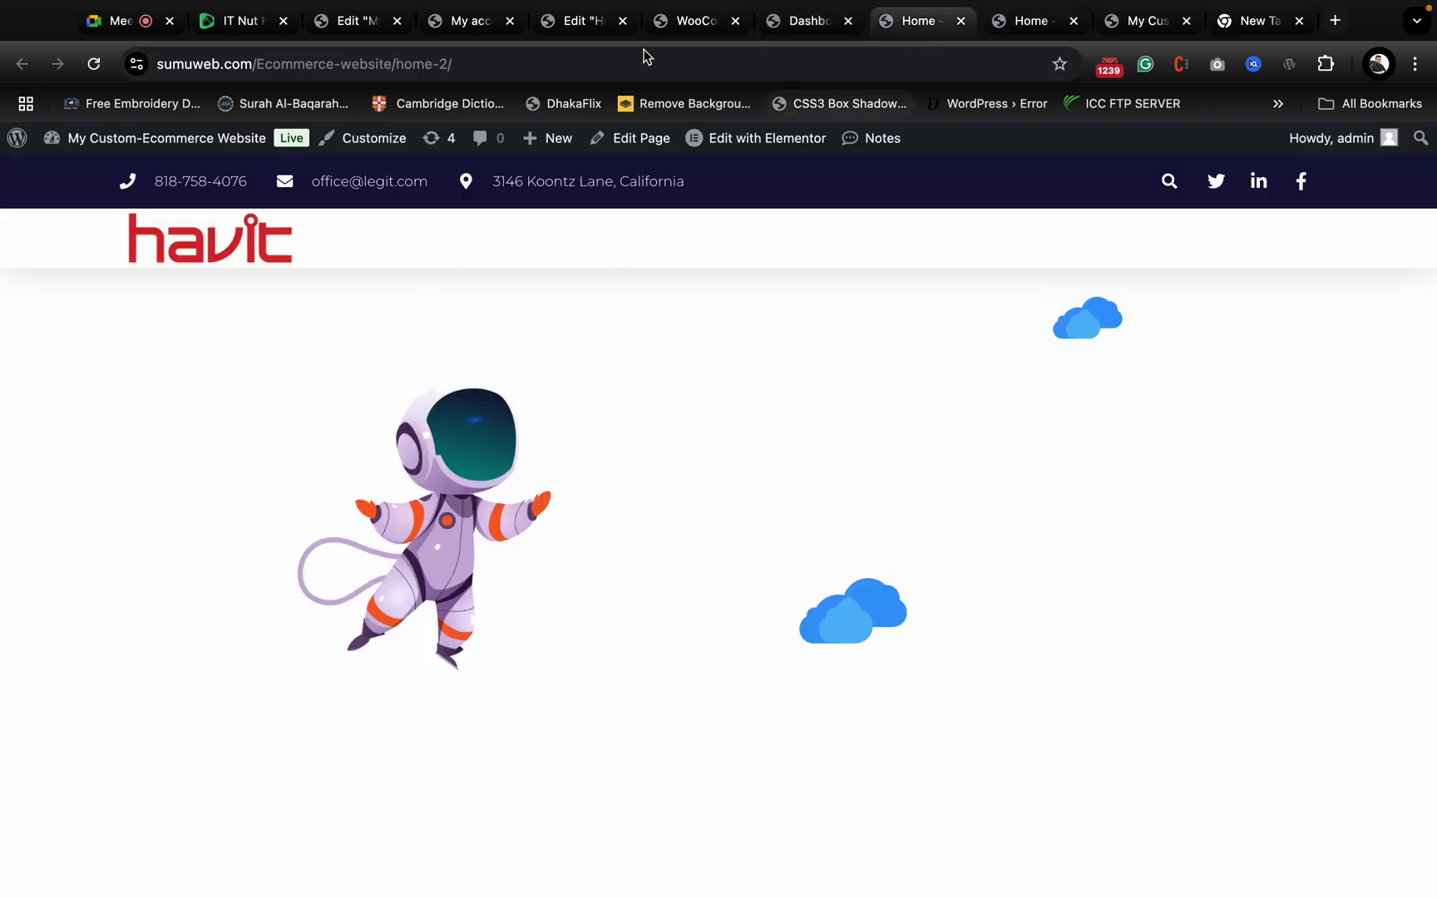
click(960, 22)
click(960, 22)
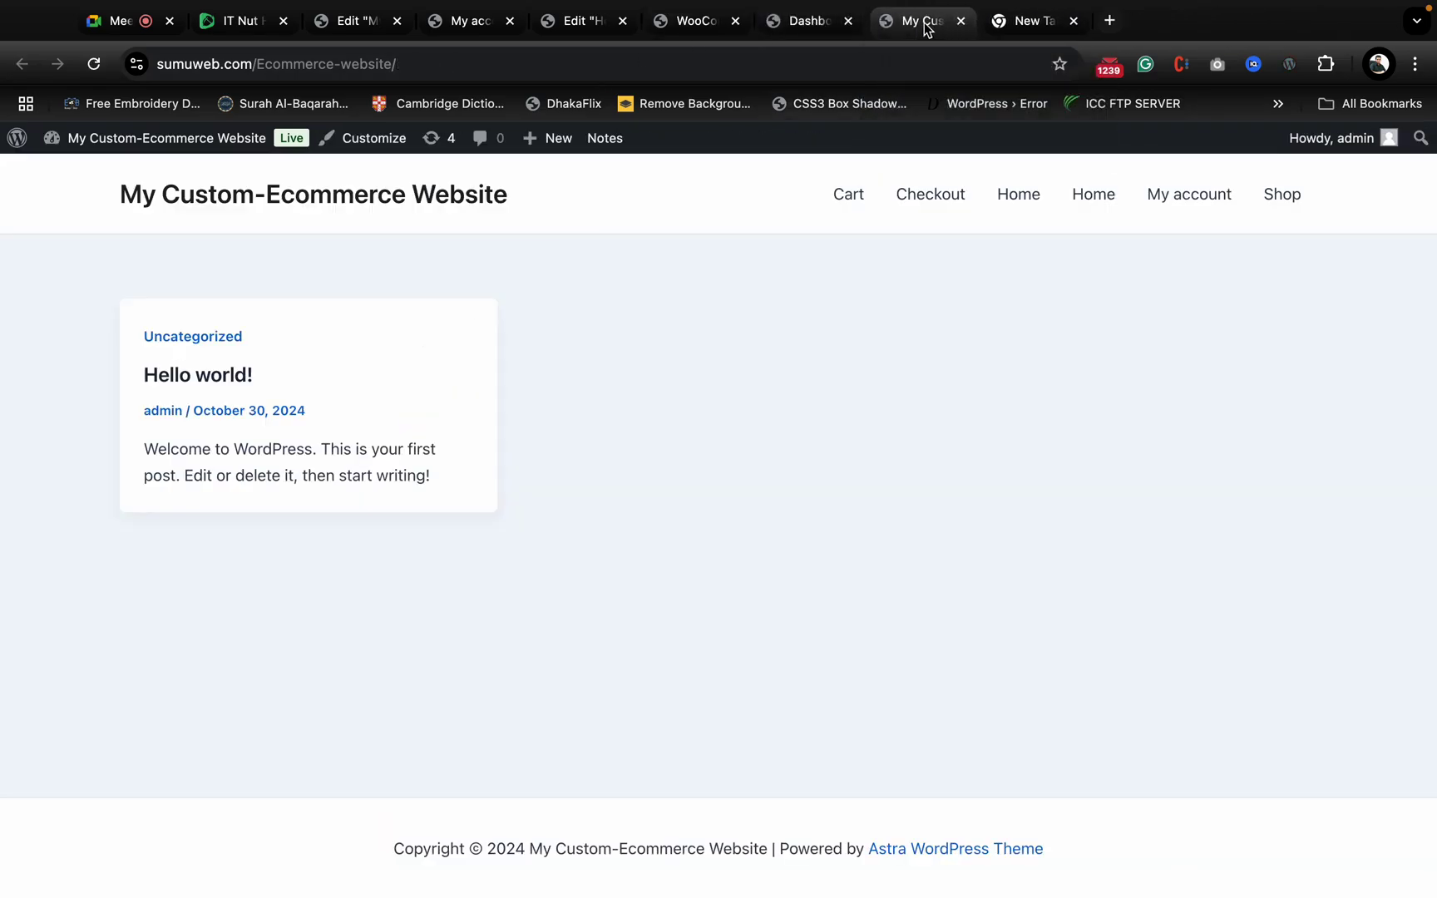
click(805, 22)
click(954, 25)
click(960, 22)
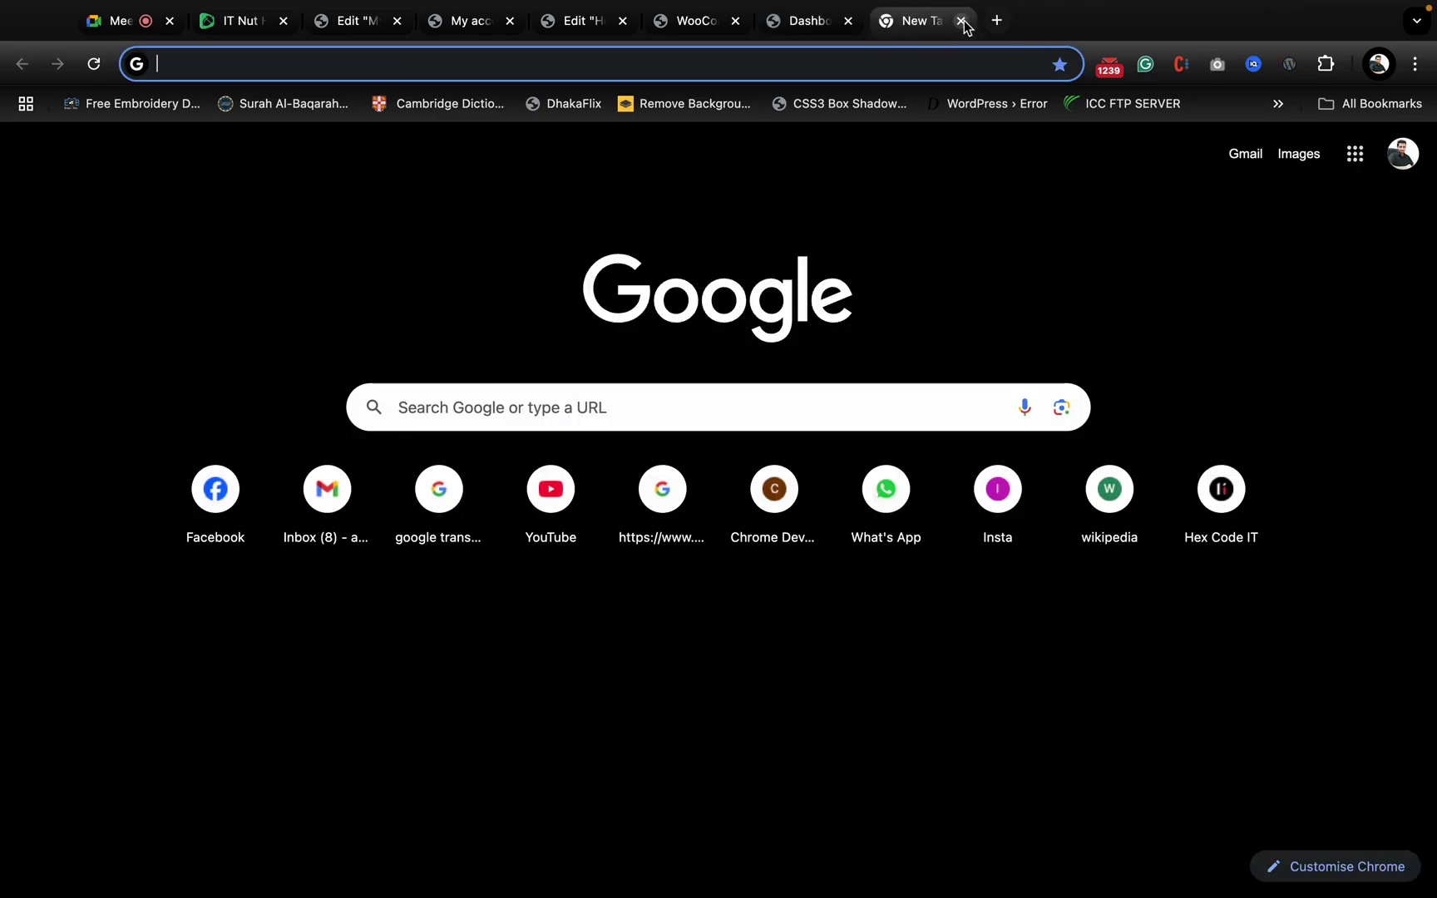
click(961, 21)
- Enable the "Anyone can register" membership option in the WordPress General Settings and save the changes
mouse_move(45, 838)
scroll(46, 838, down, 4)
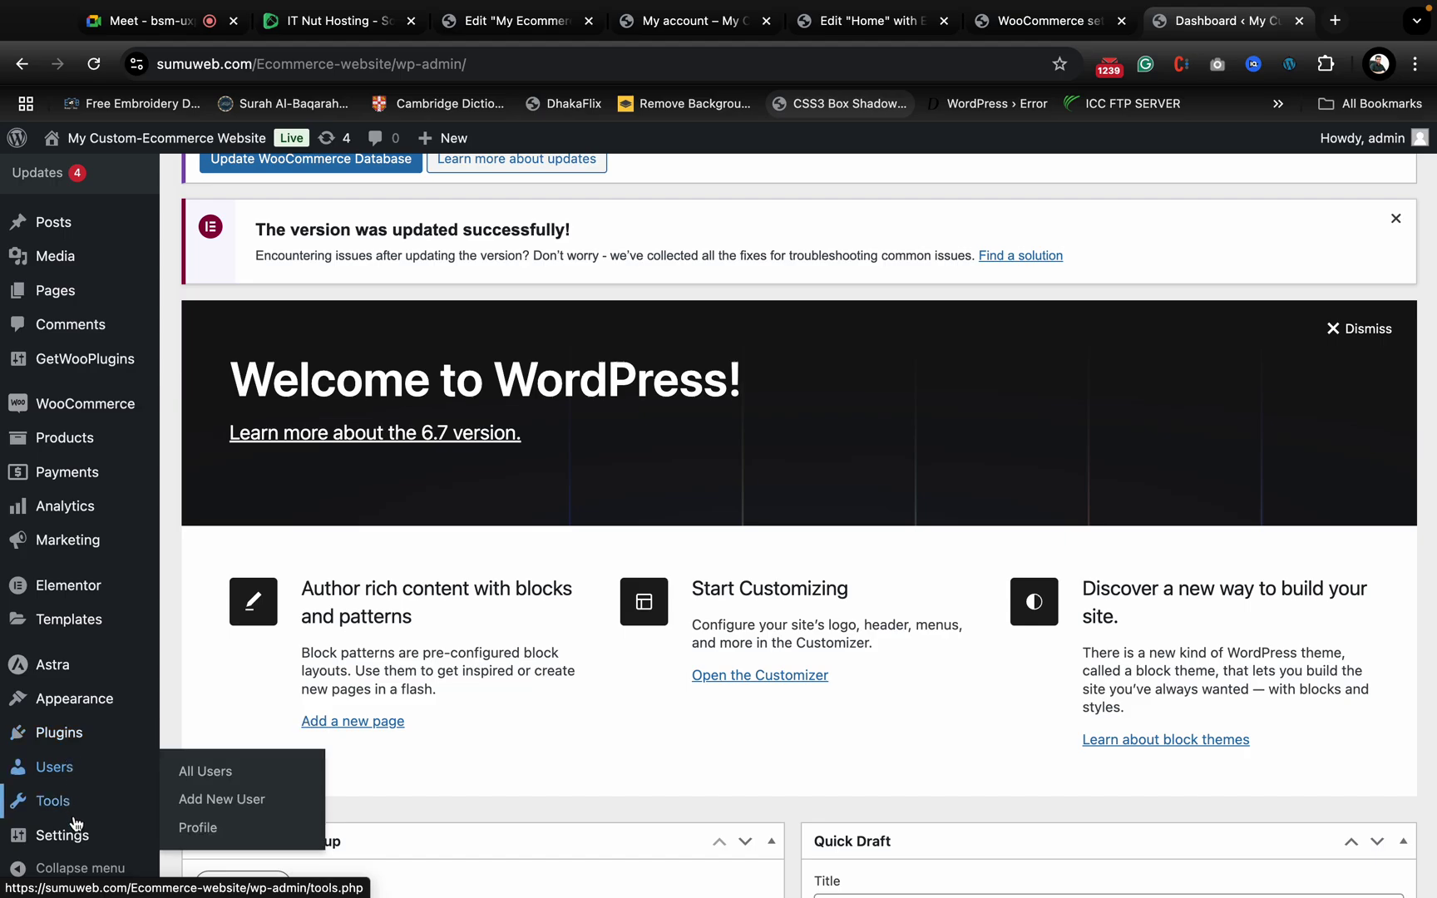
click(202, 670)
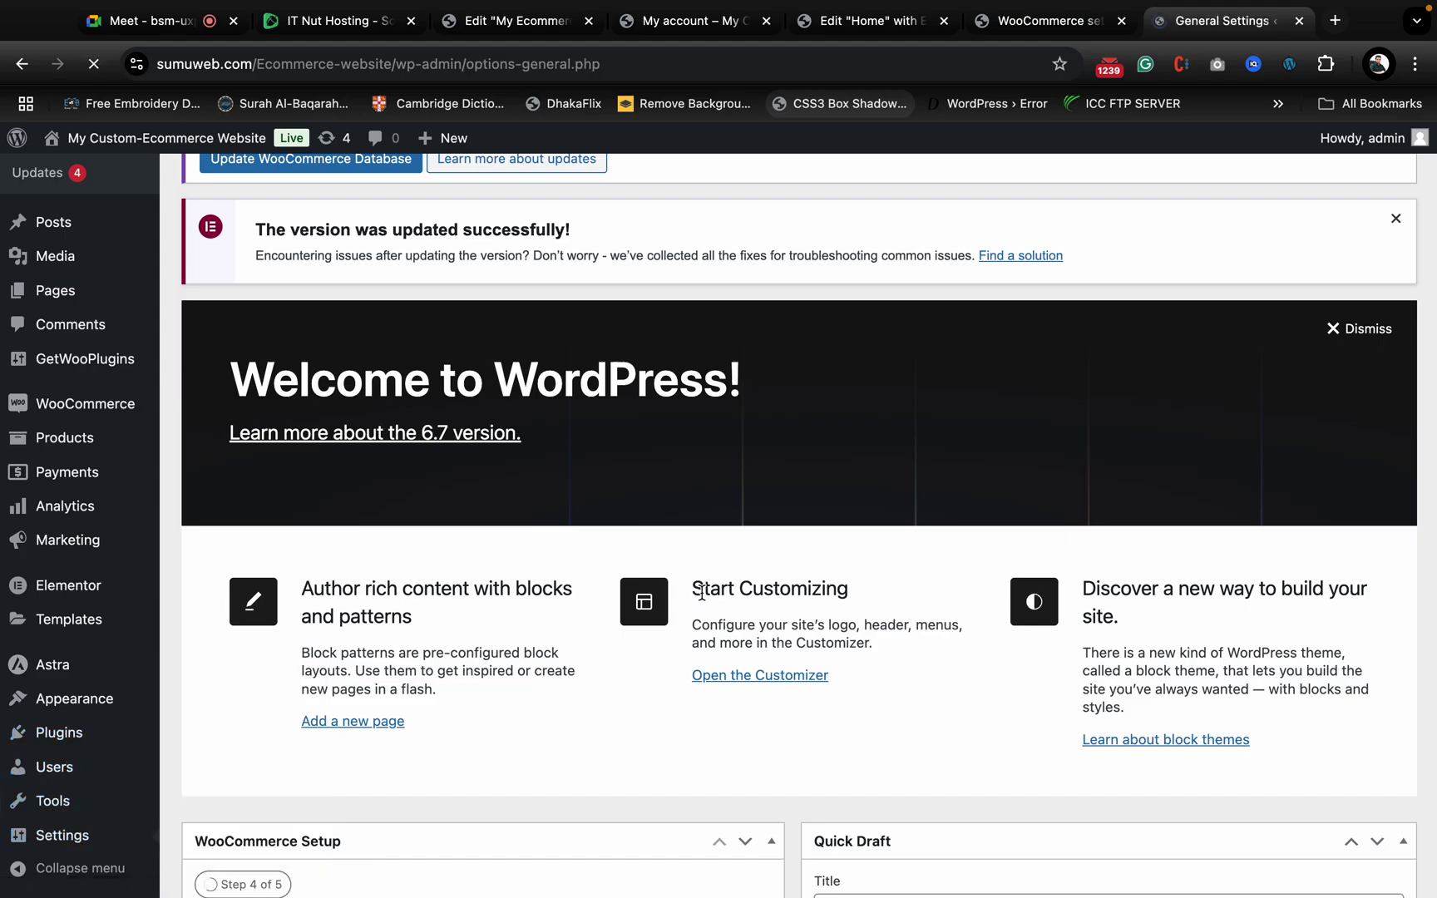
scroll(701, 592, down, 10)
scroll(629, 459, up, 3)
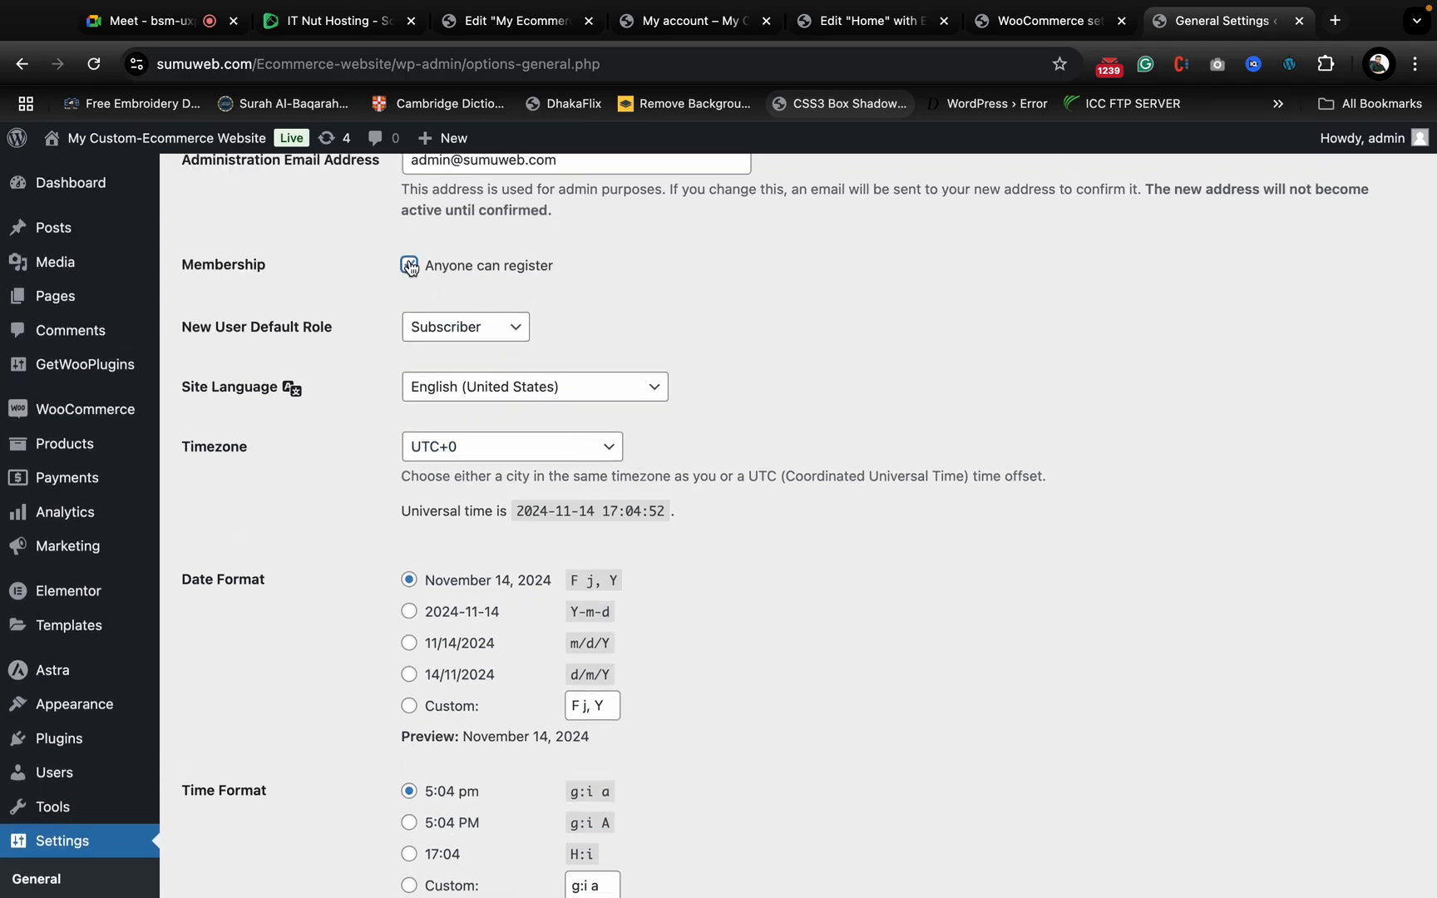
scroll(663, 346, down, 3)
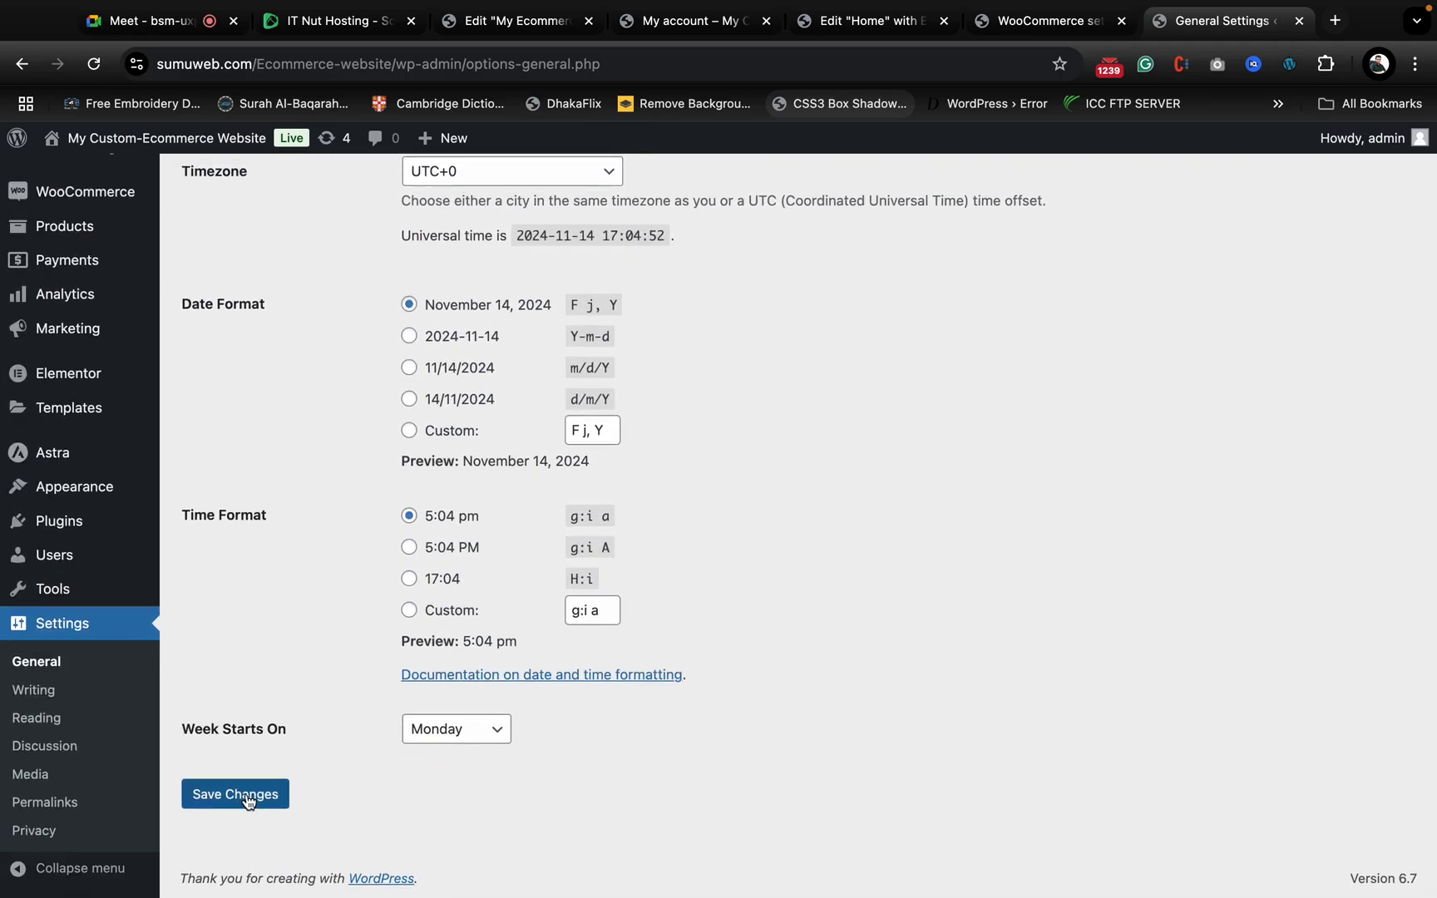
click(247, 796)
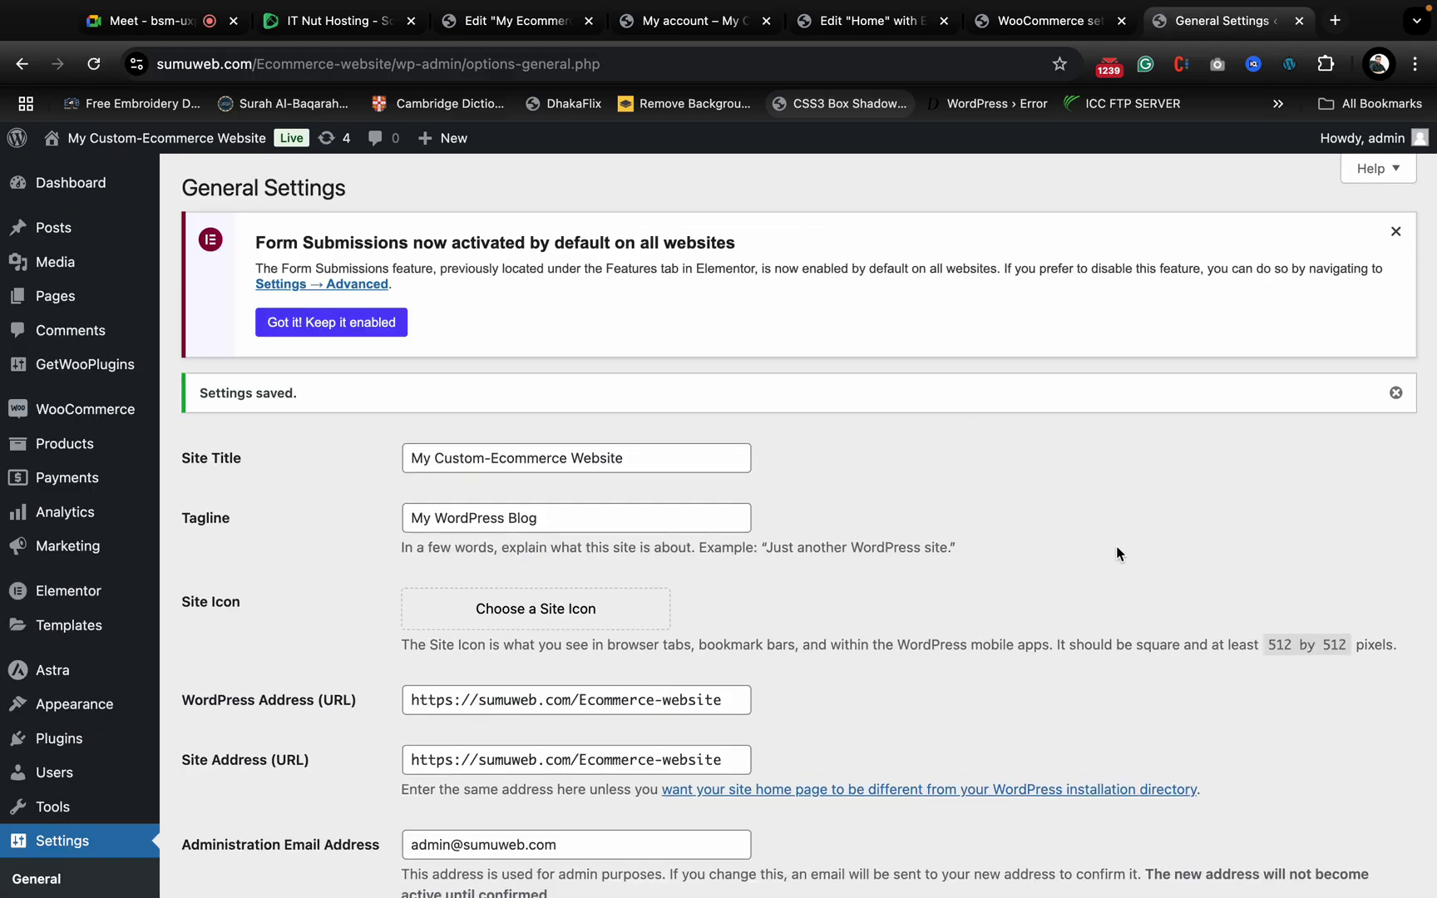
- Open aayanbazar.com in a new browser tab and look through its home page sections
click(1044, 25)
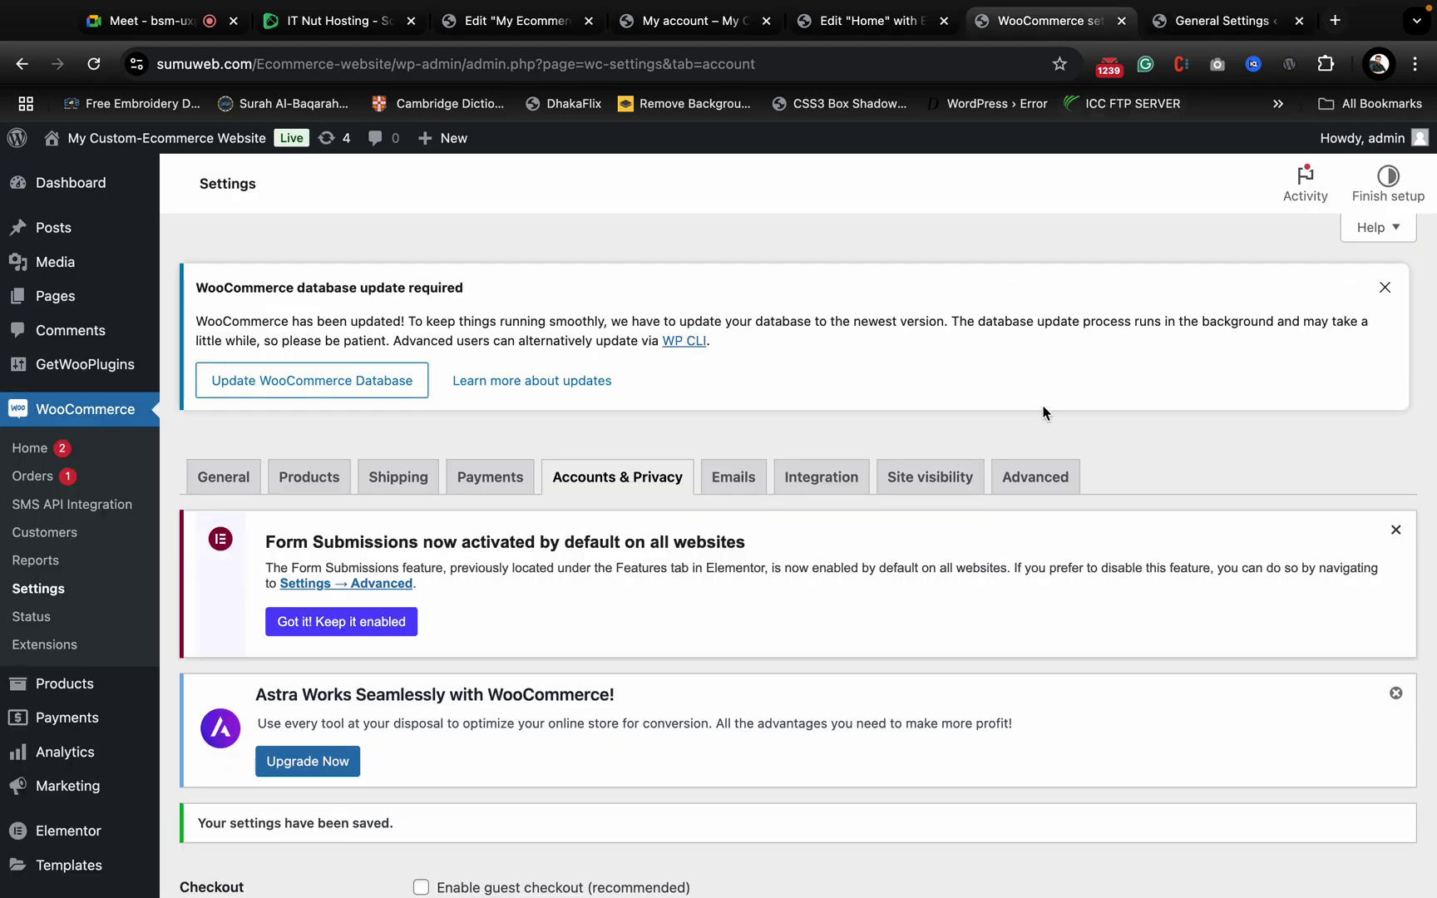
click(867, 21)
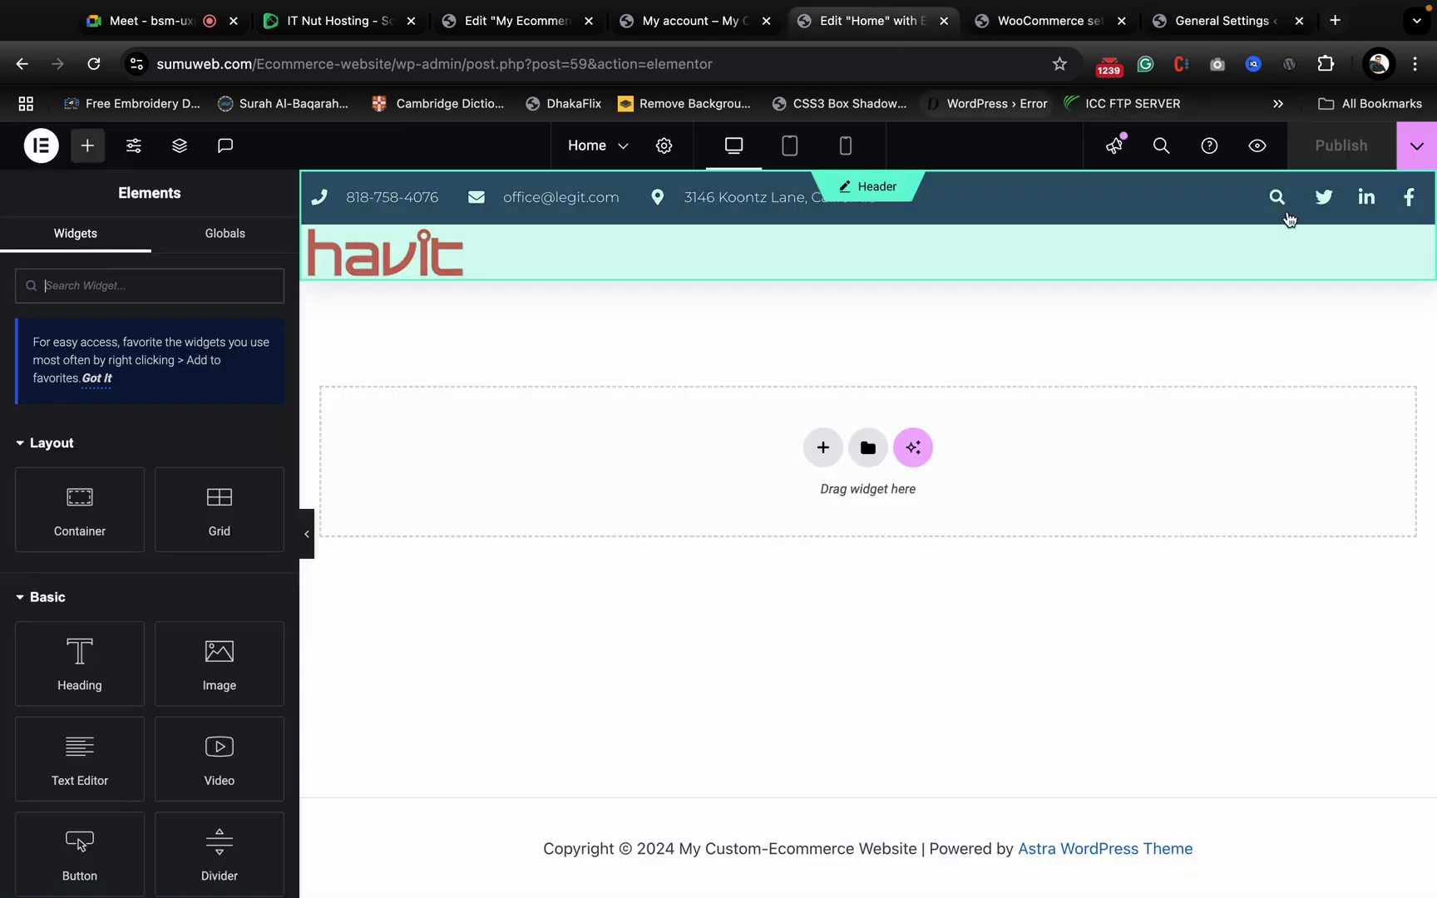
click(1337, 21)
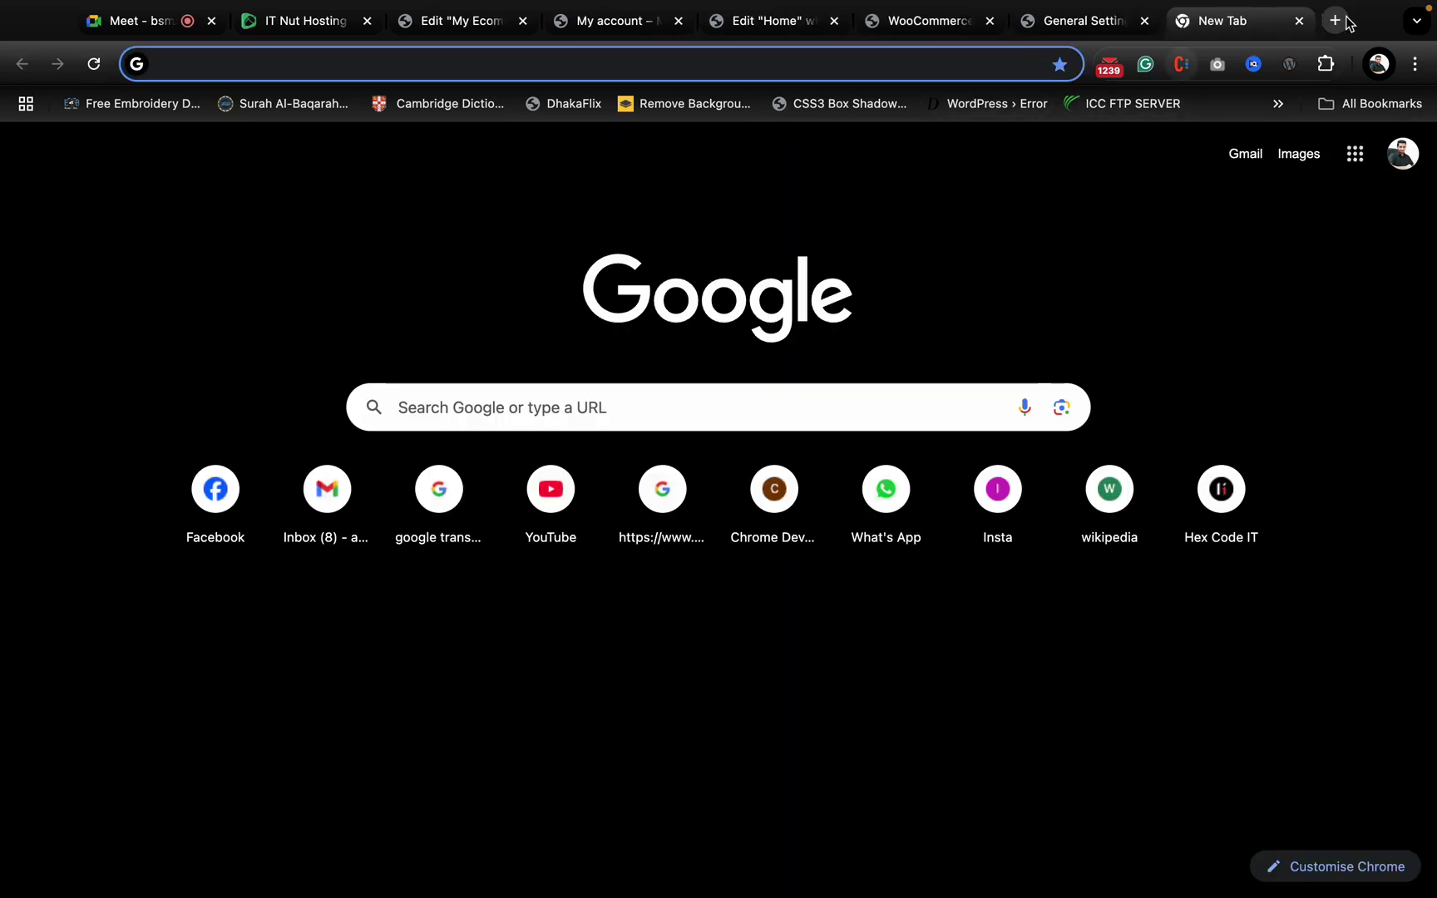
text(aayanbazar.com/wp-admin)
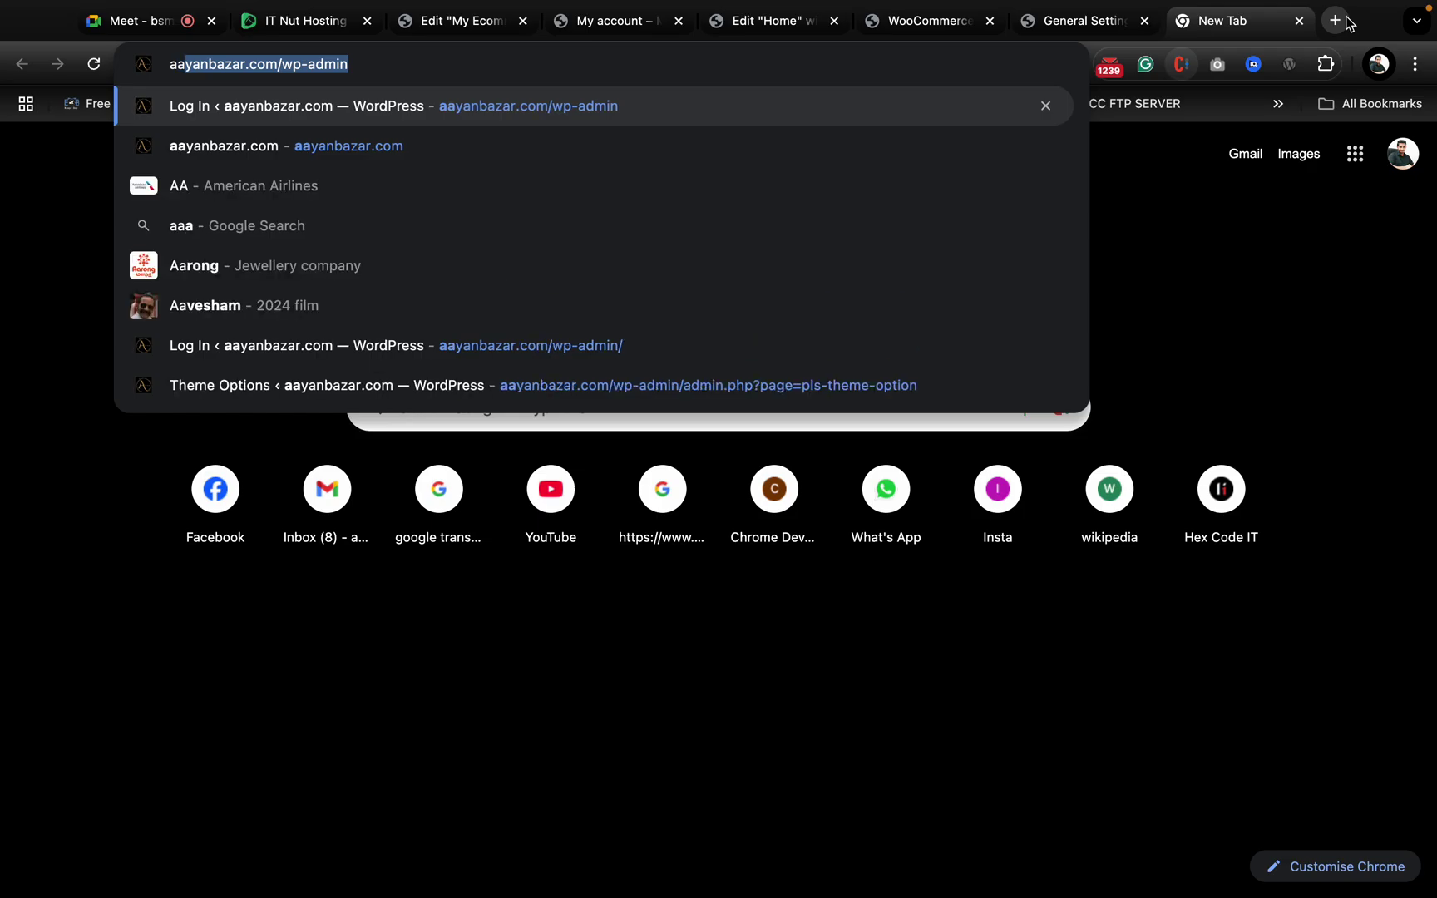
key(Right)
key(BackSpace)
key(BackSpace)
key(BackSpace)
key(BackSpace)
key(BackSpace)
key(BackSpace)
key(BackSpace)
key(BackSpace)
key(BackSpace)
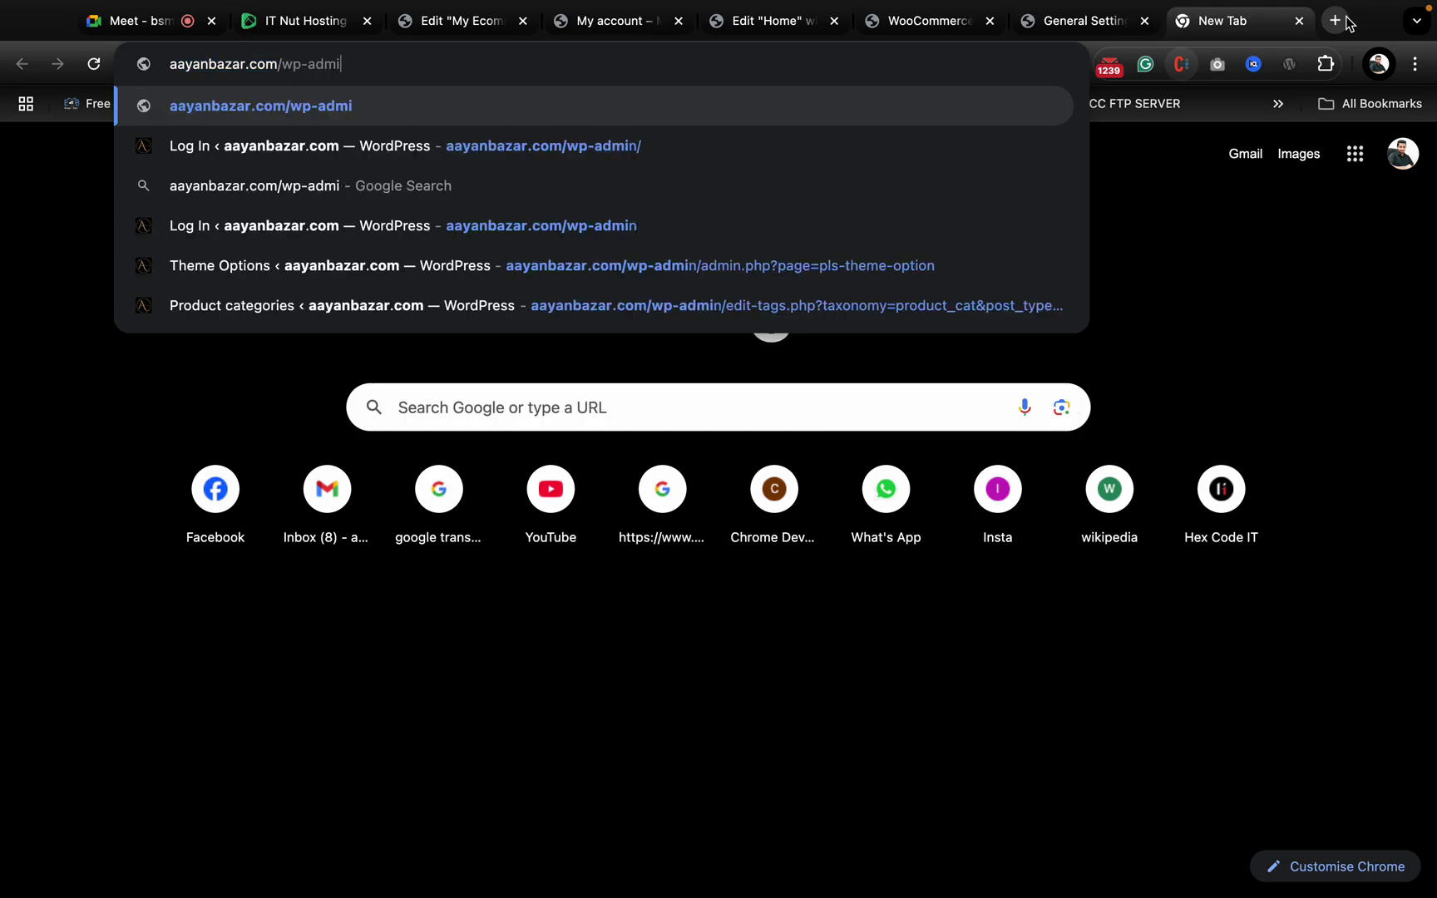
key(Return)
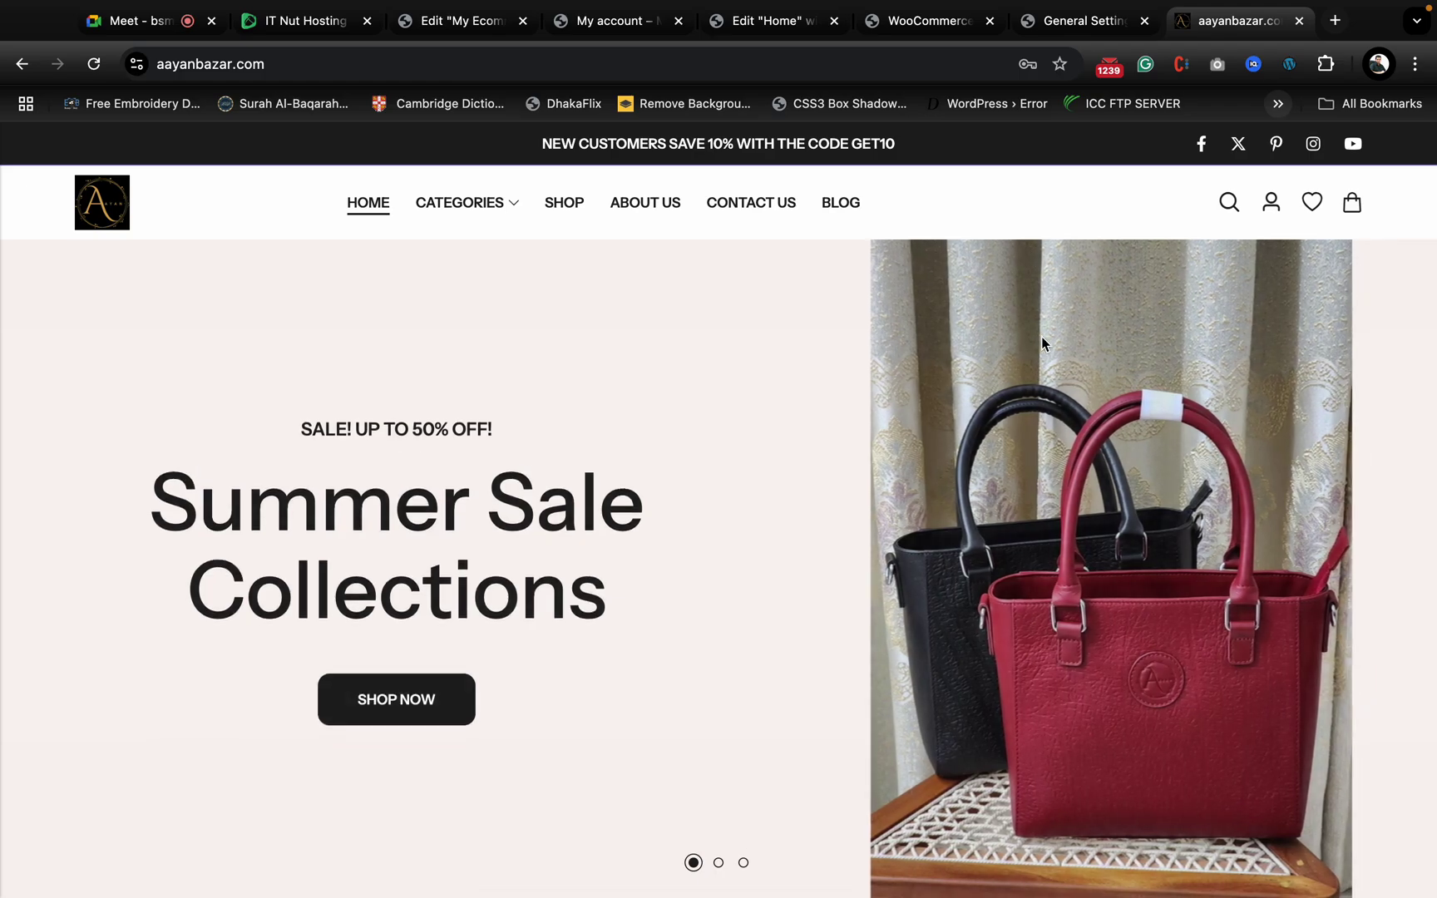
scroll(1019, 725, down, 10)
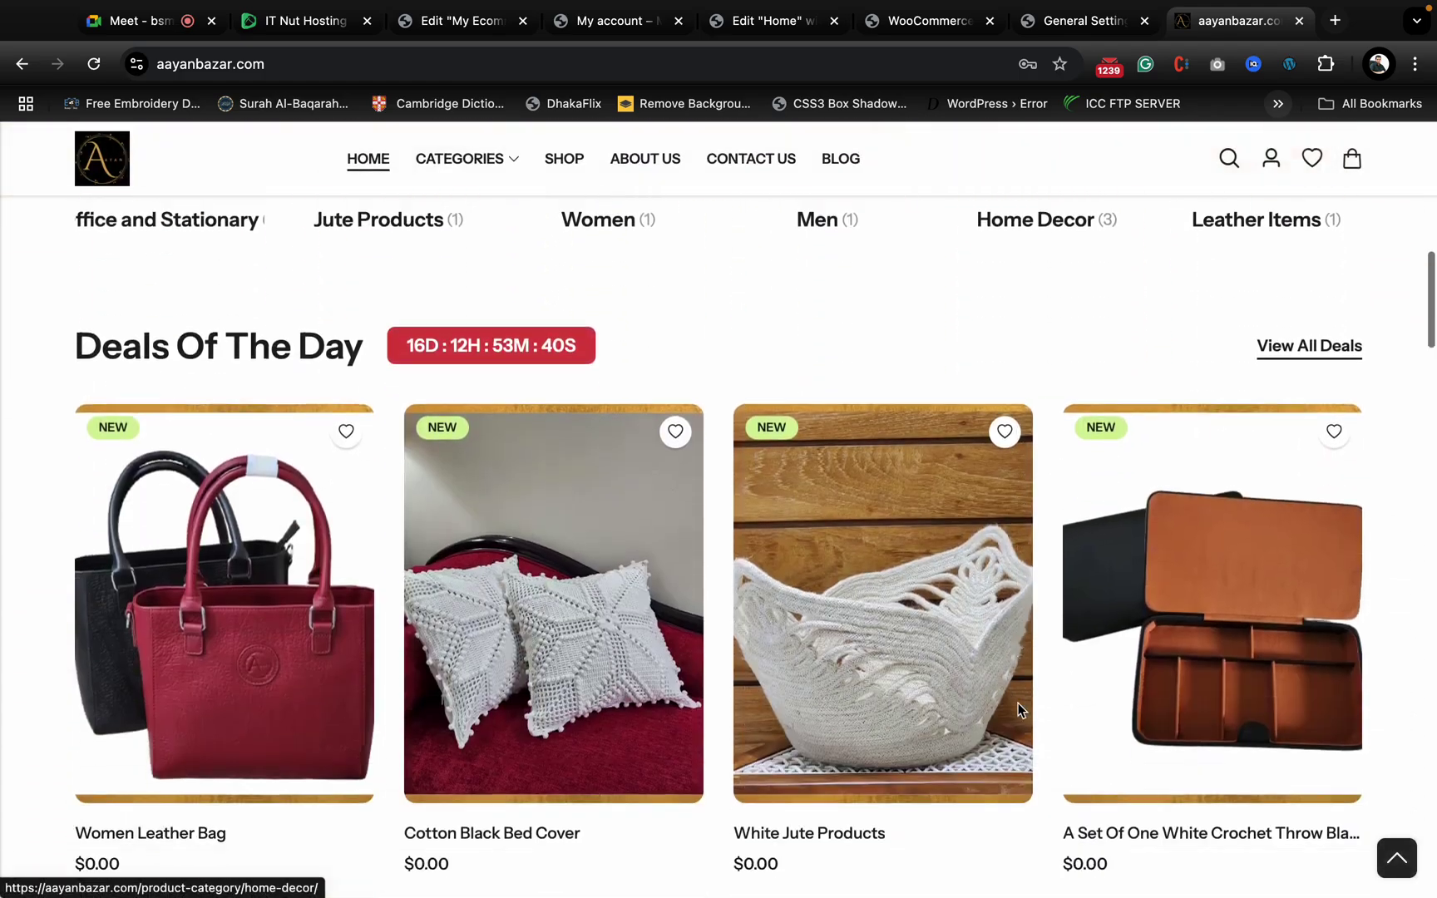
- Dismiss the newsletter popup on the aayanbazar.com home page and examine its product search popup
scroll(1019, 710, up, 10)
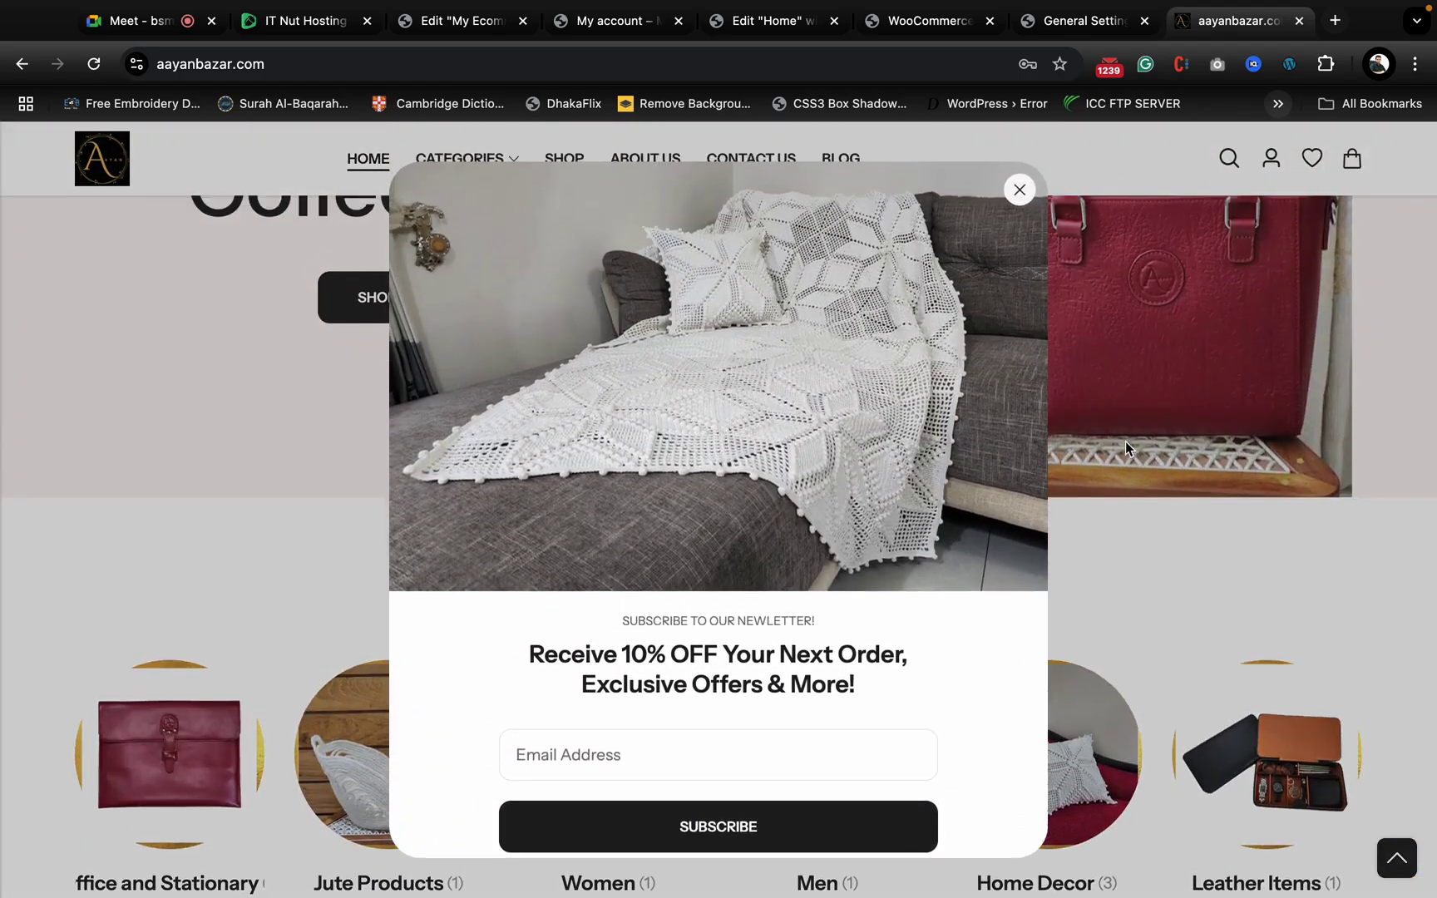
click(1019, 190)
scroll(1010, 565, up, 5)
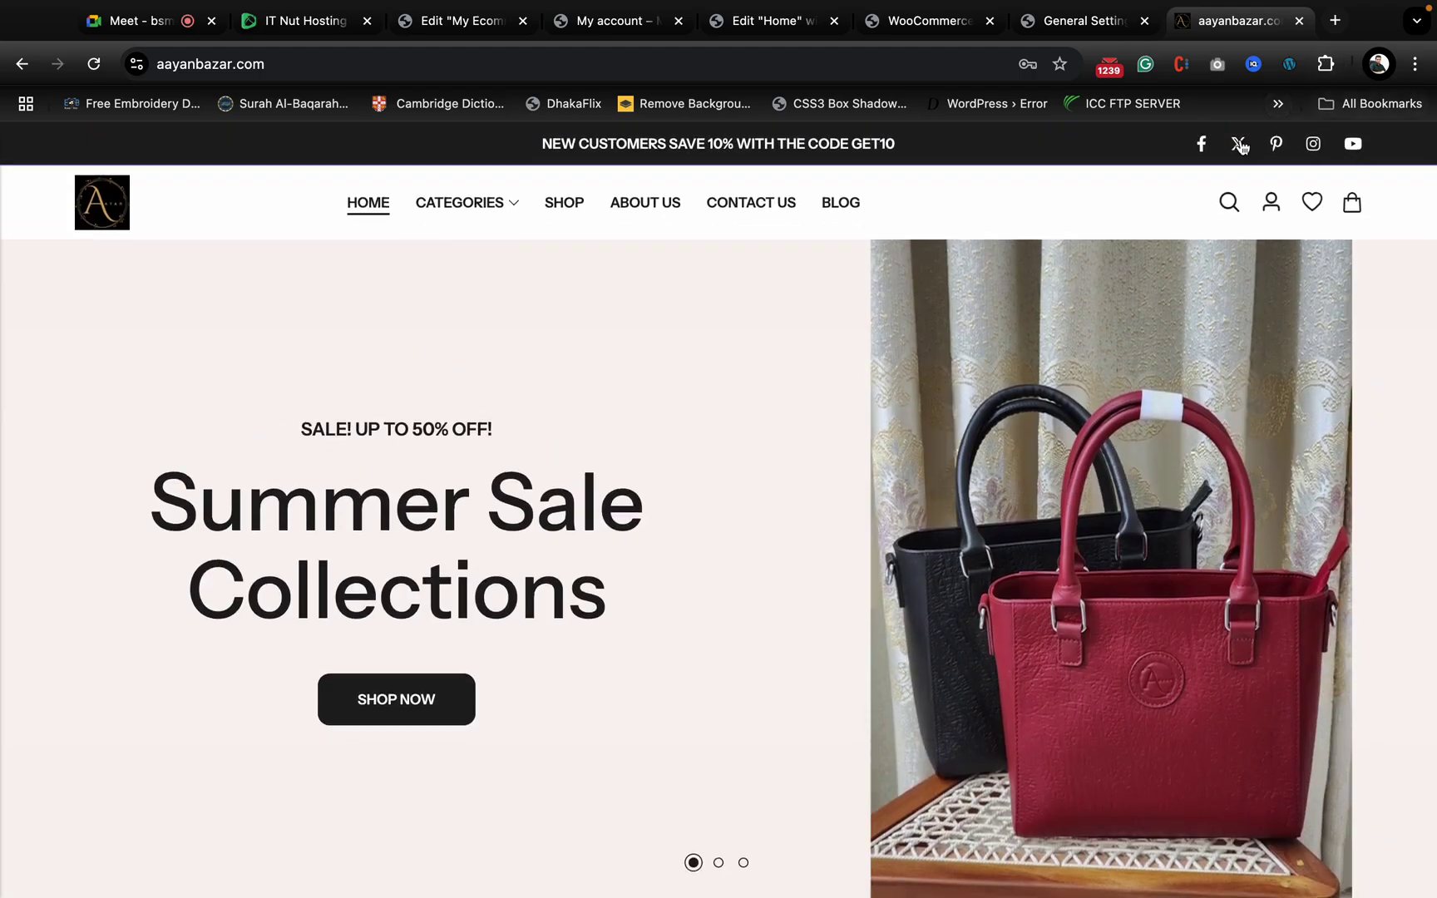
click(1230, 202)
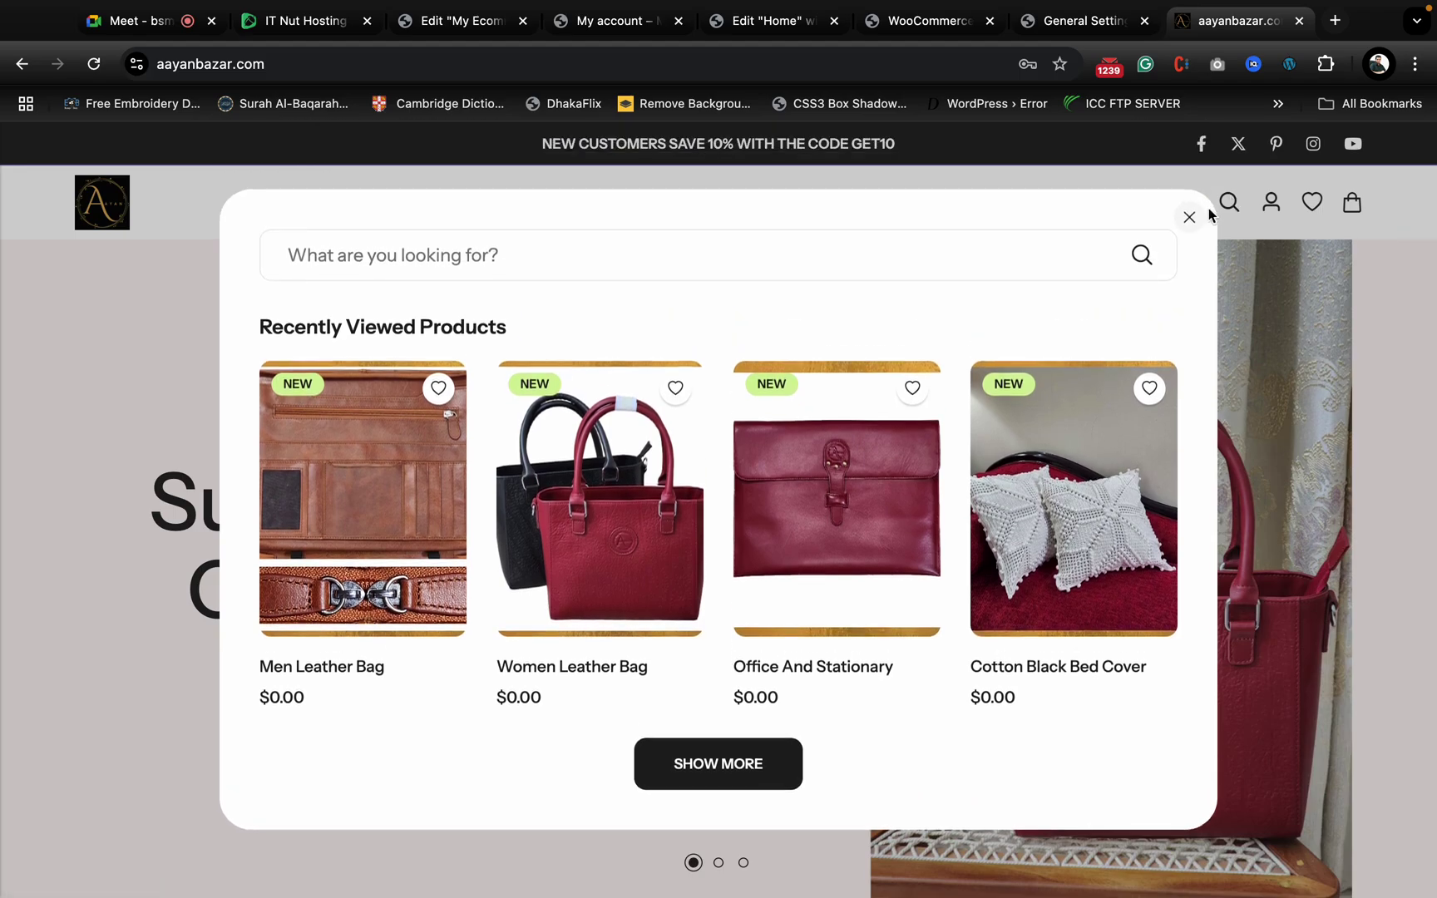
click(1184, 223)
- Examine the reference store's login popup and its shopping cart side panel, closing each one
mouse_move(1284, 221)
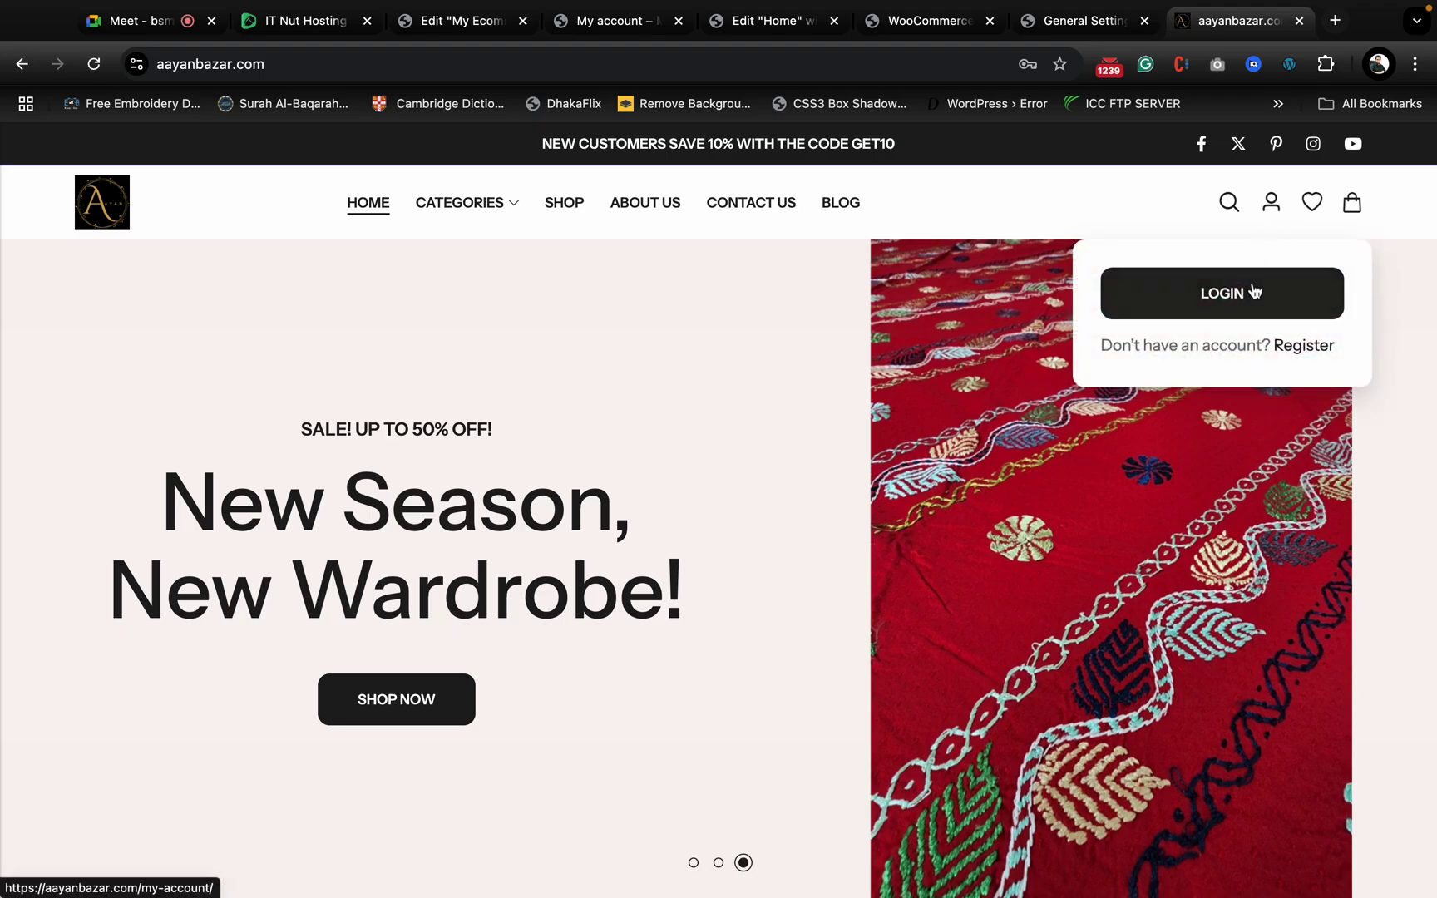
click(1247, 306)
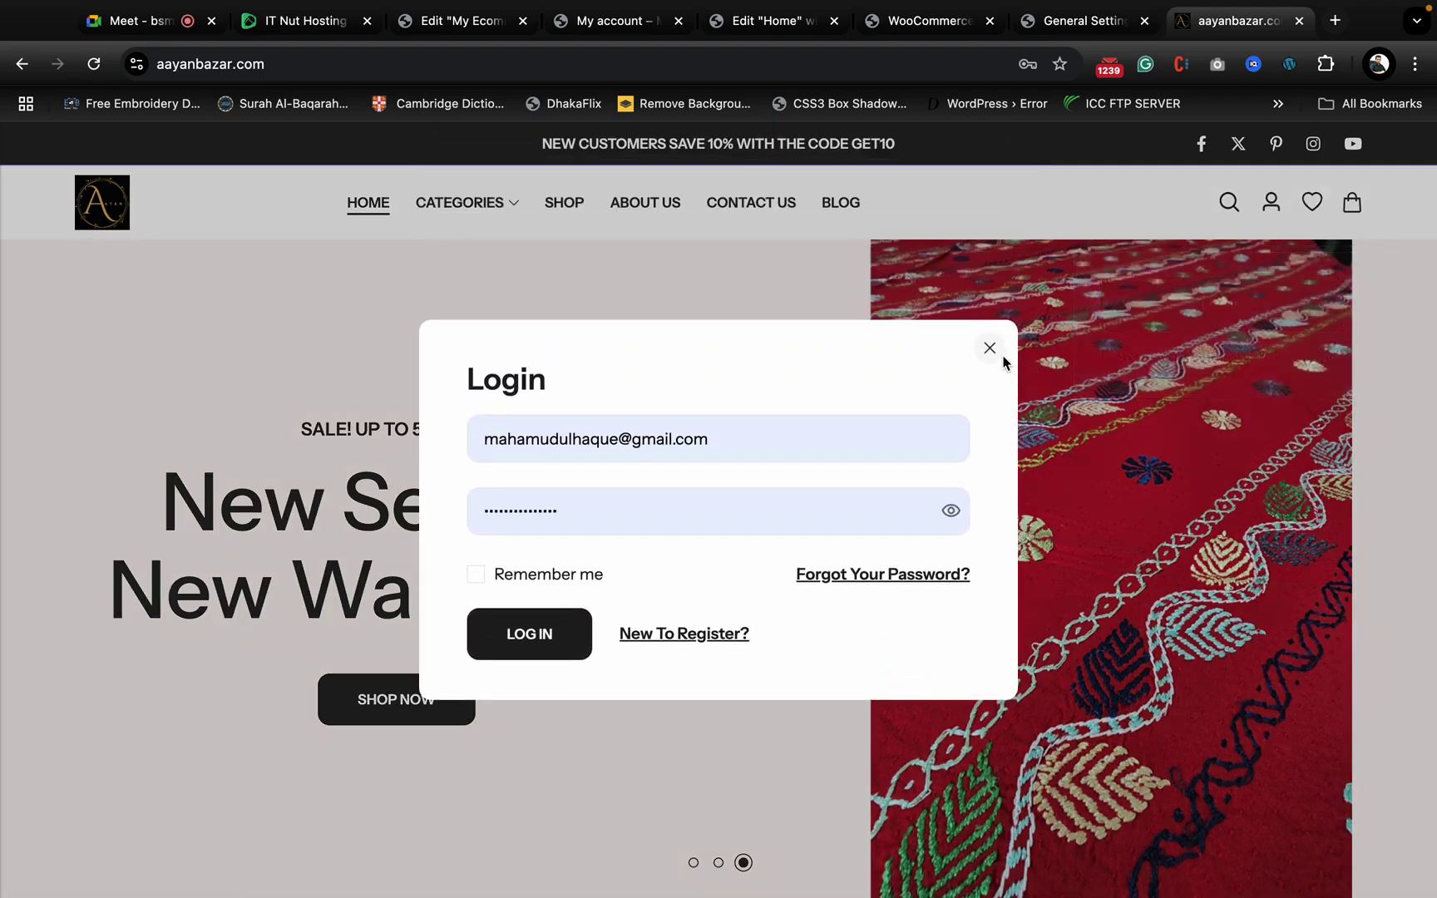
click(997, 353)
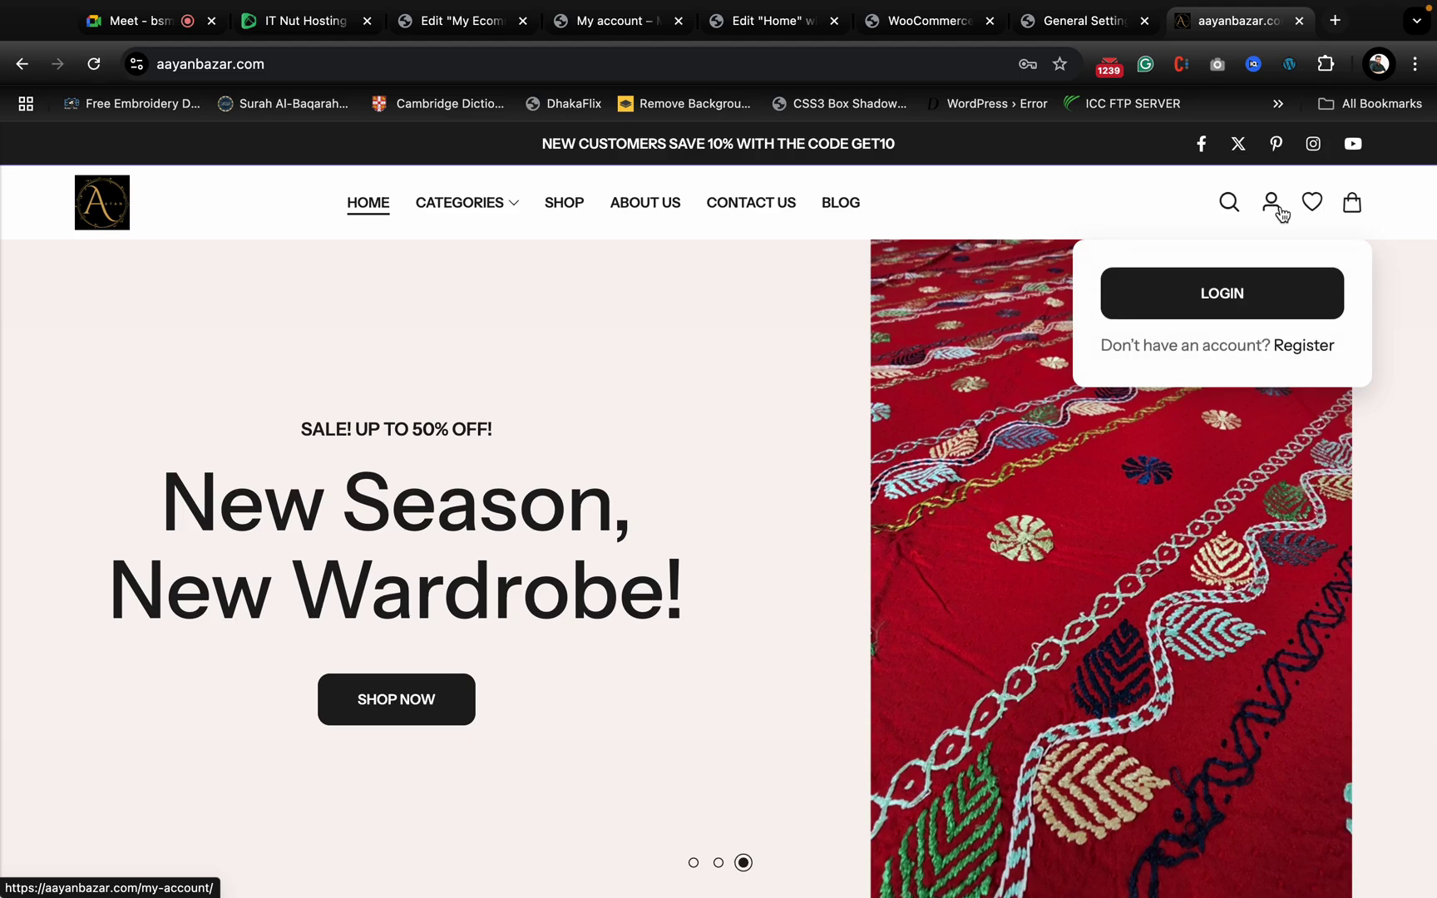
click(1351, 205)
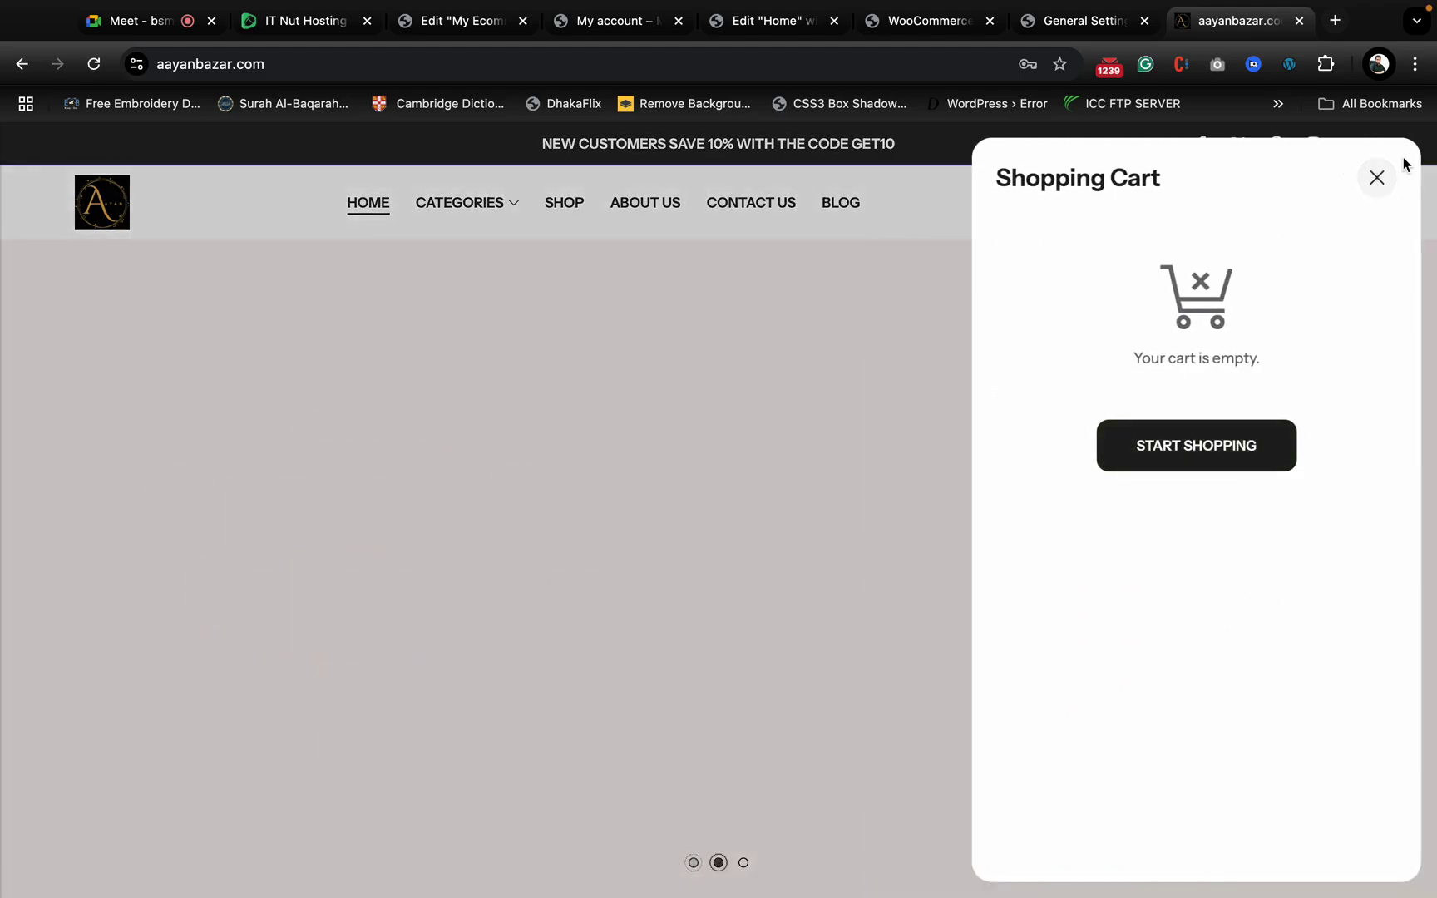
click(1379, 180)
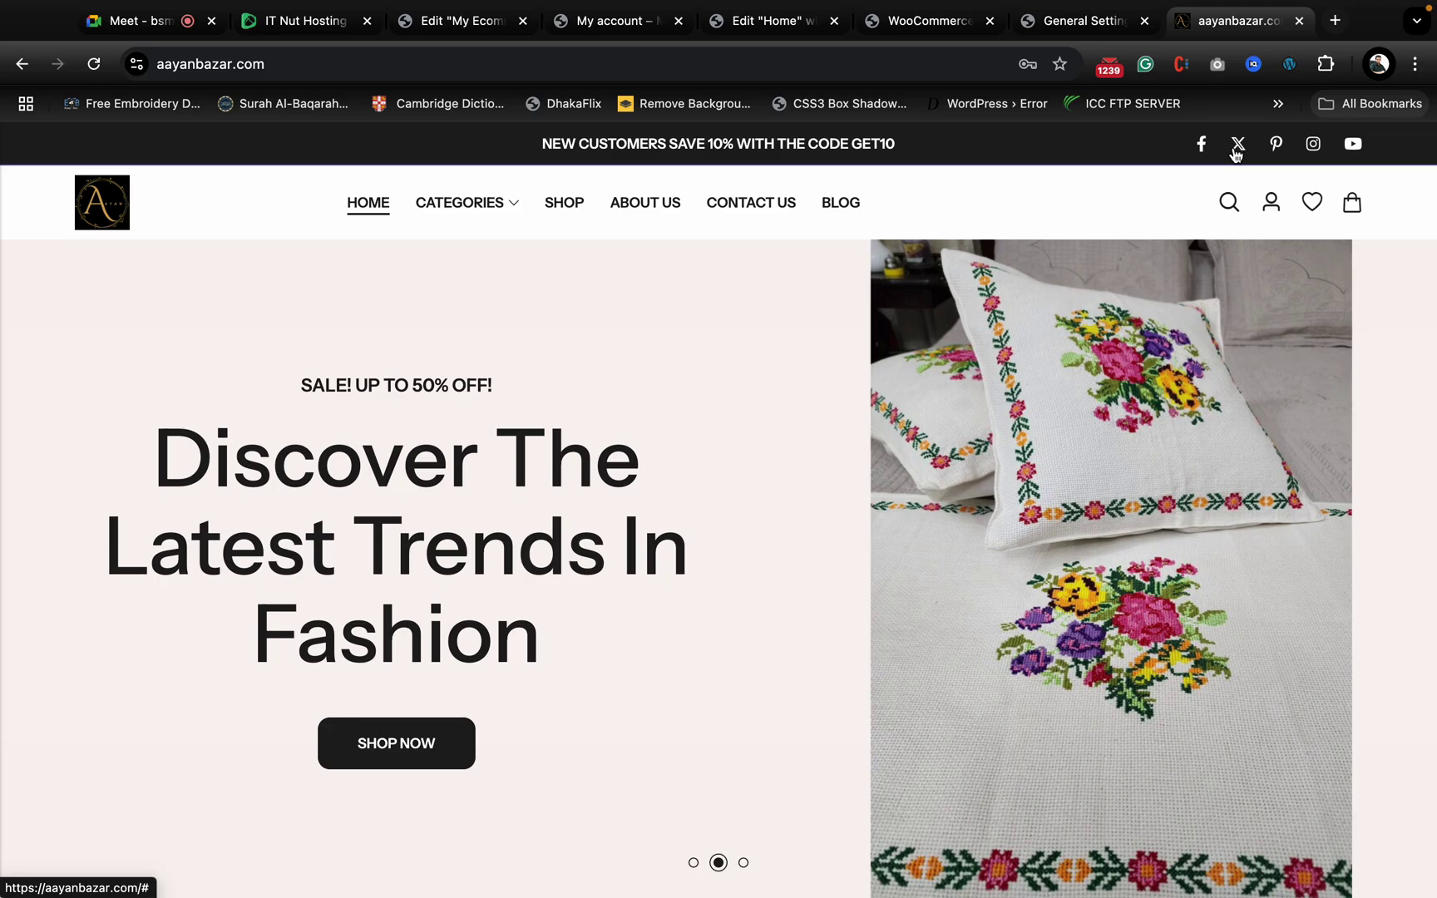
- Search the WordPress plugin directory for "caddy" and install Caddy – Smart Side Cart for WooCommerce
click(779, 45)
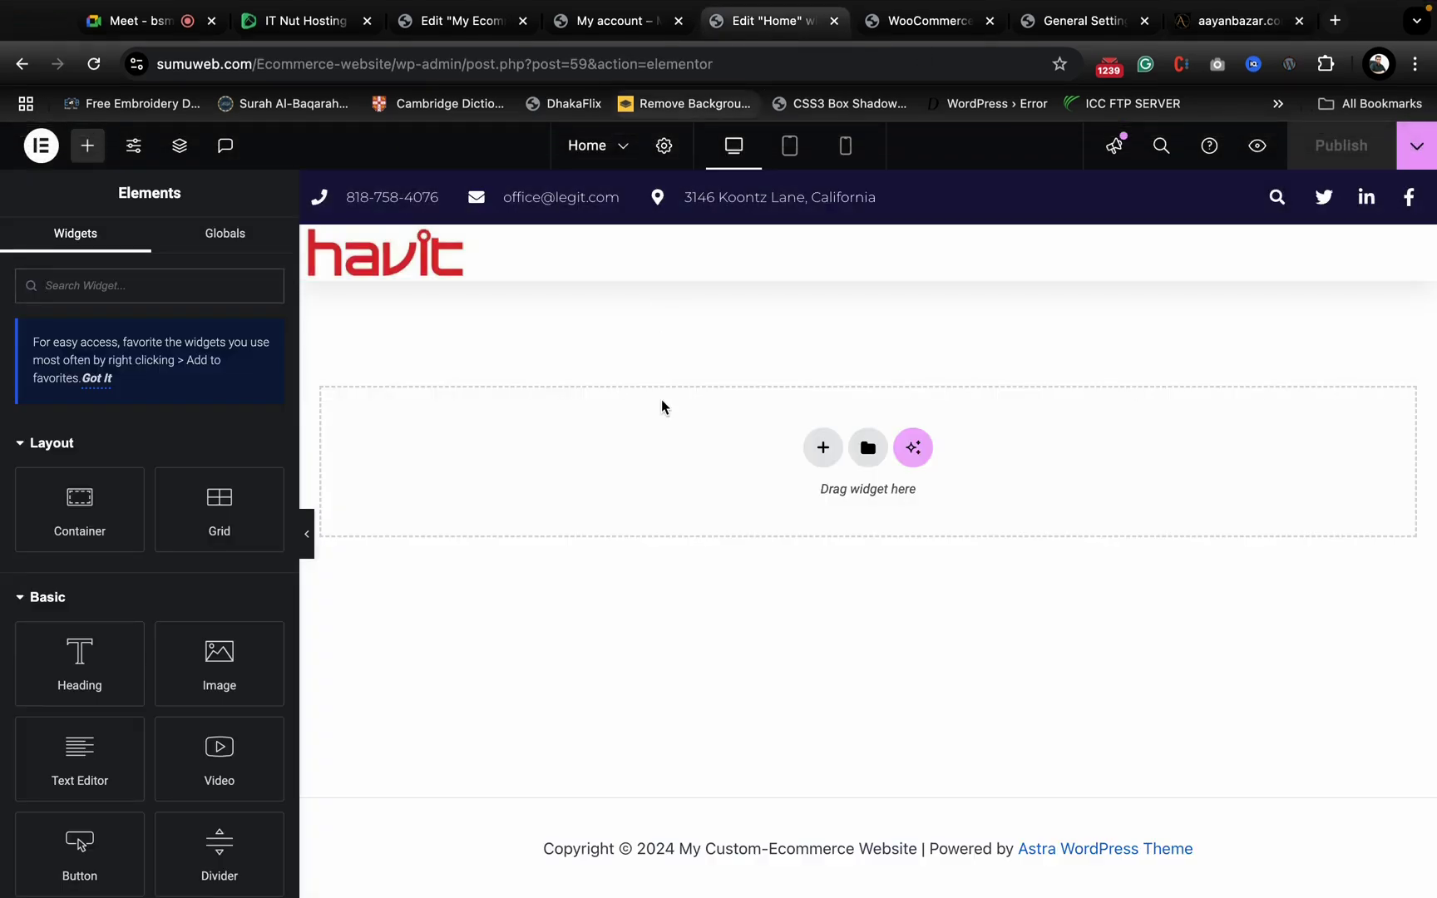
click(934, 30)
scroll(33, 706, down, 7)
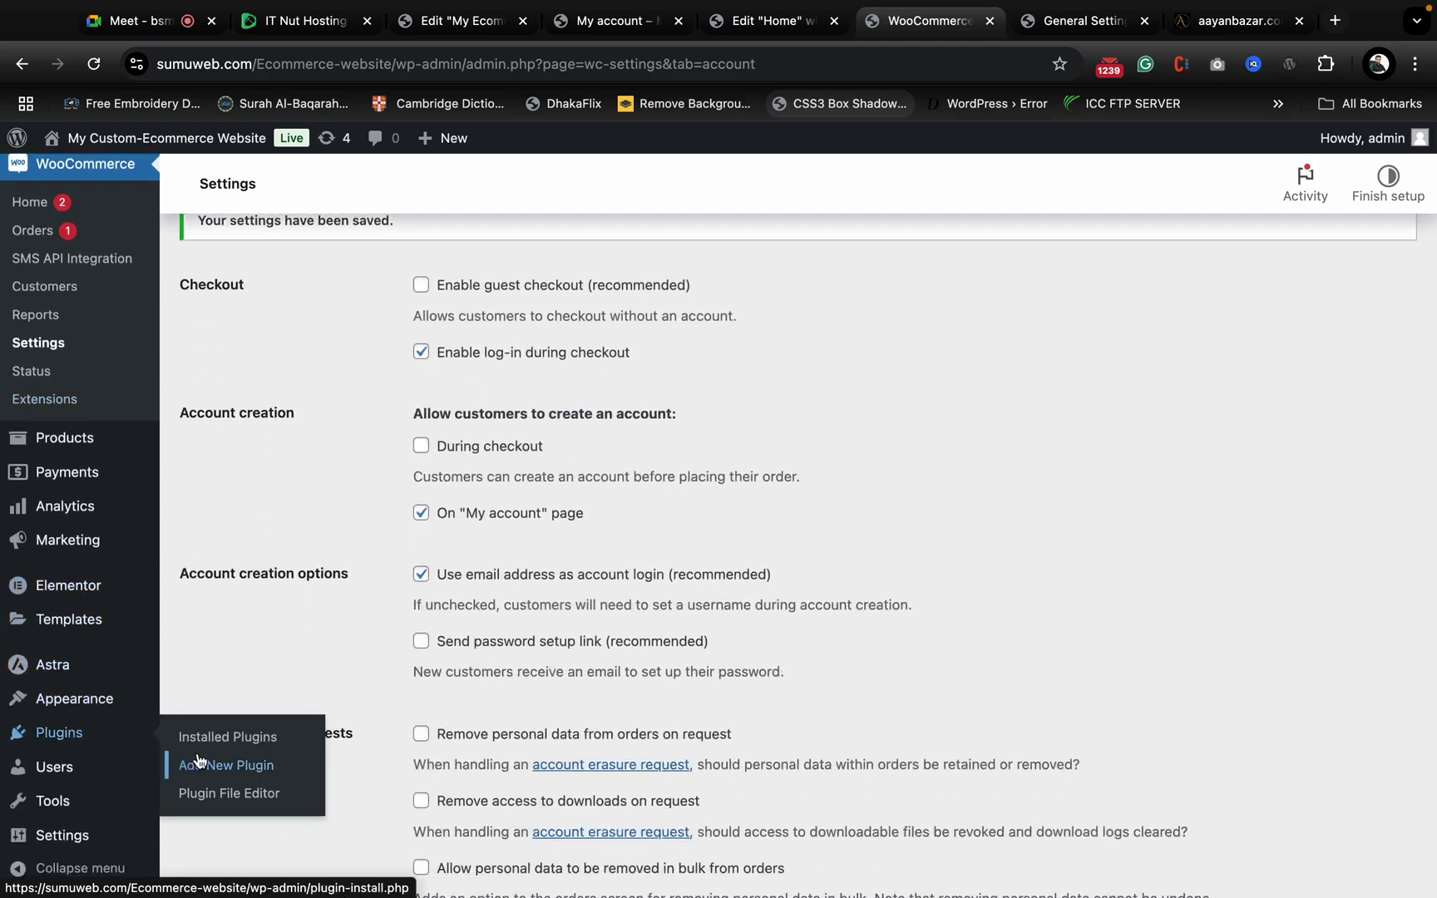
click(197, 764)
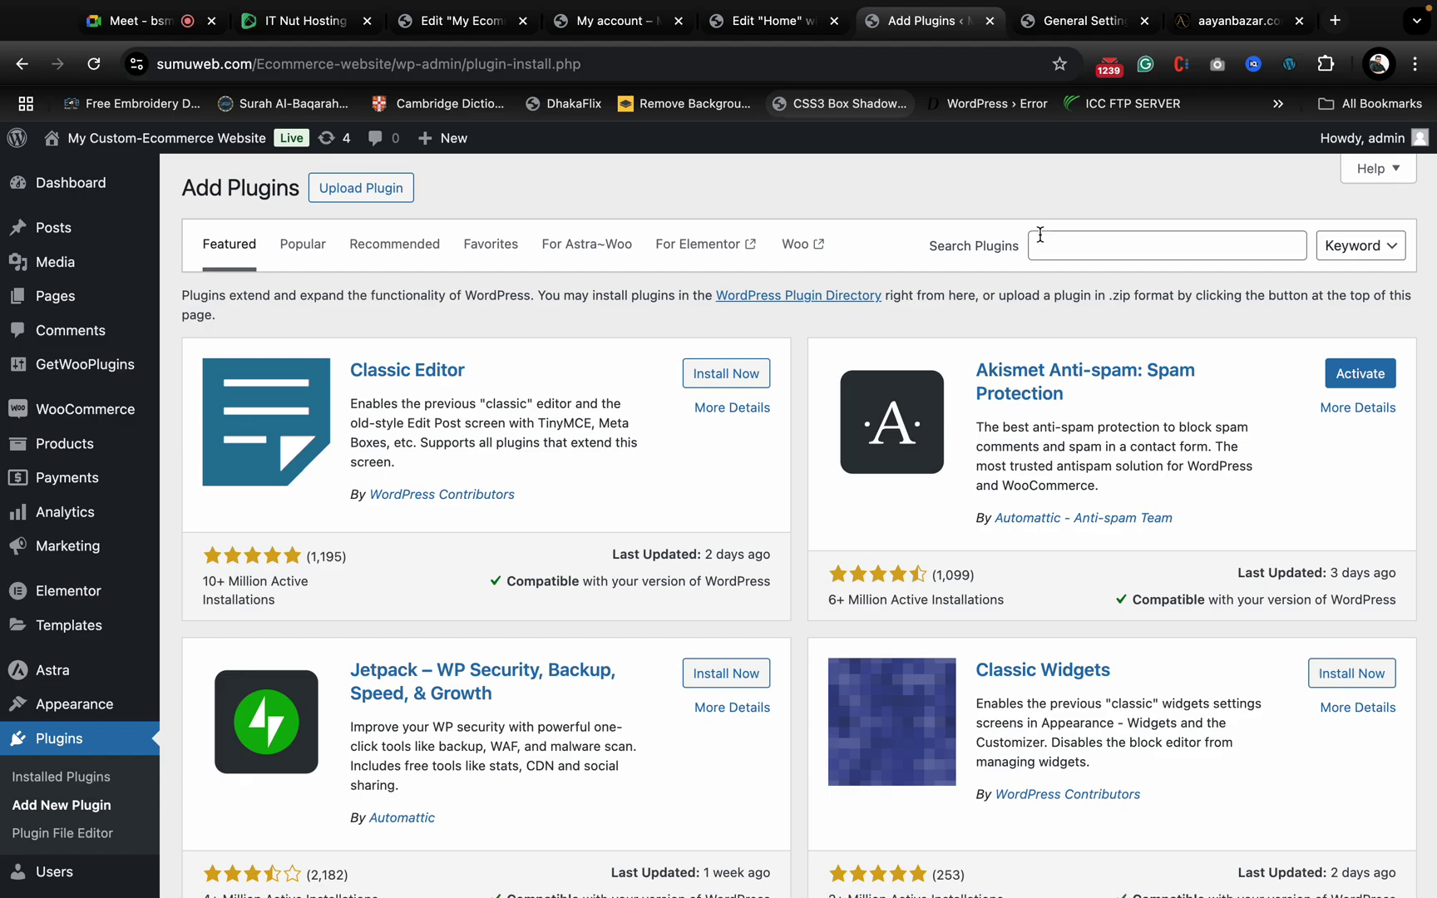
click(1040, 241)
text(caddy)
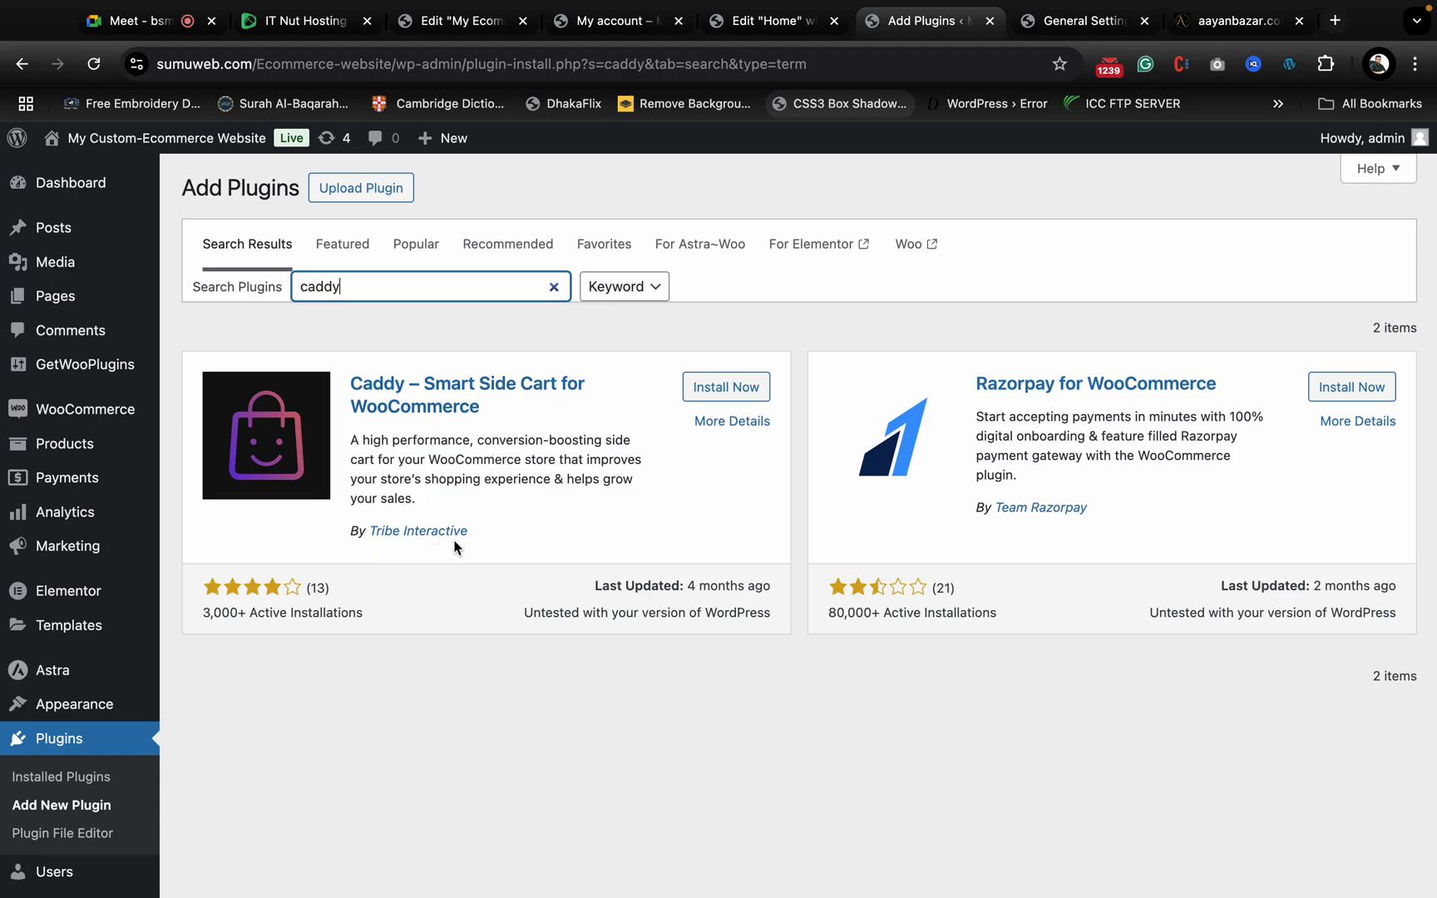
click(726, 384)
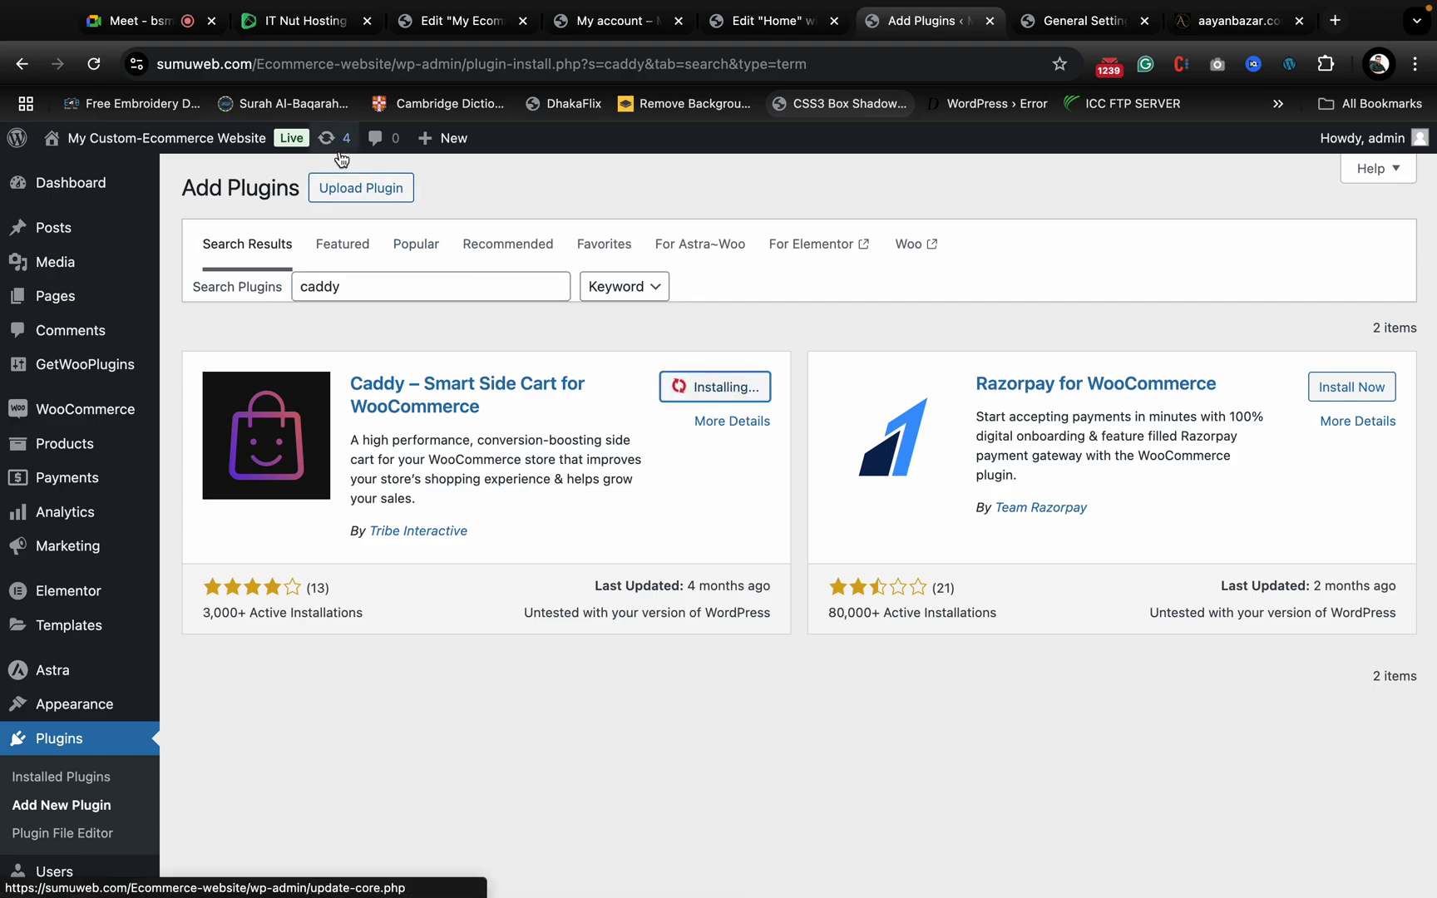
- Close the IT Nut Hosting browser tab
click(141, 20)
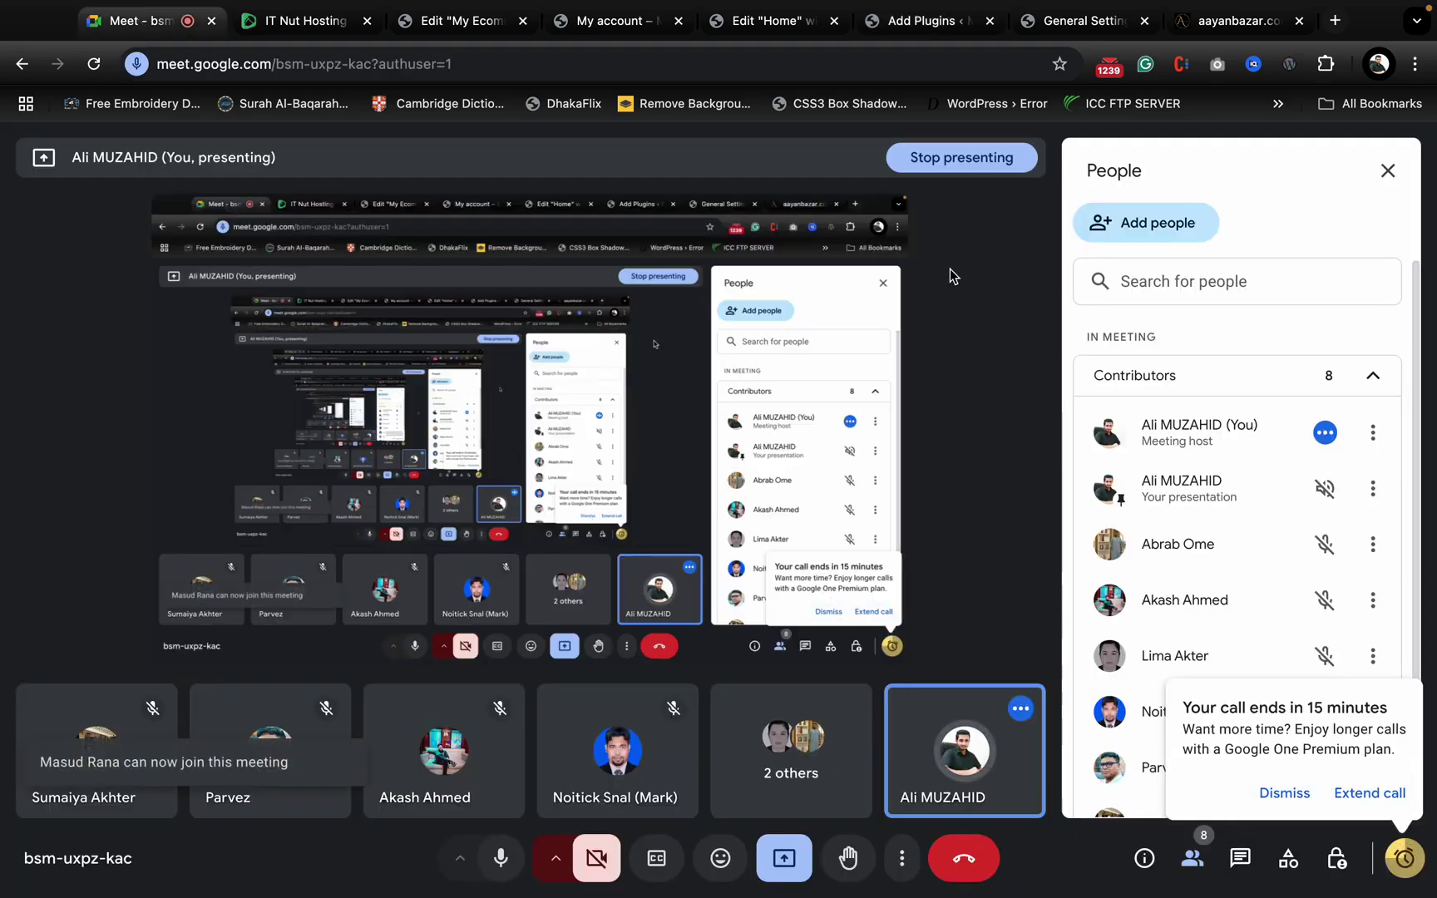
key(ctrl+Left)
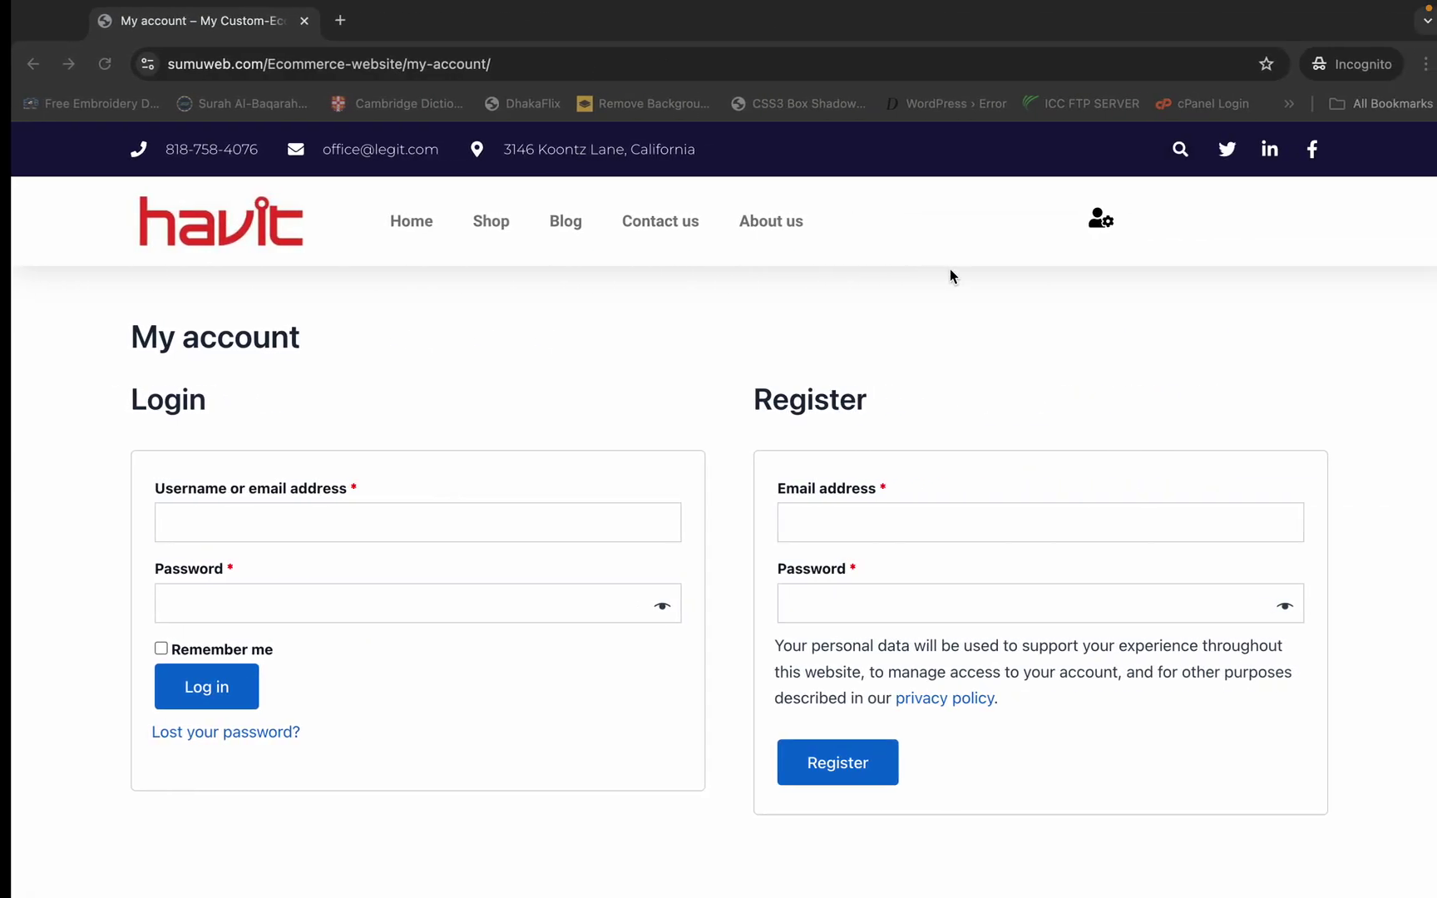
key(ctrl+Right)
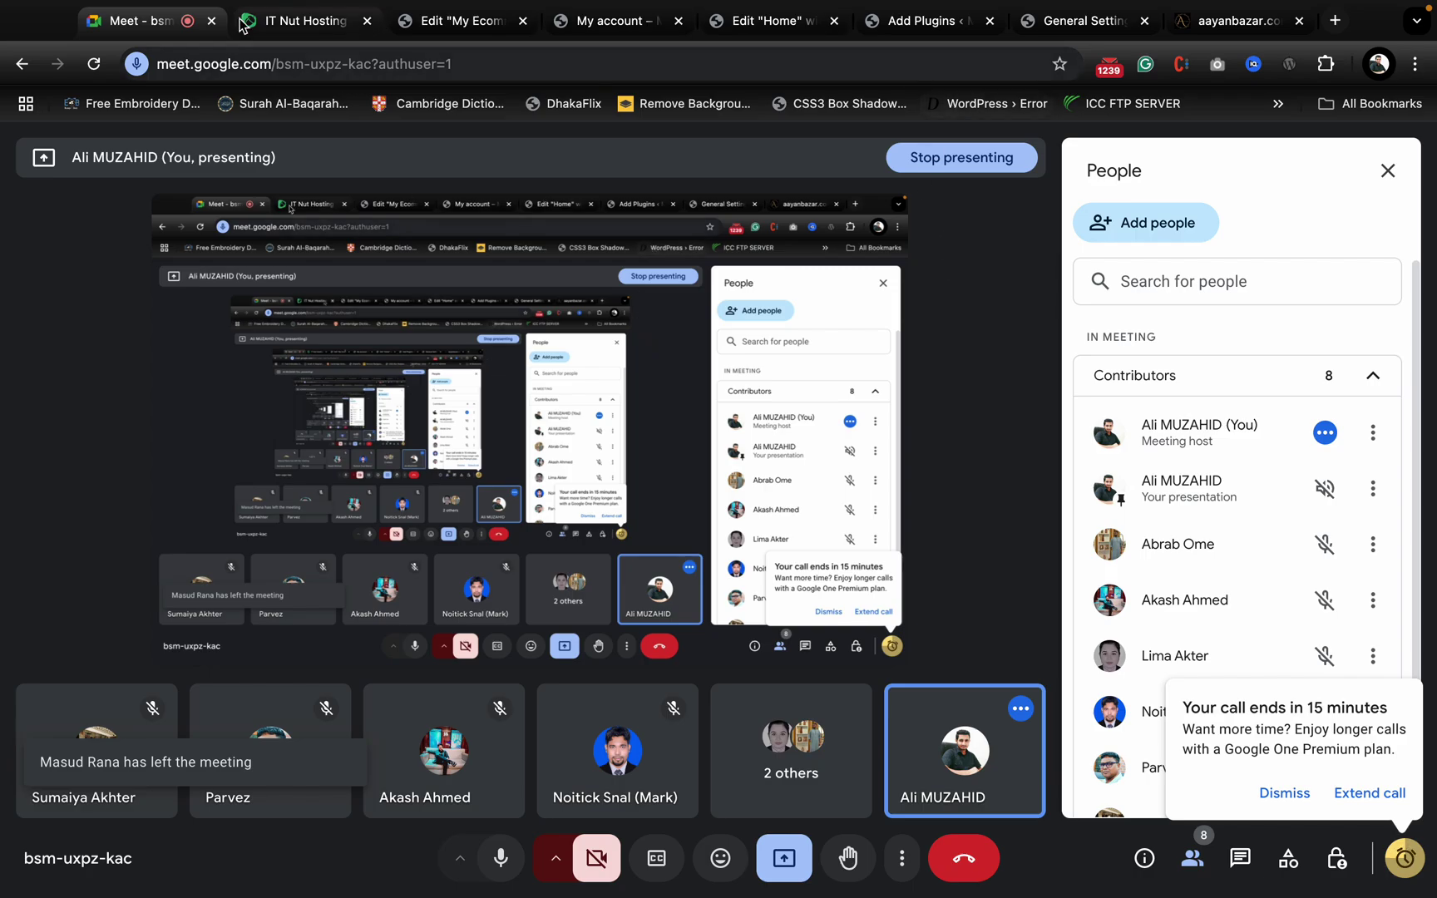
click(341, 23)
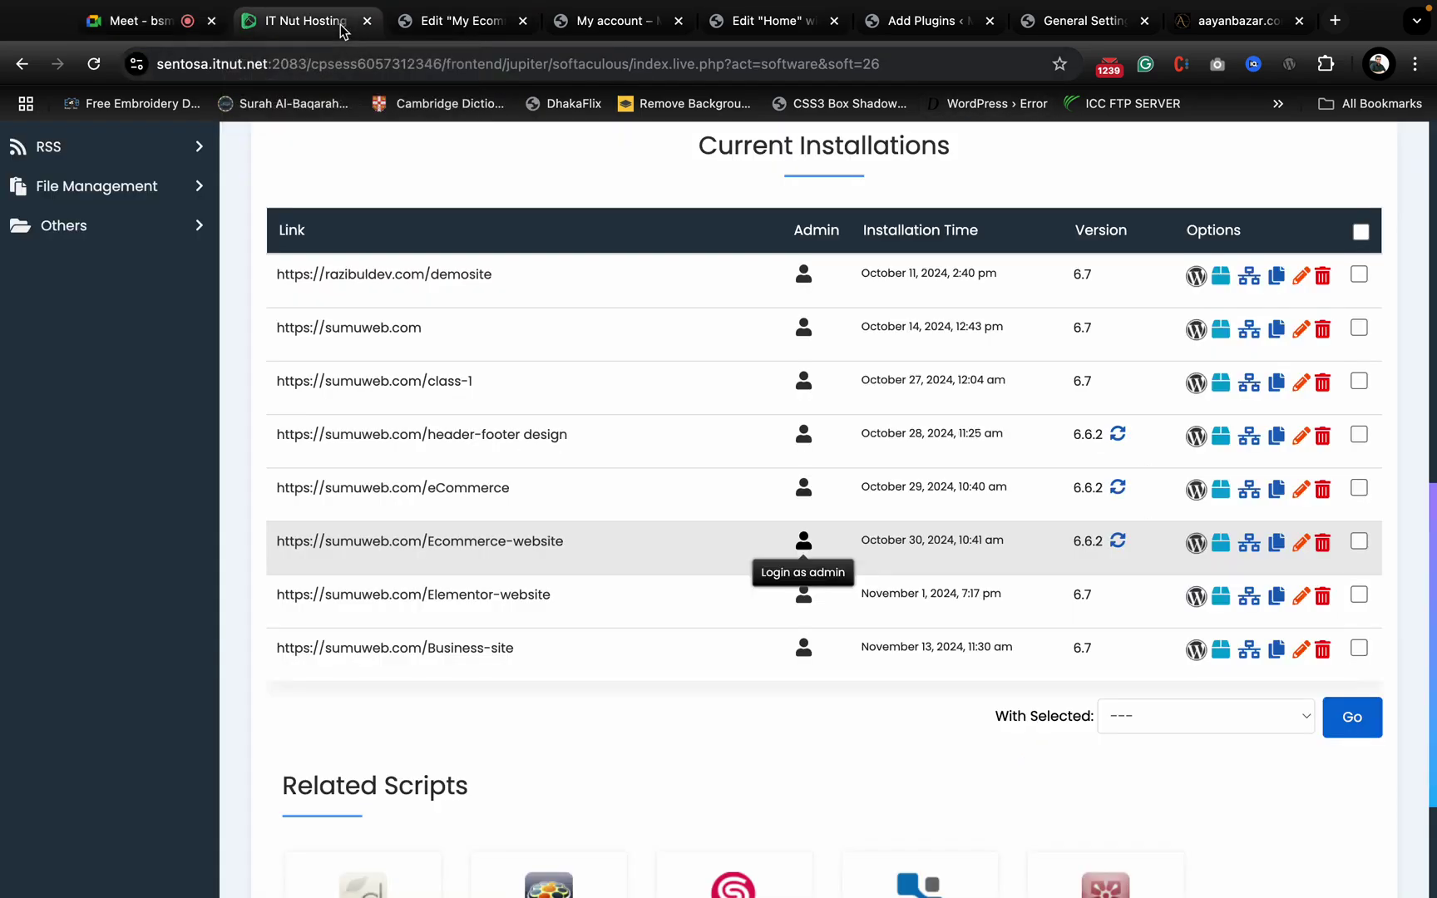
click(365, 22)
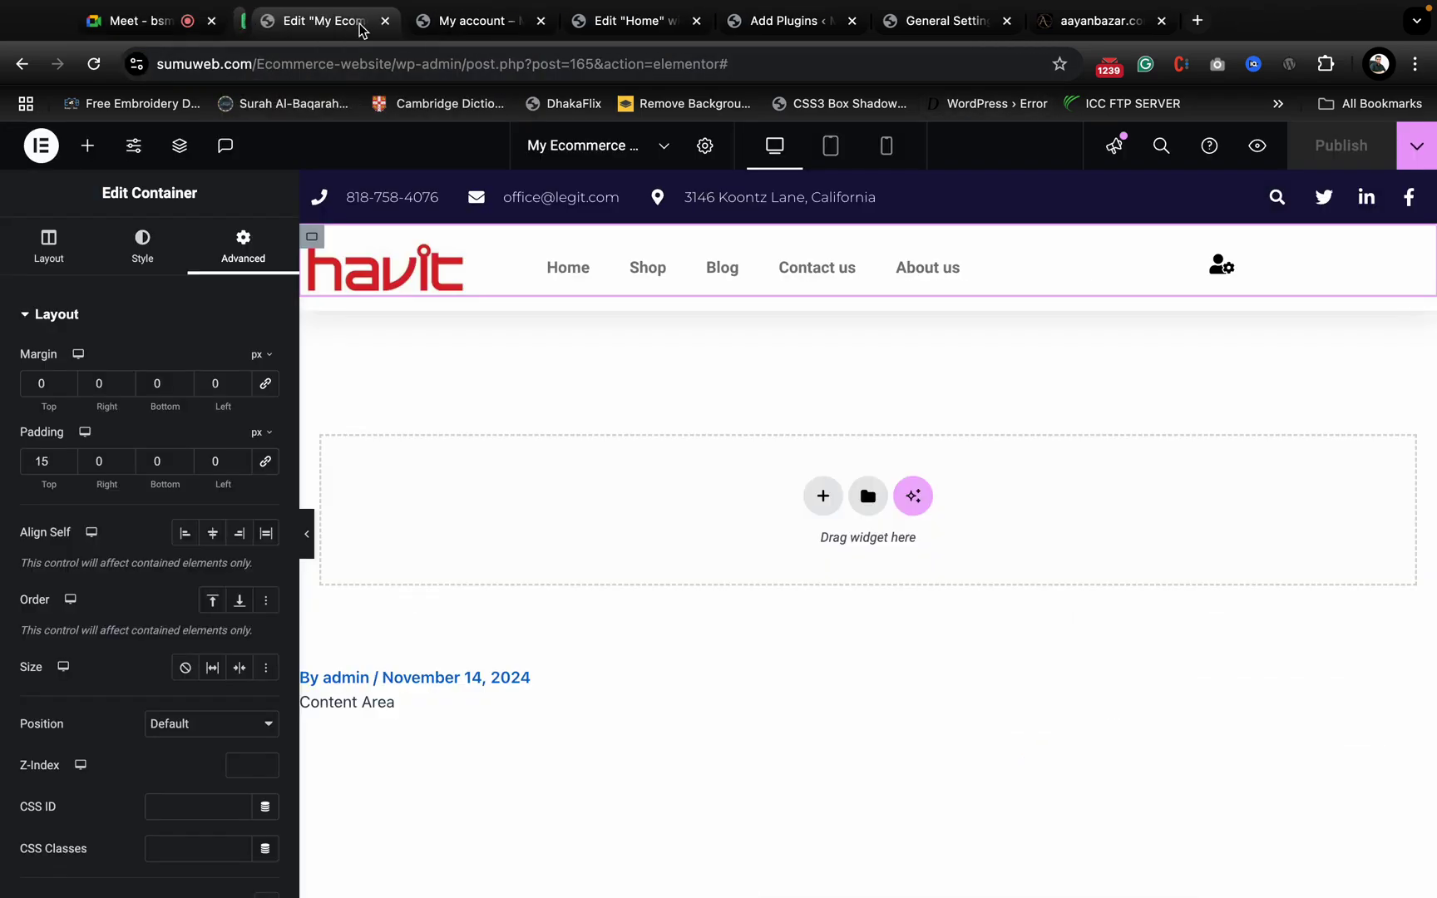
- Pin the Google Meet tab and return to the Elementor editor of the ecommerce header
click(147, 32)
right_click(145, 33)
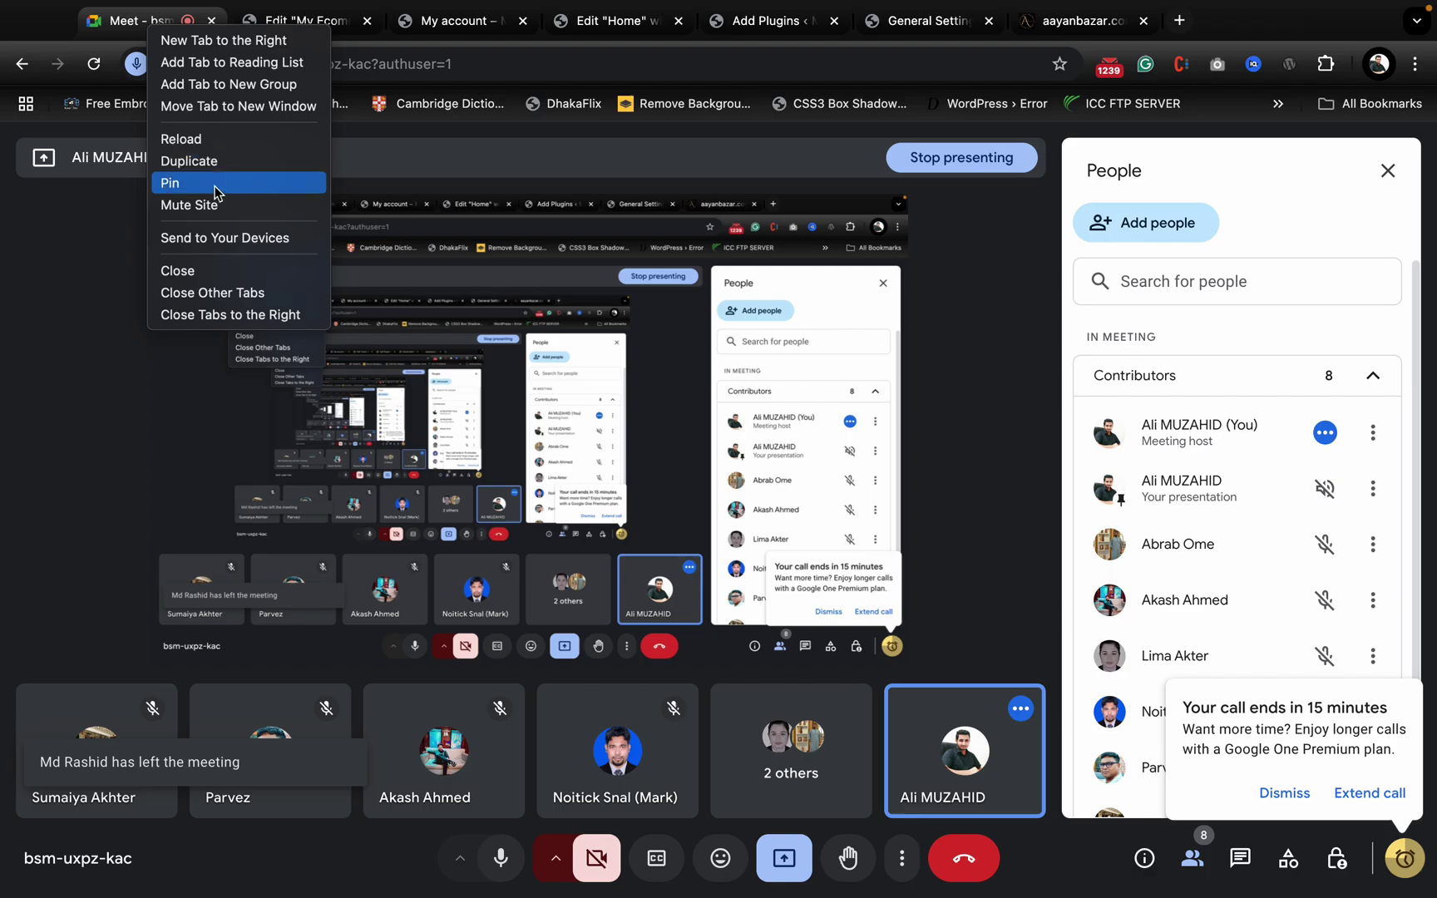
click(218, 187)
click(220, 23)
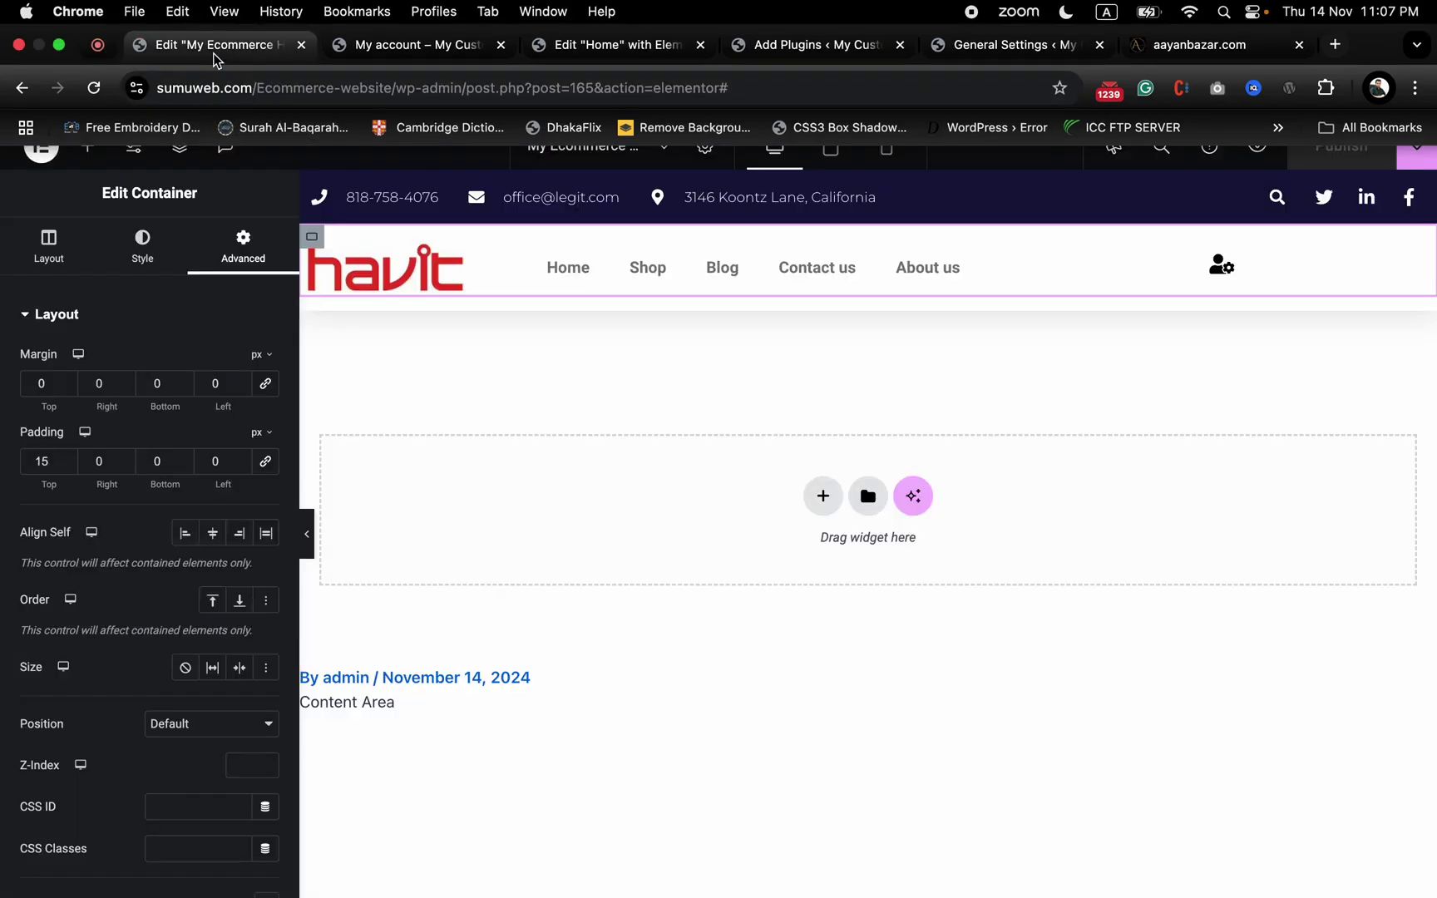
- Move the My account tab between the General Settings and aayanbazar.com tabs
click(376, 22)
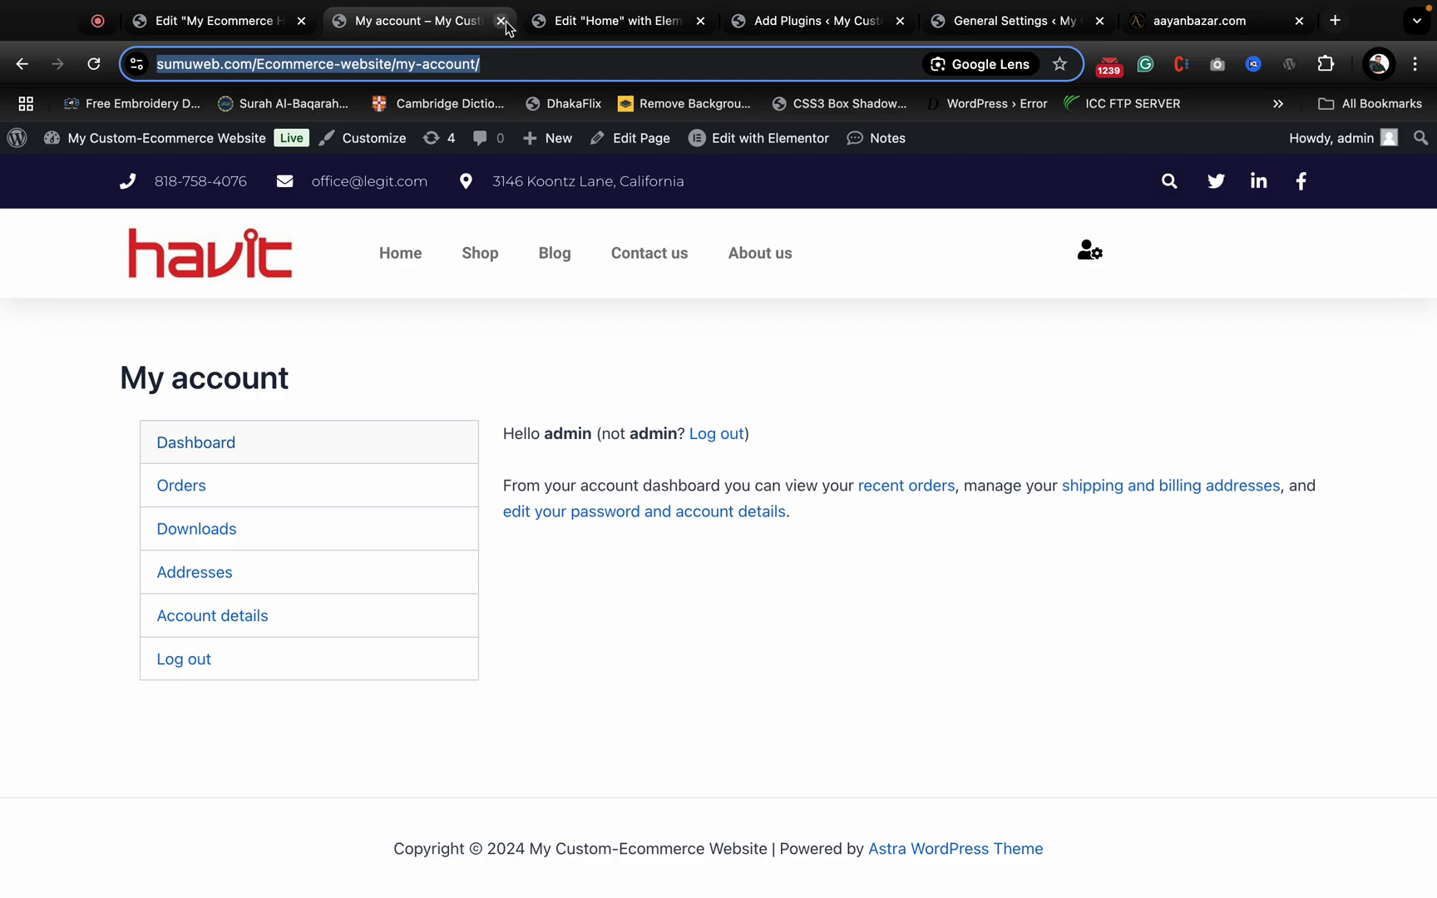
drag(422, 29, 806, 21)
drag(812, 21, 988, 37)
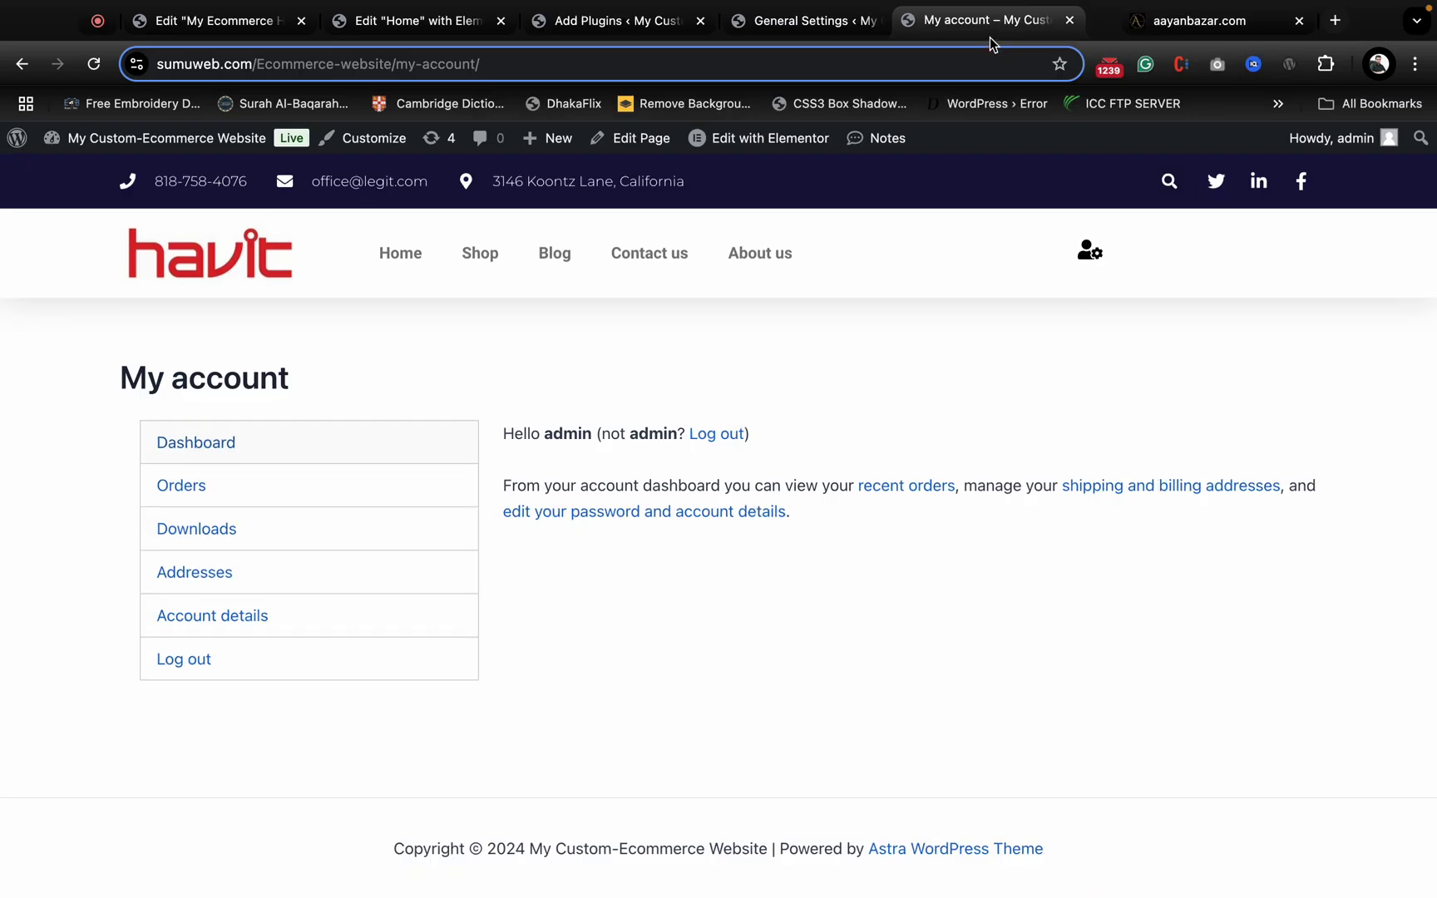
- Check the membership option in General Settings and activate the installed Caddy – Smart Side Cart plugin
click(828, 30)
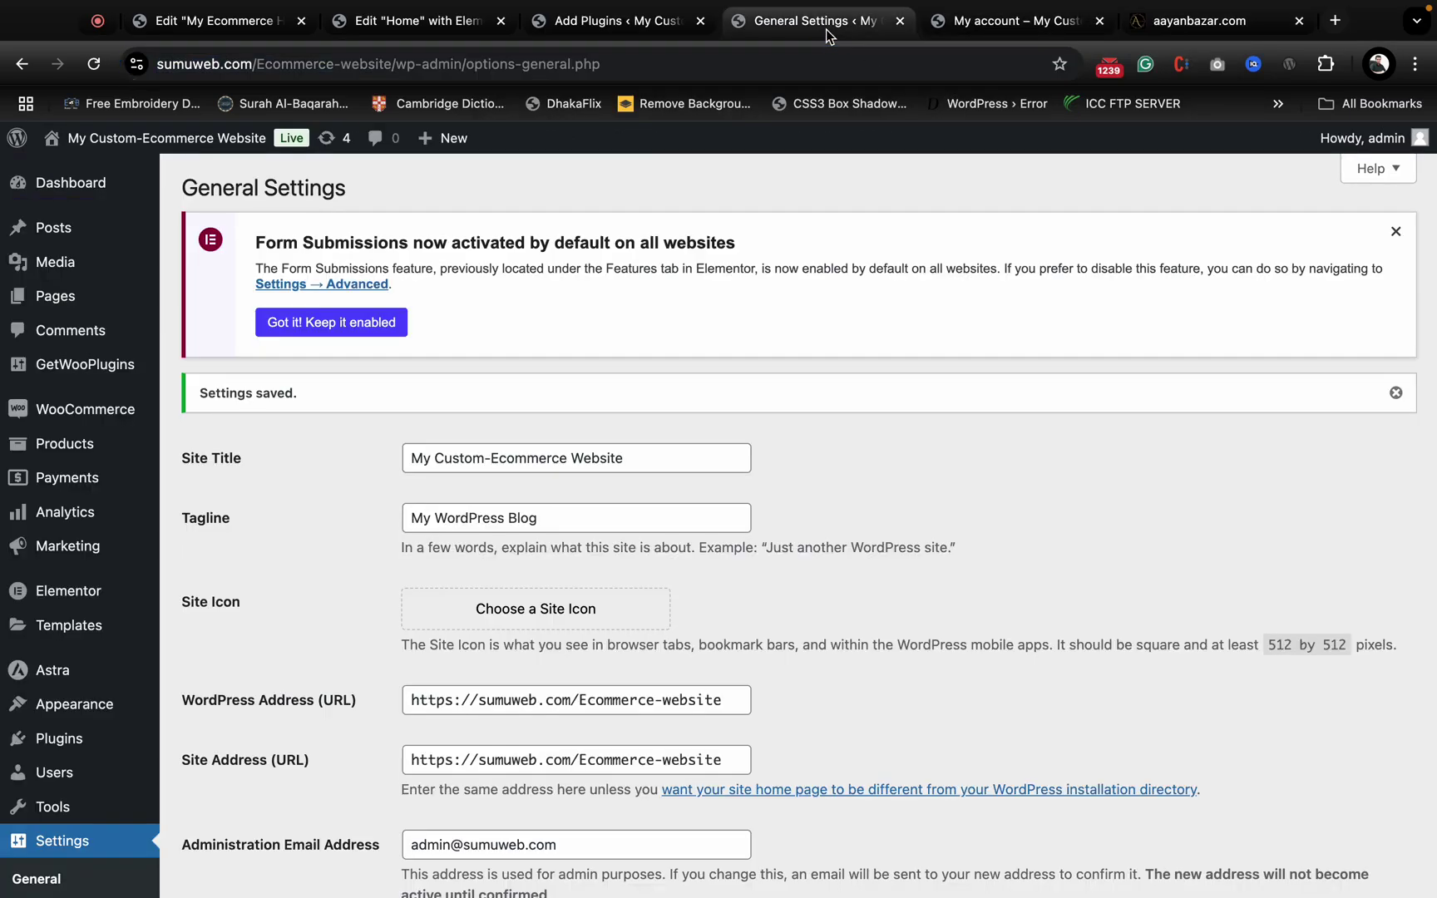
scroll(362, 642, down, 5)
scroll(362, 641, down, 2)
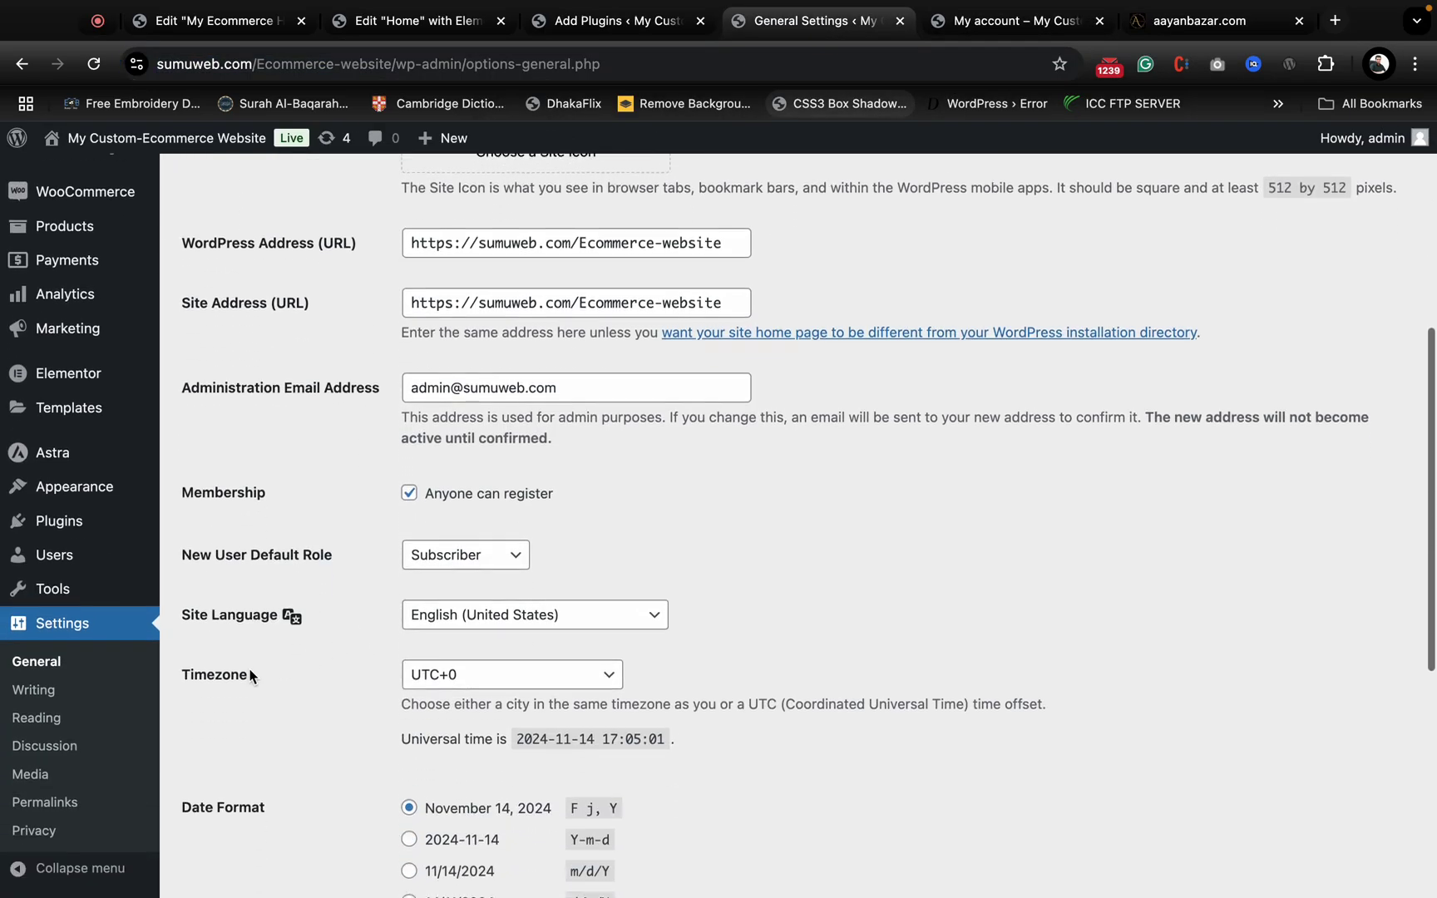
click(621, 26)
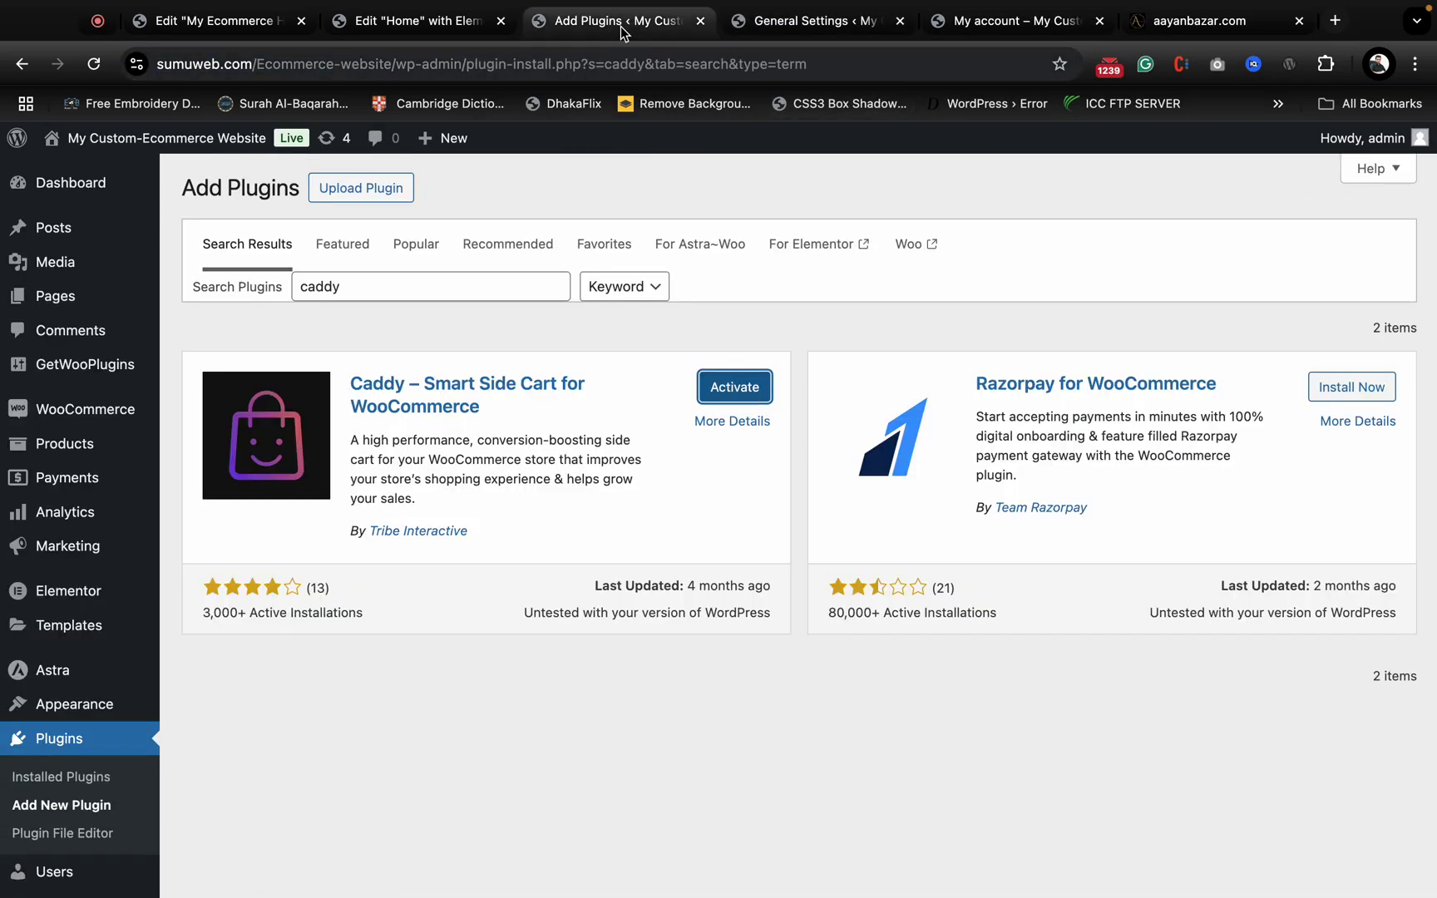
click(721, 400)
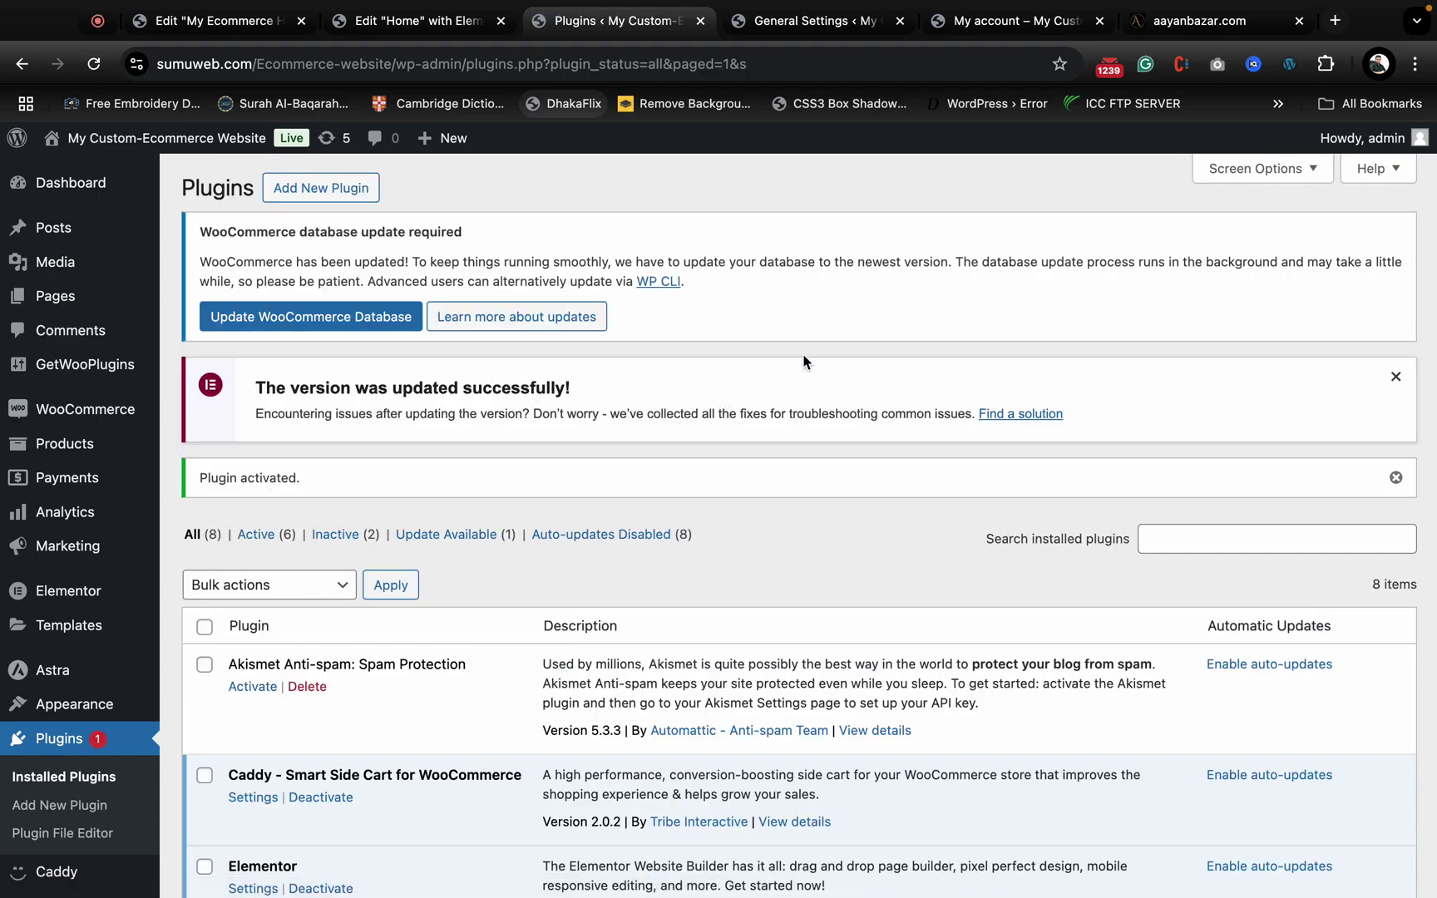
- Close the aayanbazar.com tab, keeping the site's My account page open
mouse_move(806, 10)
click(804, 57)
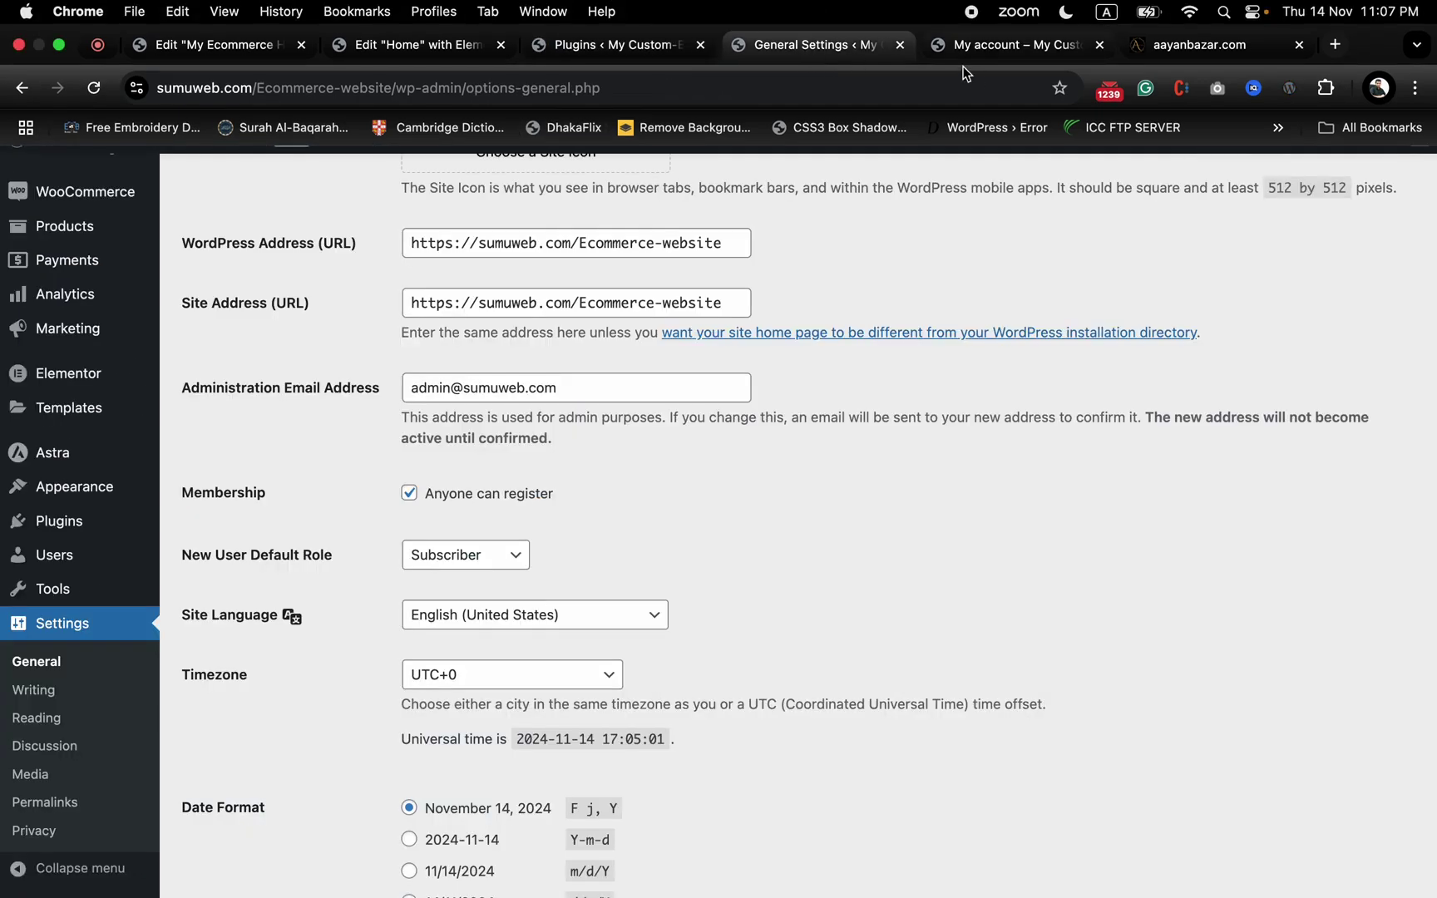
click(1010, 44)
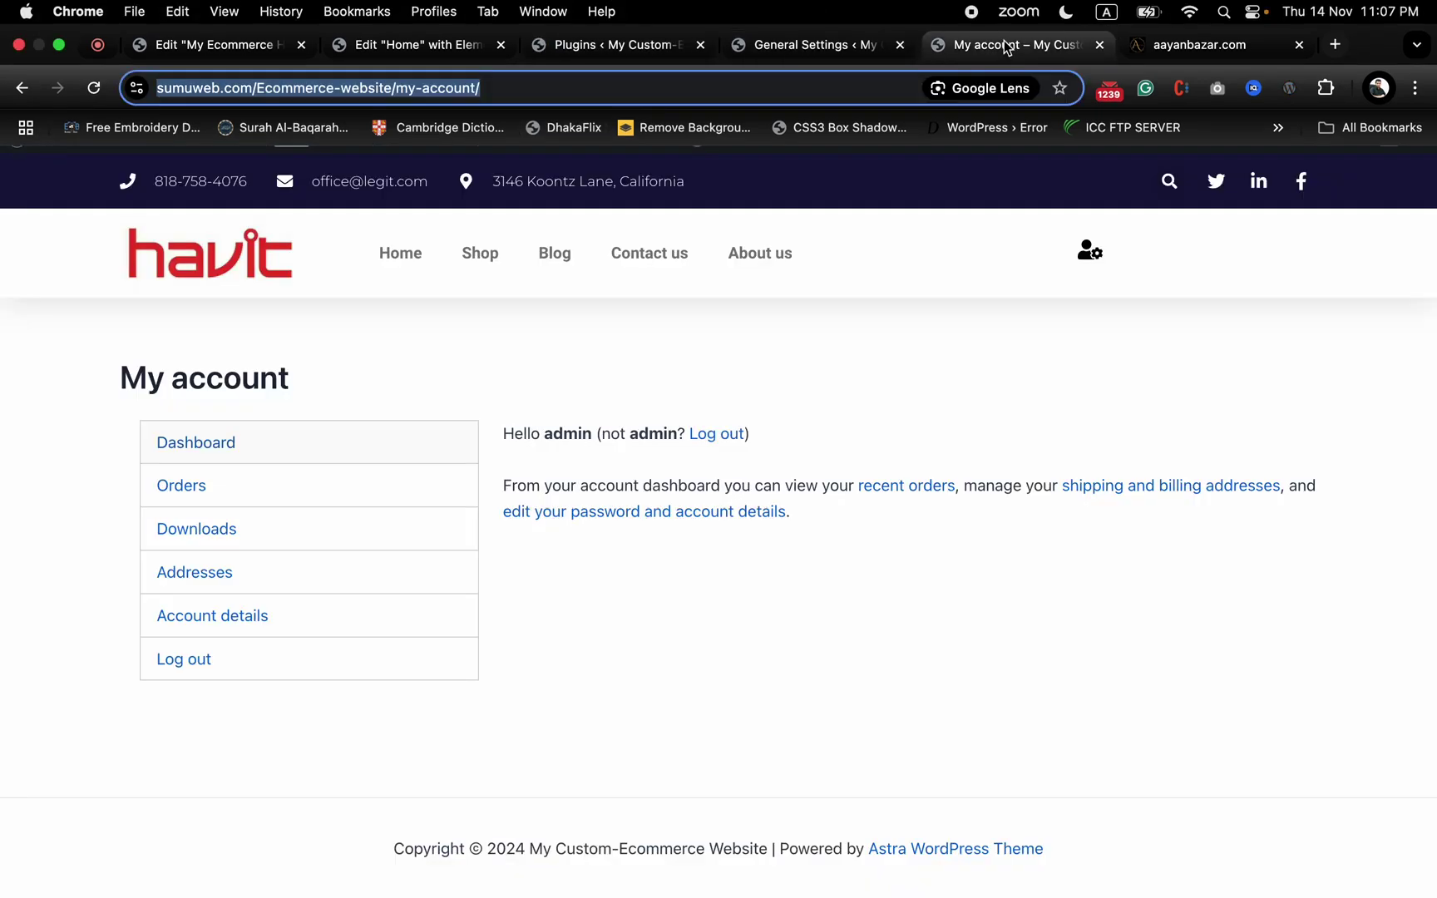
click(1293, 45)
click(1299, 44)
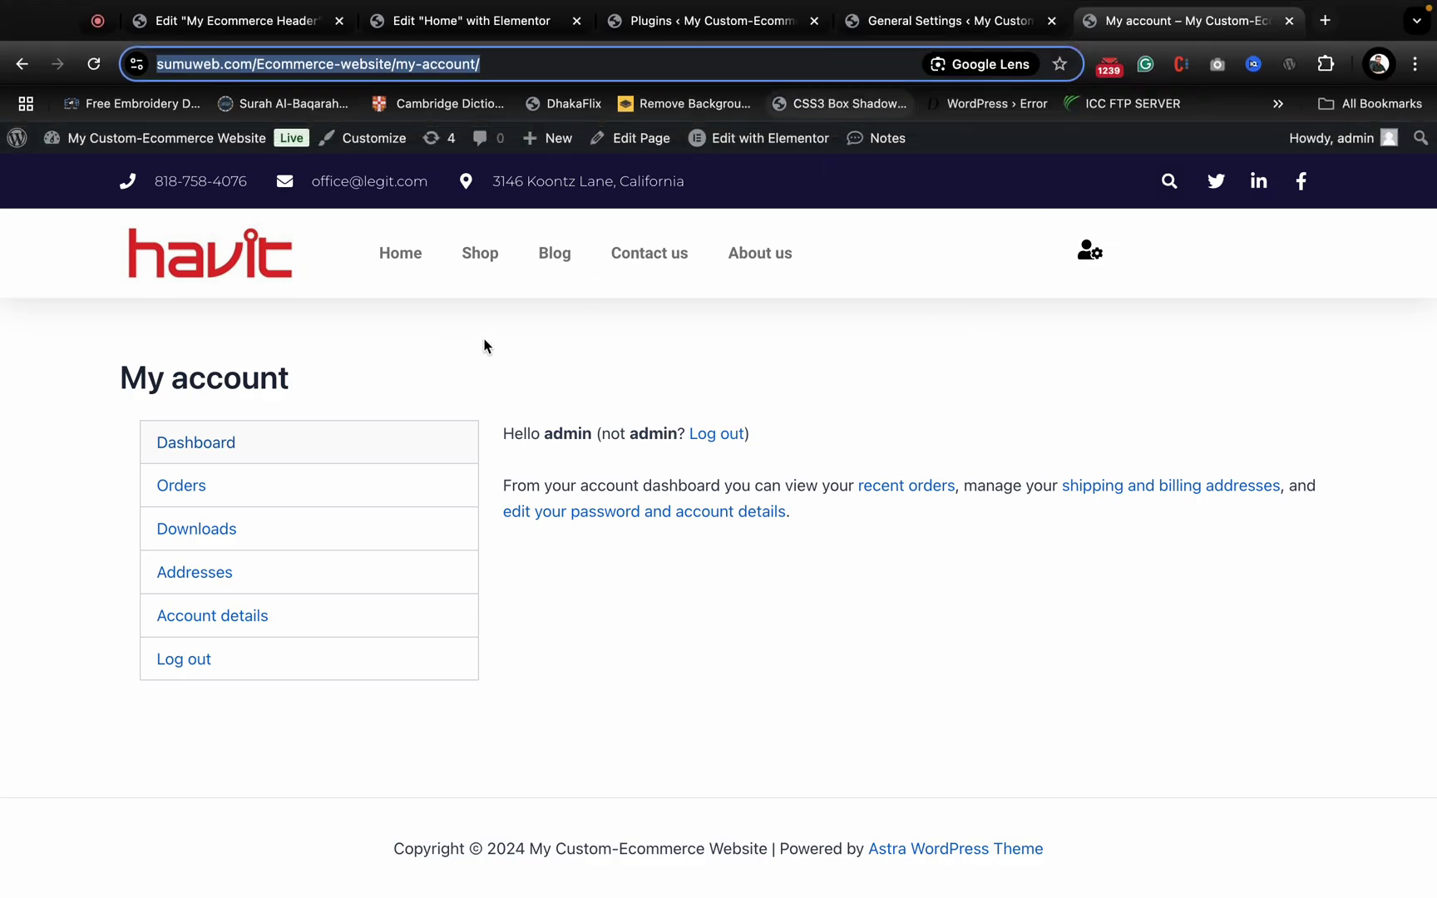
- Open the site's Shop page through Home and add the Beanie with Logo product to the cart
click(400, 254)
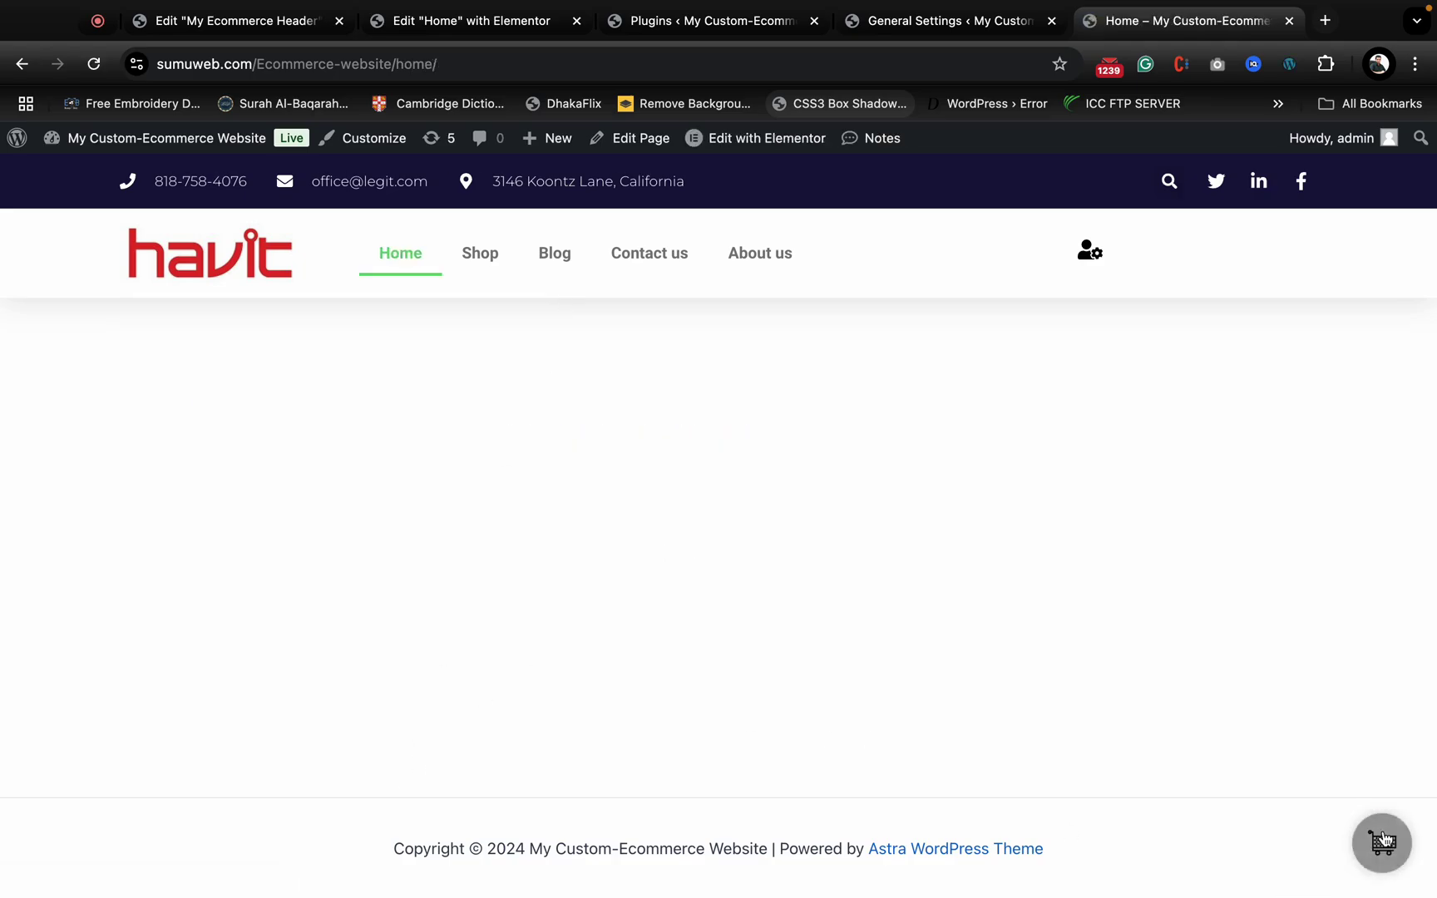
click(491, 259)
scroll(712, 667, down, 5)
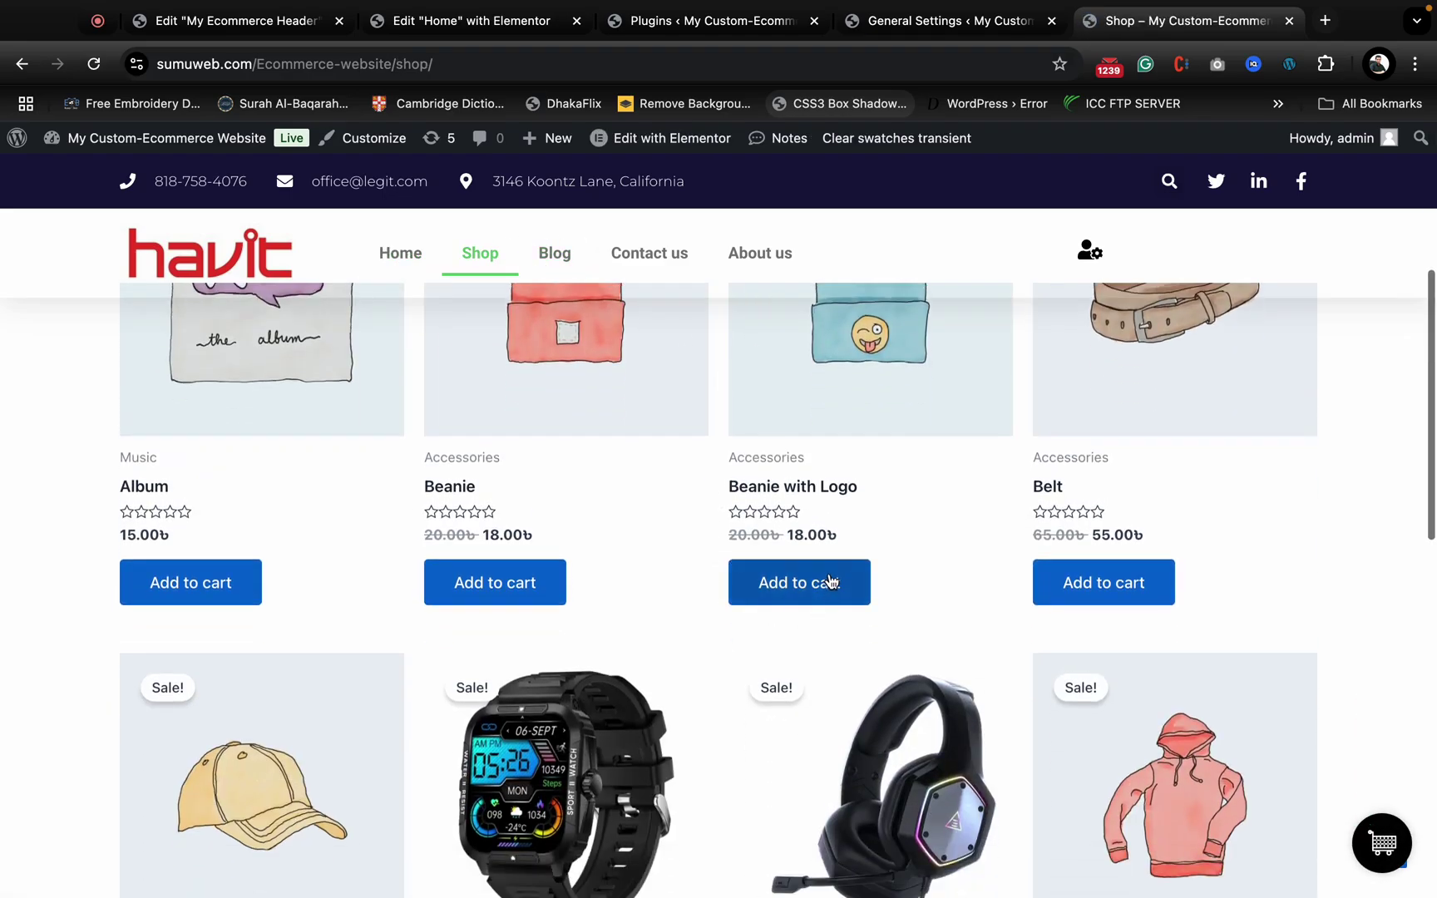
click(825, 588)
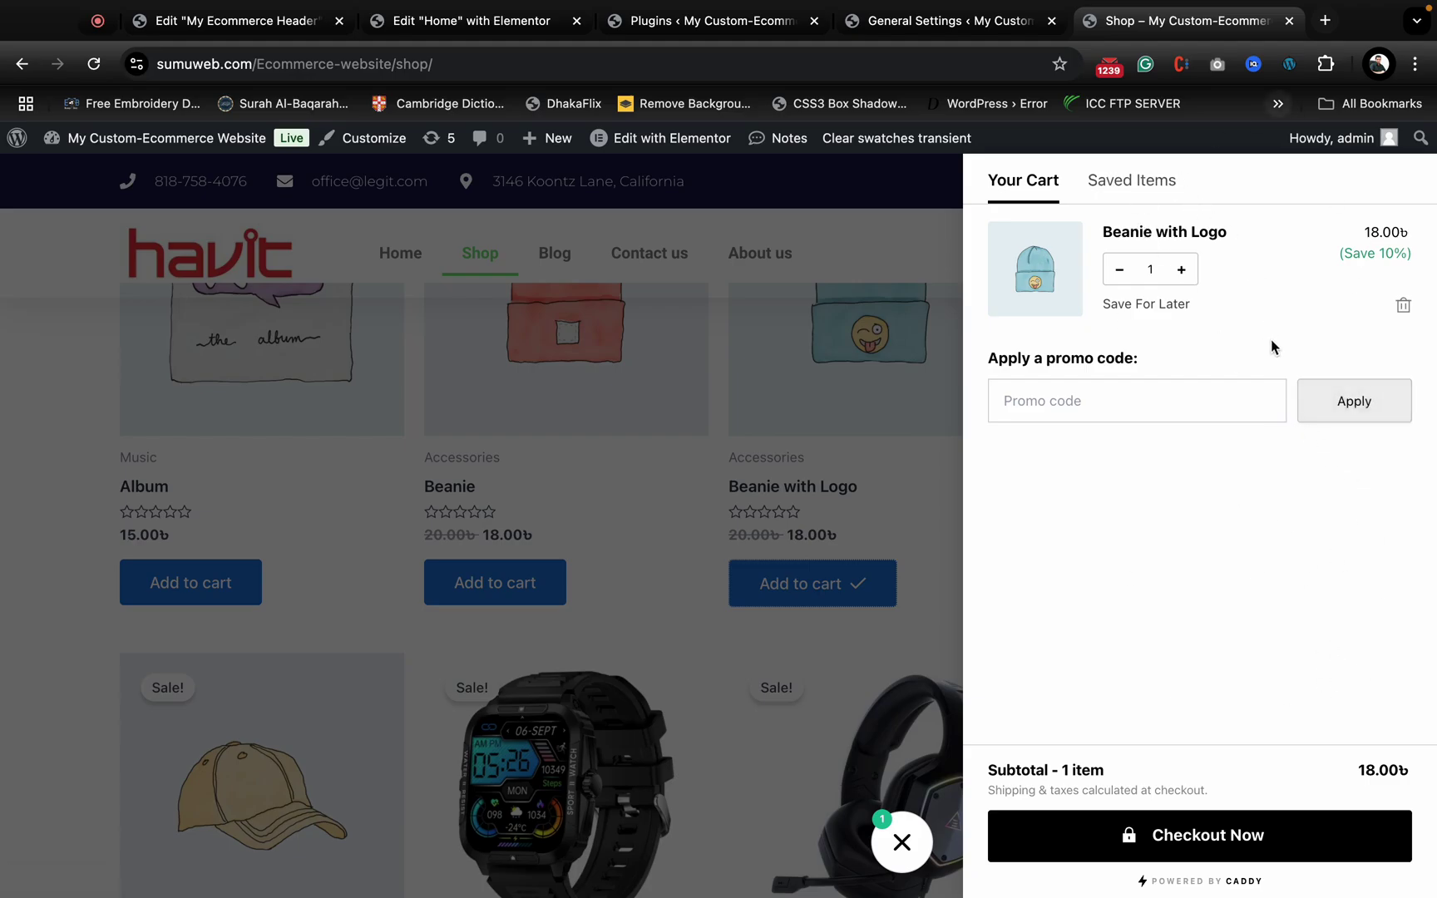
- Proceed from the Caddy side cart to checkout, close that store tab and return to the Plugins page
click(1116, 407)
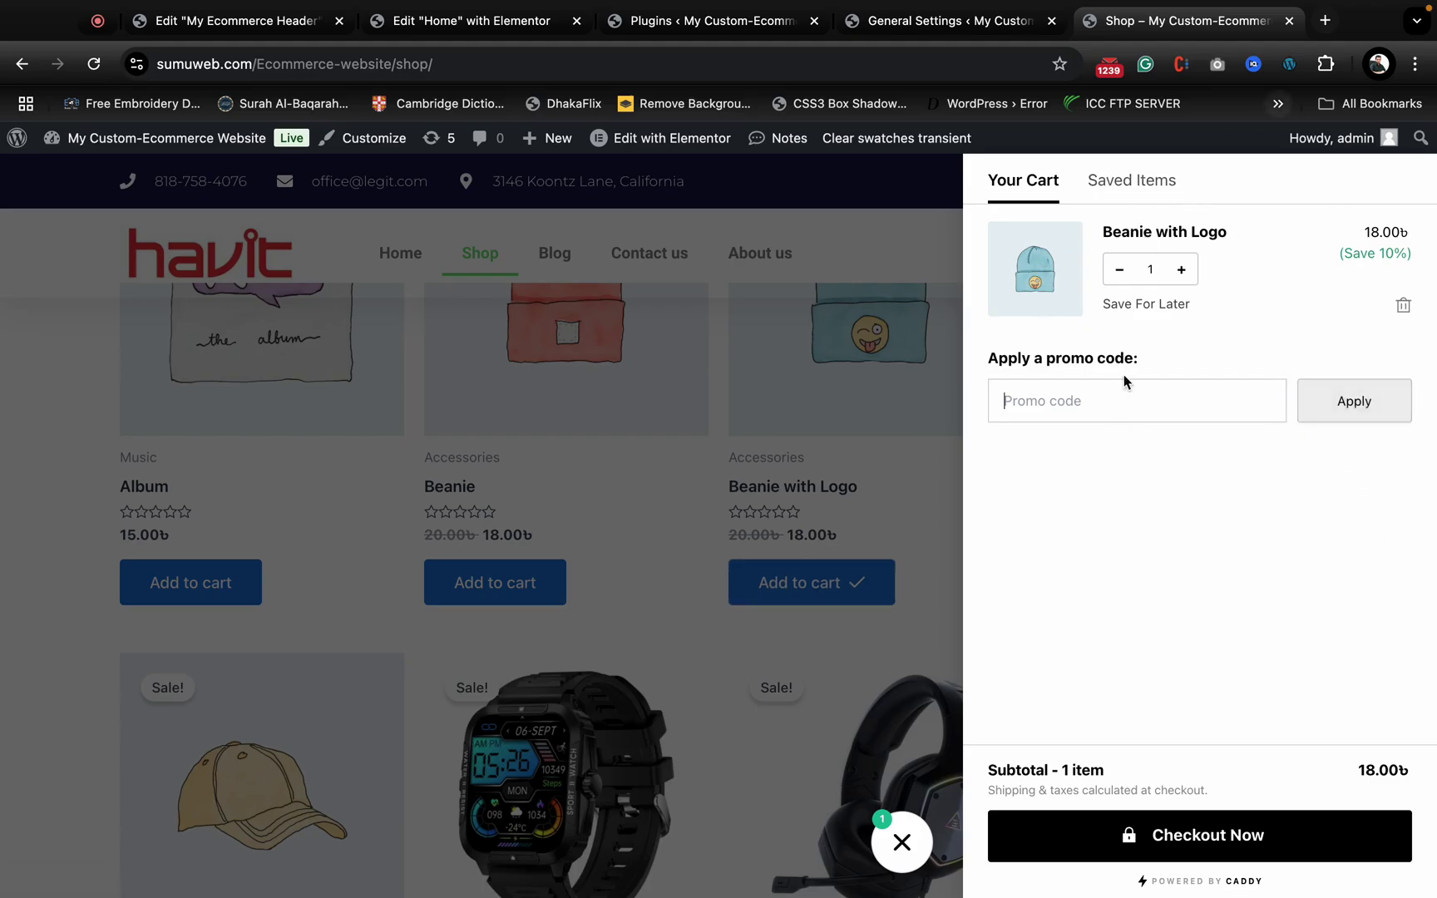
click(1177, 840)
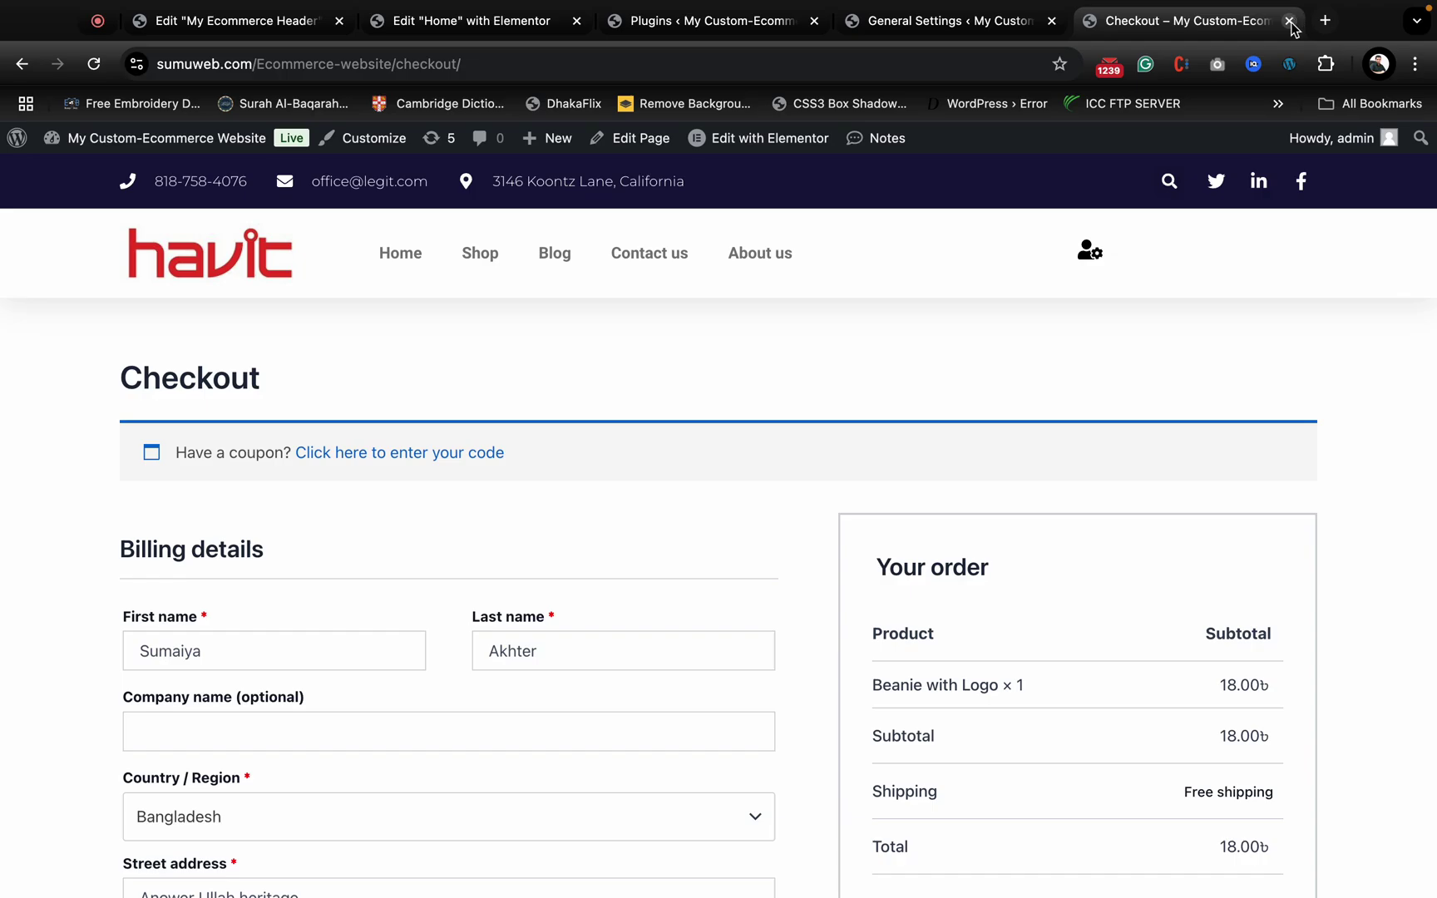
click(1289, 21)
click(690, 30)
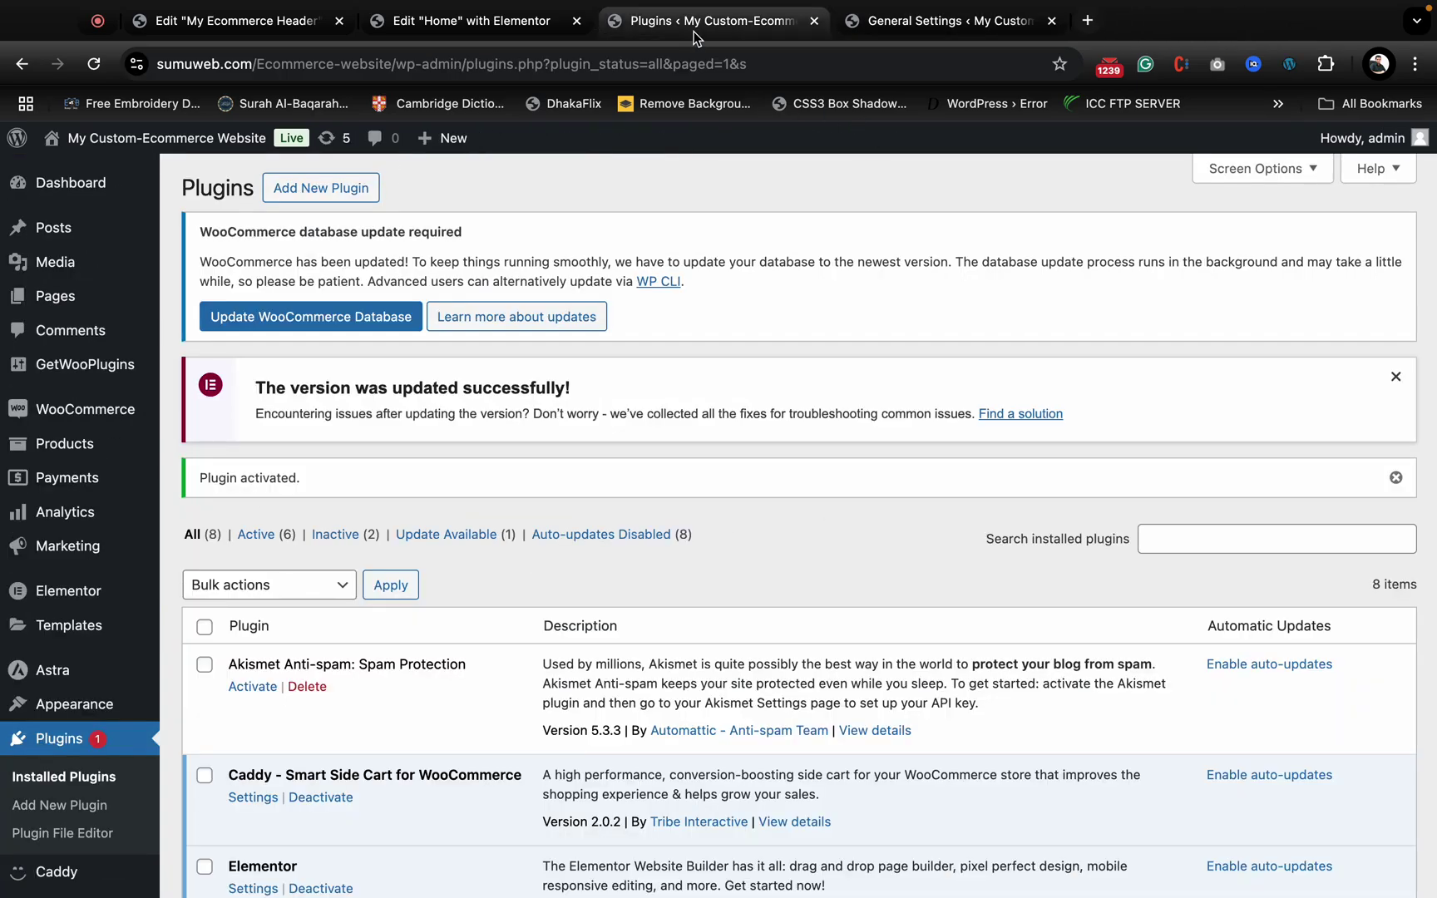
- In the Caddy settings, add the cart widget to the My Ecommerce manu menu and save the changes
scroll(69, 834, down, 10)
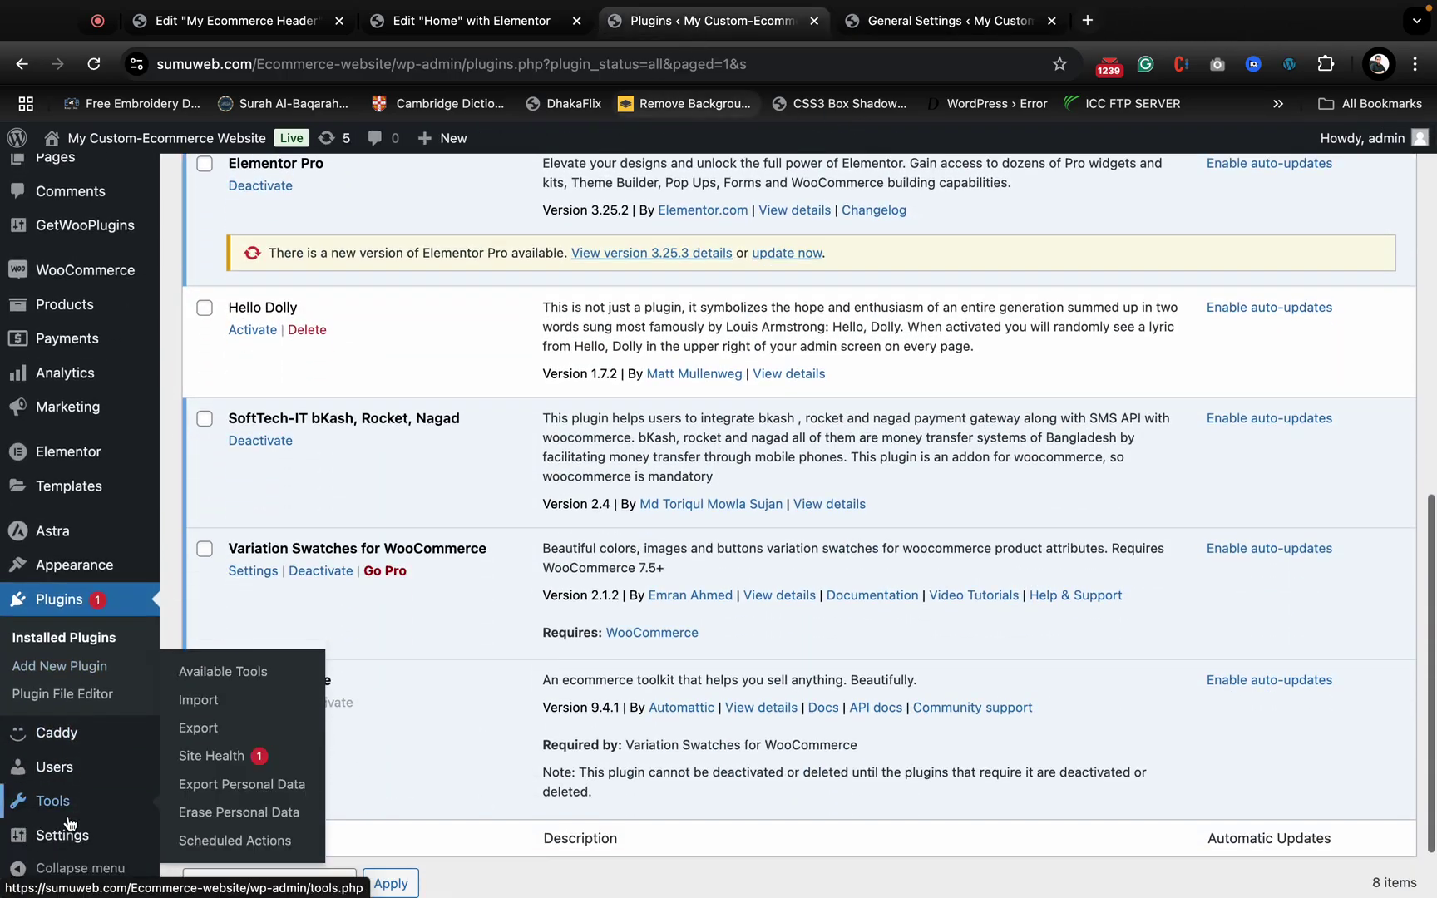
click(66, 737)
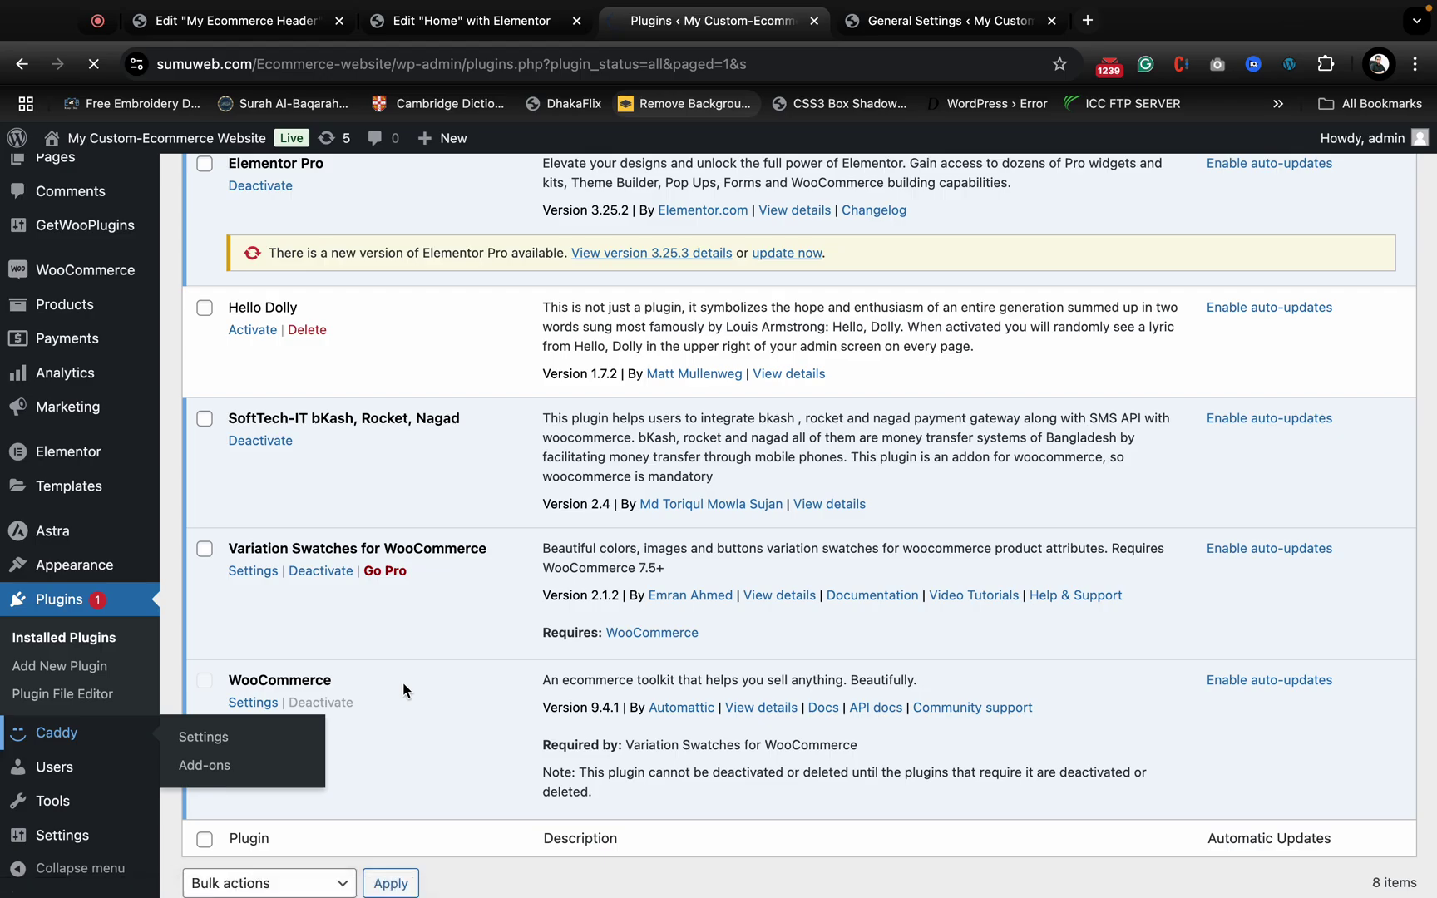
scroll(574, 661, down, 20)
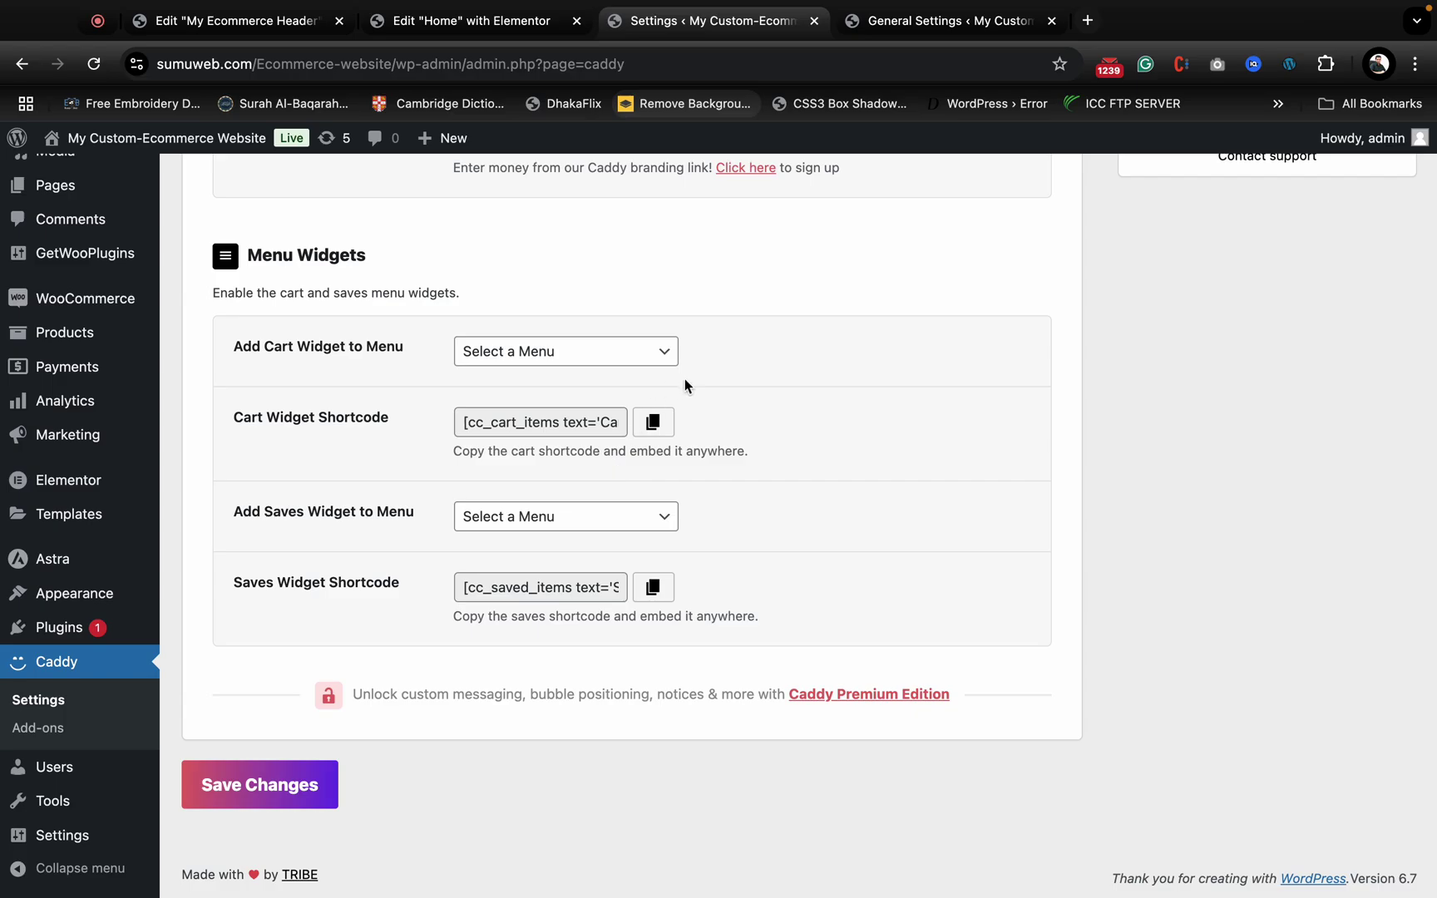
click(651, 422)
click(620, 351)
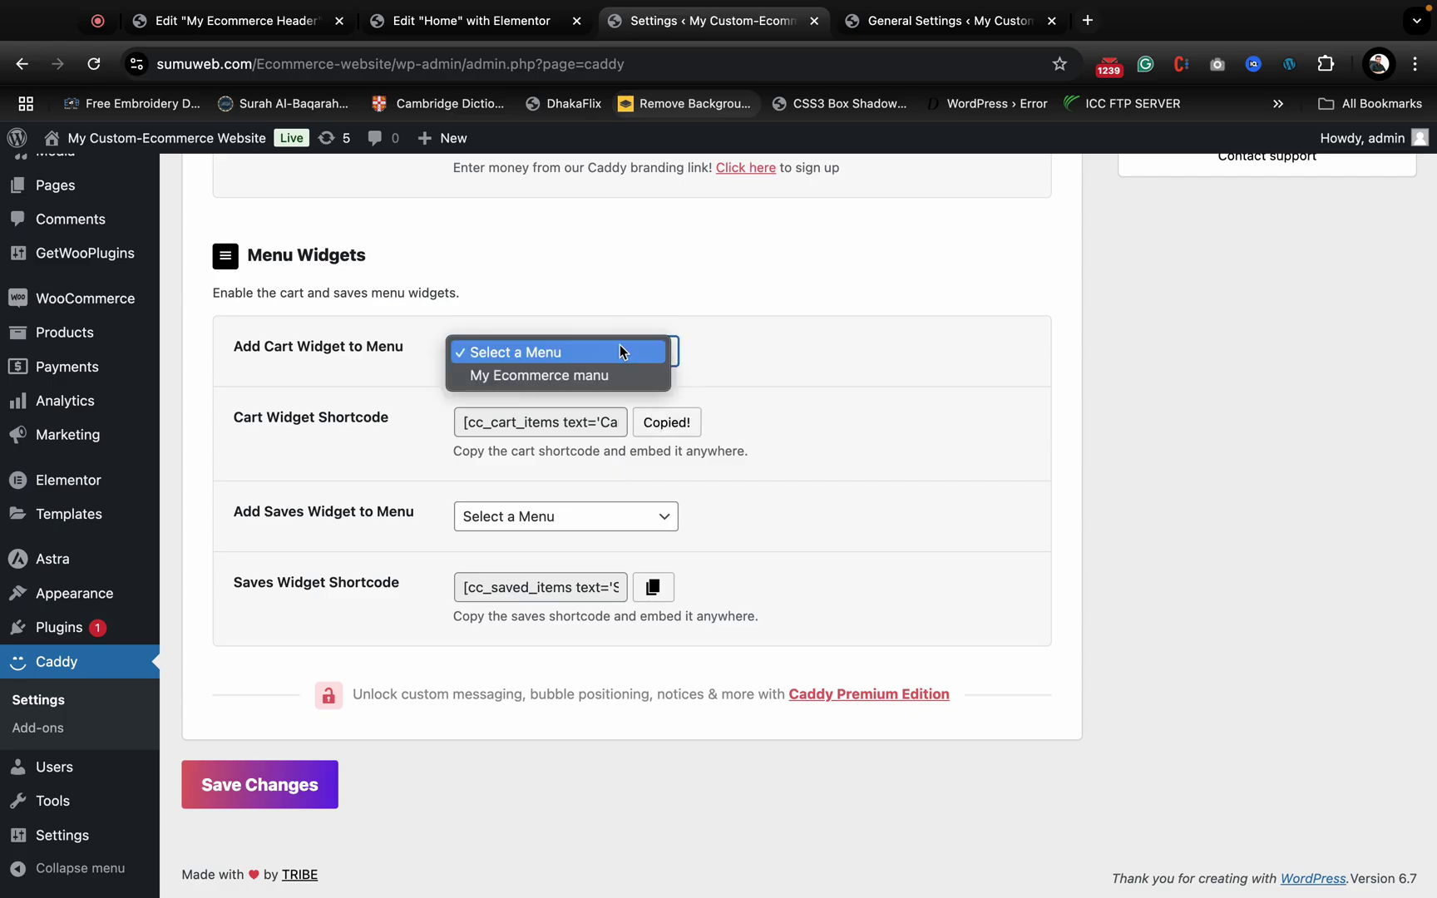
click(775, 351)
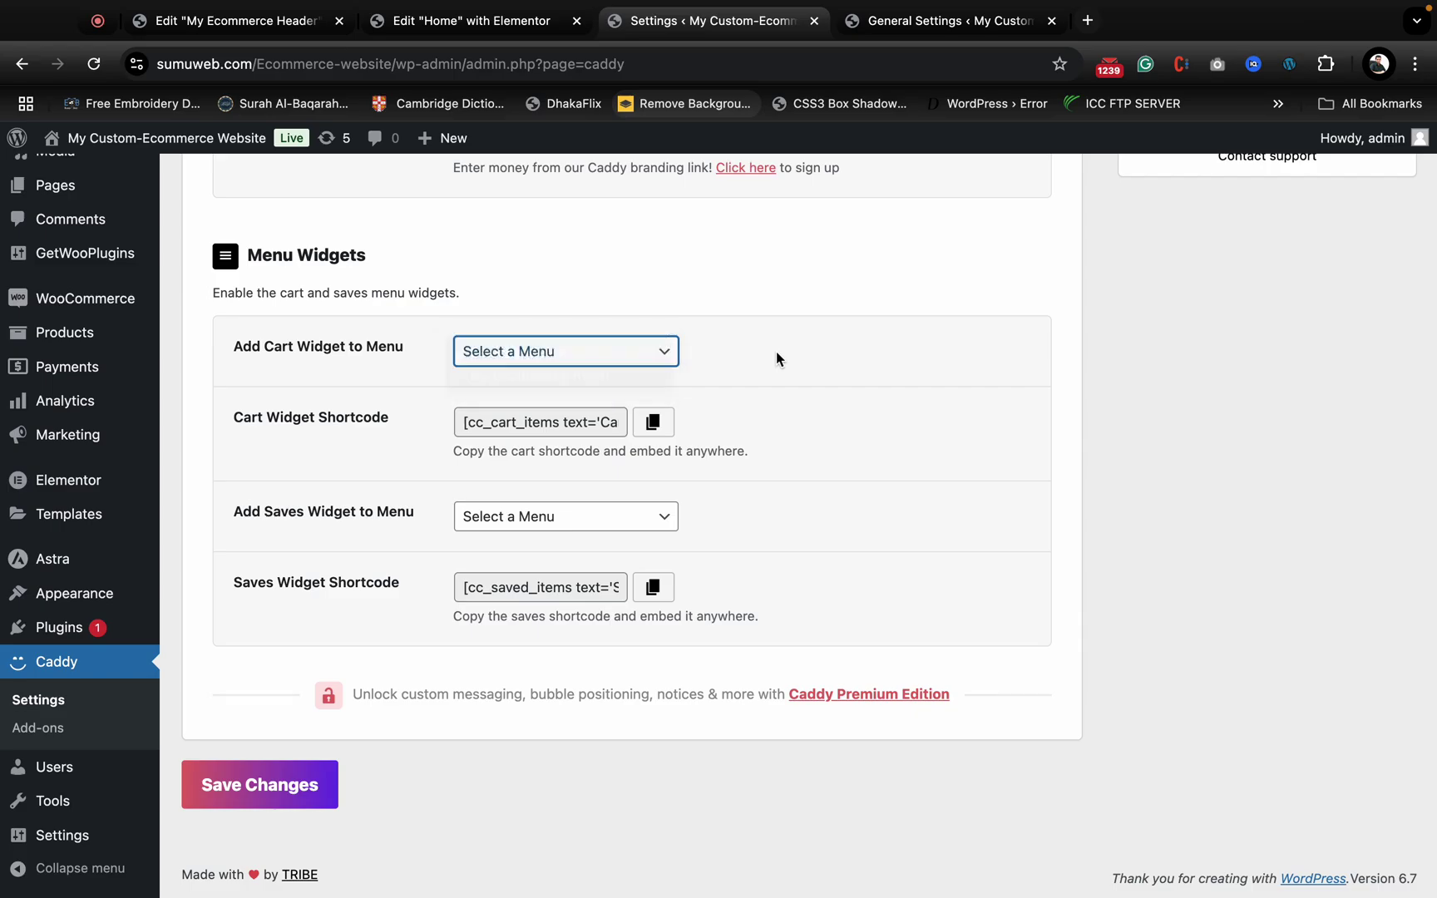
click(603, 348)
click(601, 380)
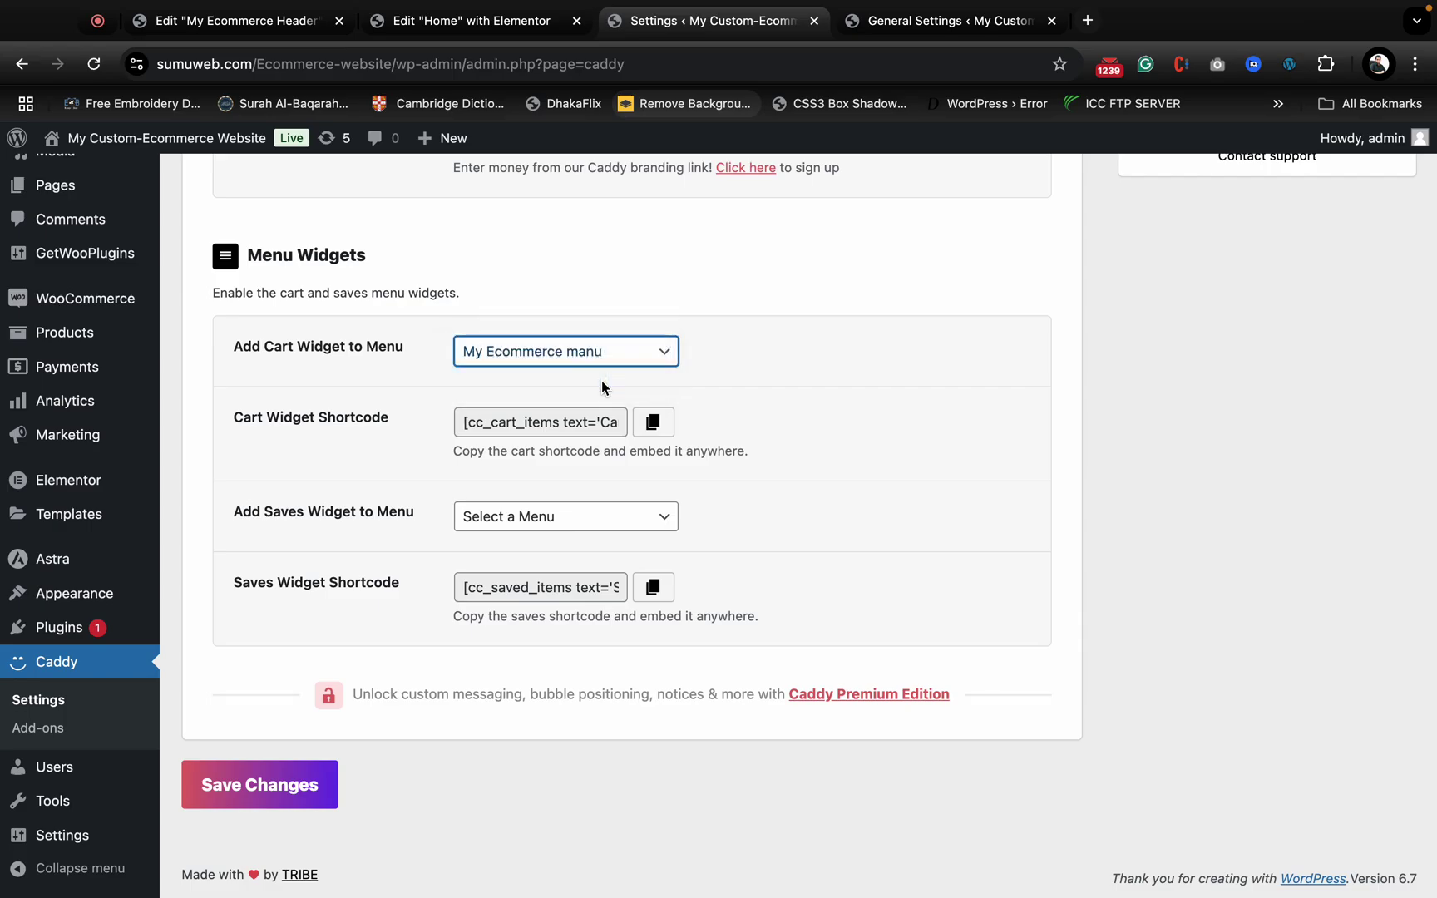
click(301, 785)
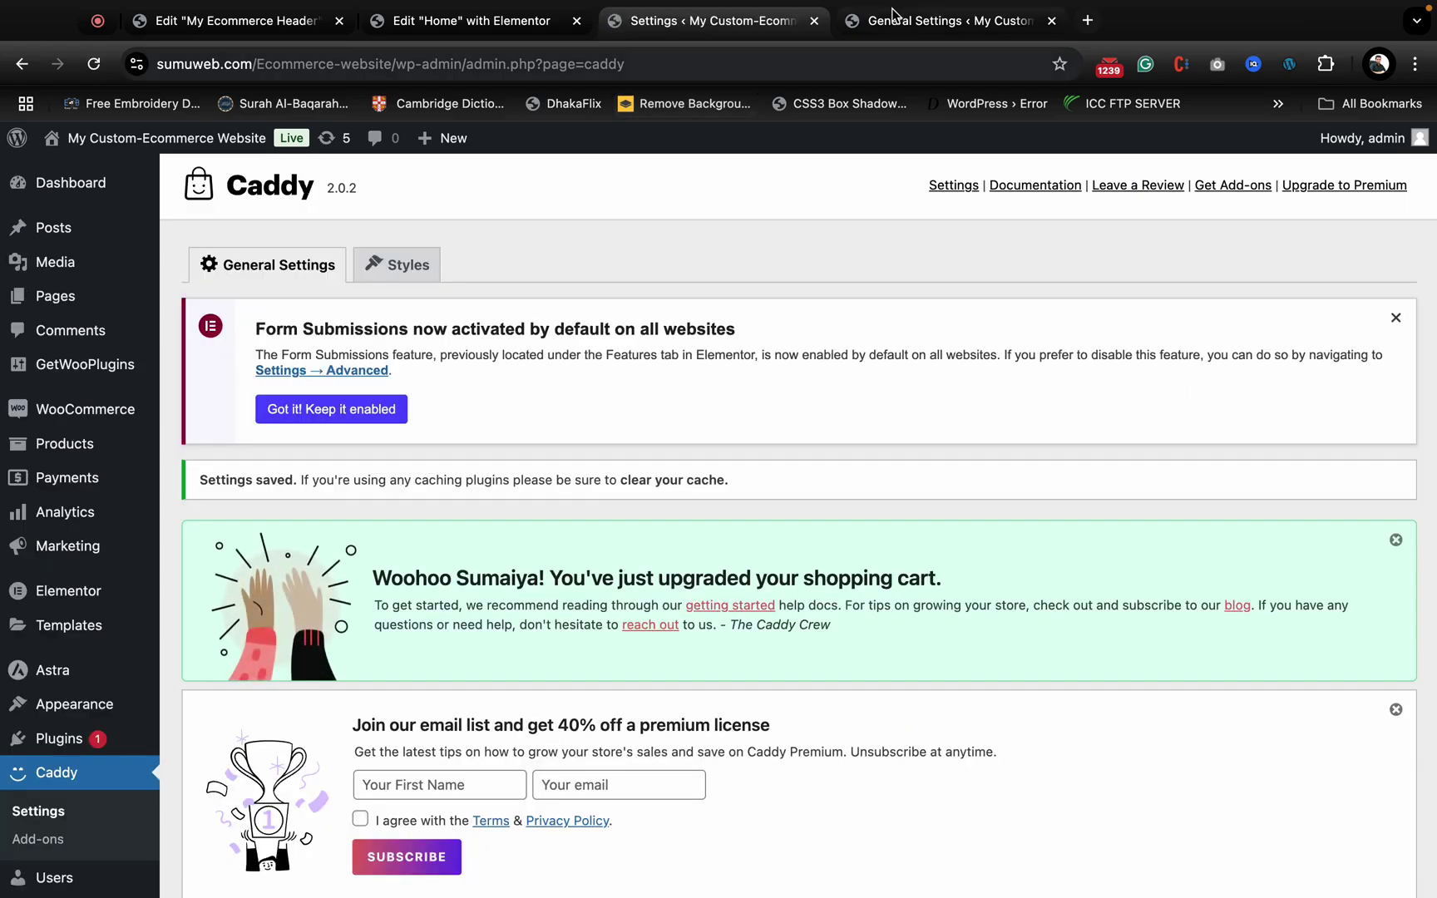
- Open the live site in a new tab from the Caddy settings page and reload it to check the header menu
click(899, 23)
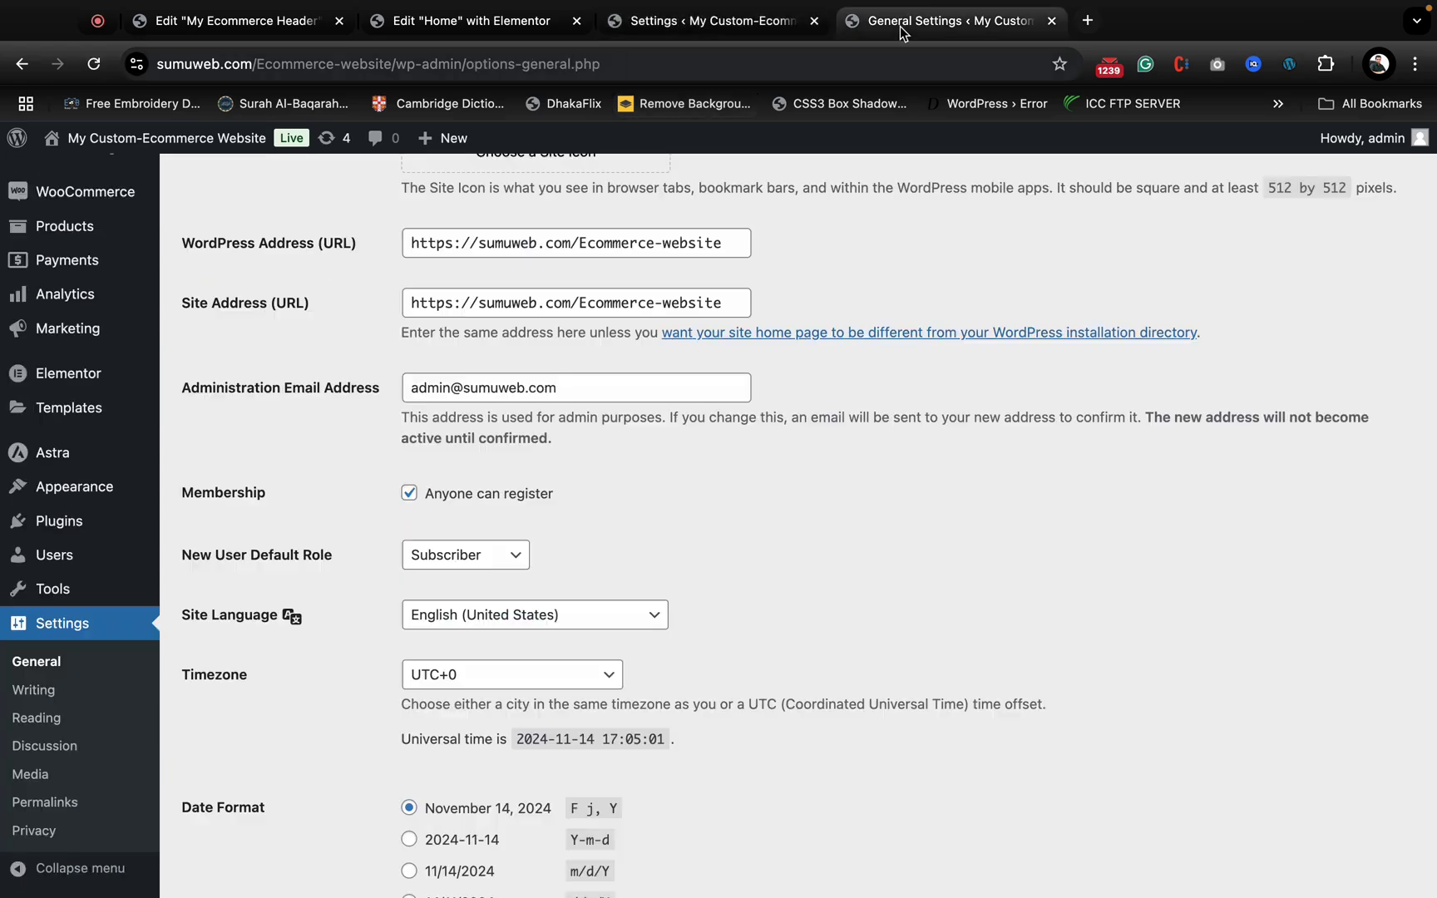
click(456, 20)
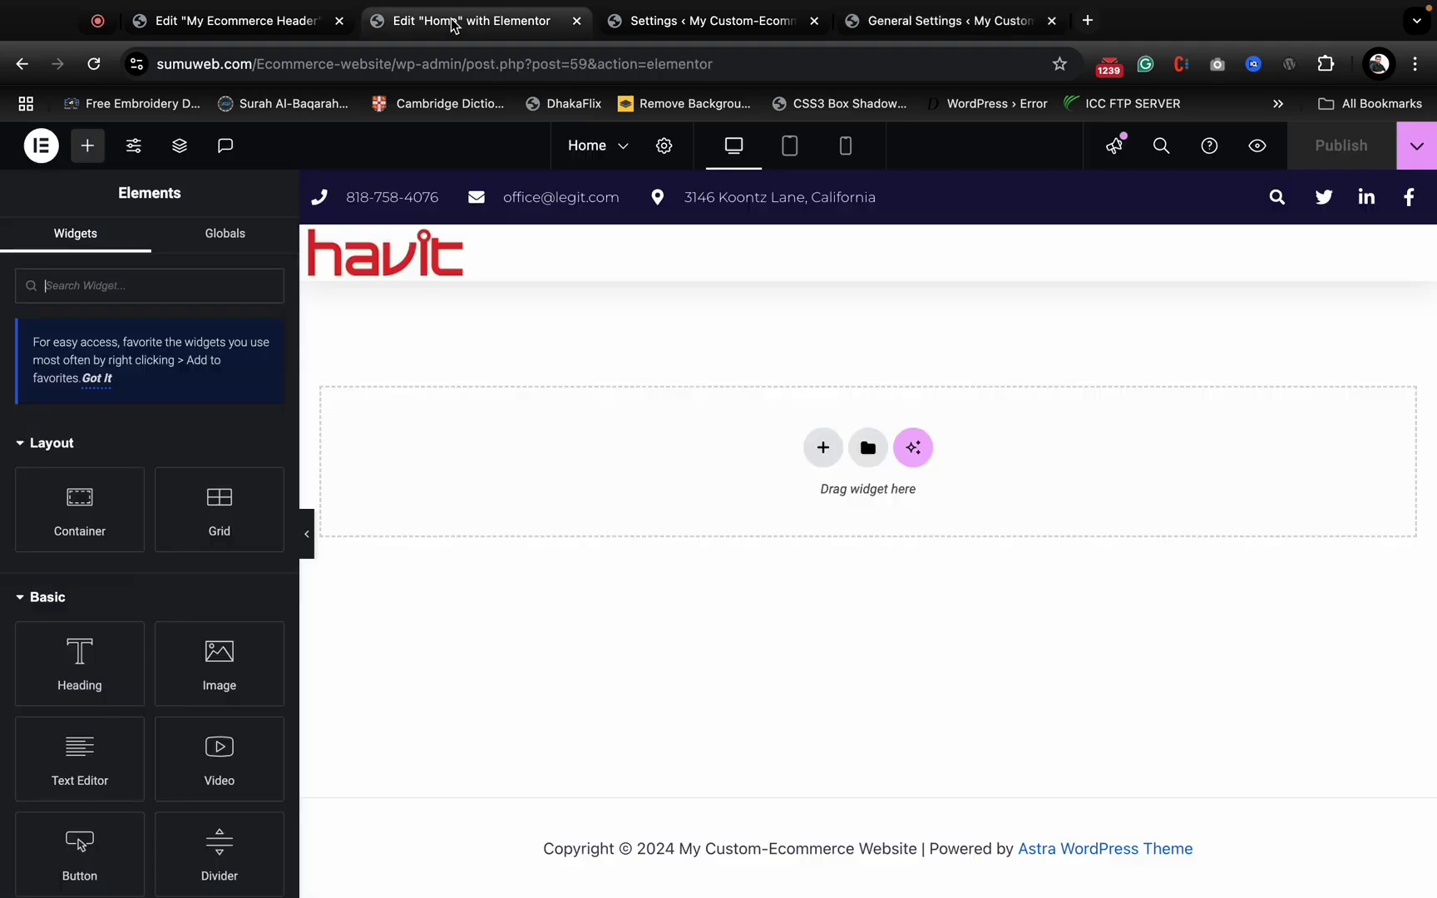
click(712, 31)
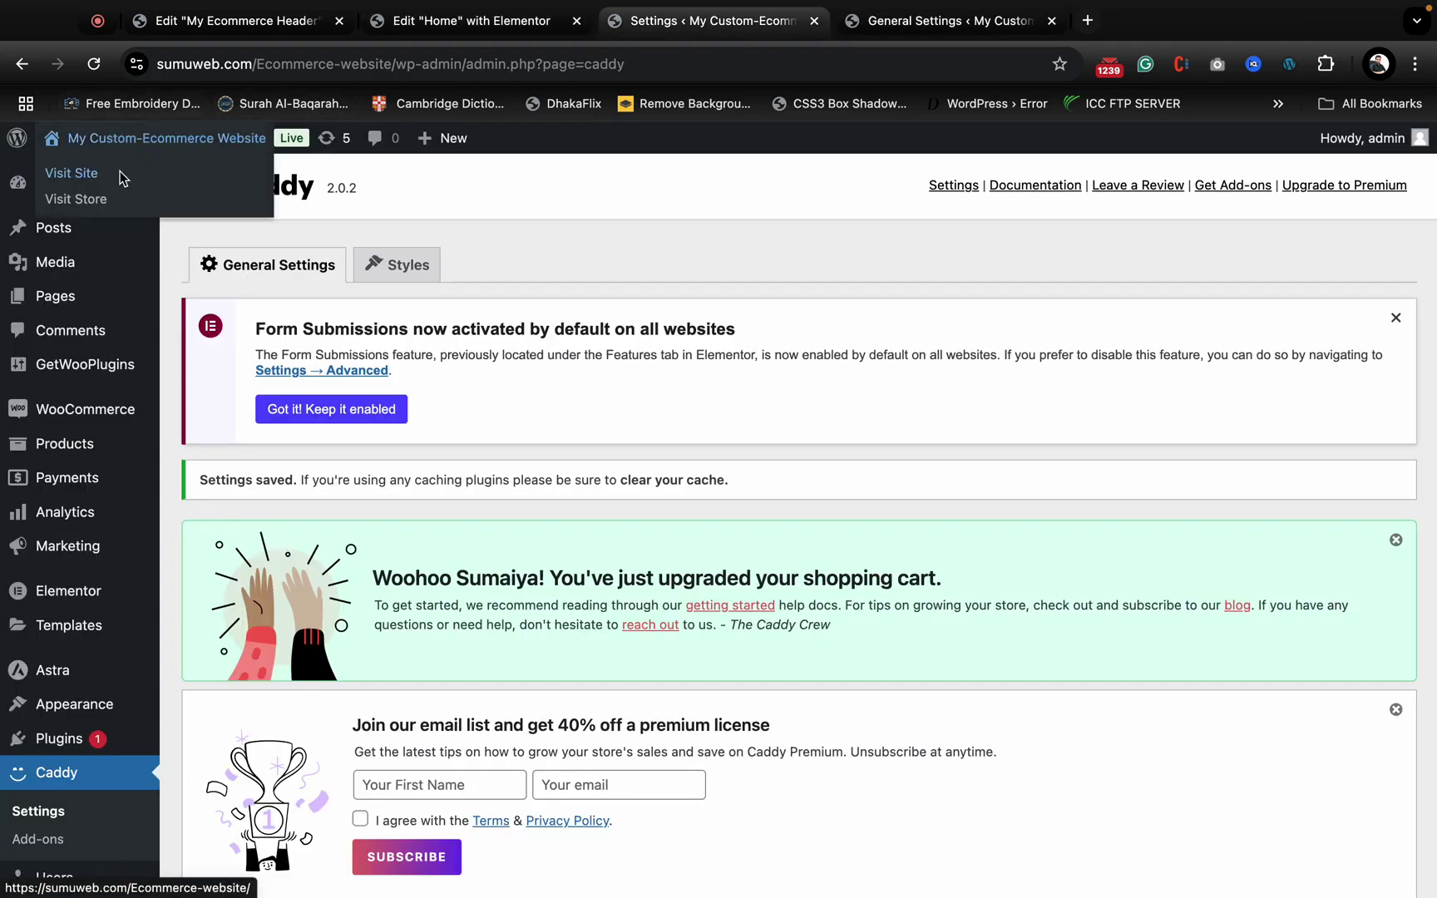
right_click(120, 172)
click(176, 185)
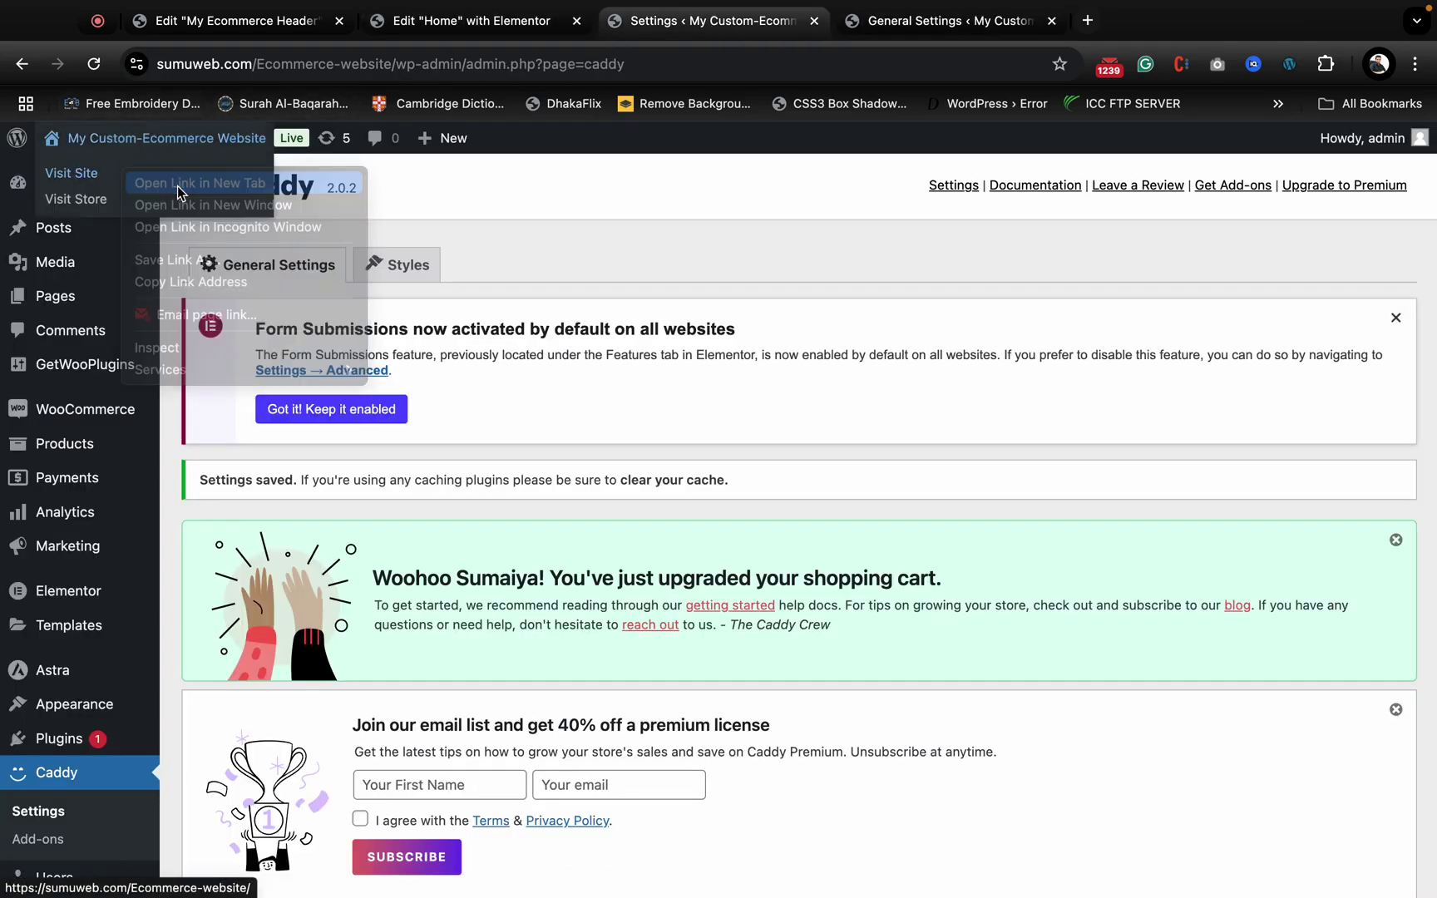
click(935, 32)
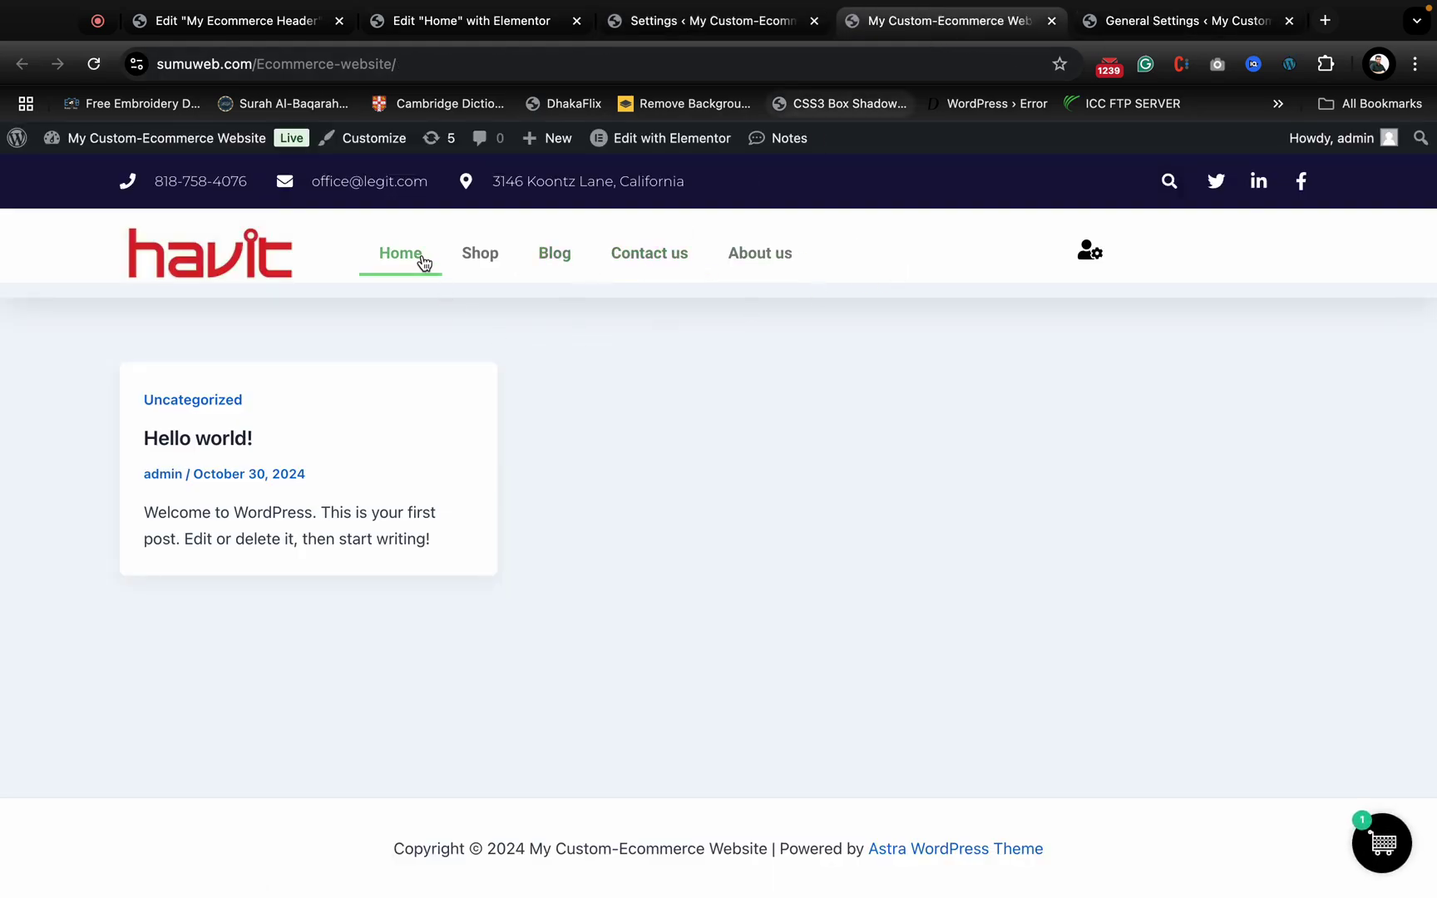
click(94, 73)
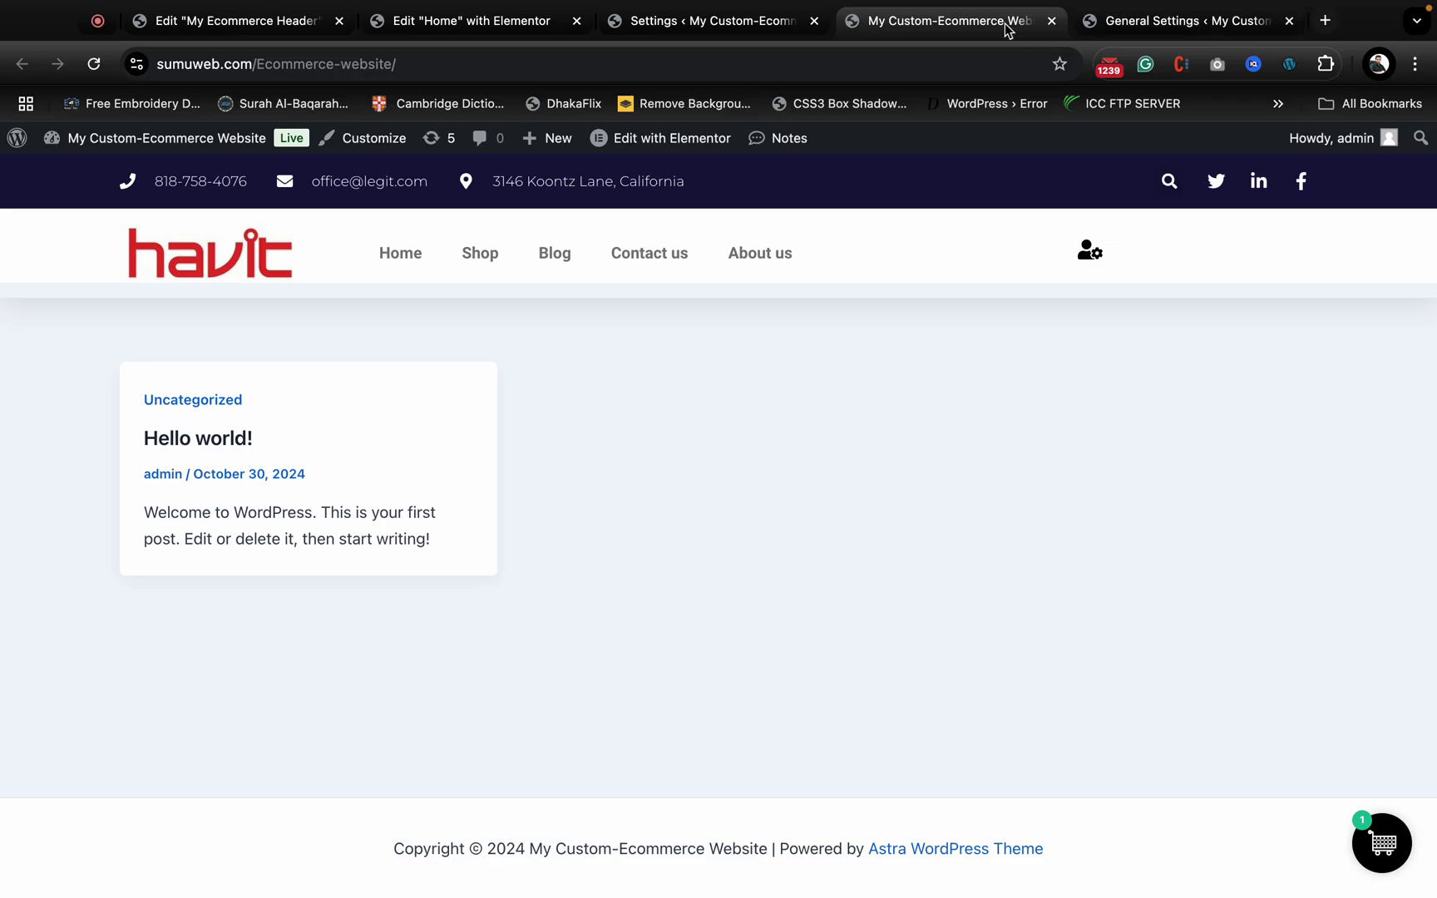
- Copy Caddy's cart widget shortcode and open the site header for editing in the Home page's Elementor tab
click(726, 50)
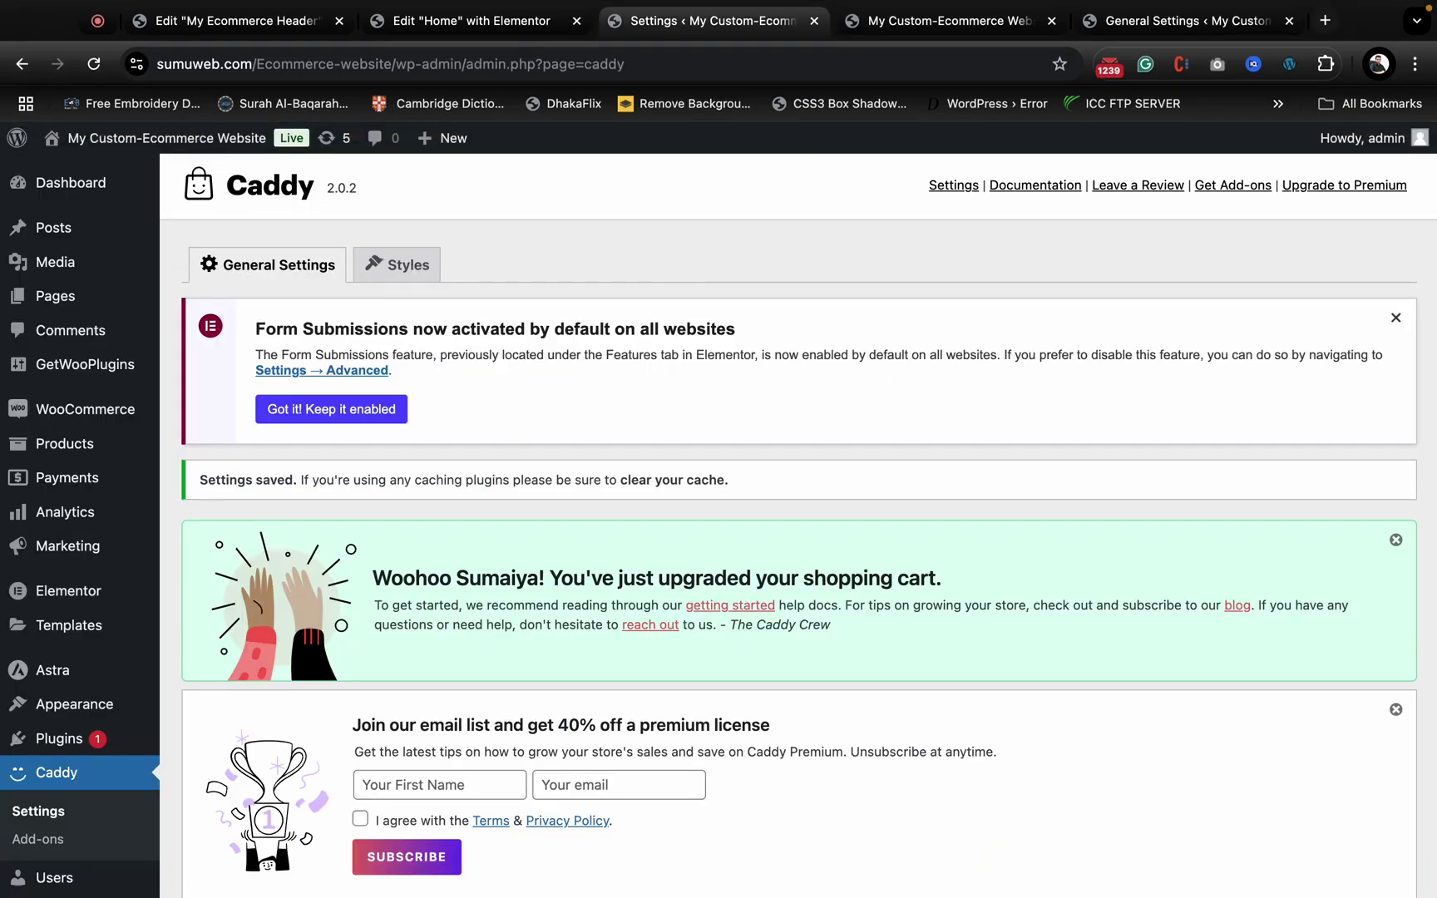
scroll(481, 647, down, 10)
scroll(487, 630, down, 3)
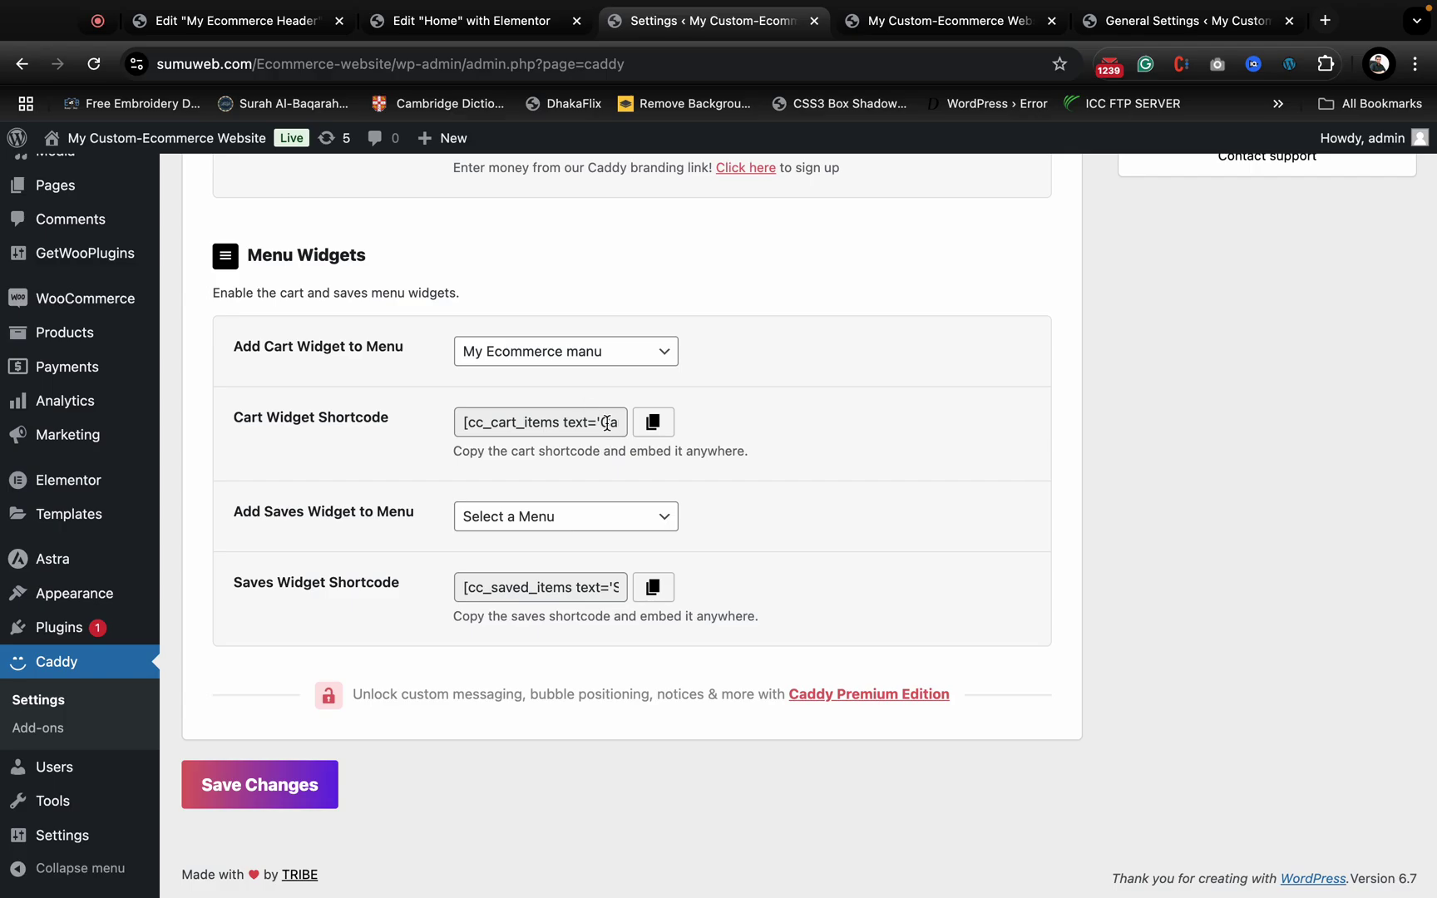
click(652, 425)
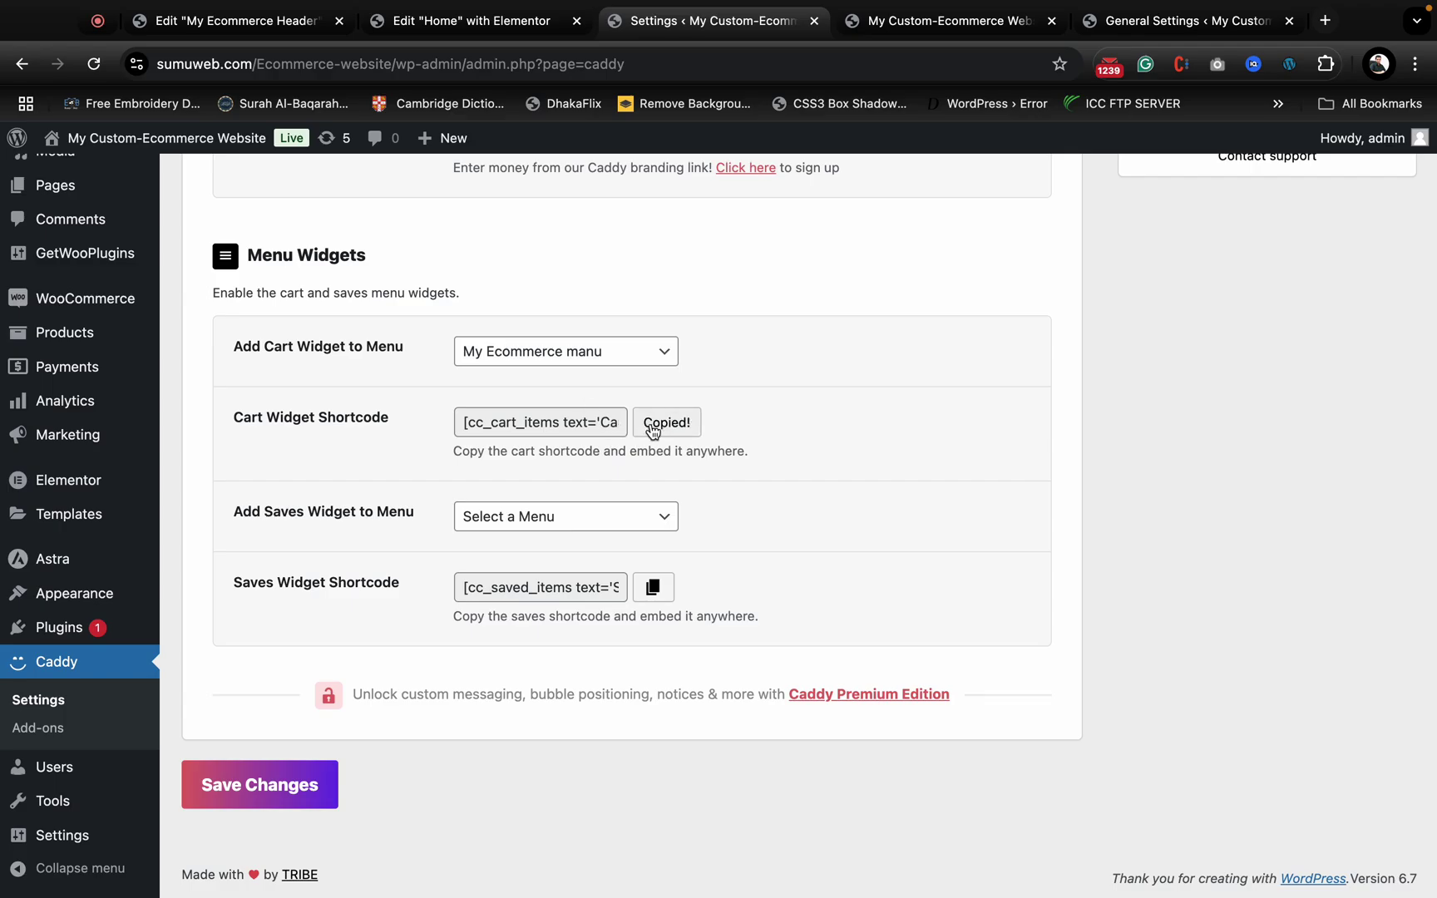
click(472, 23)
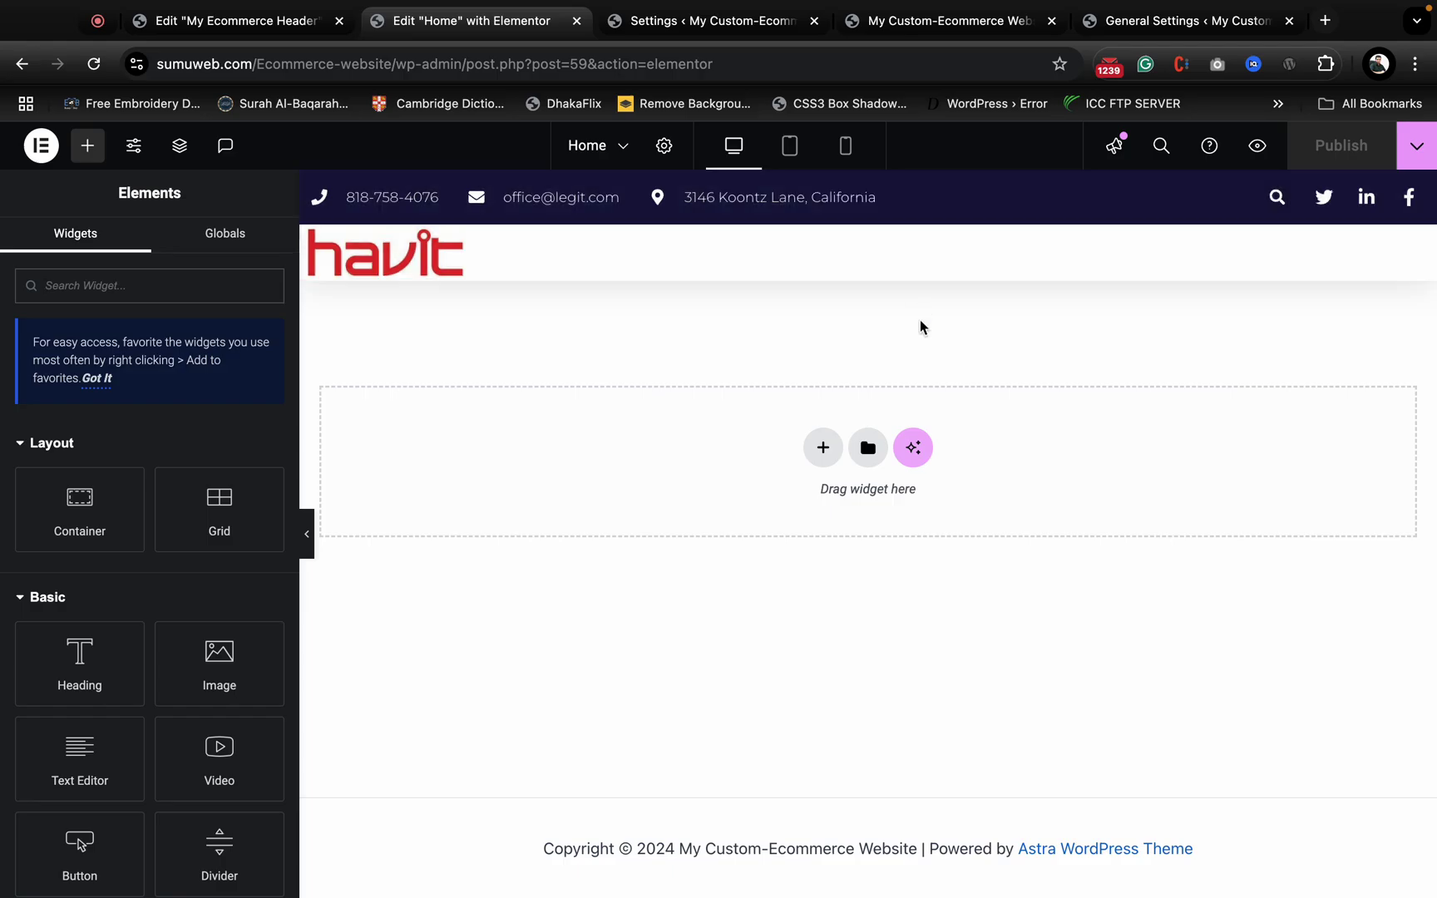
click(1174, 237)
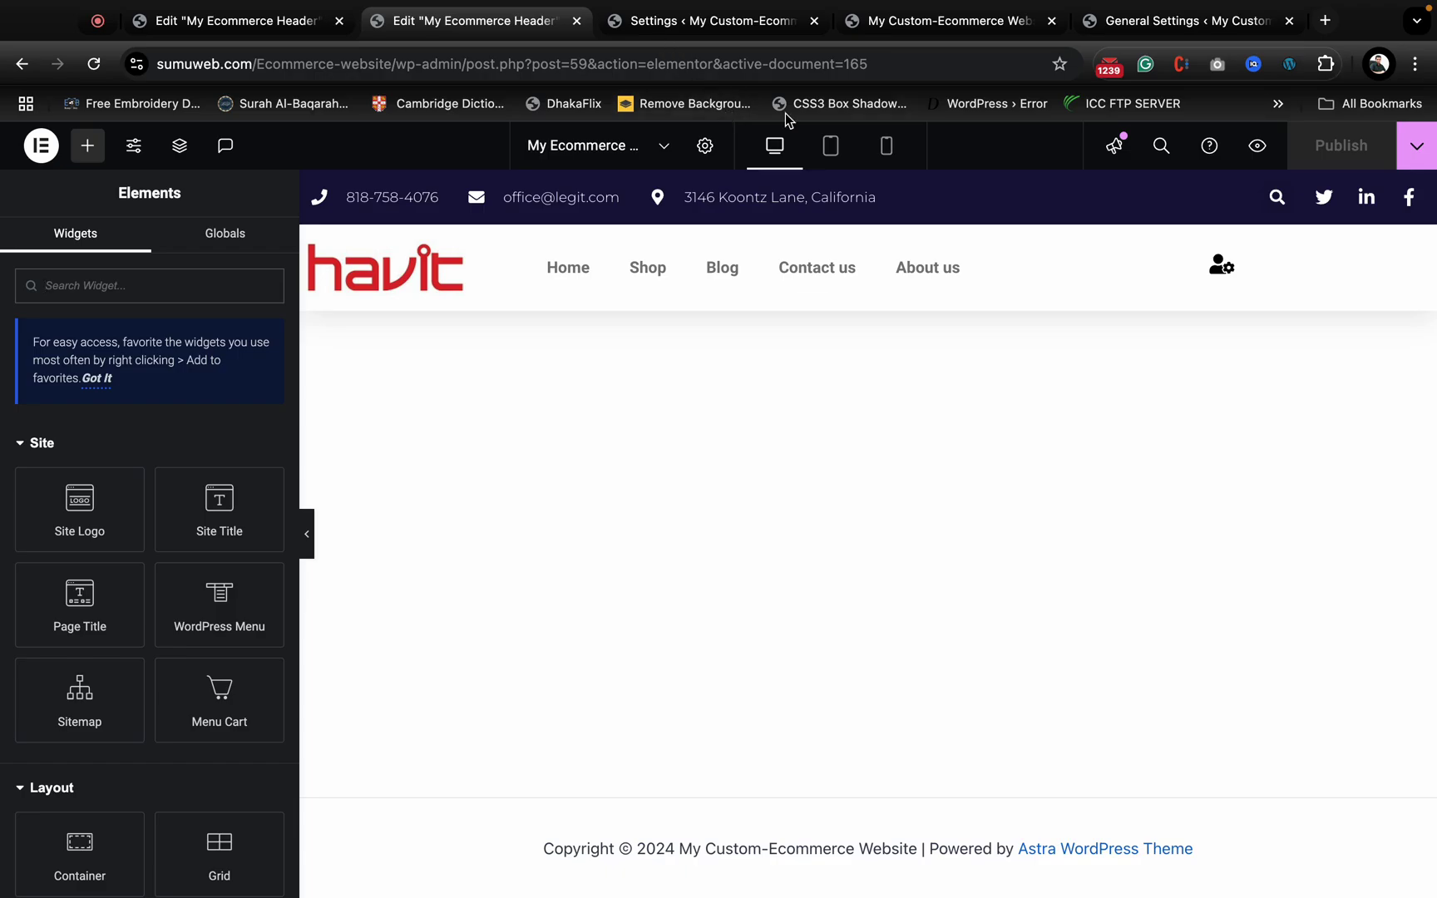
- Reload the My account page in the Incognito window to check its header and cart, and return to the Elementor header editor
drag(258, 65, 3, 110)
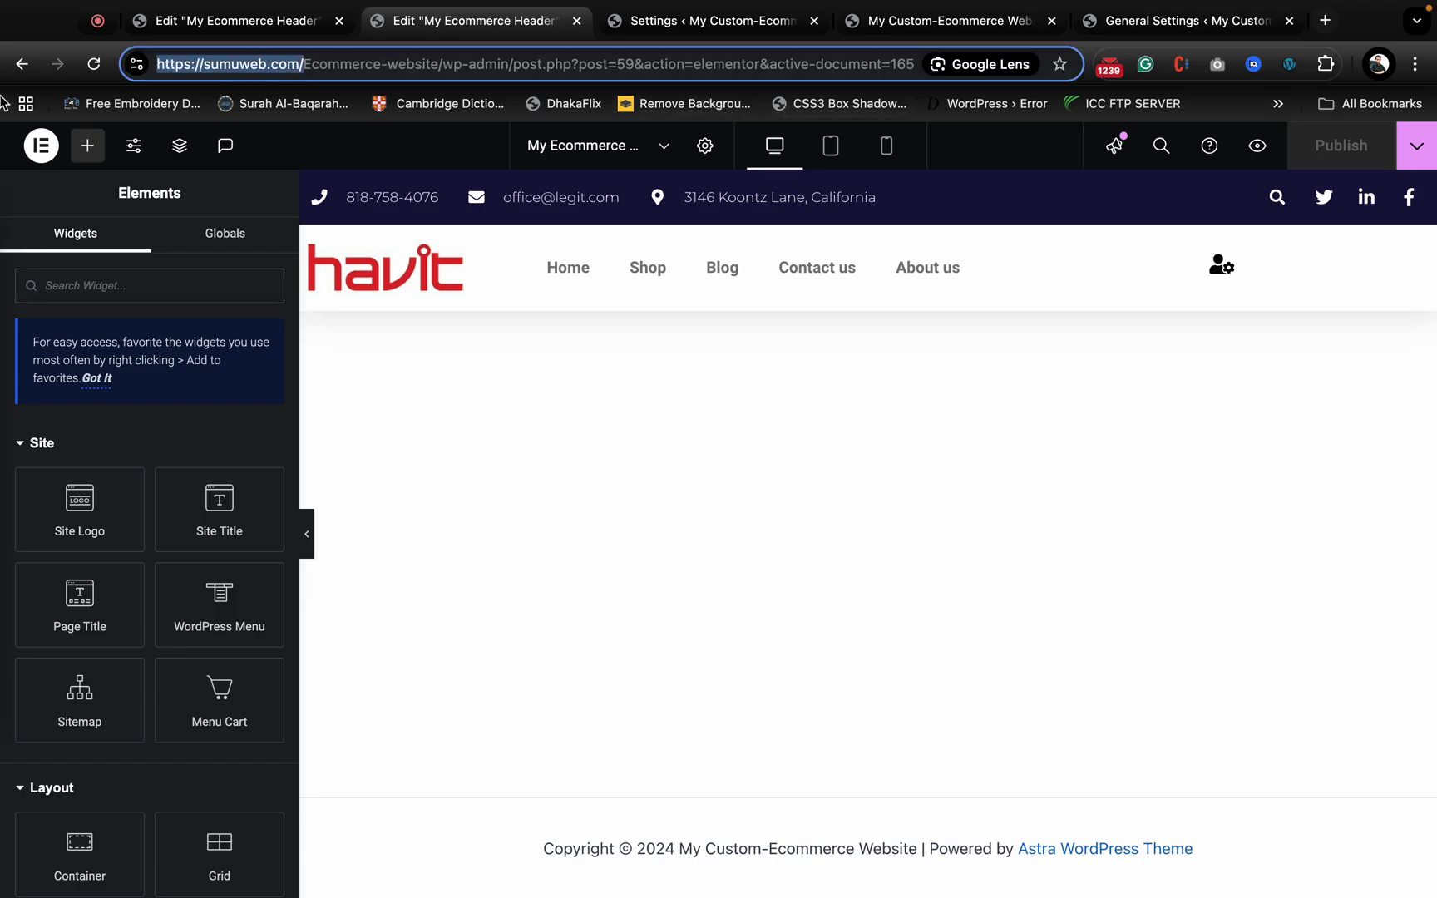
mouse_move(2, 102)
key(ctrl+Right)
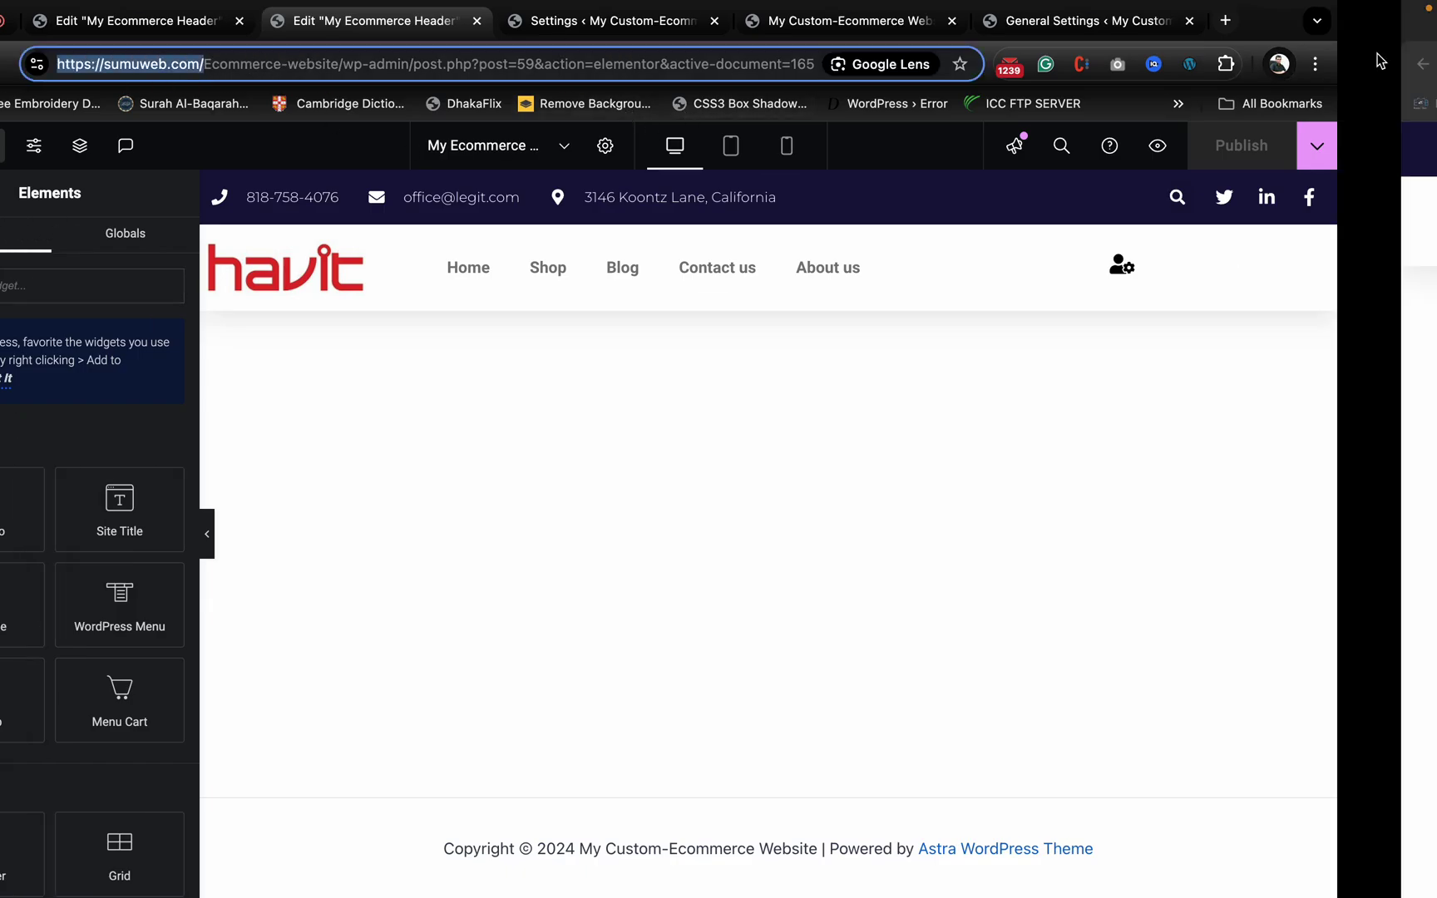
click(797, 66)
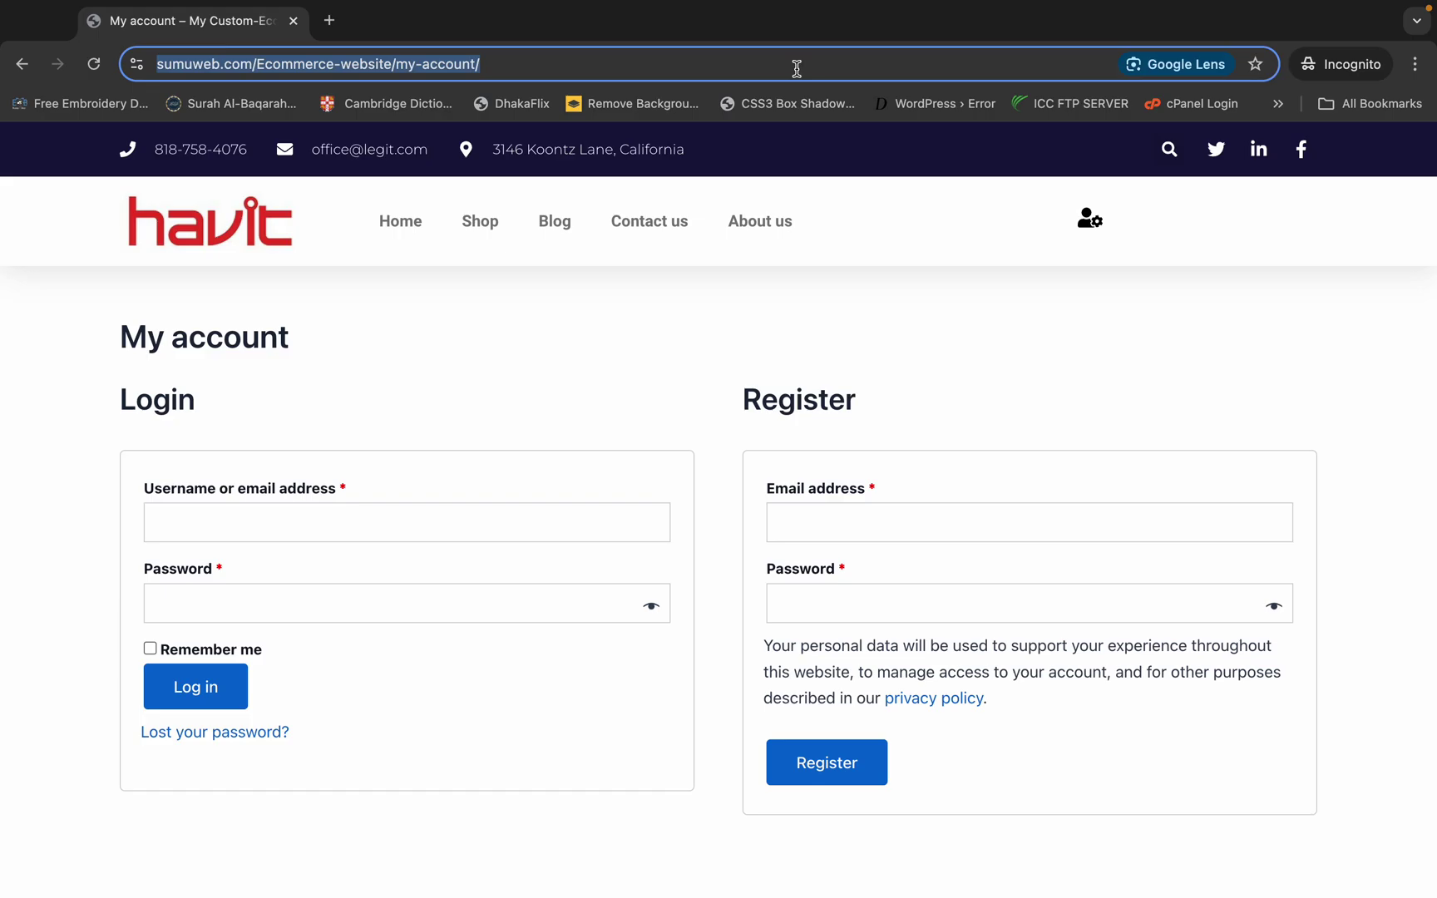
key(Return)
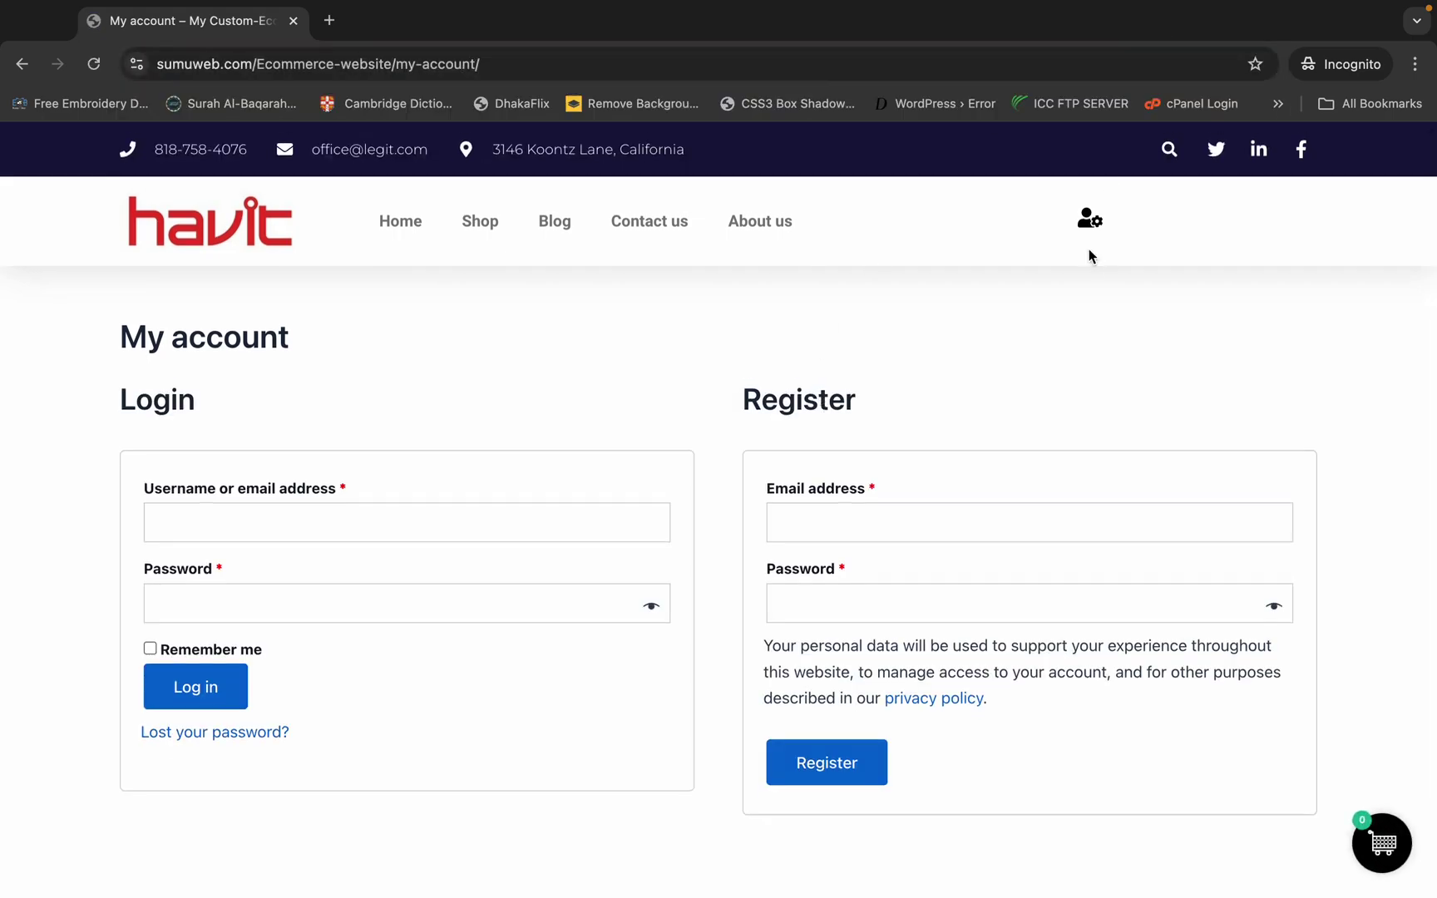
key(ctrl+Left)
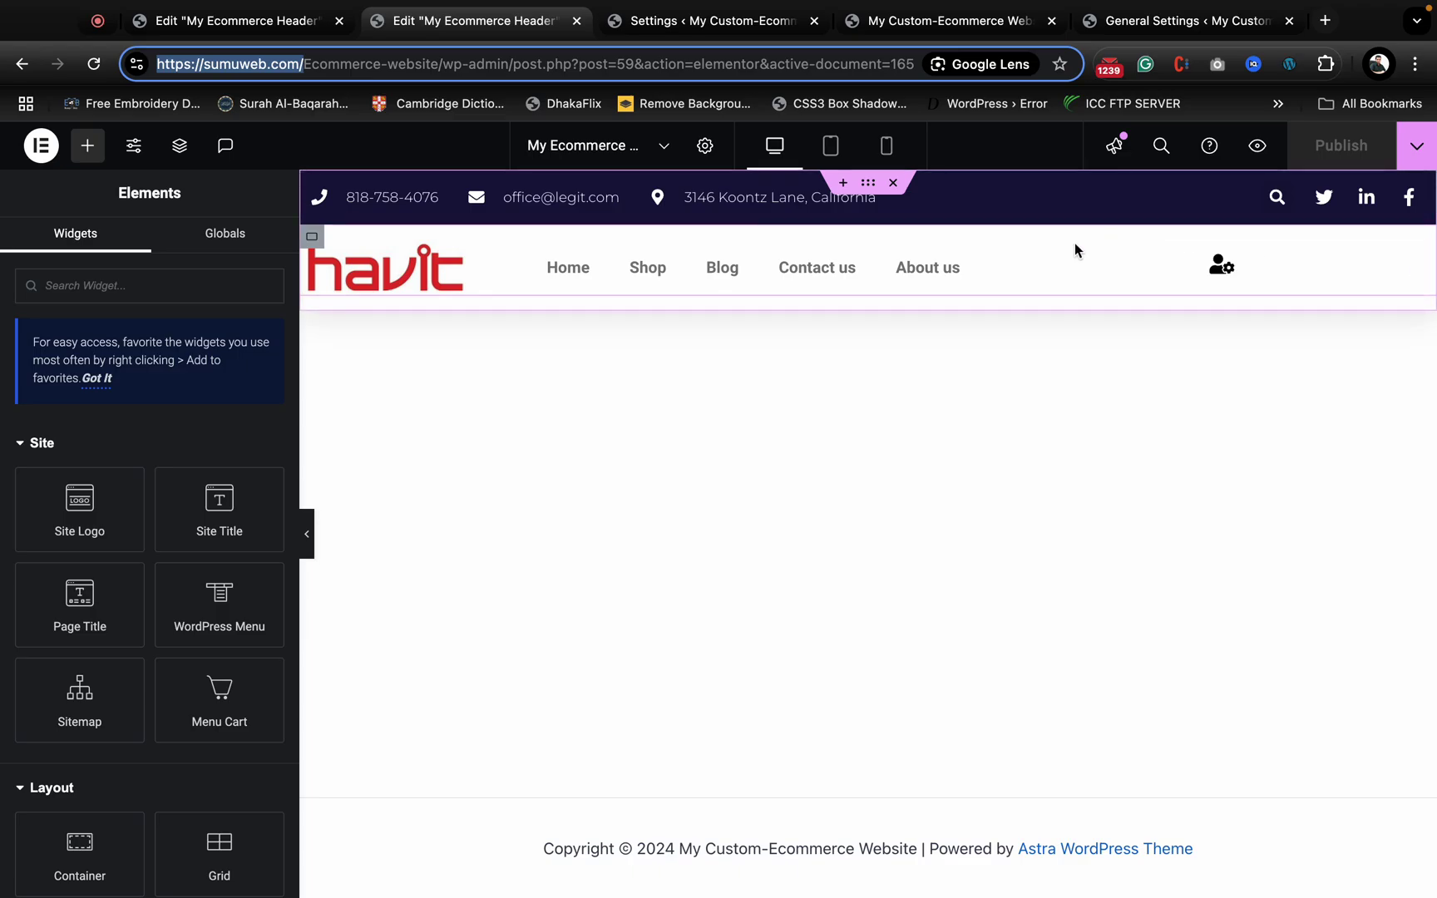
- Add a Shortcode widget to the header container with the account icon and set the container's direction to Row - horizontal
click(1420, 265)
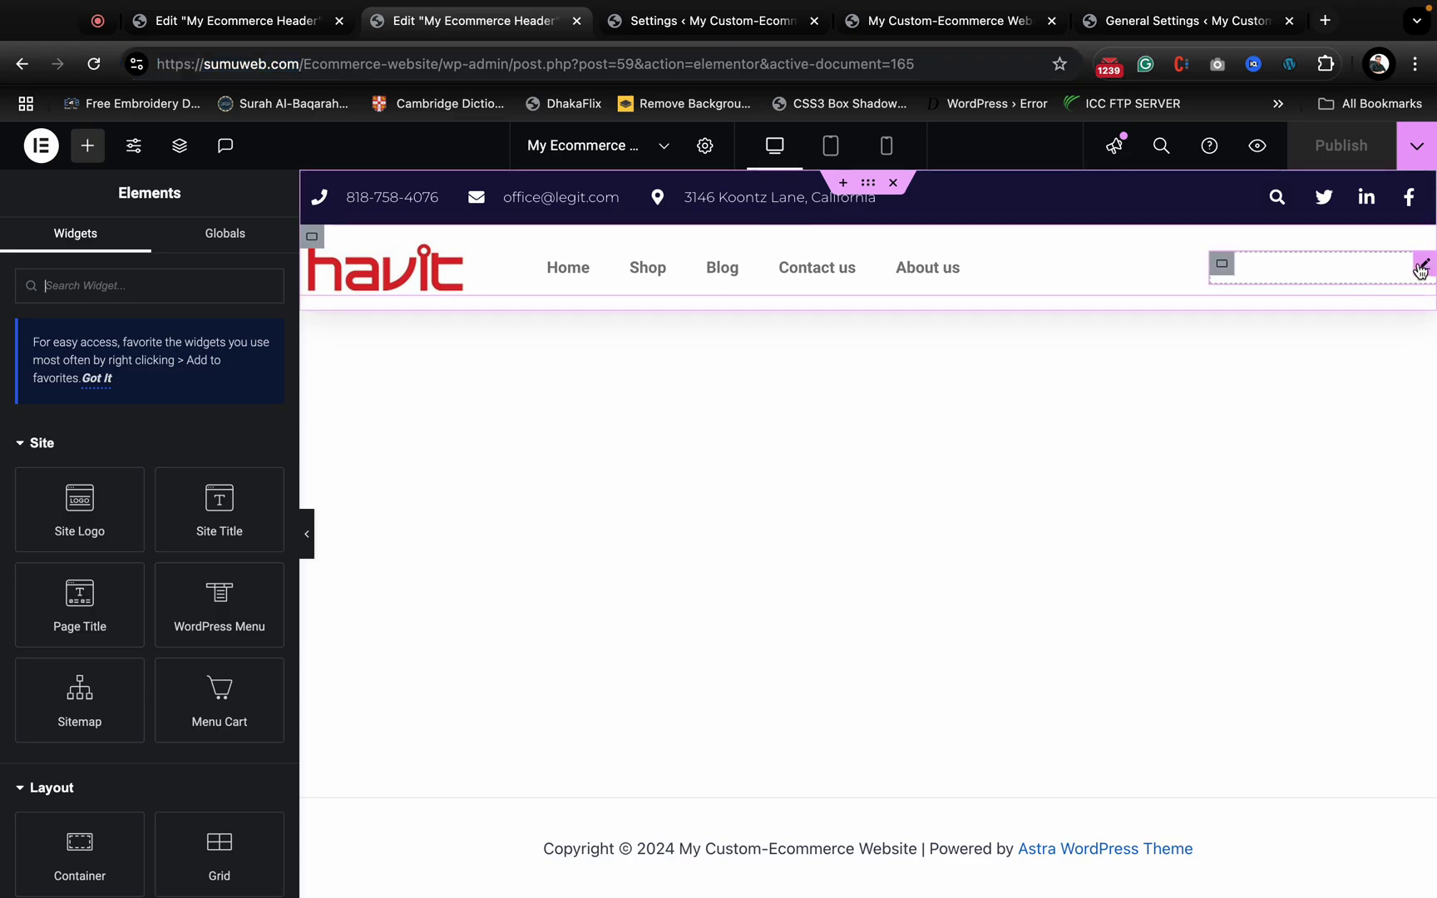
click(87, 147)
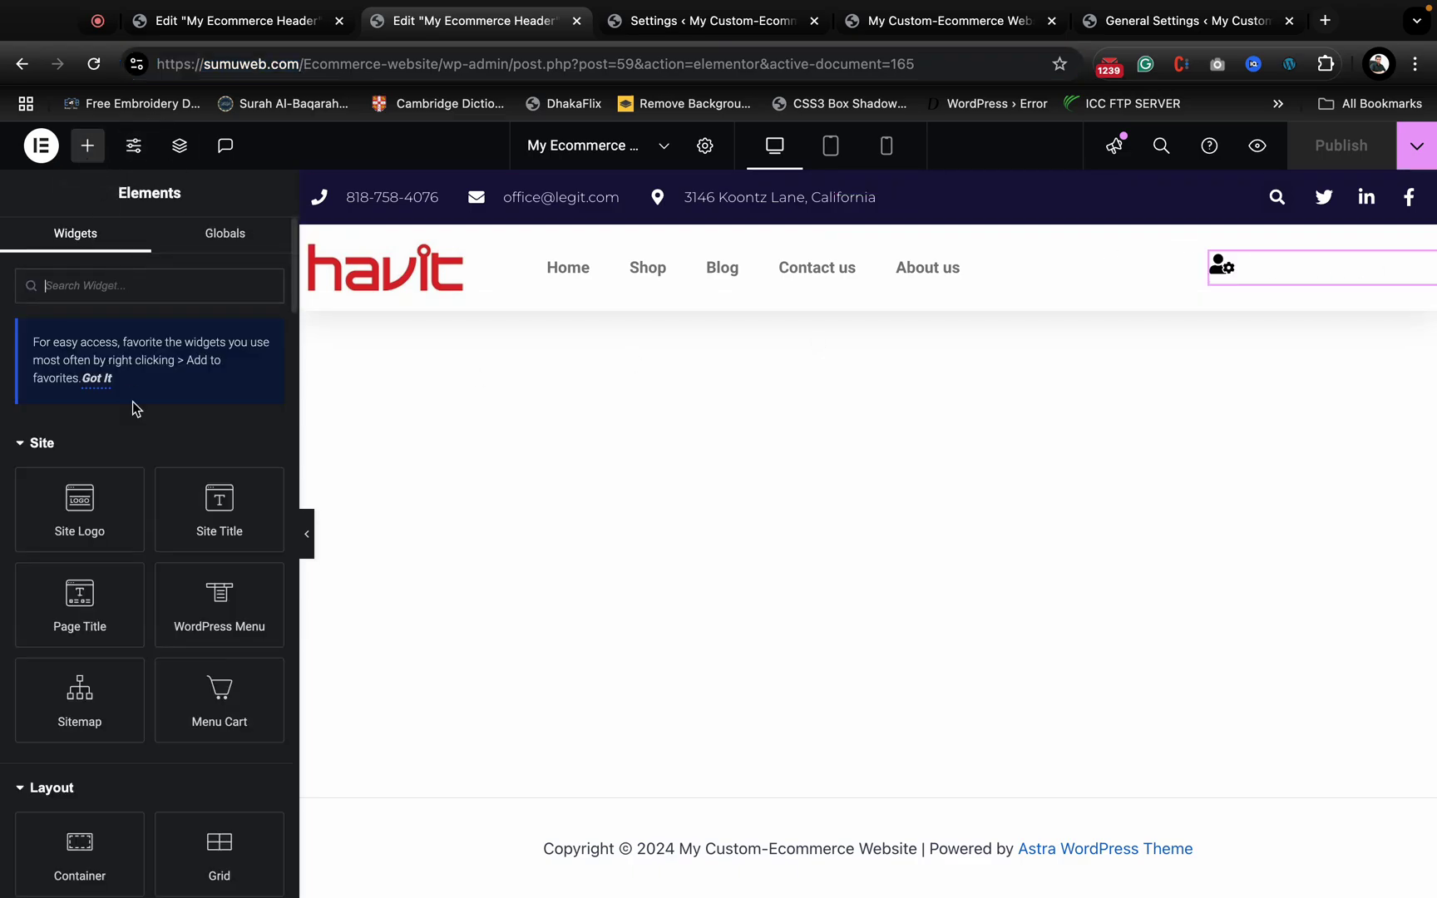
text(short)
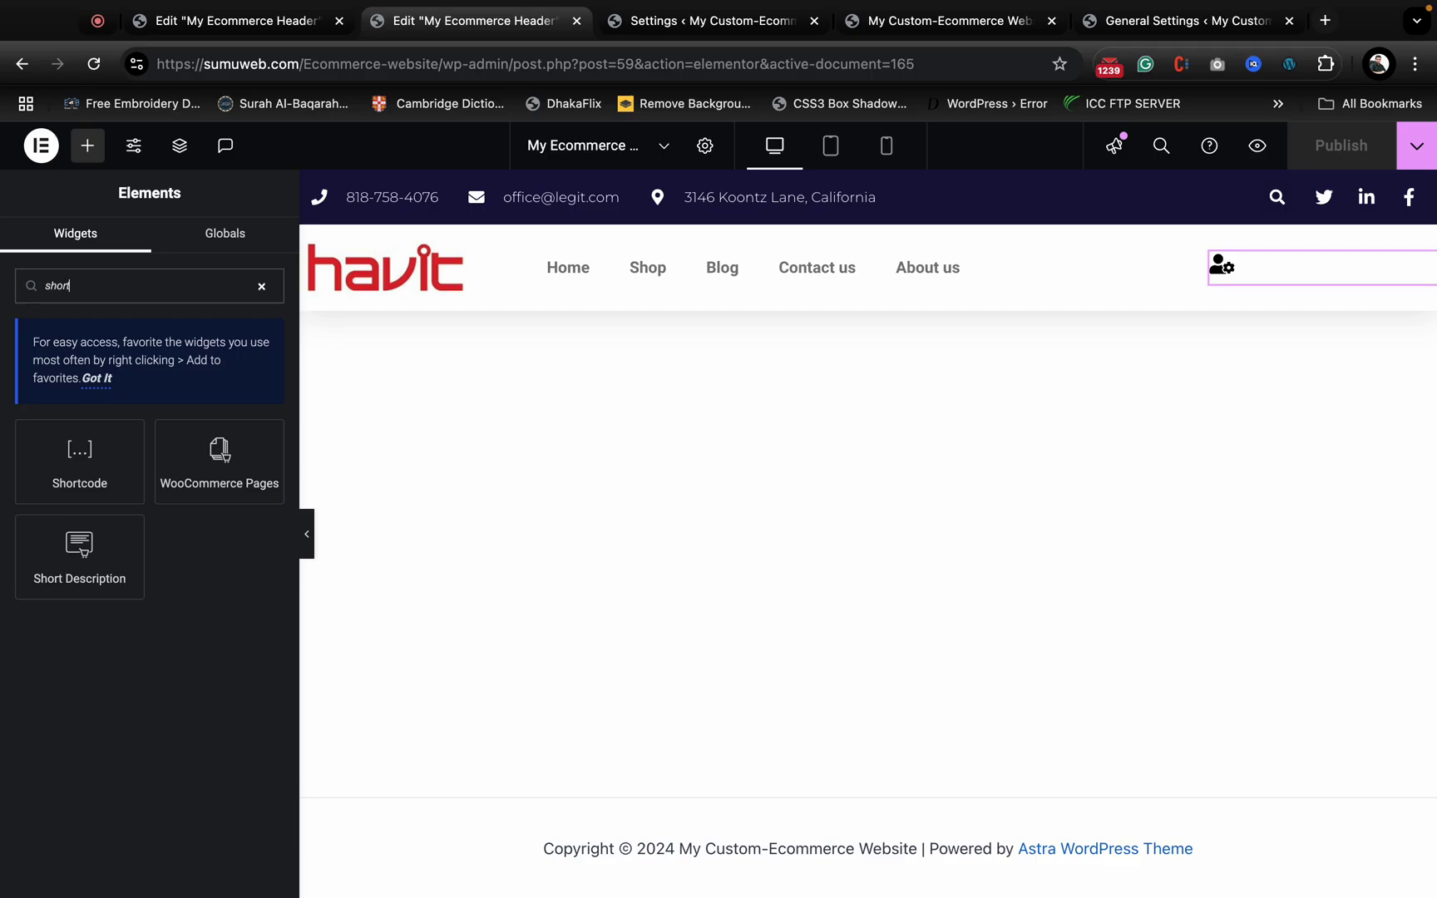
drag(80, 478, 1309, 266)
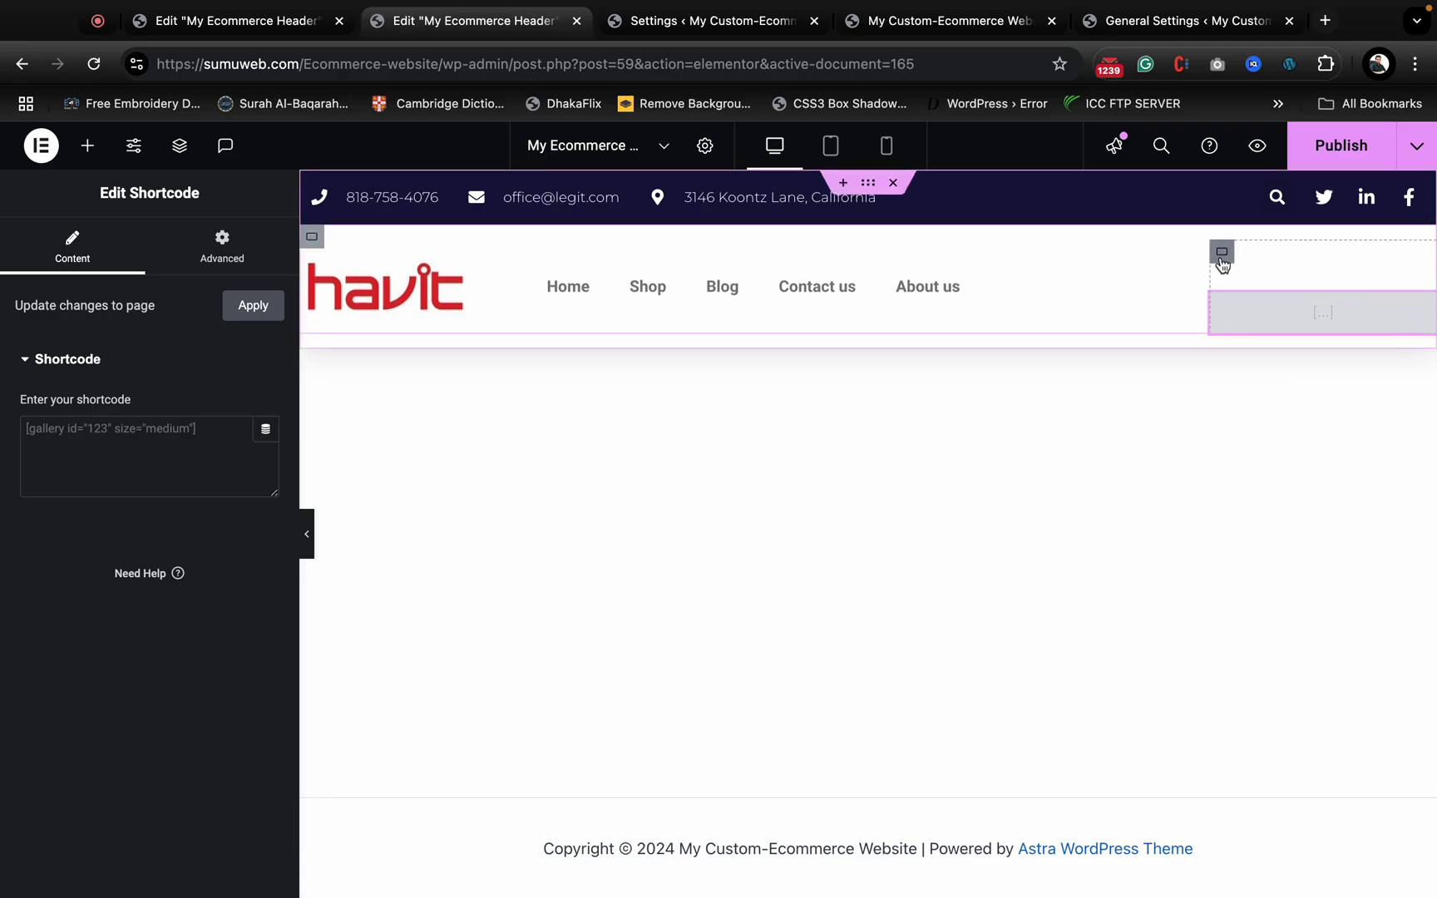
click(1221, 251)
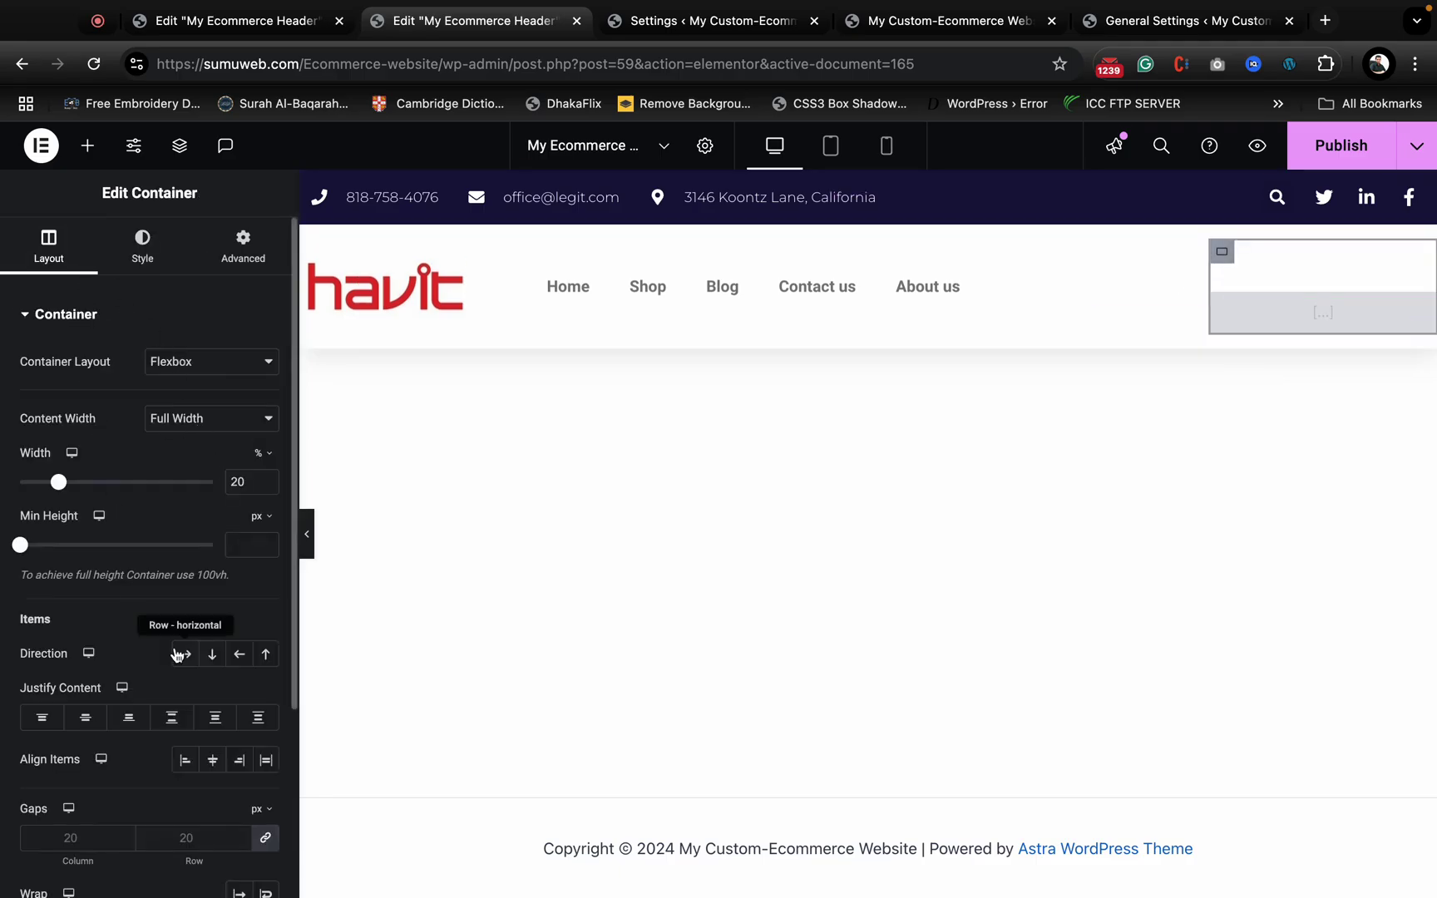
click(185, 653)
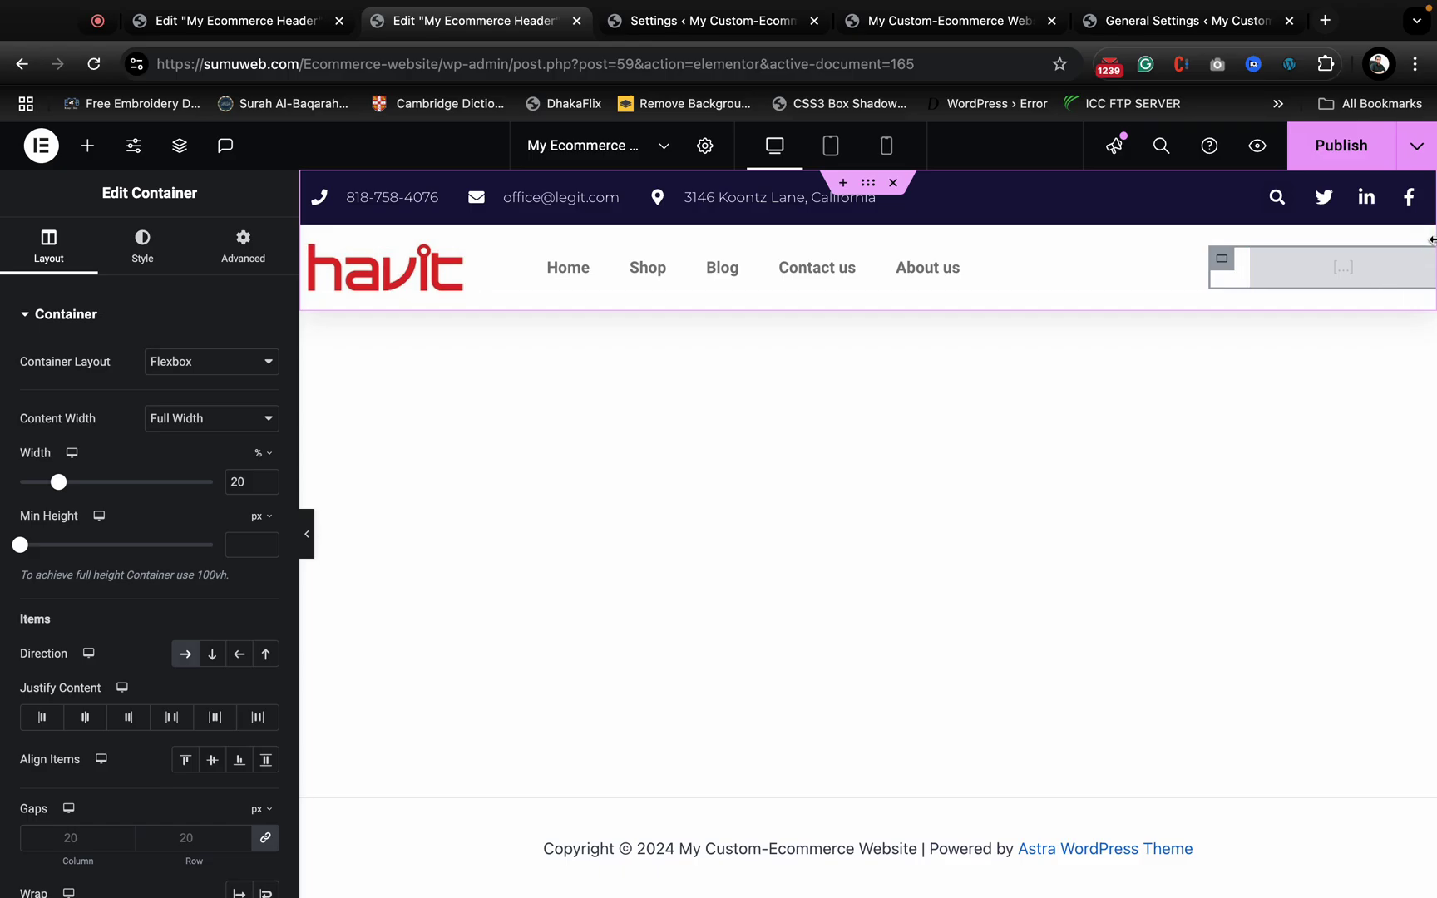
click(1420, 264)
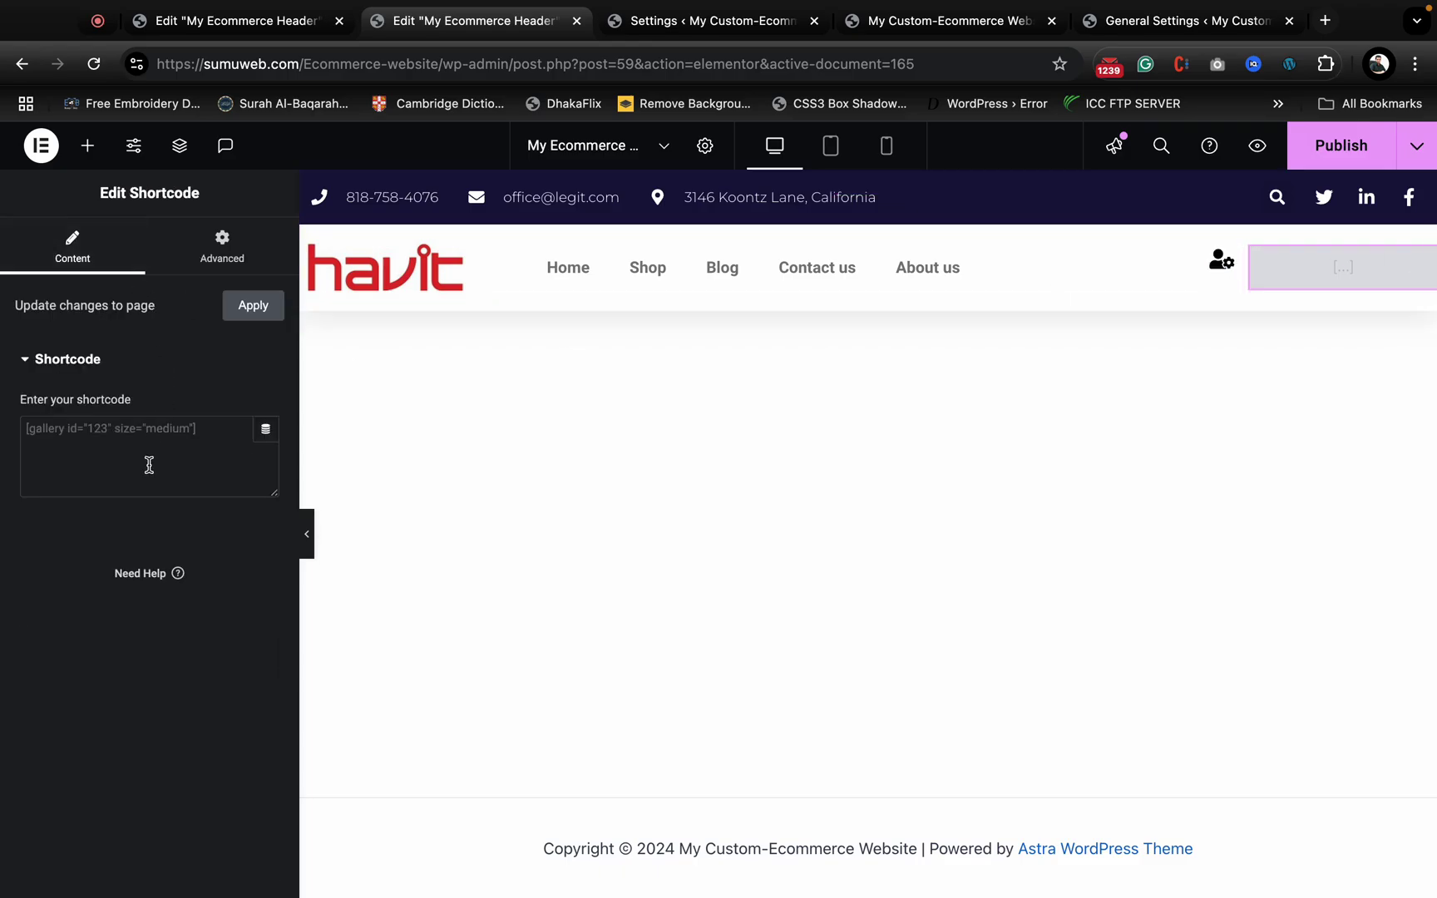
click(147, 472)
text(https://sumuweb.com/Ecommerce-website/my-account/)
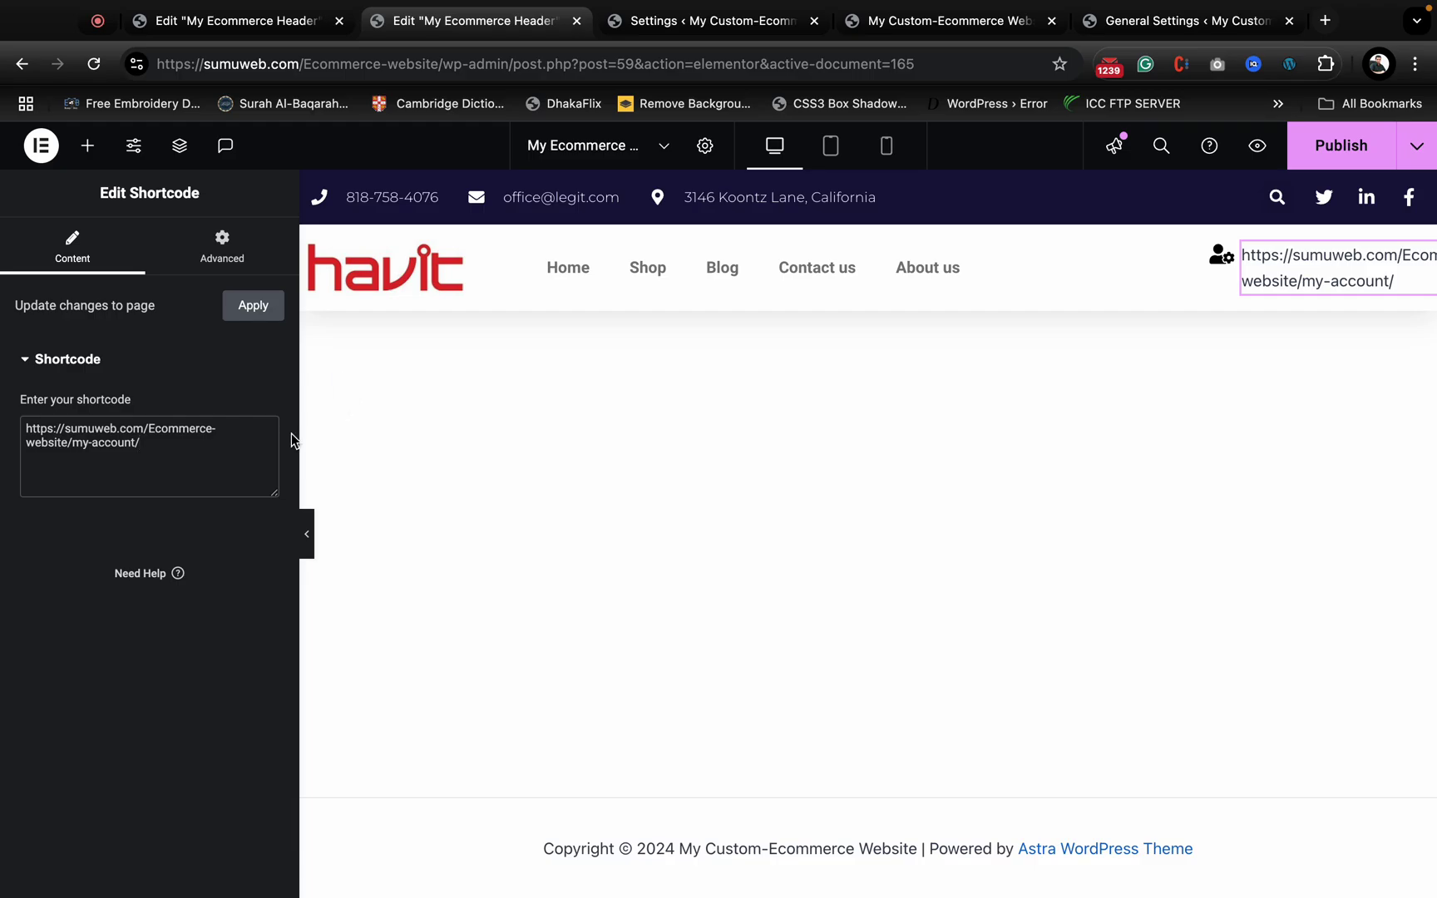
key(super+z)
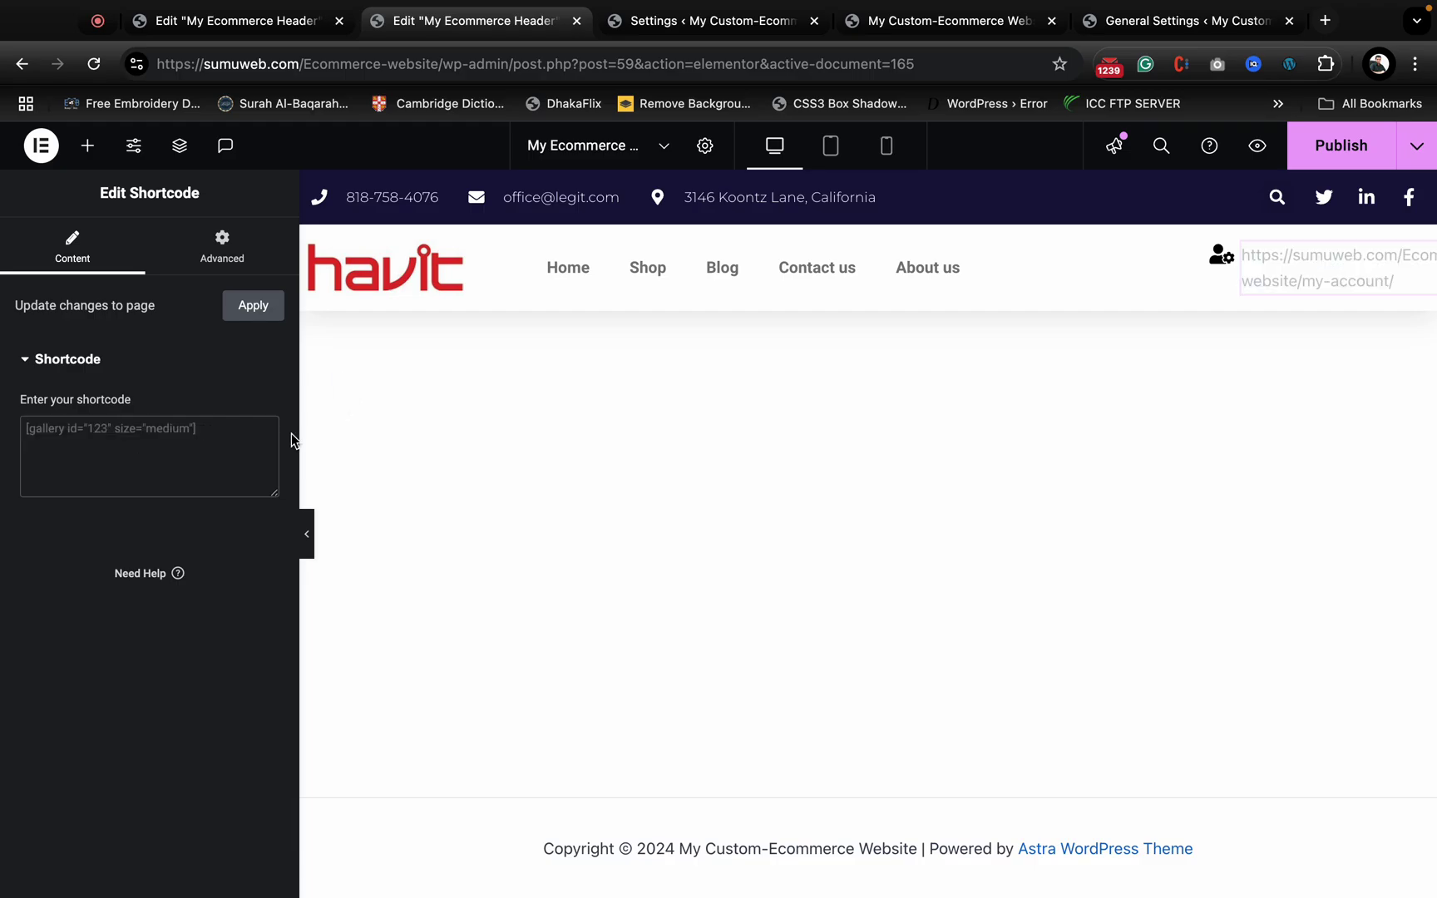
- Return to the Caddy settings page and copy the cart widget shortcode again
click(291, 30)
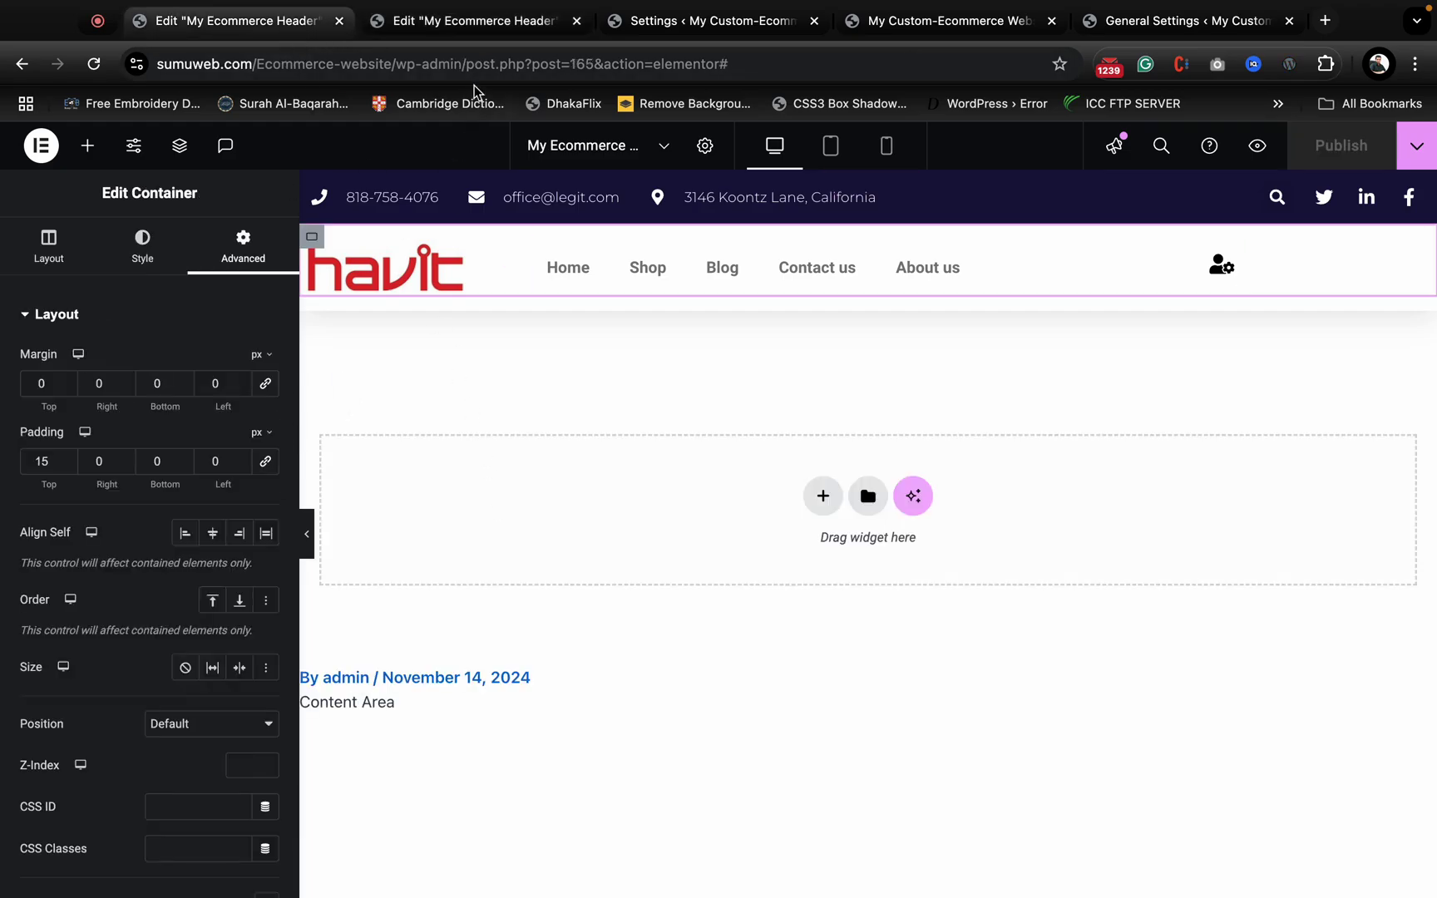
click(468, 23)
click(669, 23)
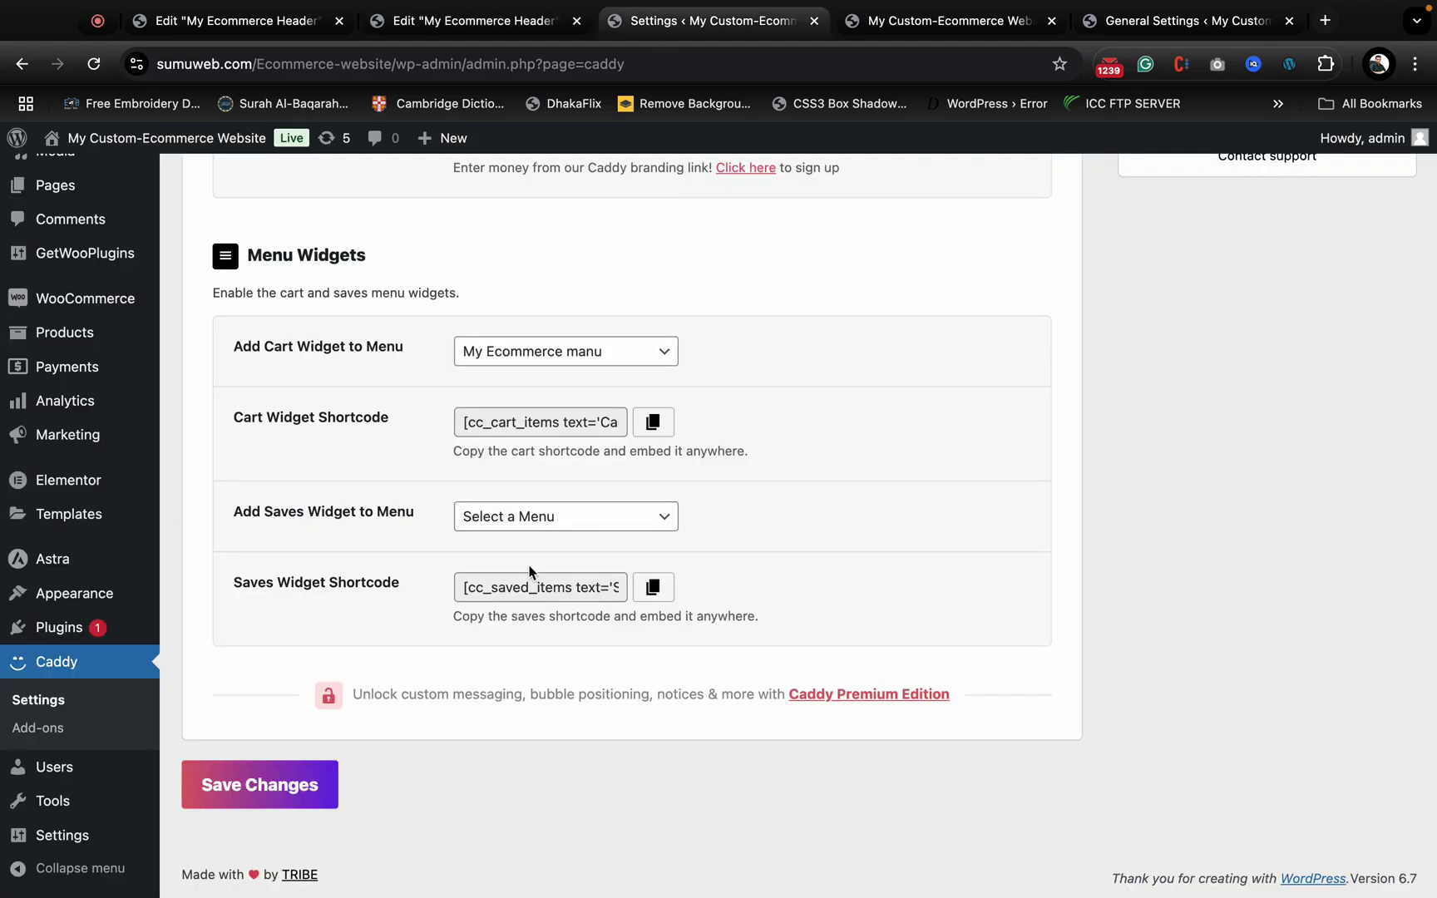
click(650, 424)
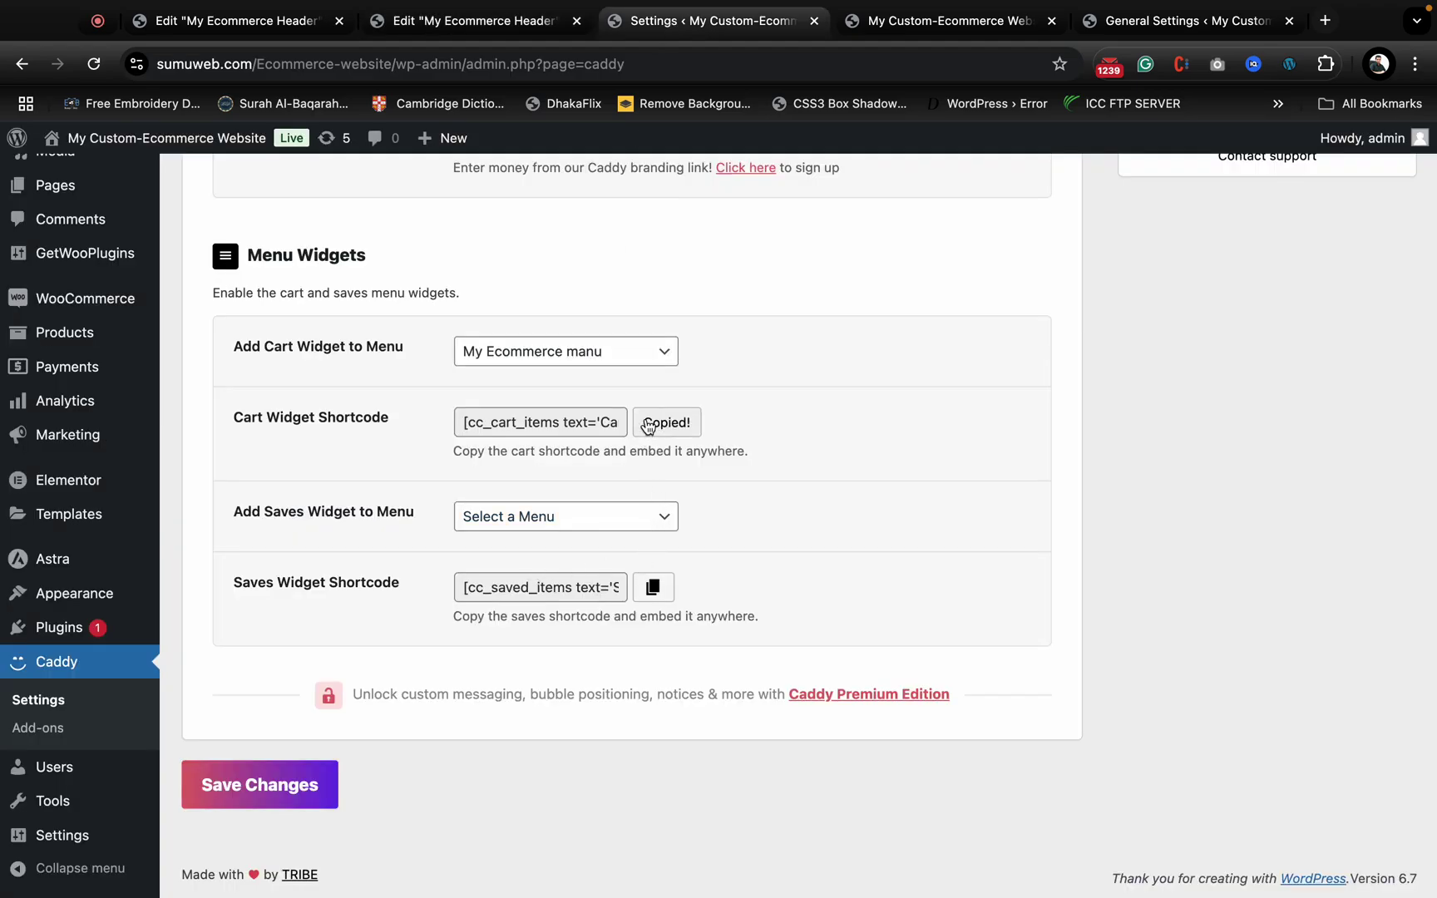
- Paste the Caddy cart shortcode [cc_cart_items text='Cart' icon='yes'] into the header's Shortcode widget and publish the header
click(456, 25)
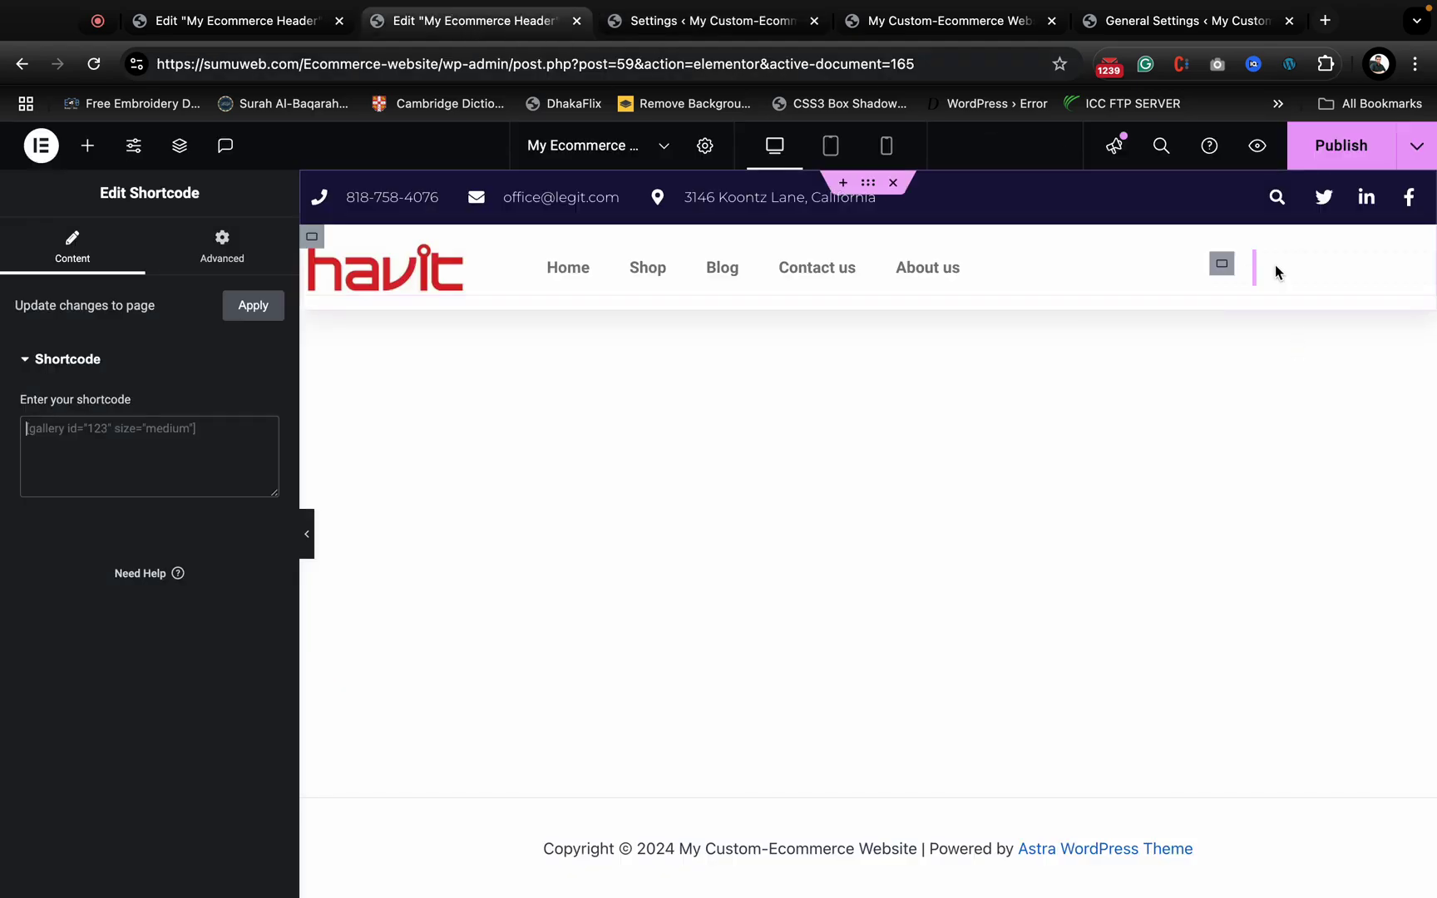
key(super+v)
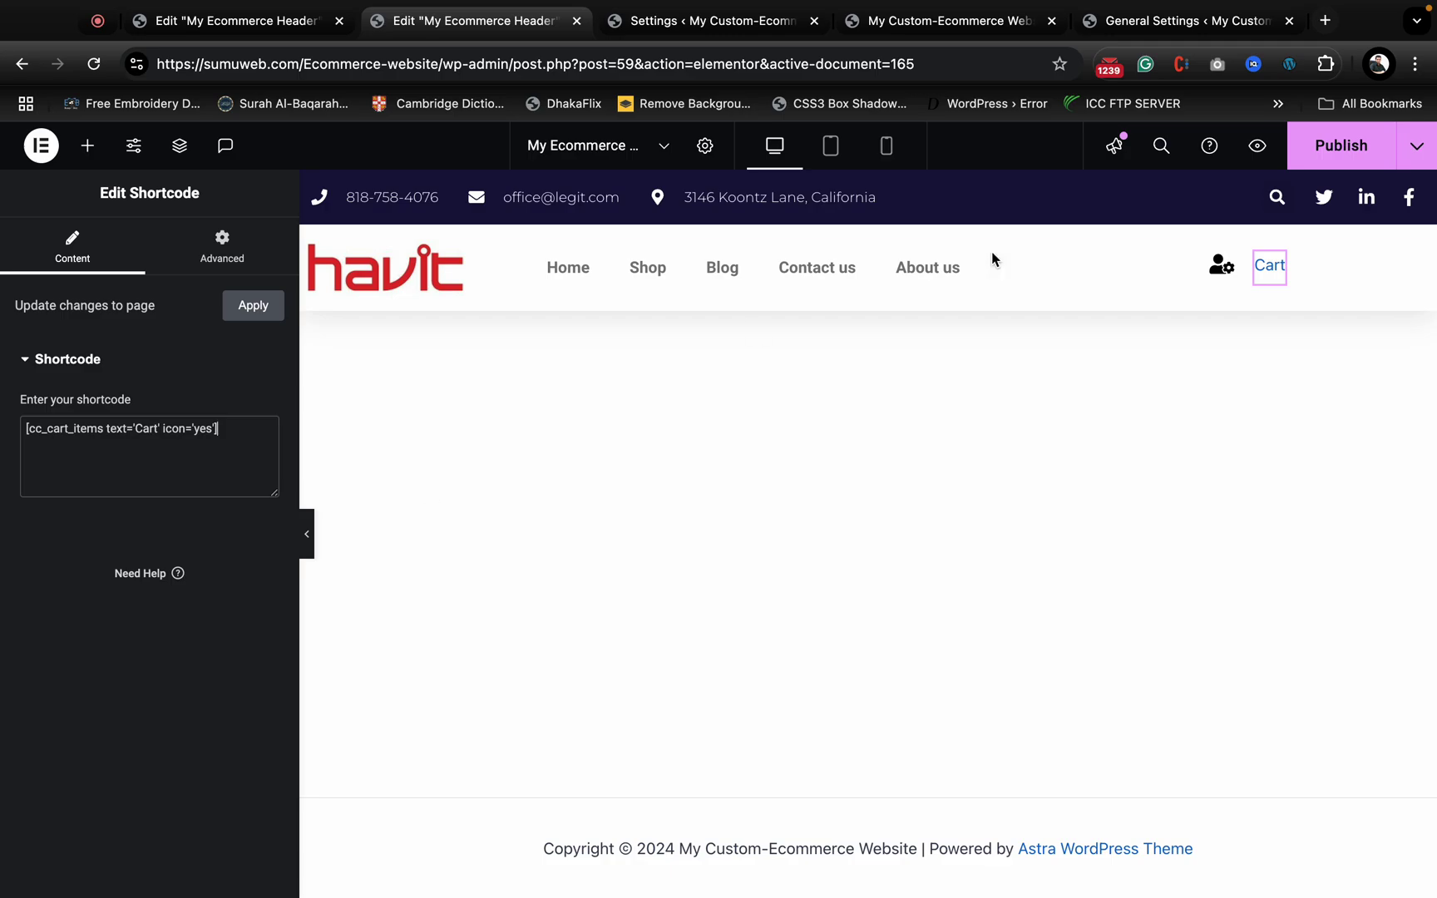
click(1338, 146)
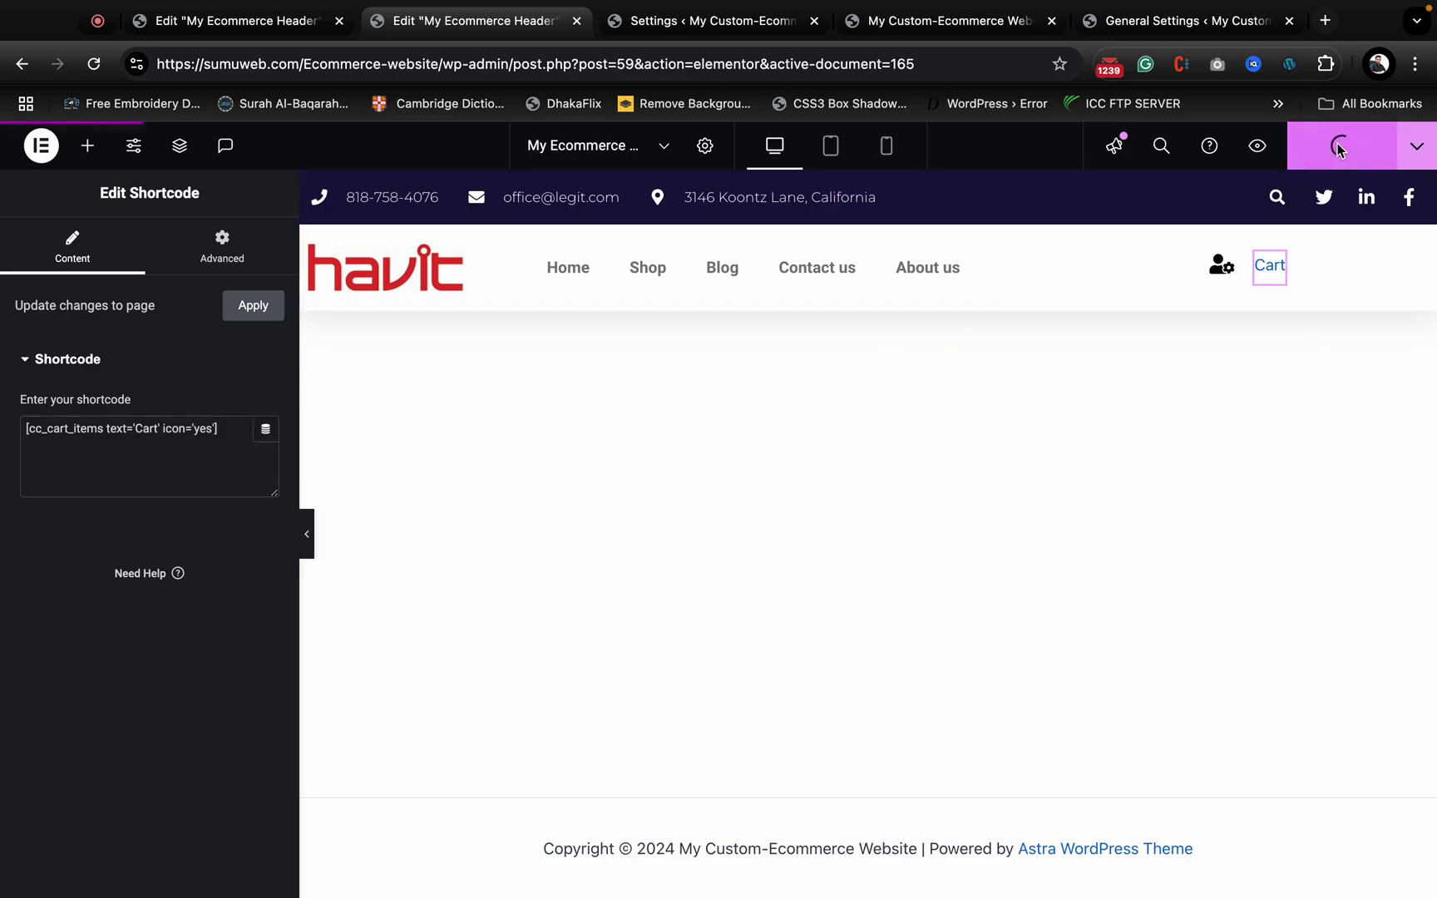
- Reload the live site and test the header's Cart link by opening and closing the side cart
click(659, 23)
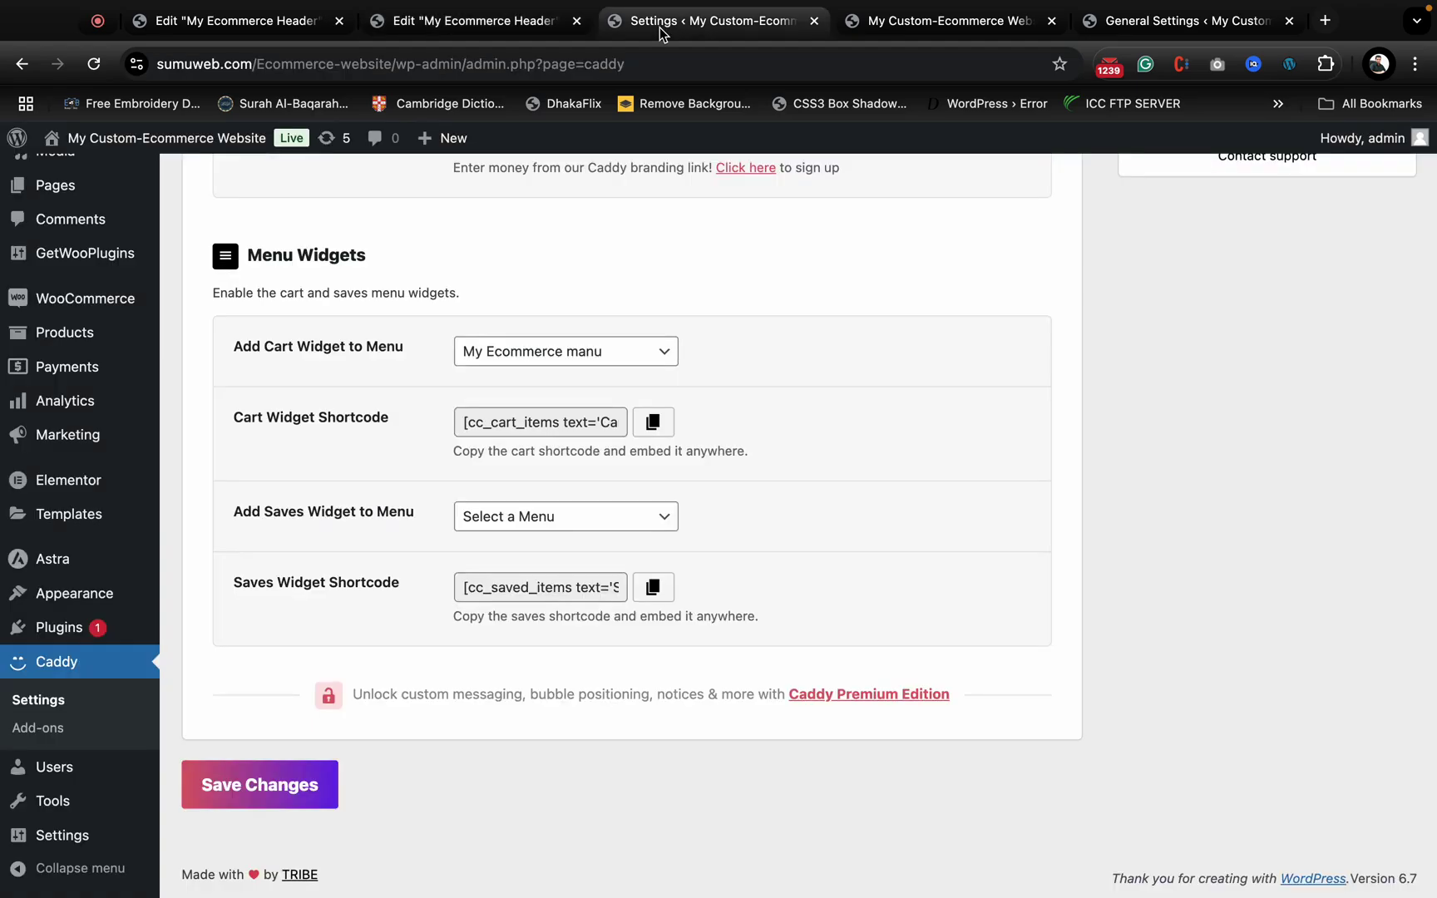
click(880, 25)
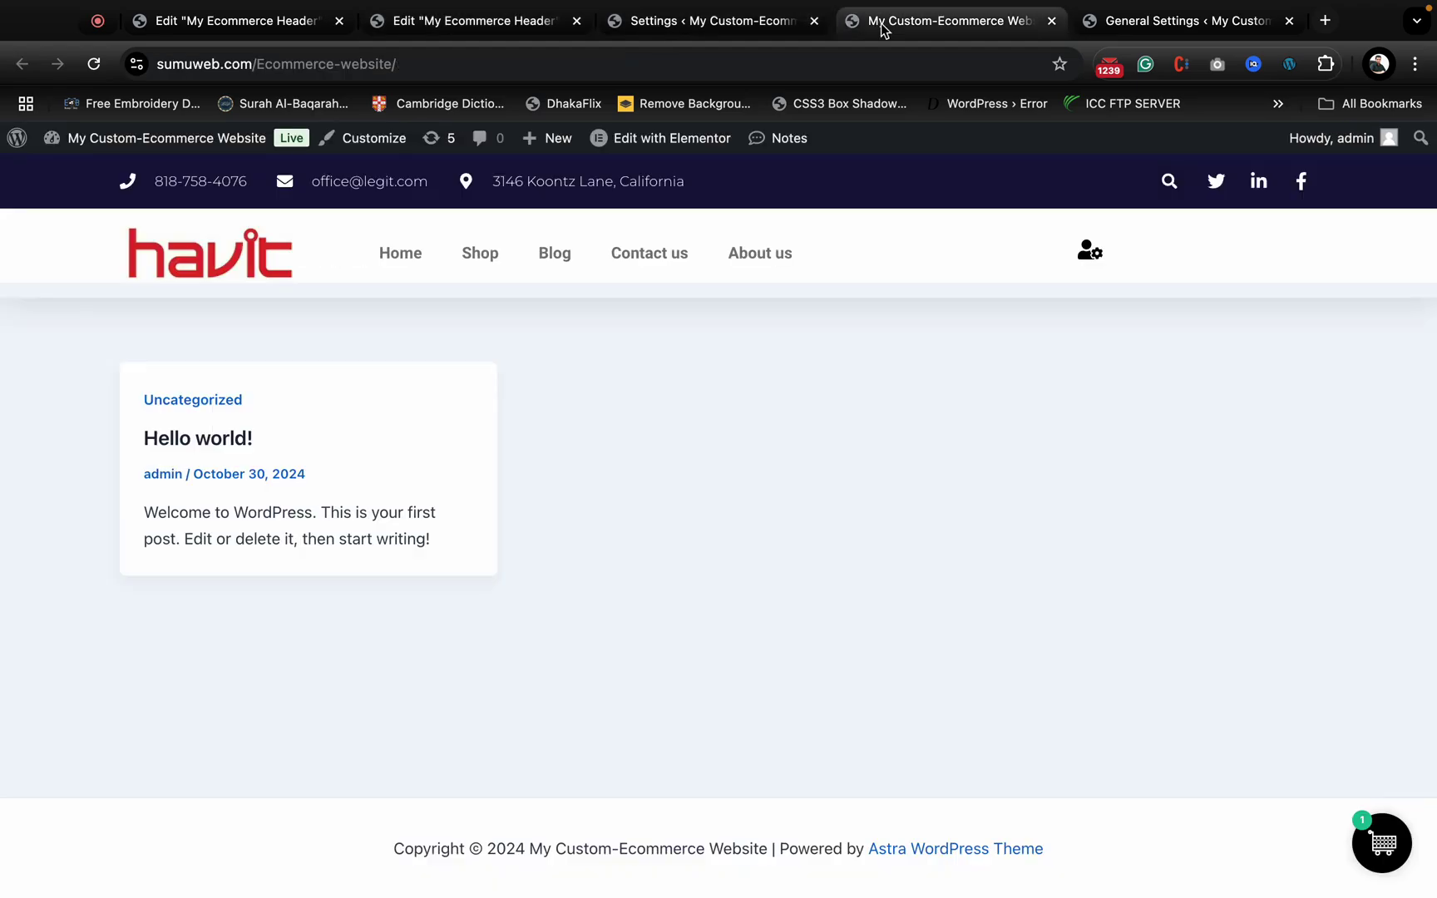
click(92, 65)
click(1148, 252)
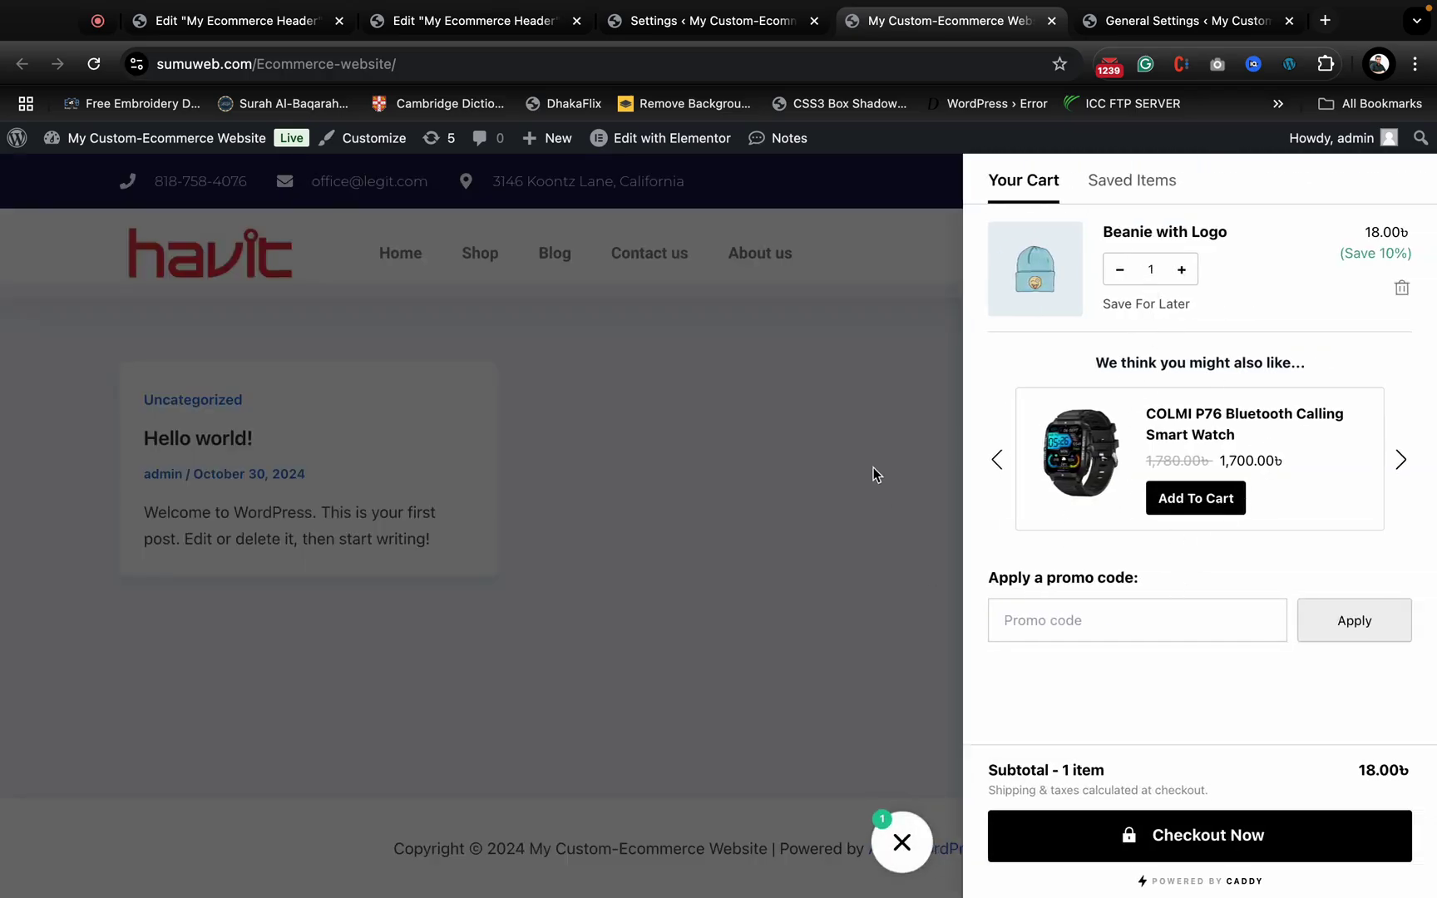
click(905, 852)
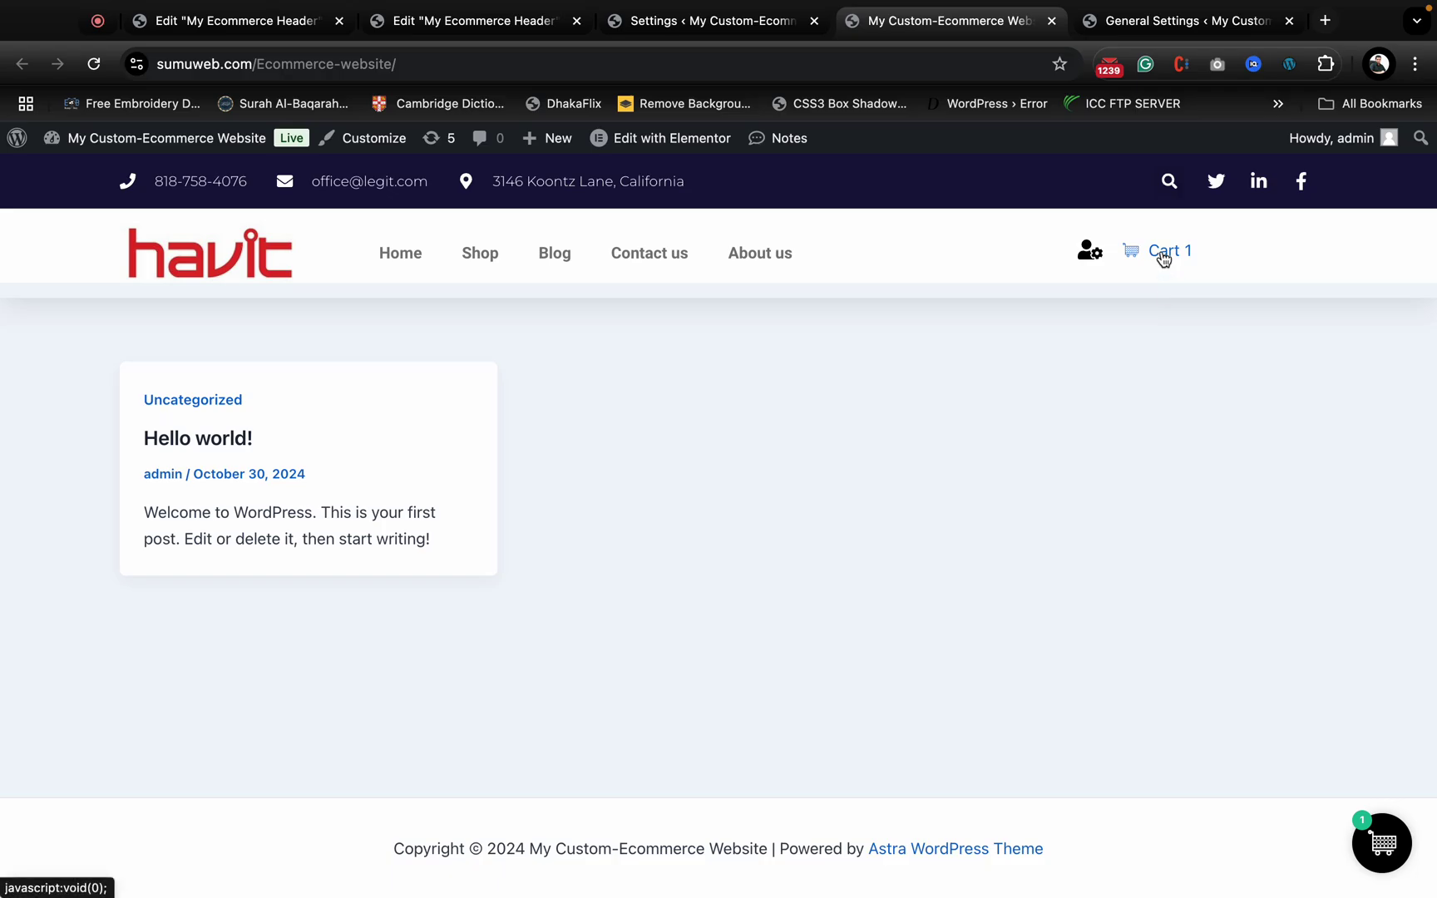
- Inspect the Cart link's markup in the developer tools, and open and close the side cart again from the header
right_click(1162, 253)
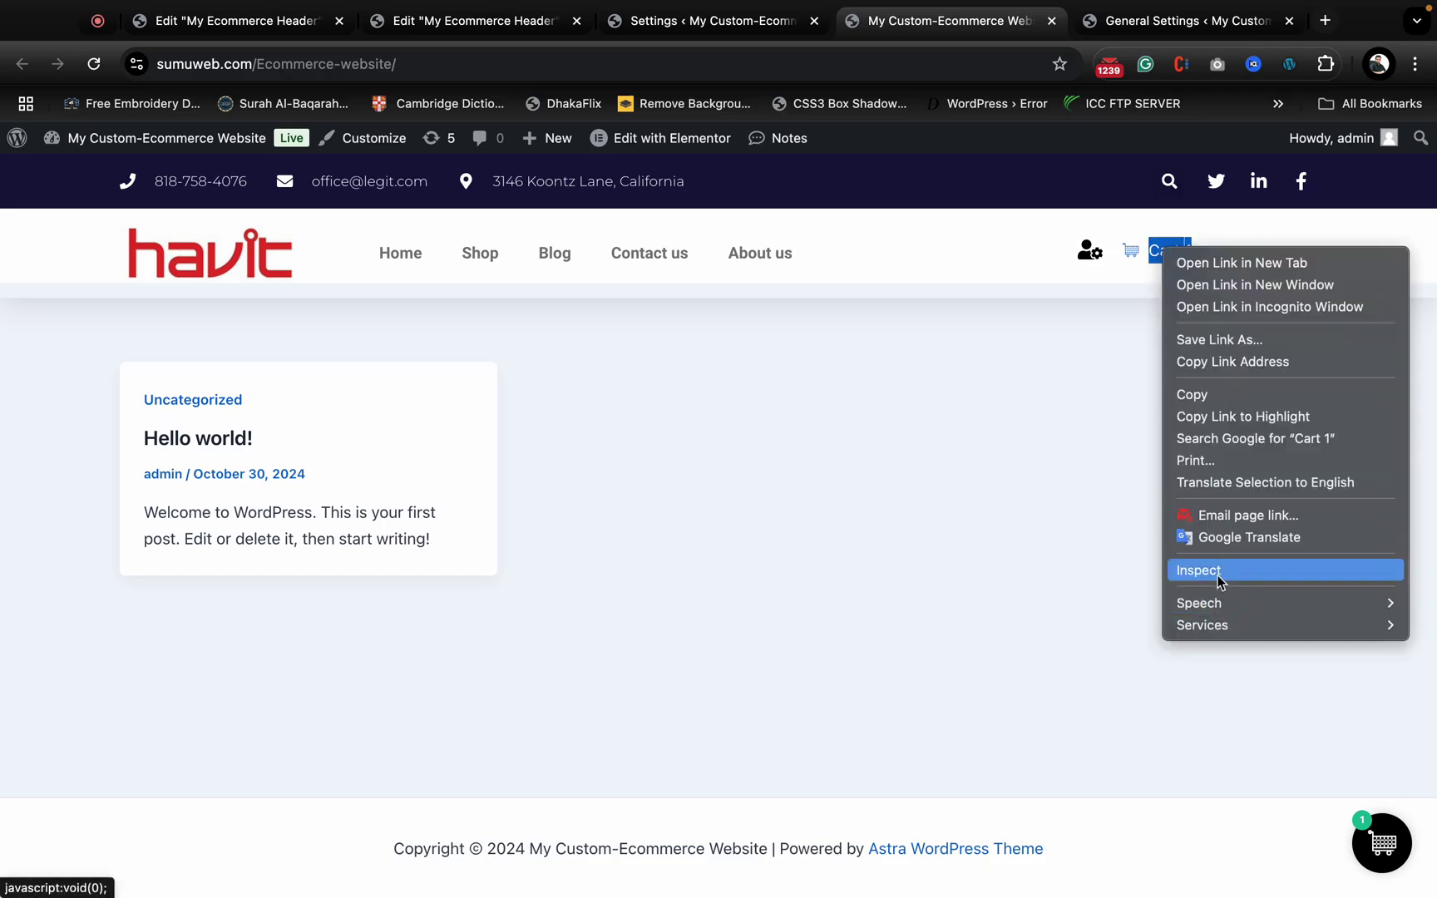
key(Escape)
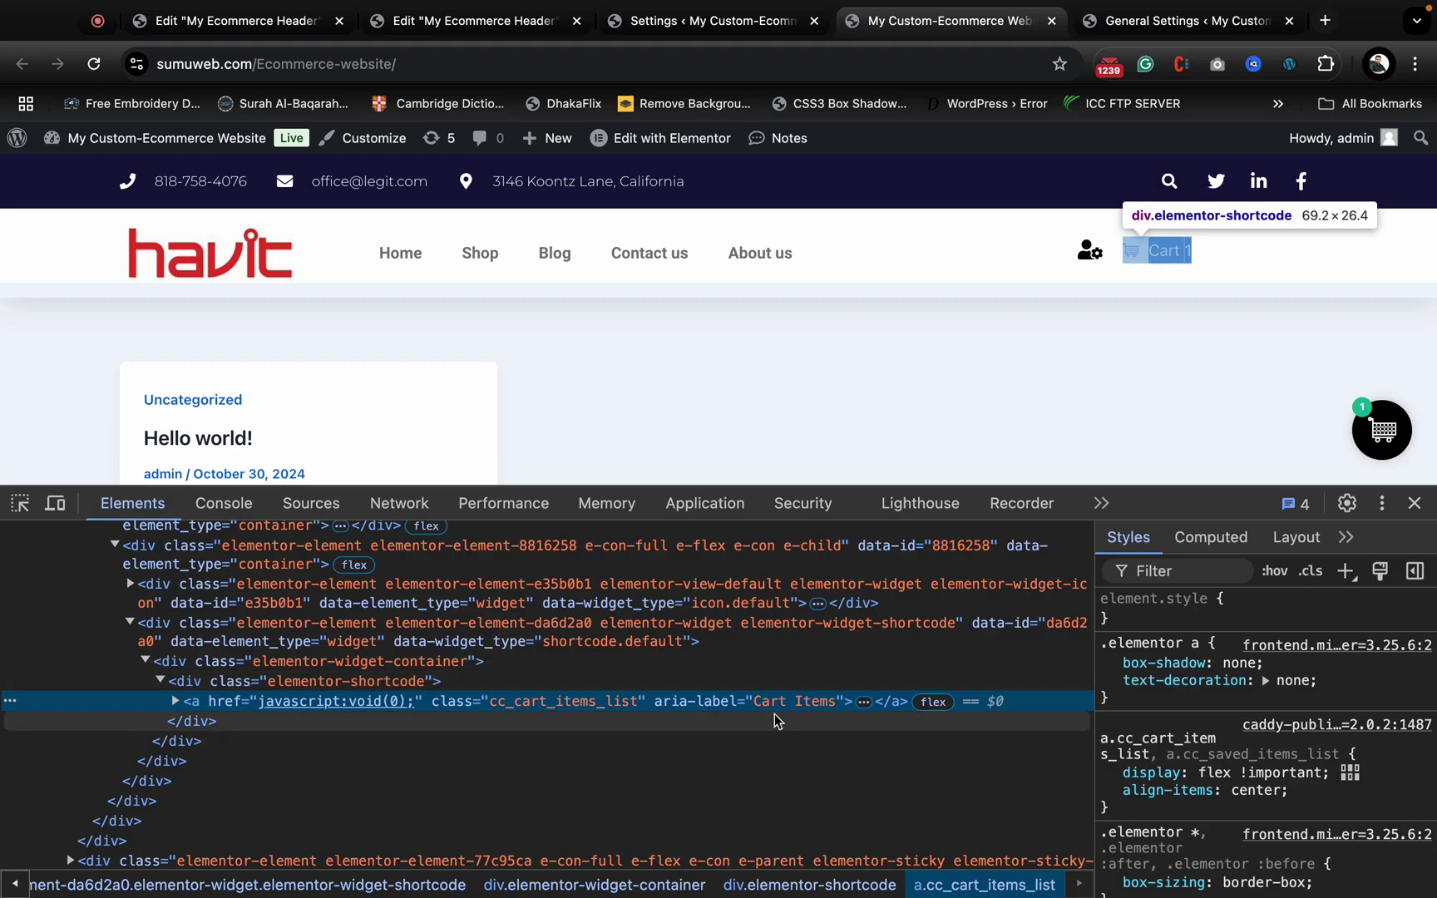
click(1415, 506)
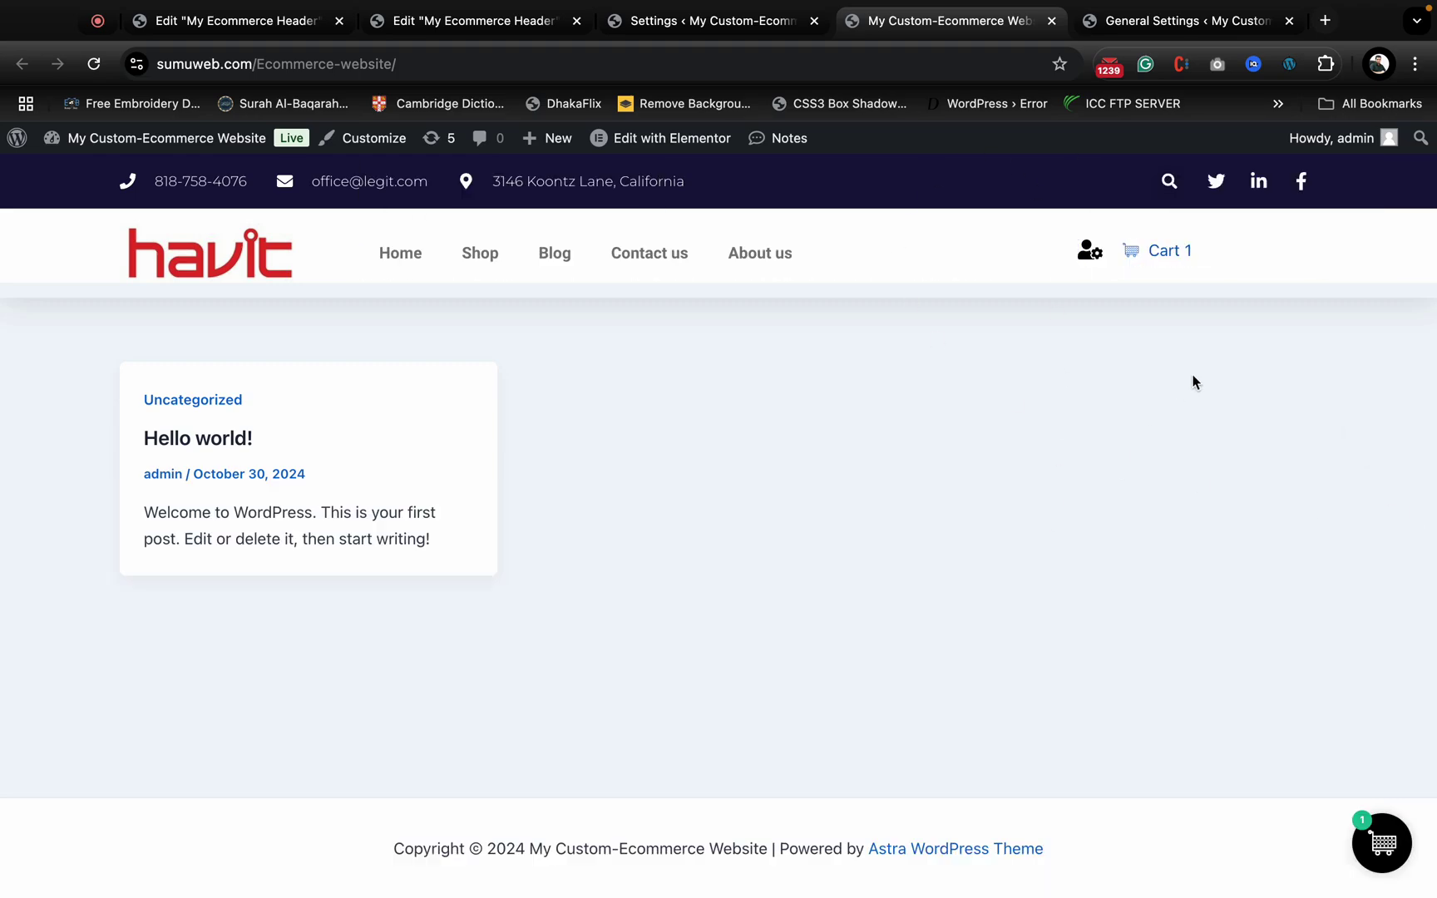
click(1158, 258)
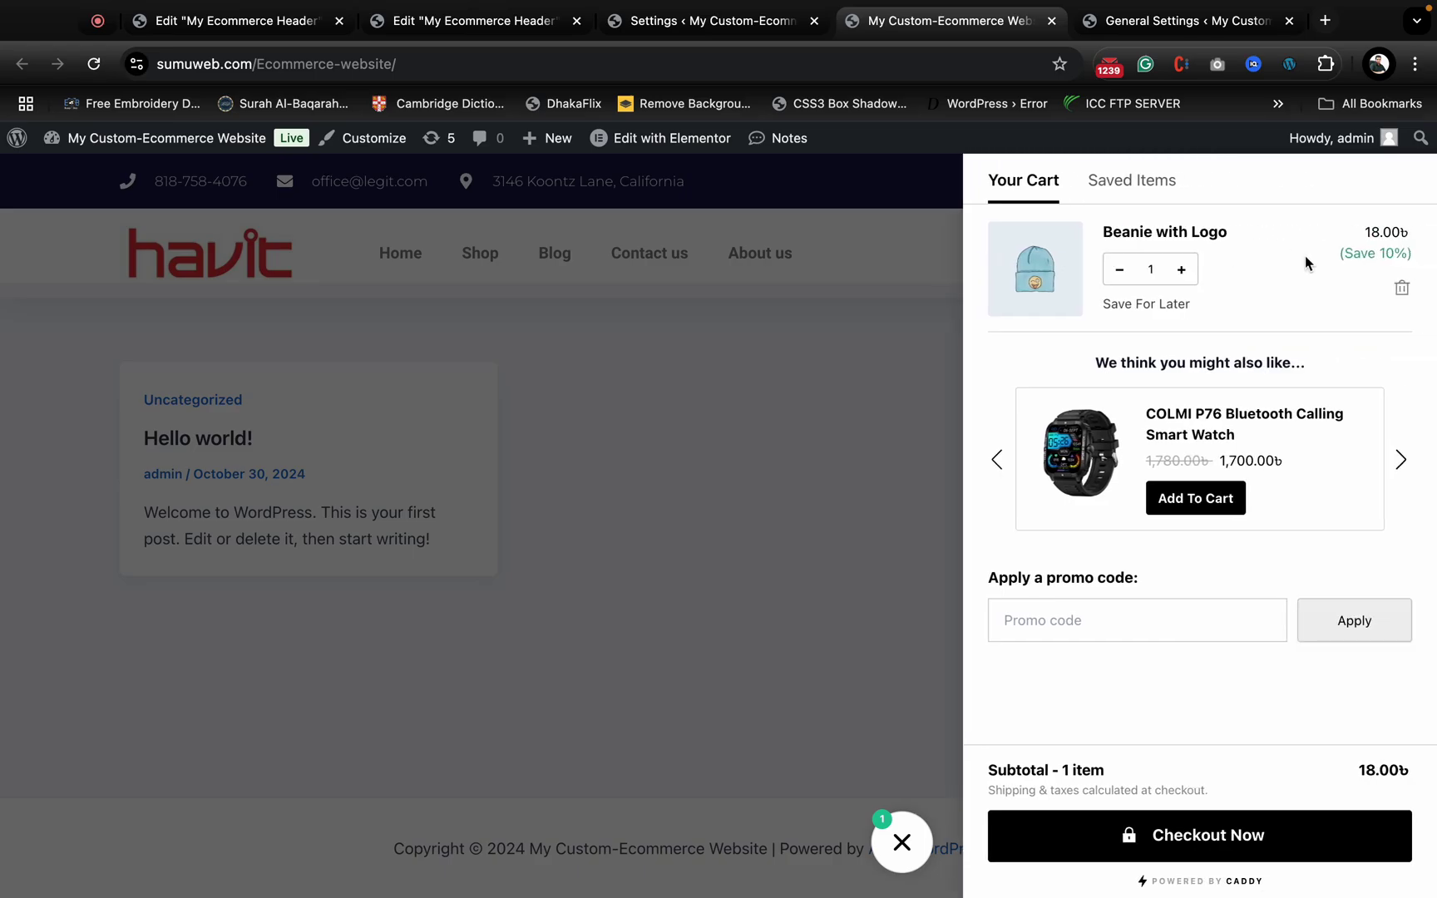
click(876, 825)
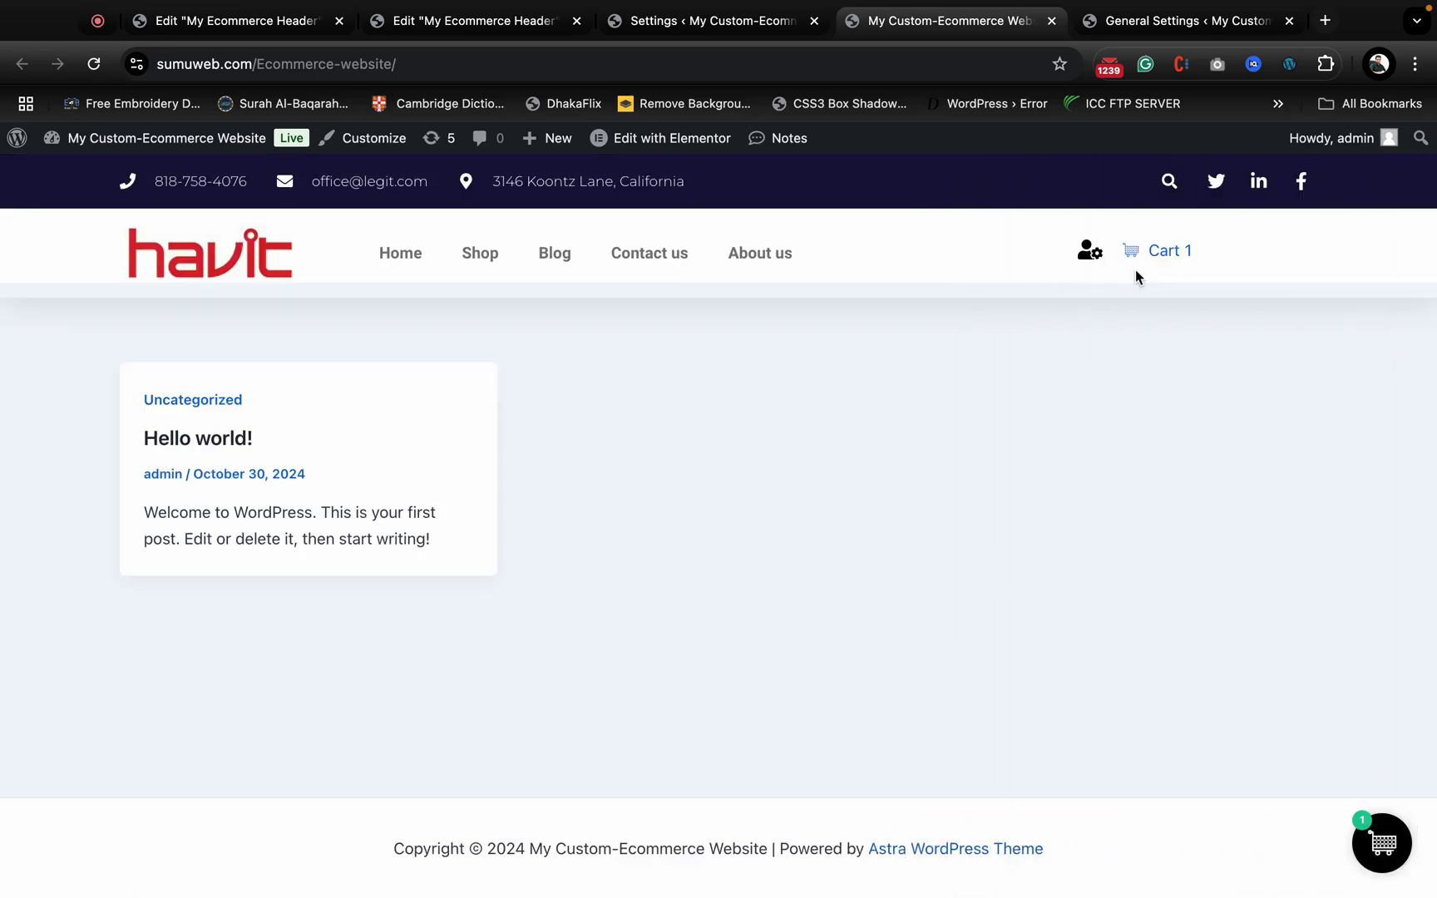
- Return to the header editor, try a Search widget beside the Cart link and delete it again
mouse_move(497, 9)
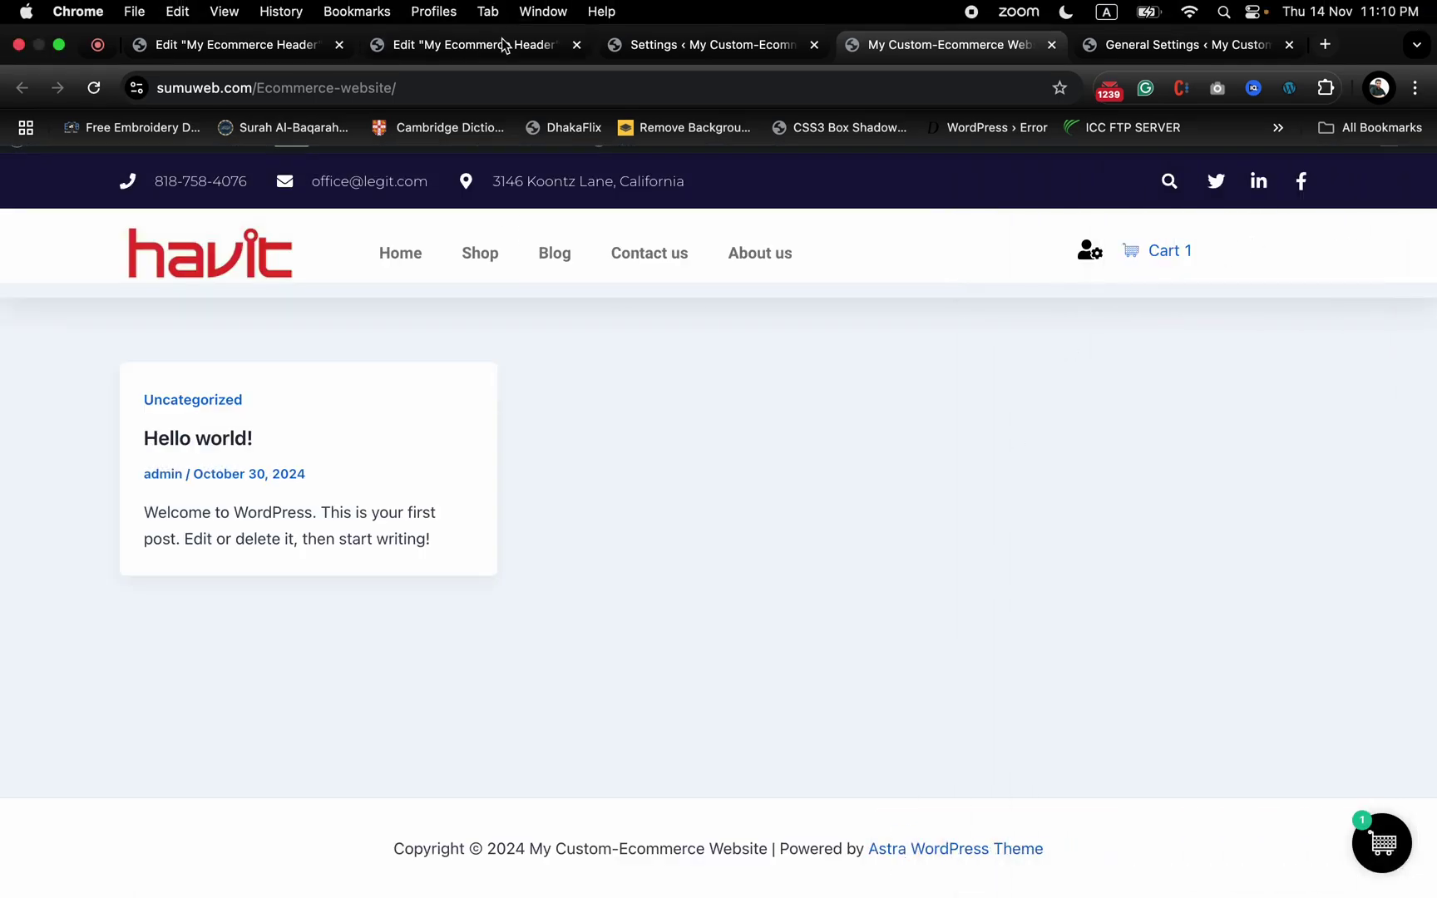
click(477, 44)
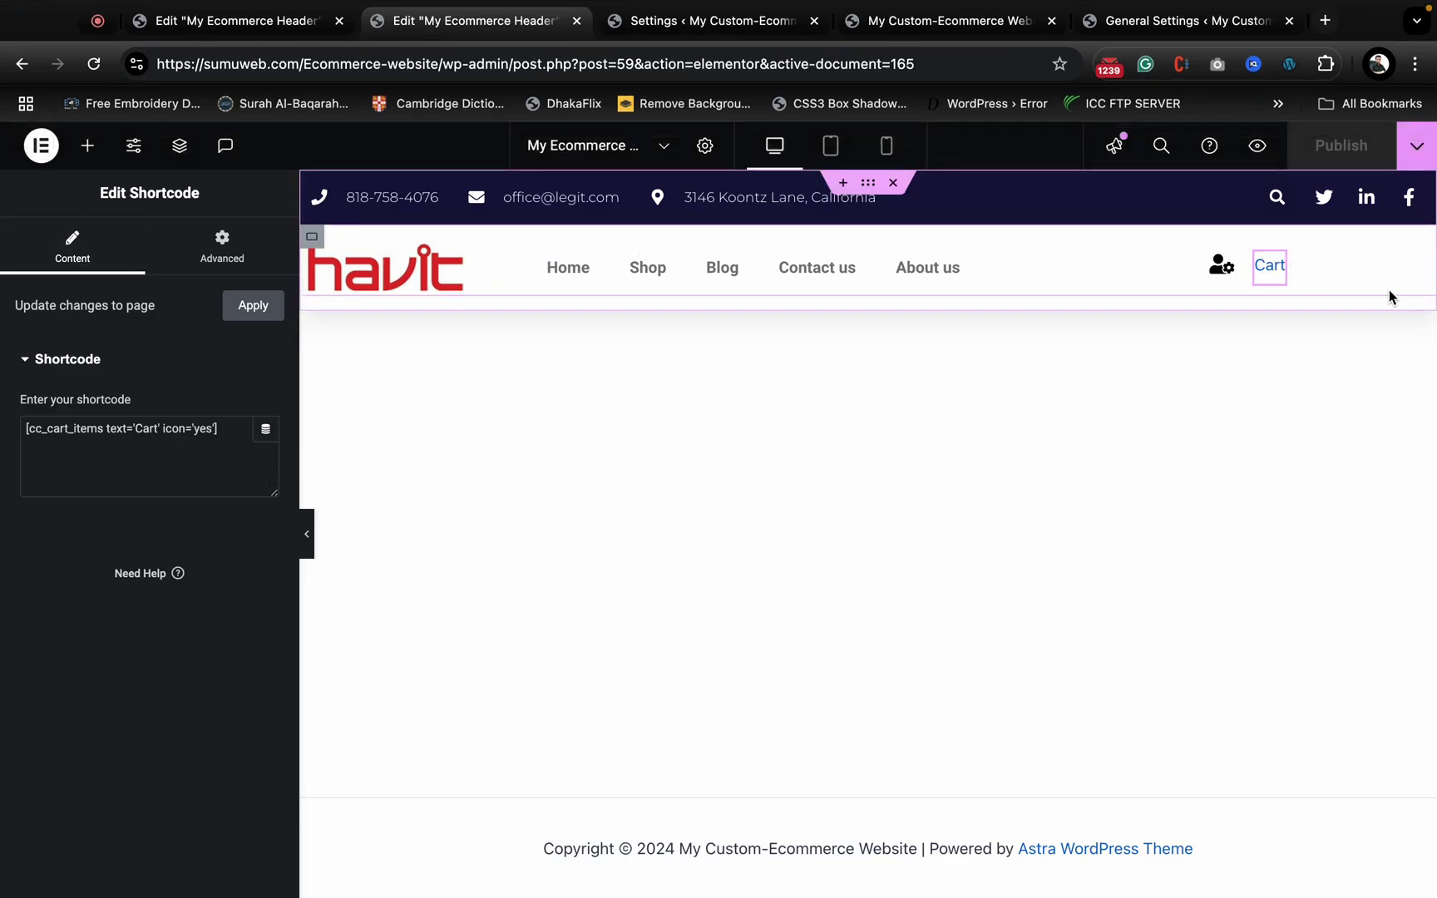
click(87, 147)
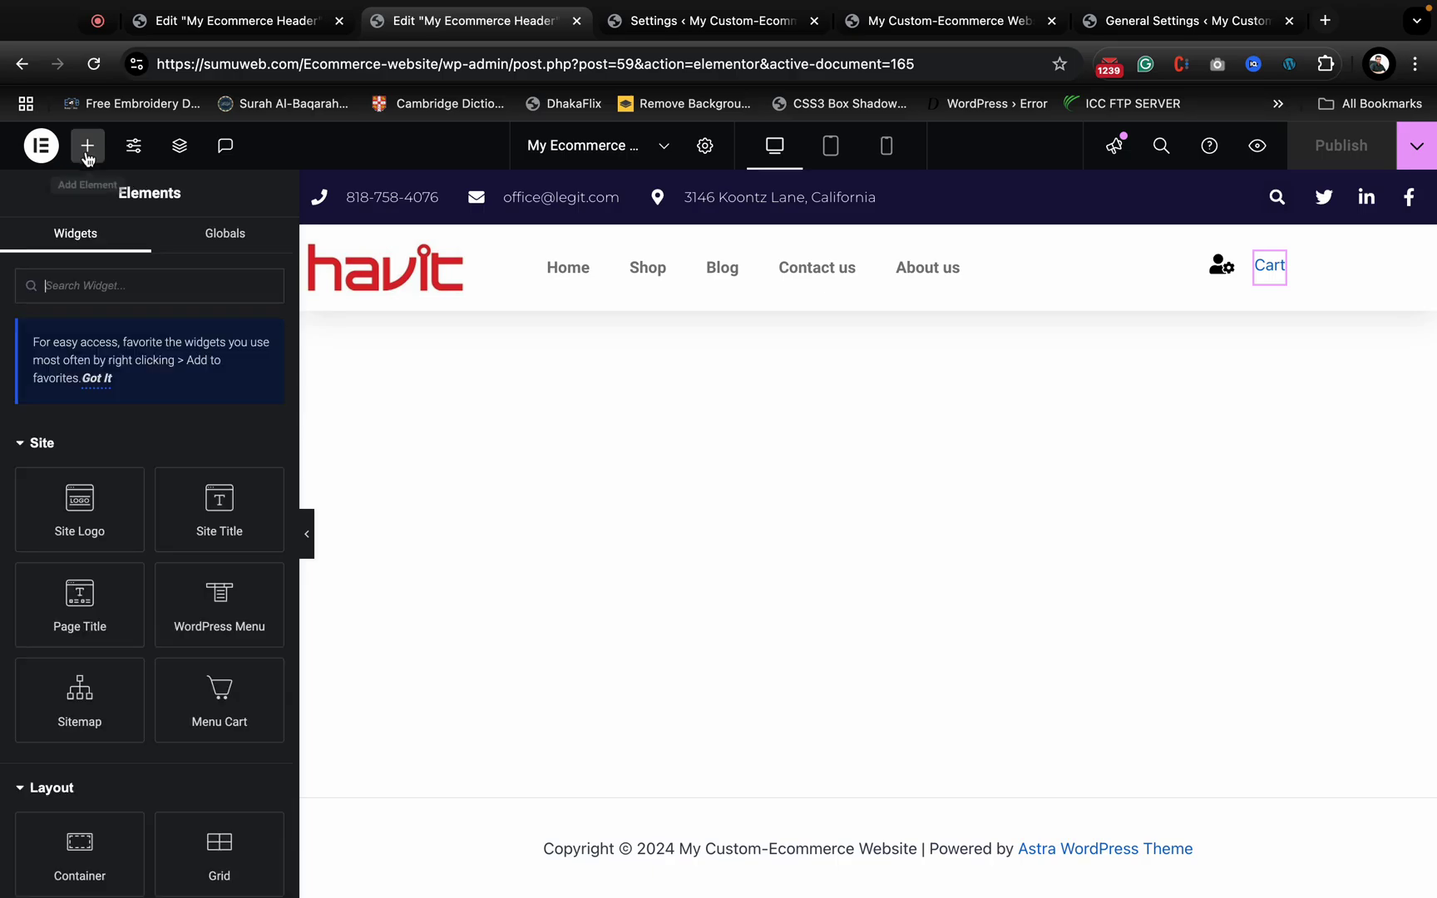
text(search)
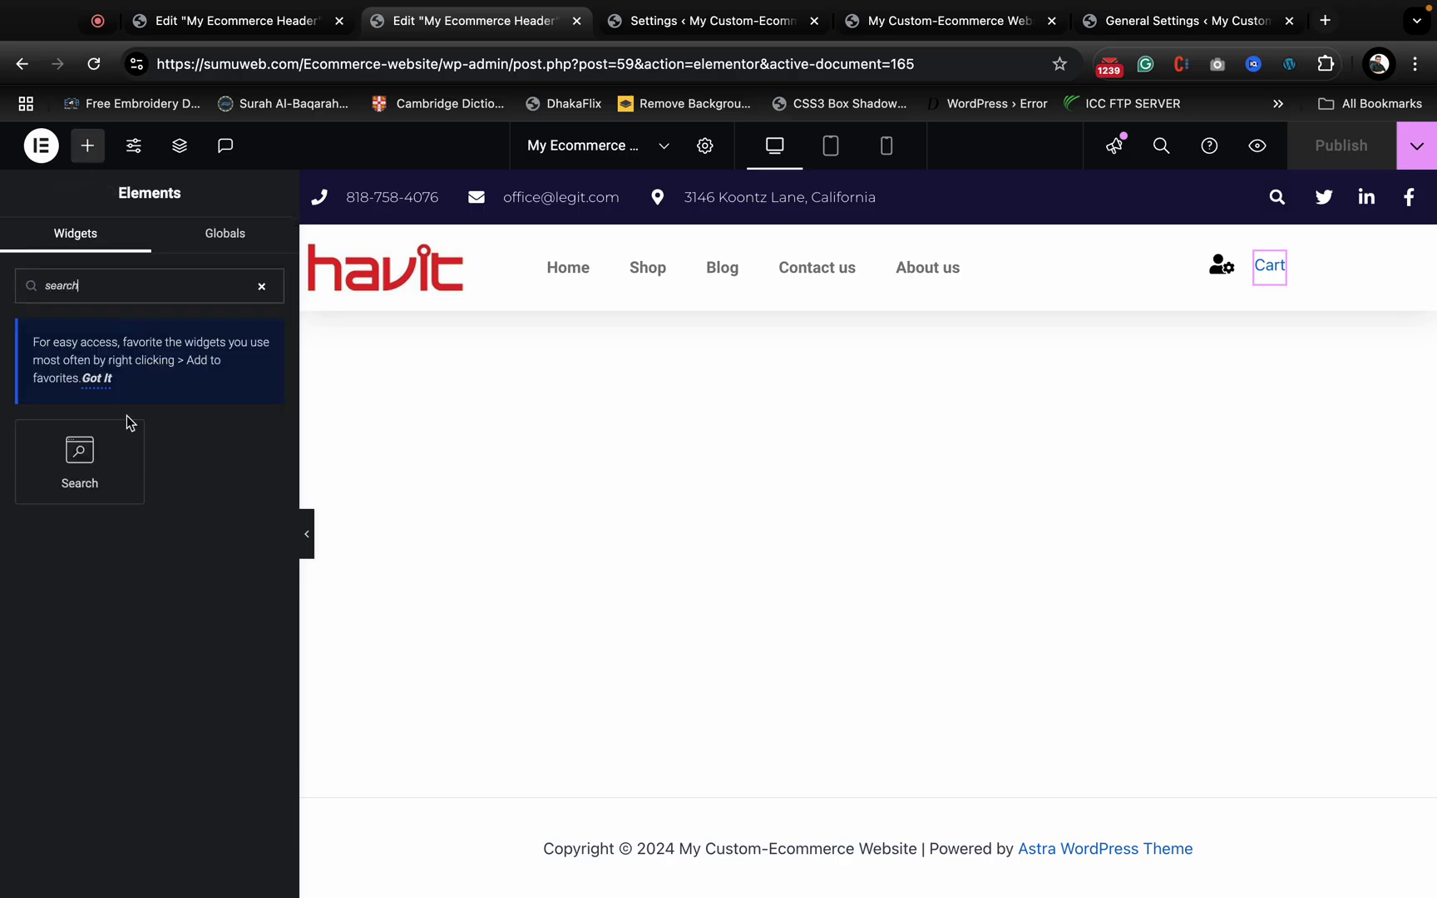
drag(79, 480, 1272, 254)
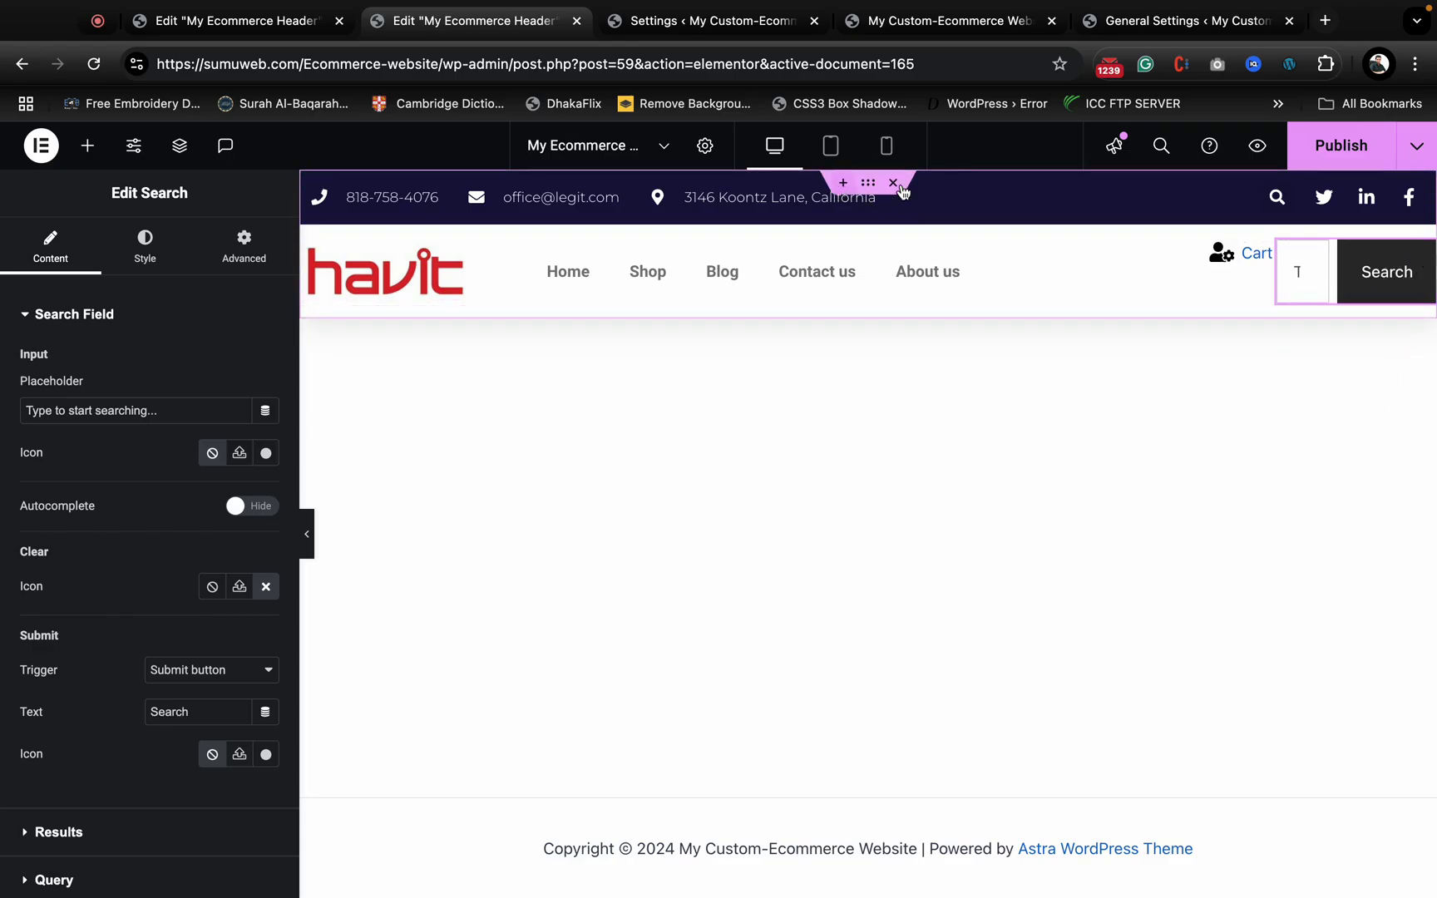
right_click(1423, 258)
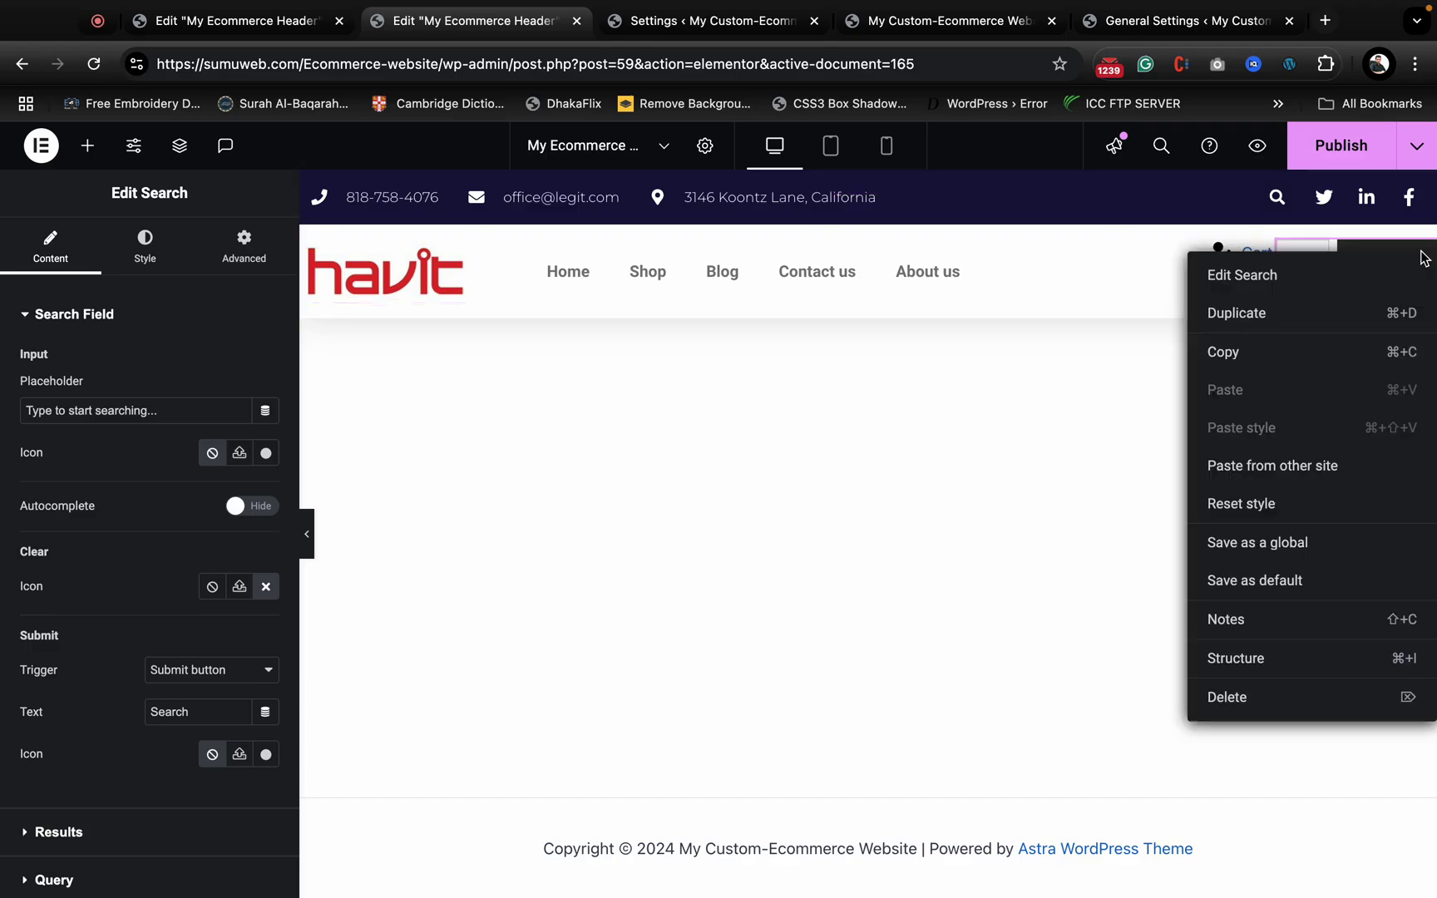
click(1268, 705)
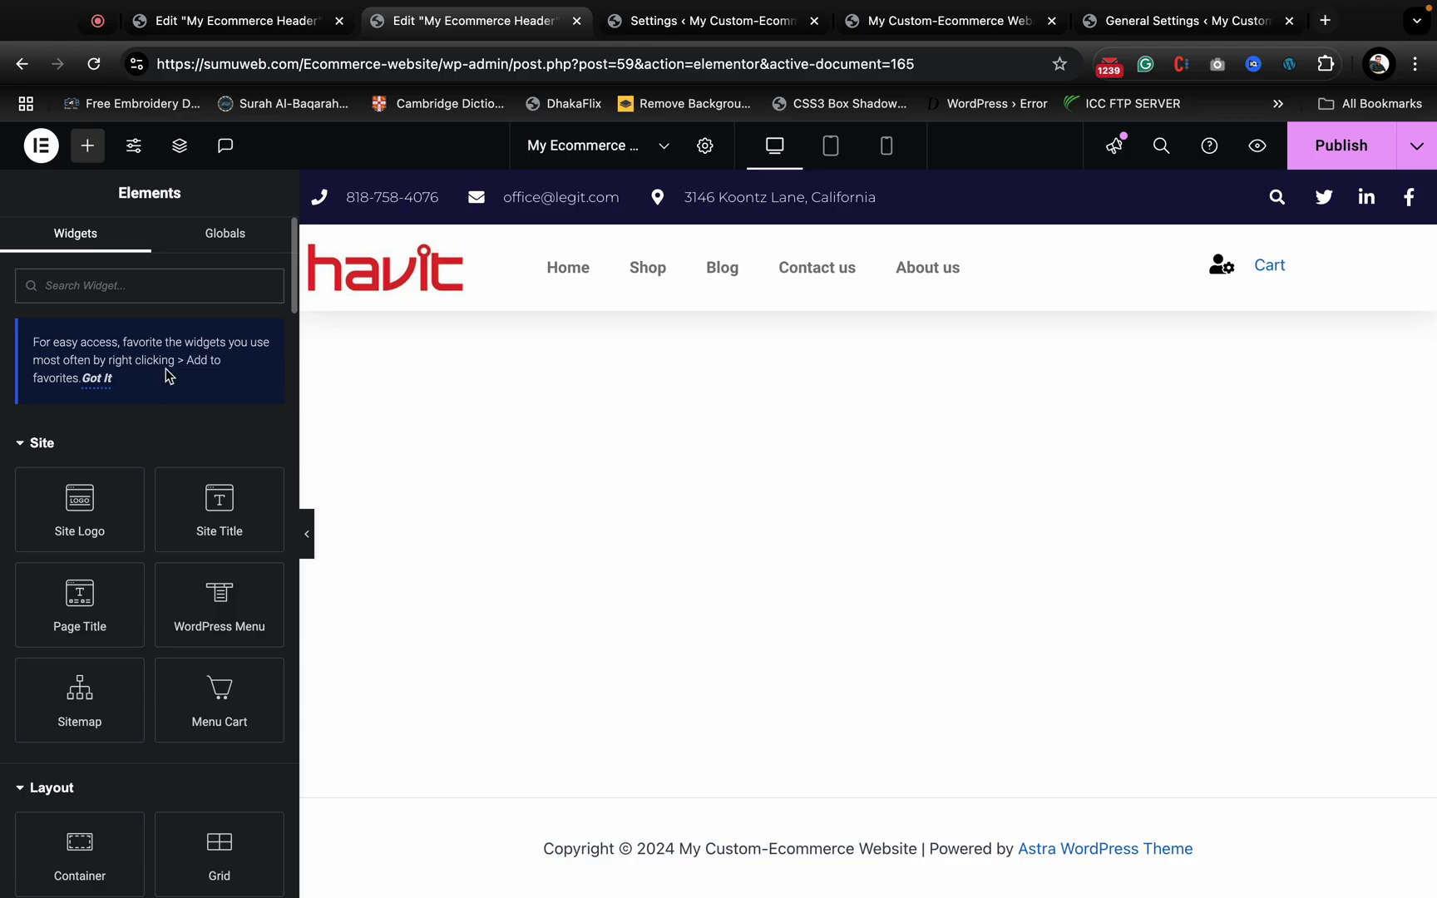
- Search the widgets for a wishlist and a cart, try a Menu Cart widget beside the account icon and delete it again
text(wis)
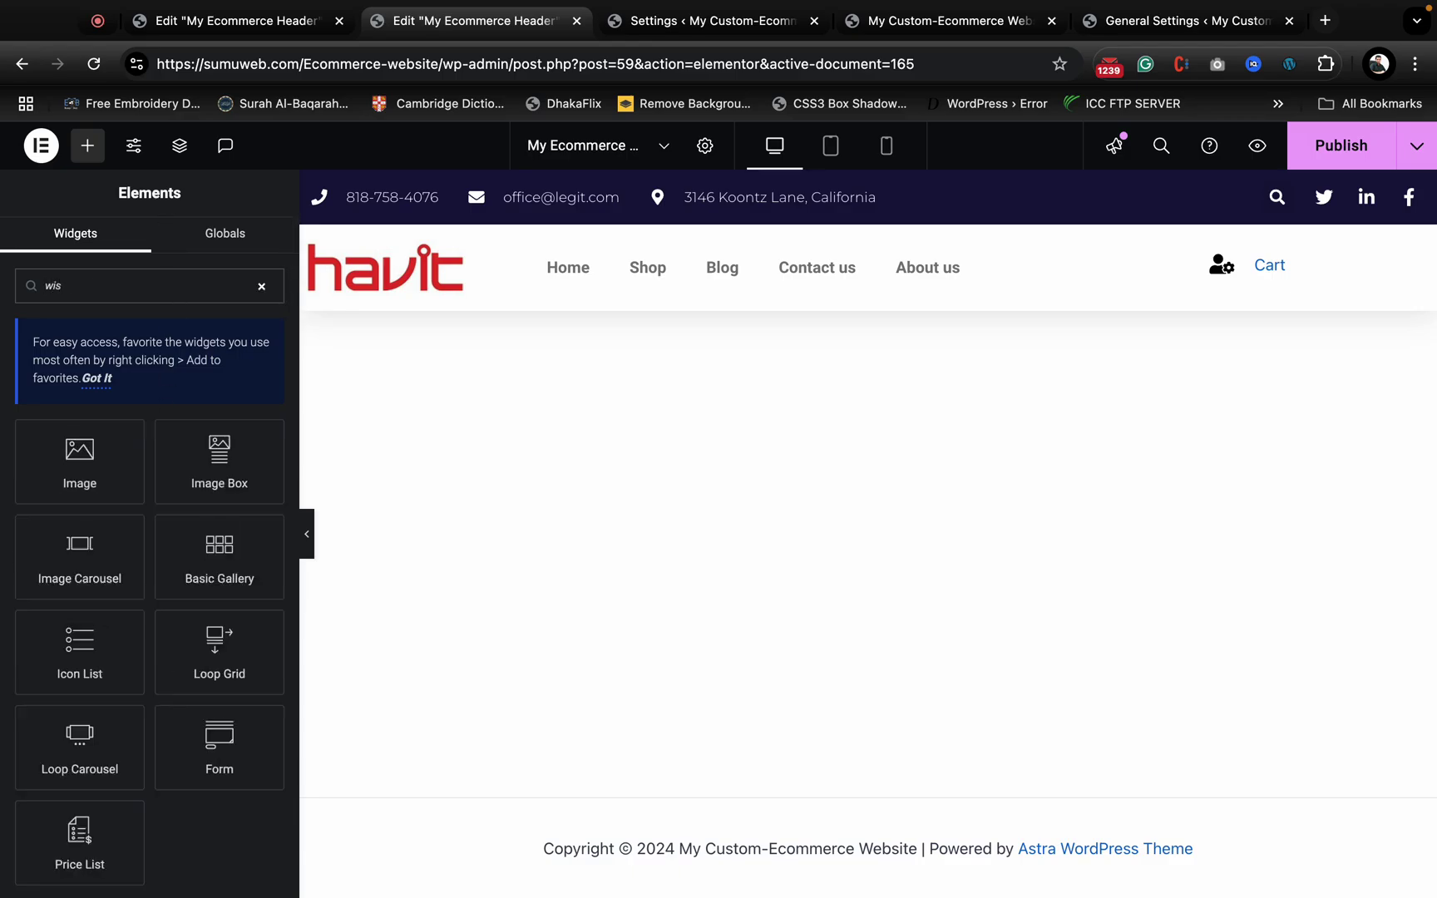
text(h)
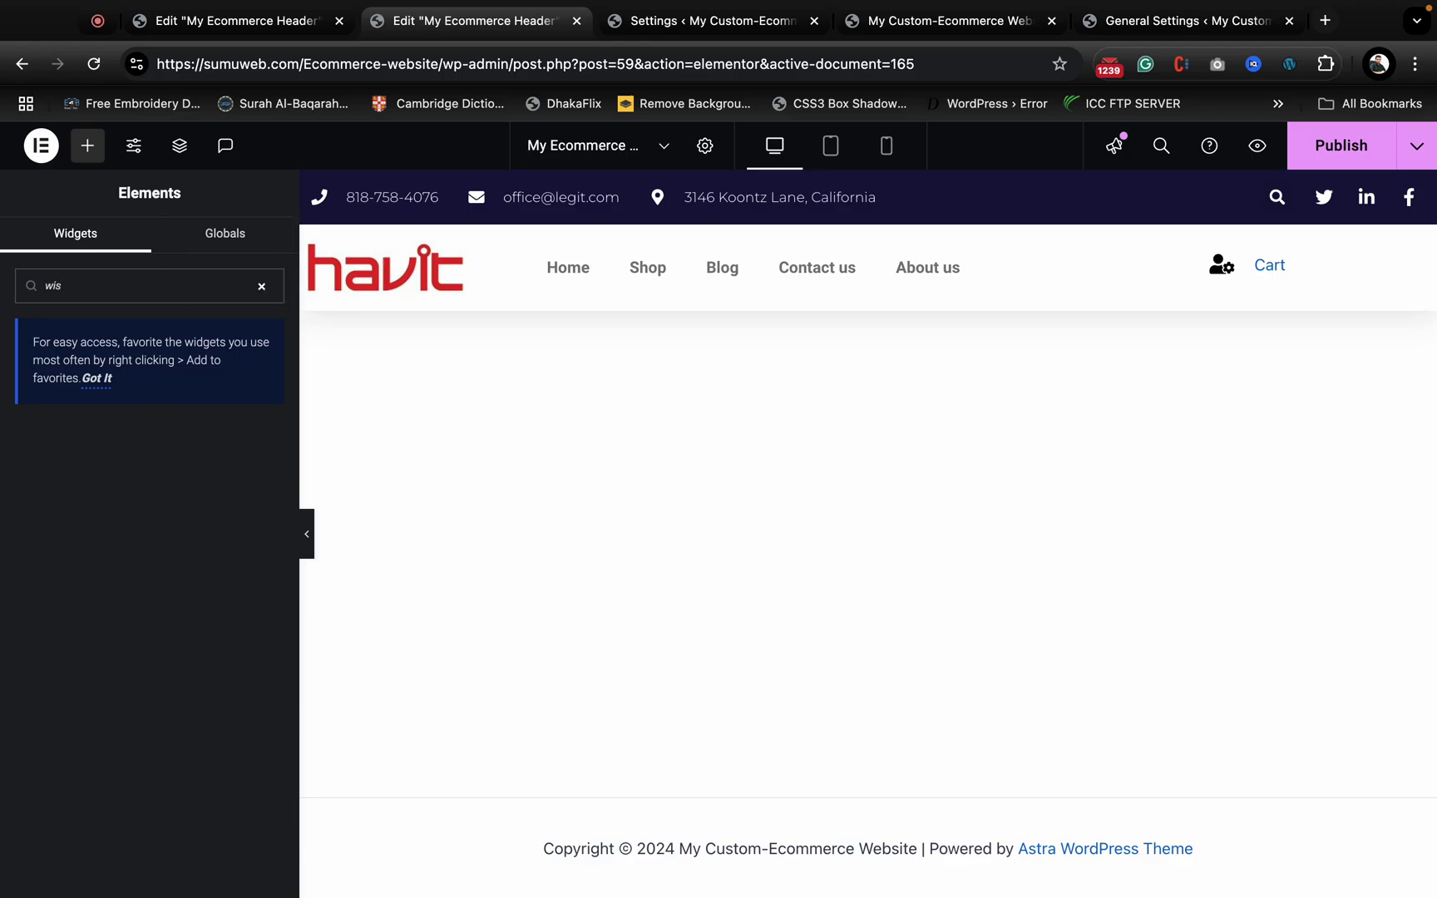
key(BackSpace)
text(car)
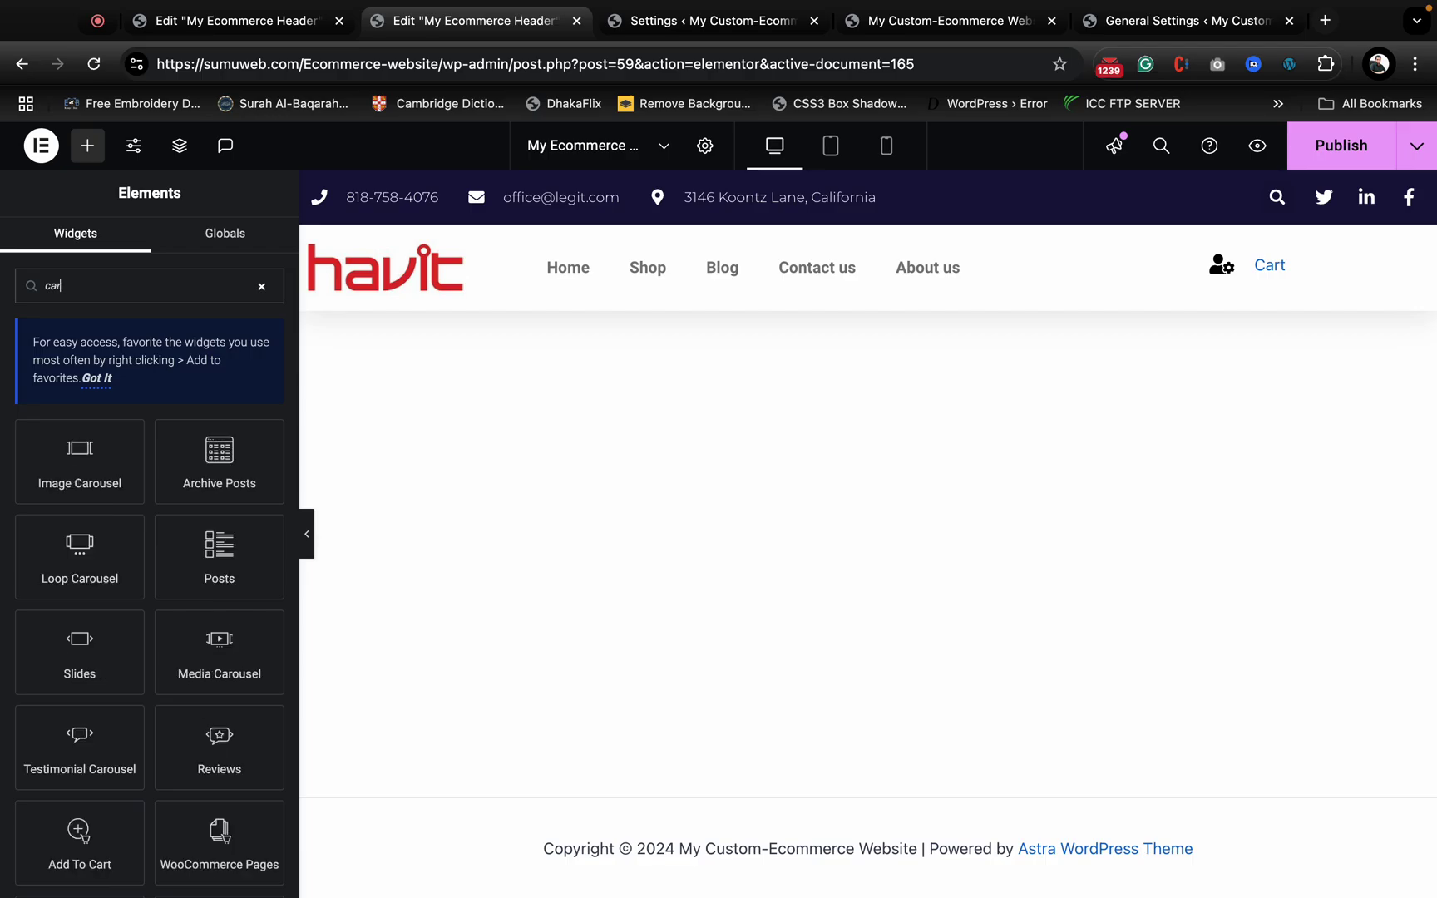
text(t)
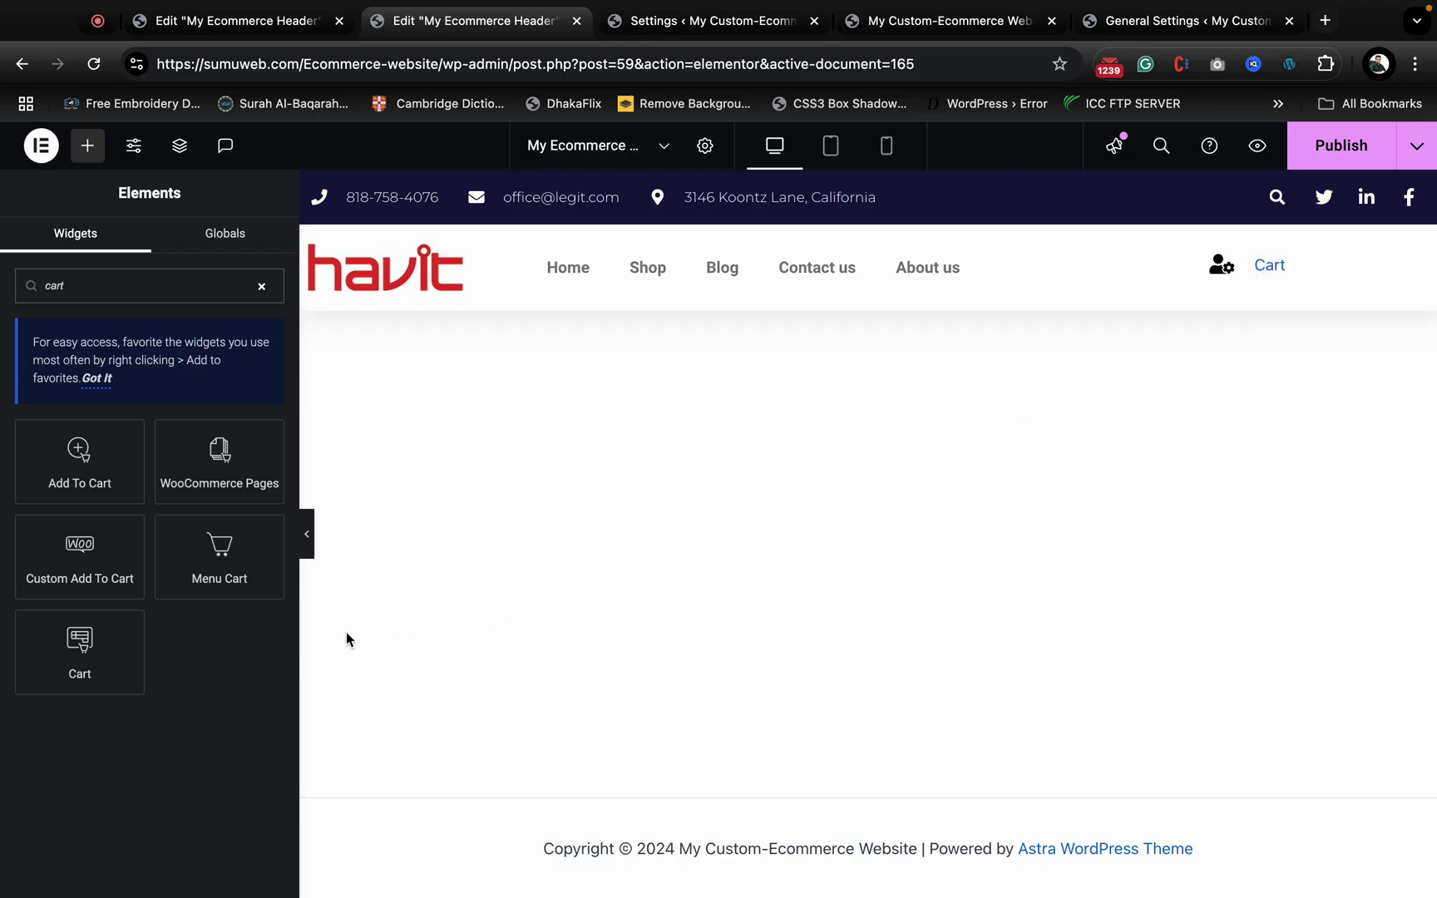
drag(219, 552, 1321, 271)
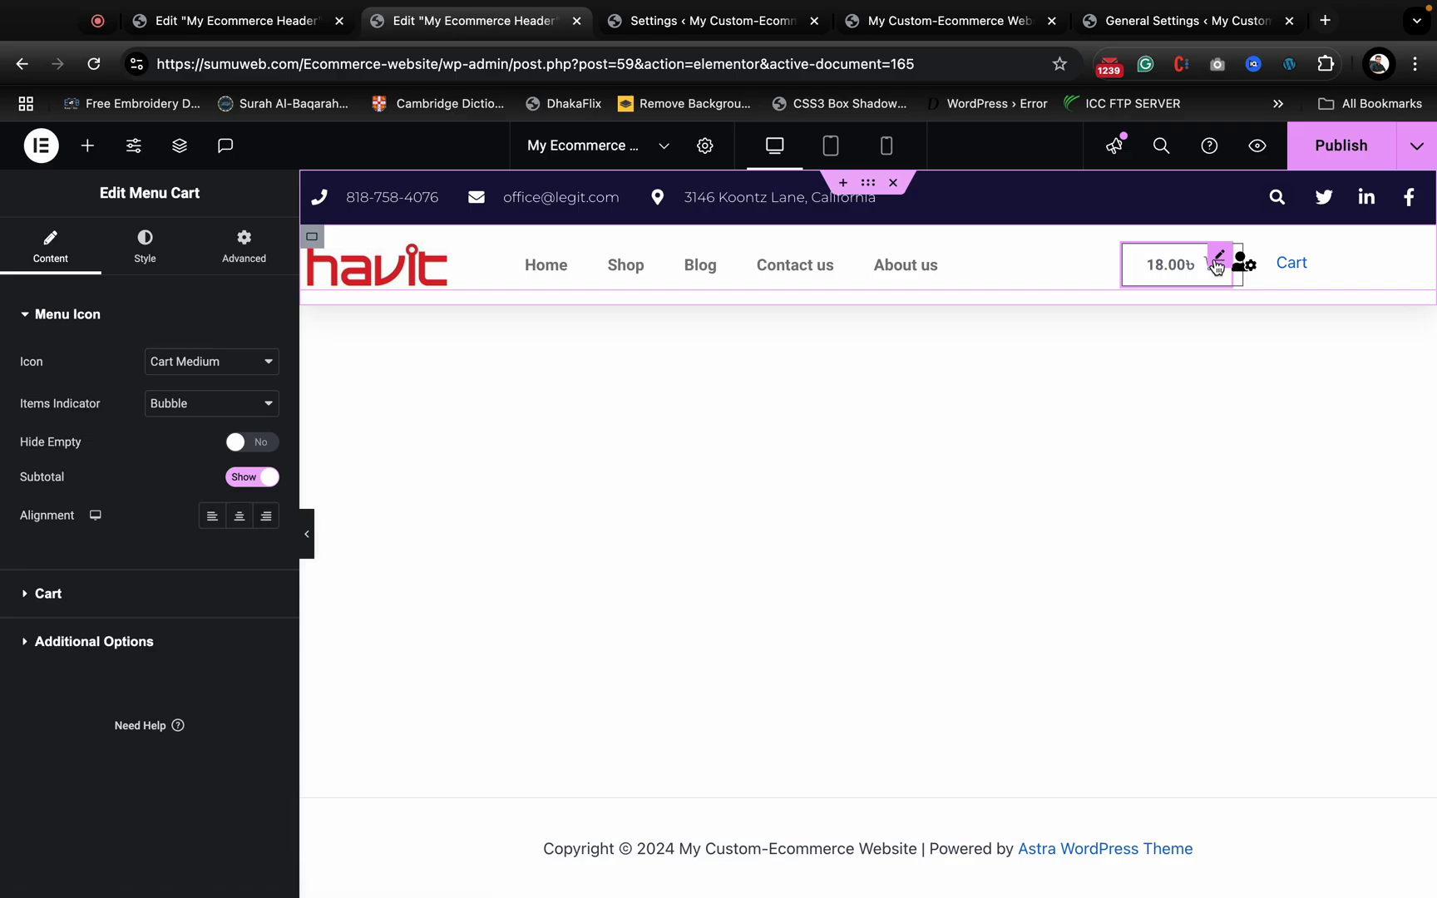
right_click(1216, 266)
click(1222, 709)
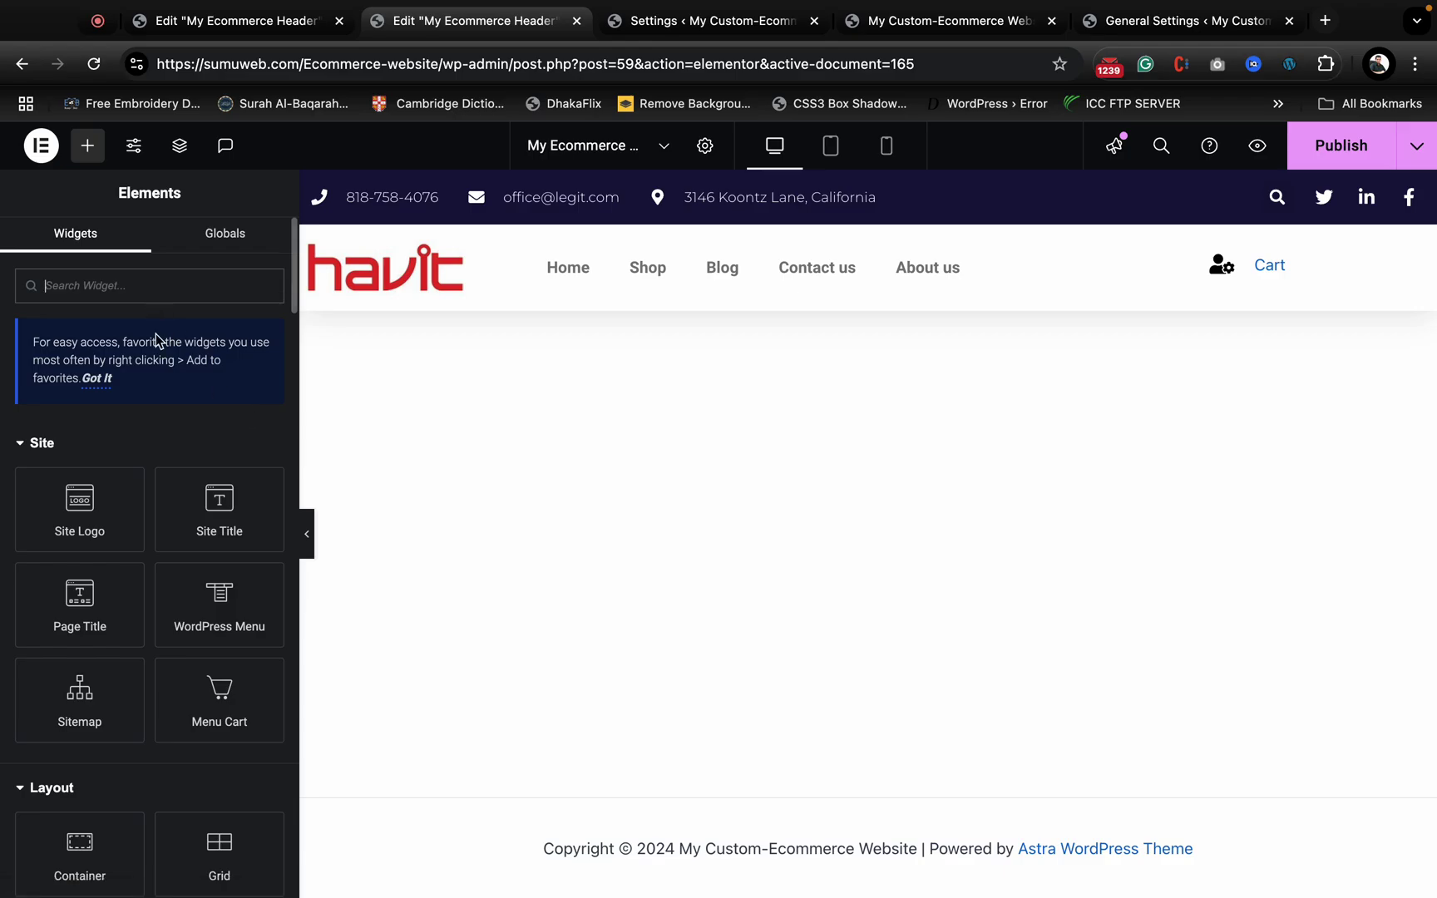
- Search the widgets for "wish", clear the search and publish the header
text(wish)
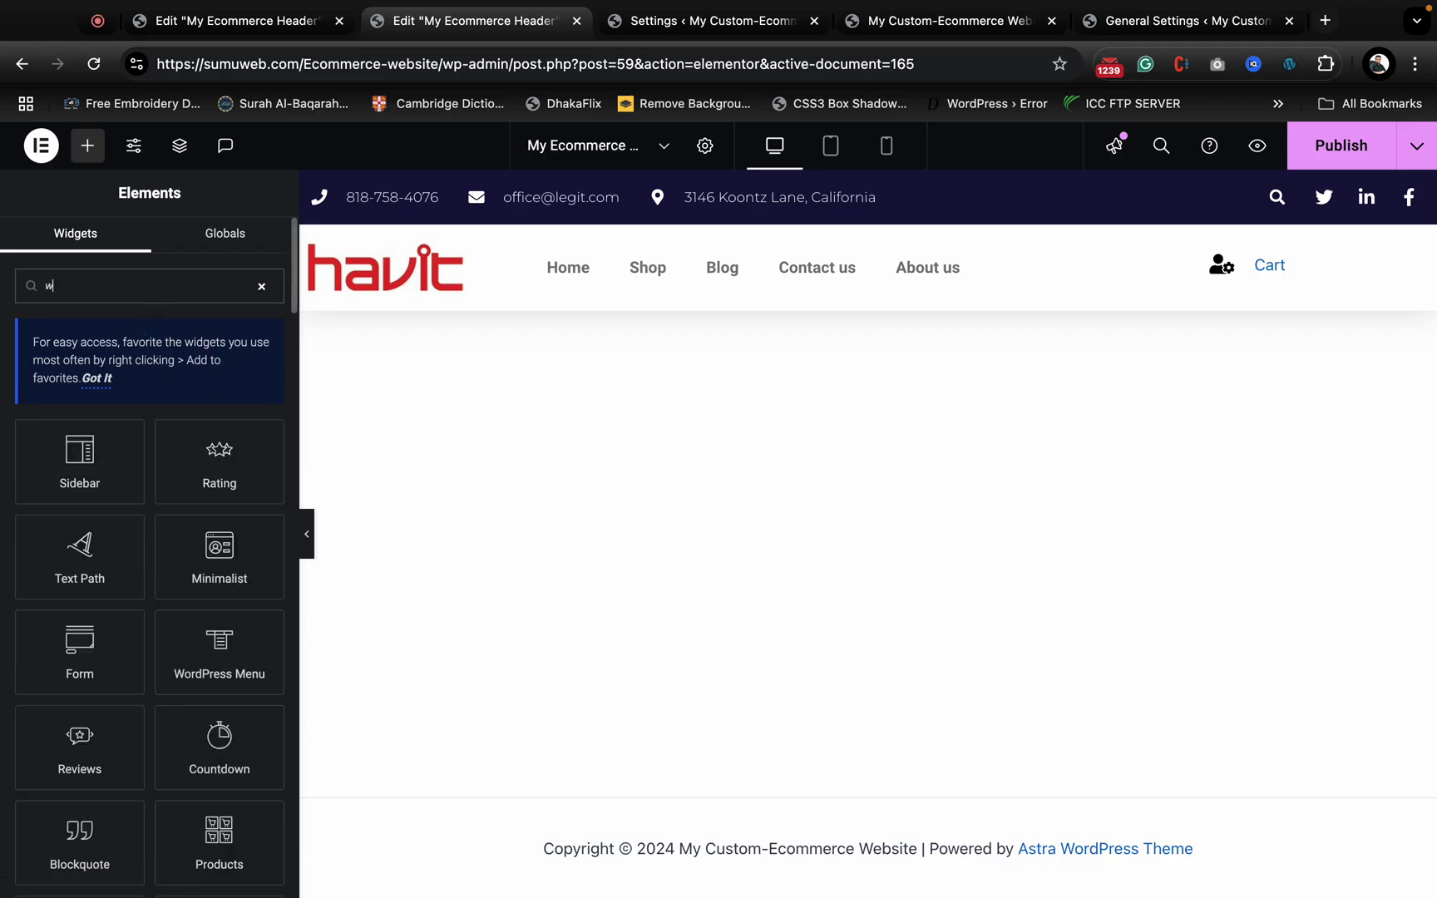
key(BackSpace)
key(BackSpace)
key(BackSpace)
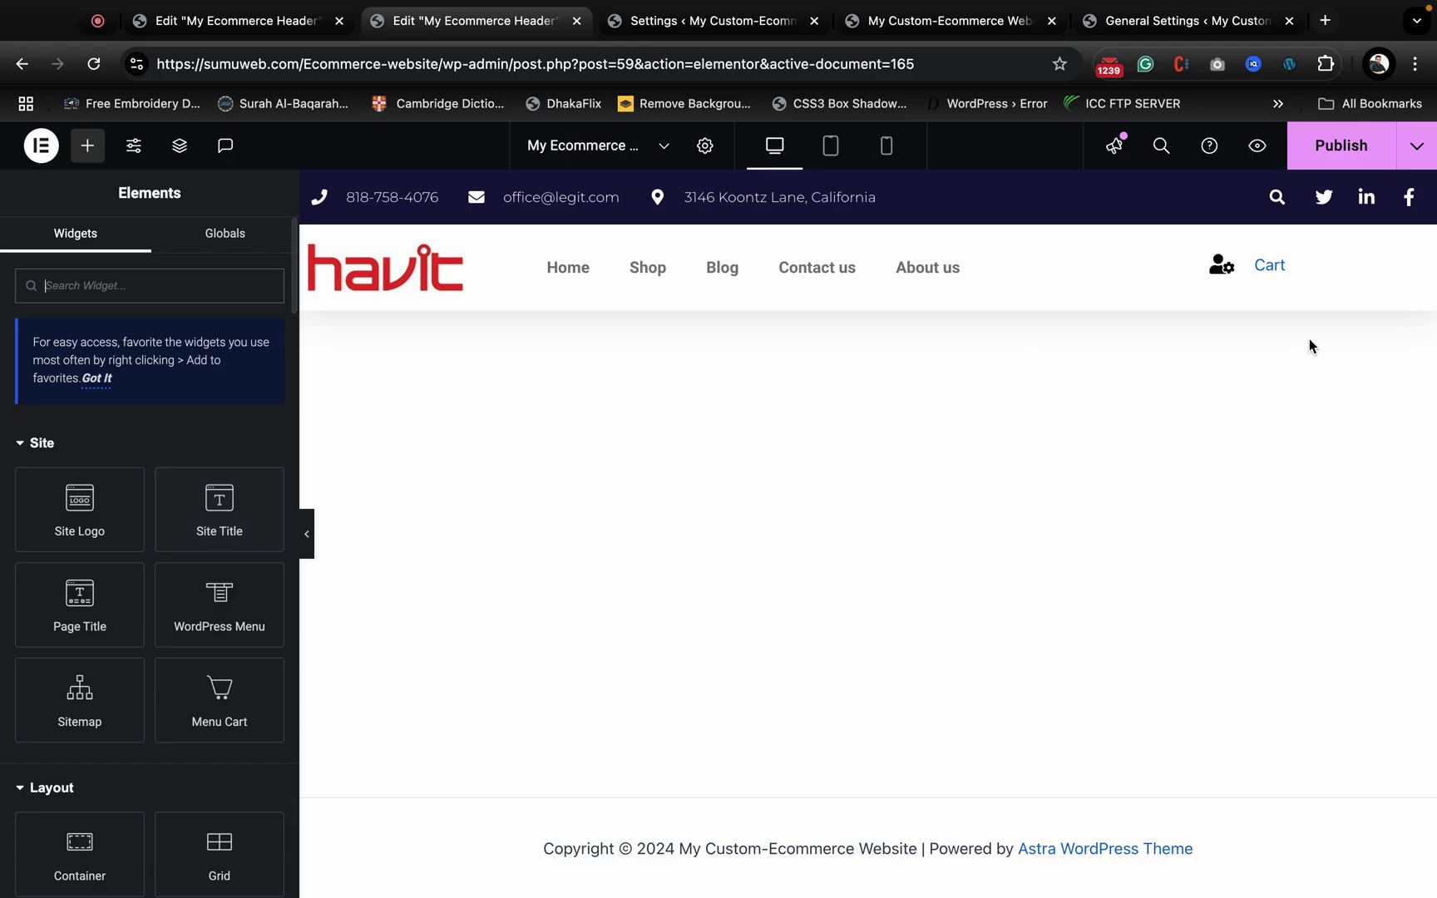
click(1333, 150)
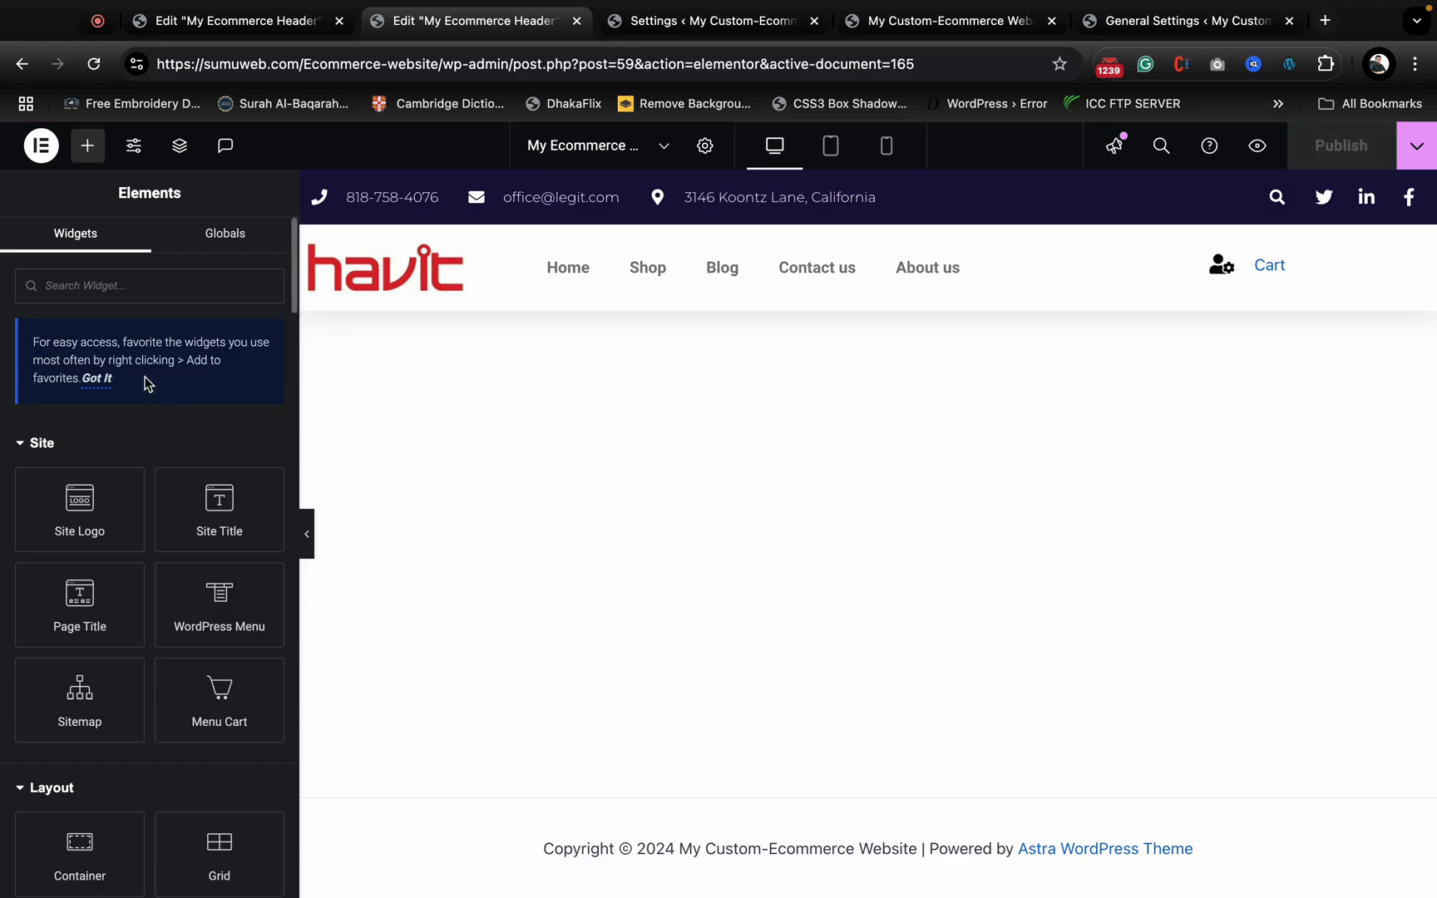
- Exit the Elementor header editor to the WordPress dashboard
click(42, 149)
click(112, 365)
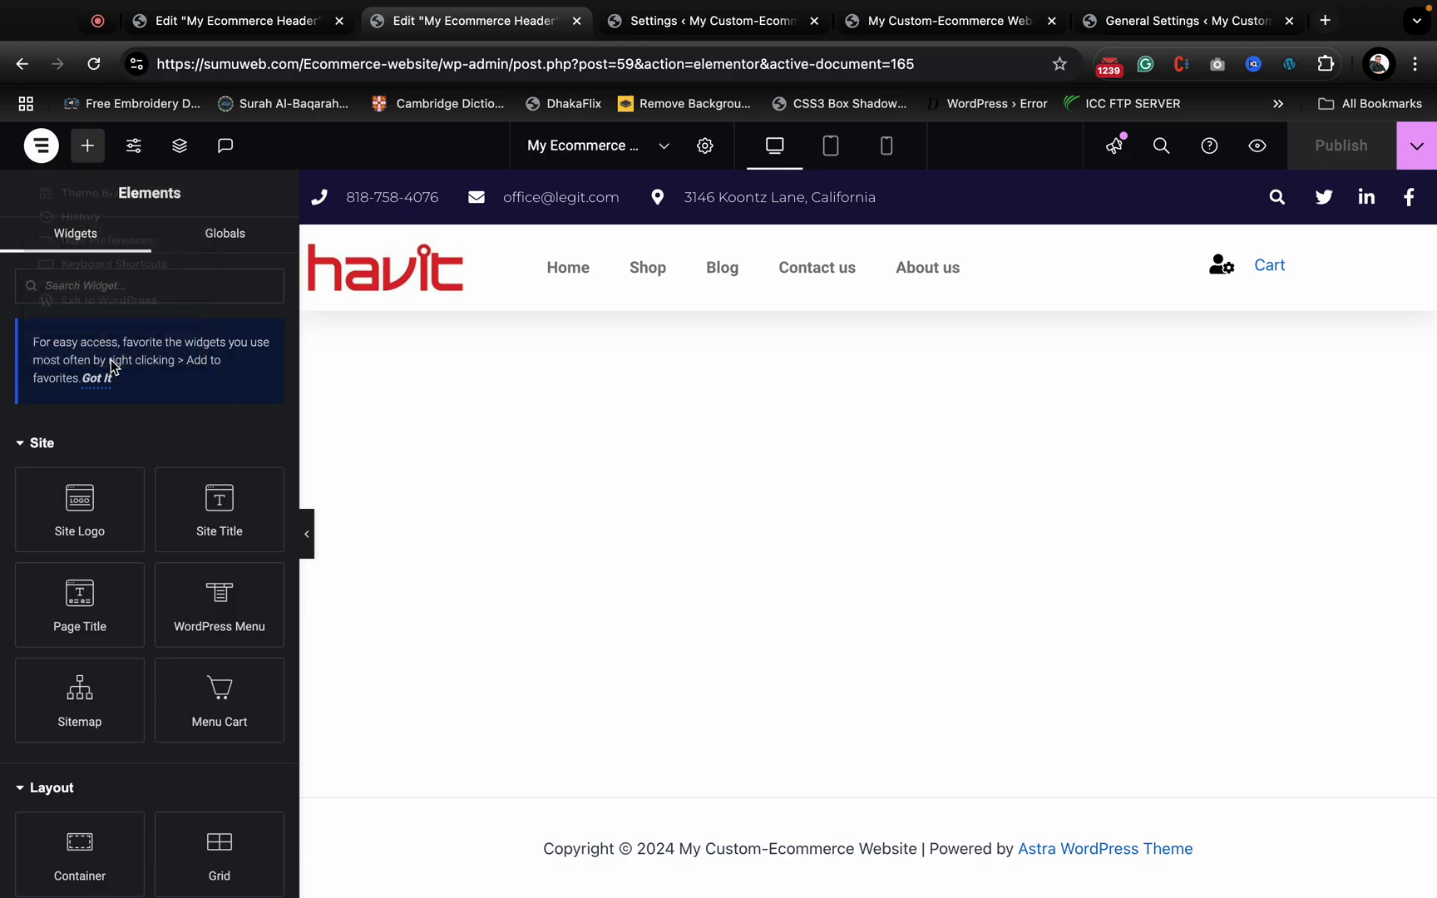
click(41, 150)
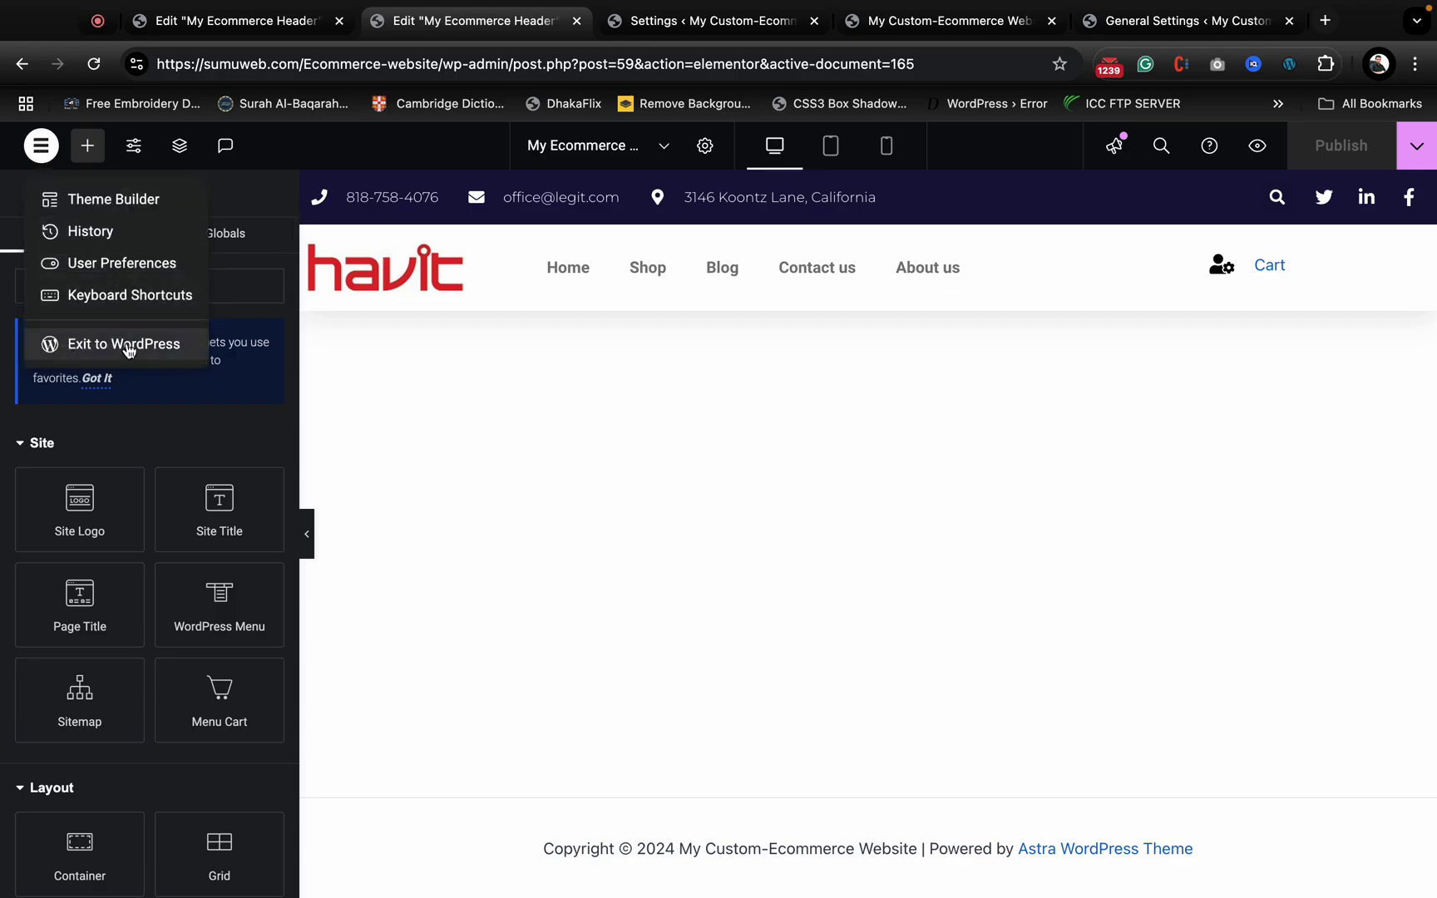
click(124, 344)
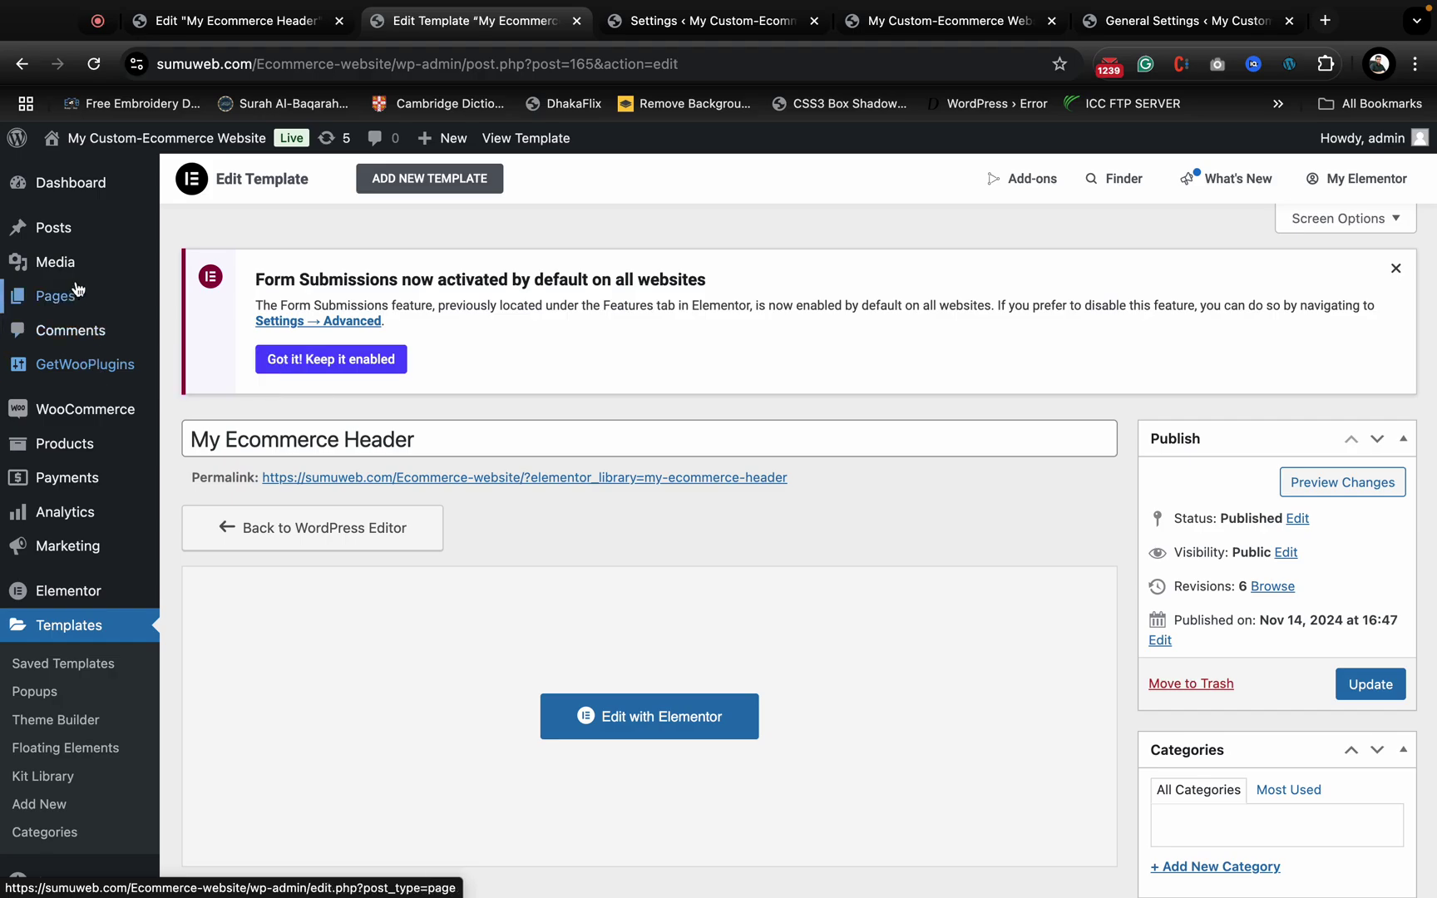
- Show the site's Pages list and open the Home page for editing with Elementor in a new tab
mouse_move(55, 296)
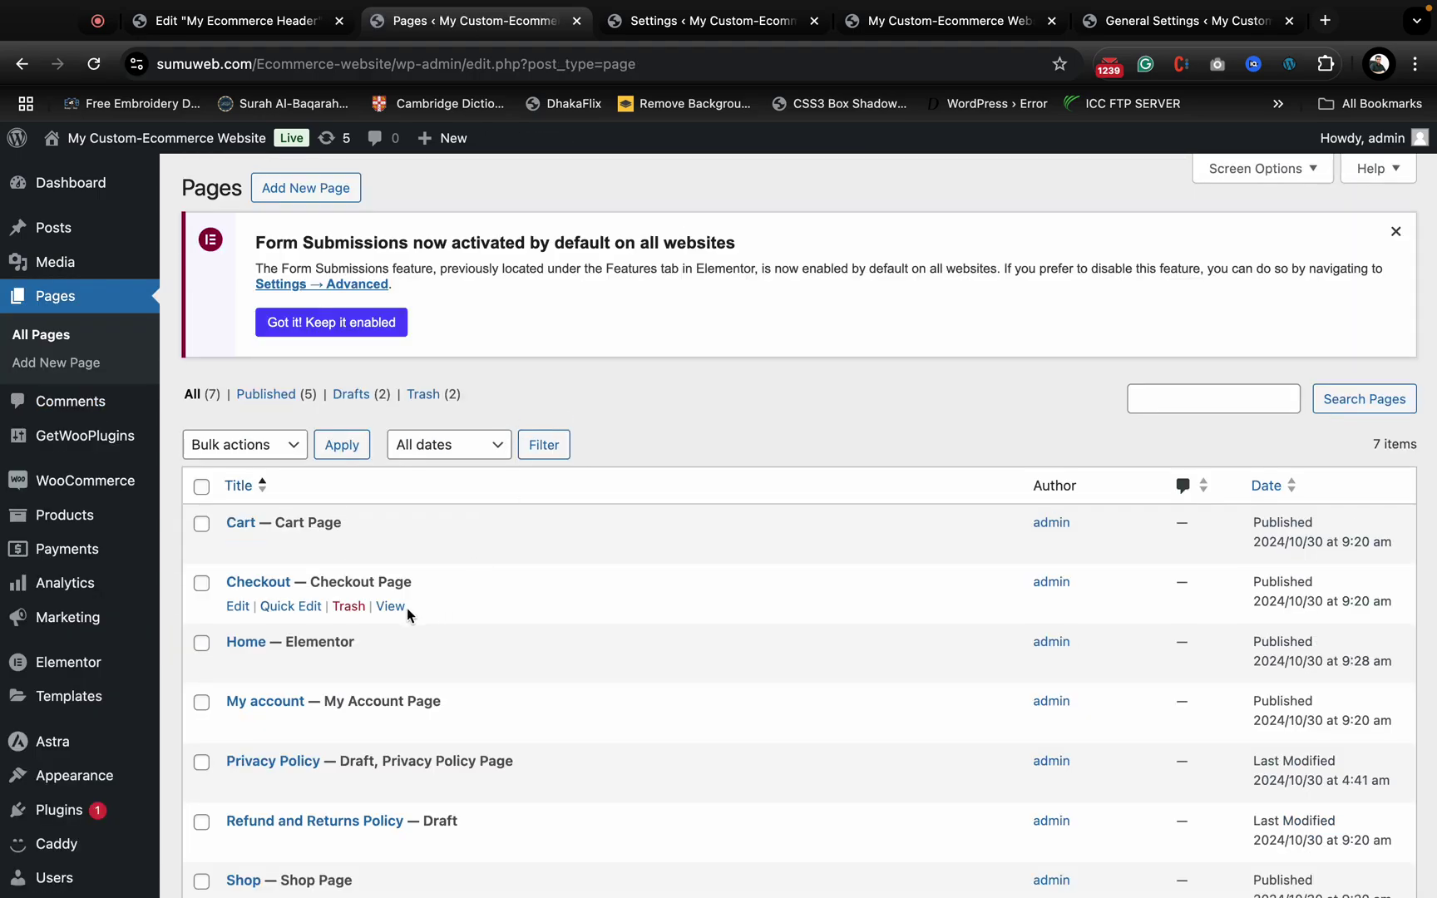
scroll(365, 504, down, 3)
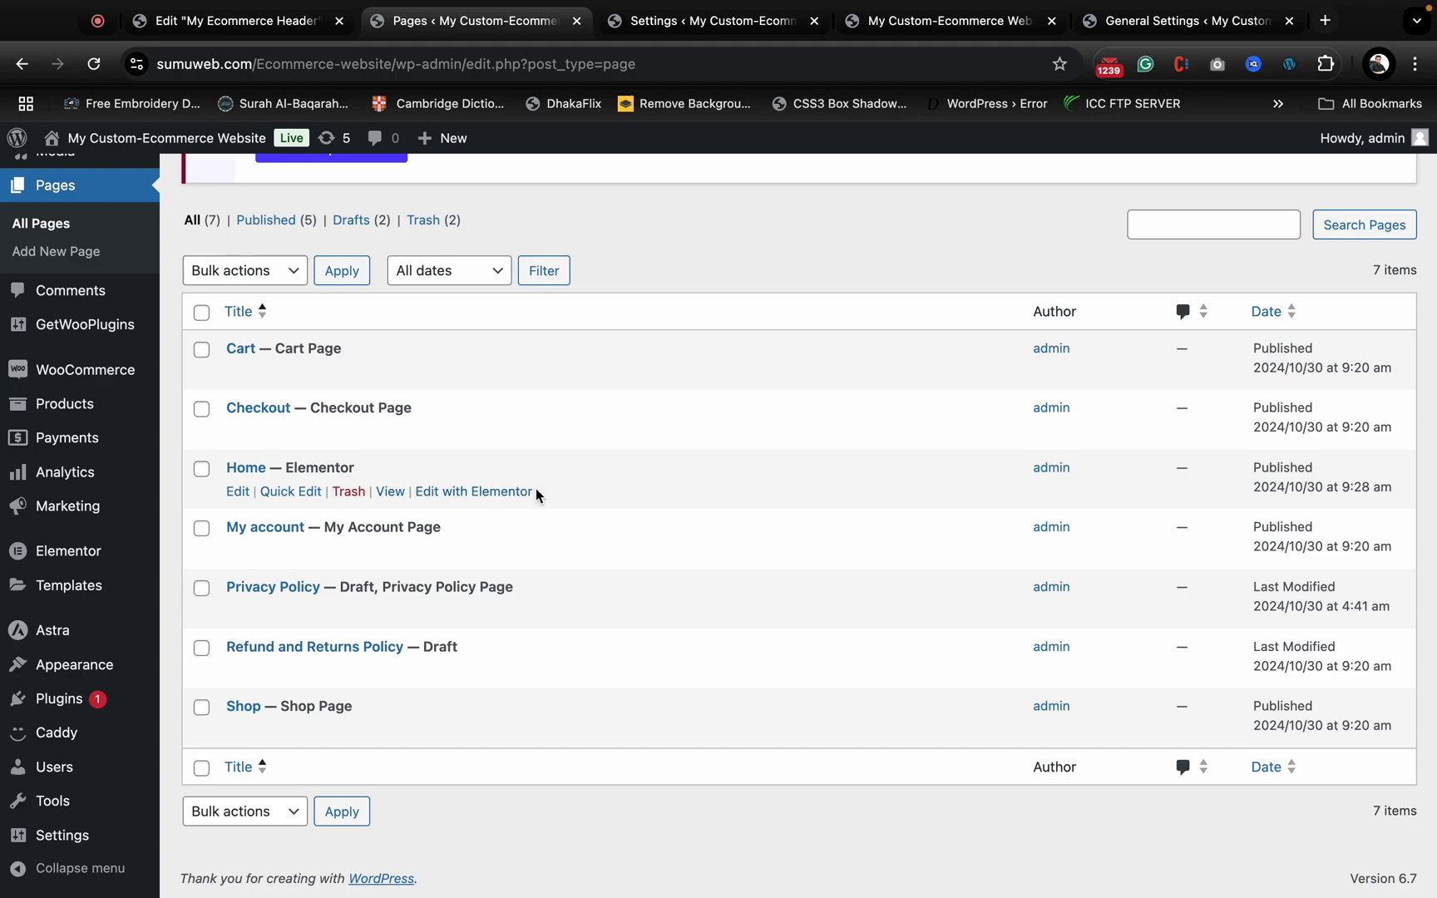
super+click(505, 489)
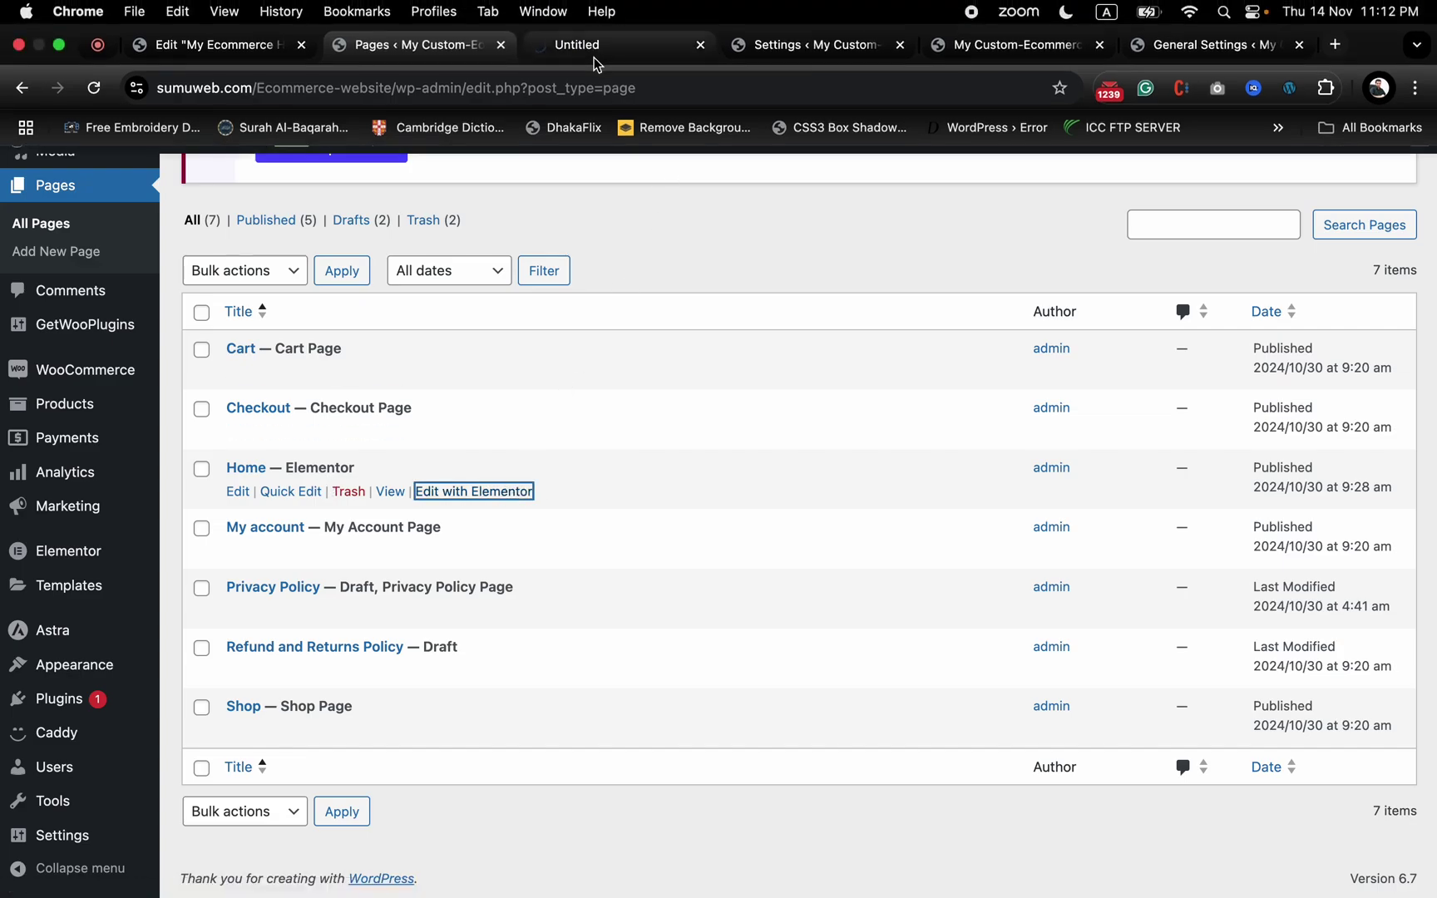
click(595, 60)
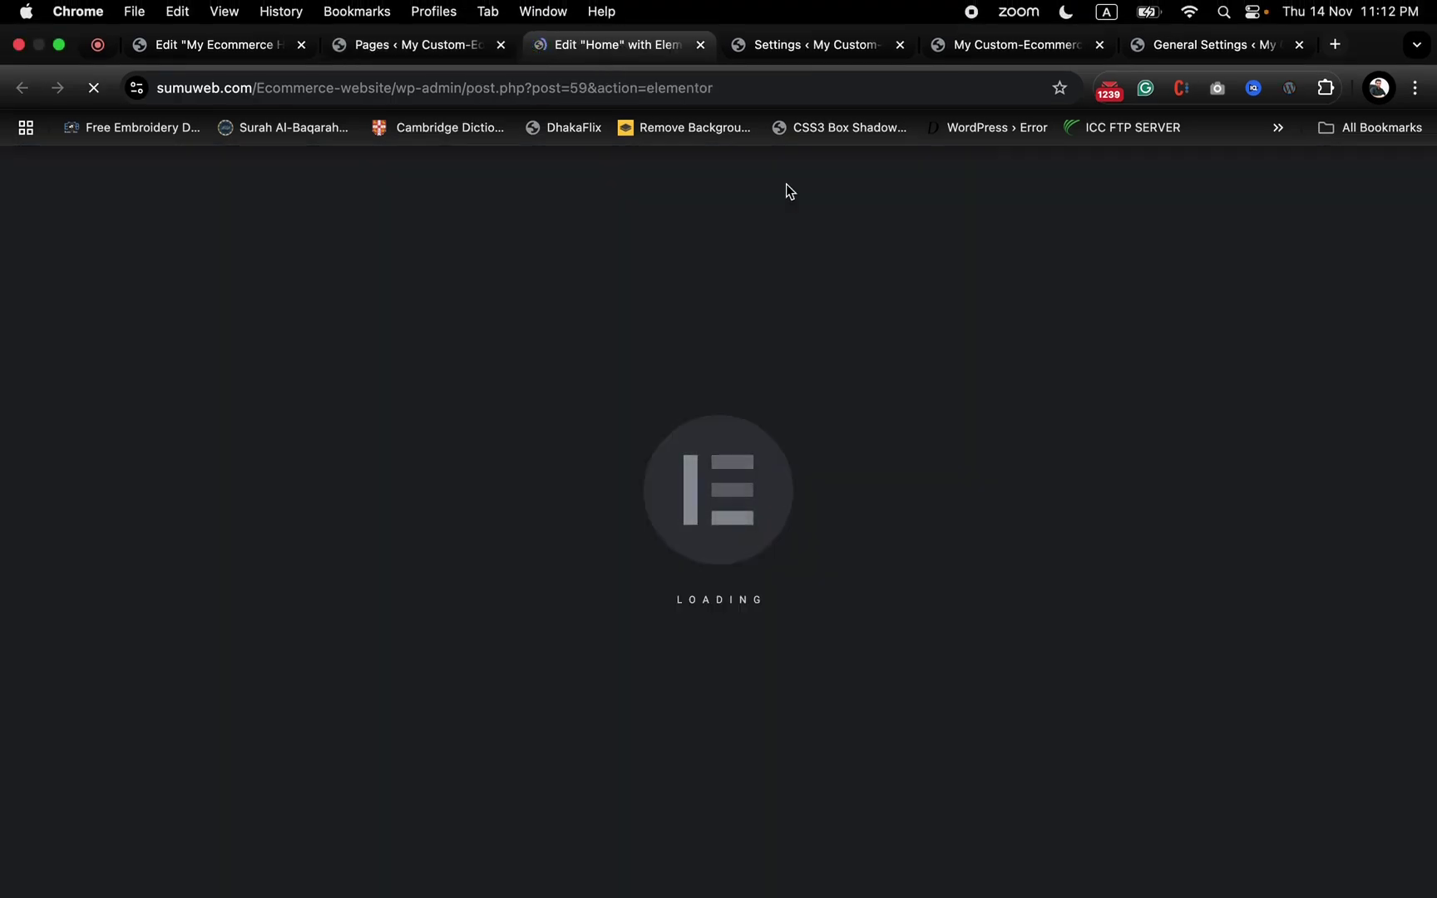
- Close the two settings tabs and the site tab that follow the Home page editor
click(901, 45)
click(900, 45)
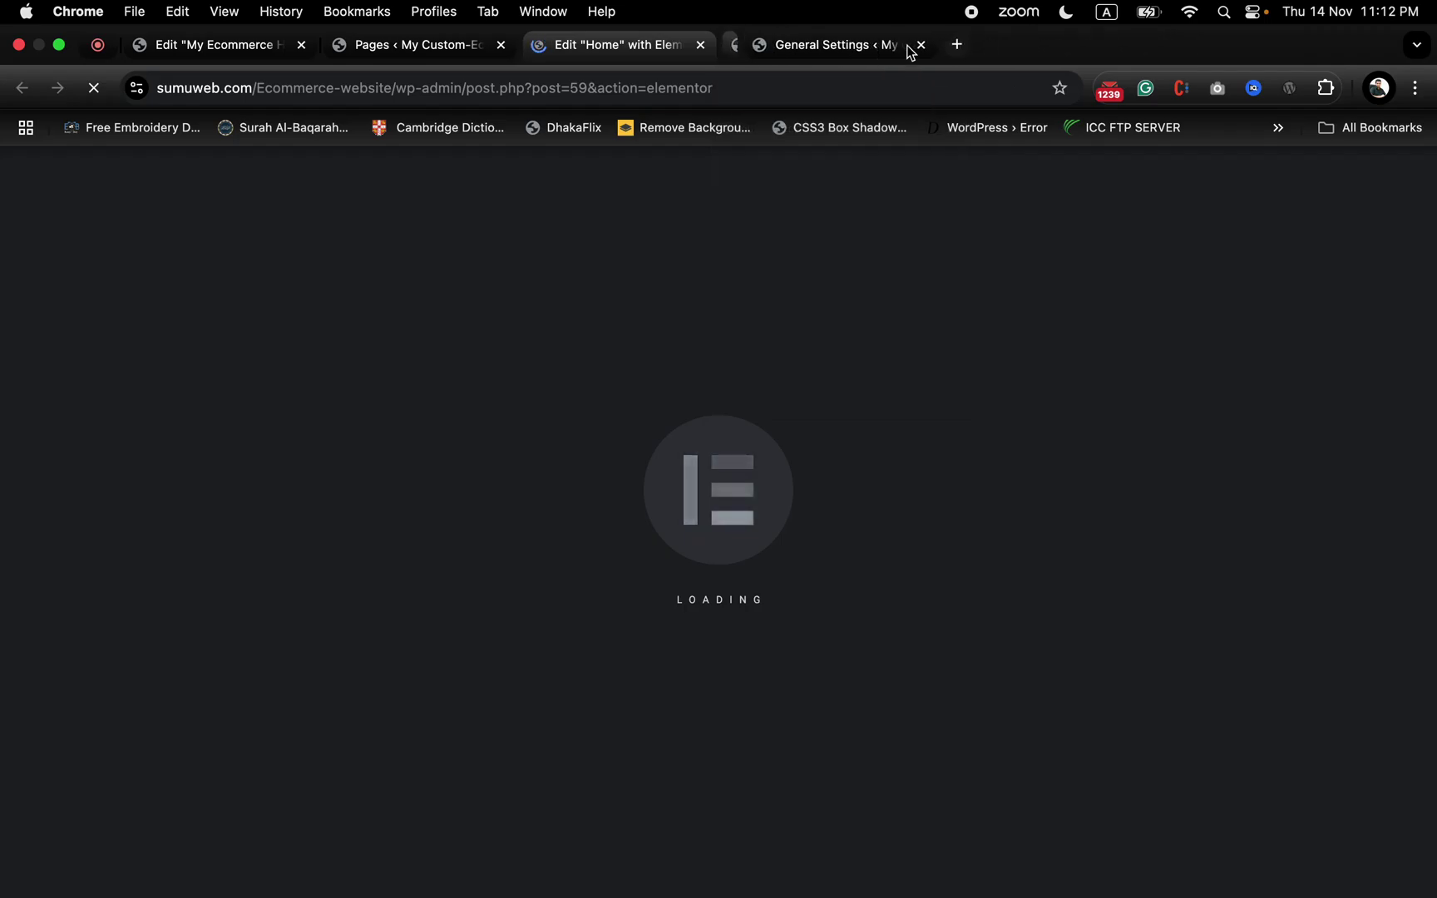
click(902, 45)
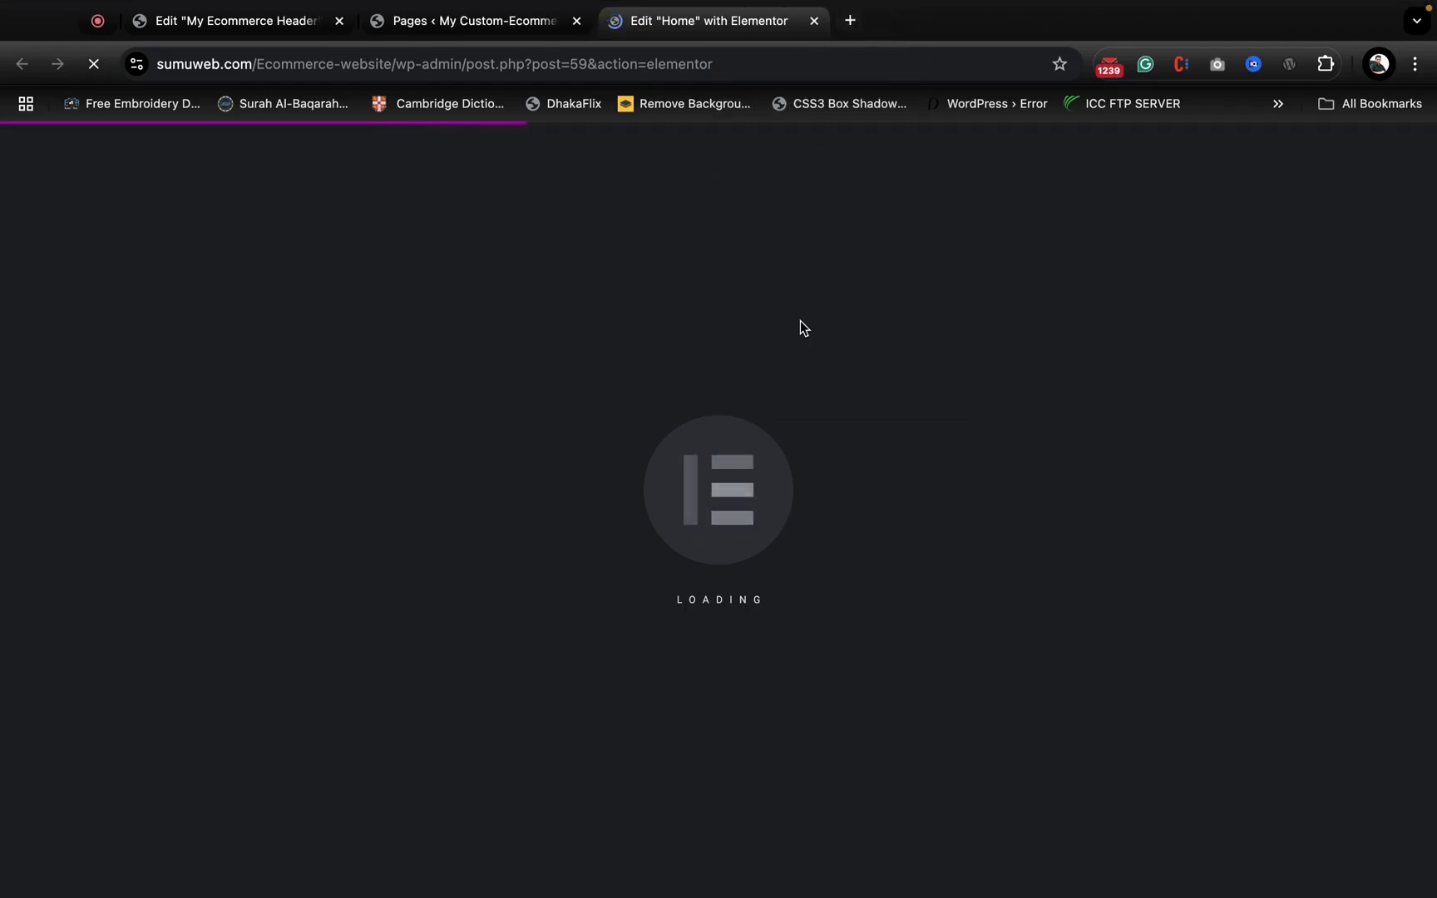
- Search the WordPress plugins to add for "essential addons", and install and activate Essential Addons for Elementor
click(443, 48)
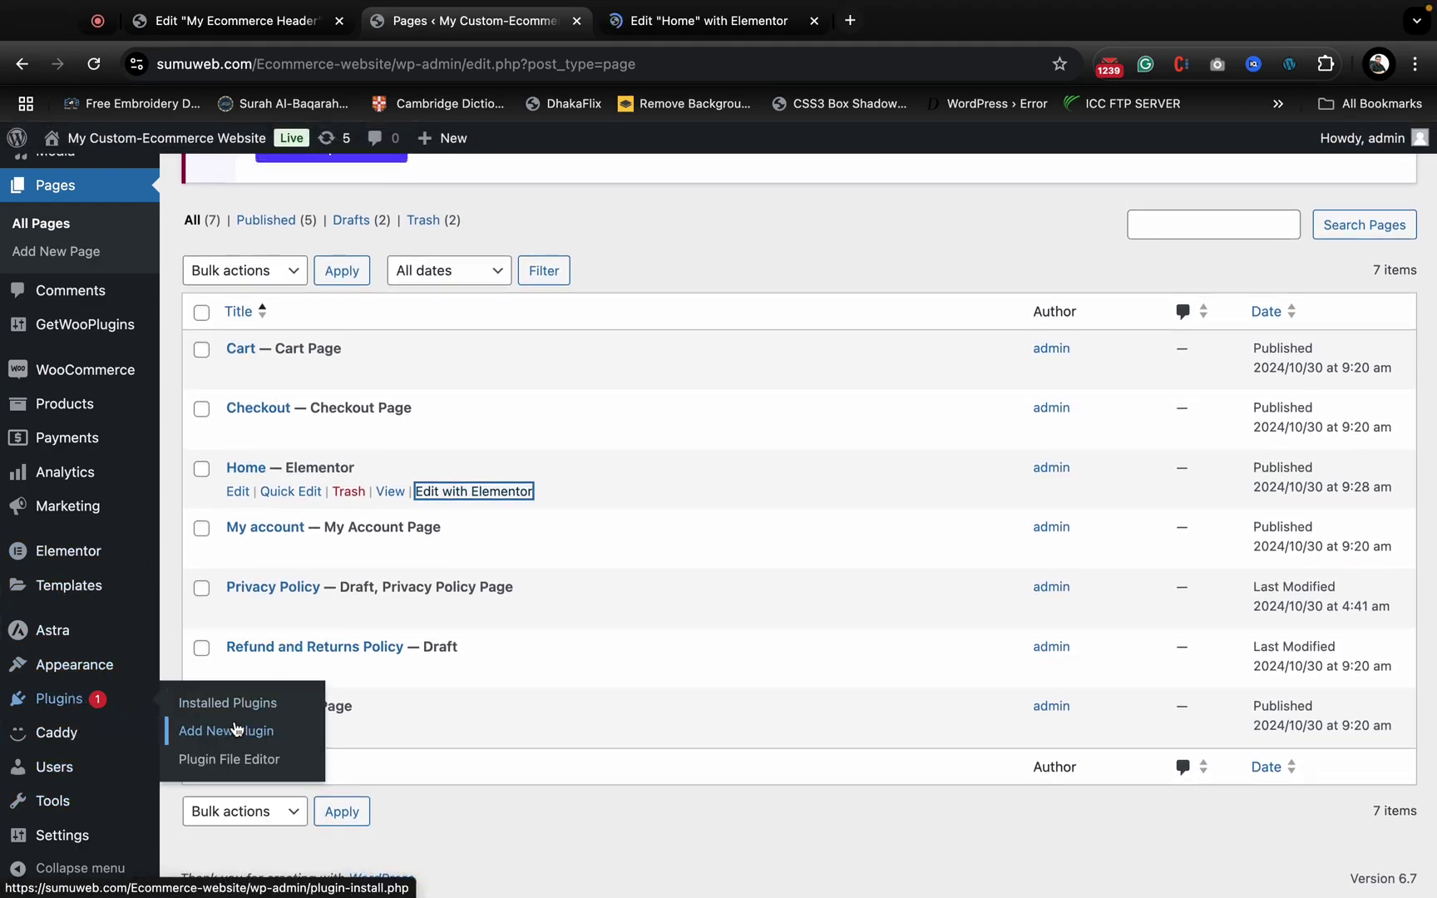
click(236, 730)
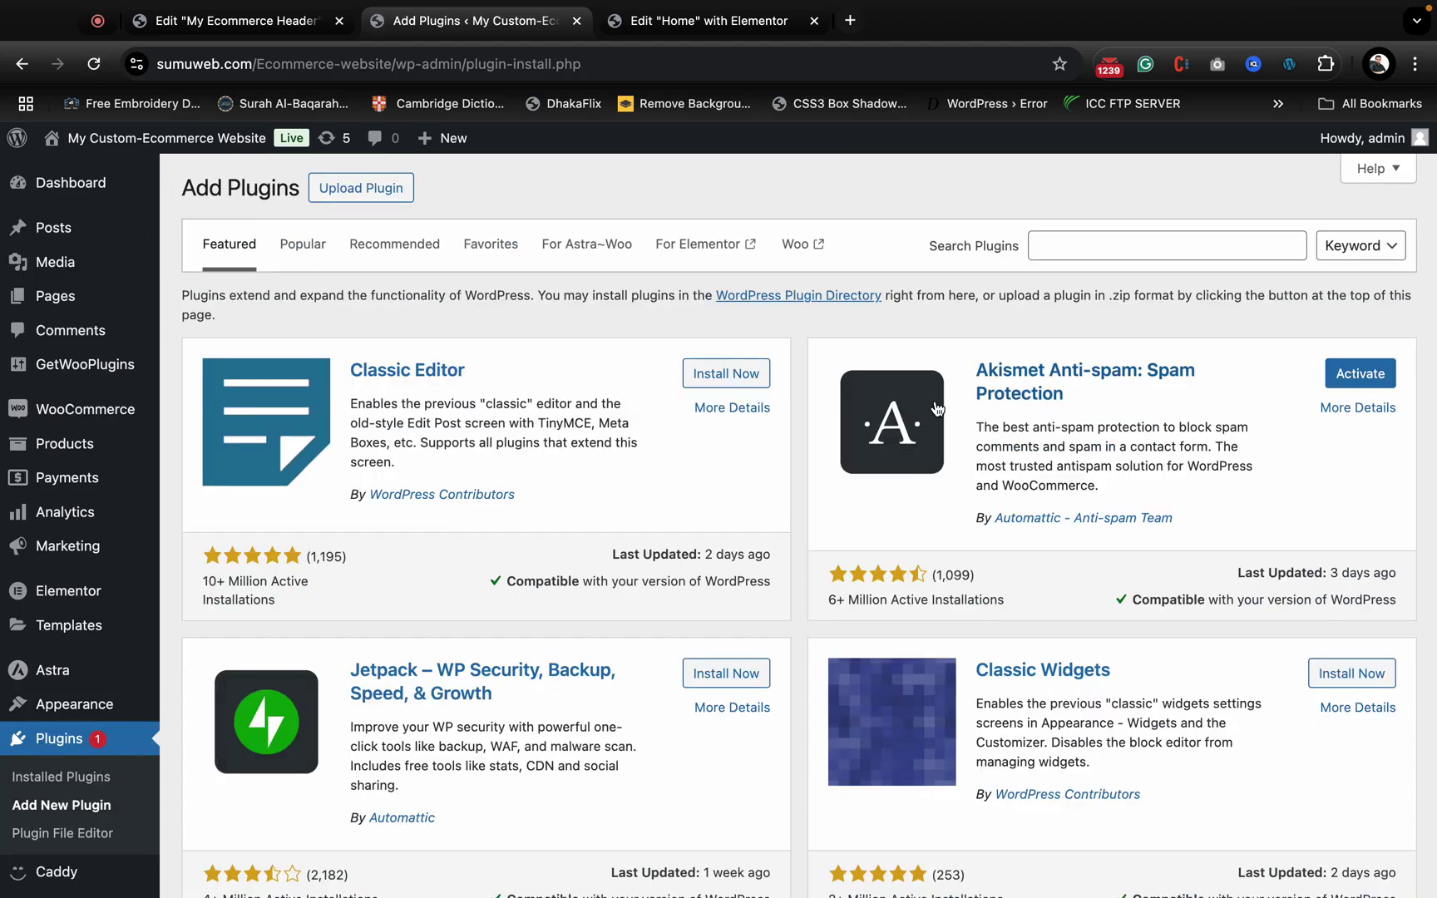
click(1227, 237)
text(ess)
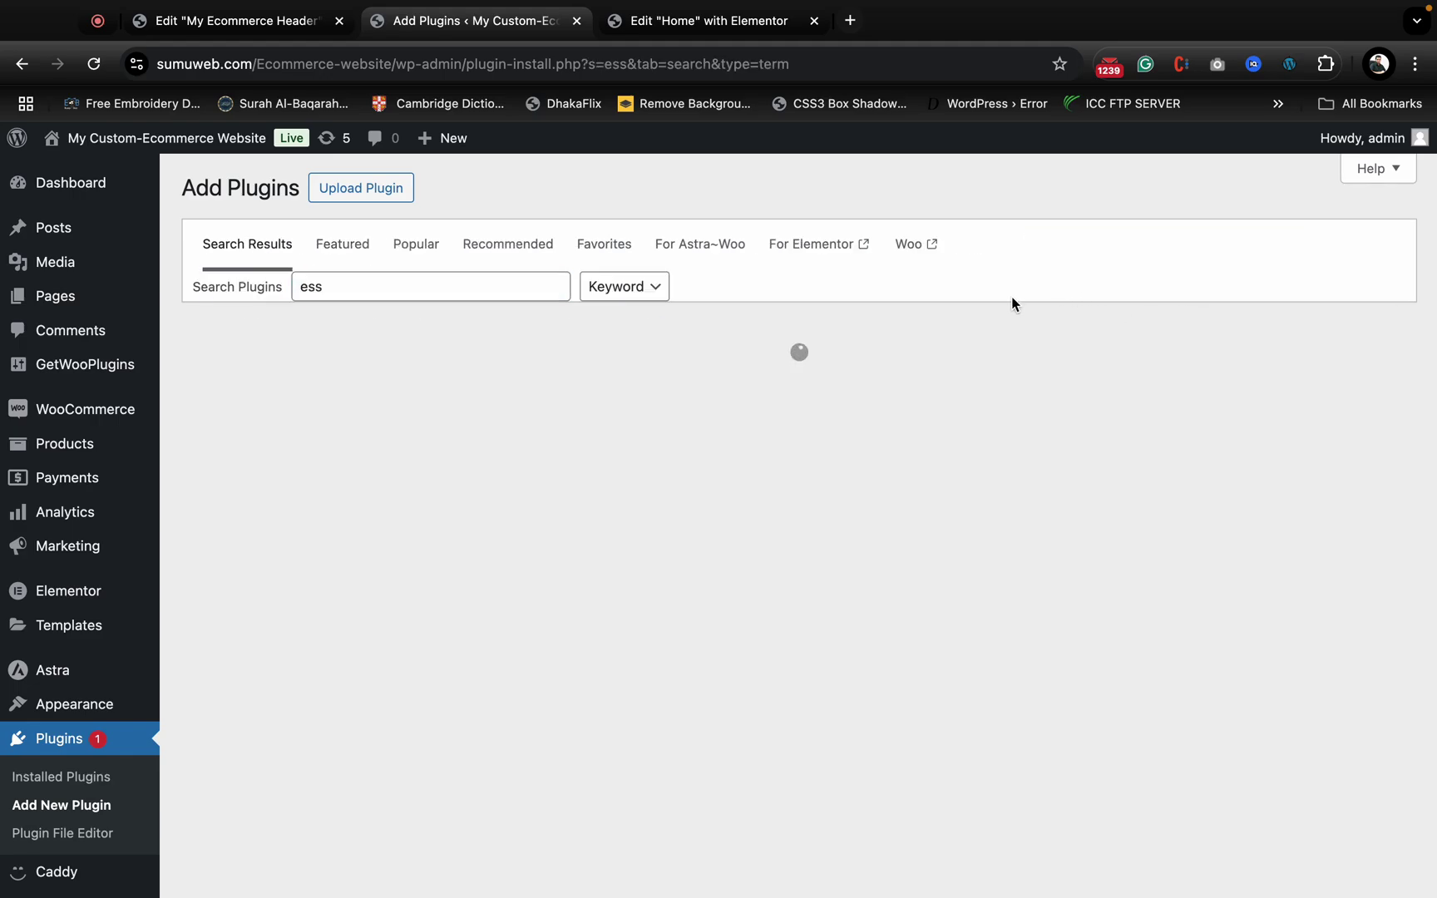
click(461, 282)
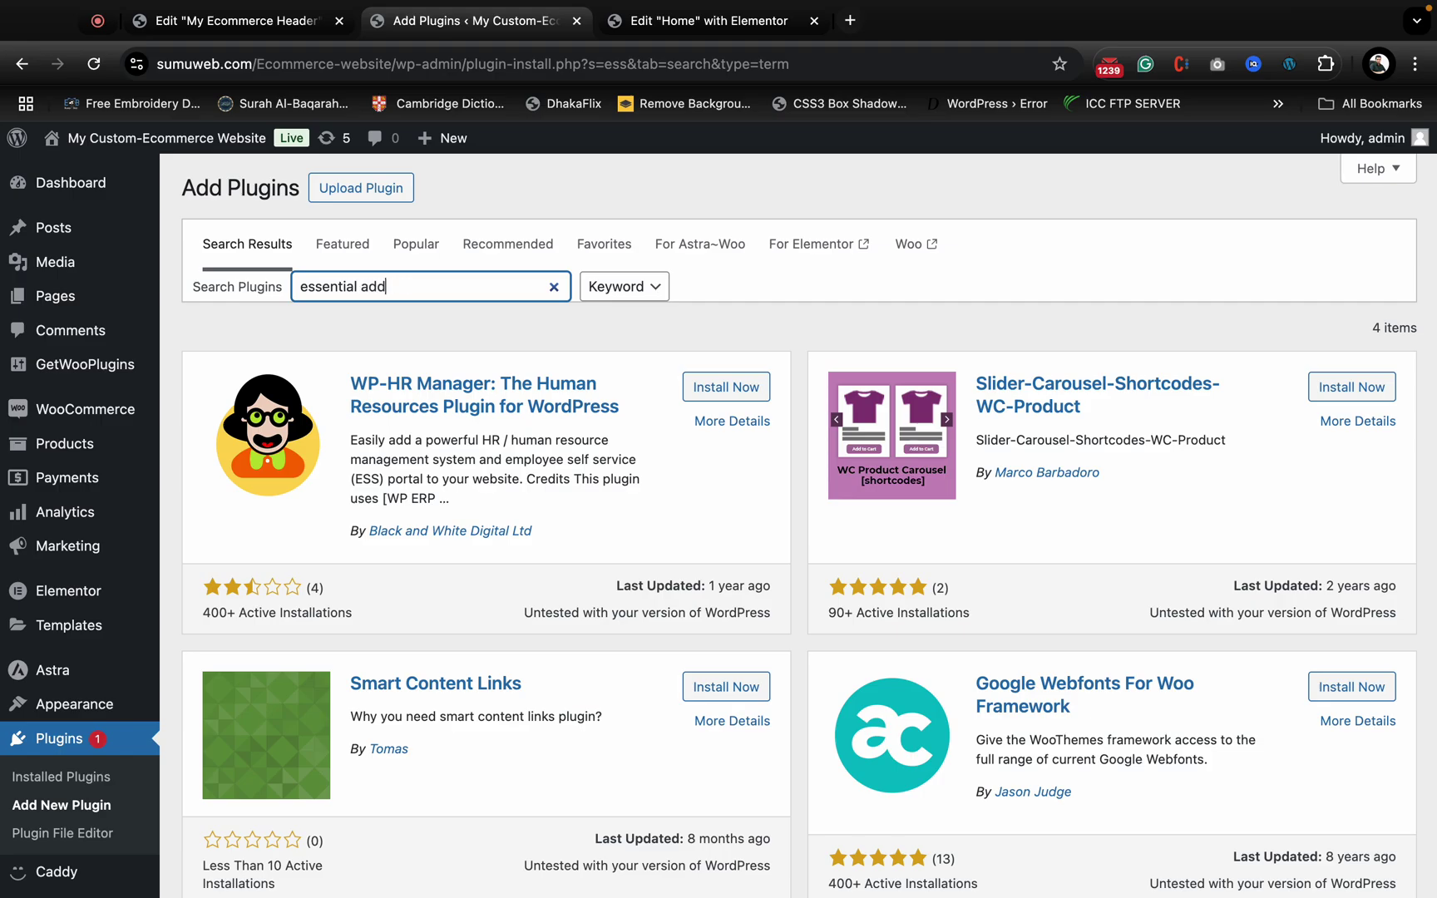
text(ential addons)
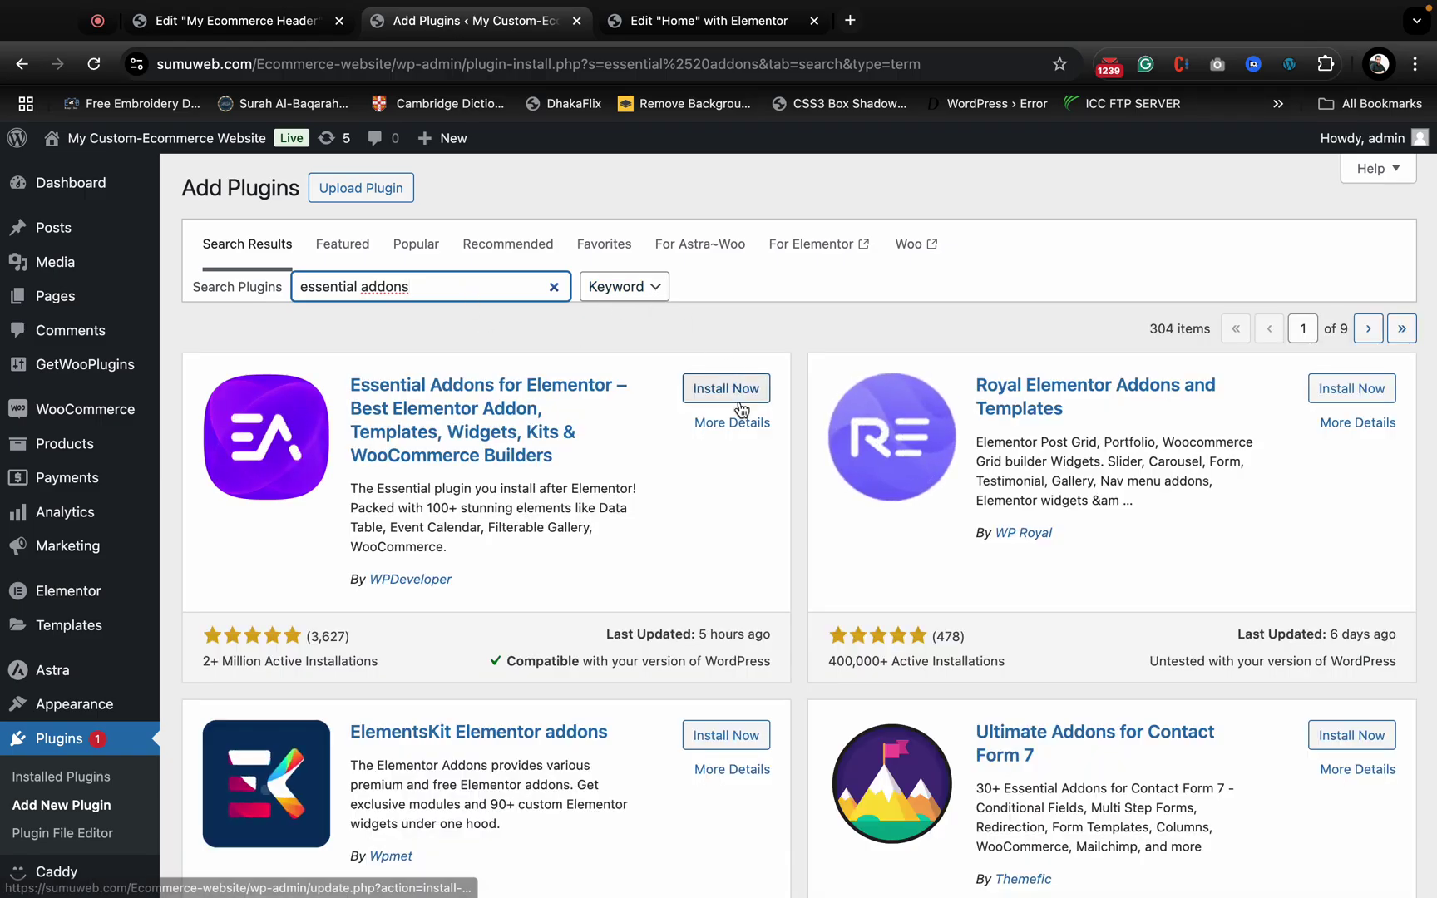
click(739, 403)
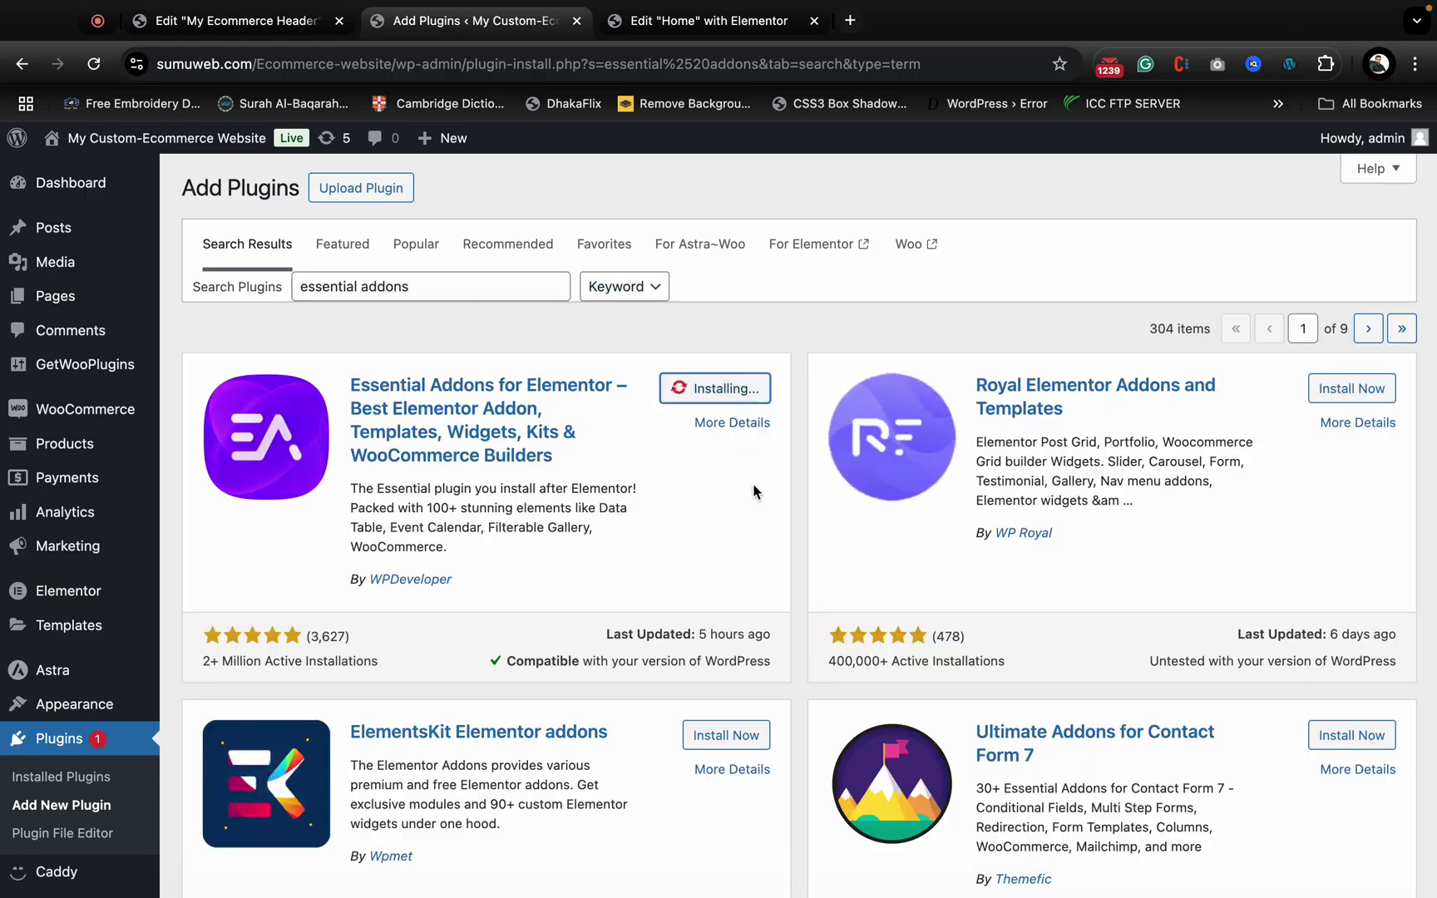
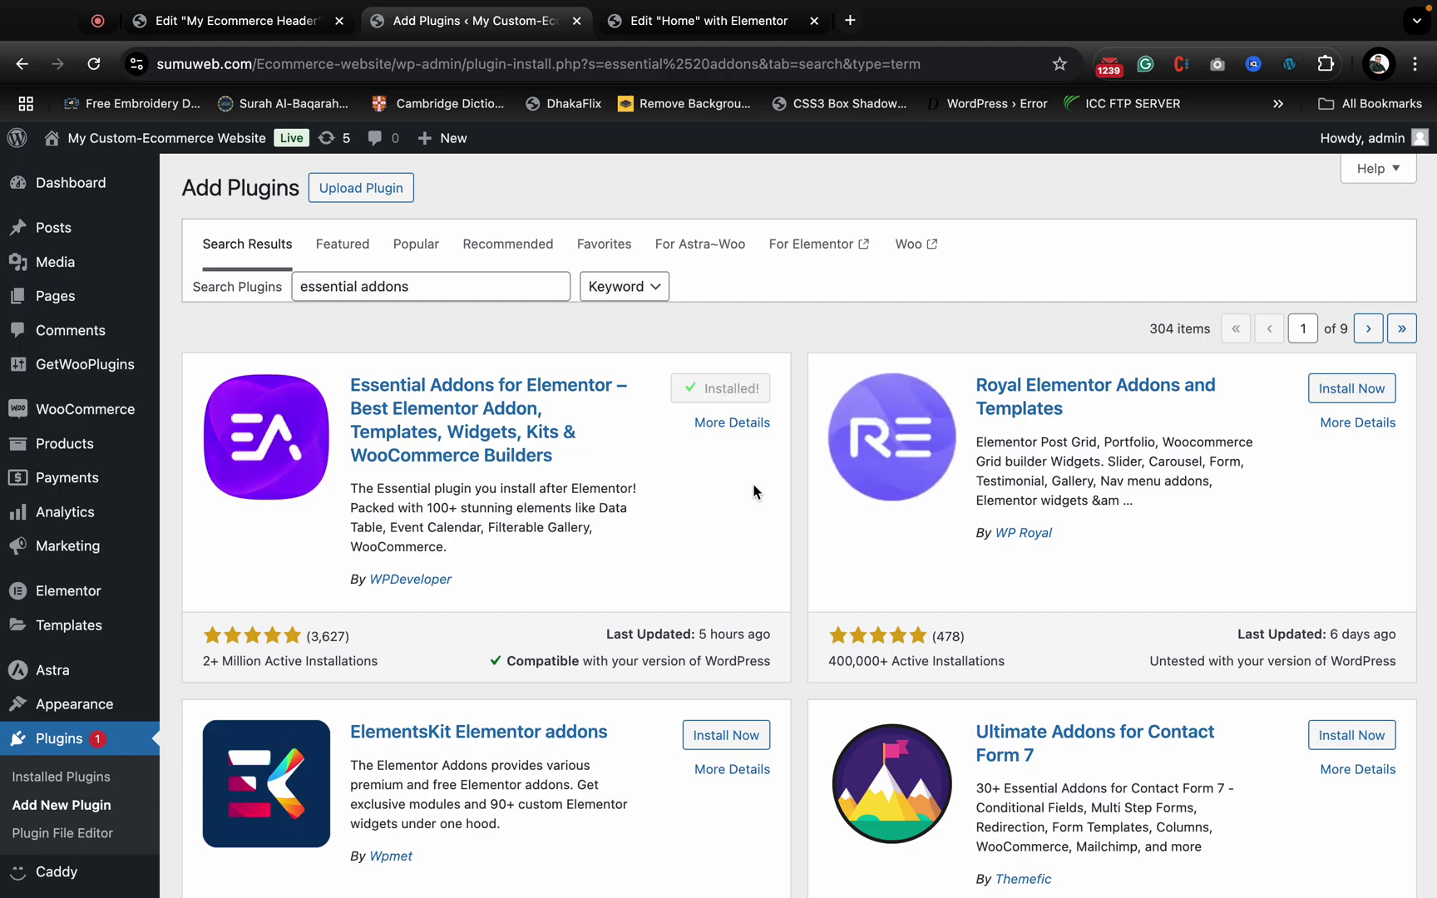
click(736, 390)
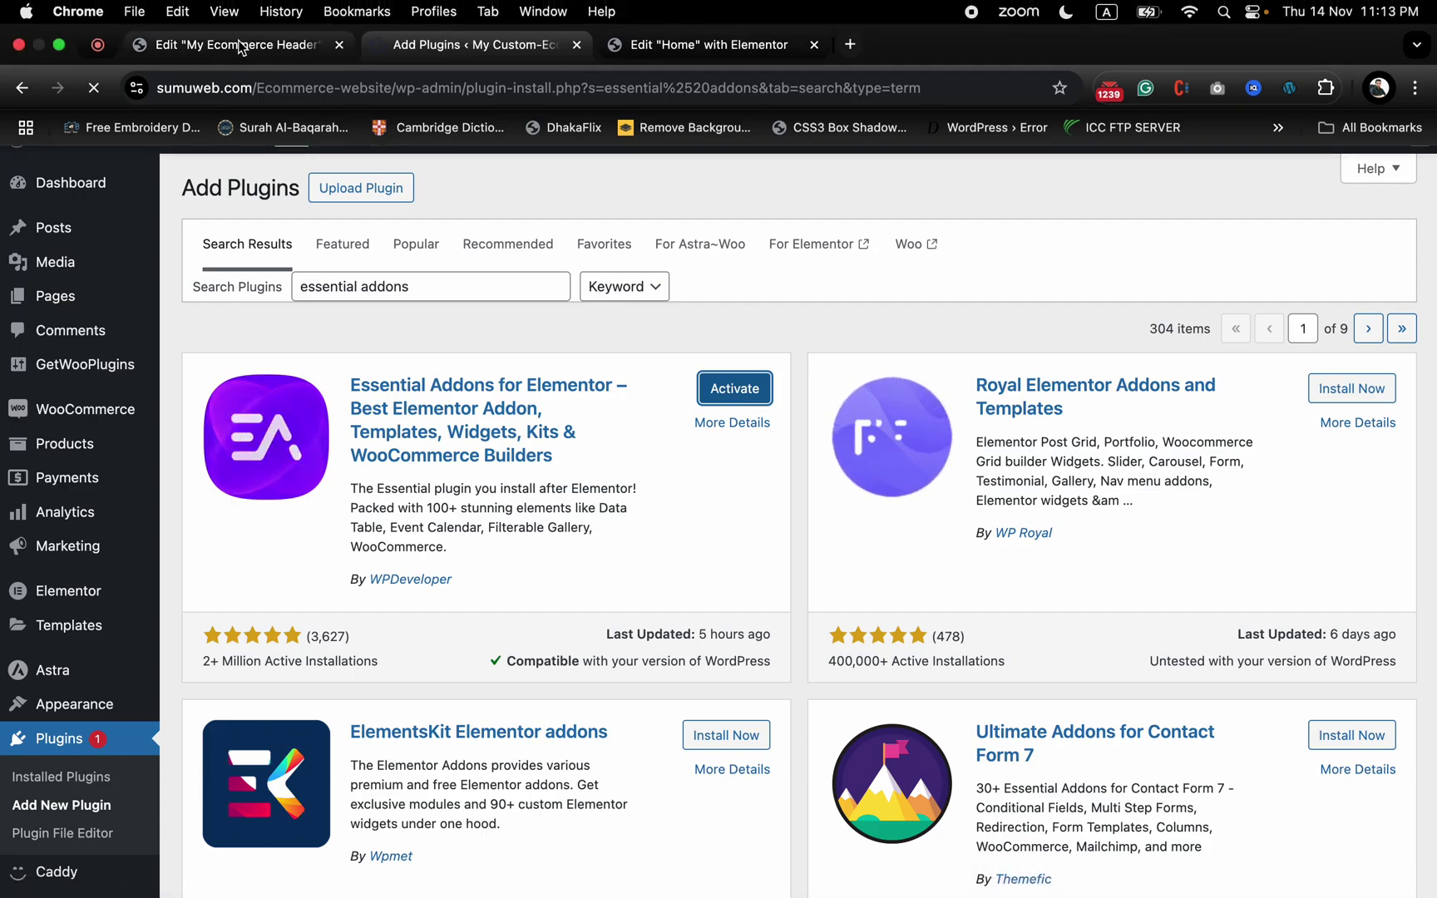
- Switch to the Google Meet call, dismiss the call time-limit notice and show it again
click(96, 46)
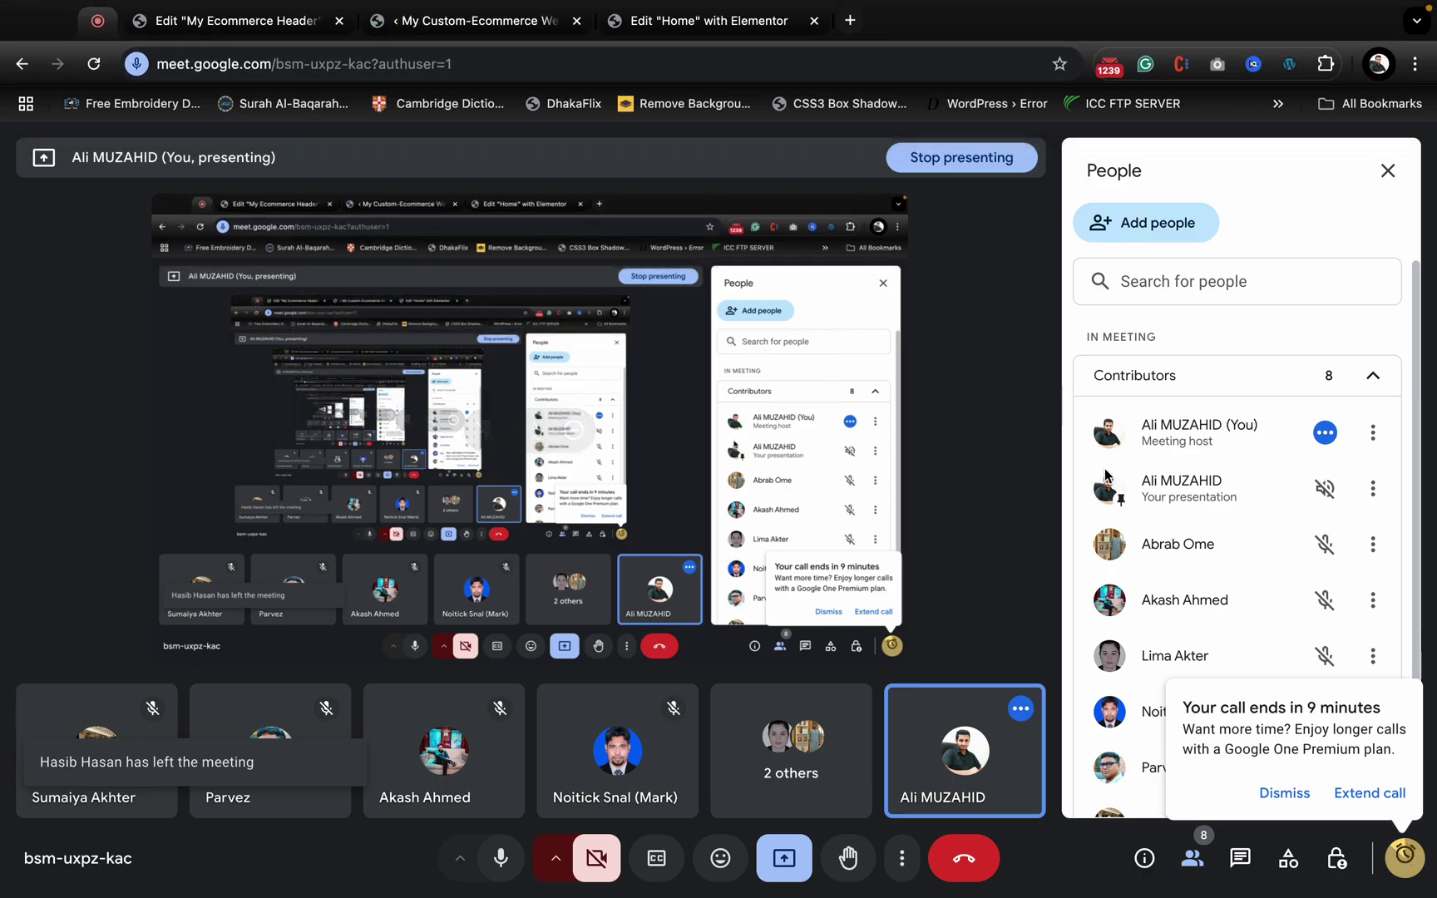
click(1271, 798)
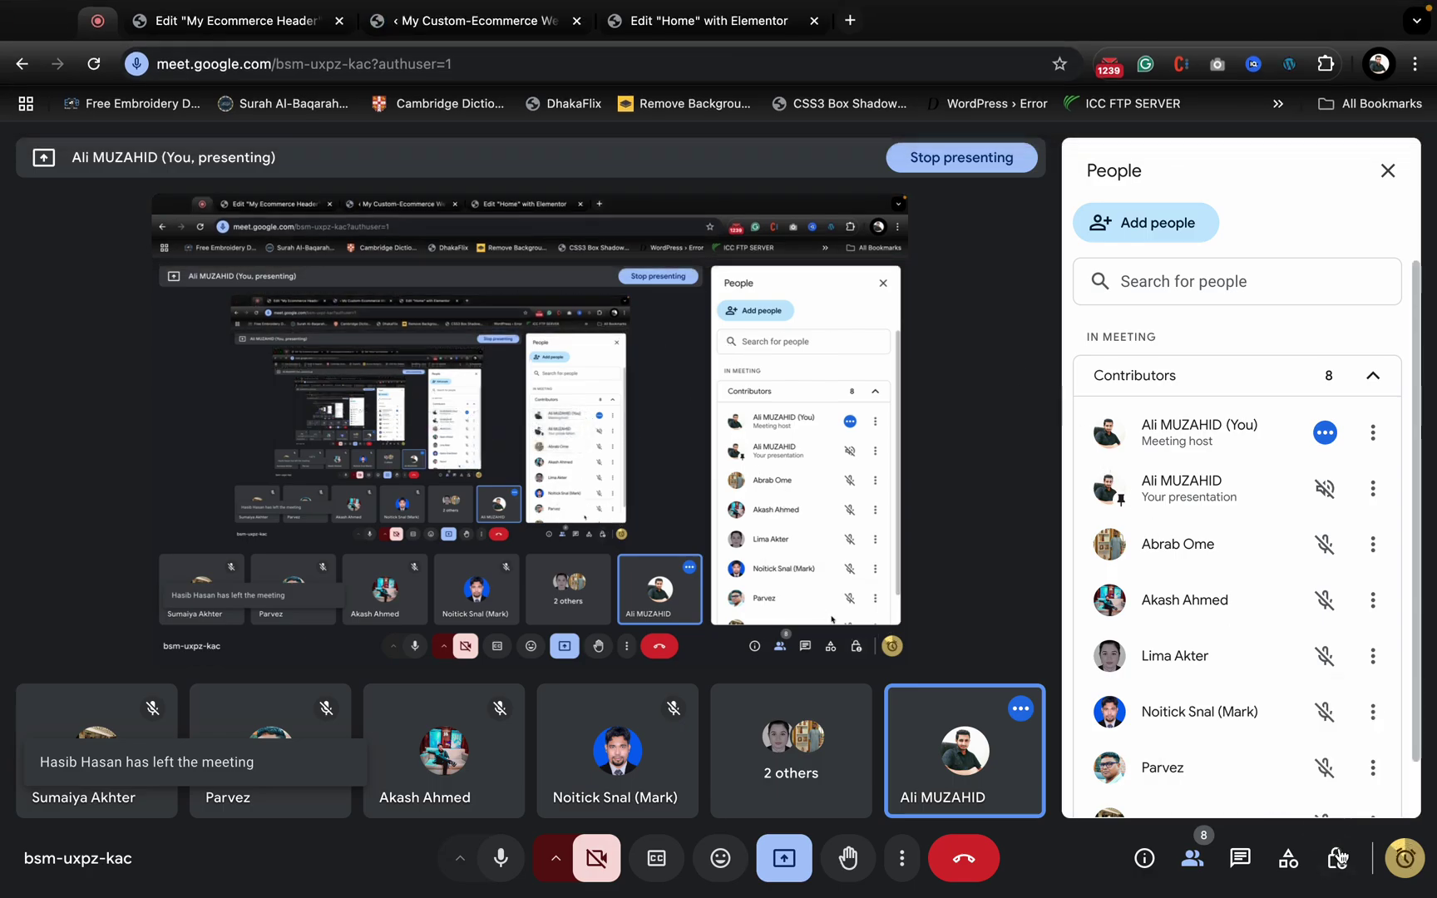
click(1405, 858)
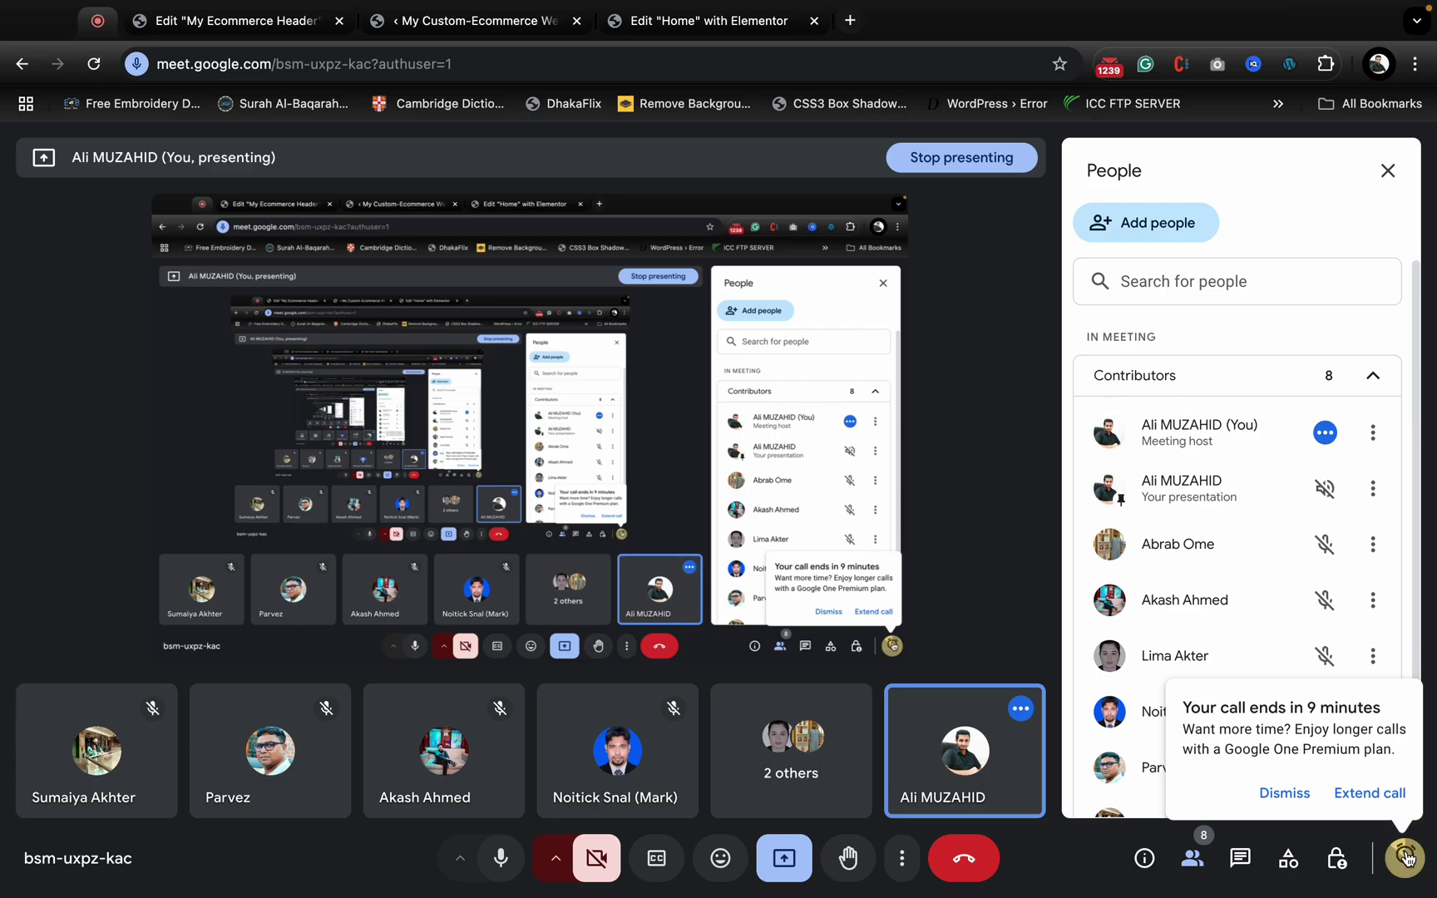
- Return to the Essential Addons setup wizard and complete it with the Basic mode and default elements, skipping the Templately templates
click(548, 20)
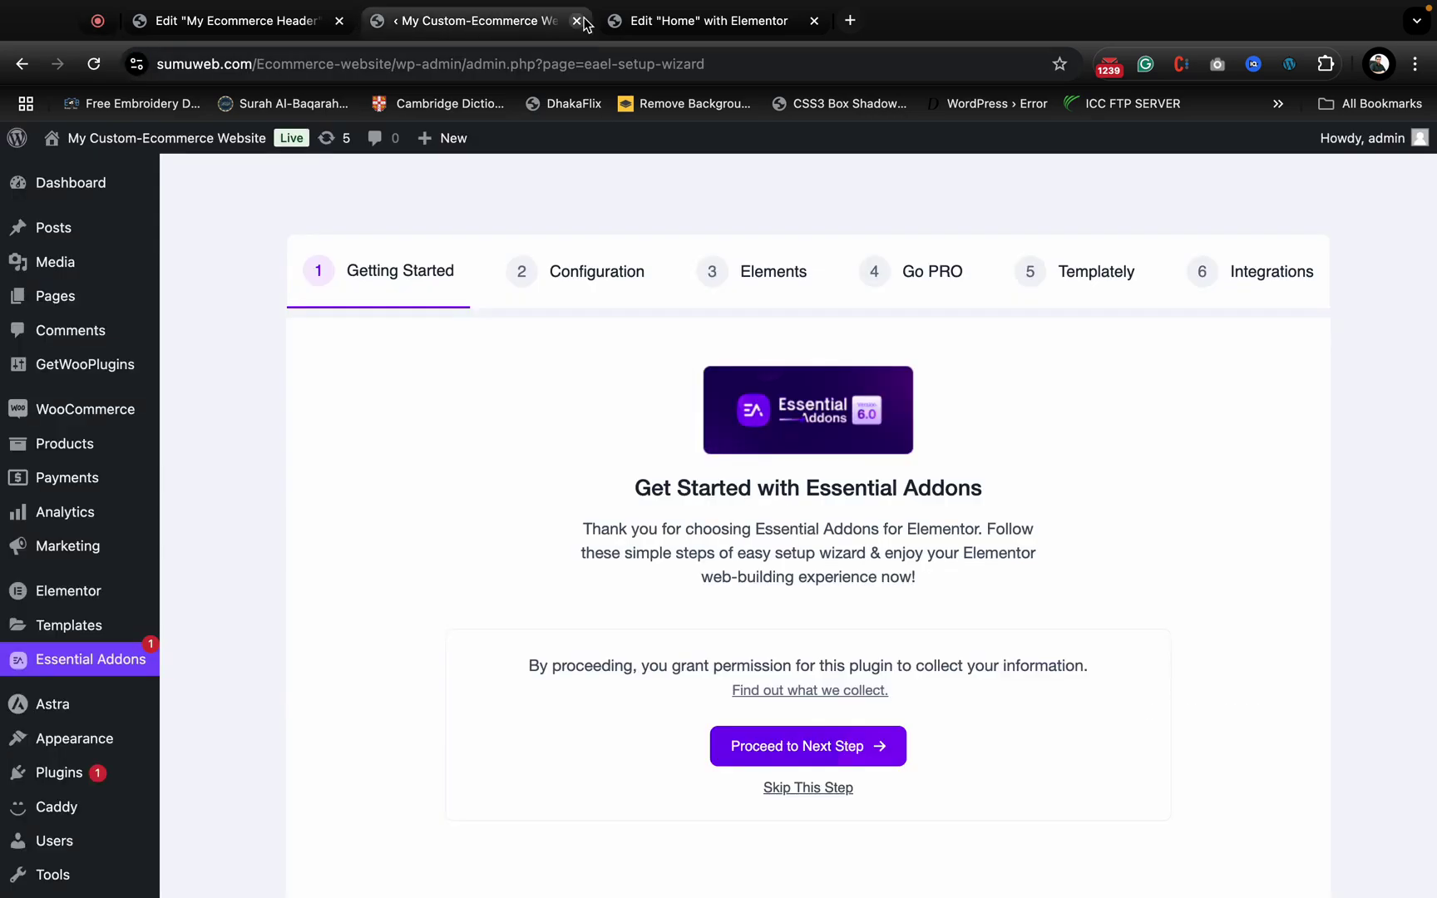
click(689, 19)
click(480, 31)
click(812, 756)
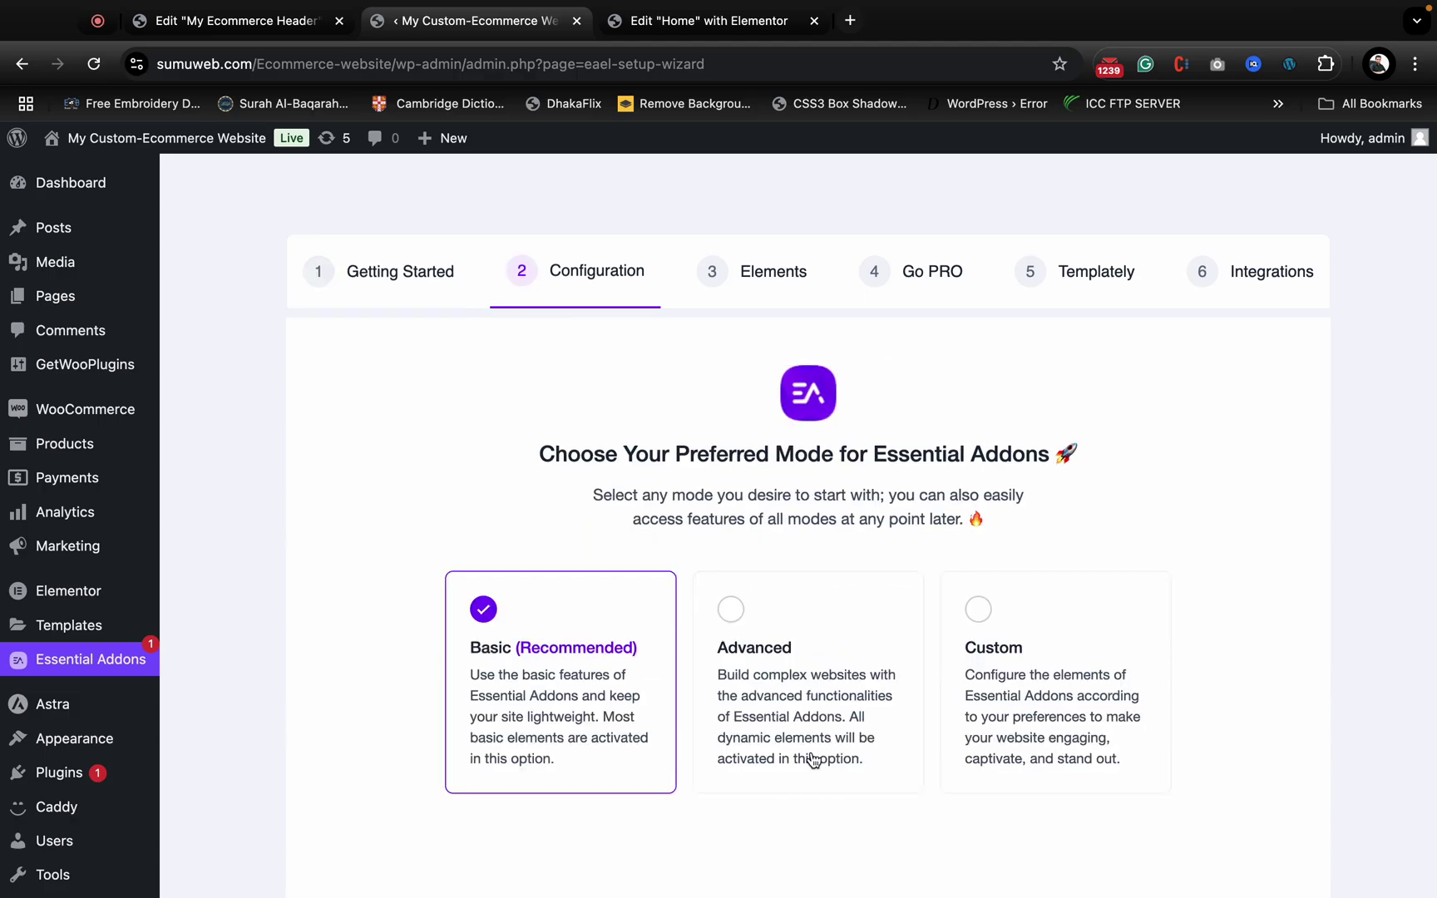
scroll(848, 697, down, 3)
click(1269, 732)
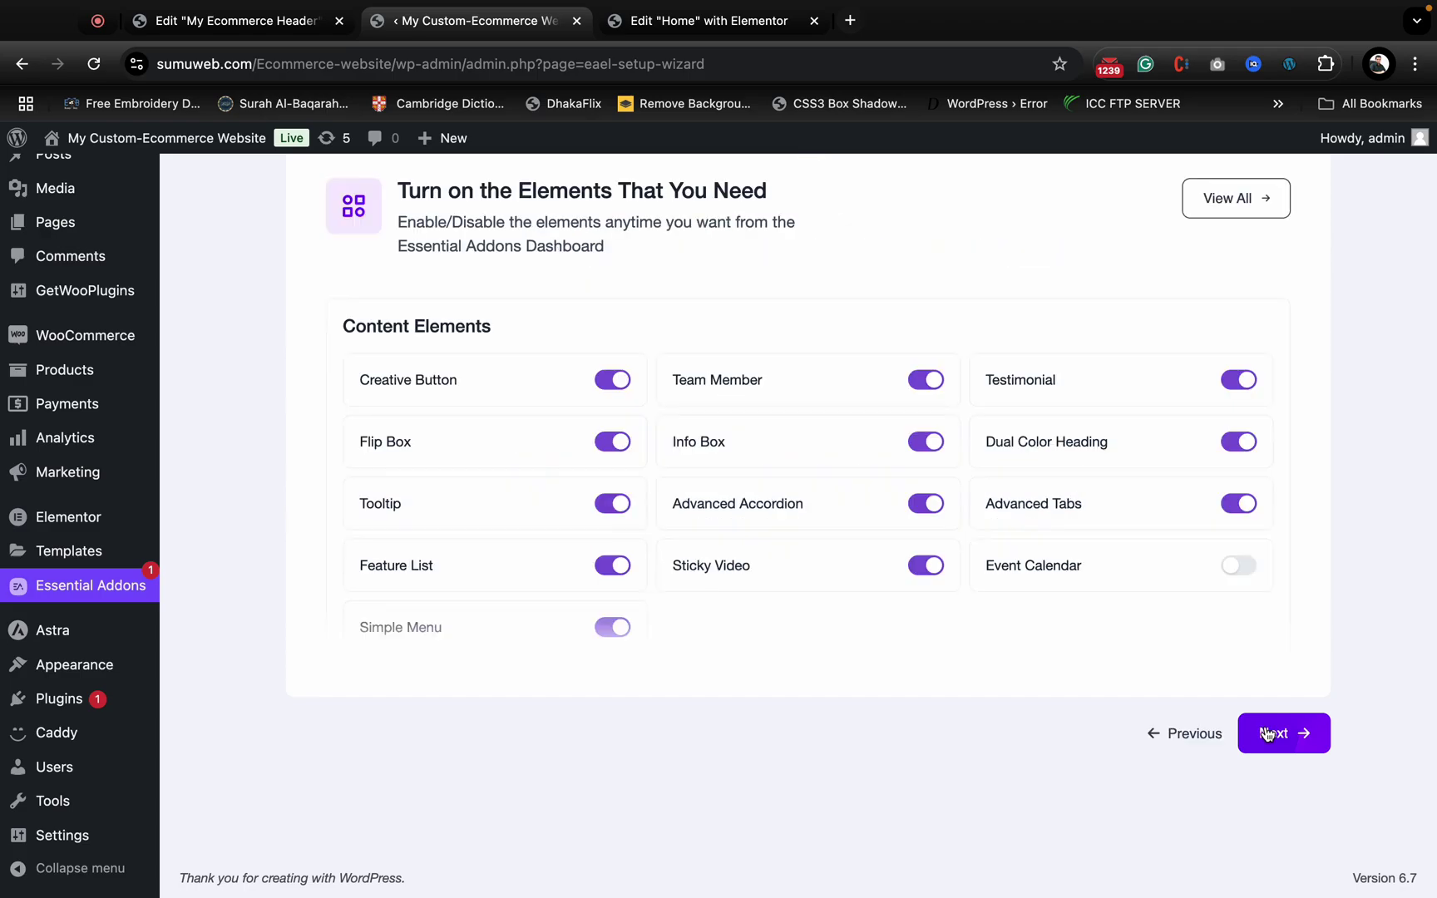
click(1291, 735)
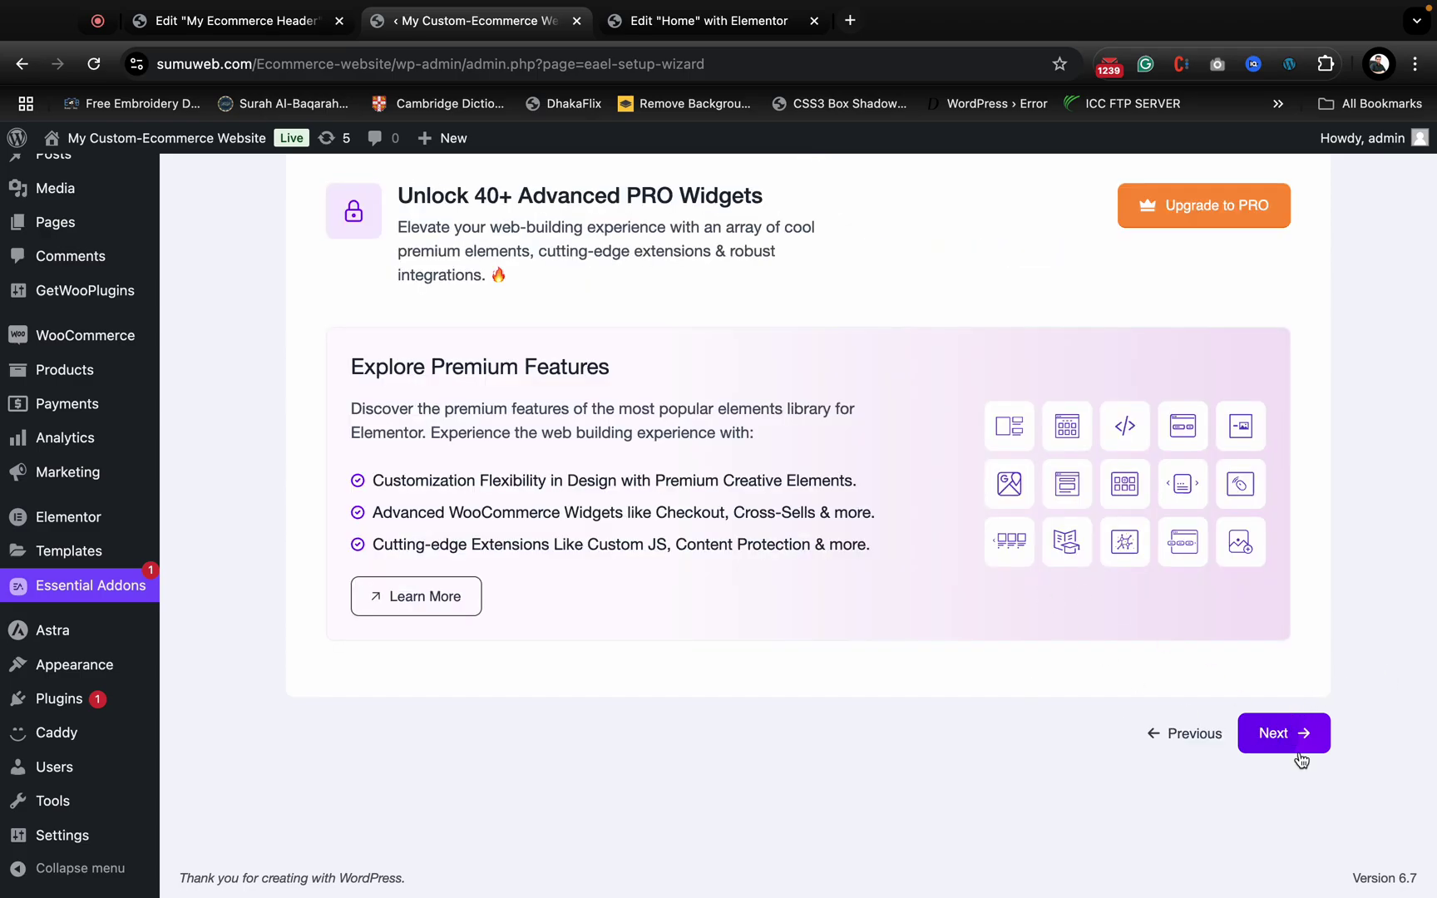
click(1291, 735)
scroll(1115, 607, down, 3)
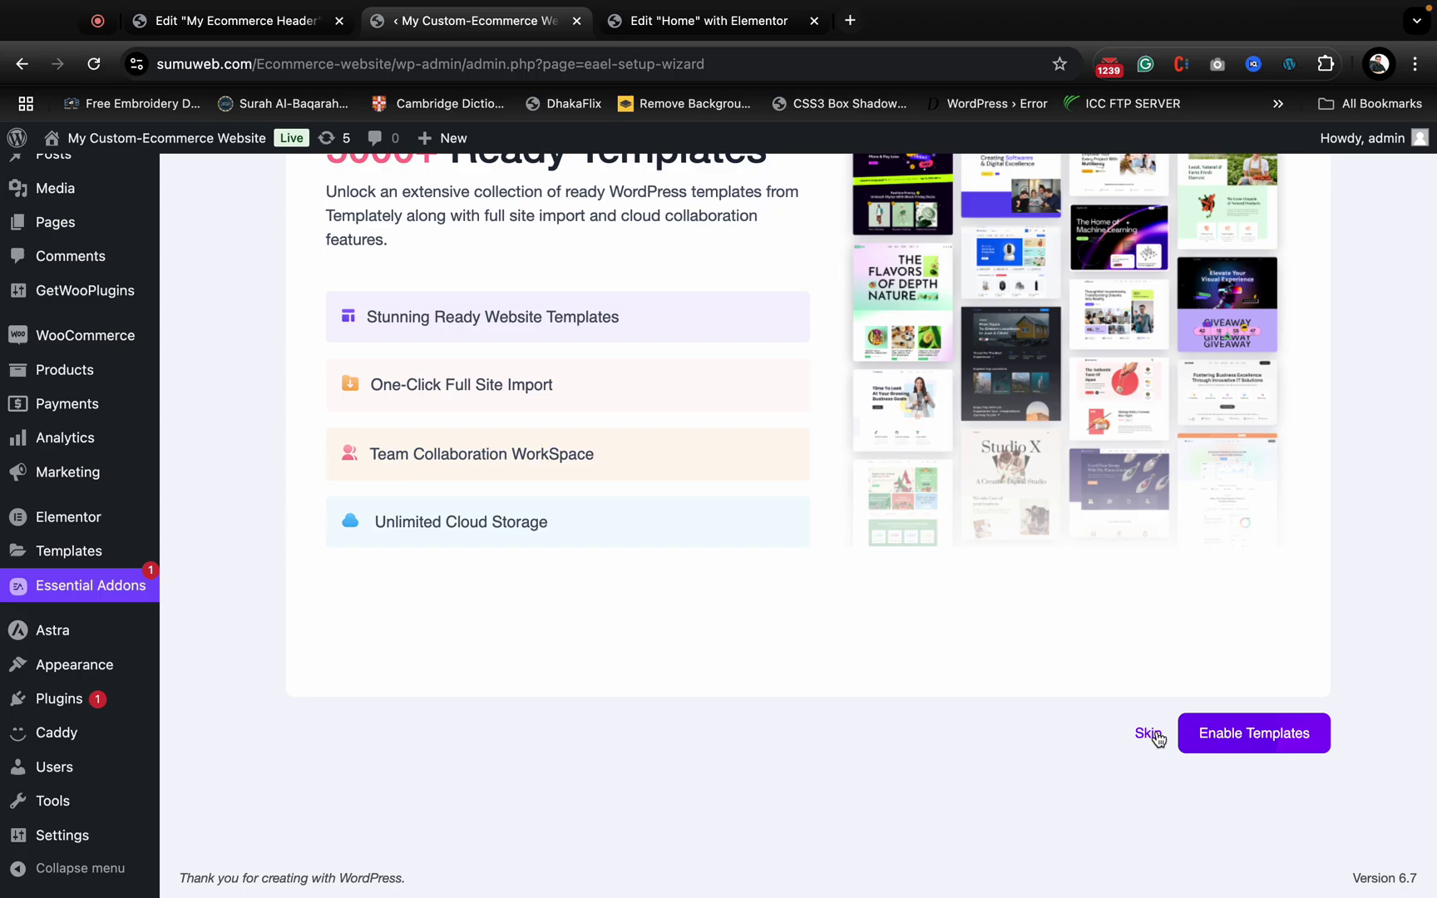
click(1148, 733)
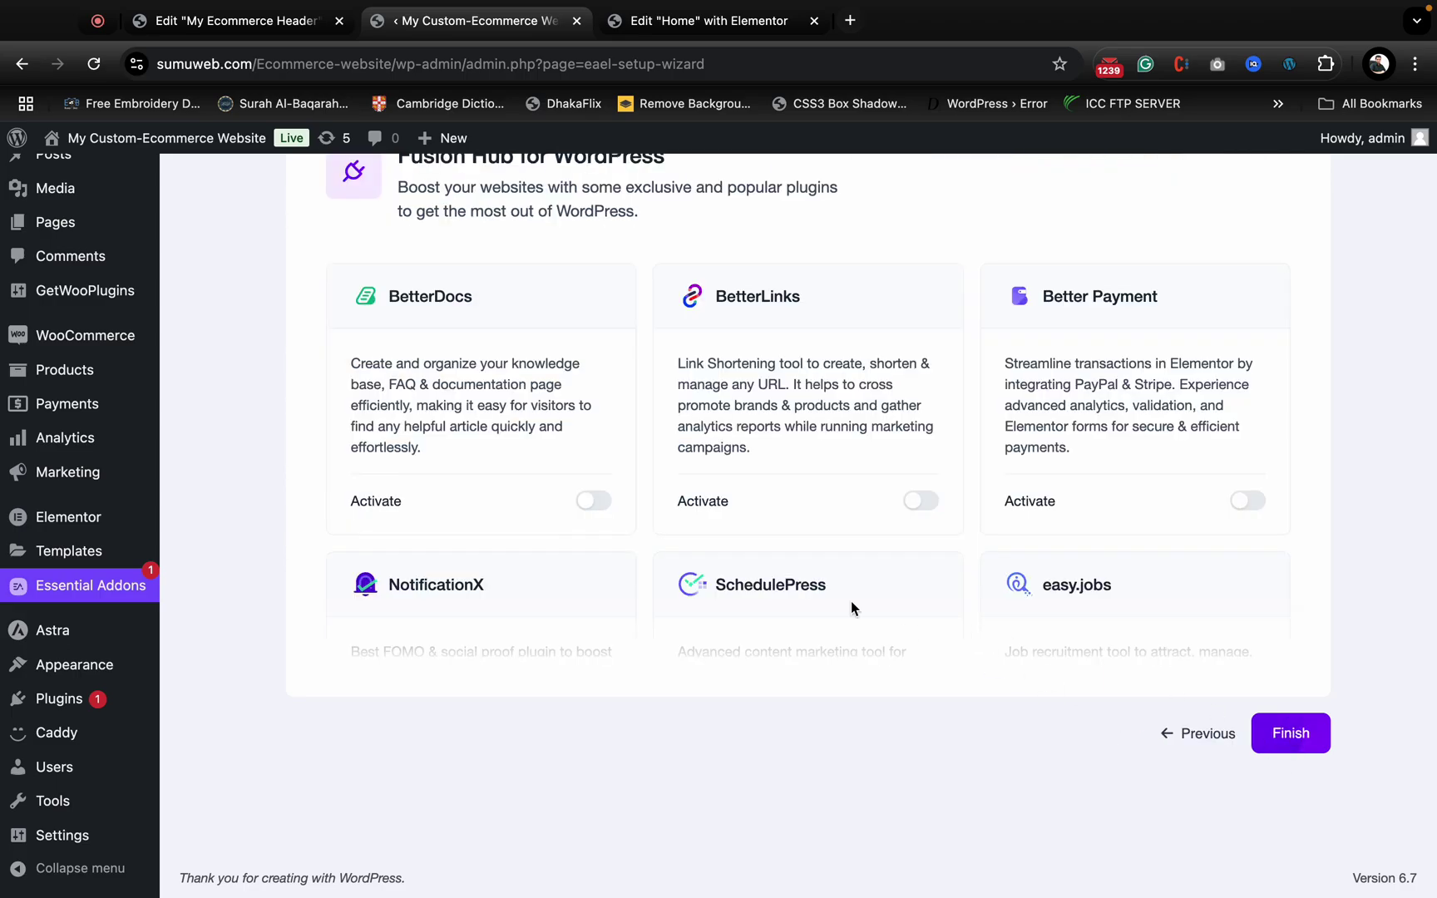
click(1291, 732)
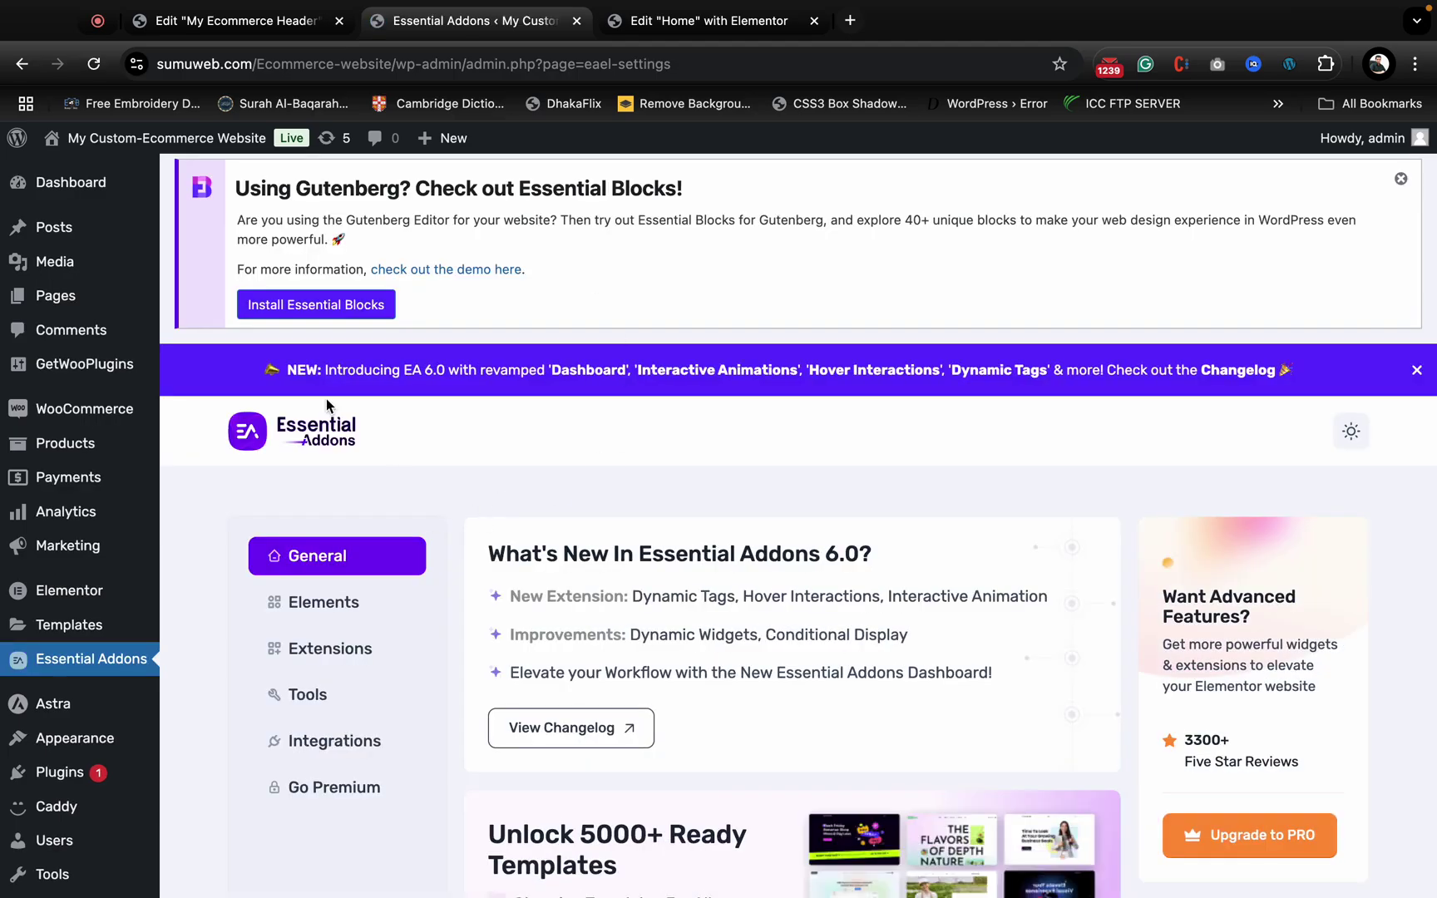
- Search Google for "freepik" in a new browser tab and open the Freepik website
click(727, 14)
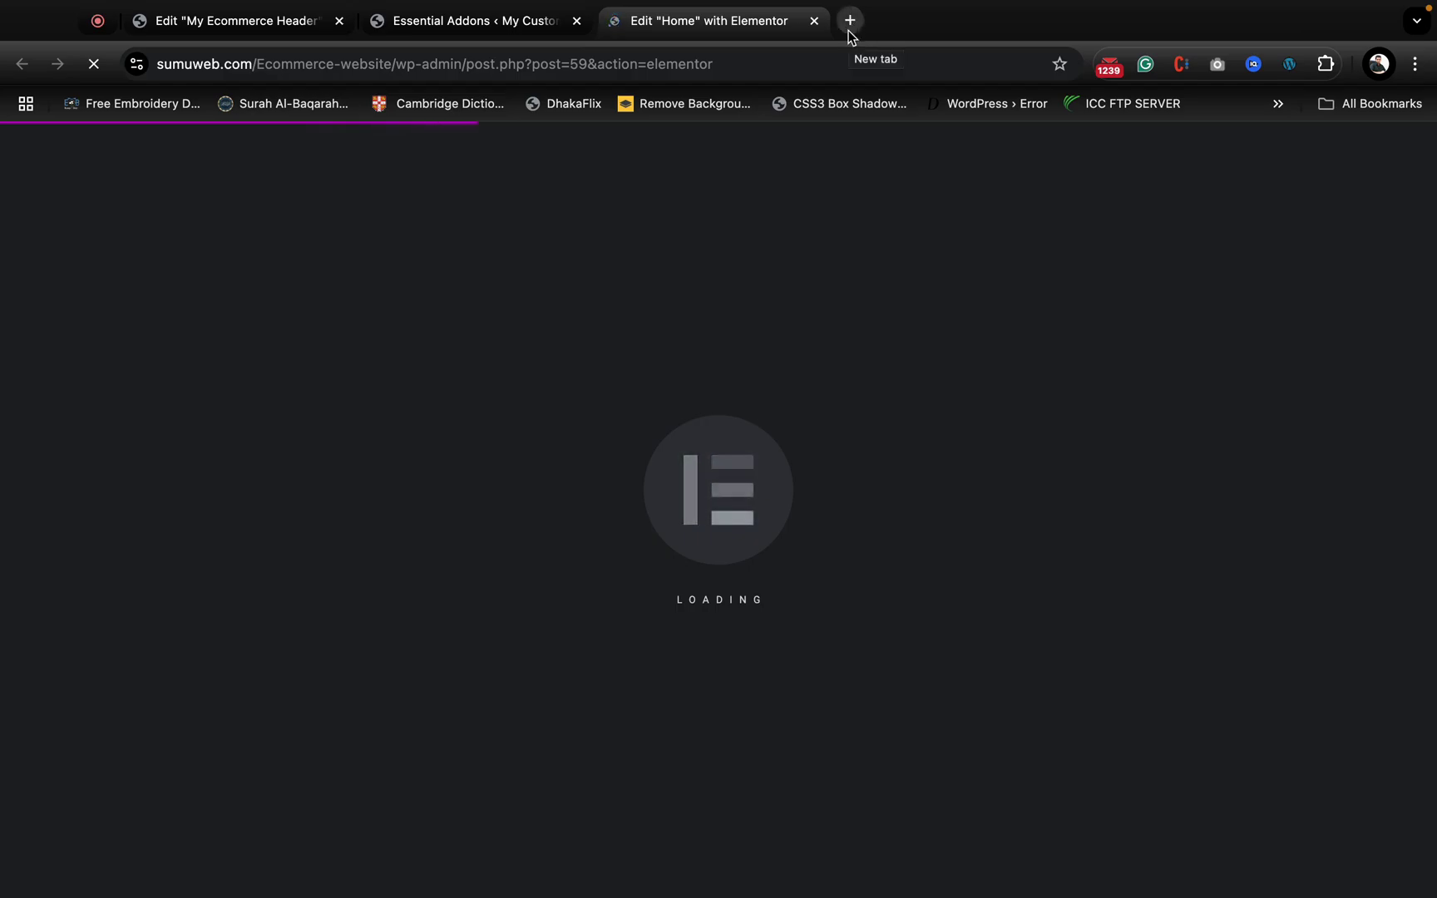
click(849, 31)
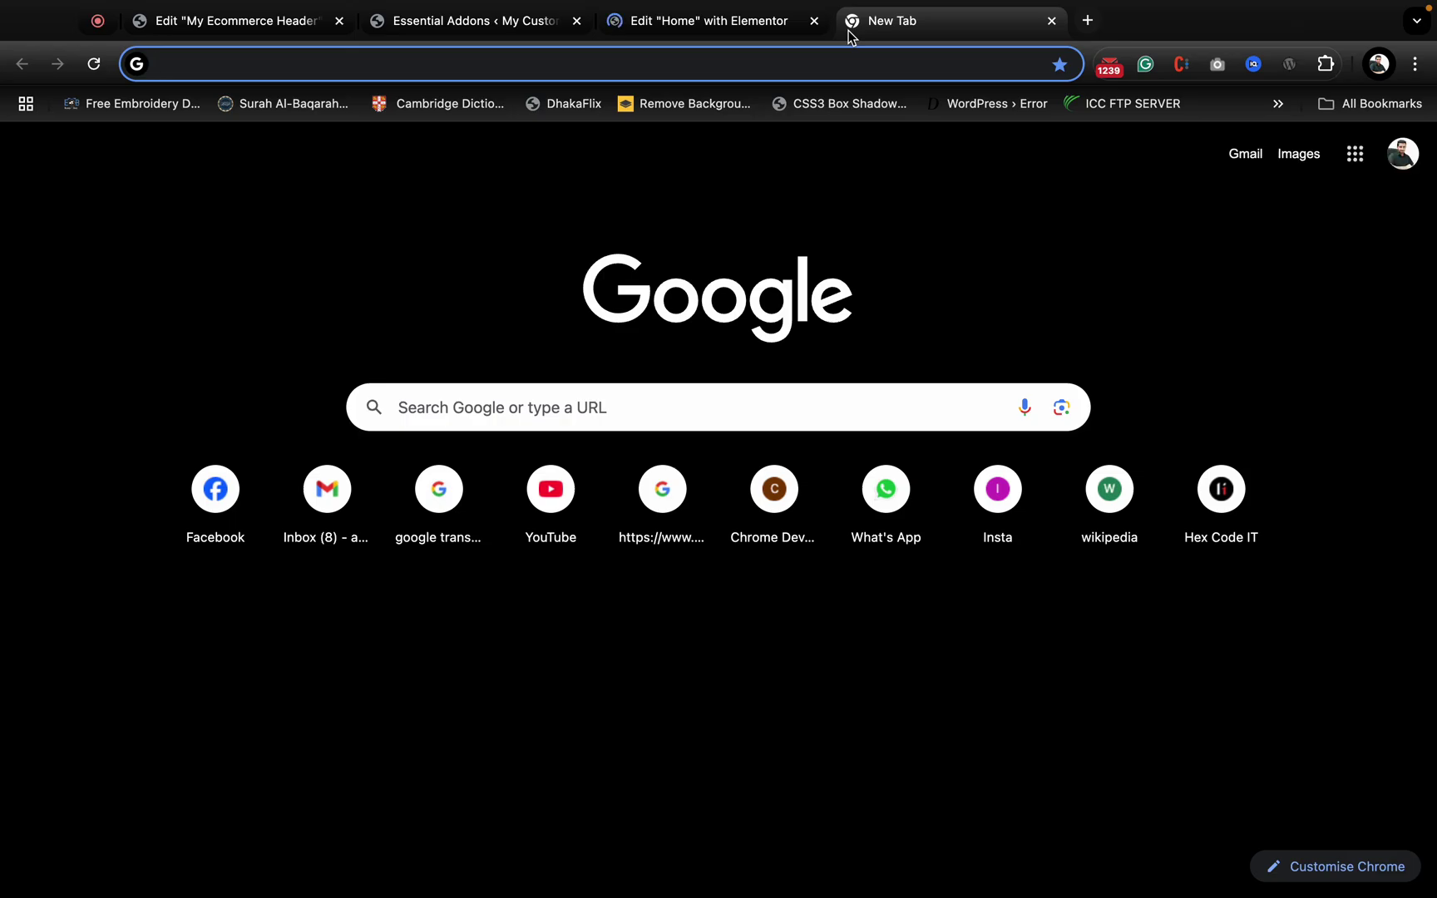
text(freepik)
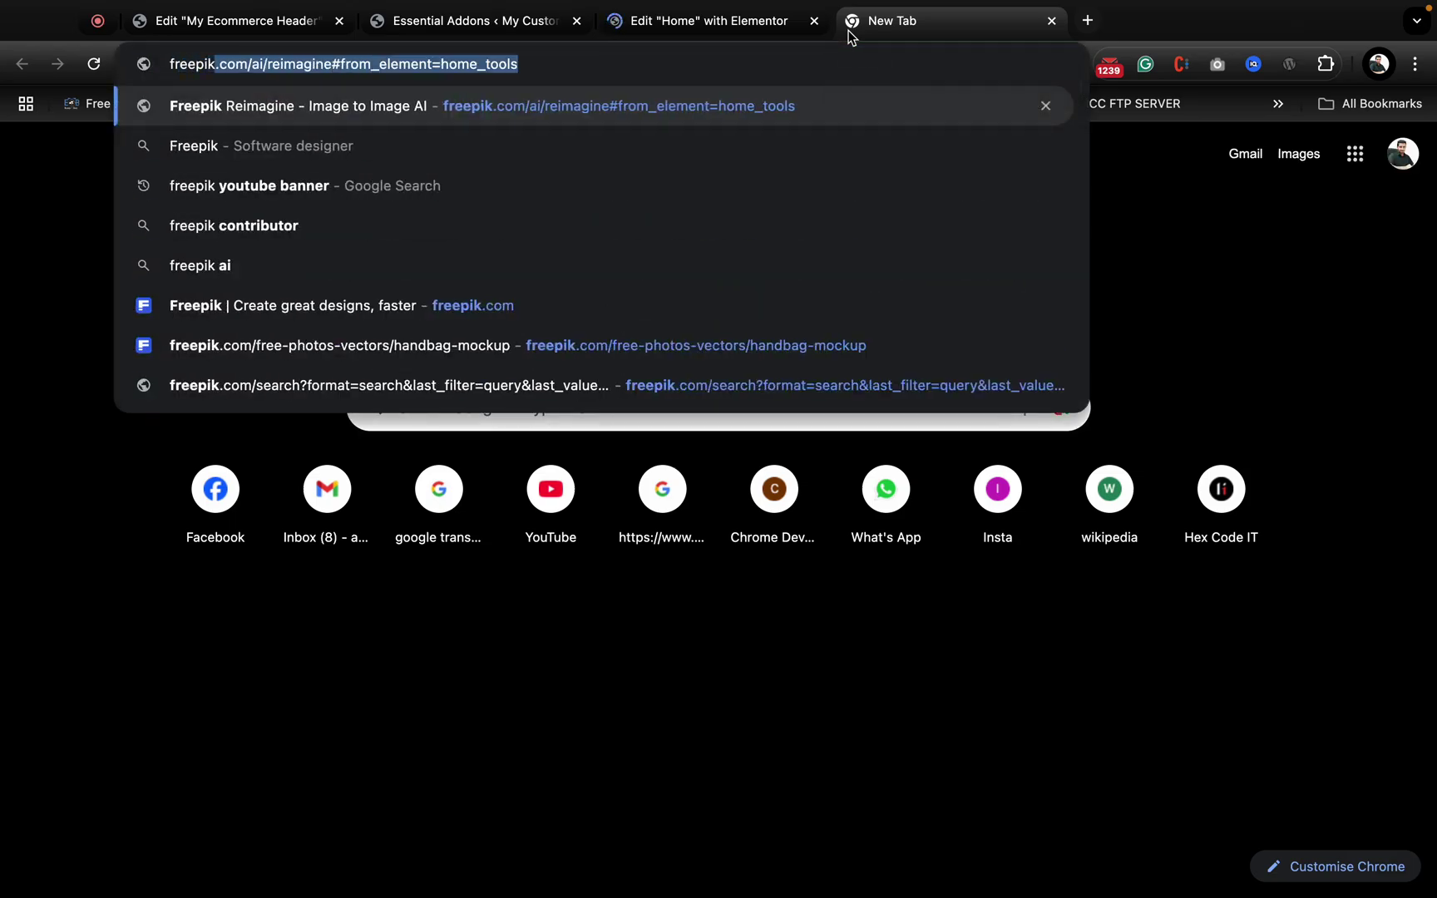
key(Delete)
key(Return)
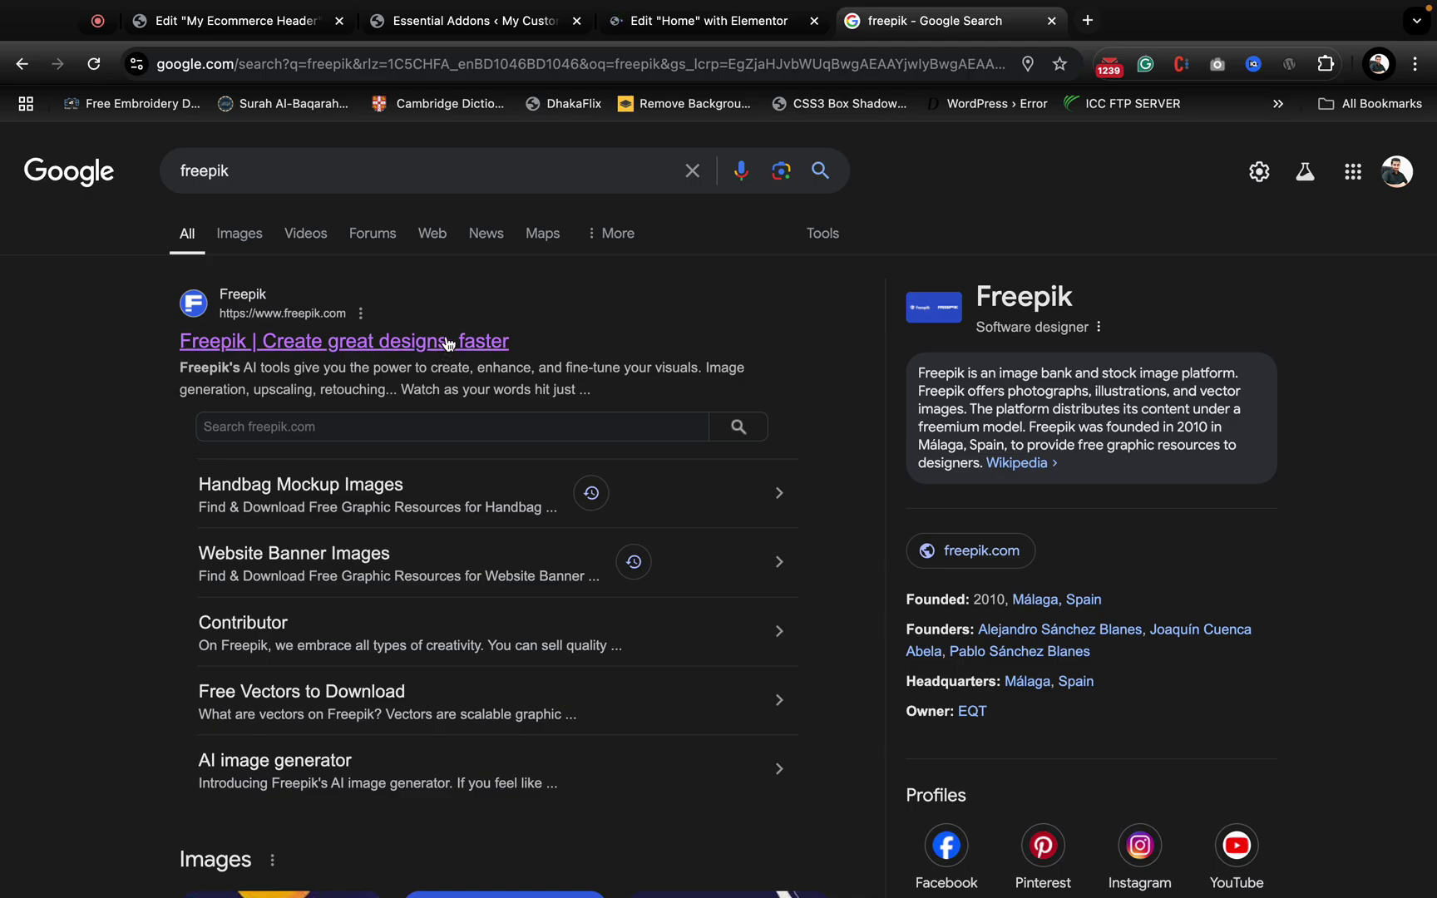
click(457, 341)
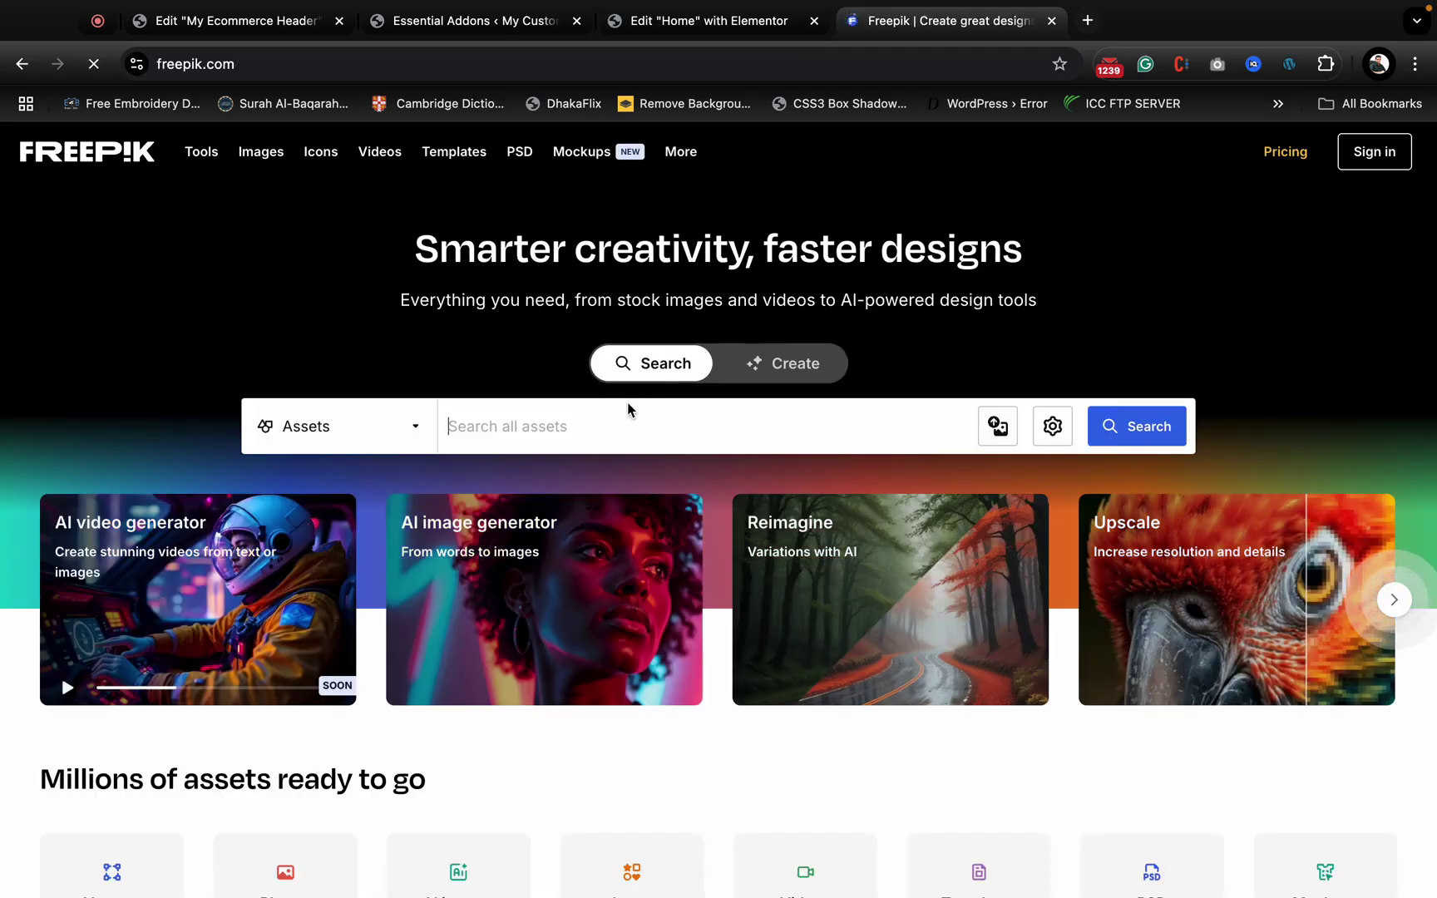
- Search the Freepik assets for "ecommerce website banner"
click(576, 424)
text(e)
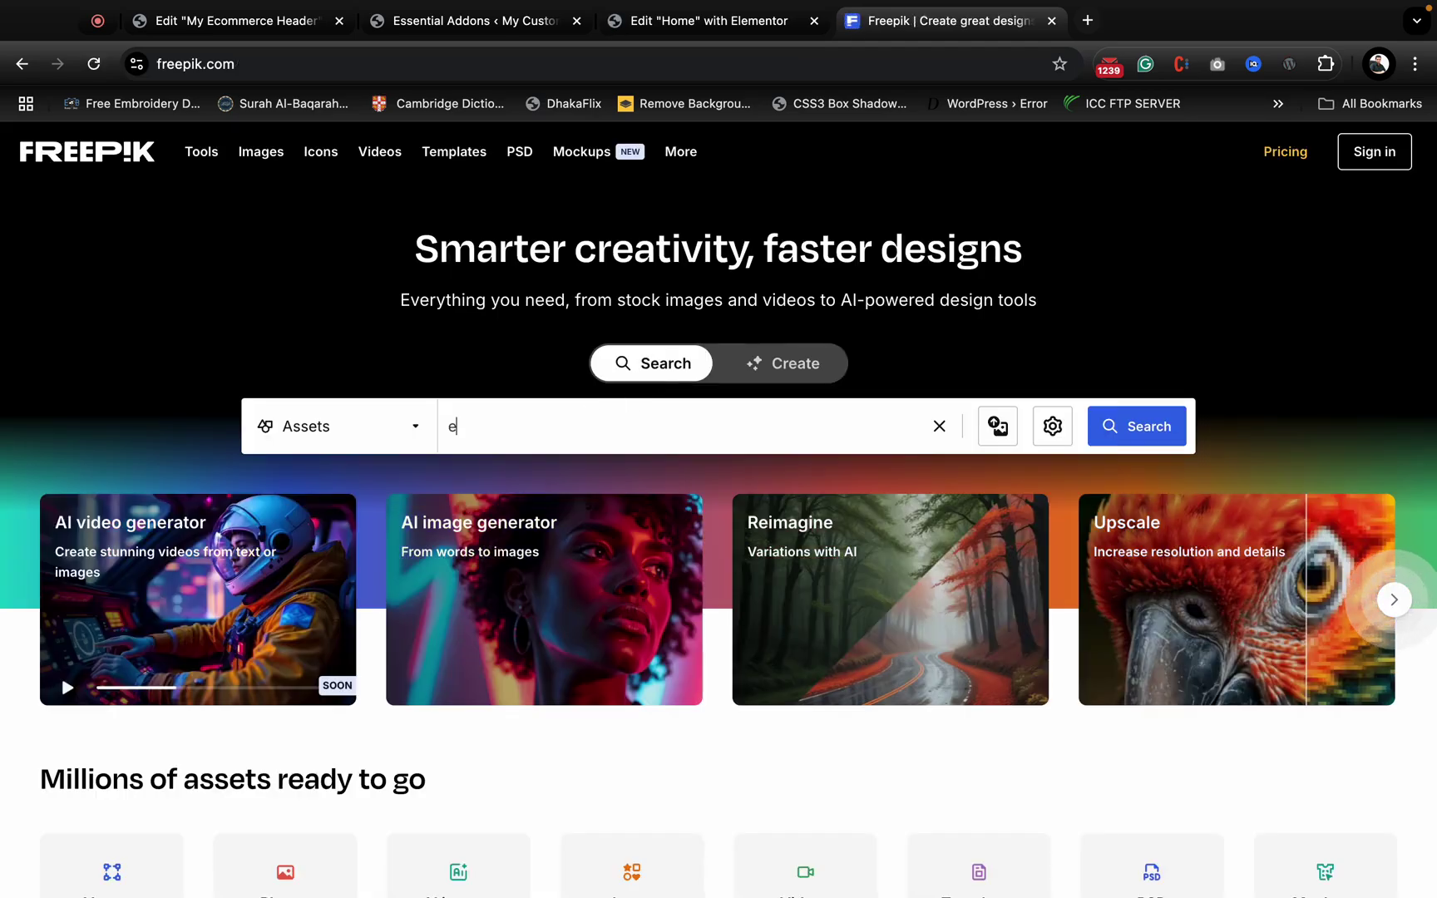
text(commerce website banner)
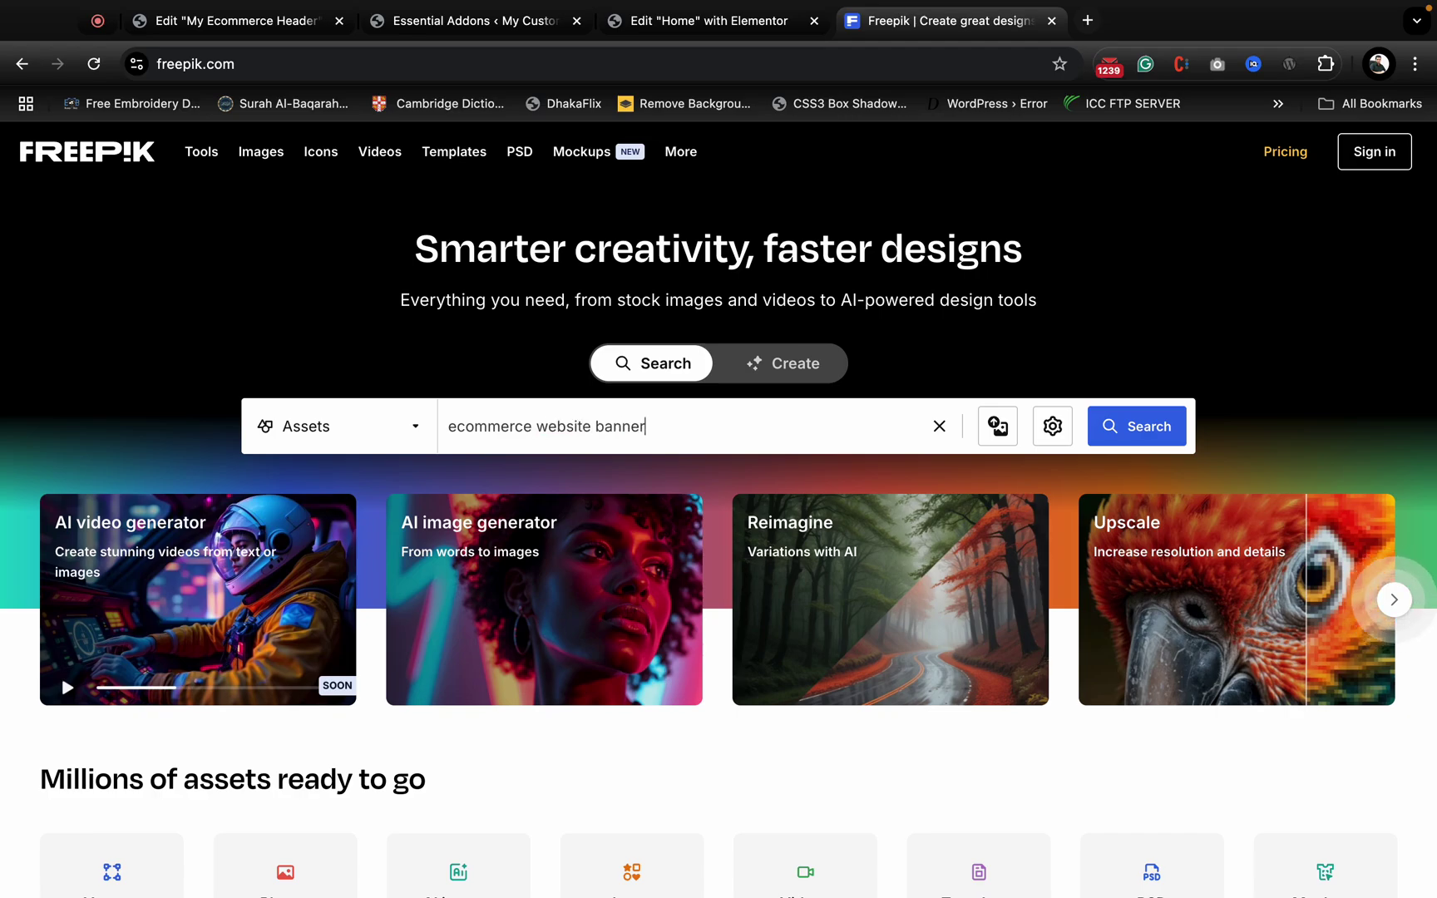
key(Return)
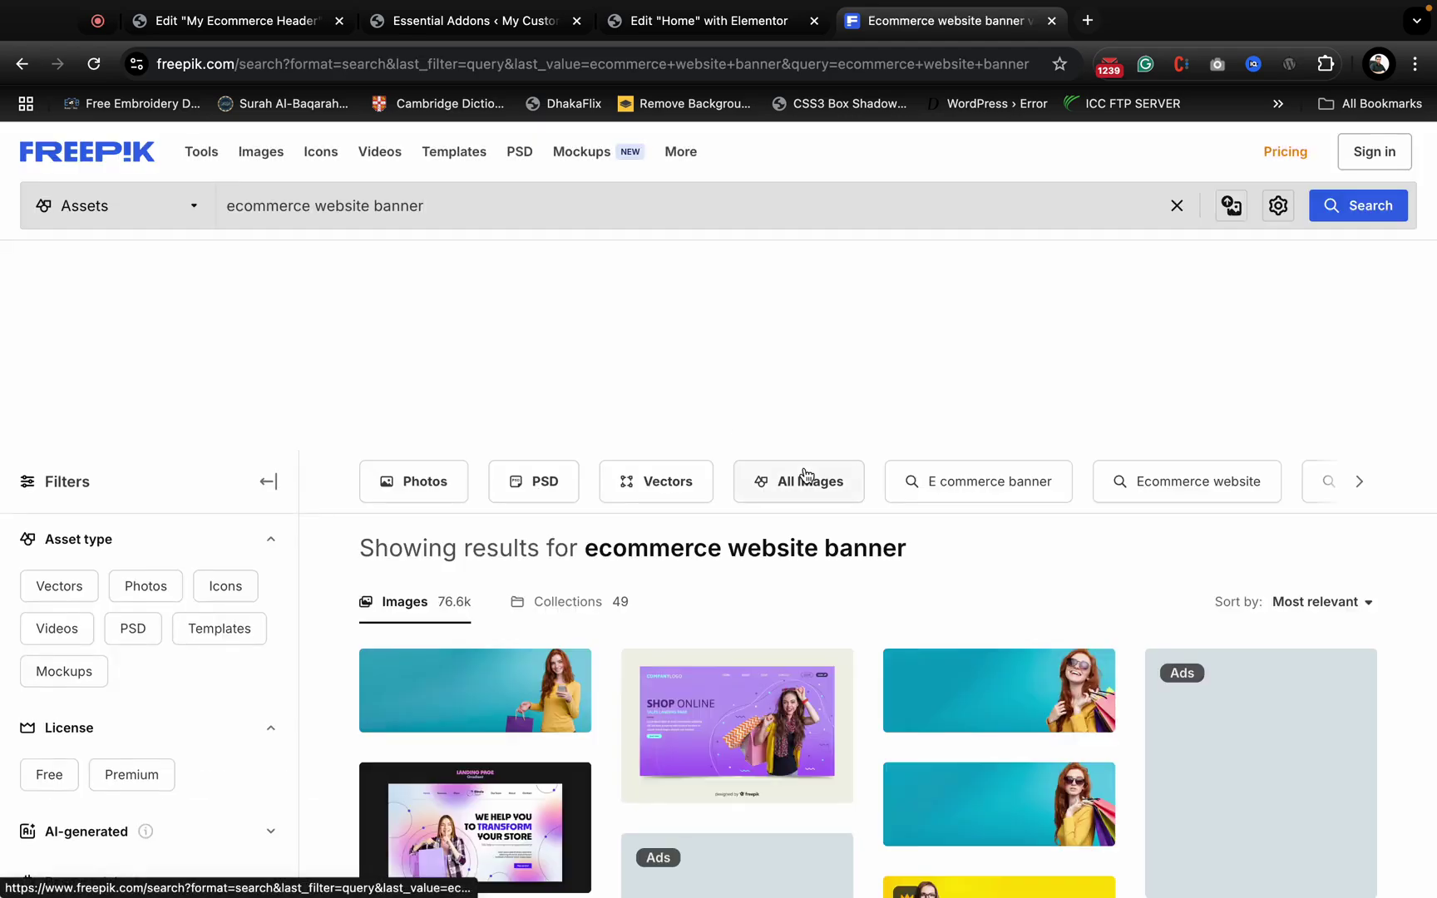
- Look through the ecommerce website banner images for a design suited to the Home page
scroll(801, 481, down, 5)
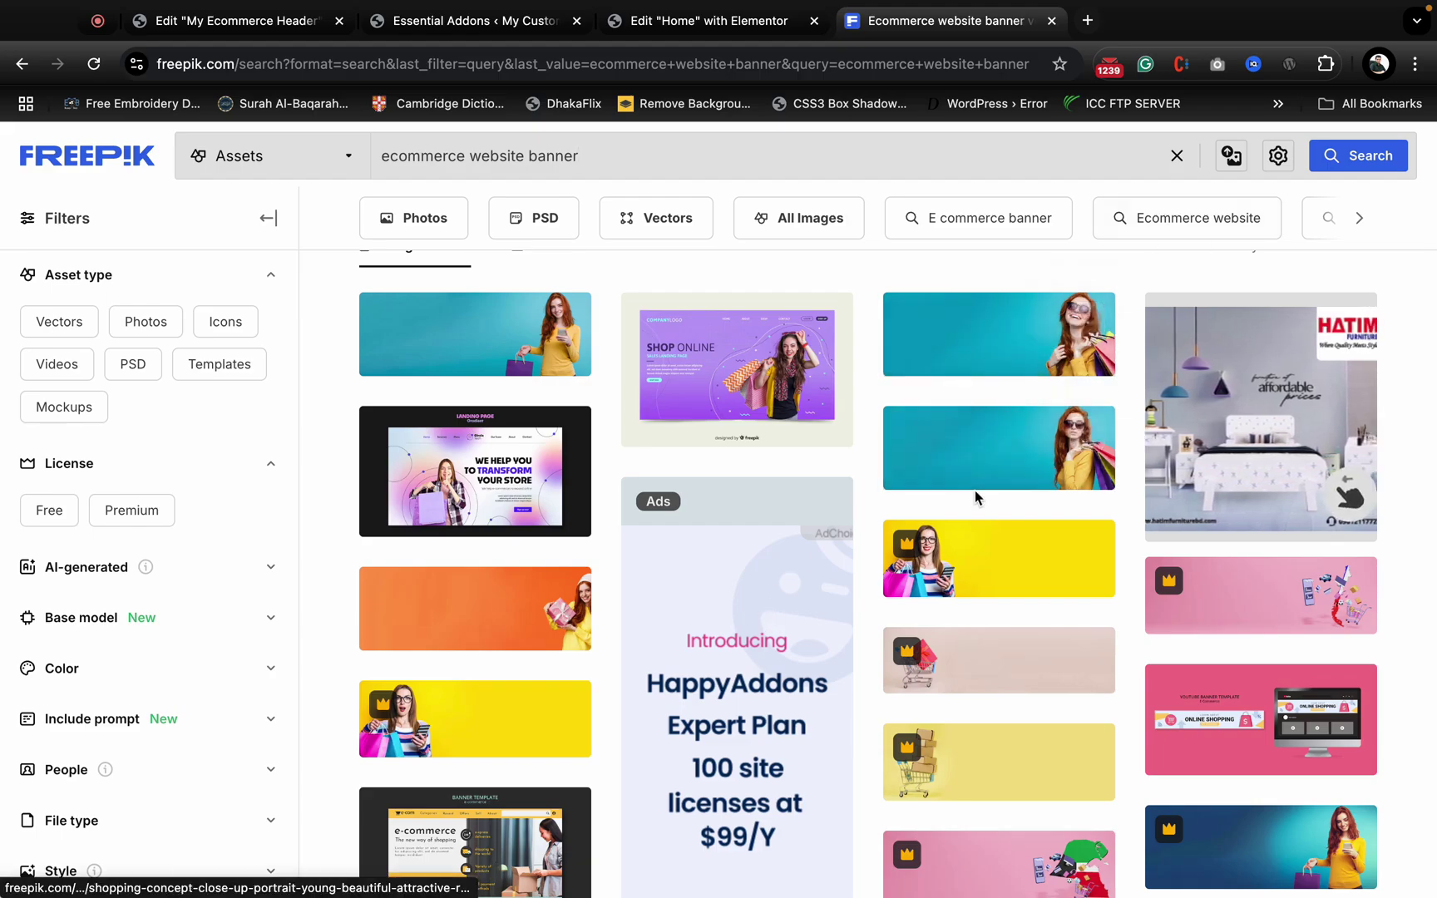
scroll(946, 578, down, 1)
scroll(946, 575, down, 10)
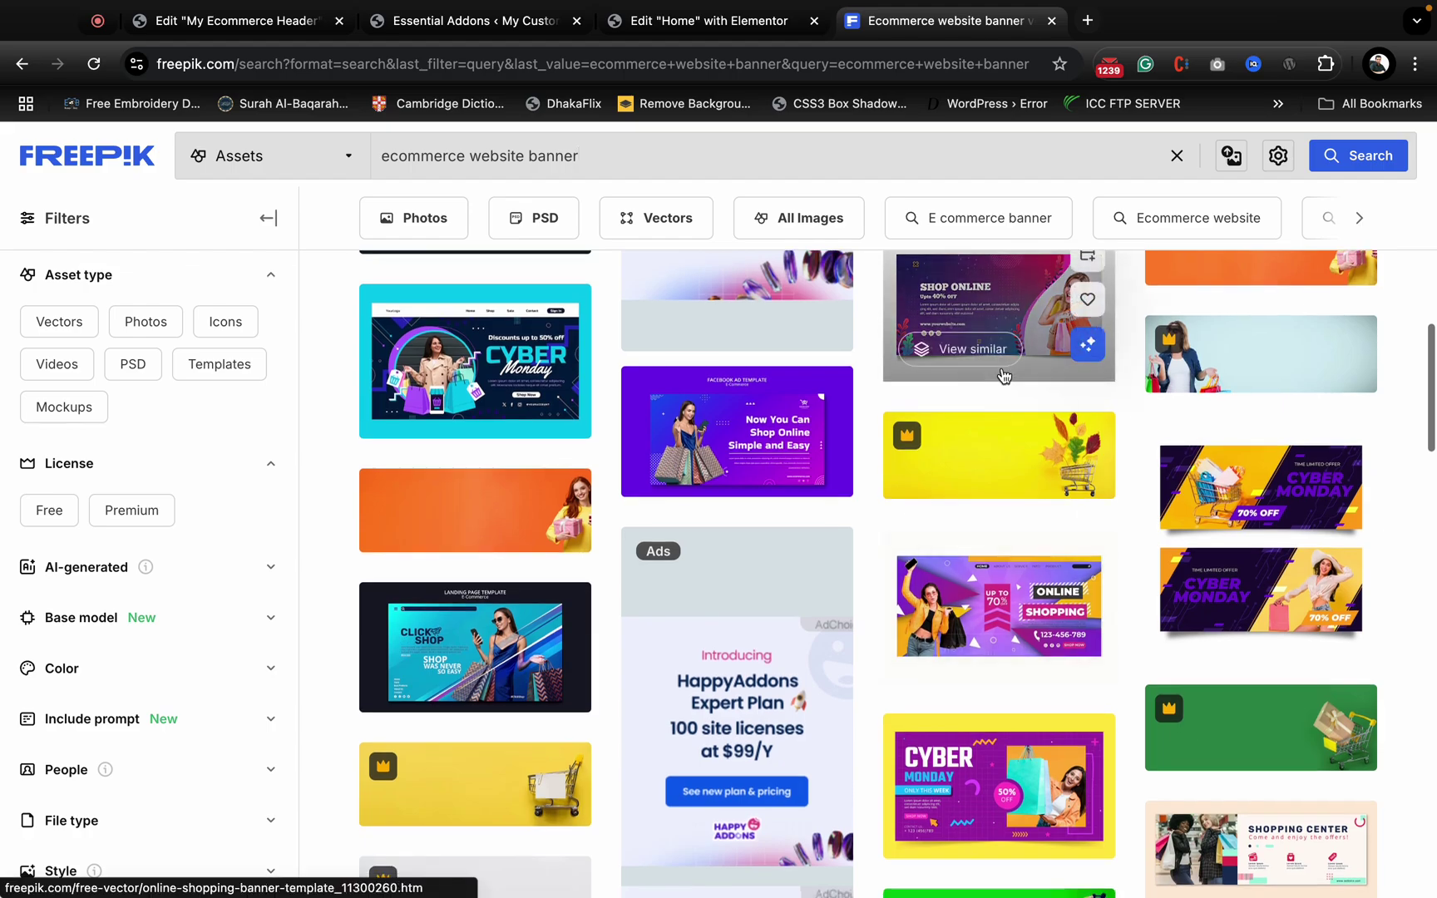
scroll(984, 599, up, 2)
scroll(1032, 737, down, 4)
scroll(1029, 730, up, 3)
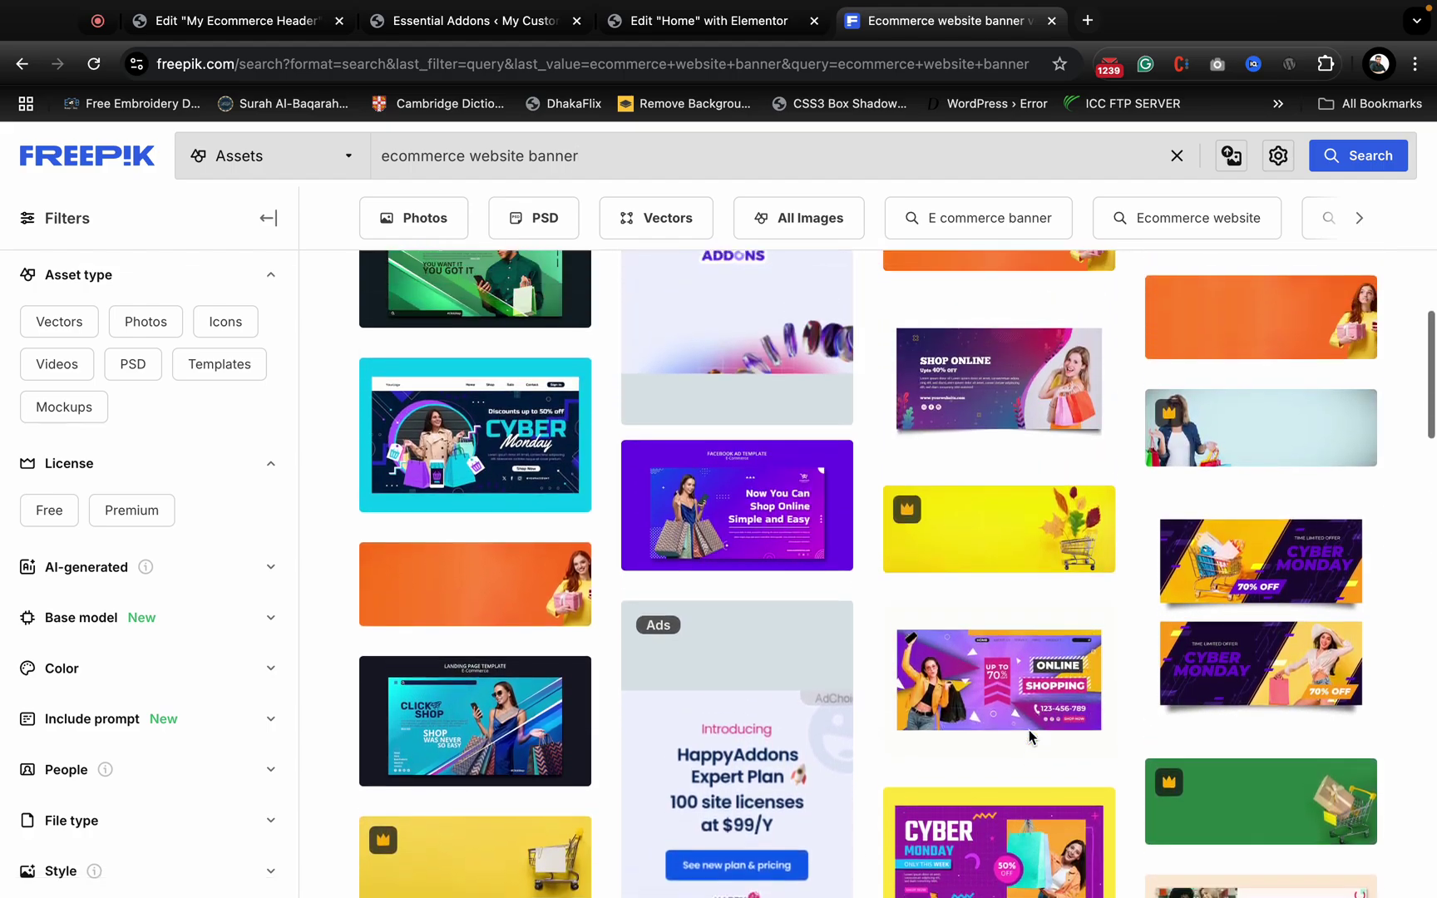
scroll(1028, 730, down, 5)
scroll(707, 754, down, 6)
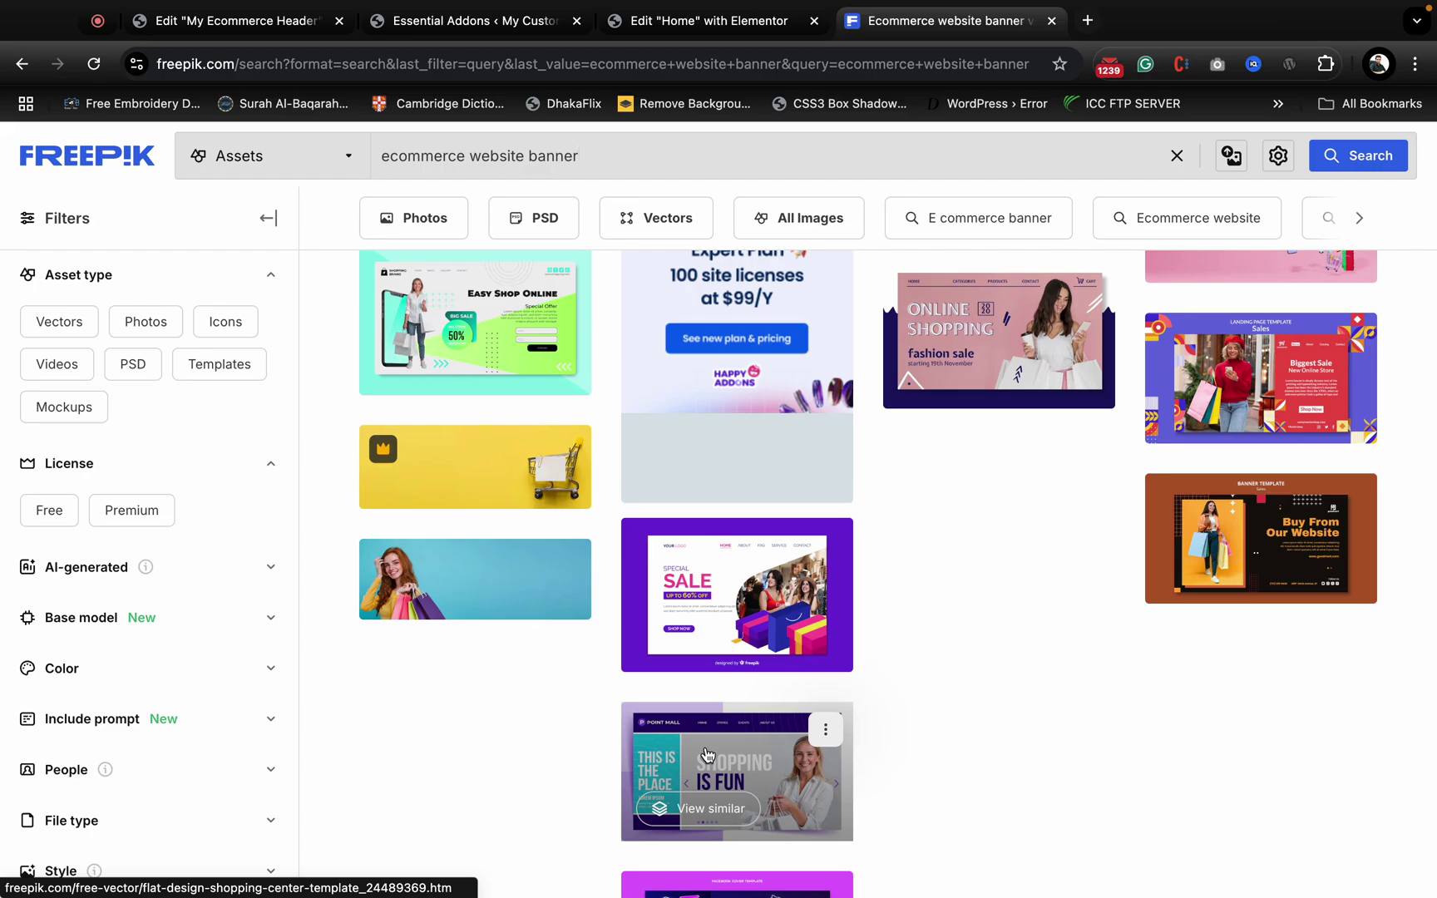
scroll(862, 651, down, 6)
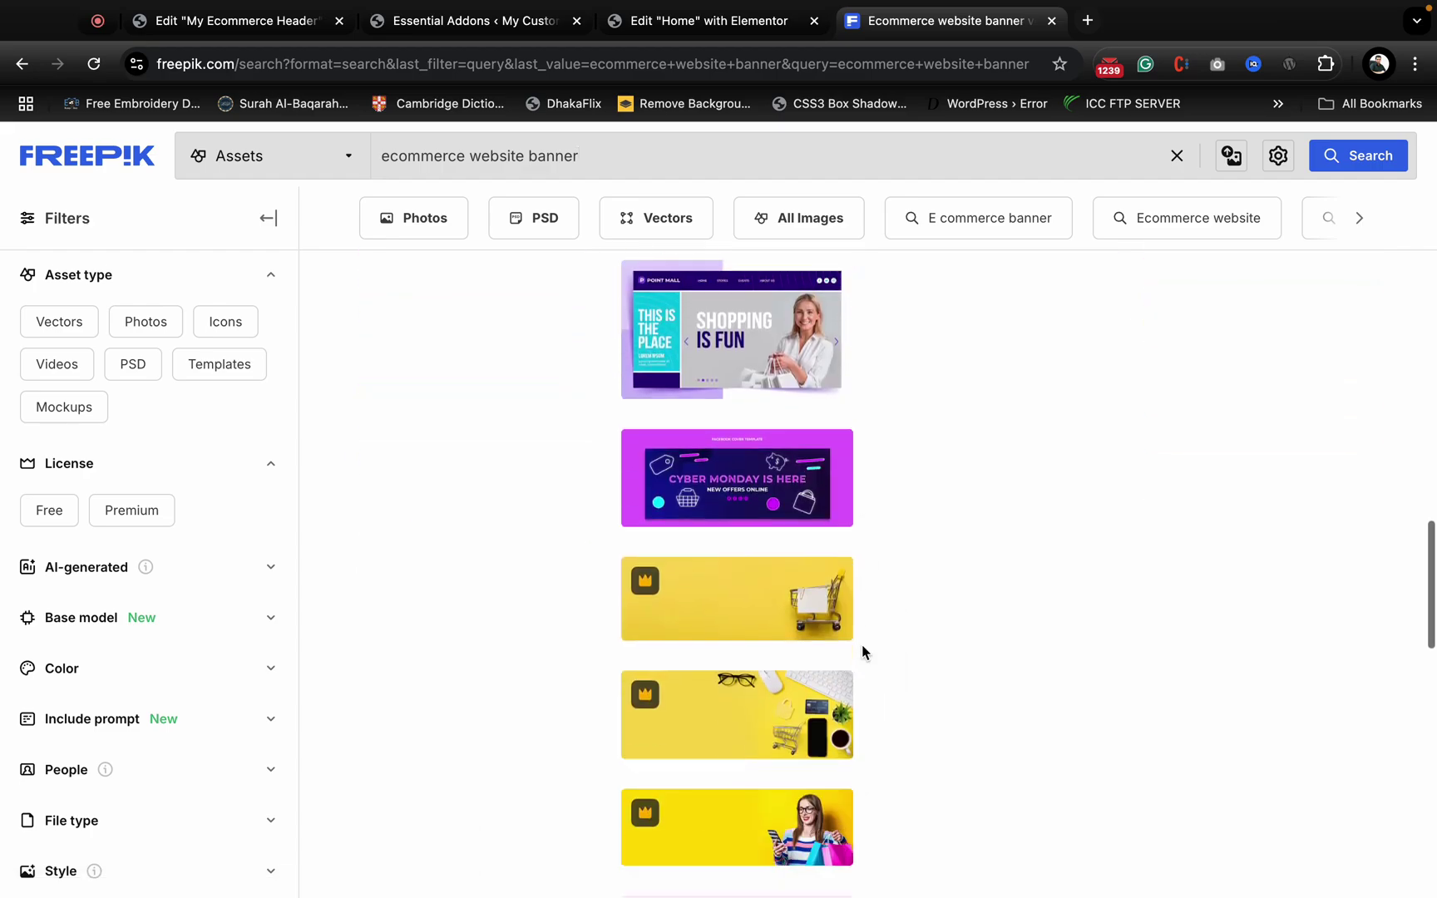
scroll(863, 647, up, 17)
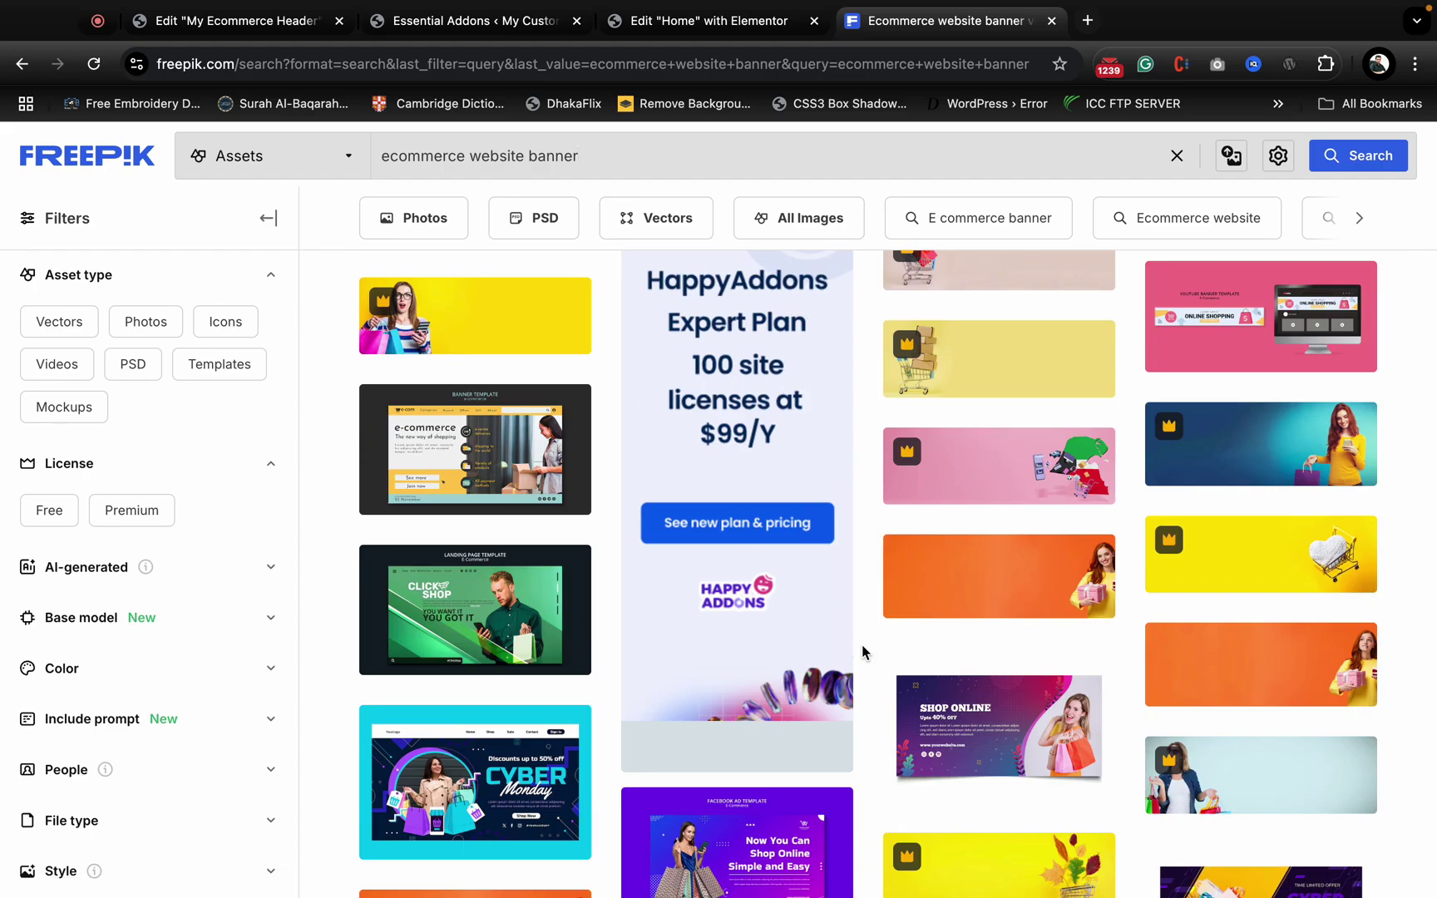
- Filter the banner results to the Free license
click(51, 519)
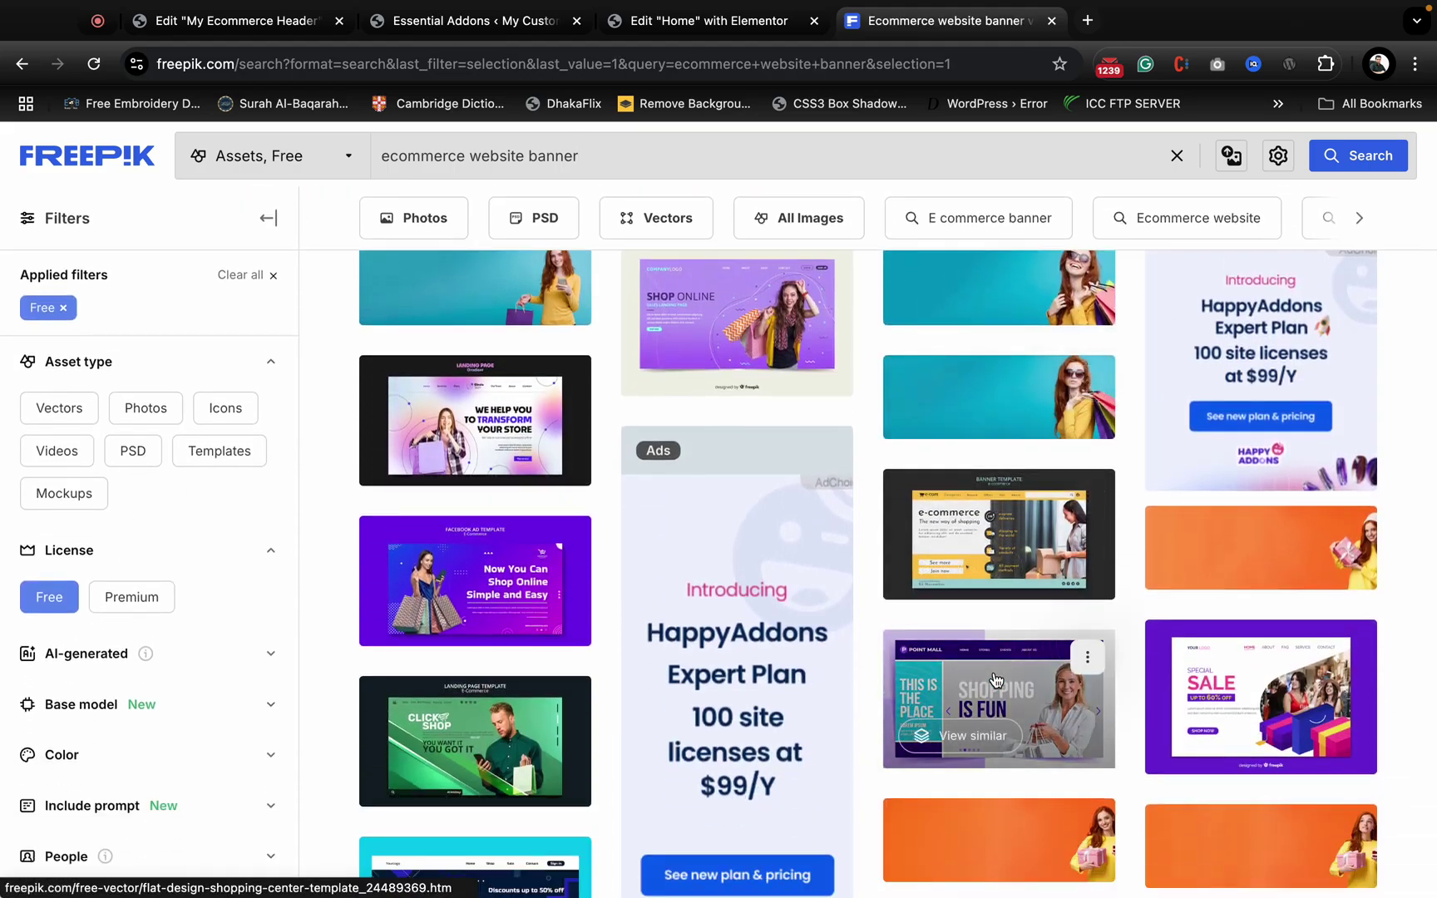
- Look through the free ecommerce banner images, continue to the second results page and close the iStock advertising tab
scroll(996, 680, up, 2)
scroll(773, 684, down, 1)
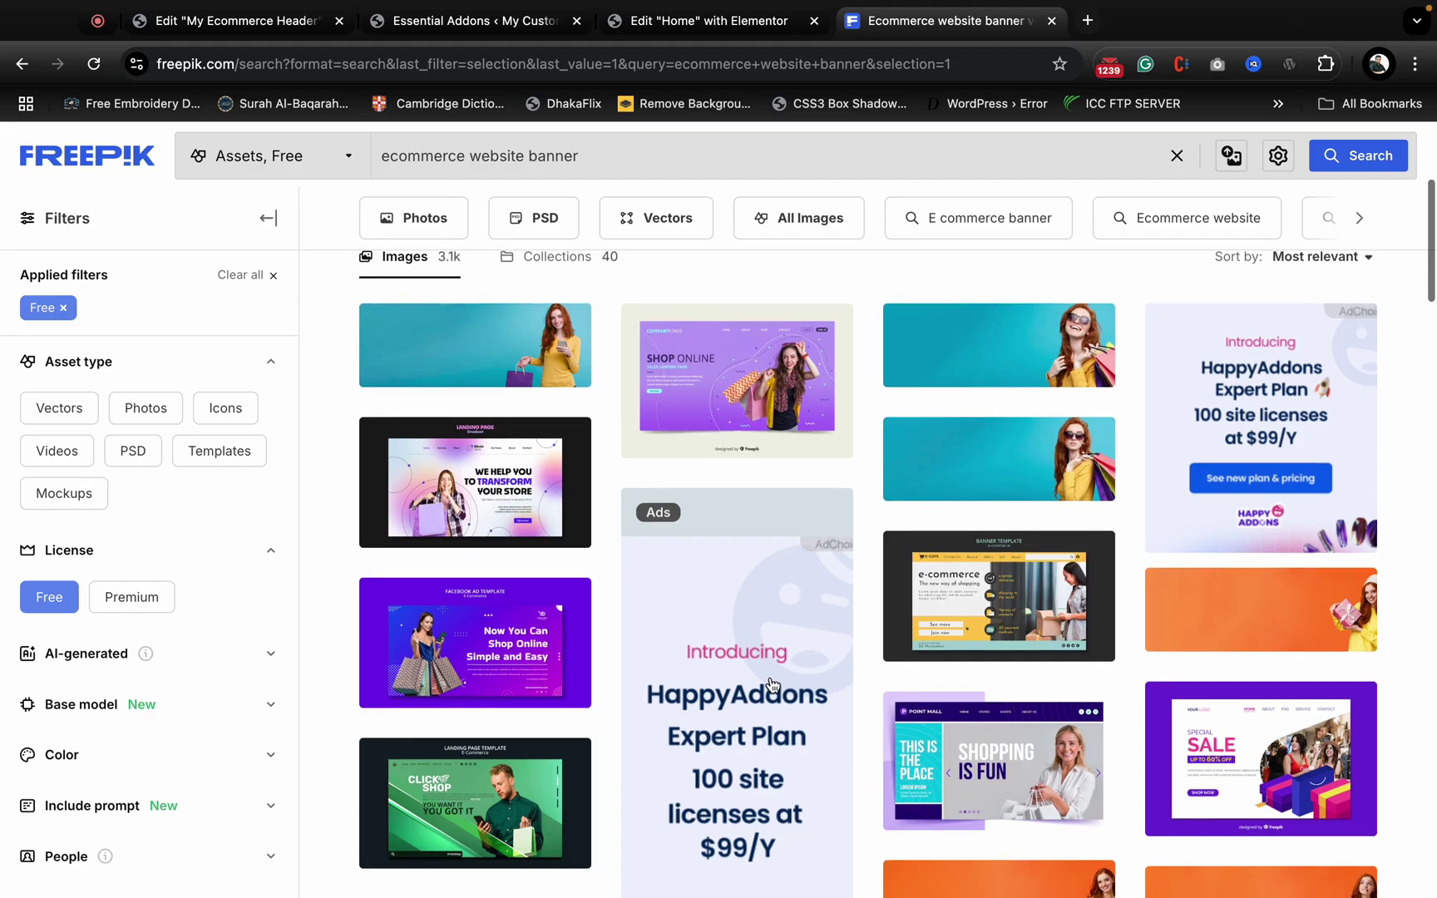
scroll(772, 683, down, 15)
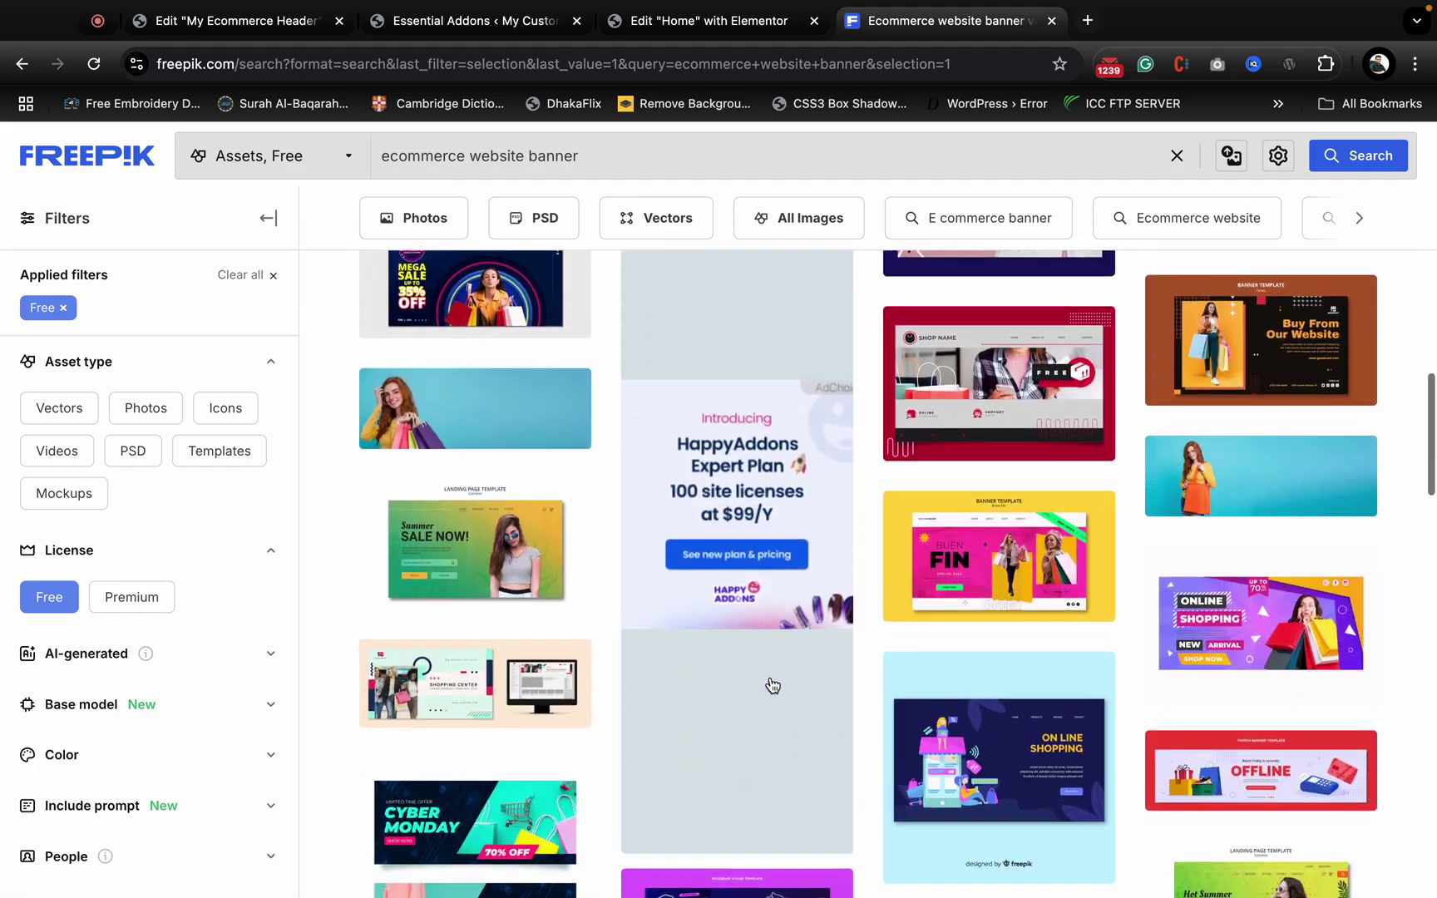
scroll(772, 685, down, 5)
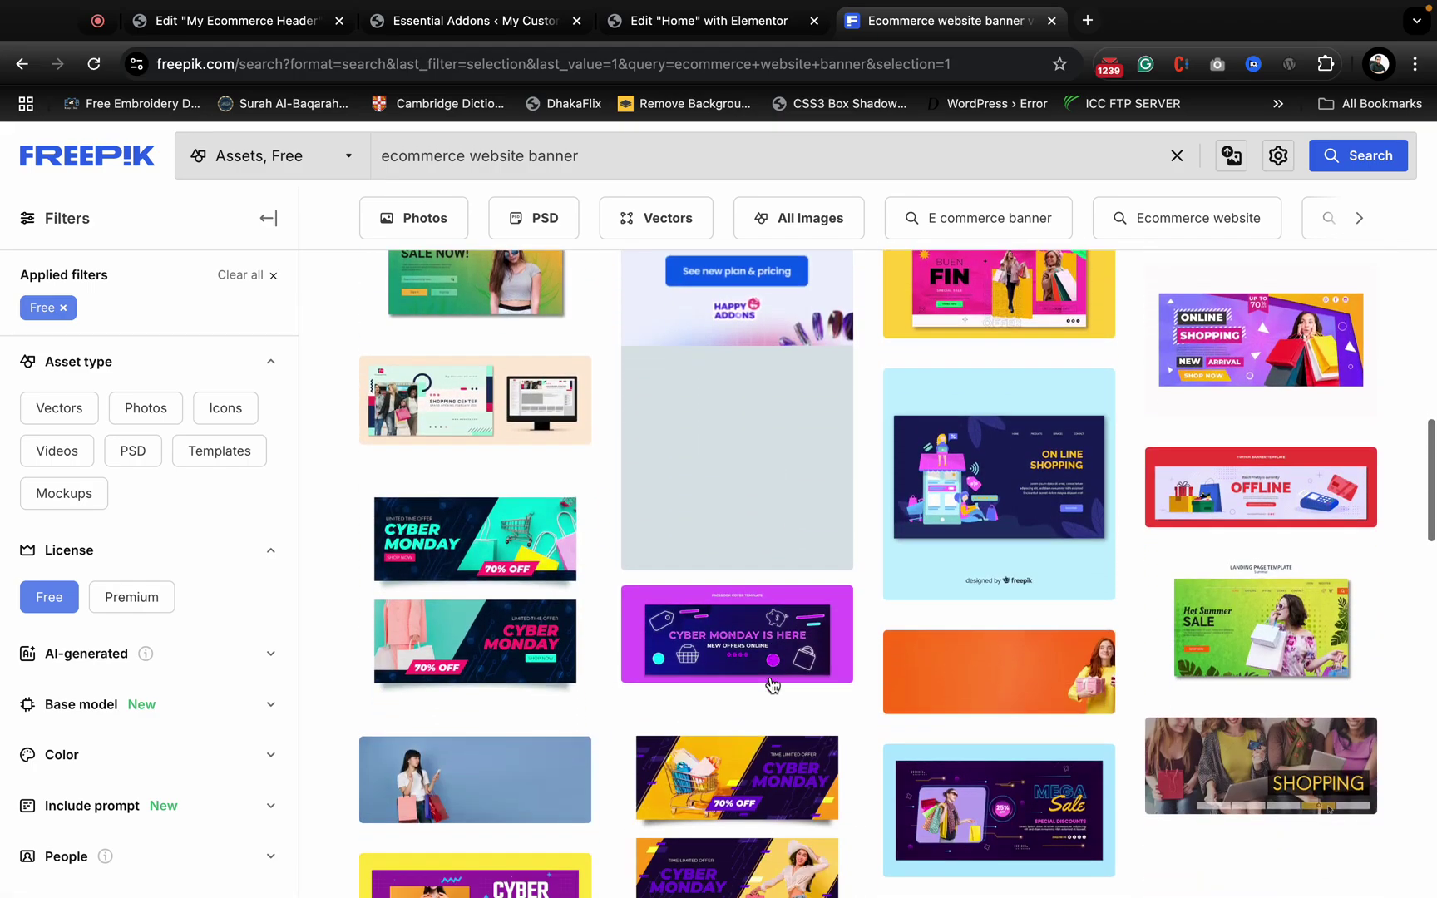
scroll(765, 690, down, 5)
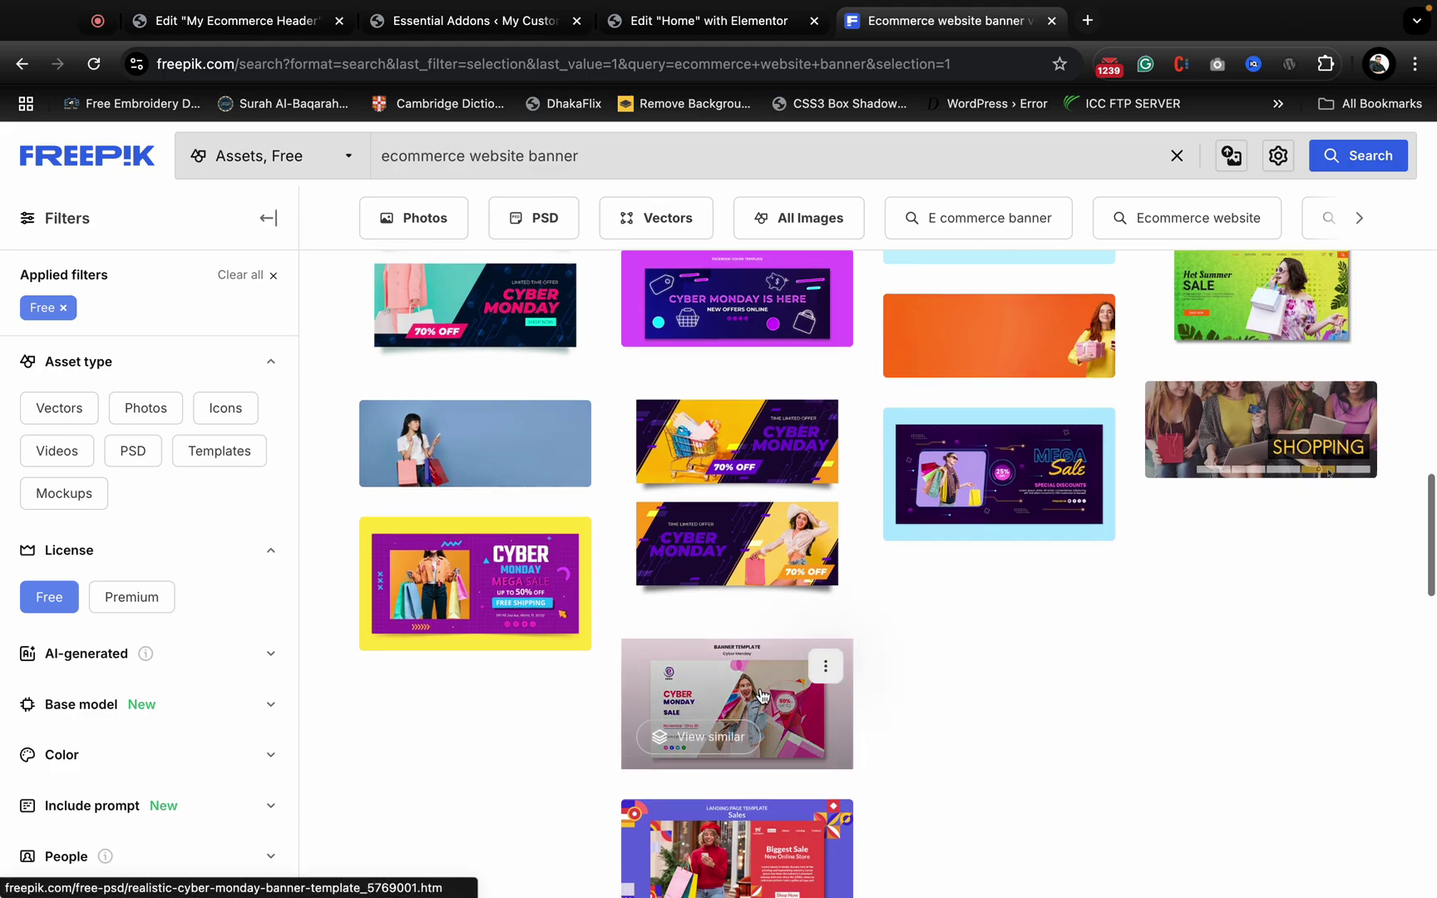
scroll(715, 690, down, 5)
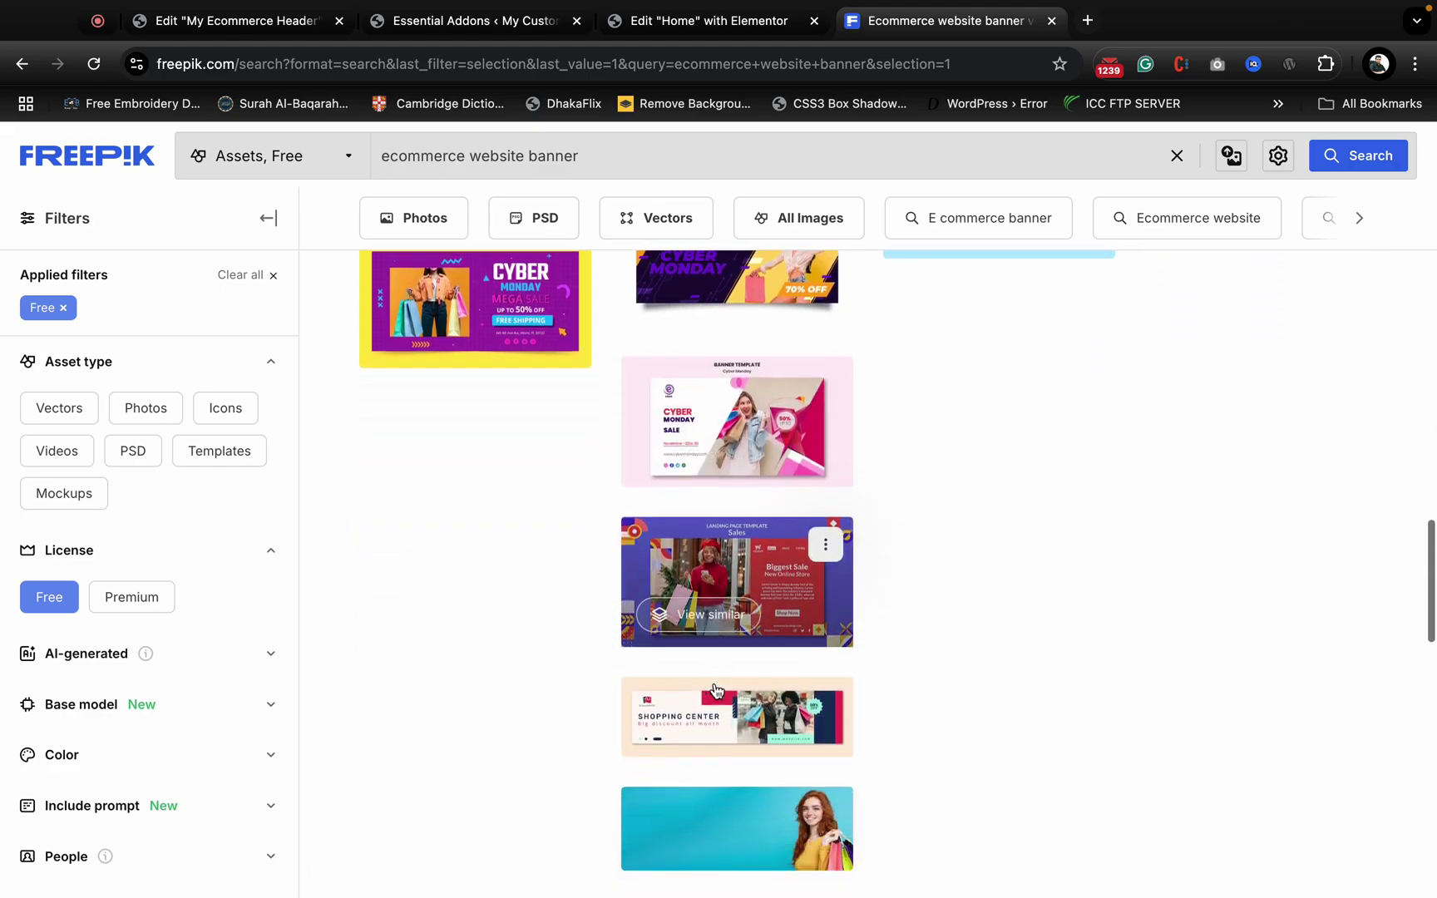
scroll(714, 689, down, 15)
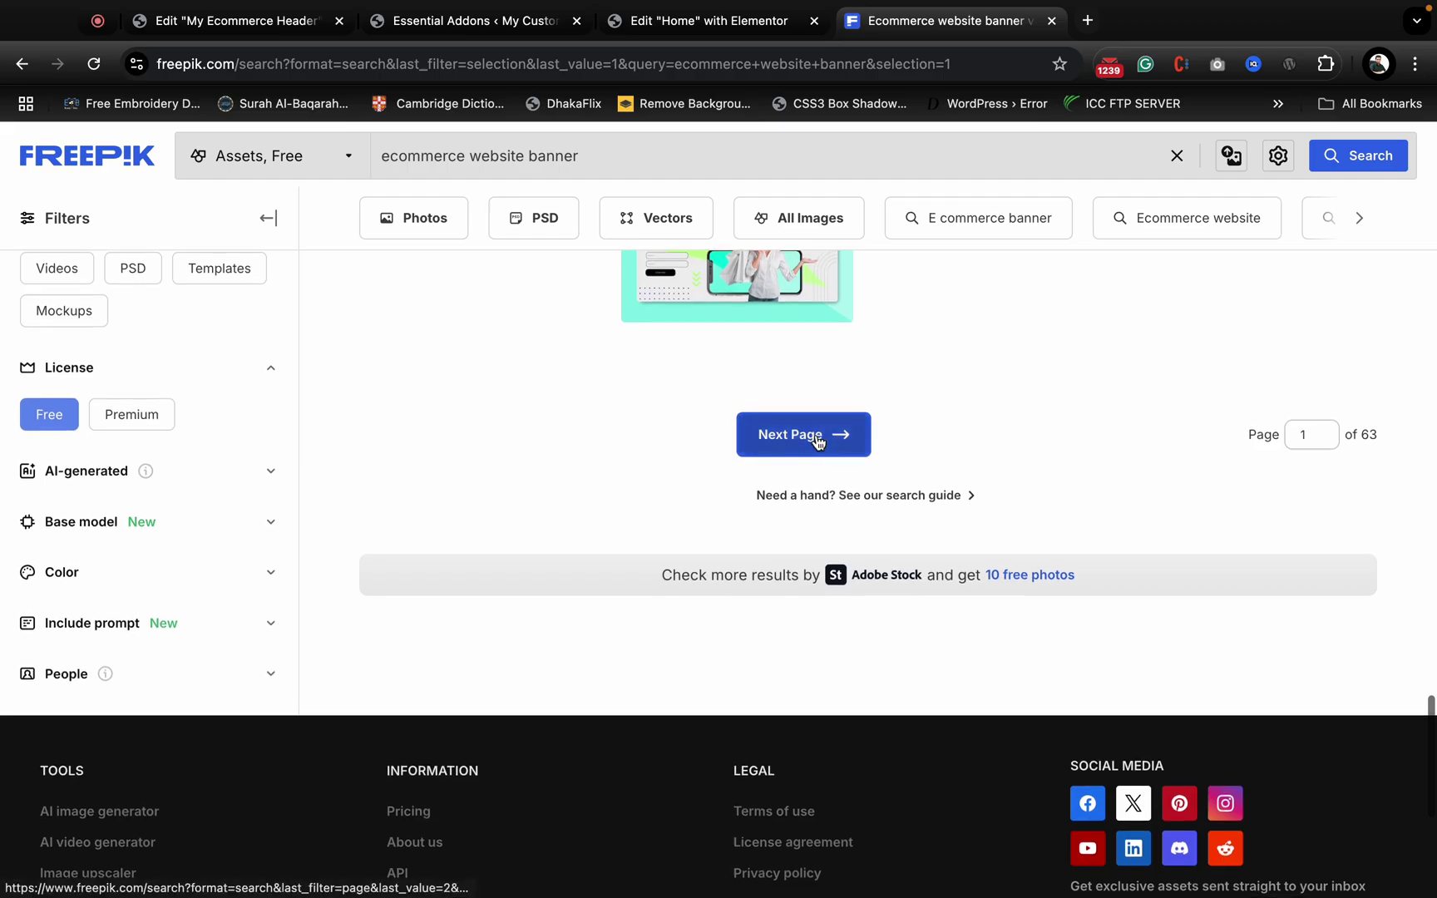
click(811, 437)
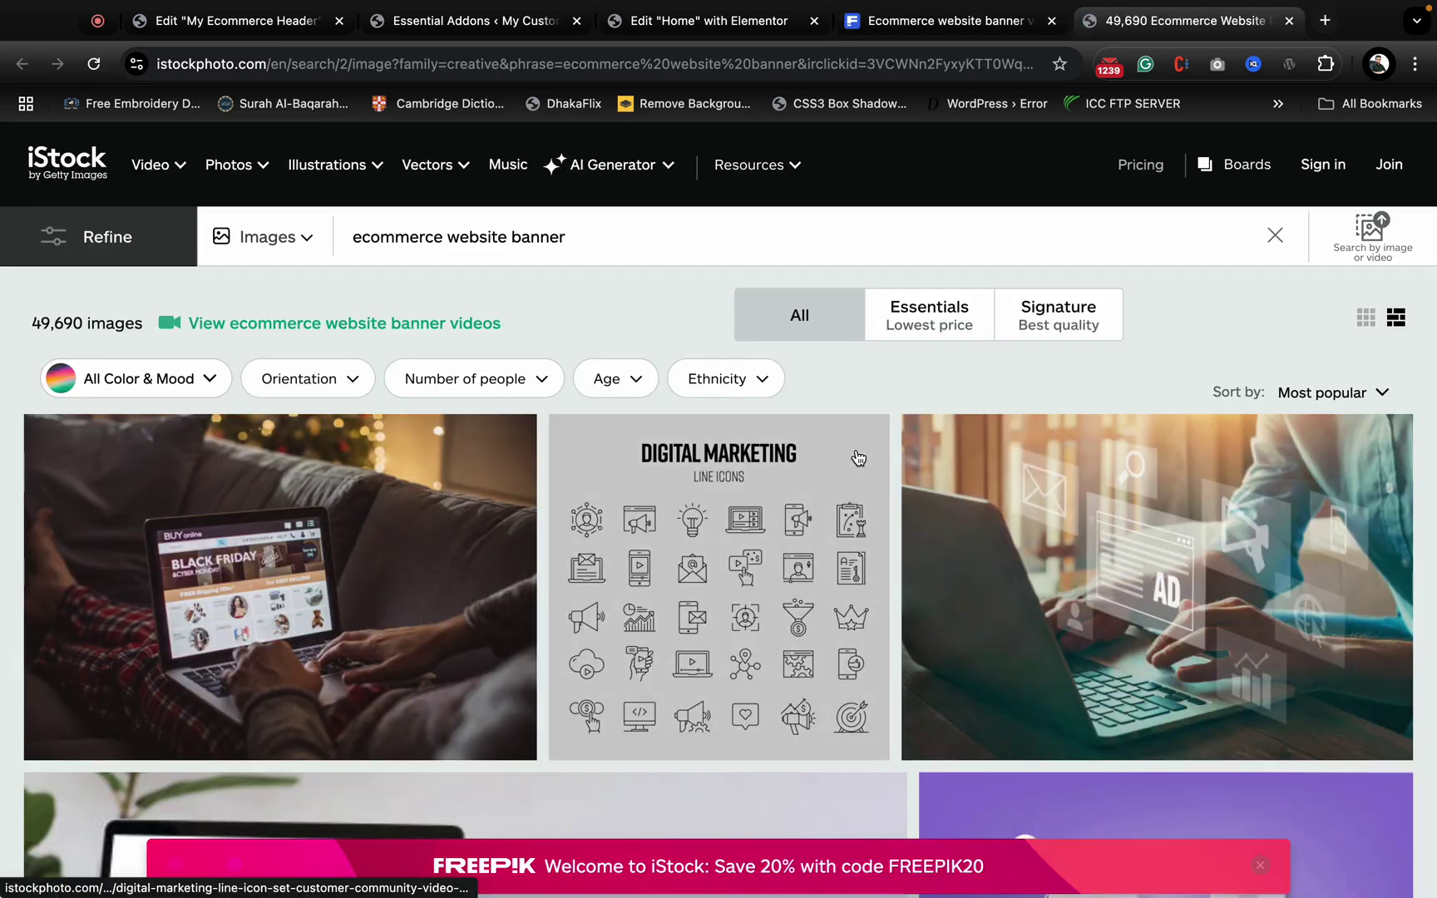
click(1288, 21)
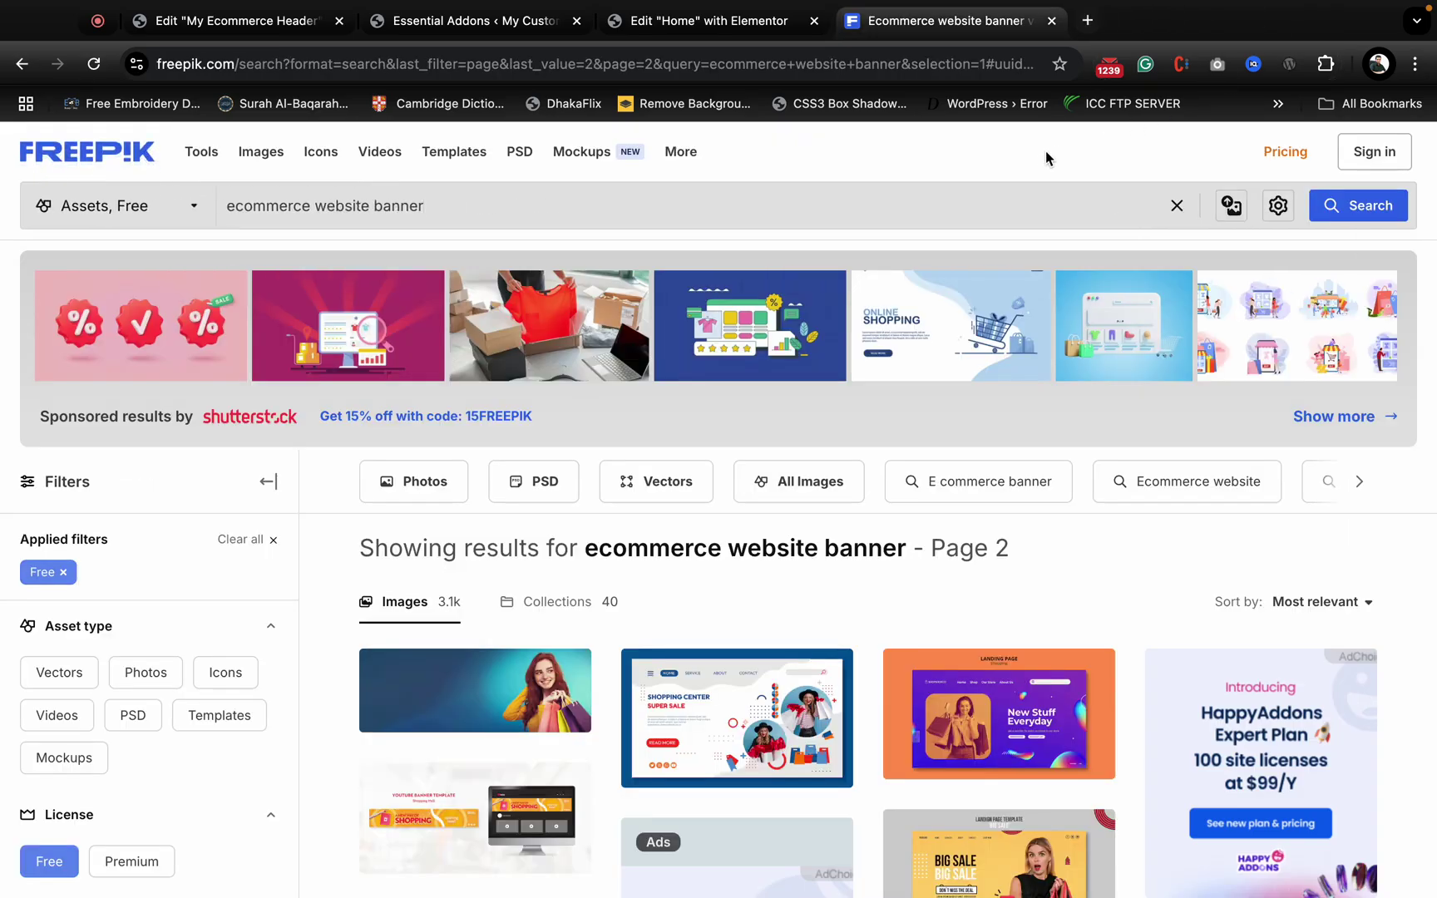
- Download the free hand-drawn "Shopping Center Super Sale" landing page vector and check the browser's downloads
scroll(826, 709, down, 4)
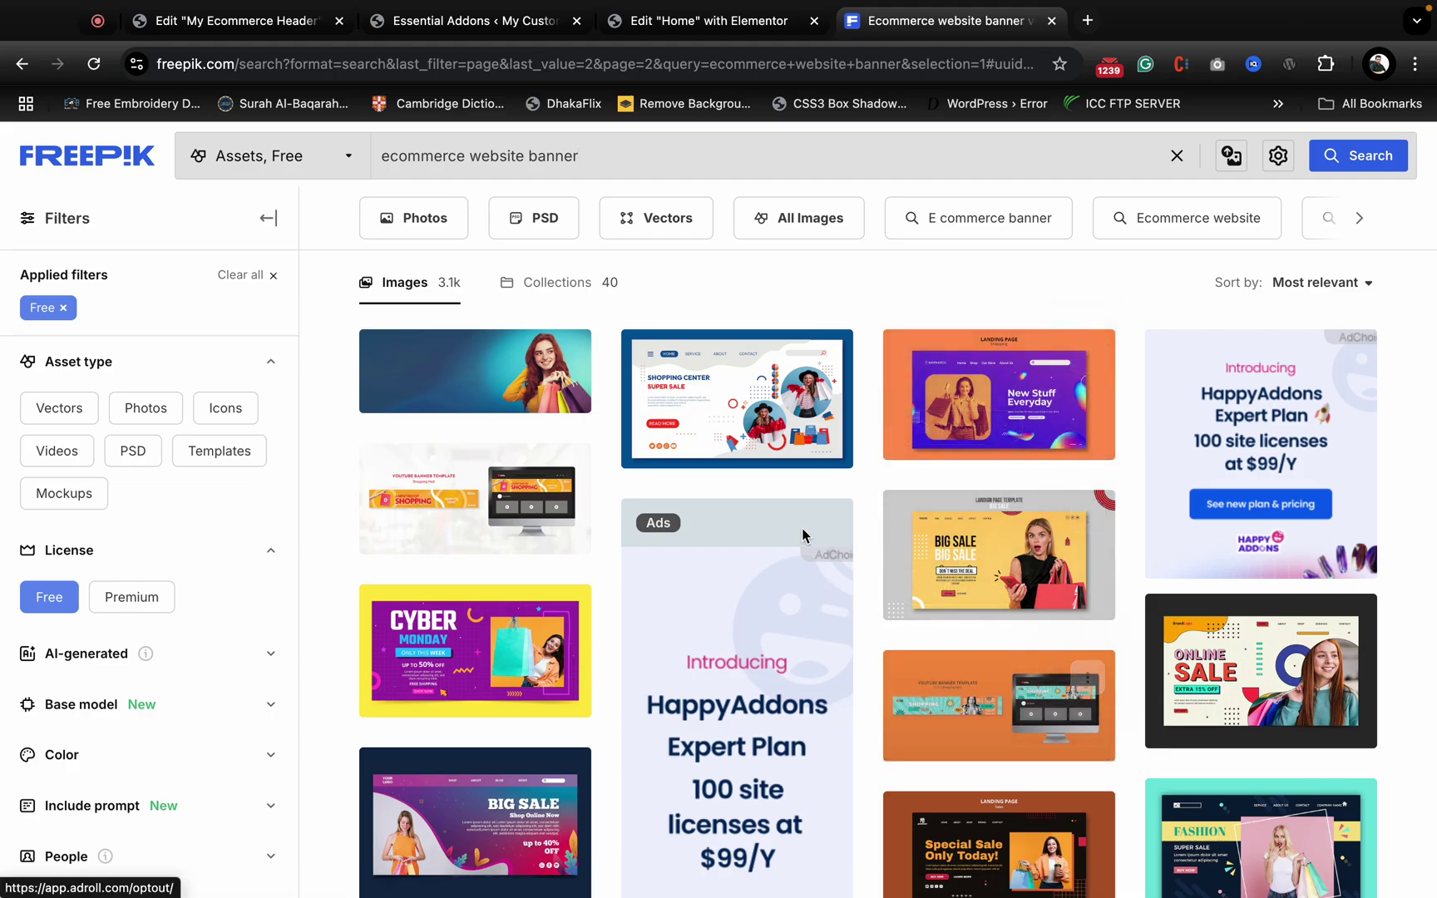
click(769, 432)
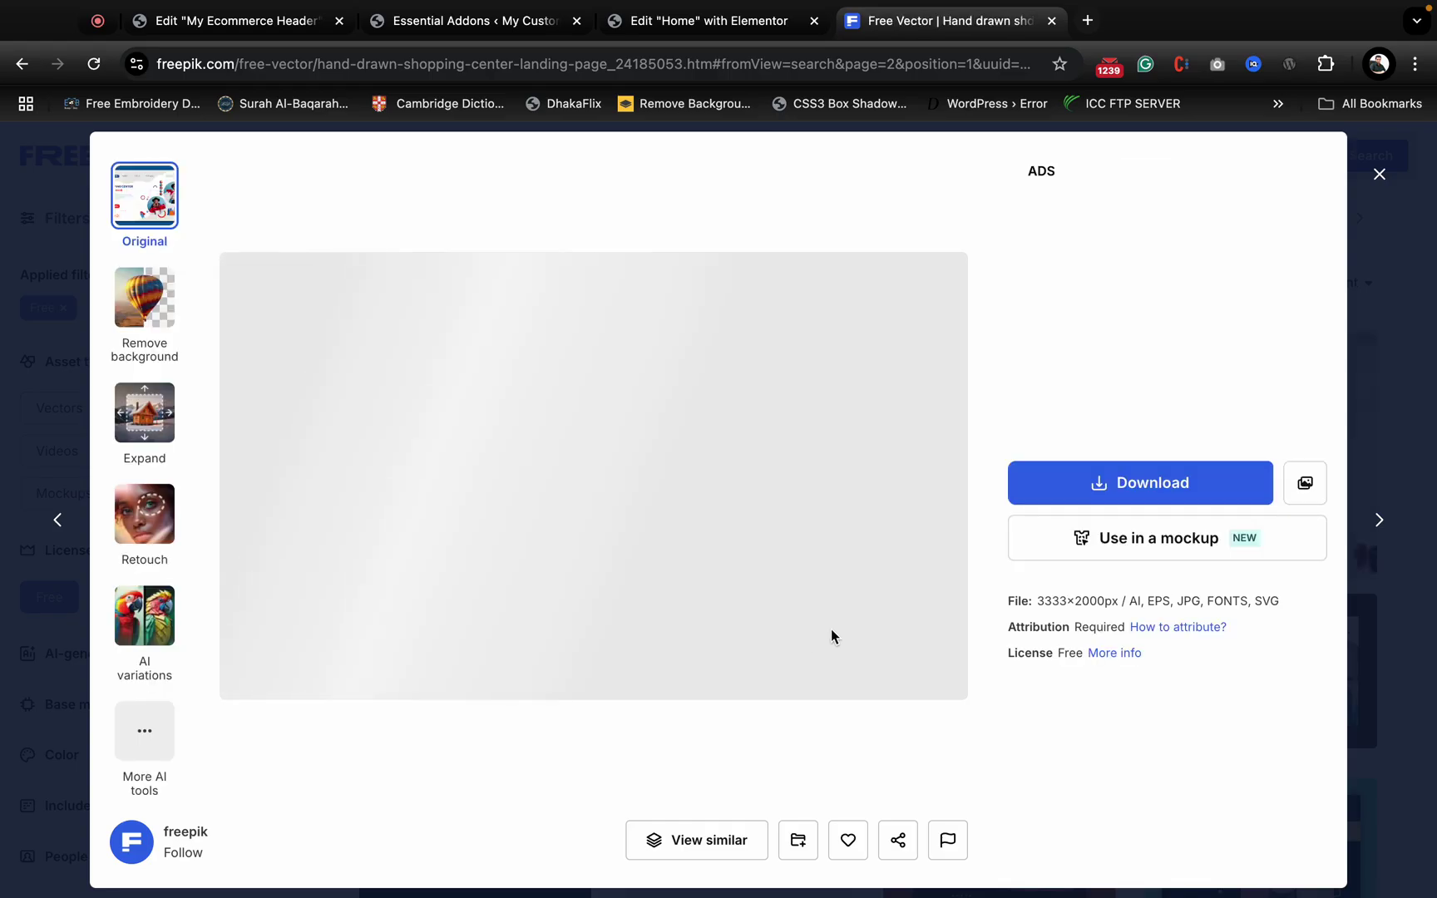
click(1131, 492)
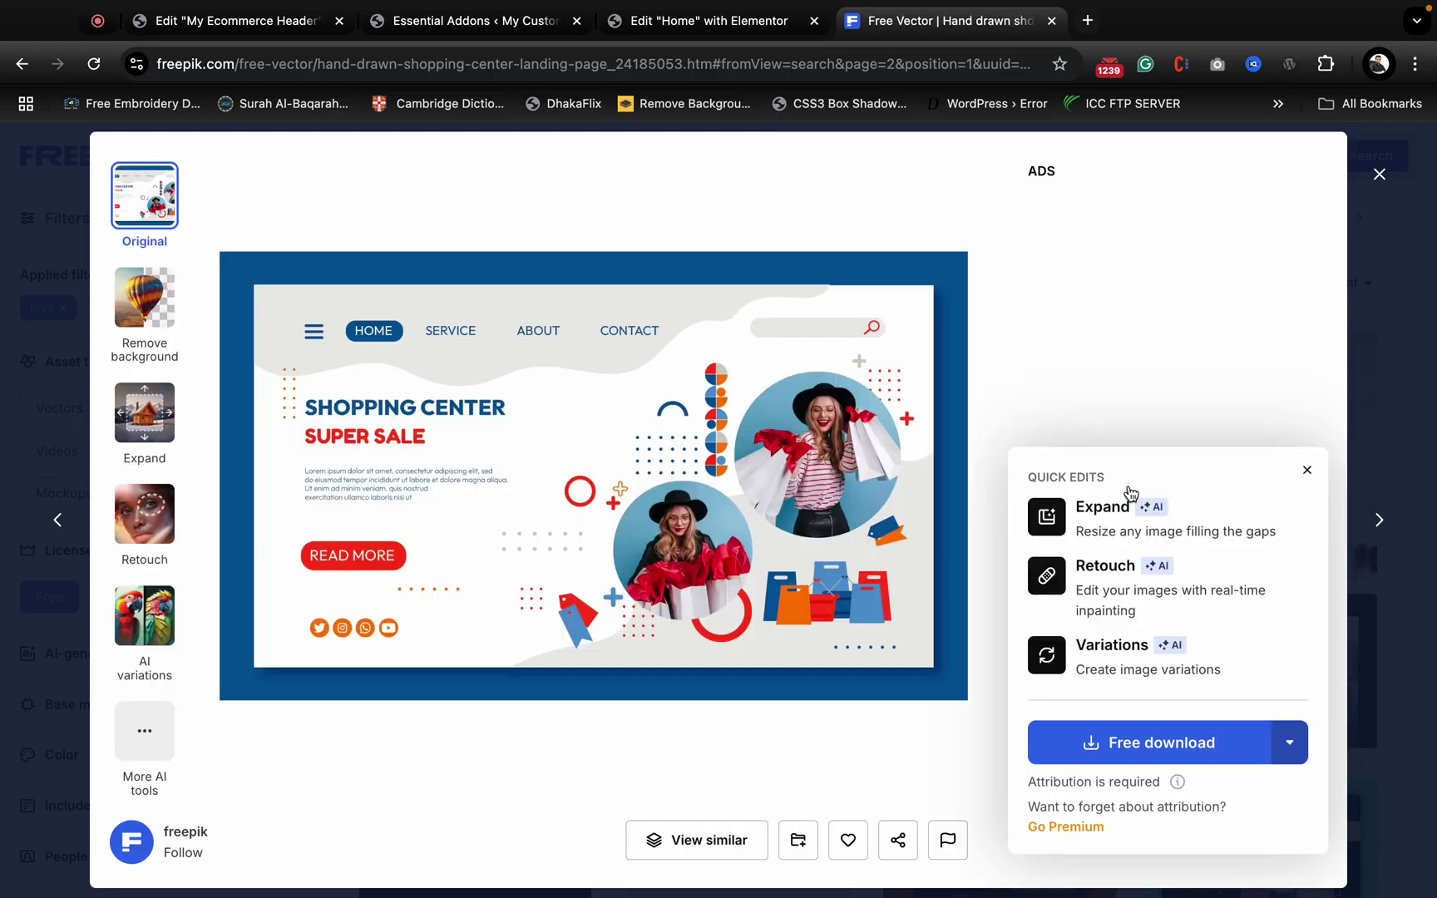
click(1180, 758)
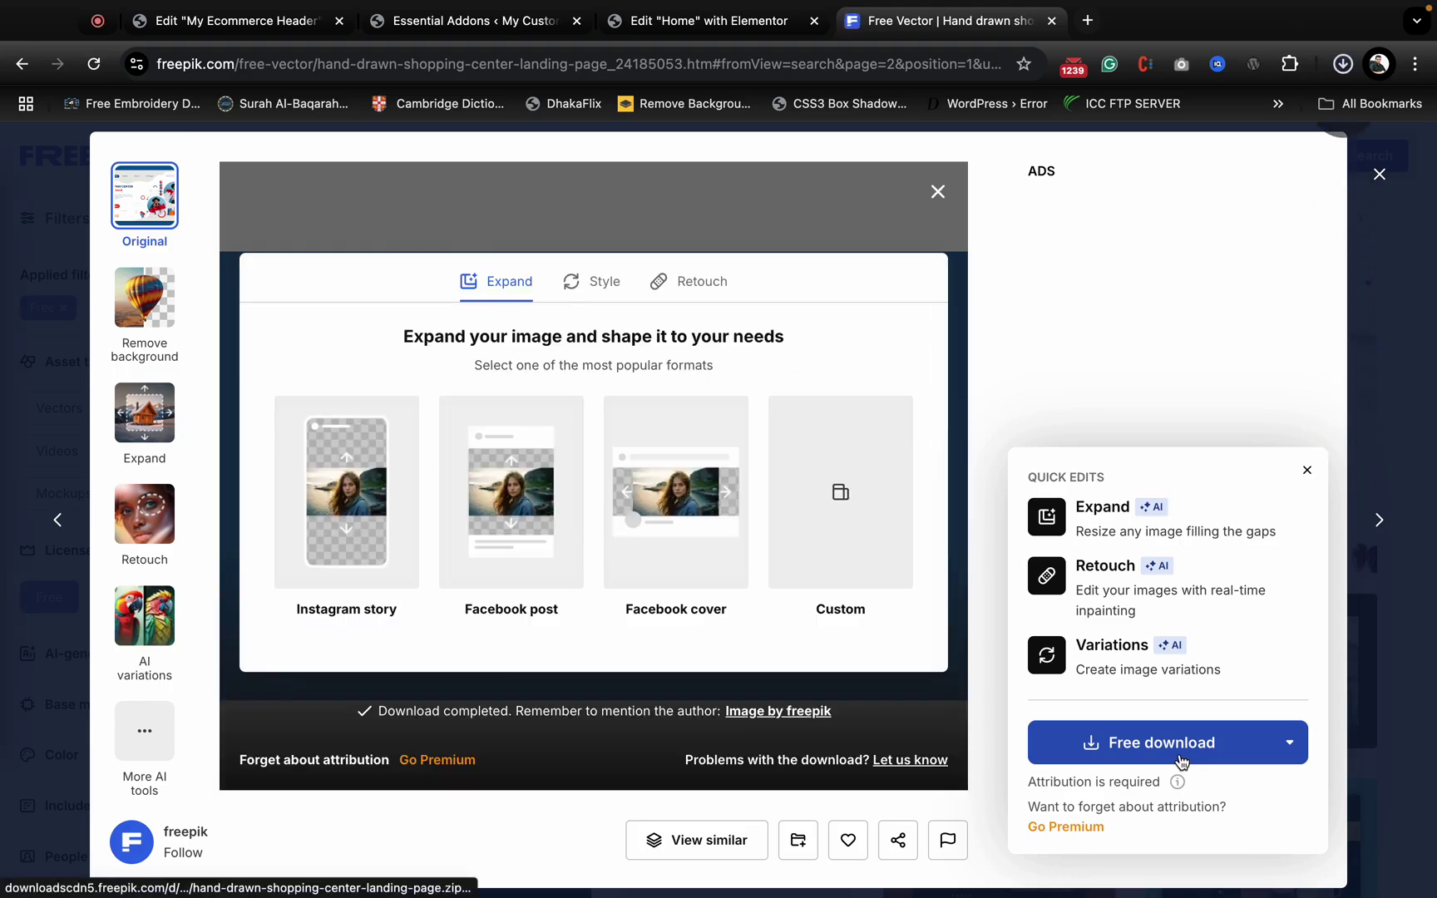
click(1336, 70)
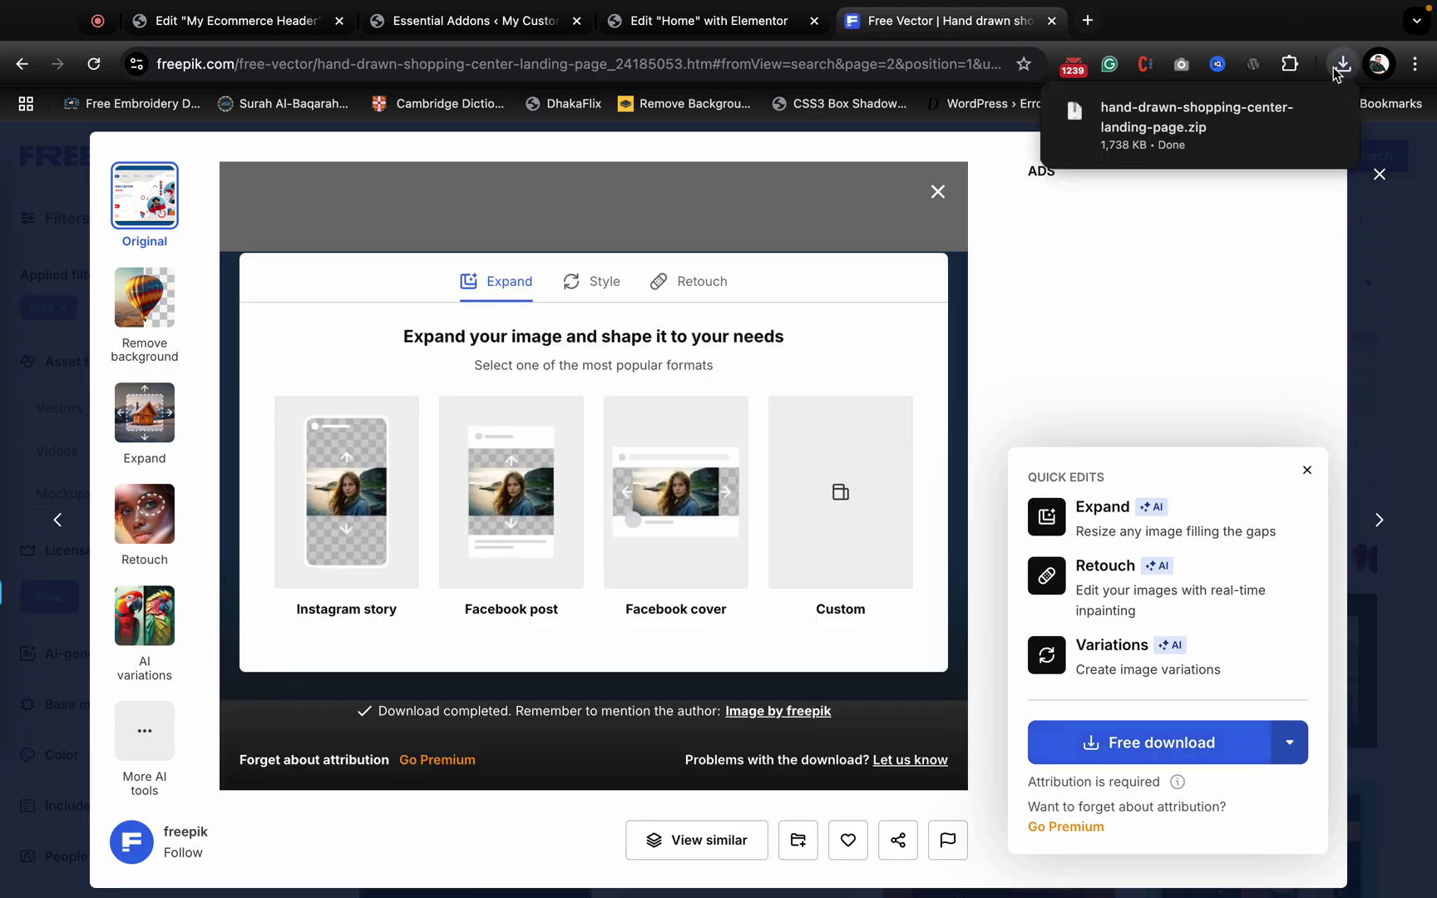
- In Finder's Downloads folder, extract hand-drawn-shopping-center-landing-page.zip with Archive Utility, then open the extracted folder and select 6907443.jpg
click(1087, 19)
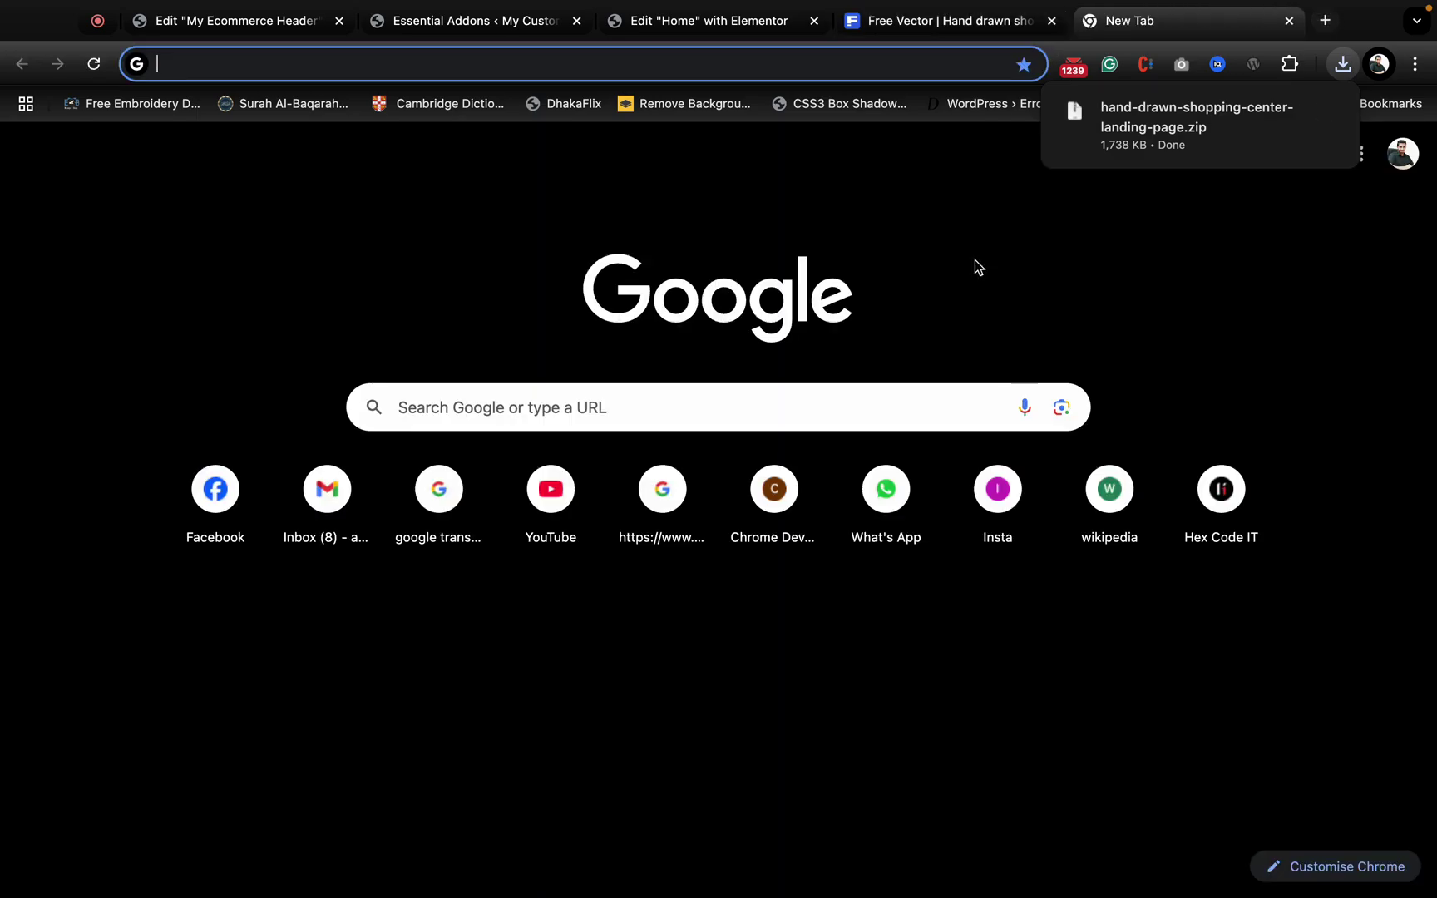
key(ctrl+Left)
click(43, 200)
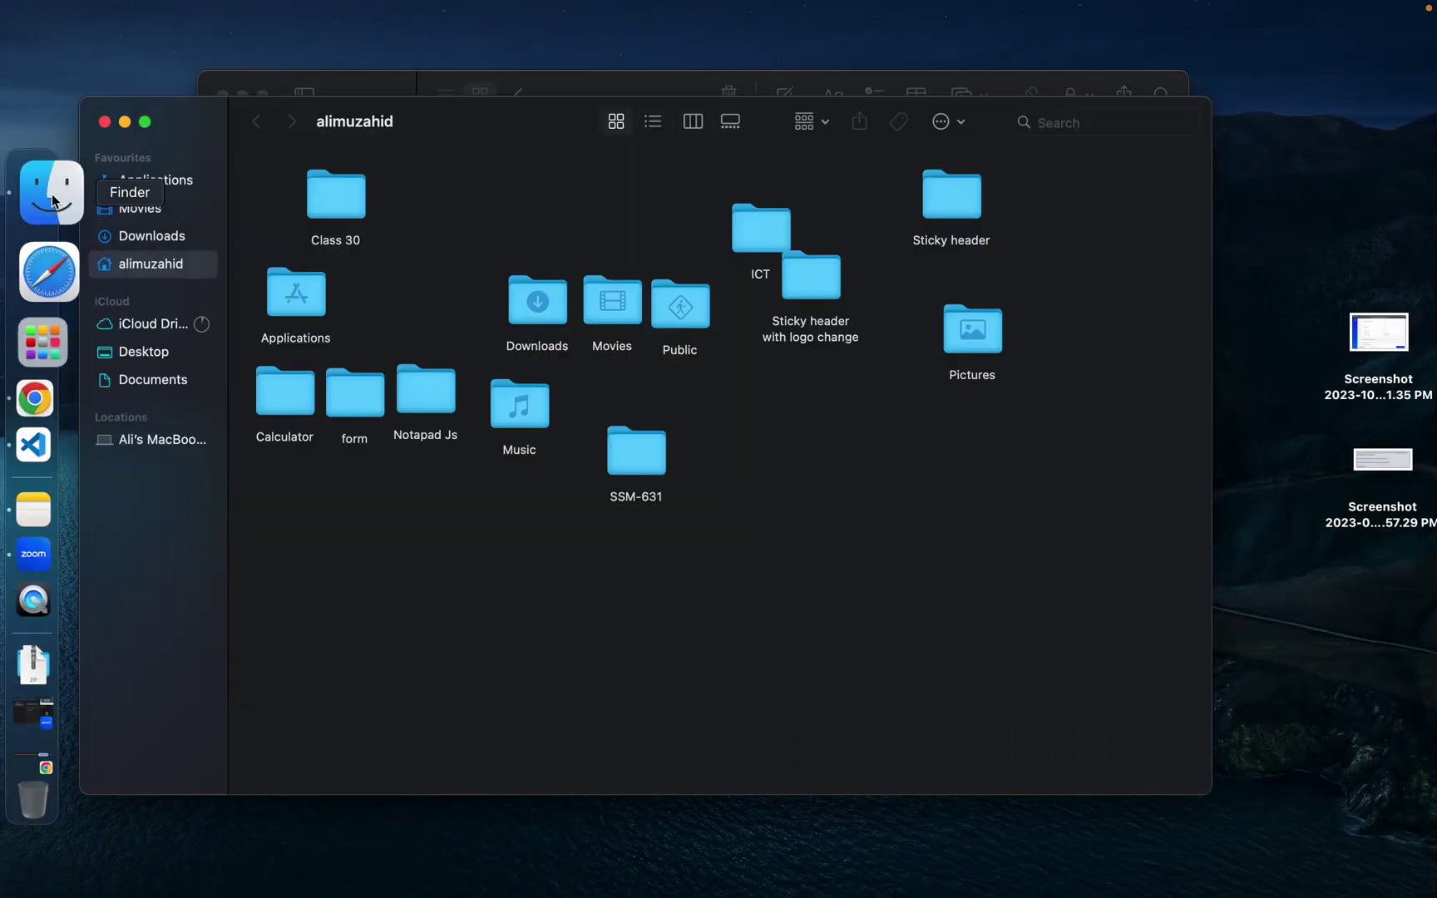
click(158, 244)
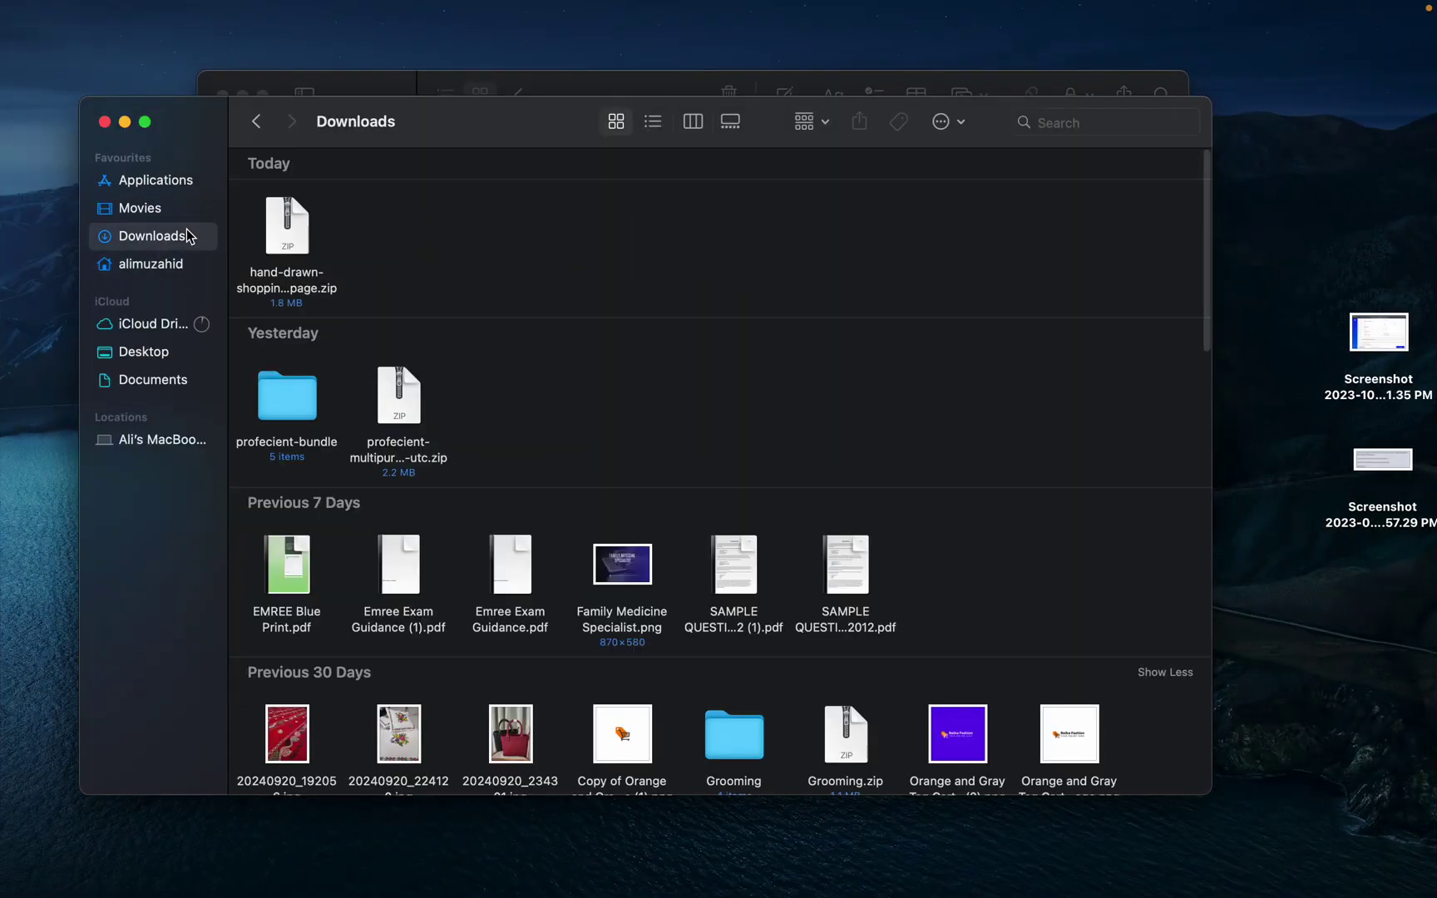
click(285, 233)
right_click(285, 232)
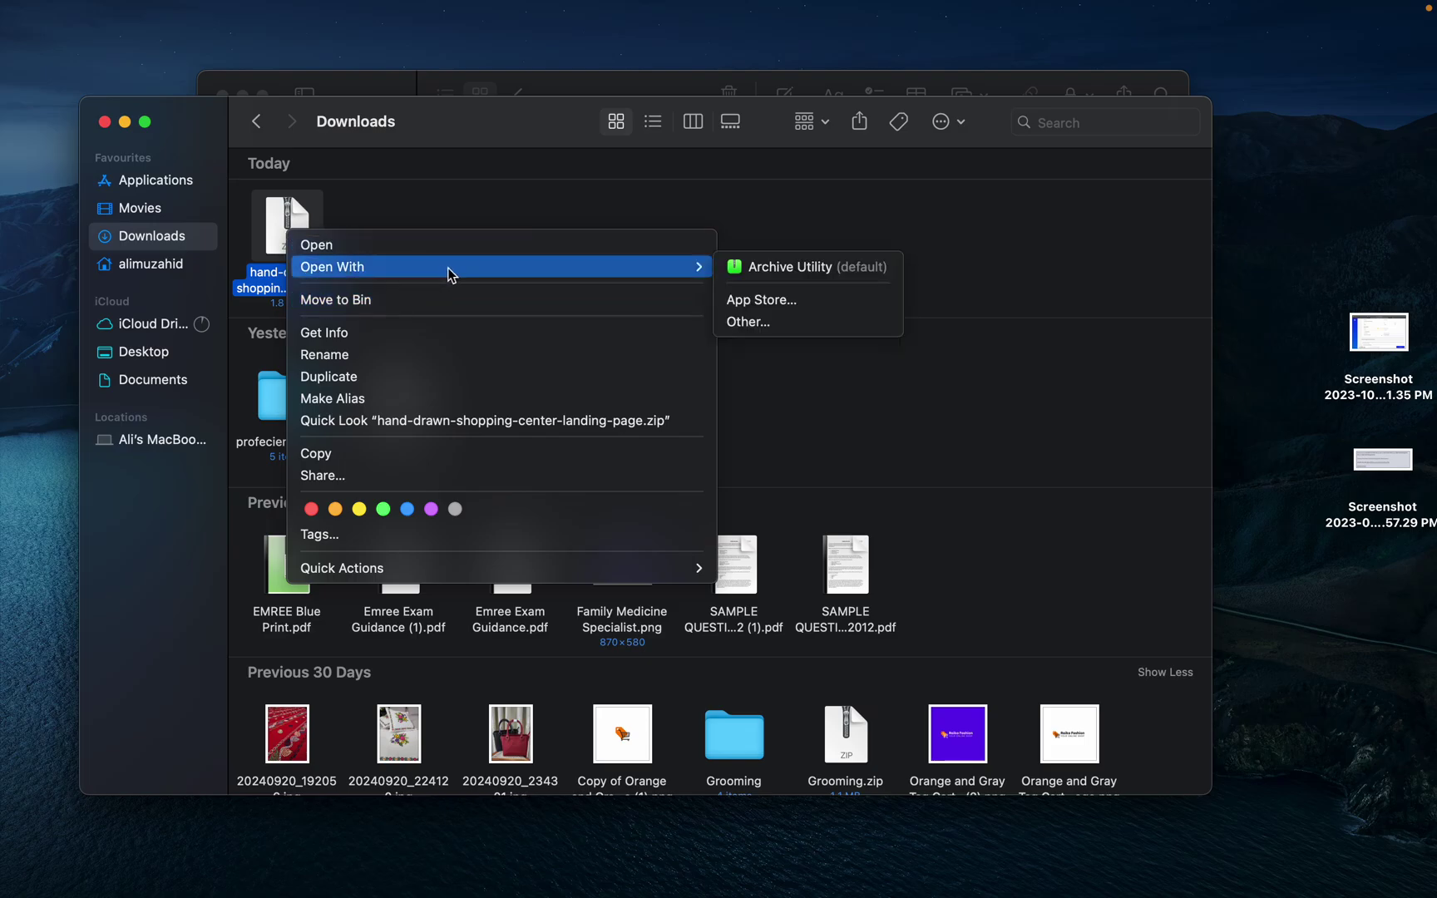
mouse_move(699, 266)
click(766, 264)
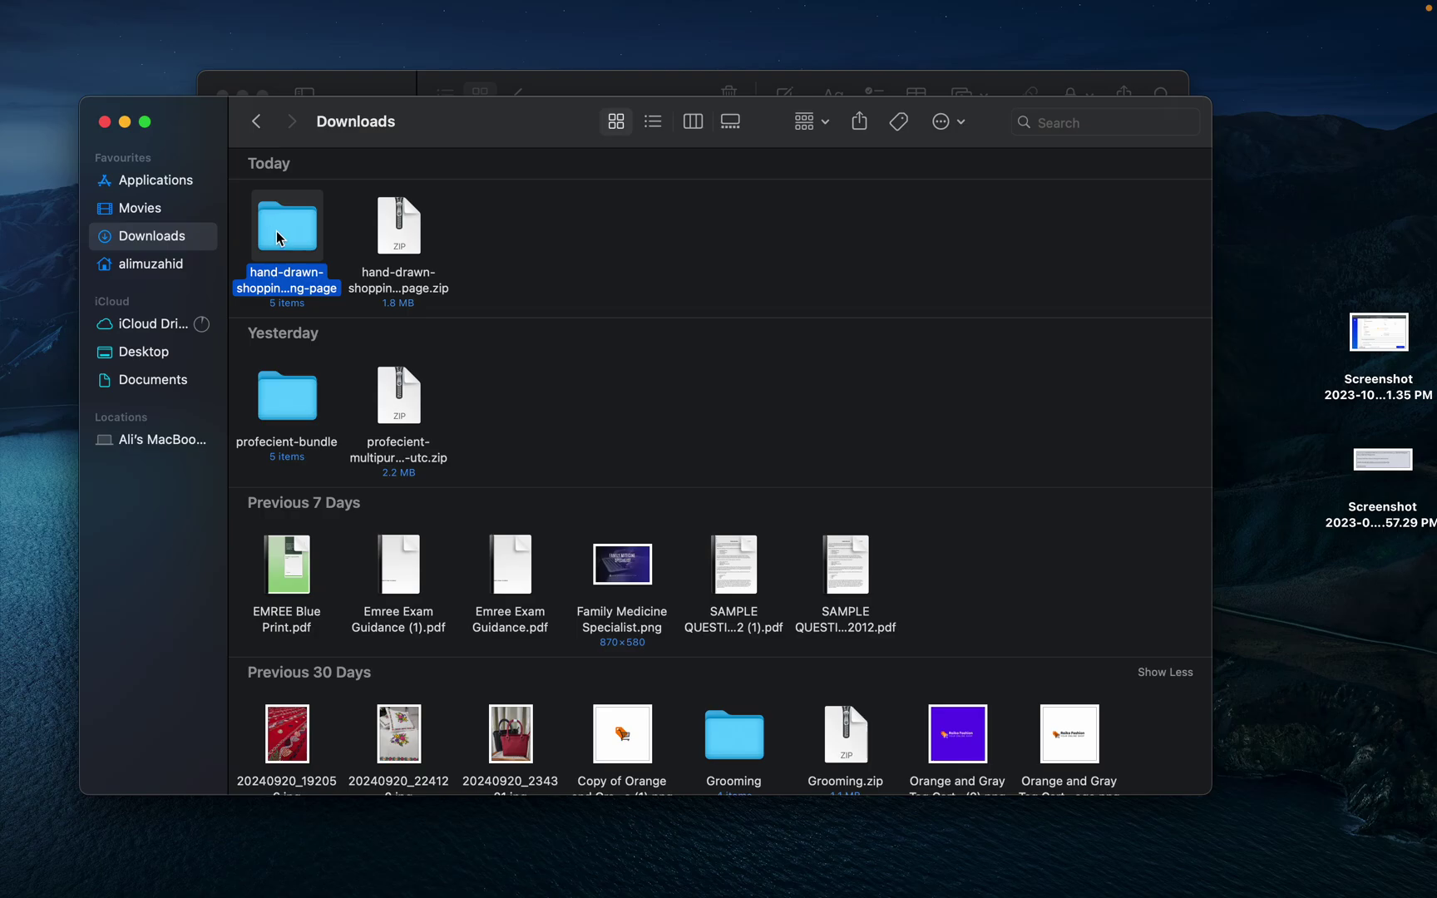
double_click(276, 230)
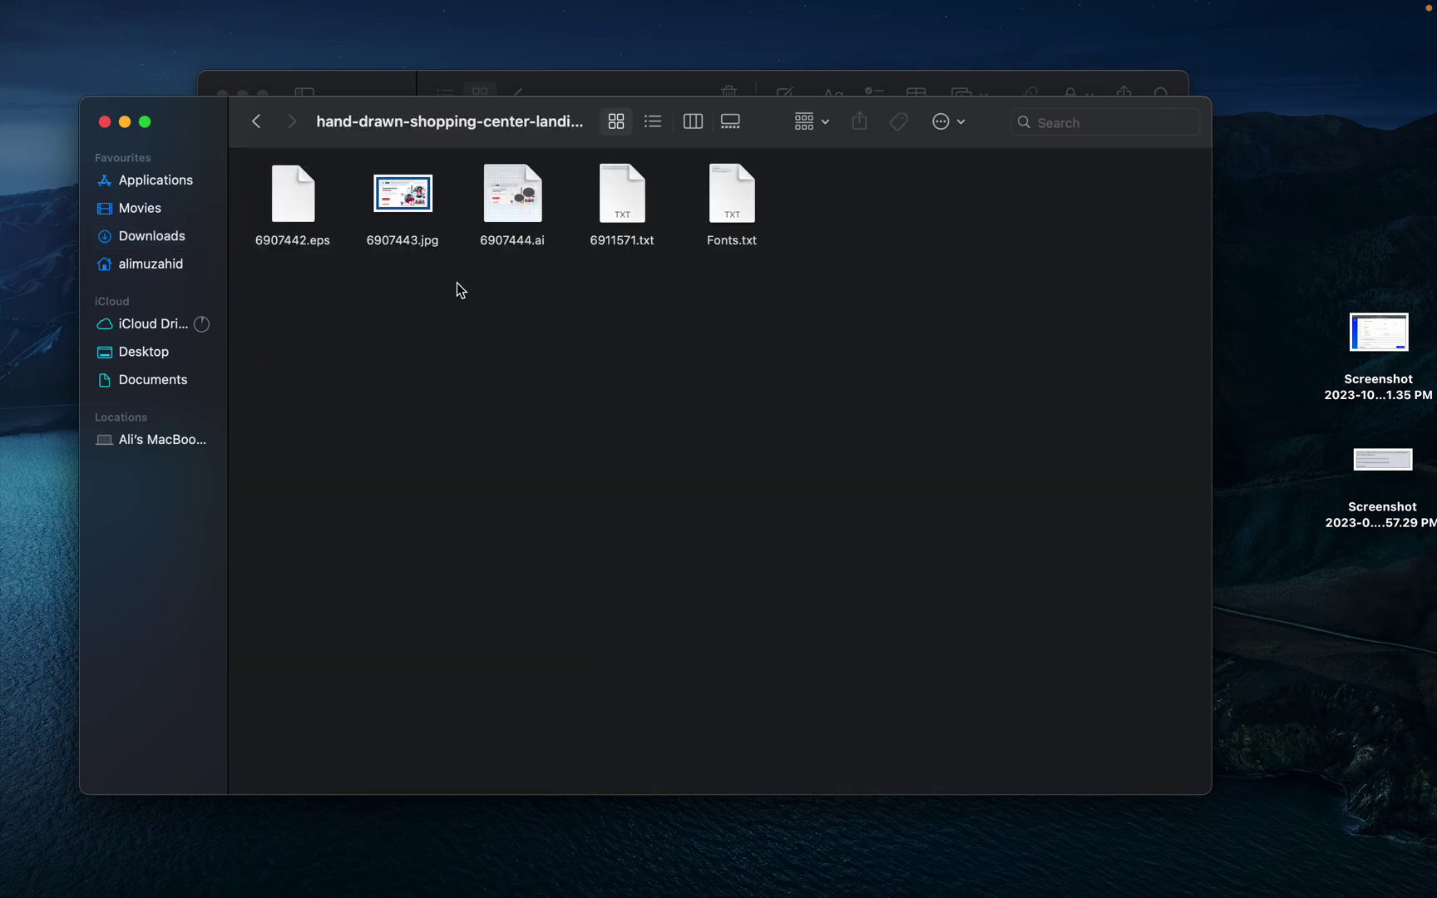
click(416, 202)
- Switch back to Chrome and open imageresizer.com in the empty new tab
key(ctrl+Right)
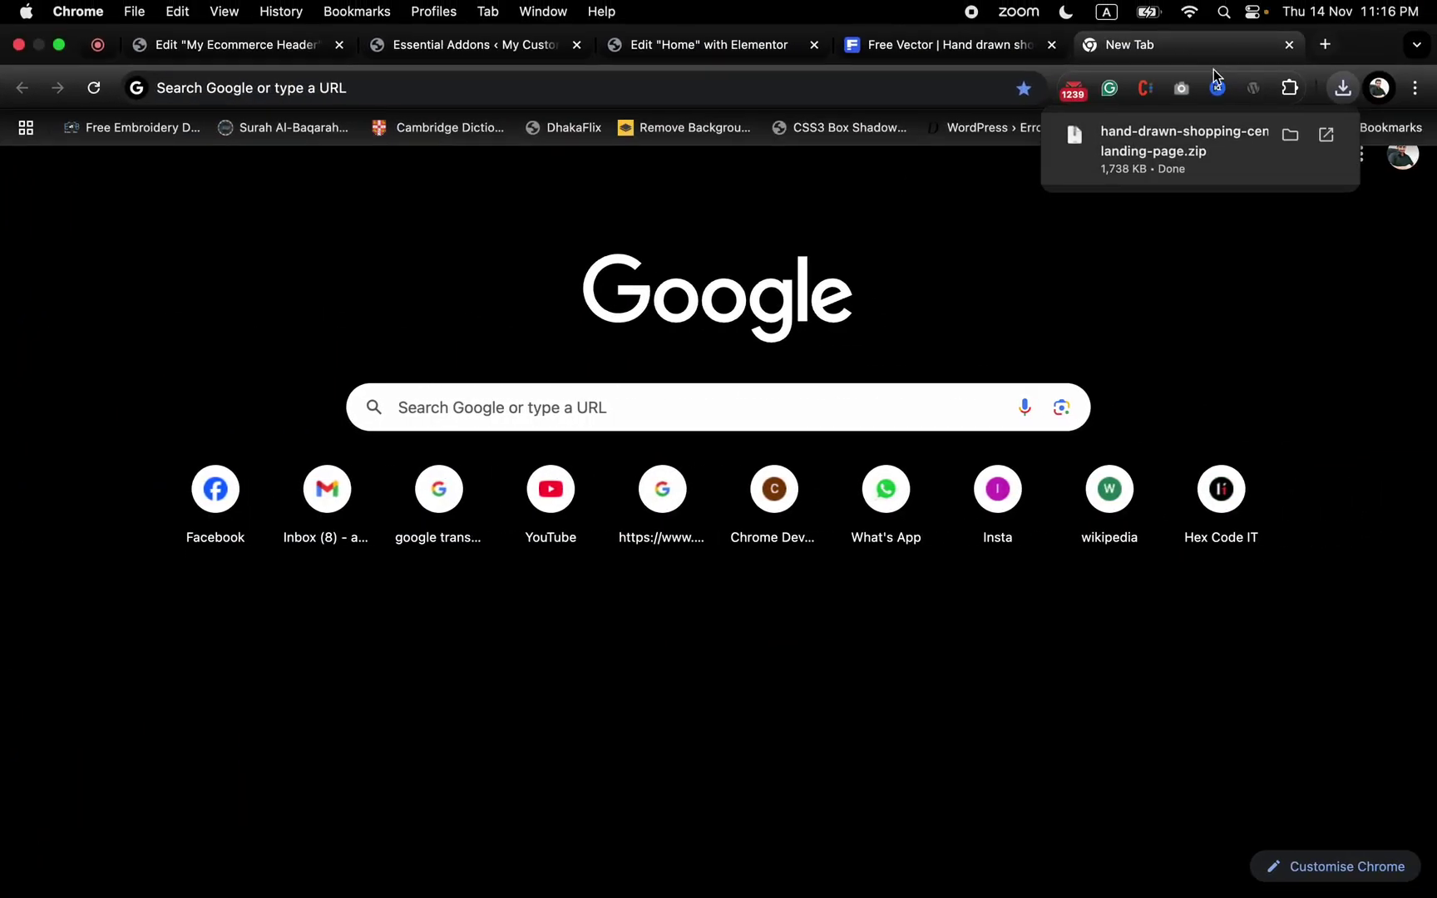
click(853, 99)
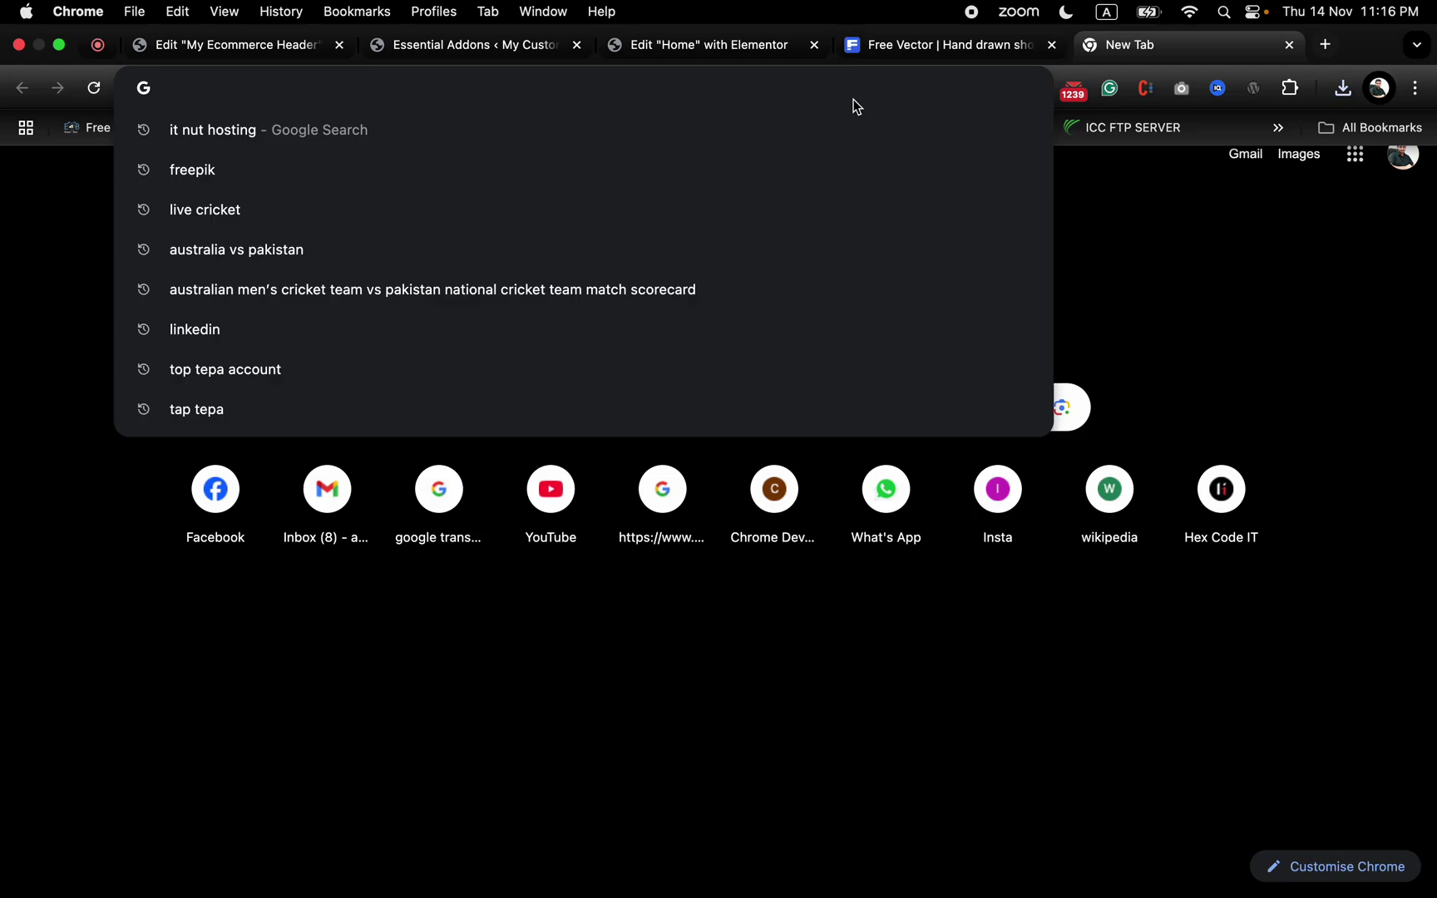
text(im)
key(Return)
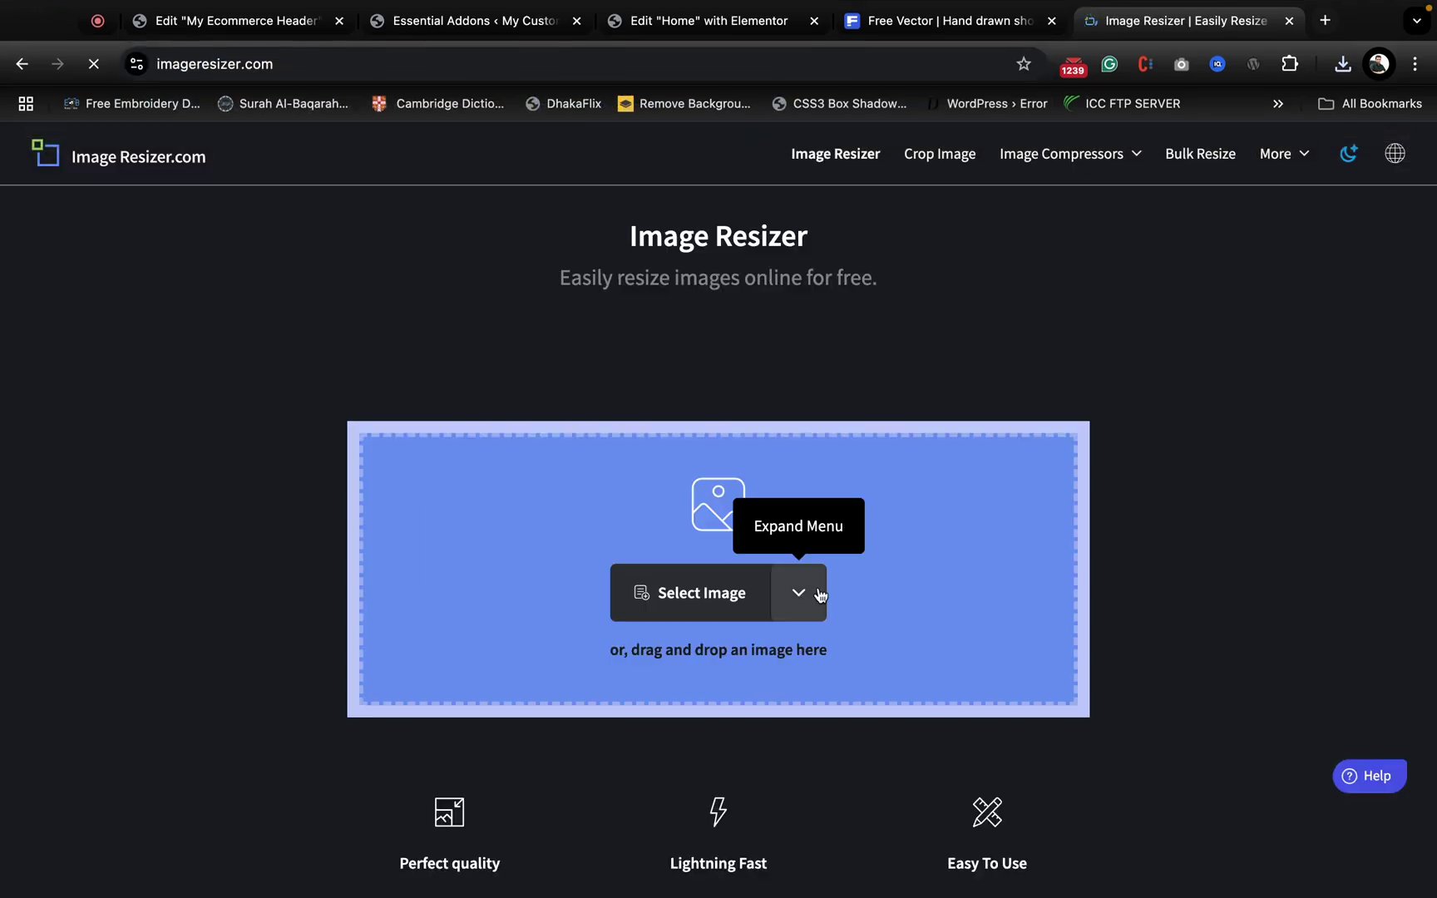
- Upload 6907443.jpg from the extracted hand-drawn-shopping-center folder in Downloads to the image resizer
click(689, 594)
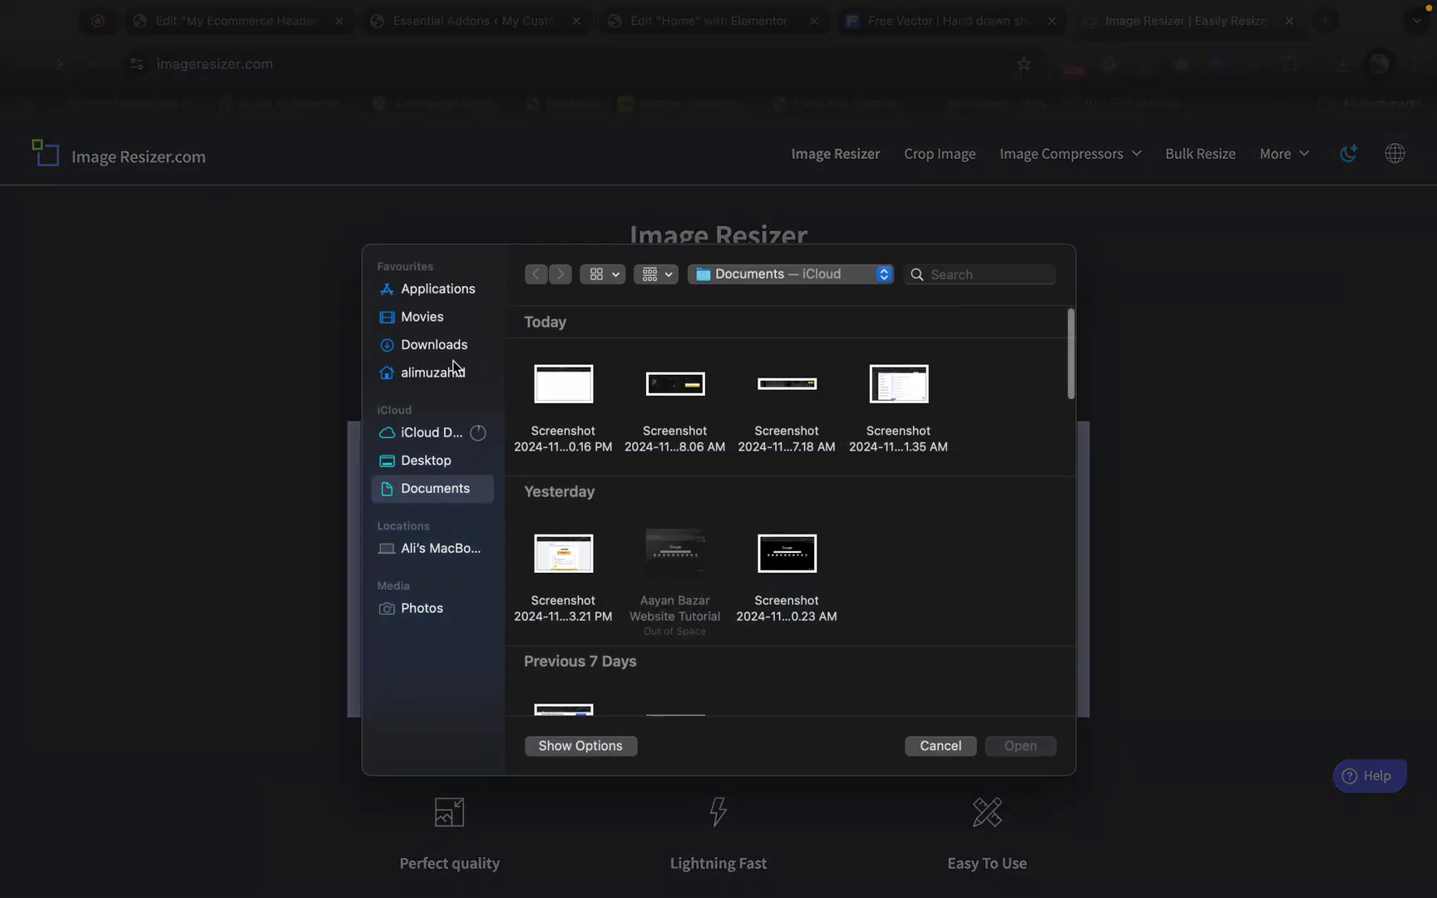
click(441, 345)
double_click(554, 389)
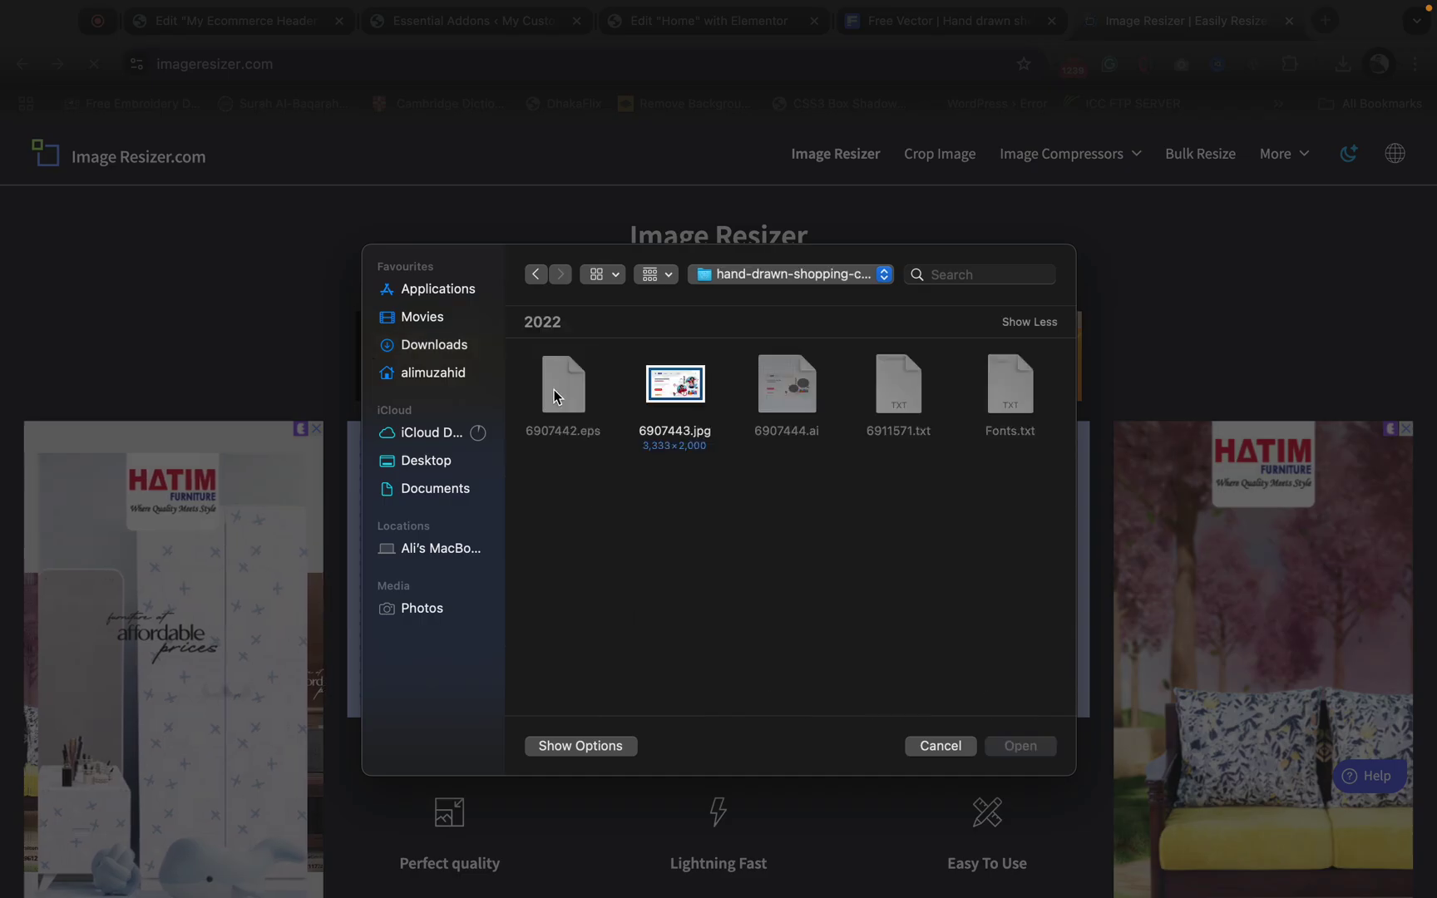
click(682, 387)
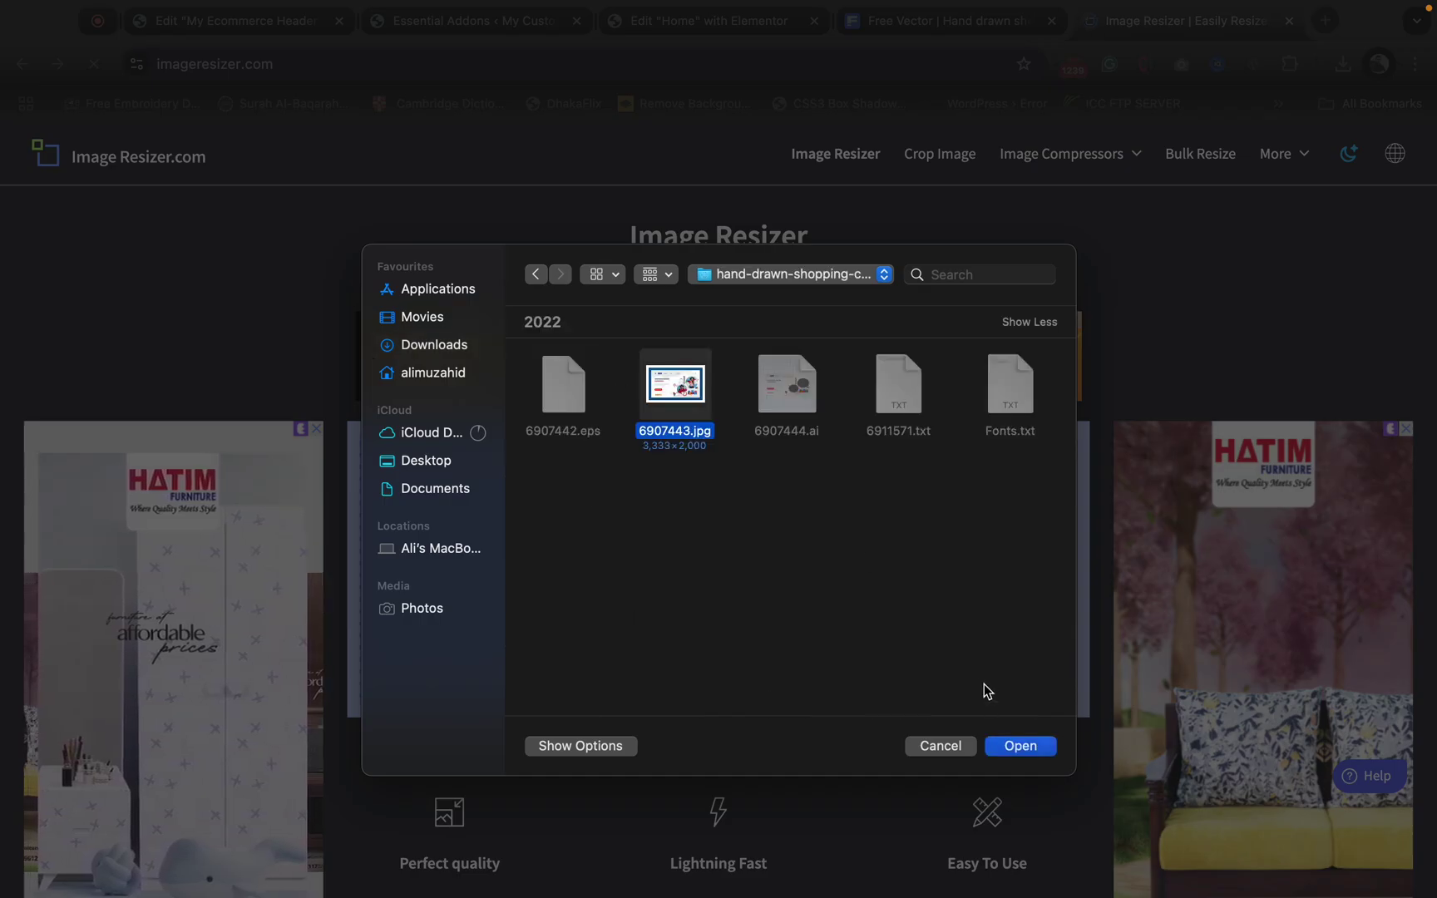
click(1018, 745)
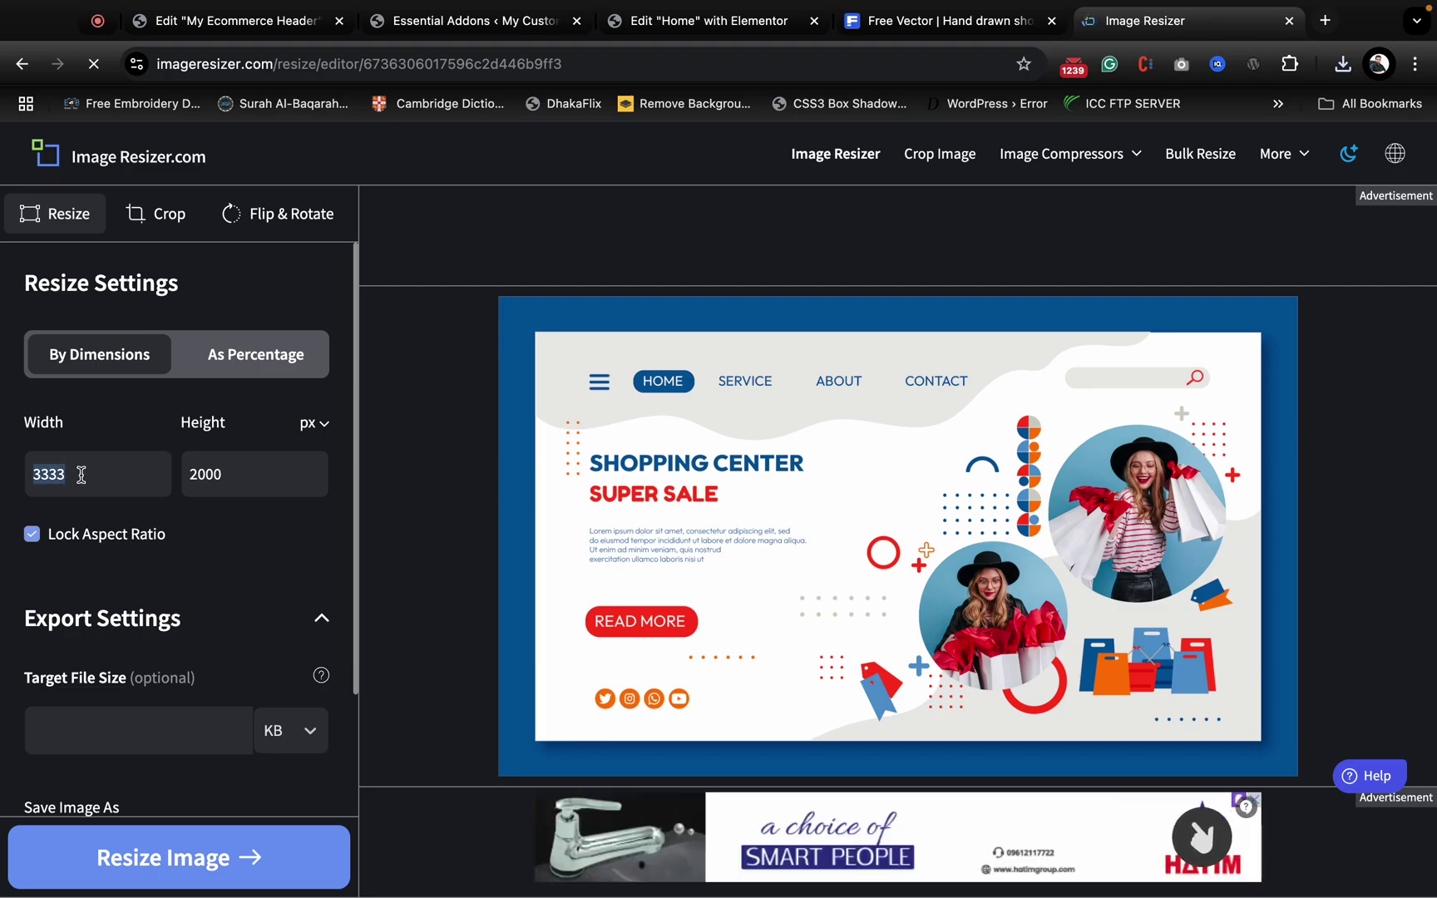
- Resize the banner image to a width of 1200 px with the aspect ratio locked, and download the result
text(1200)
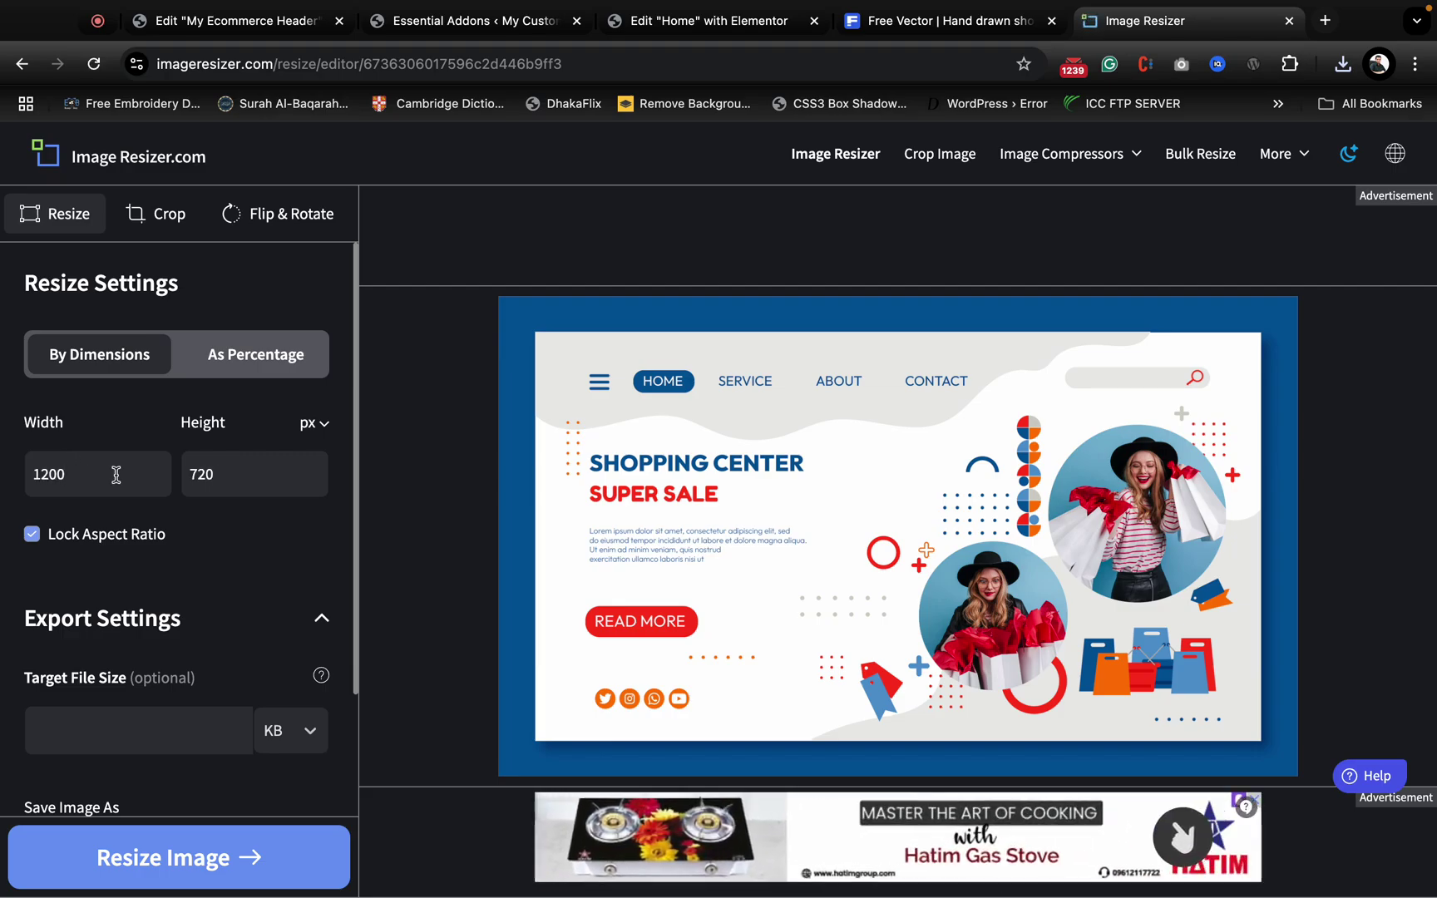
click(218, 858)
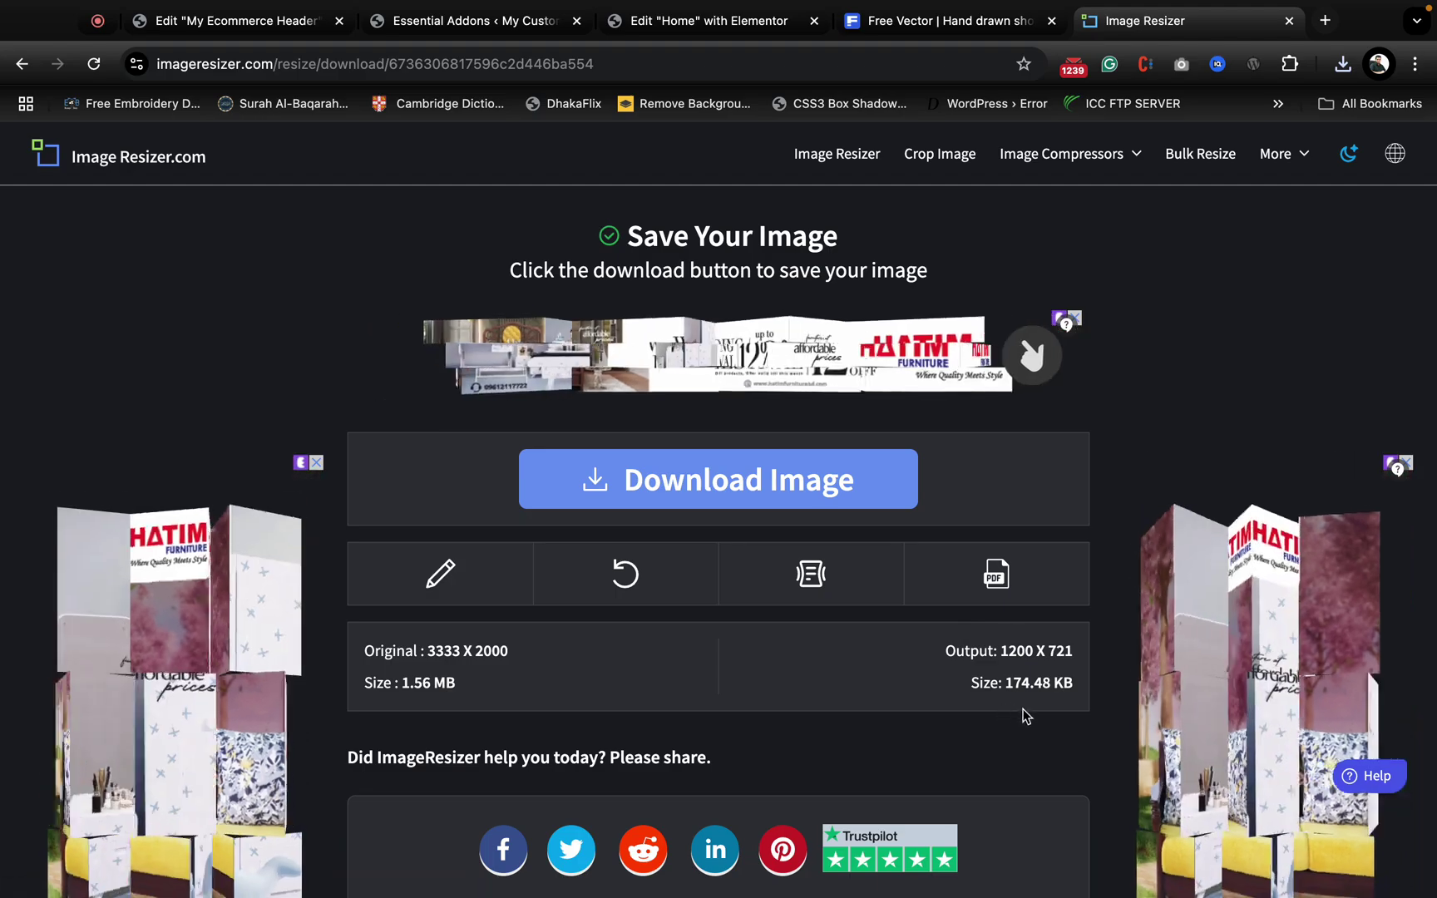
click(705, 488)
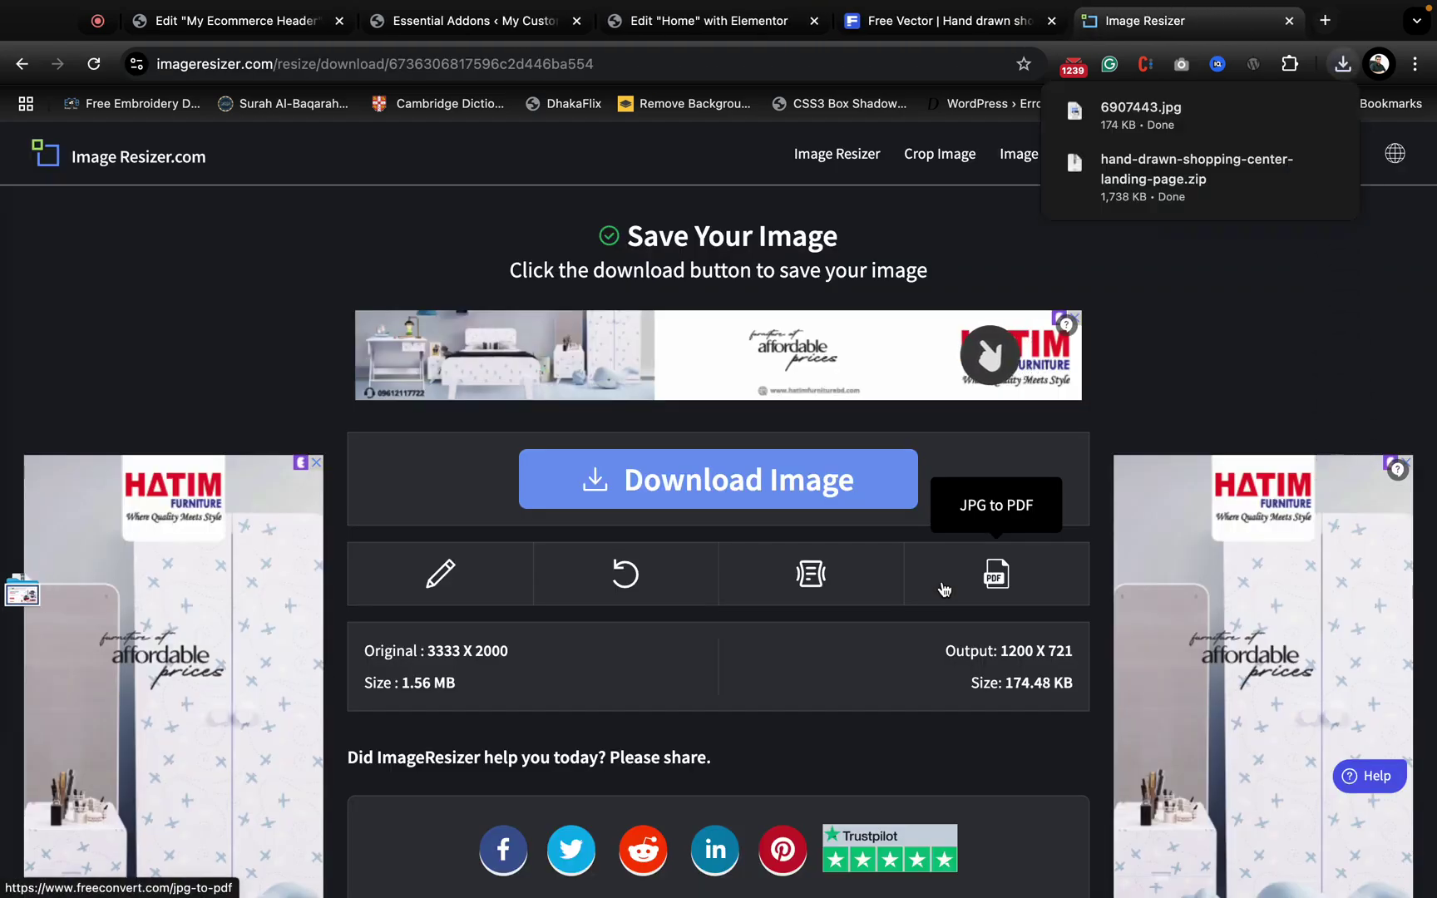
- Close the "My Ecommerce Header" editor tab and return to the Home page in Elementor
click(490, 30)
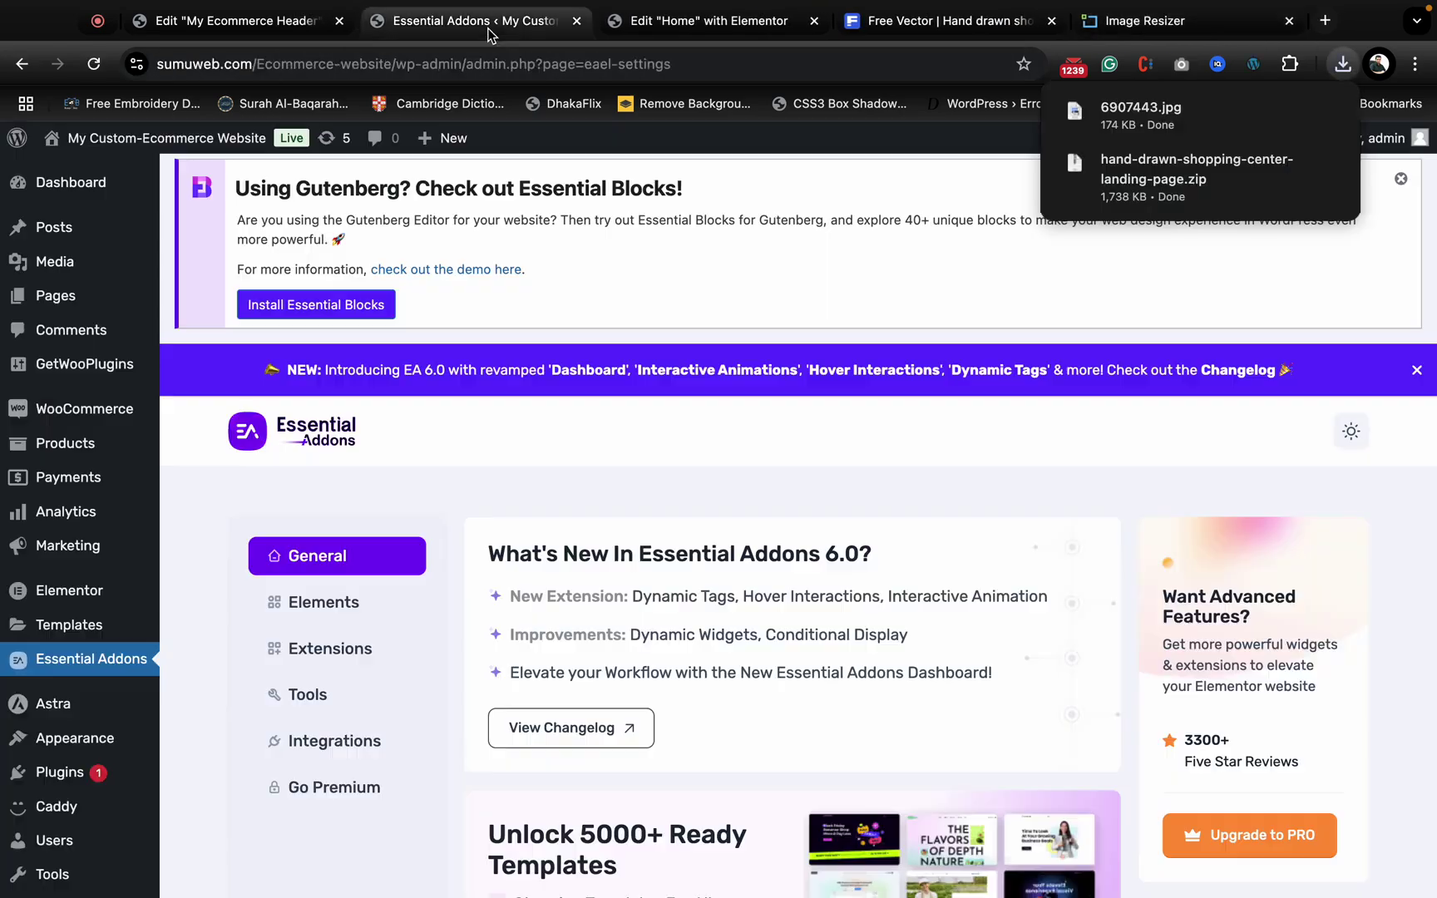
click(748, 23)
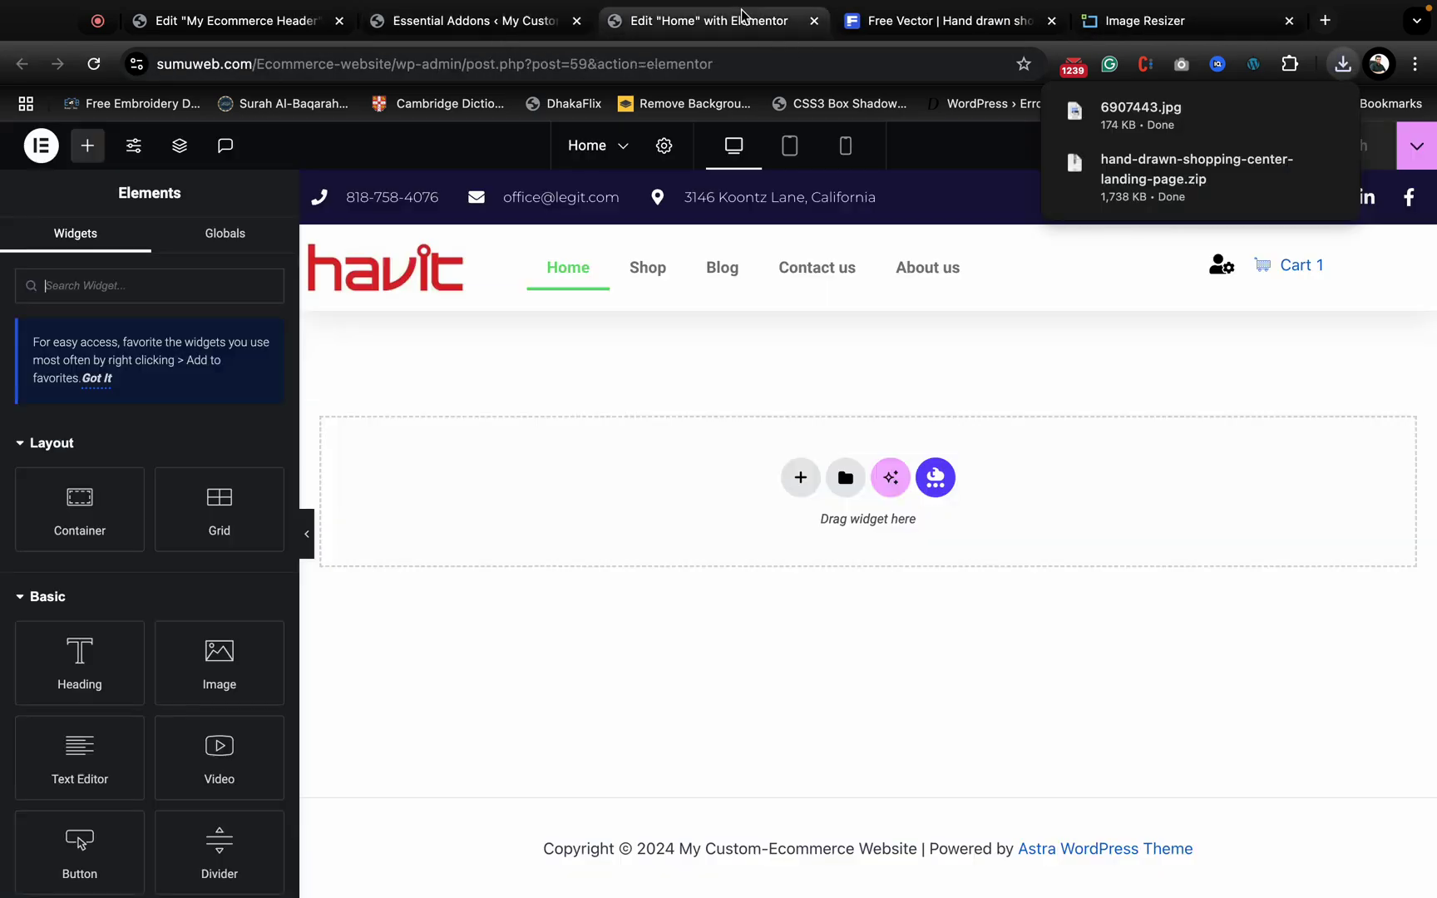
click(237, 28)
click(447, 25)
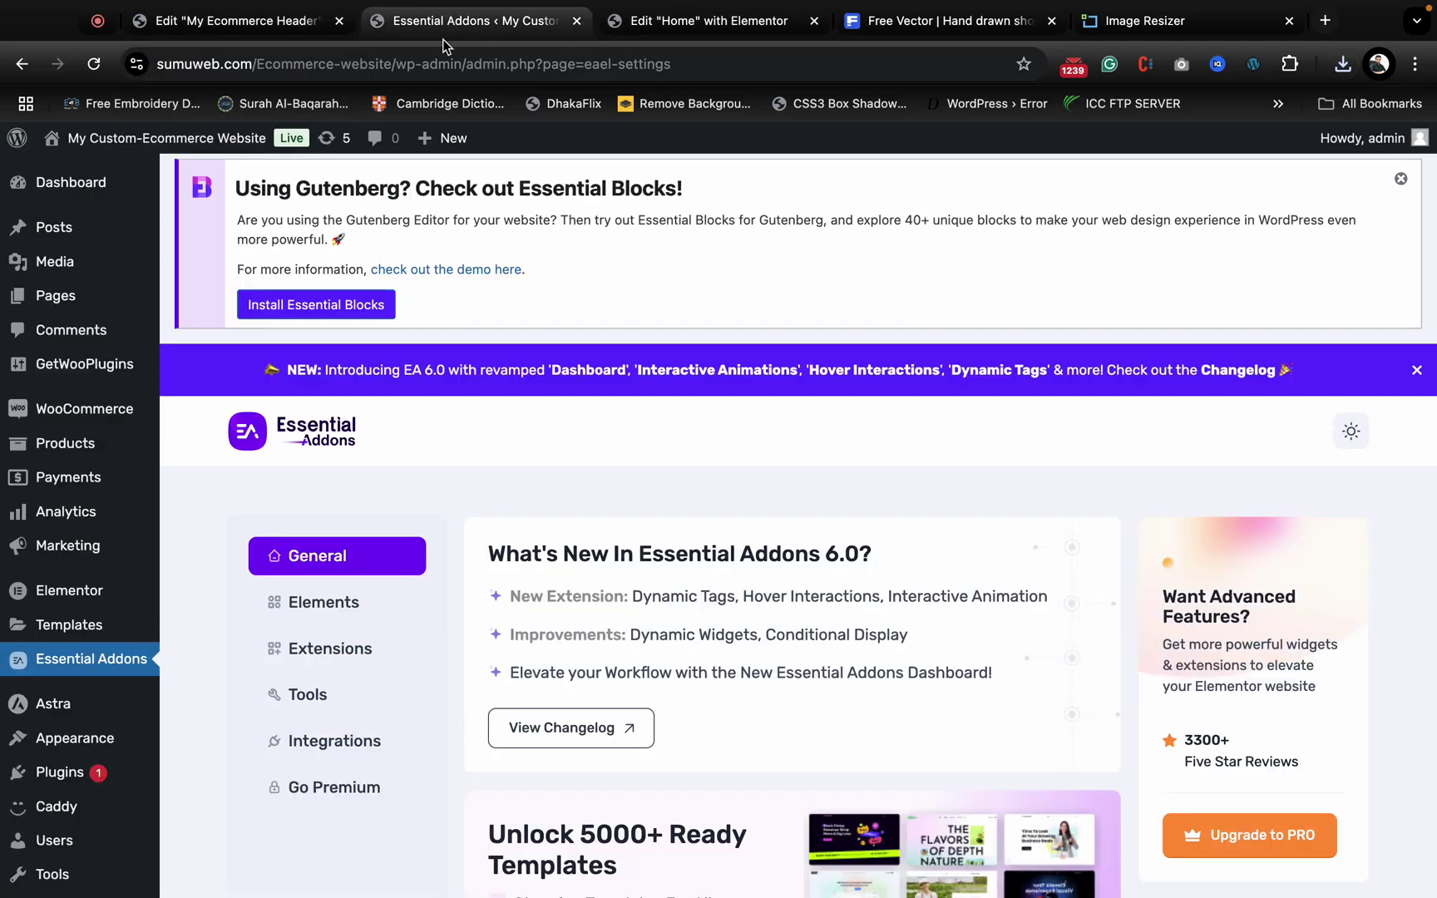
click(267, 28)
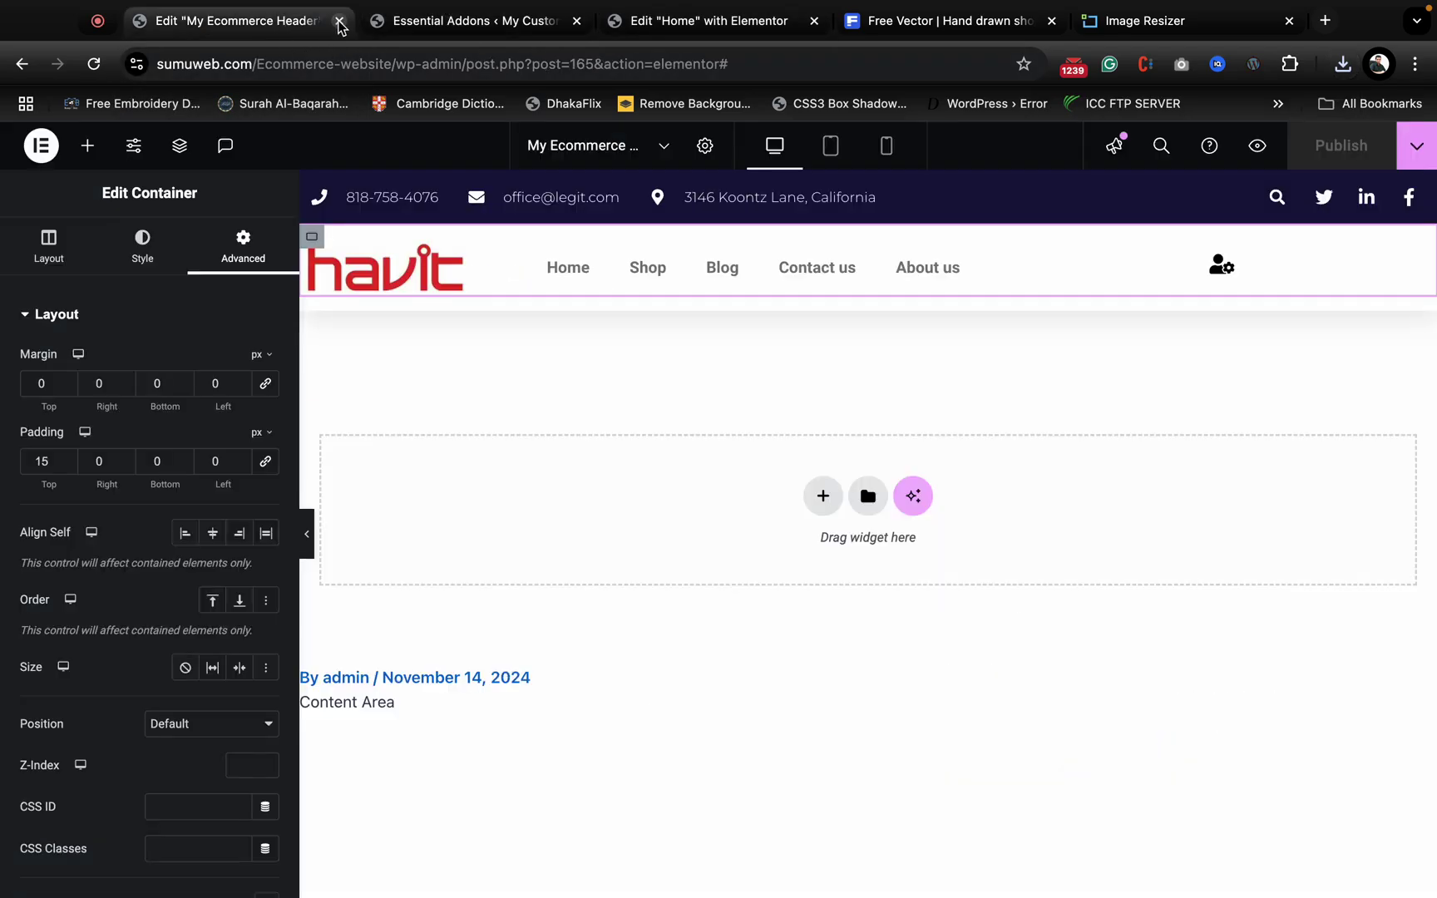
click(339, 21)
click(466, 20)
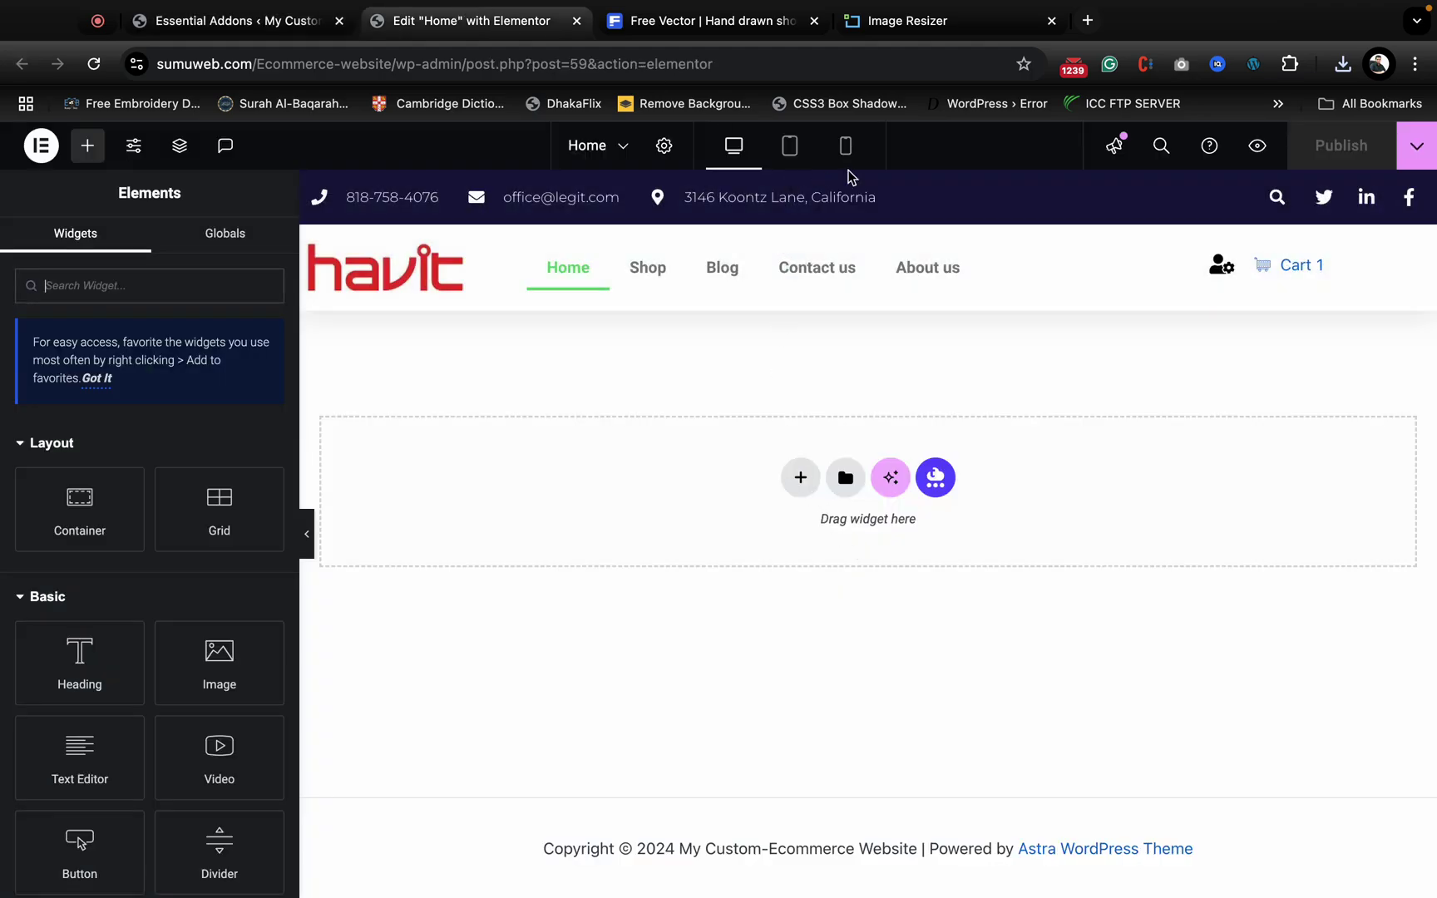
- Add a single-column Flexbox container with downward direction and set its margin and padding to 0 on all sides
click(796, 479)
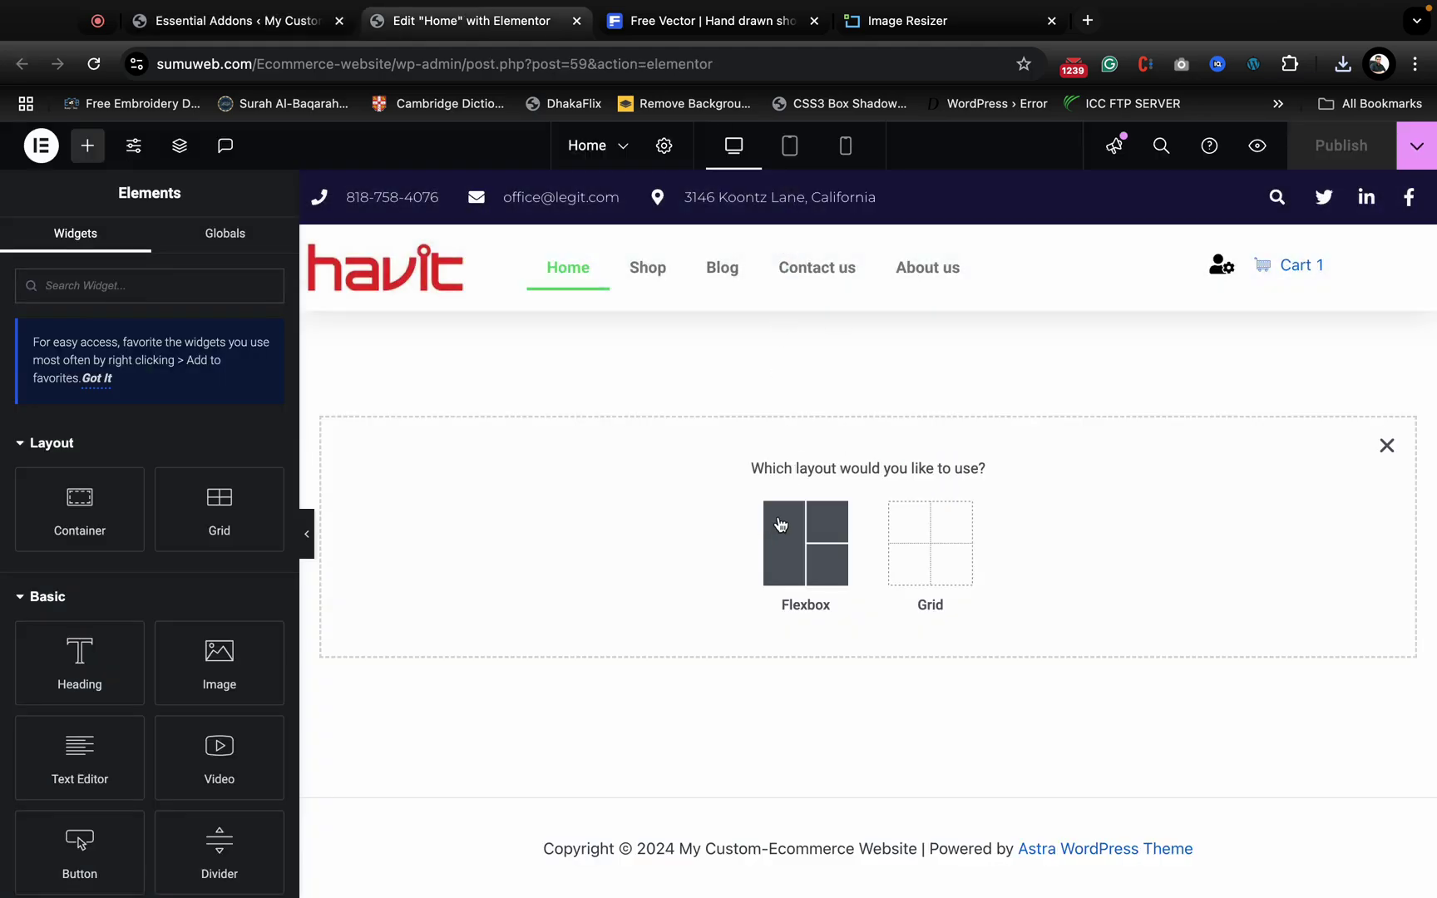
click(779, 517)
click(596, 524)
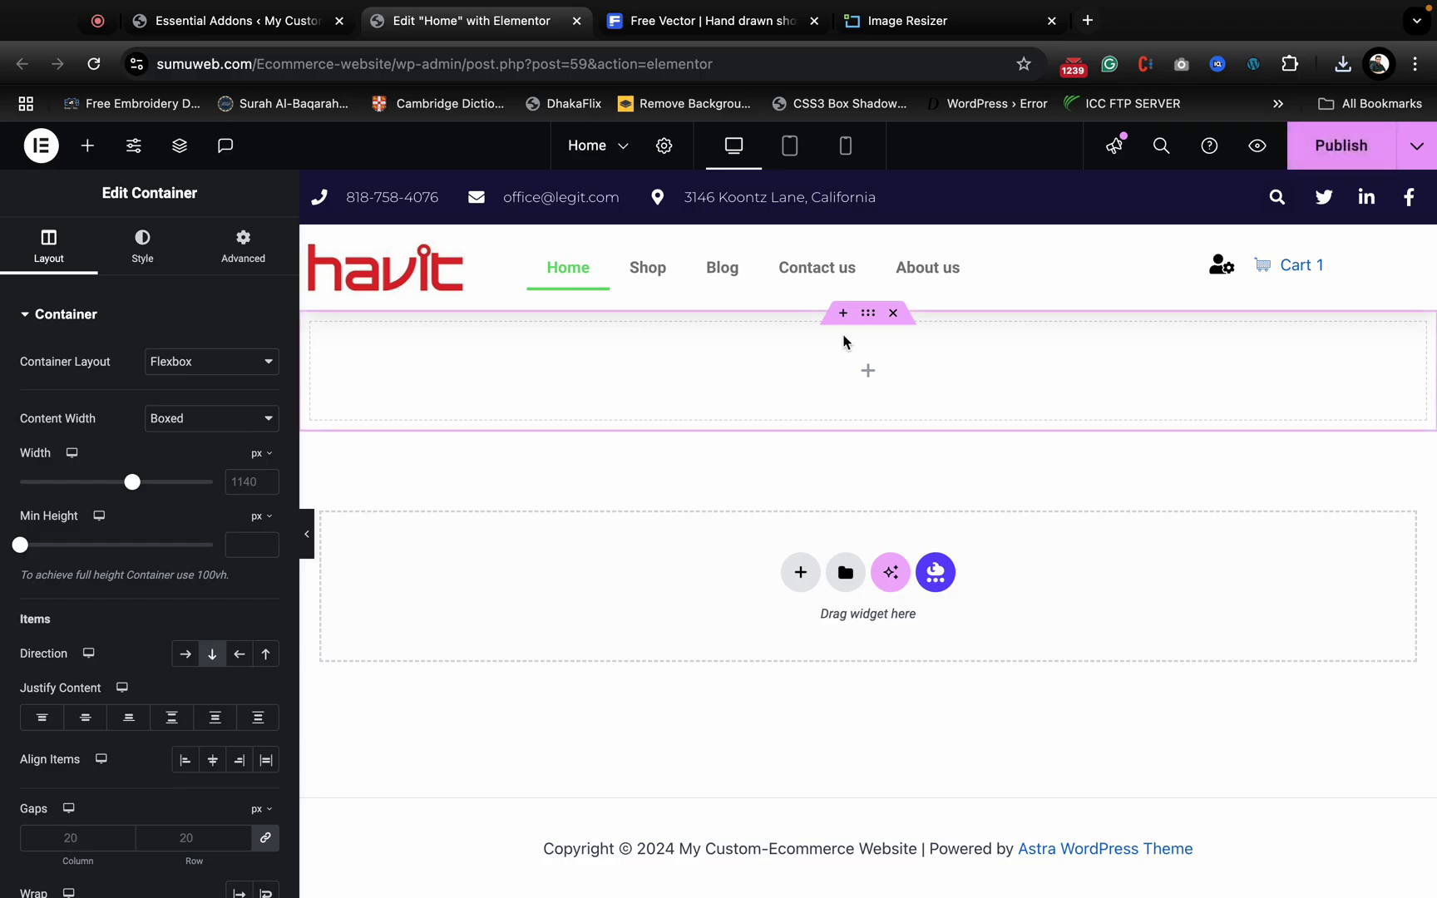
click(241, 245)
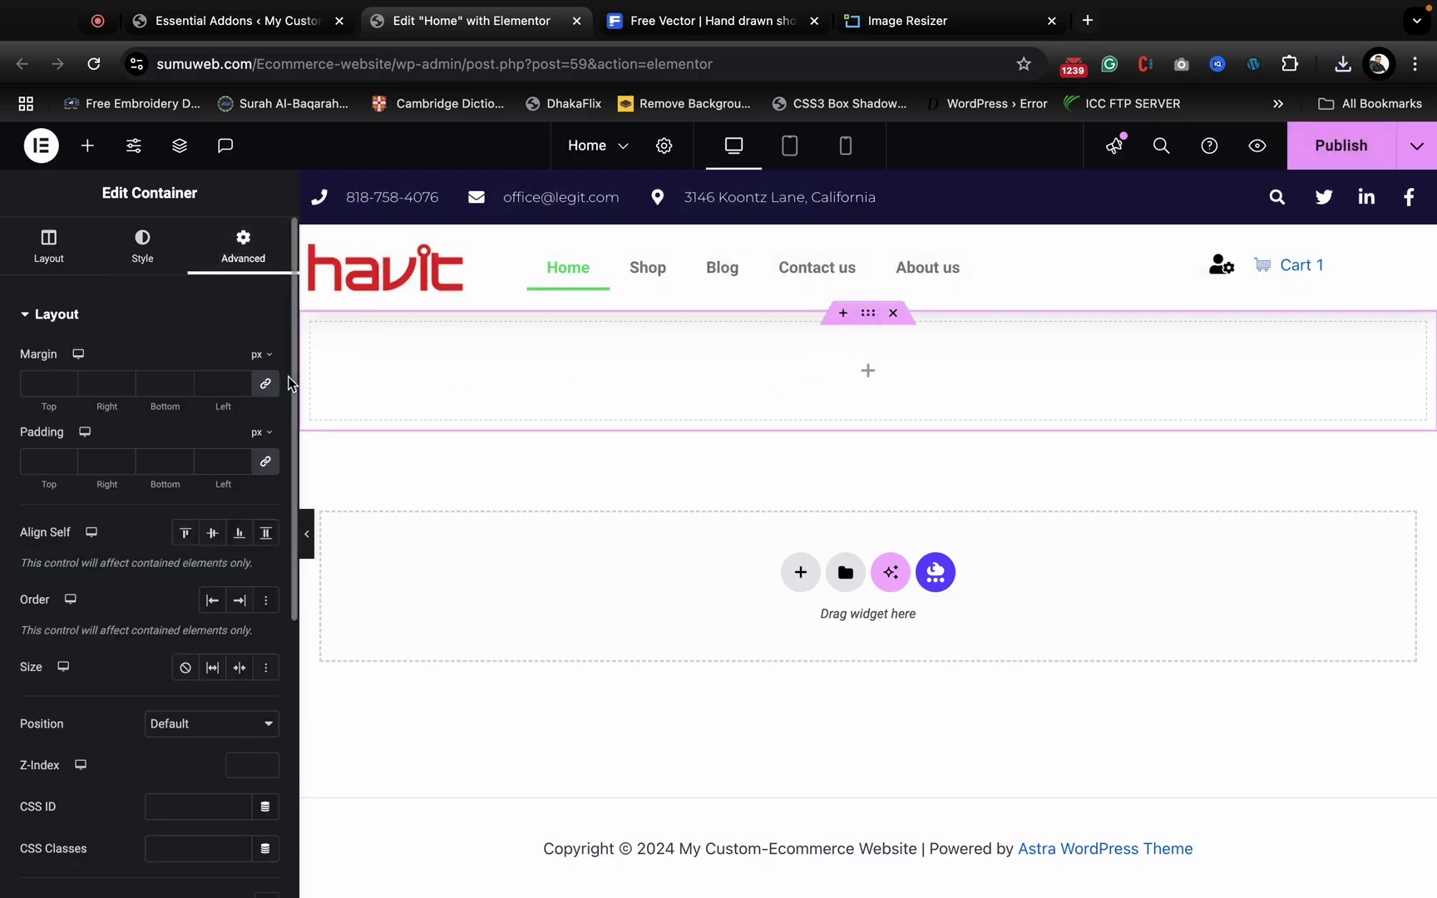
click(265, 459)
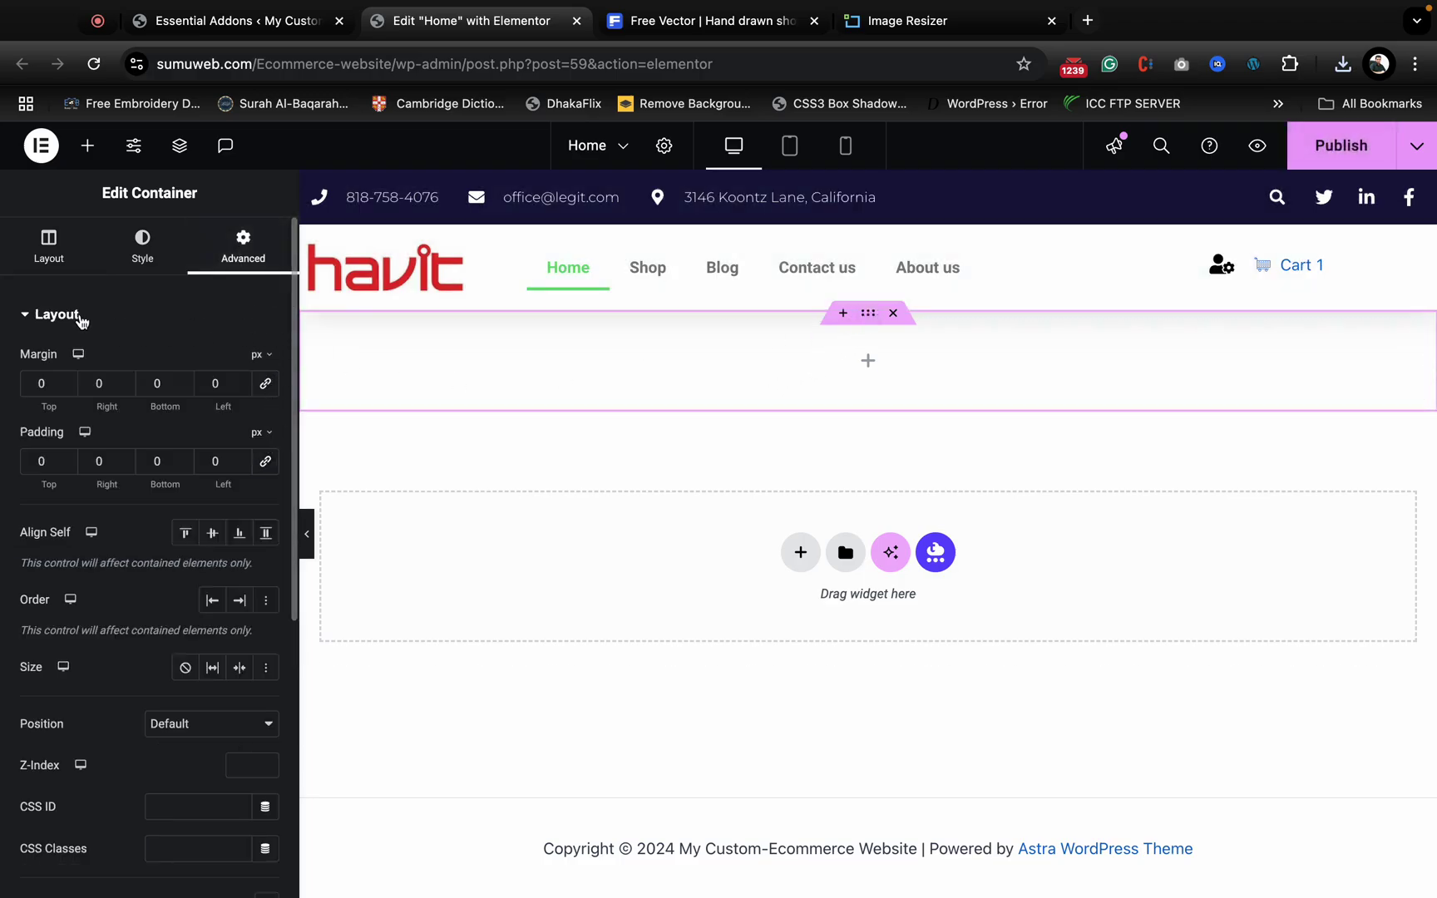
- Set the container's minimum height to 90 vh
click(42, 230)
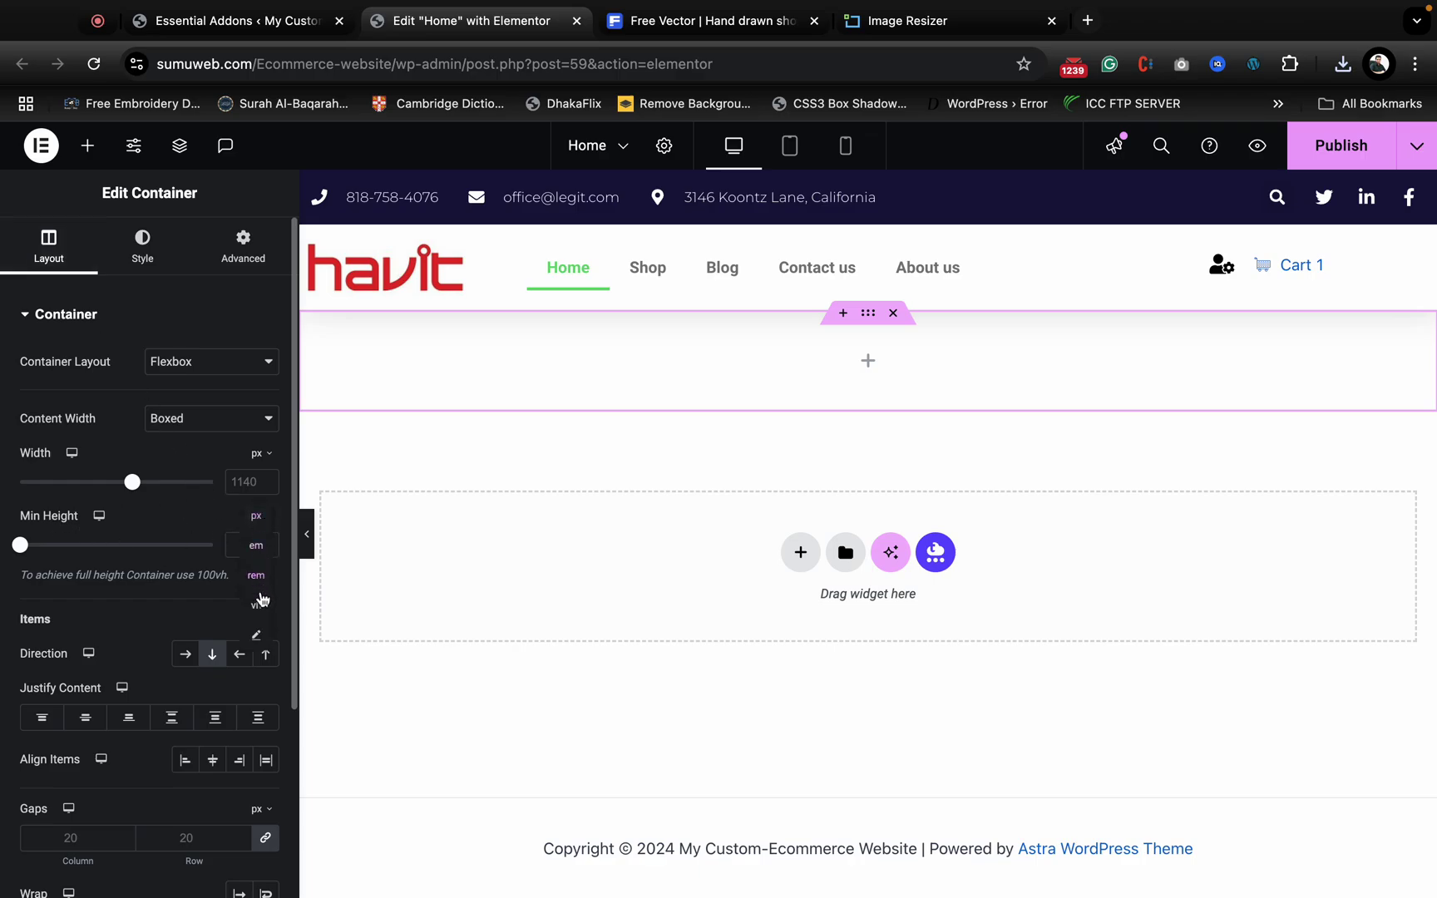
click(260, 602)
click(239, 546)
text(90)
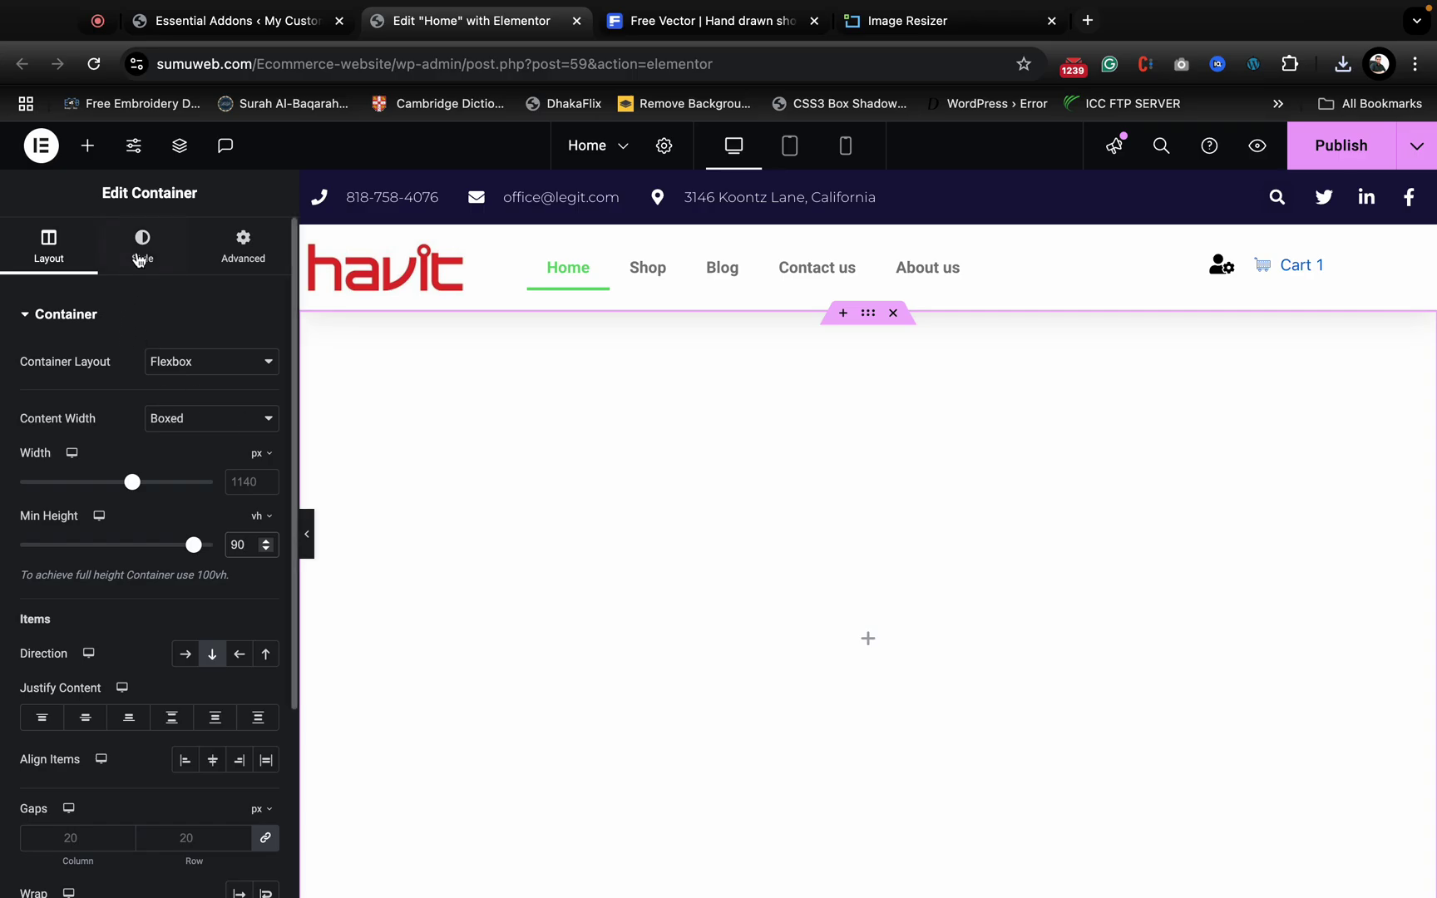
- Give the container a classic background and start uploading a file for its background image
click(142, 252)
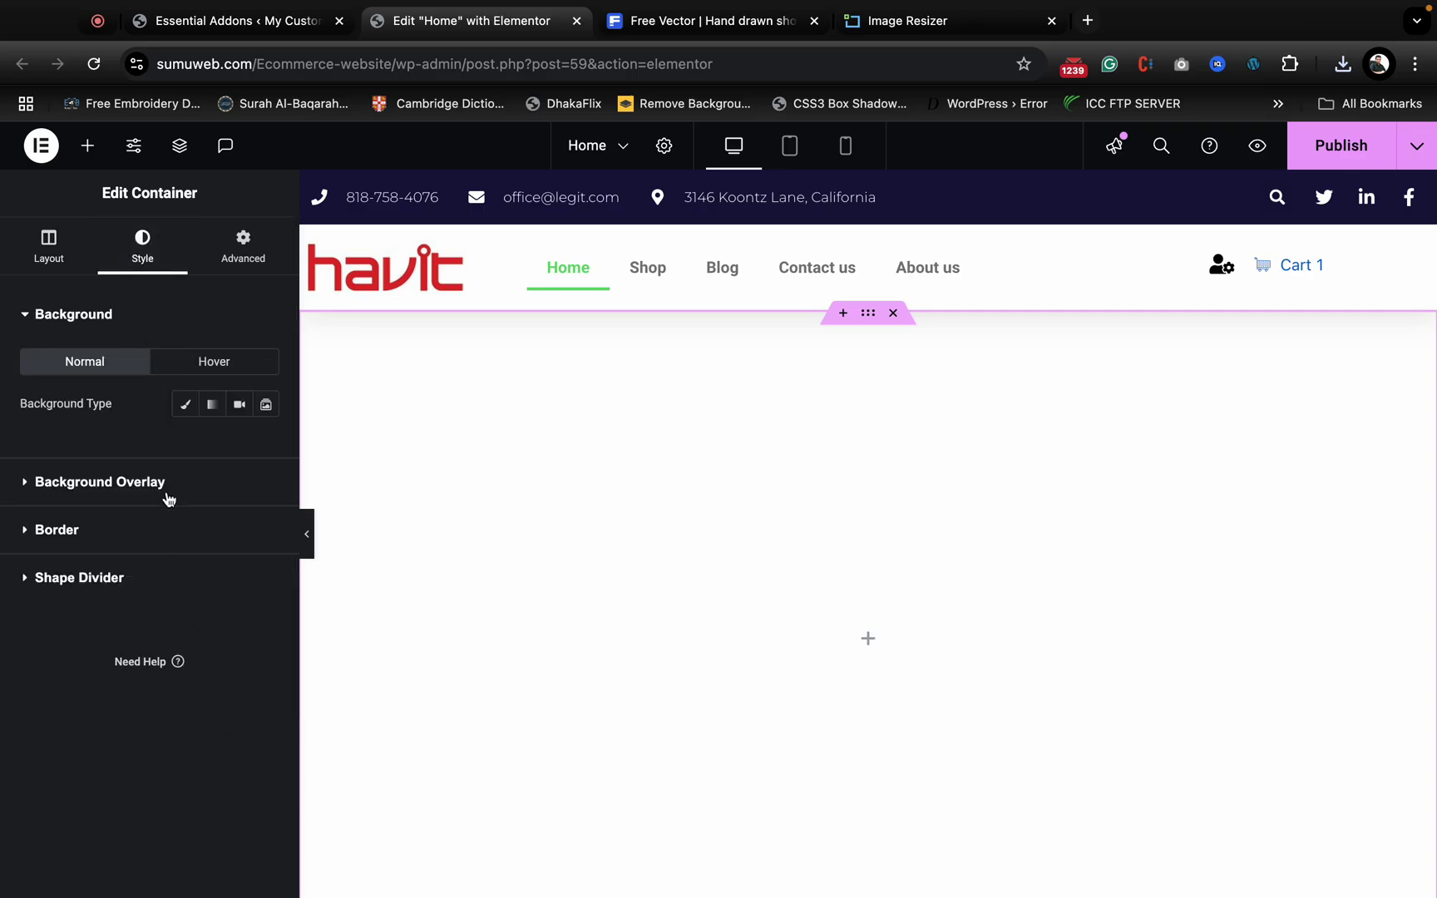
click(183, 407)
click(197, 535)
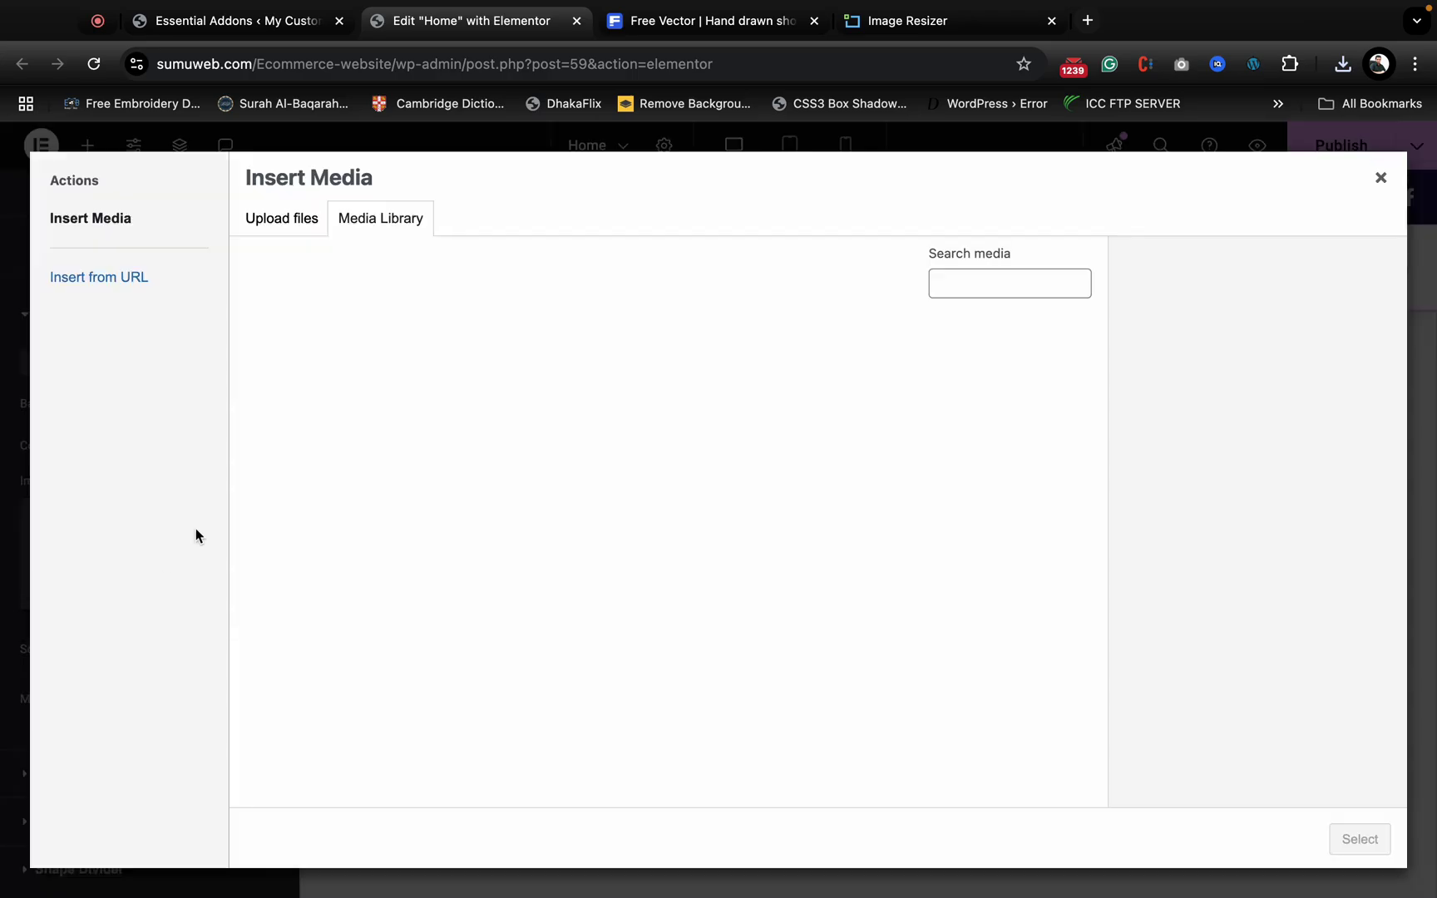
click(322, 225)
click(814, 515)
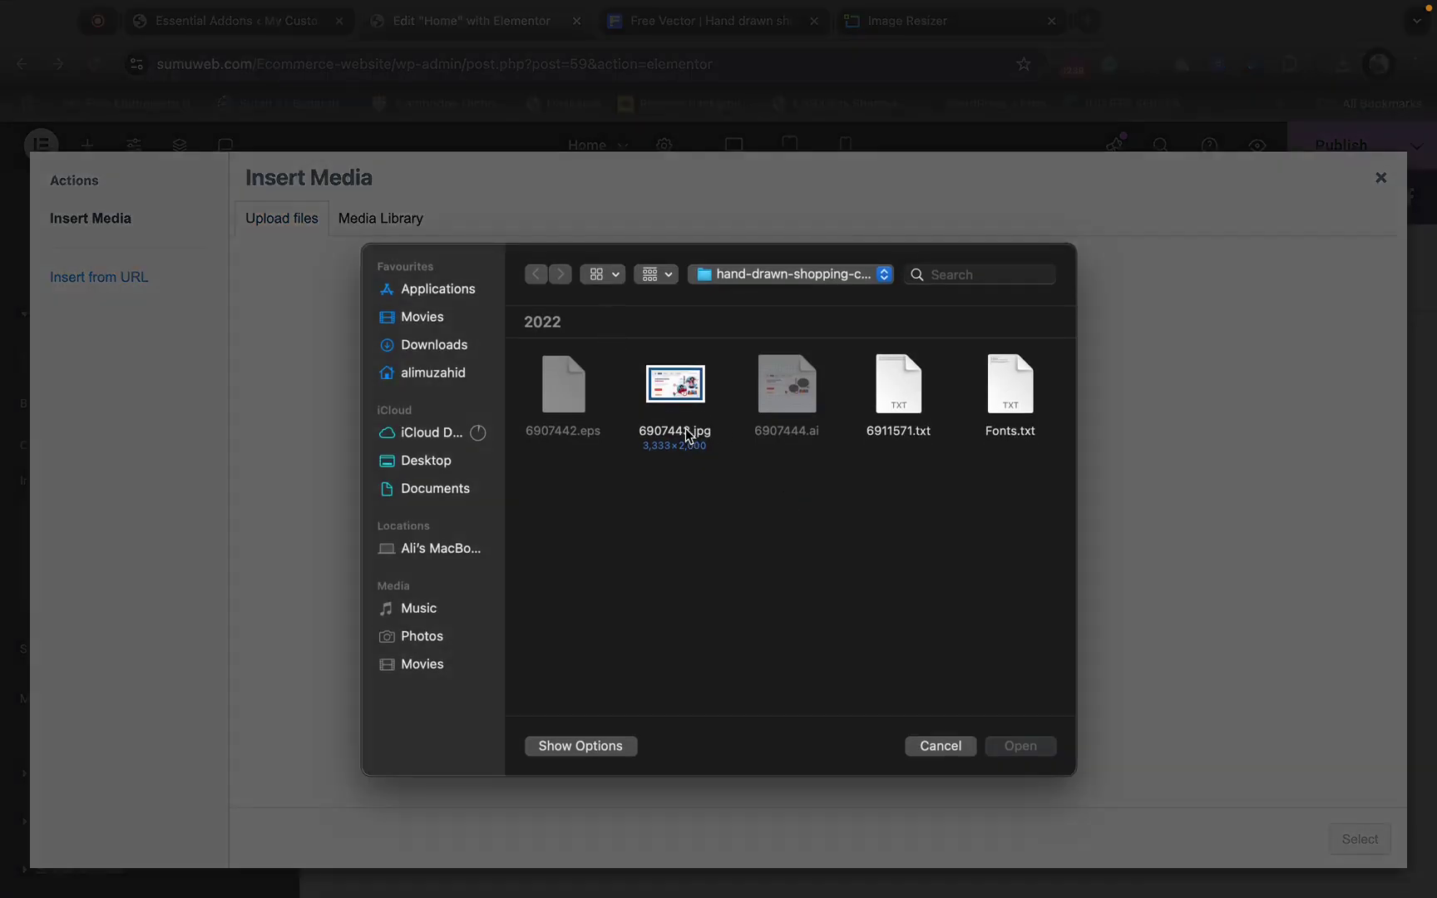
- Rename 6907443.jpg in Downloads to "banner - aayanbazar.com.jpg" and upload it to the media library
click(455, 346)
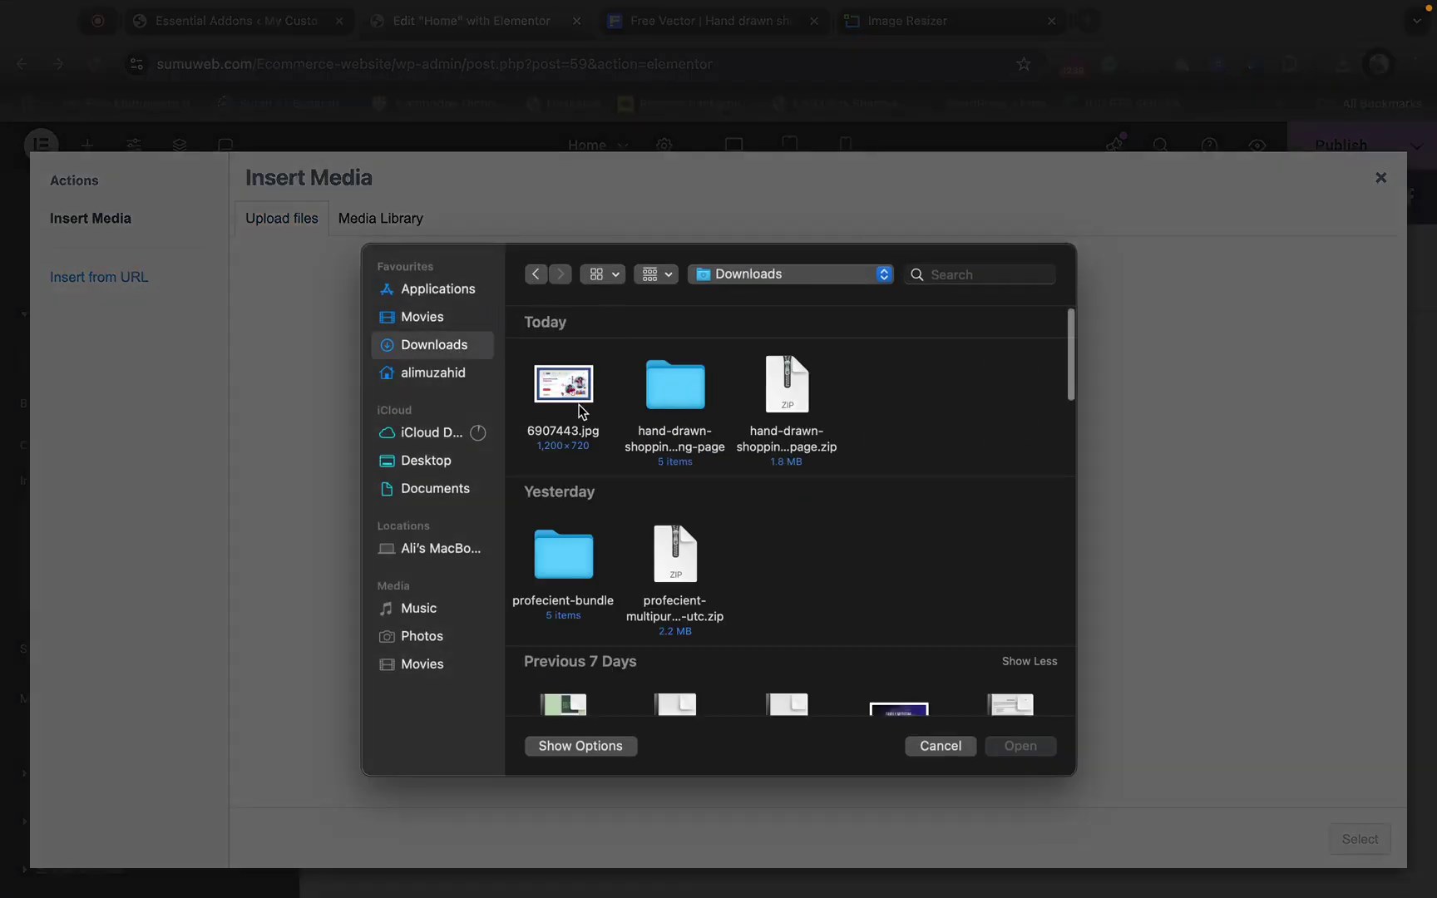
click(565, 433)
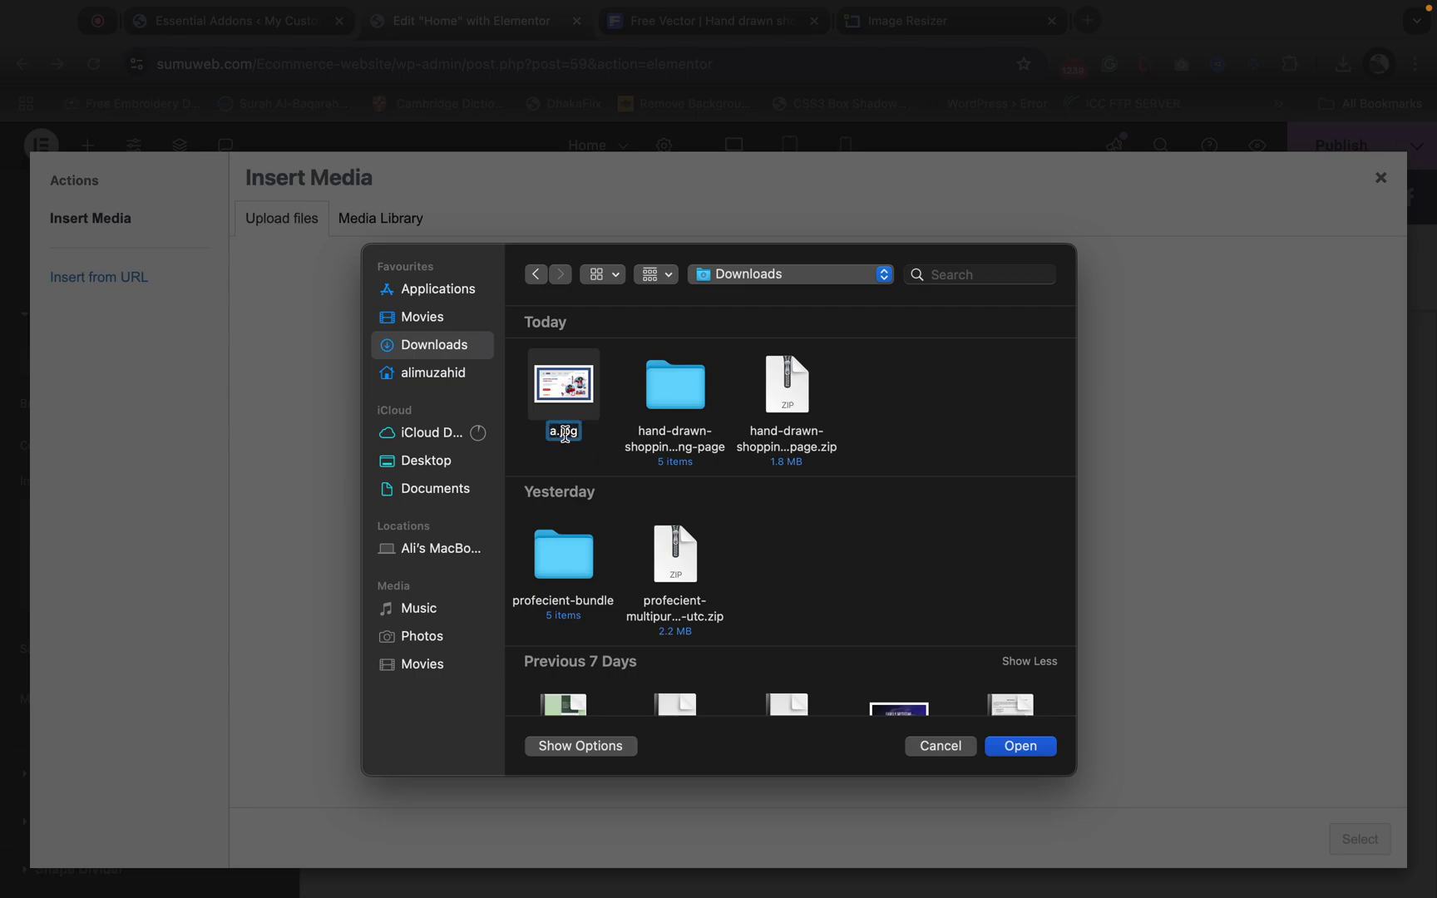
text(anner - aayan)
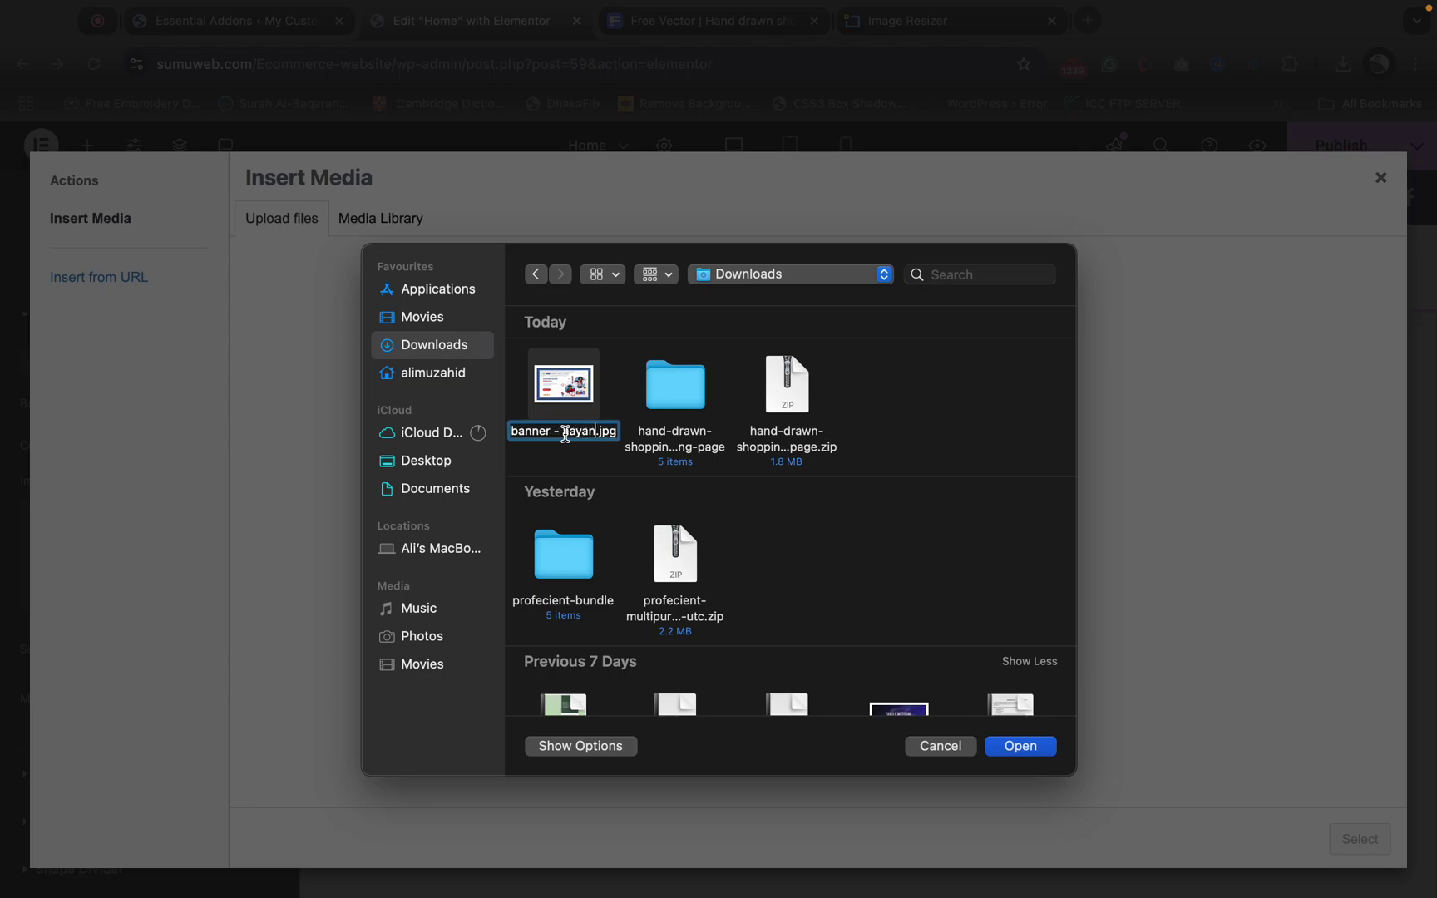
text(bazar.co)
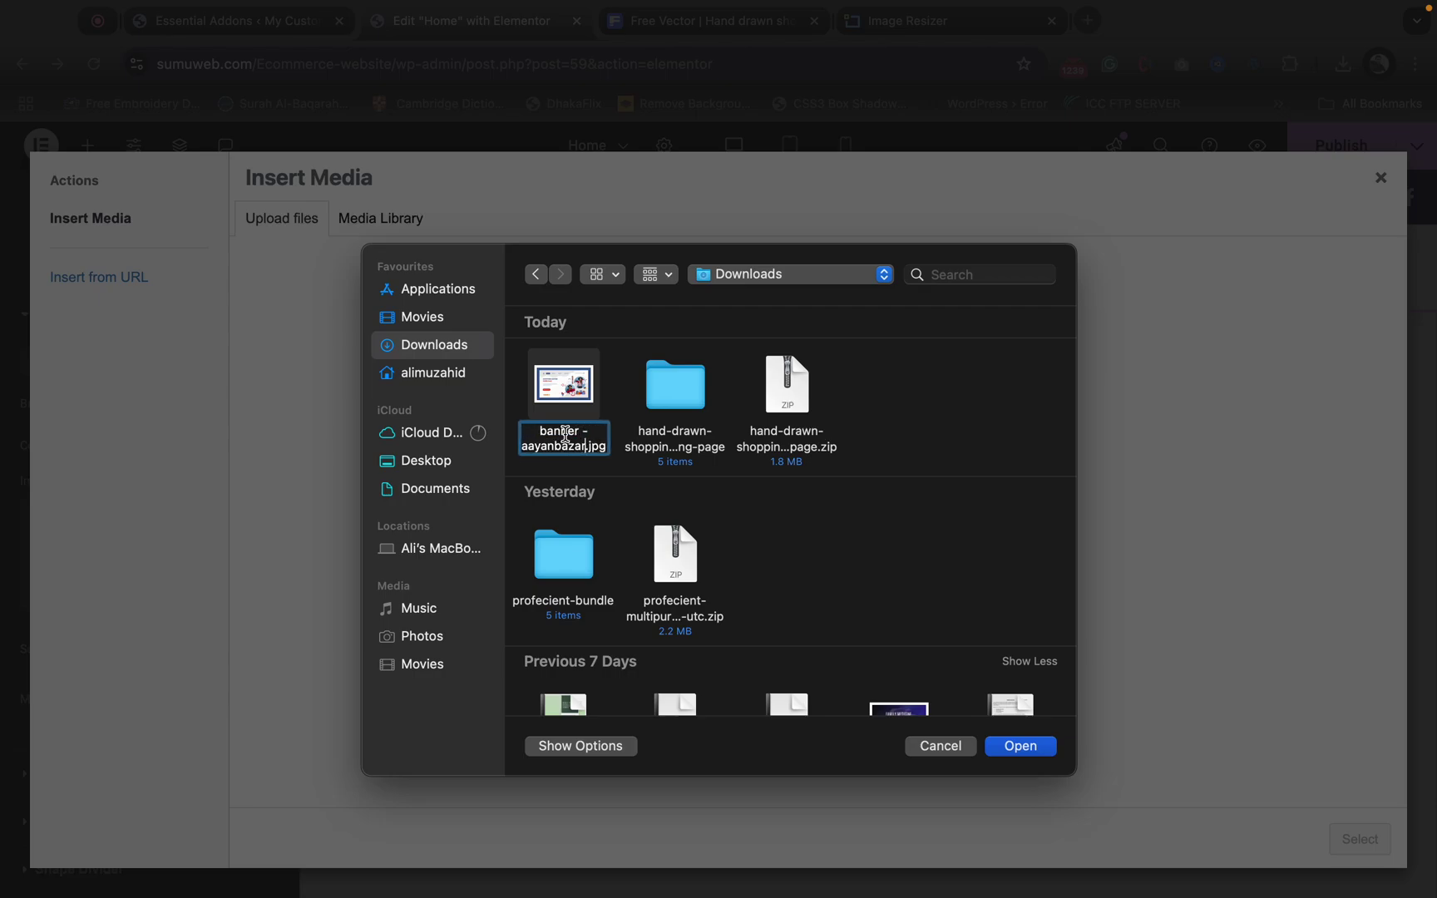
text(m.)
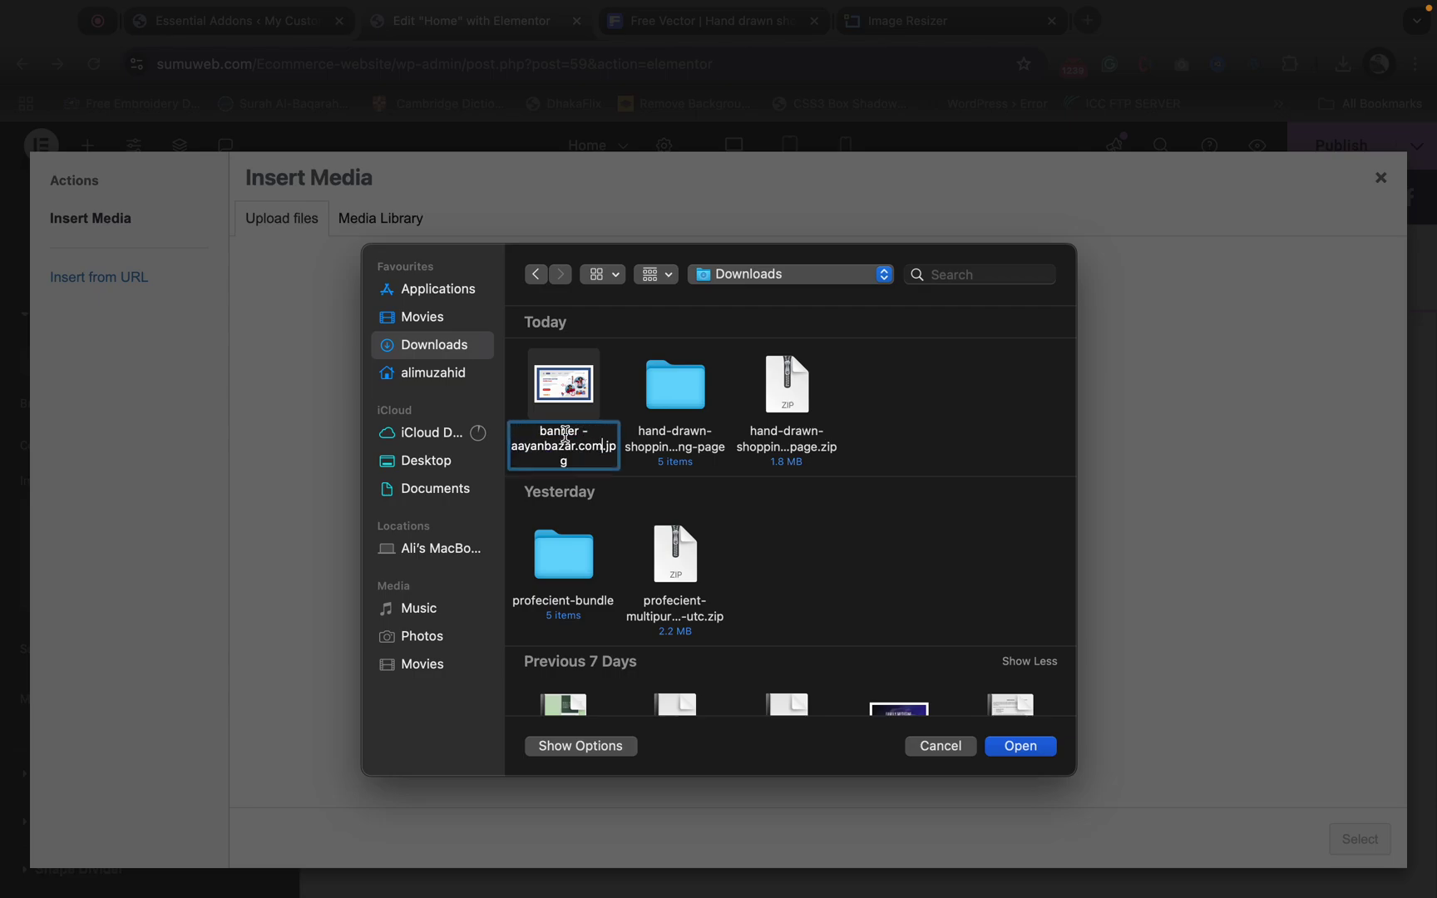
click(1057, 387)
click(582, 390)
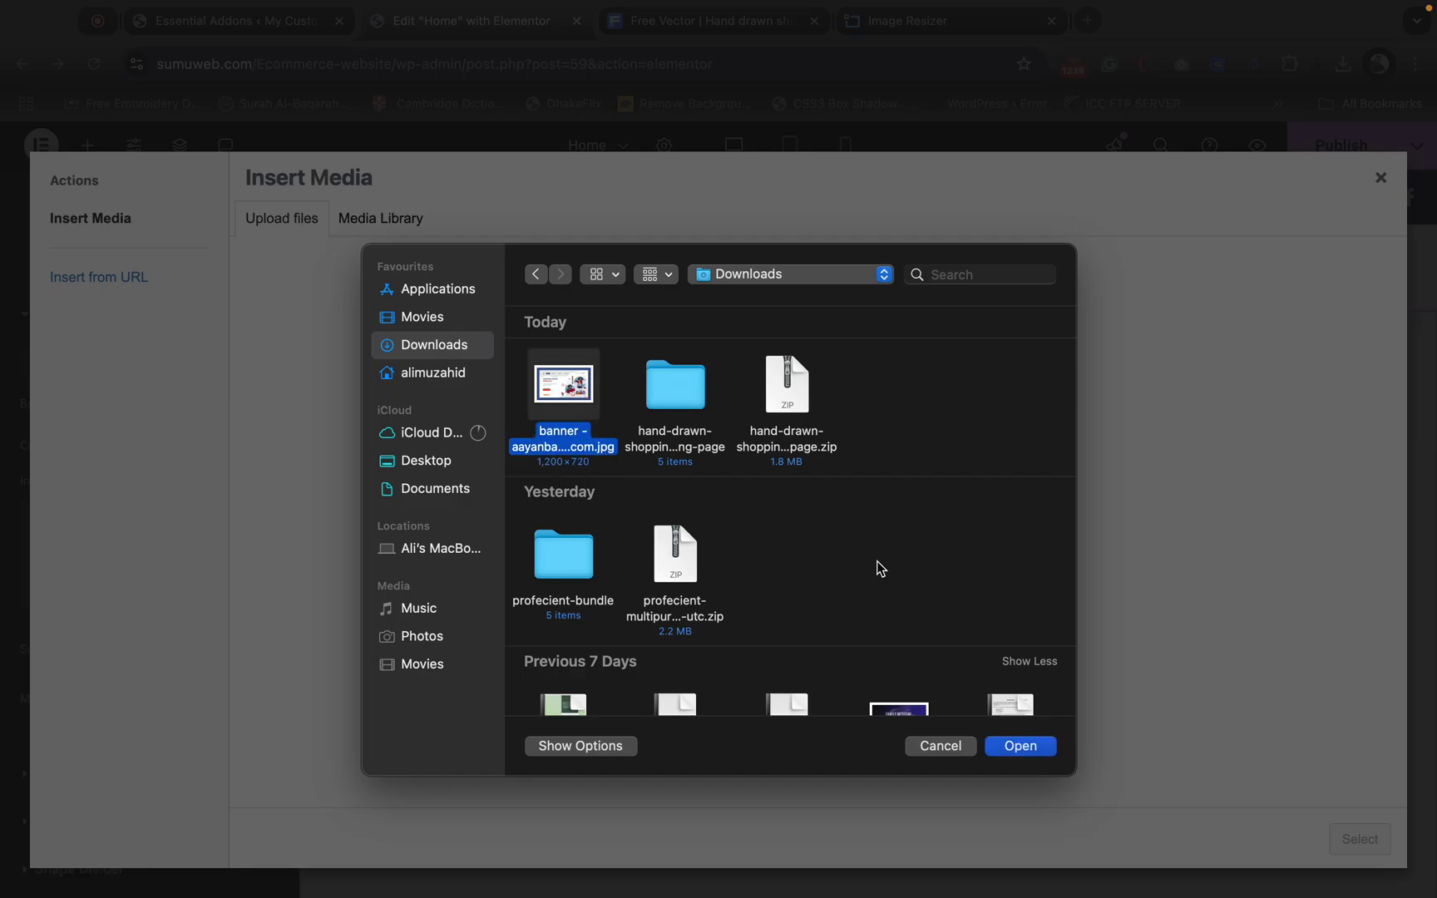
click(1020, 746)
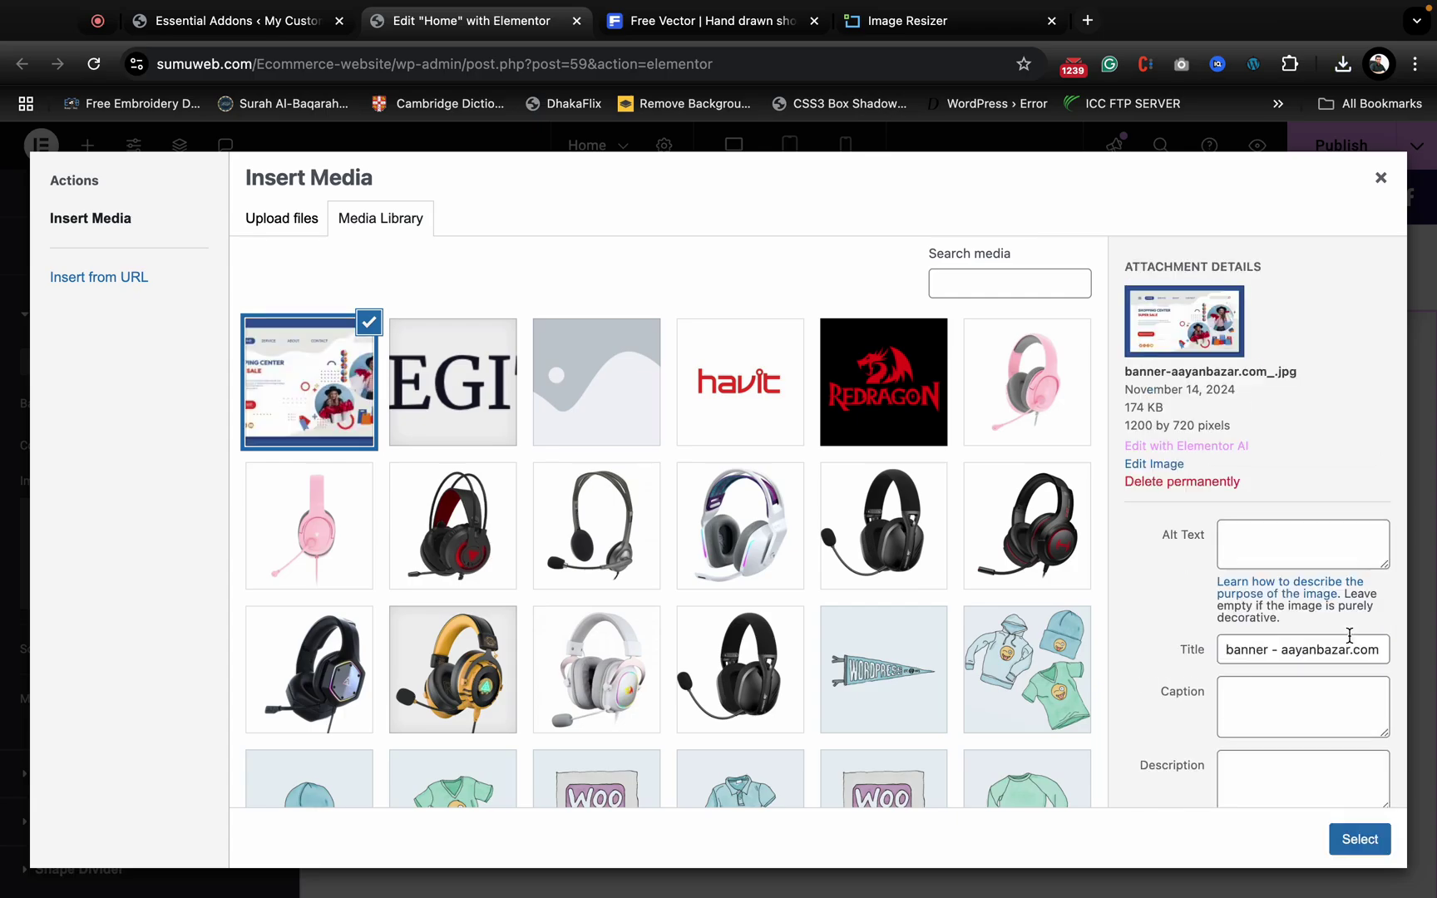
- Copy the uploaded banner's title into its caption and insert the image as the container background
click(1348, 635)
triple_click(1349, 635)
key(ctrl+c)
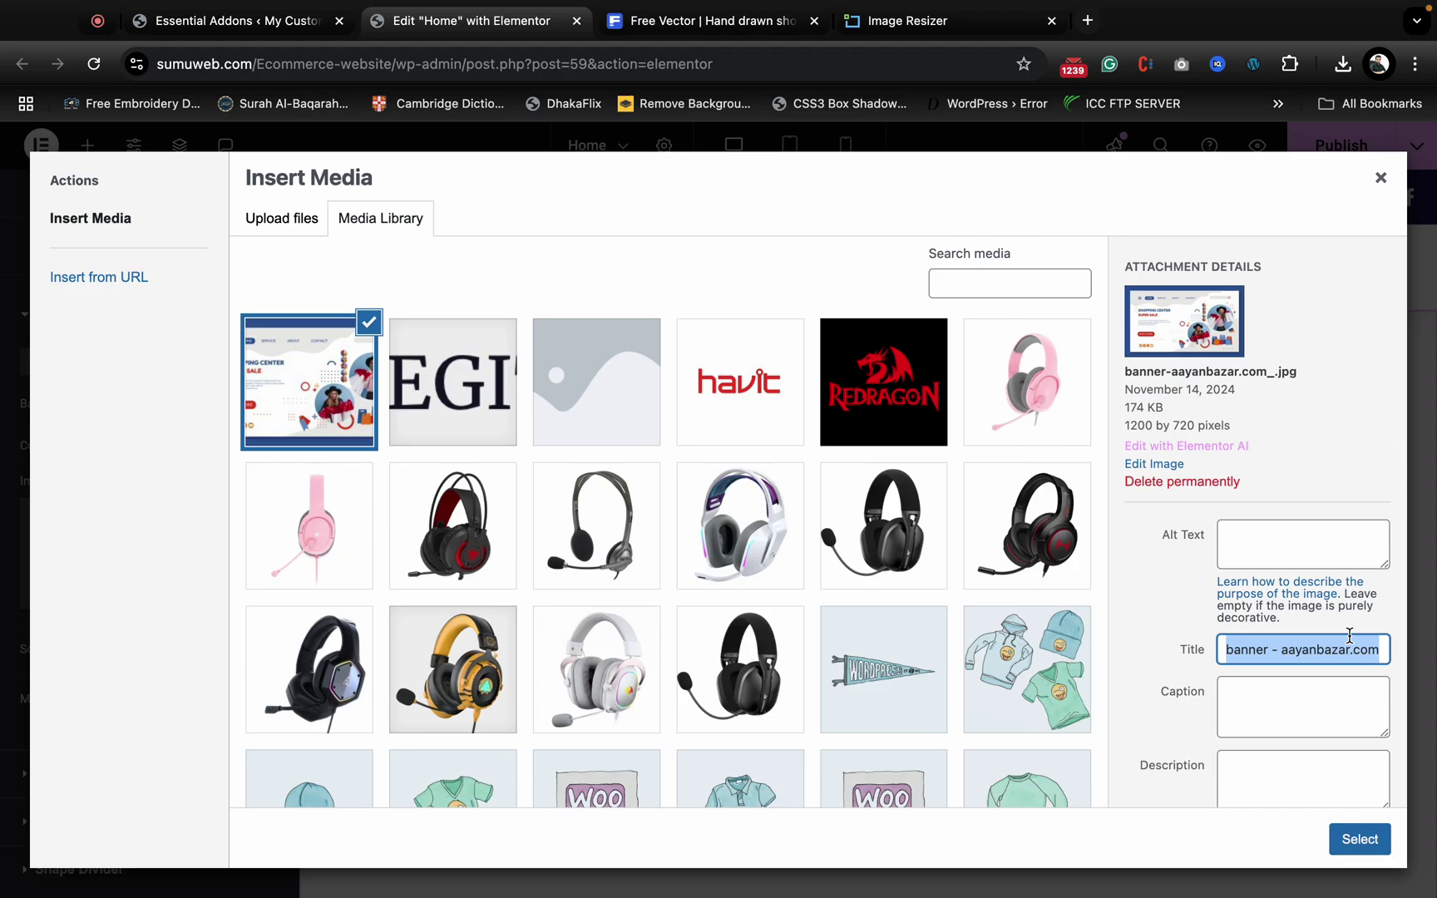
click(1333, 708)
key(ctrl+v)
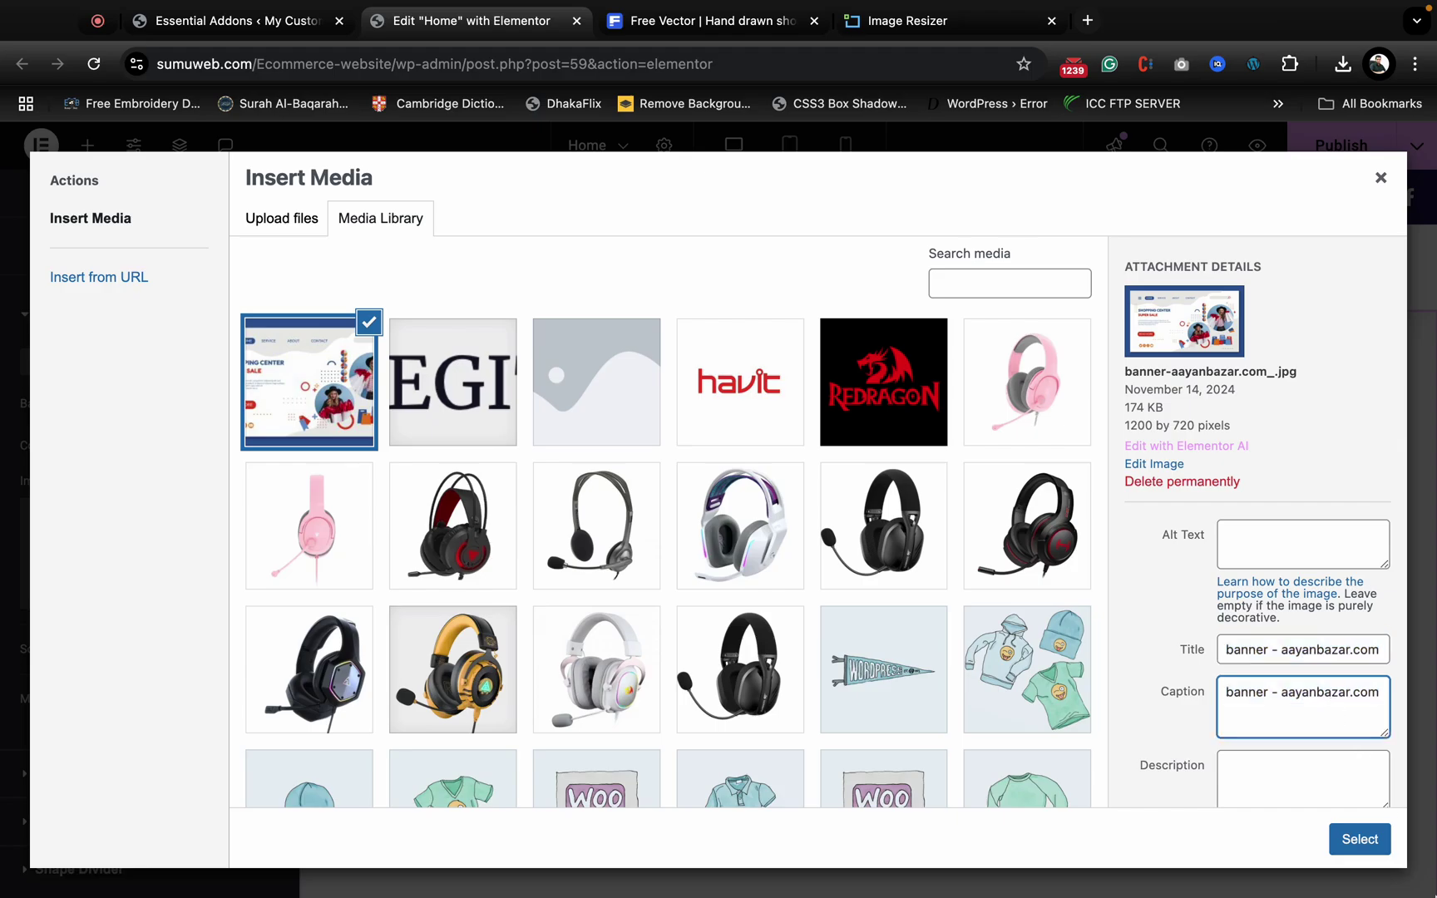
click(1350, 852)
- Examine how the banner background fills the container, both beside the settings and at full page width
scroll(945, 457, down, 6)
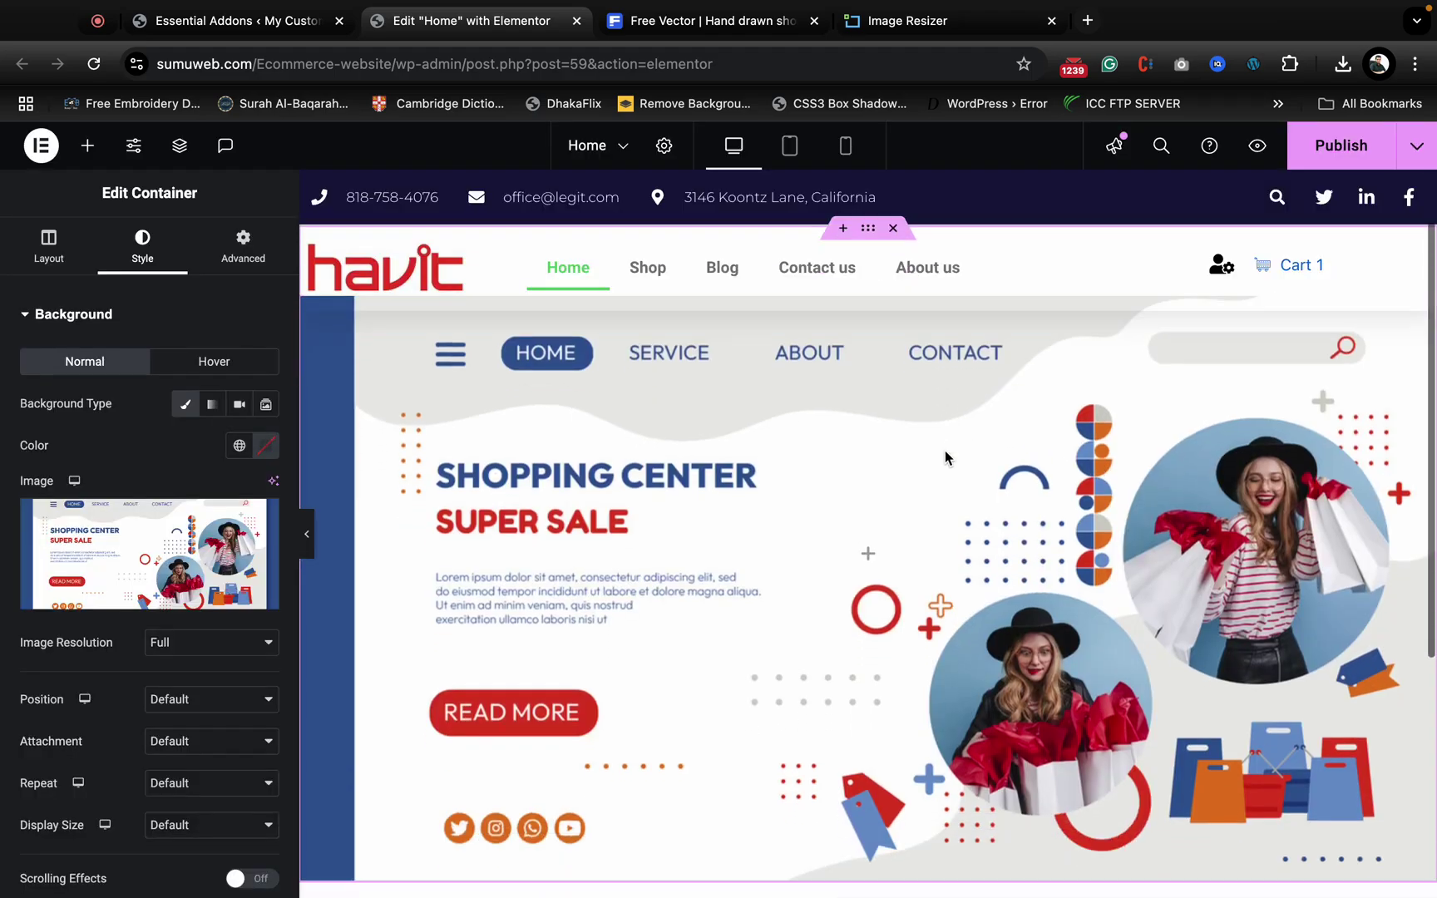
scroll(945, 456, up, 5)
scroll(945, 456, up, 1)
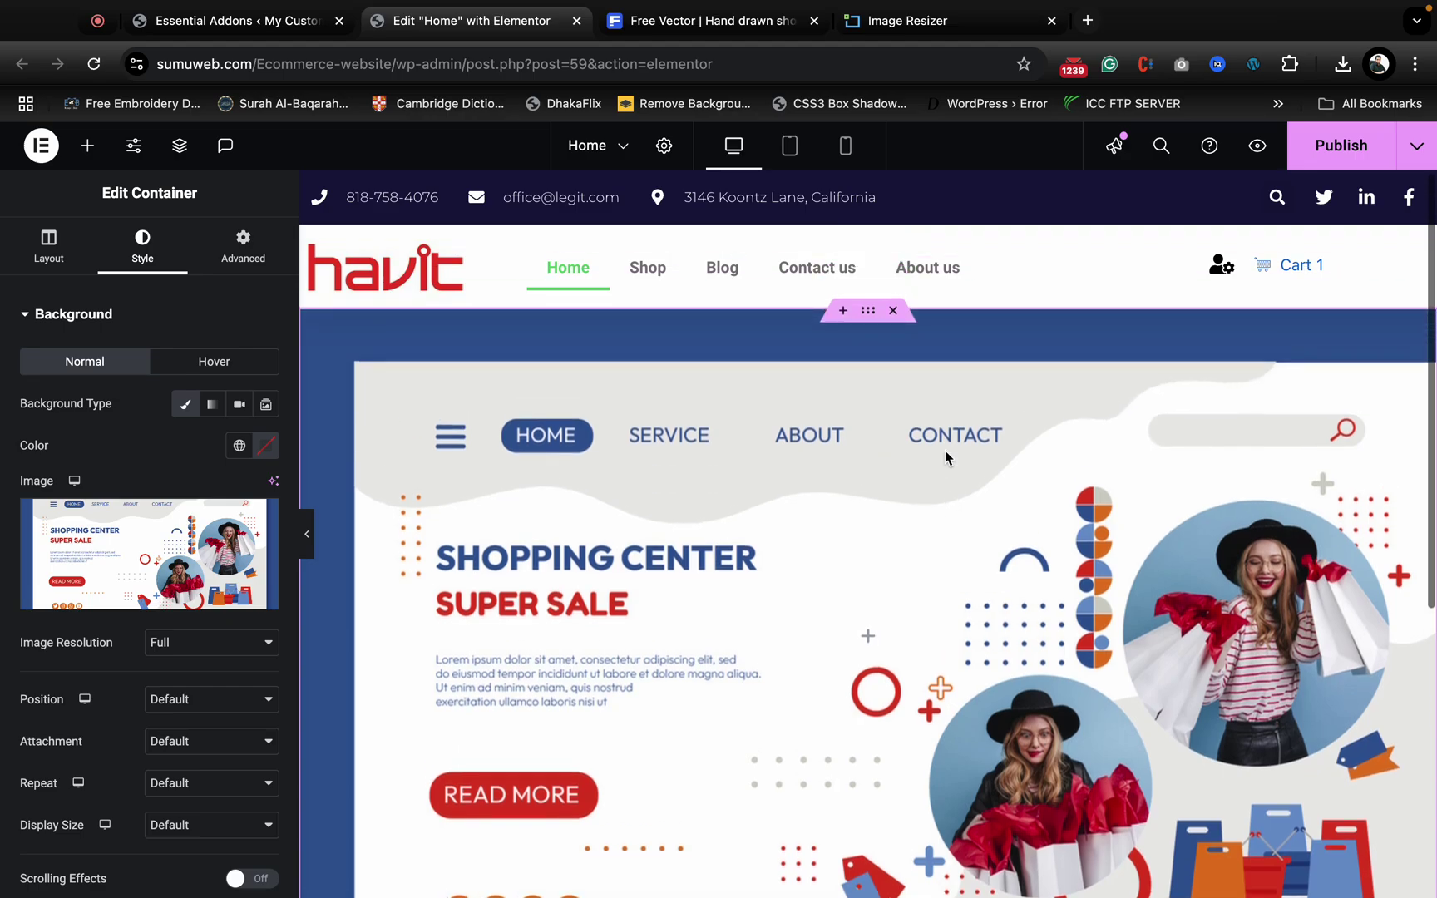
scroll(944, 459, down, 6)
scroll(944, 459, up, 5)
scroll(945, 467, up, 1)
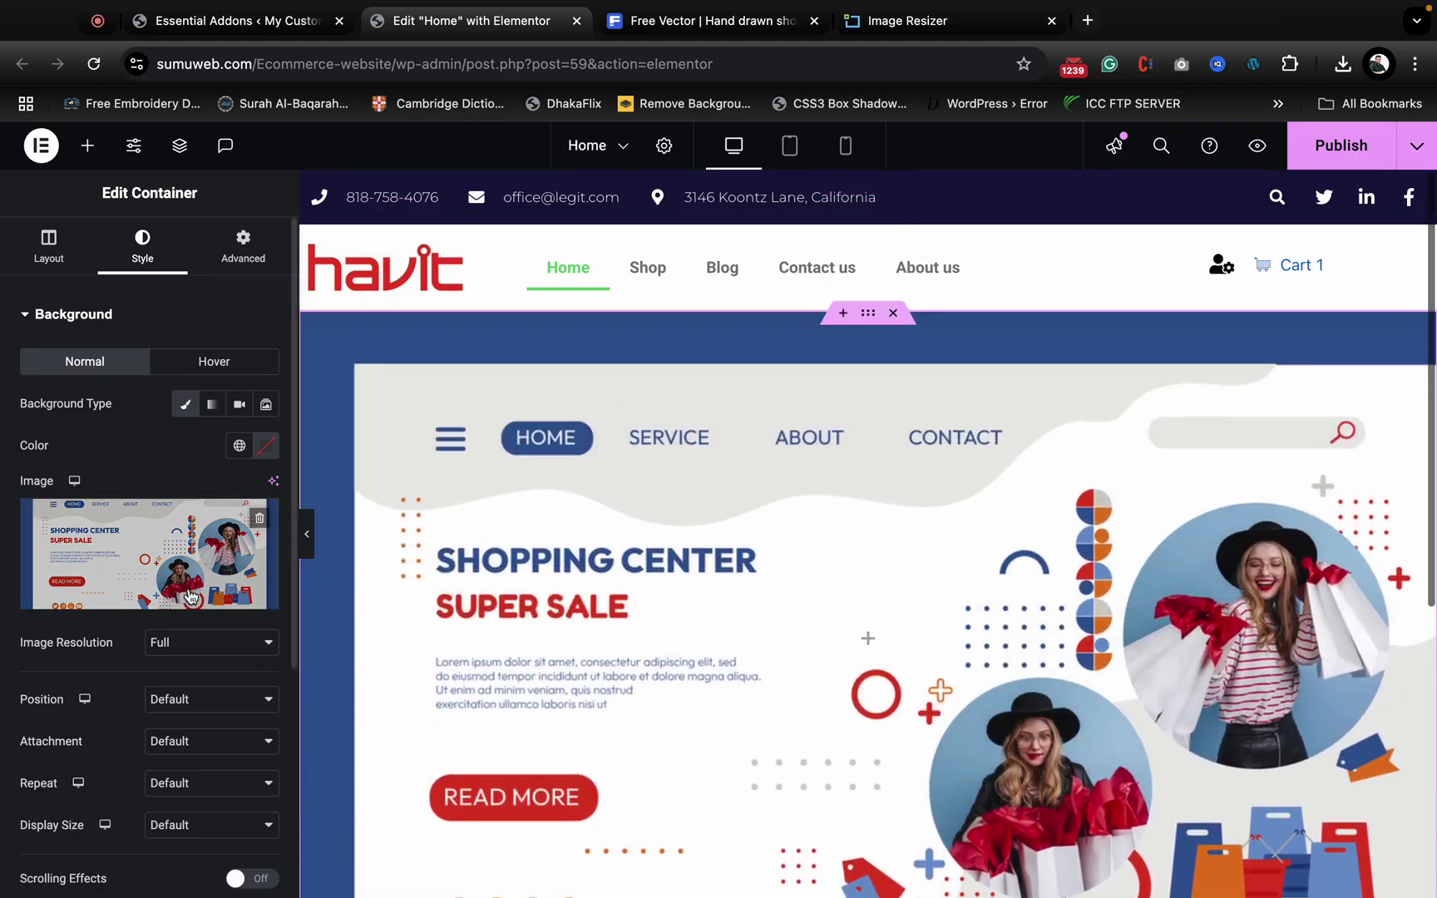
click(307, 537)
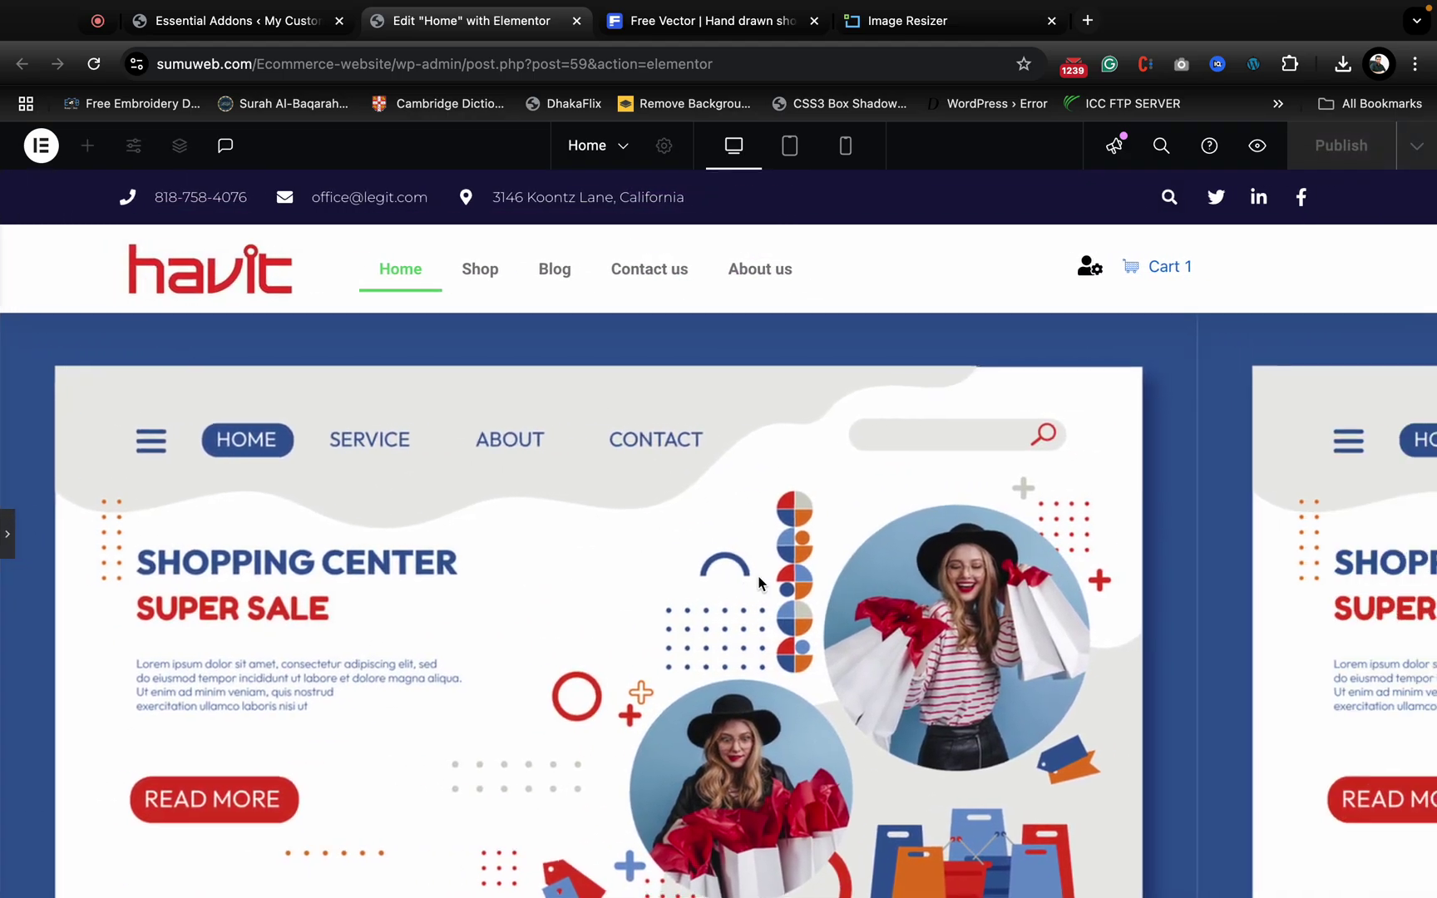
scroll(424, 631, down, 5)
scroll(424, 631, up, 5)
click(7, 536)
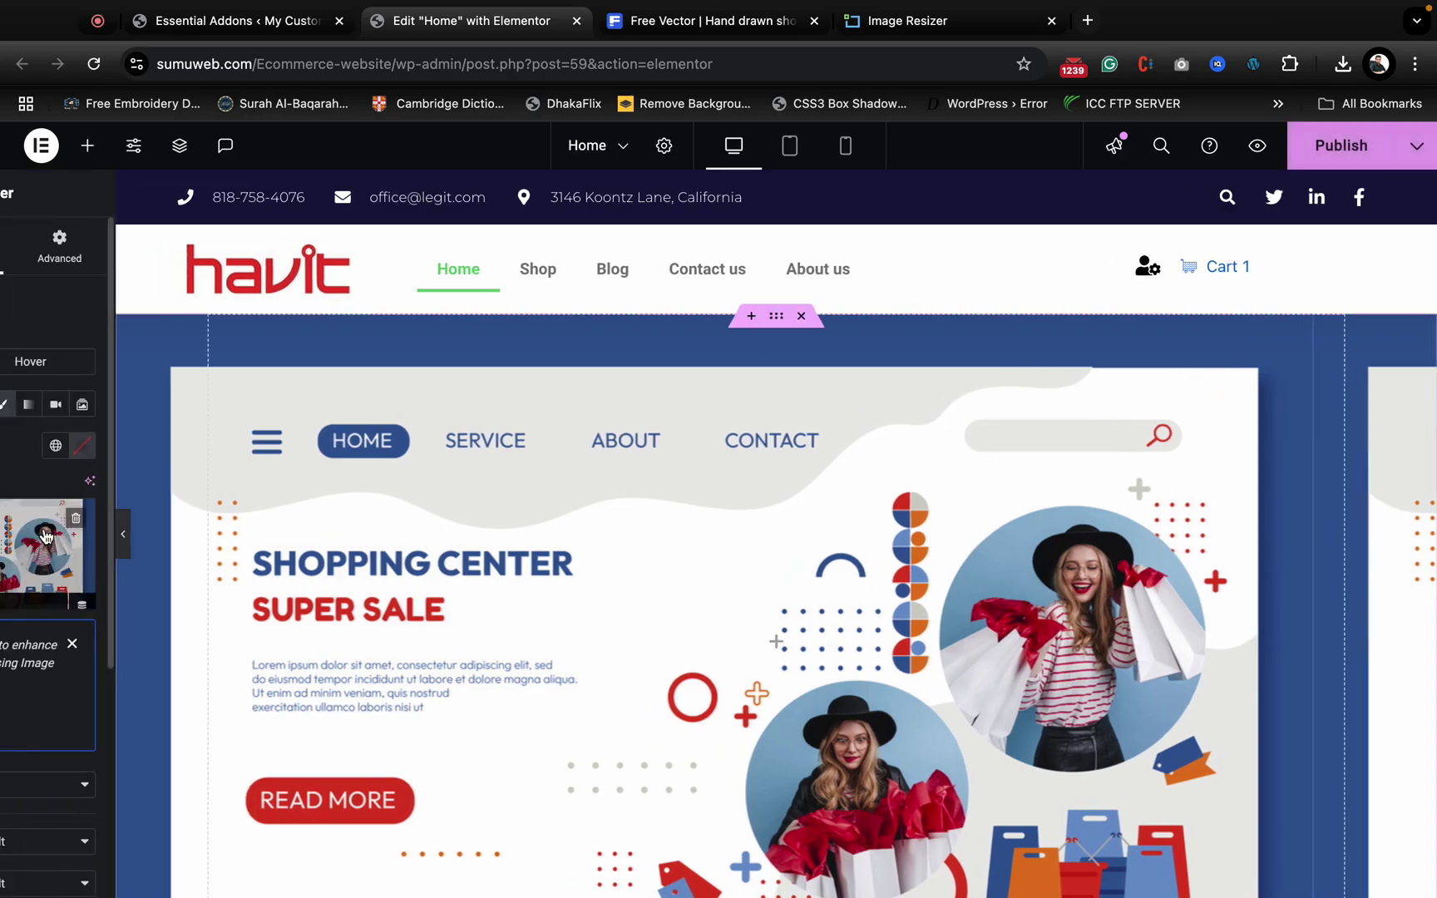
- Set the background image's position to Center Center and its repeat option to No-repeat
scroll(174, 779, down, 1)
scroll(174, 779, down, 3)
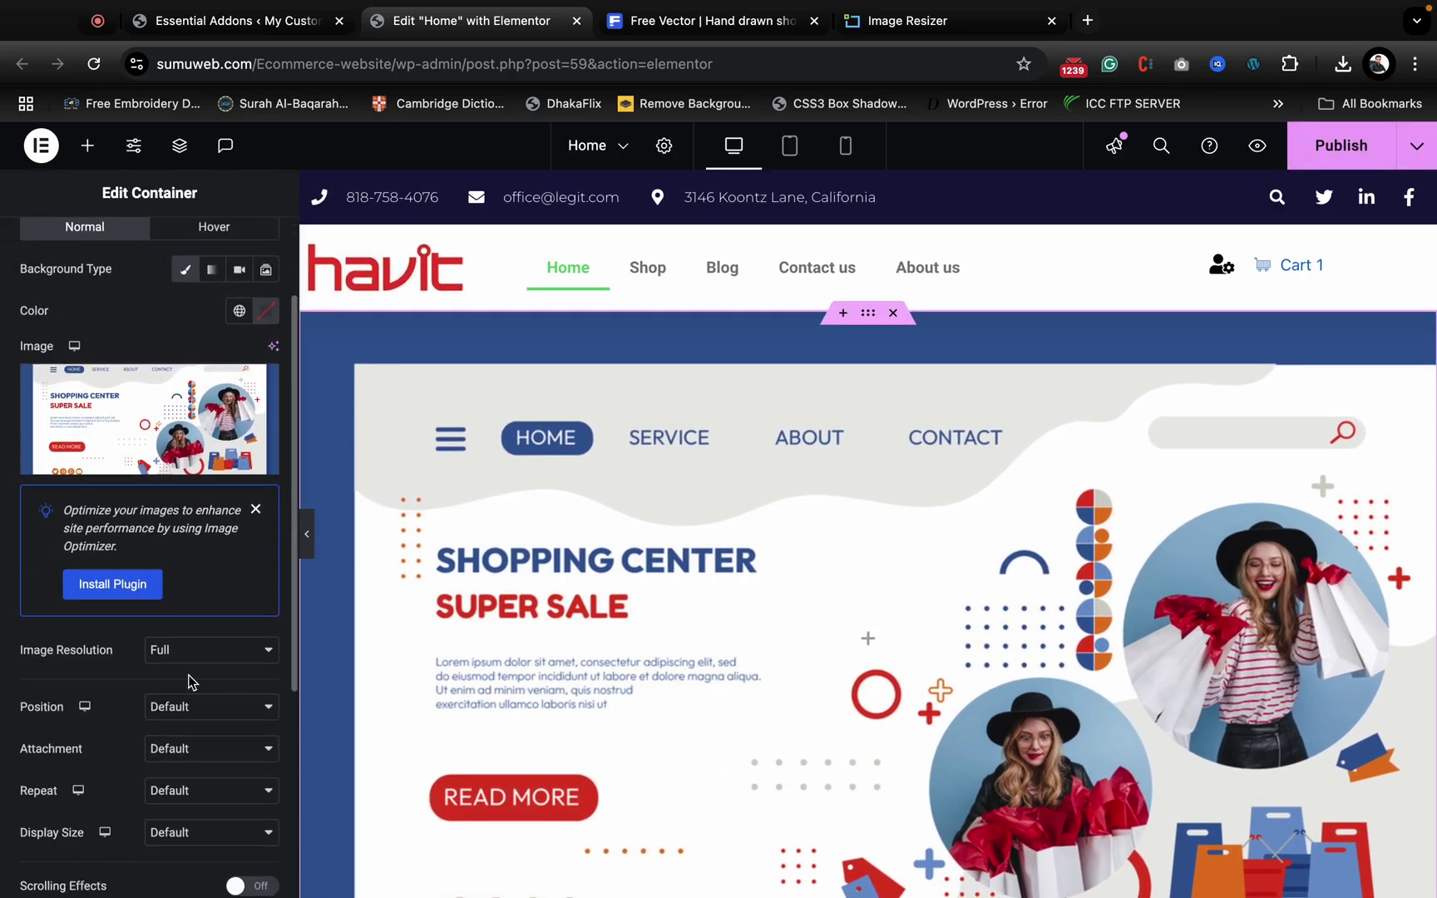
click(188, 705)
click(197, 729)
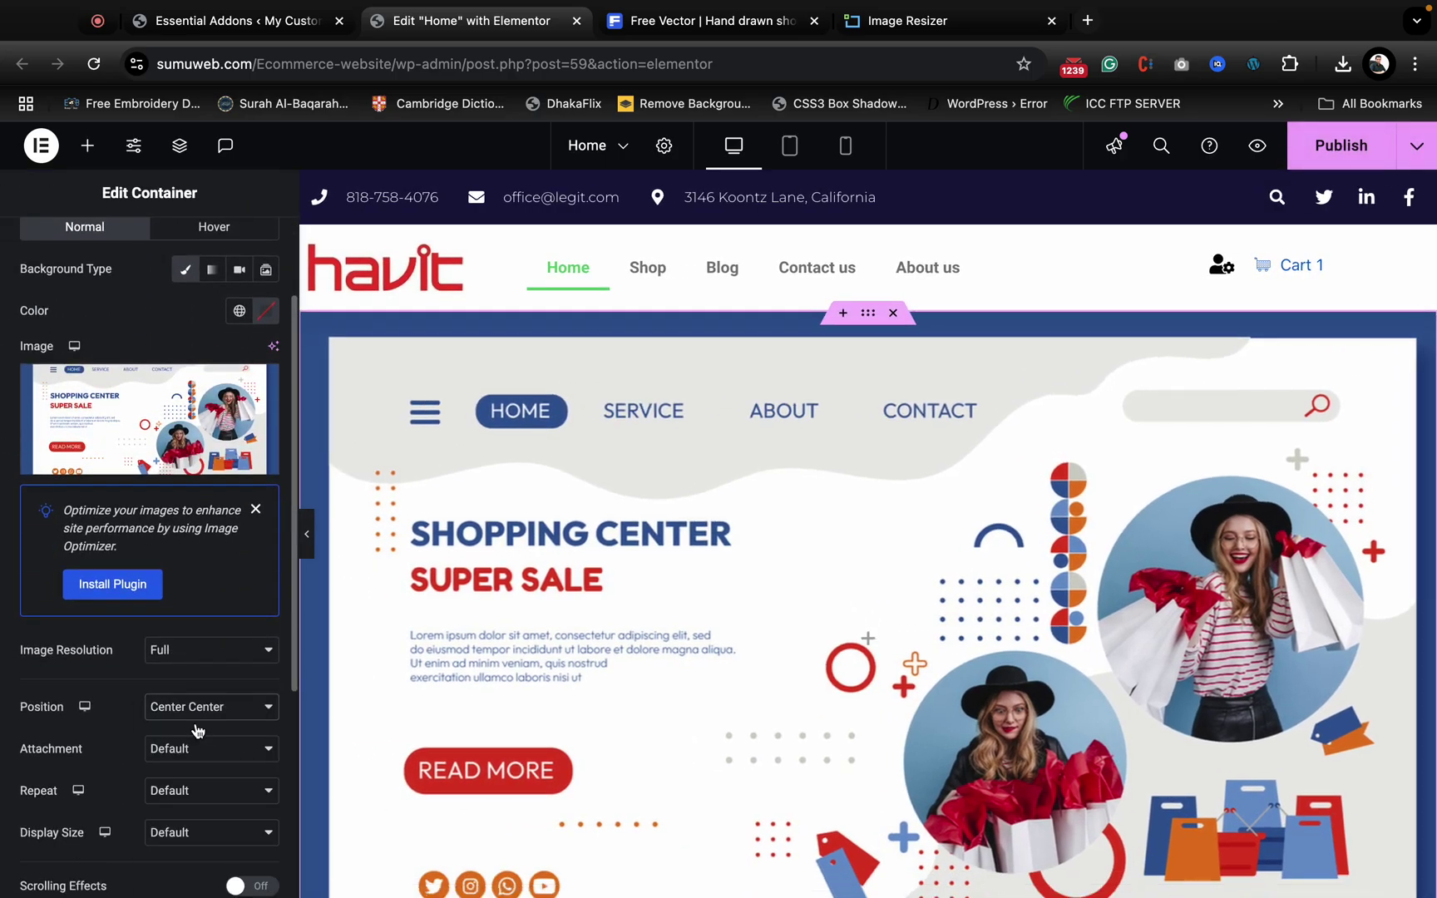
scroll(197, 730, down, 2)
click(192, 733)
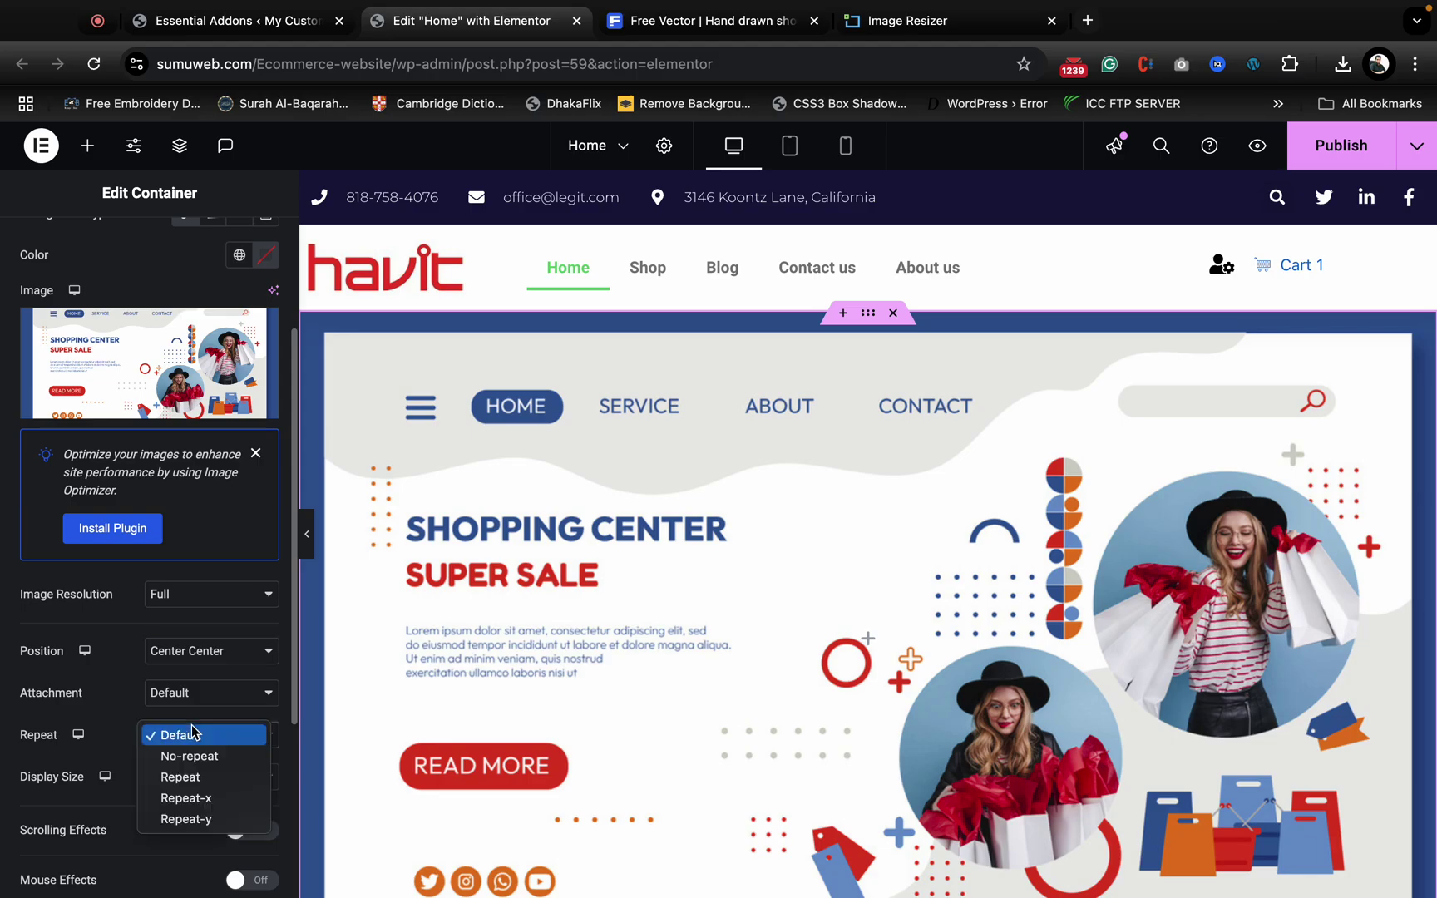
click(196, 756)
scroll(802, 595, down, 3)
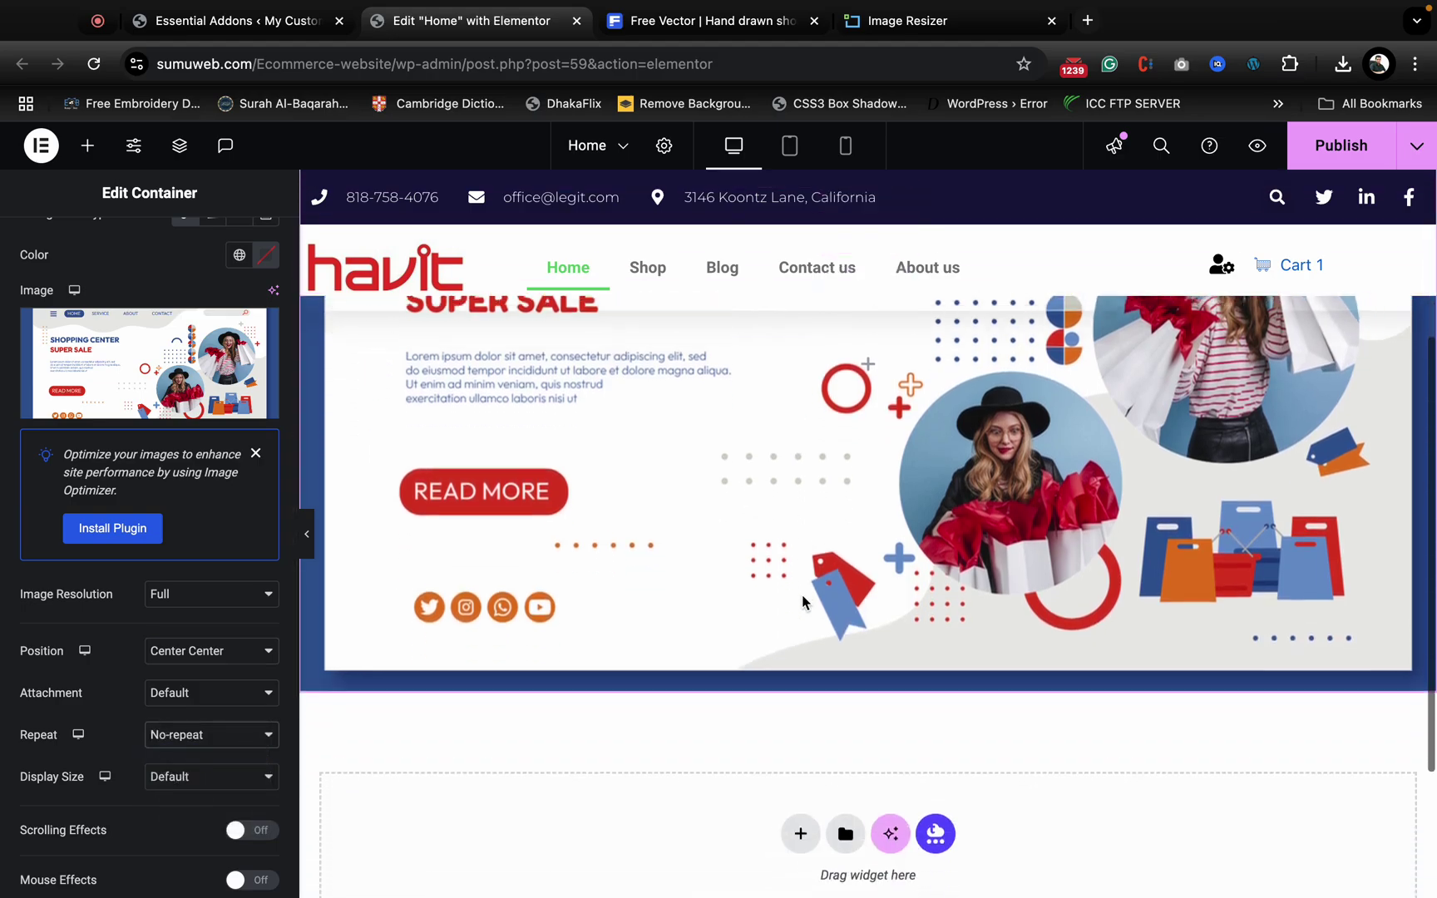
scroll(801, 596, up, 2)
- Set the background image's display size to Cover and check the banner at full page width
click(209, 774)
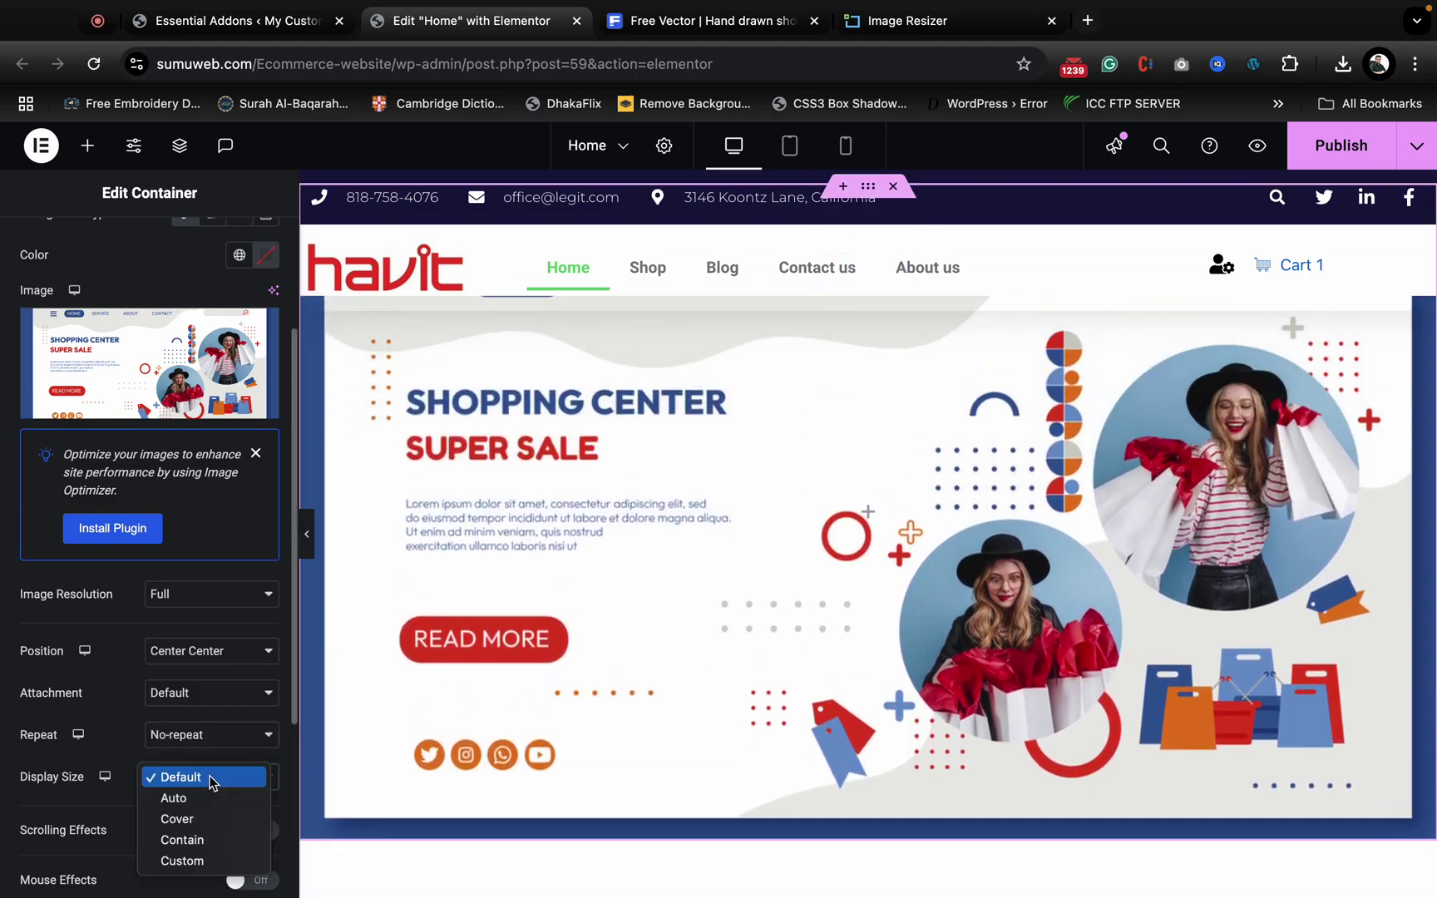
click(211, 823)
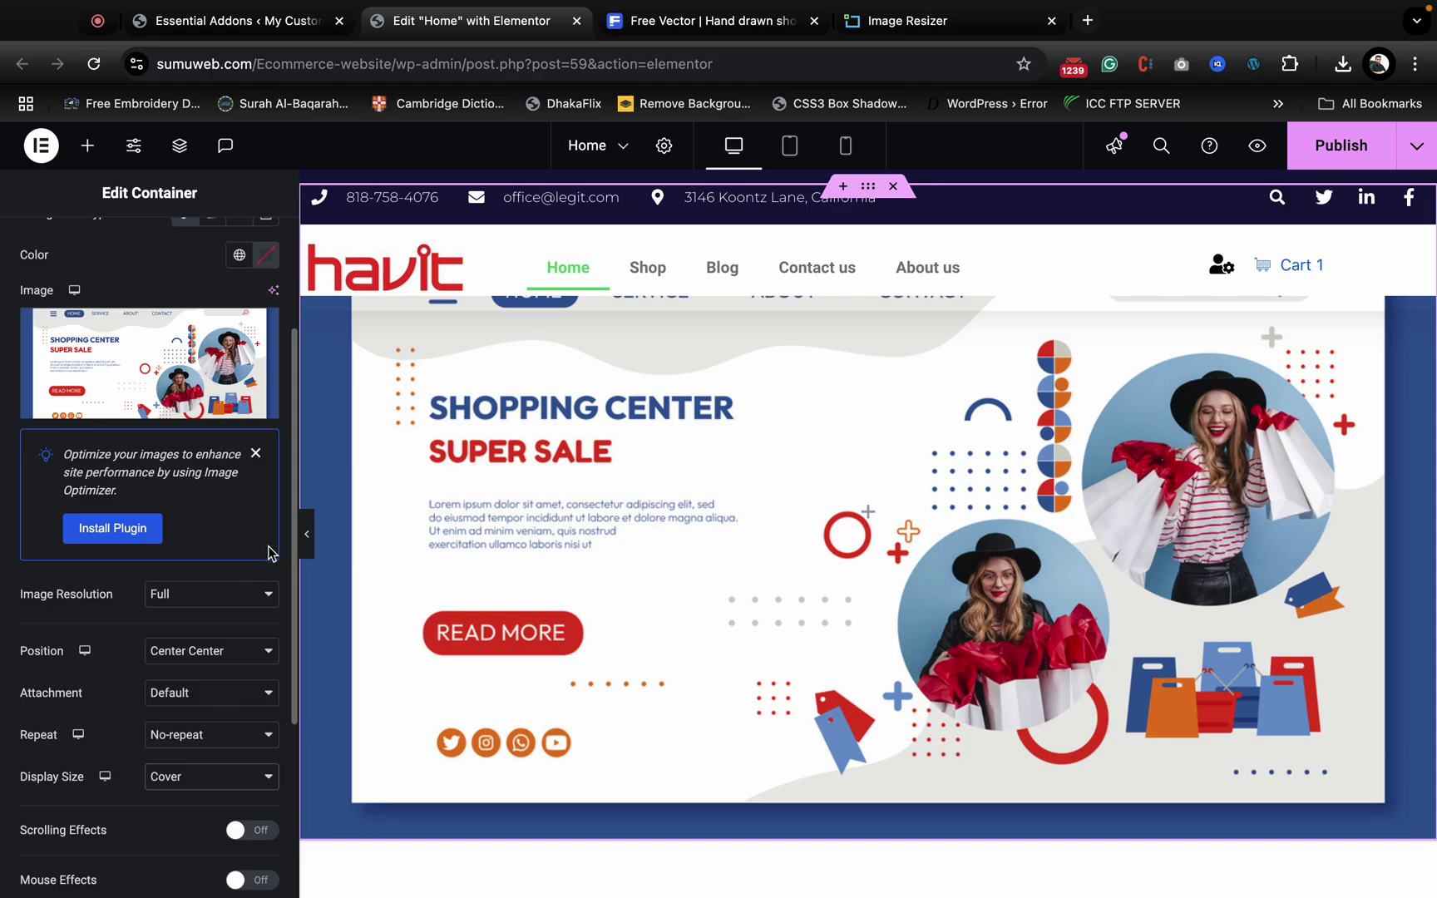
click(307, 533)
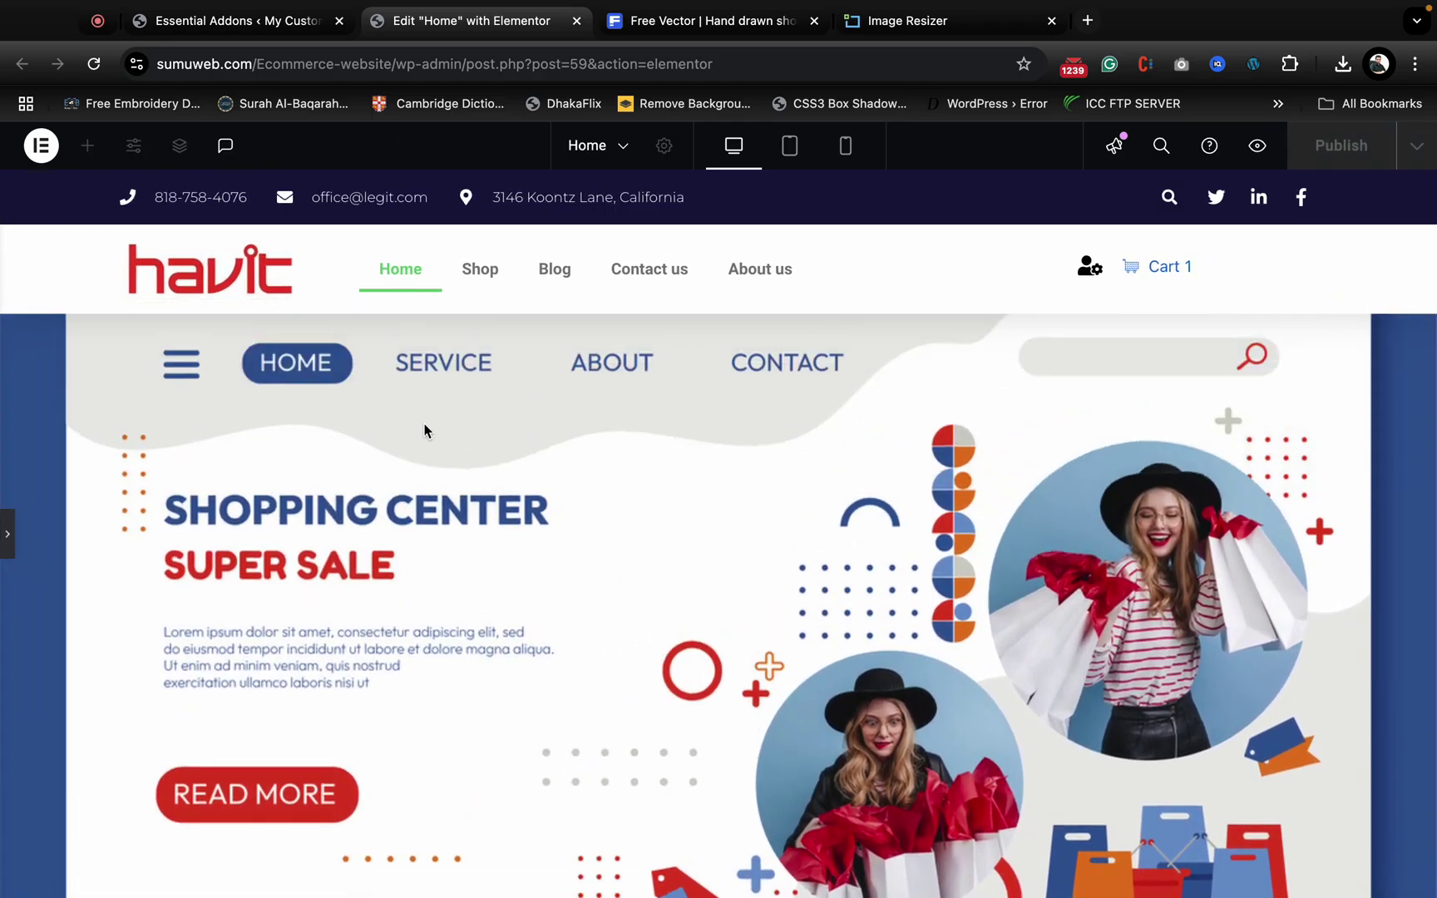
click(10, 532)
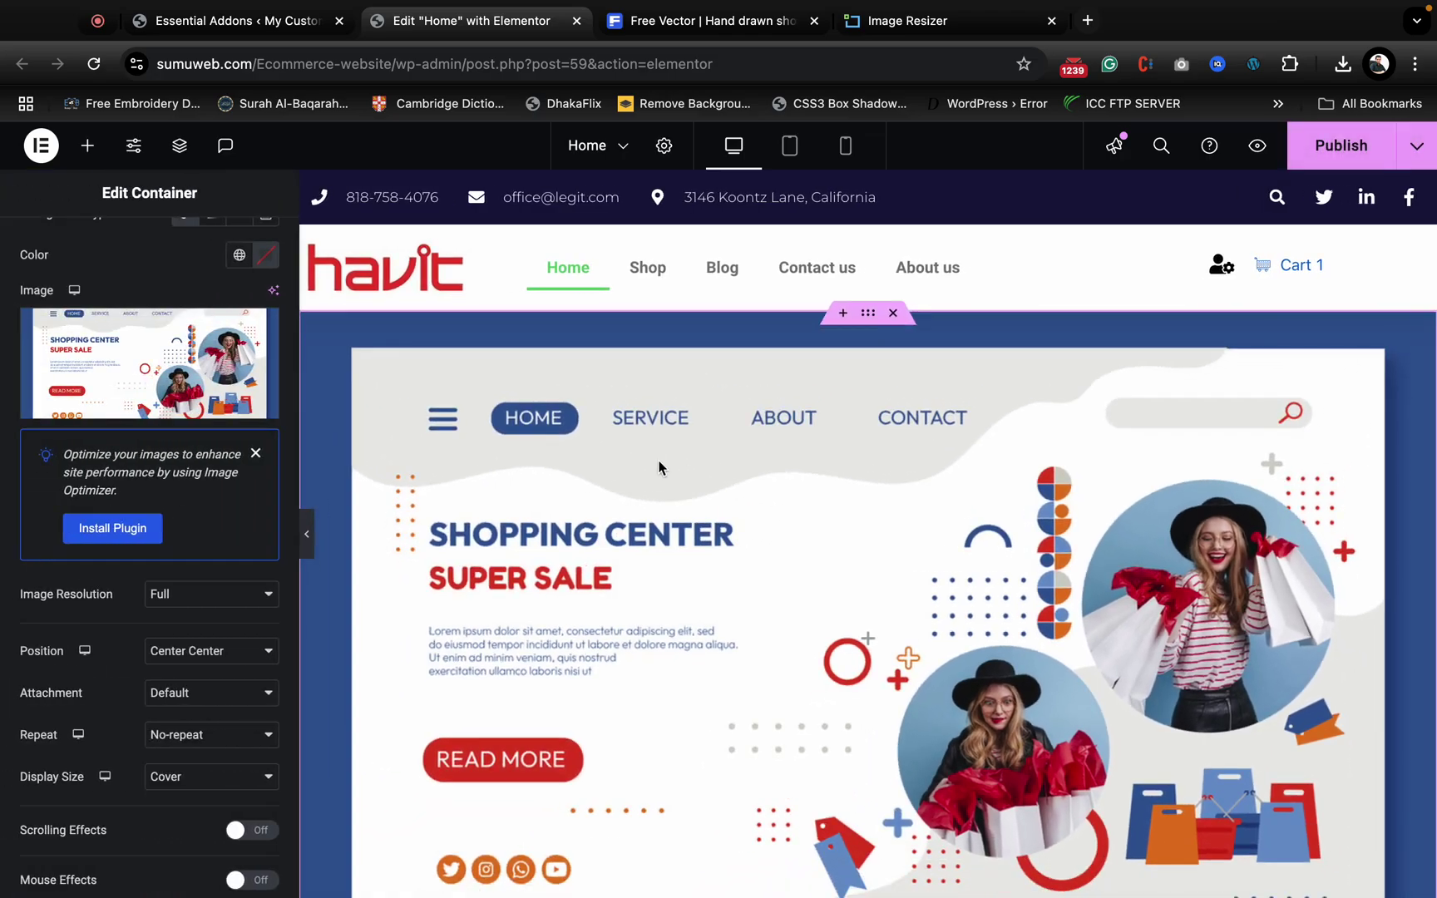
- Add another single-column Flexbox container with downward direction directly below the banner container
scroll(658, 467, down, 5)
scroll(658, 467, down, 1)
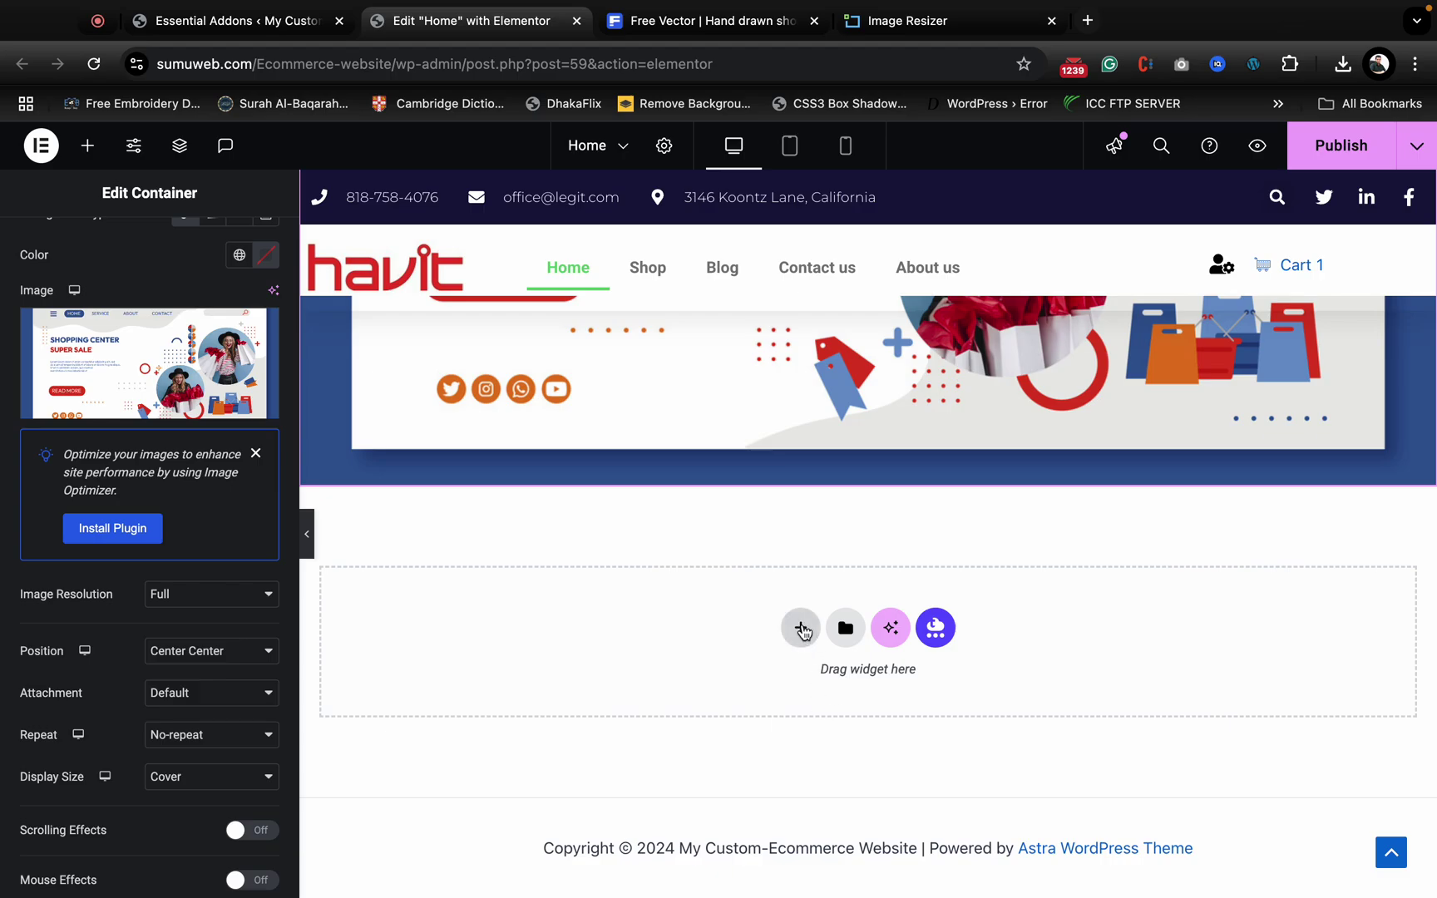
click(800, 629)
click(799, 690)
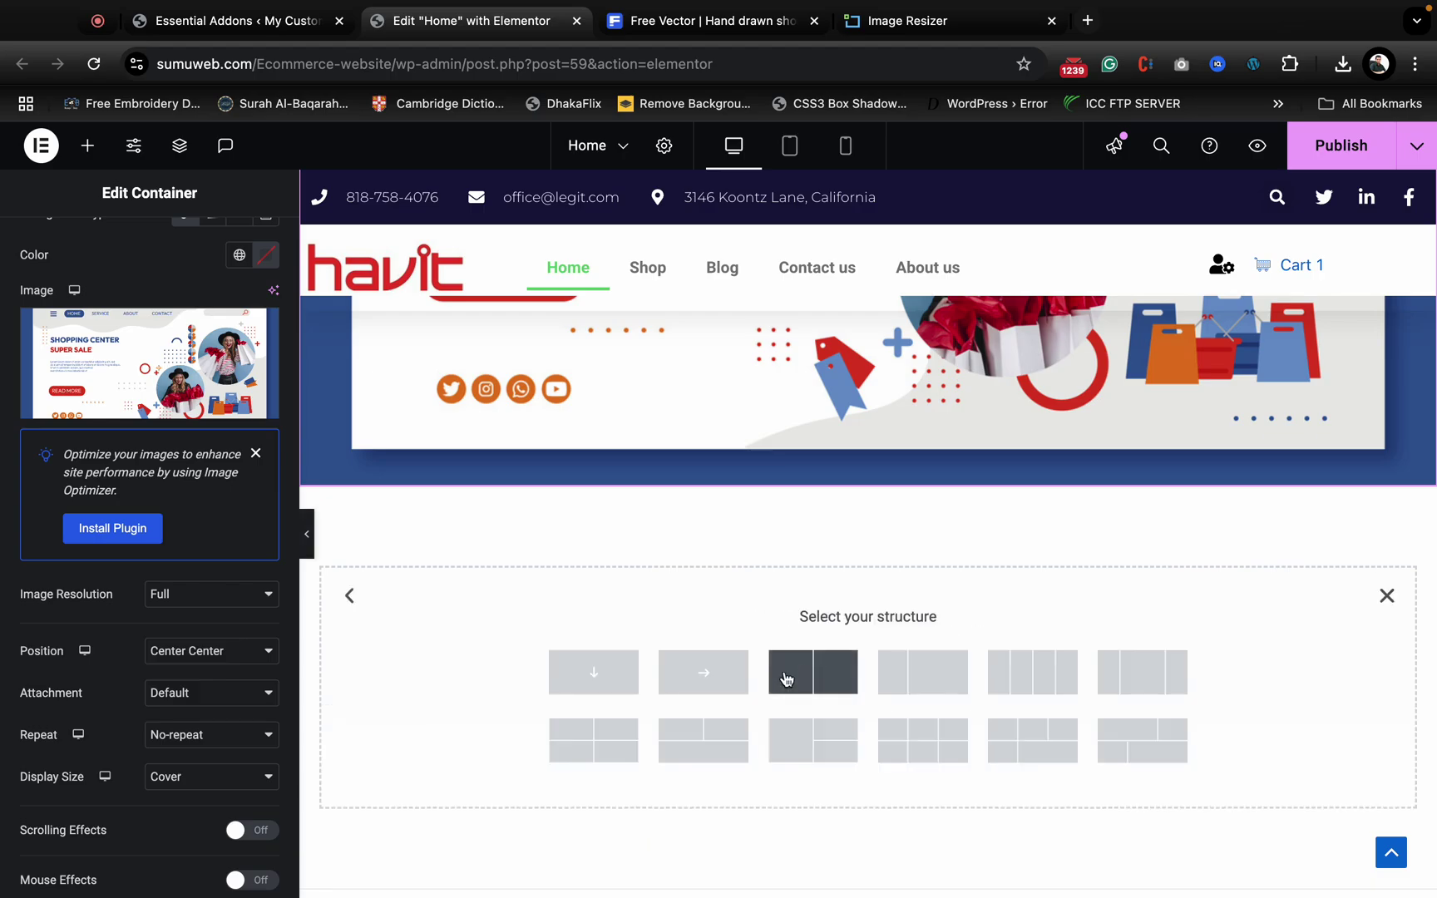
click(619, 664)
scroll(732, 649, up, 5)
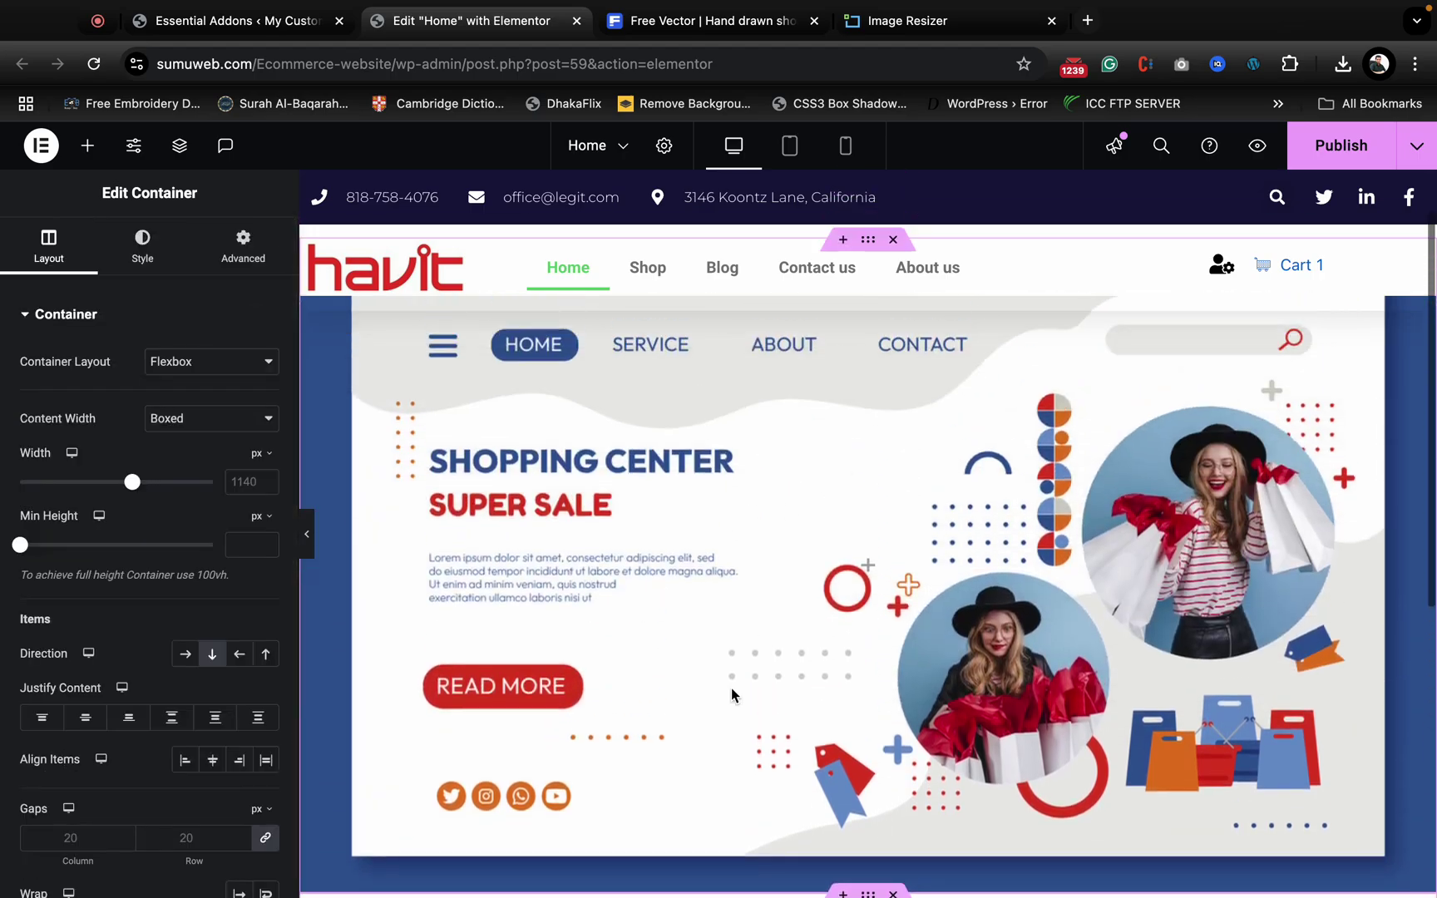
scroll(890, 587, down, 4)
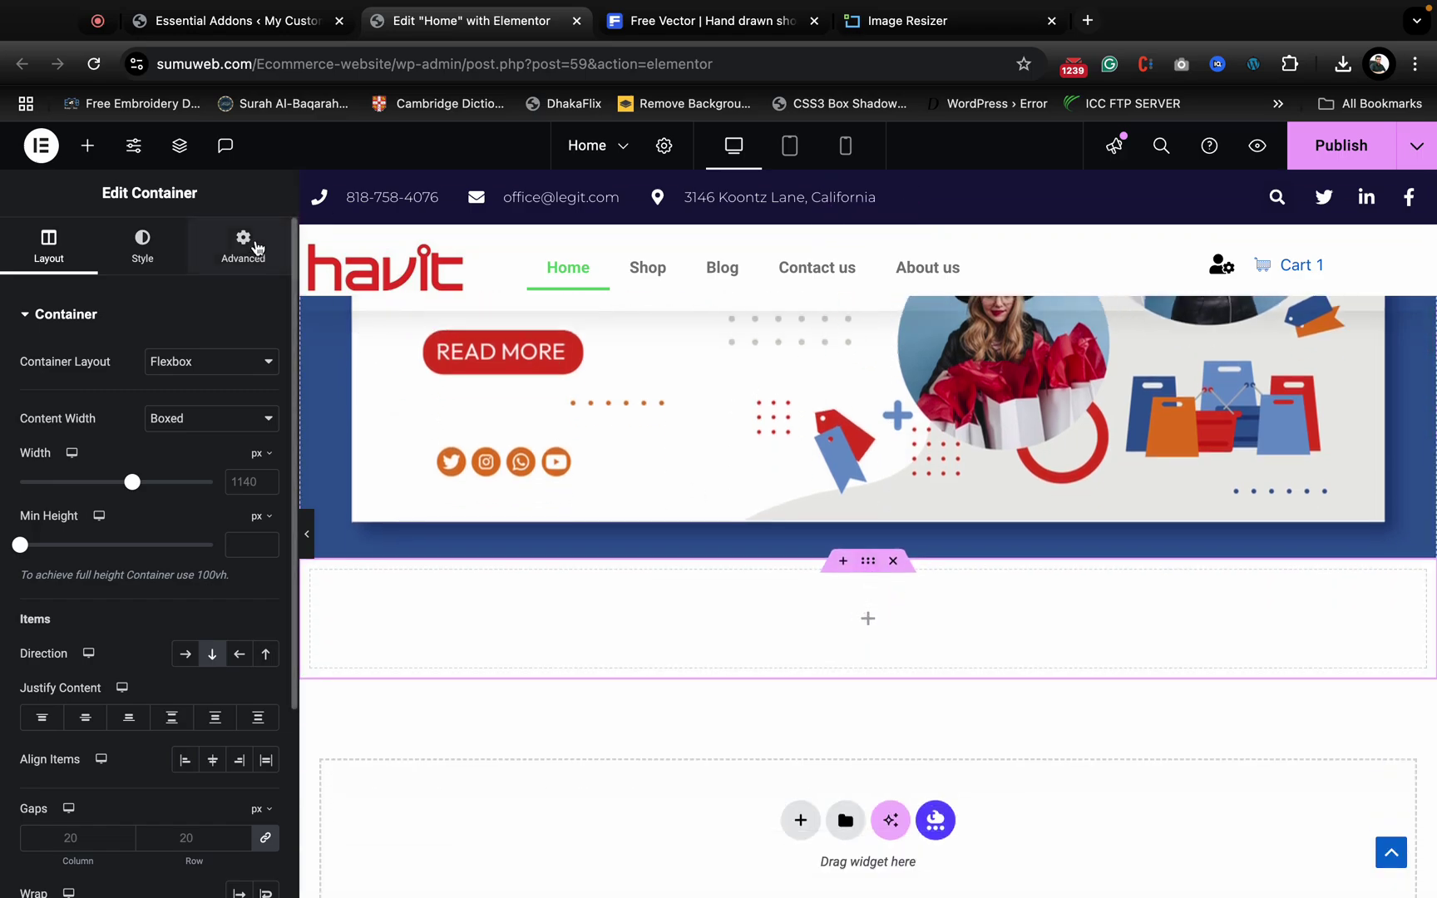
- Unlink the new container's padding values and set the padding to 0 on all four sides
click(243, 247)
click(263, 474)
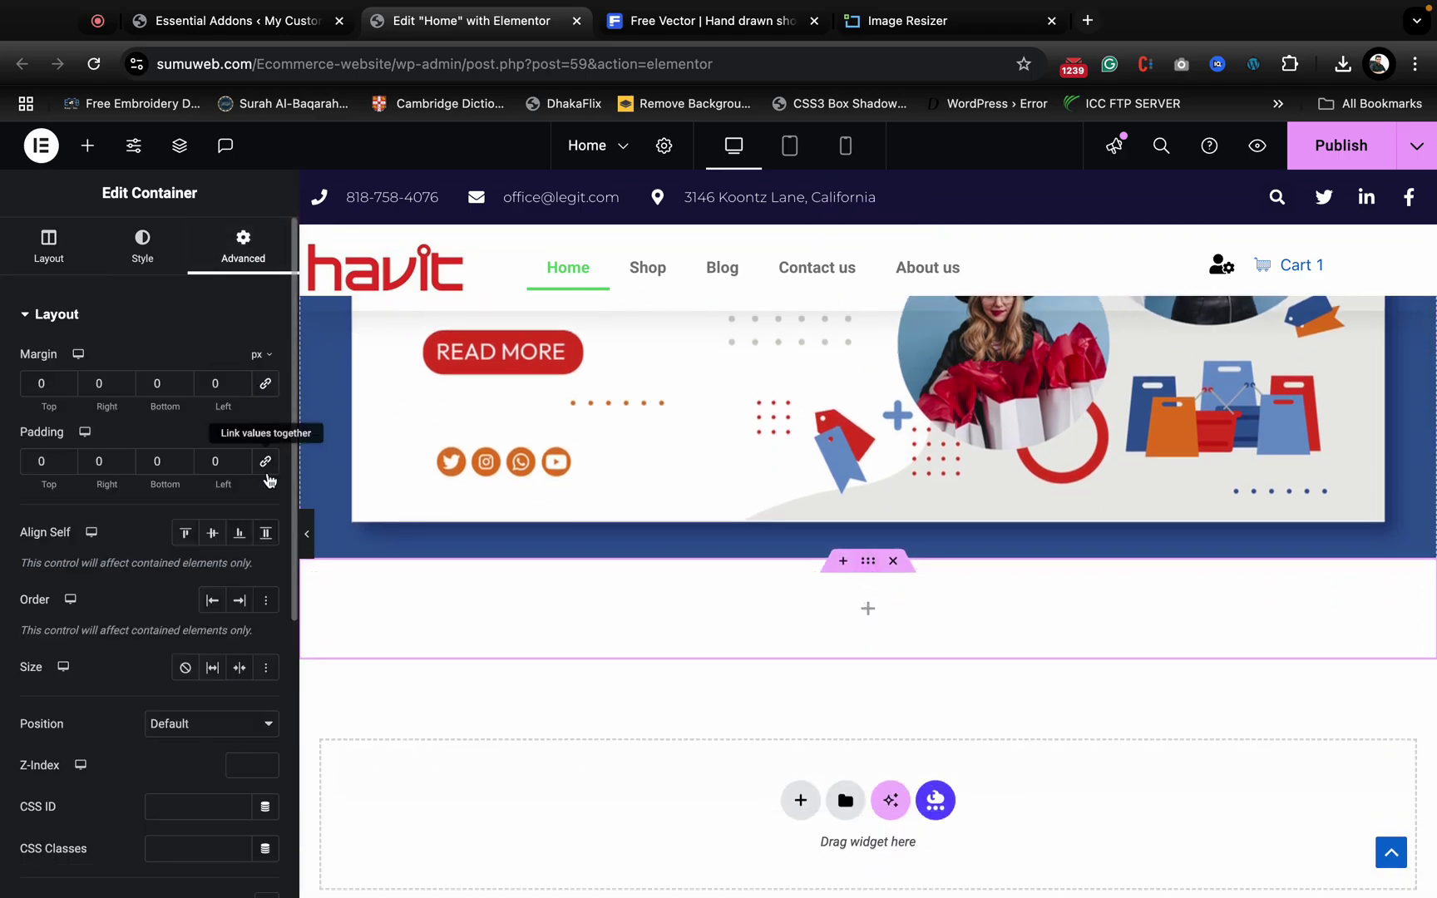
- Switch to Freepik, close the opened vector, browse the free ecommerce website banner results, and return to the Home page in Elementor
click(778, 21)
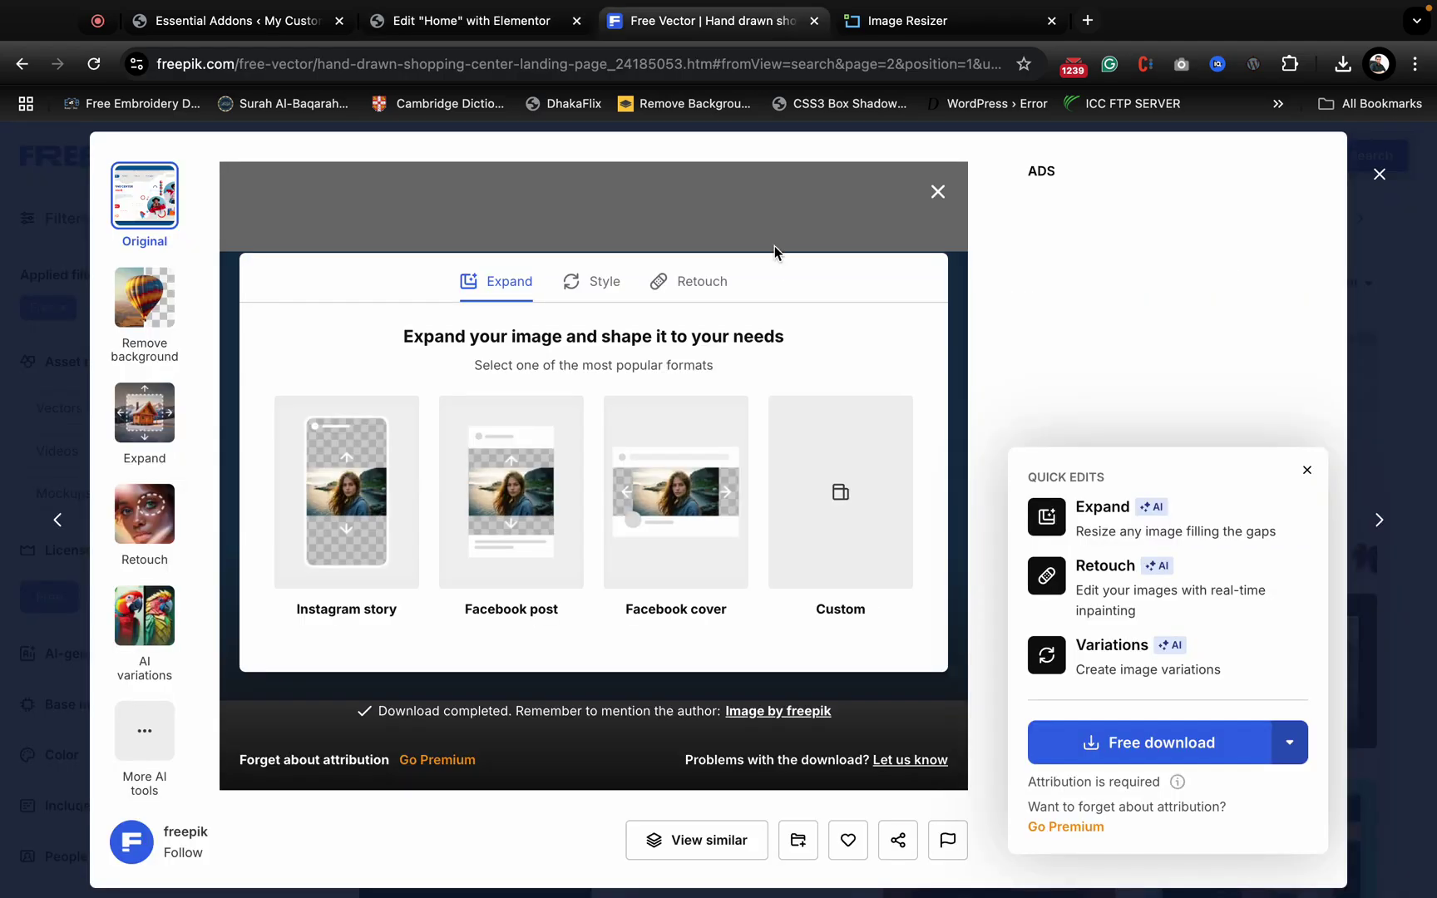
click(1380, 175)
scroll(1016, 487, down, 7)
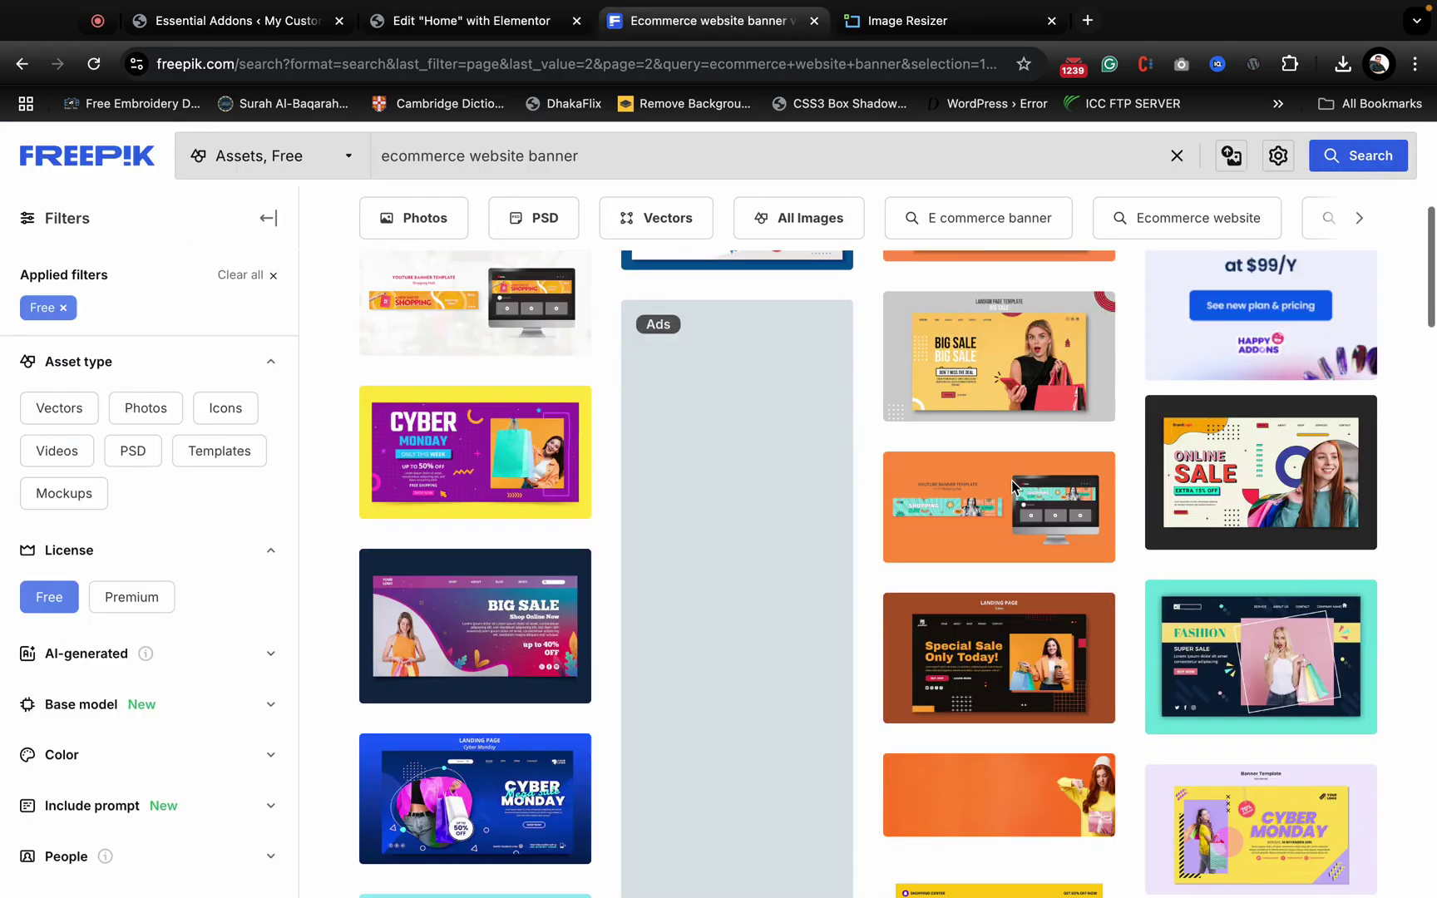
scroll(1015, 490, up, 5)
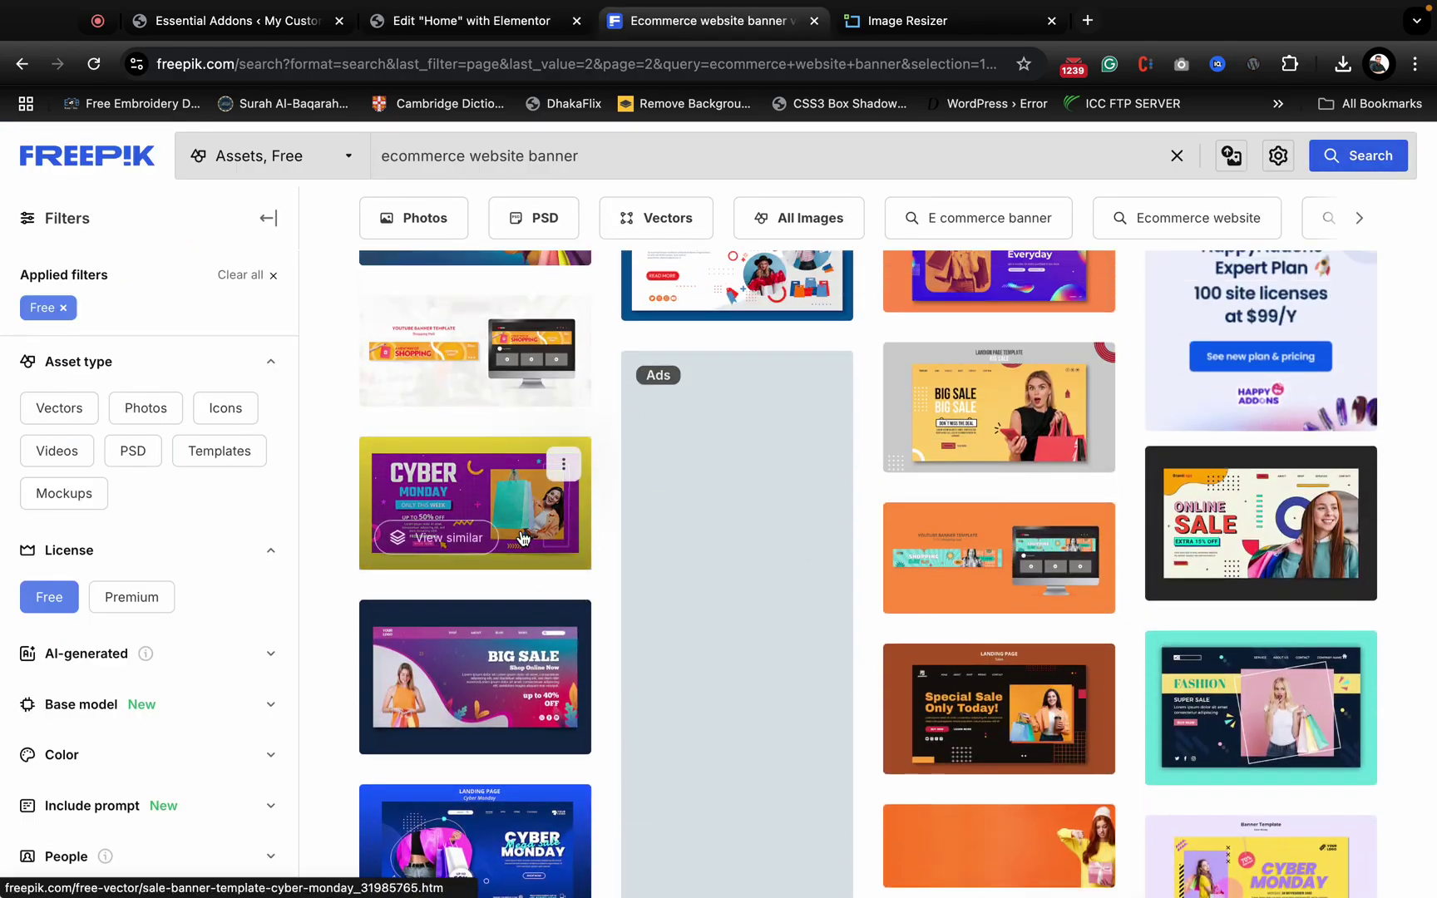
scroll(765, 622, down, 5)
scroll(766, 624, down, 6)
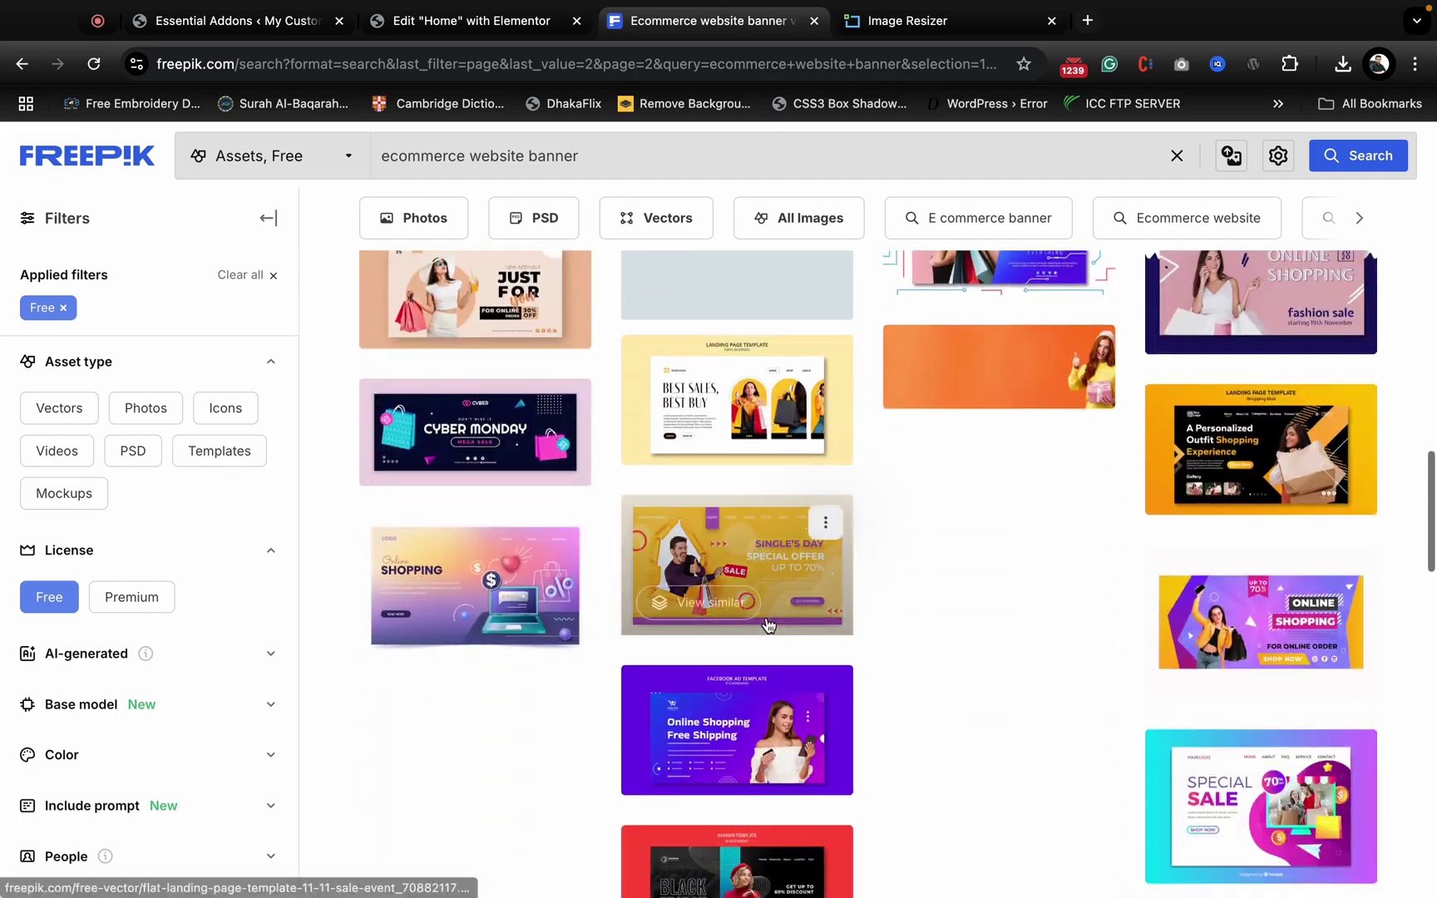
scroll(765, 623, up, 2)
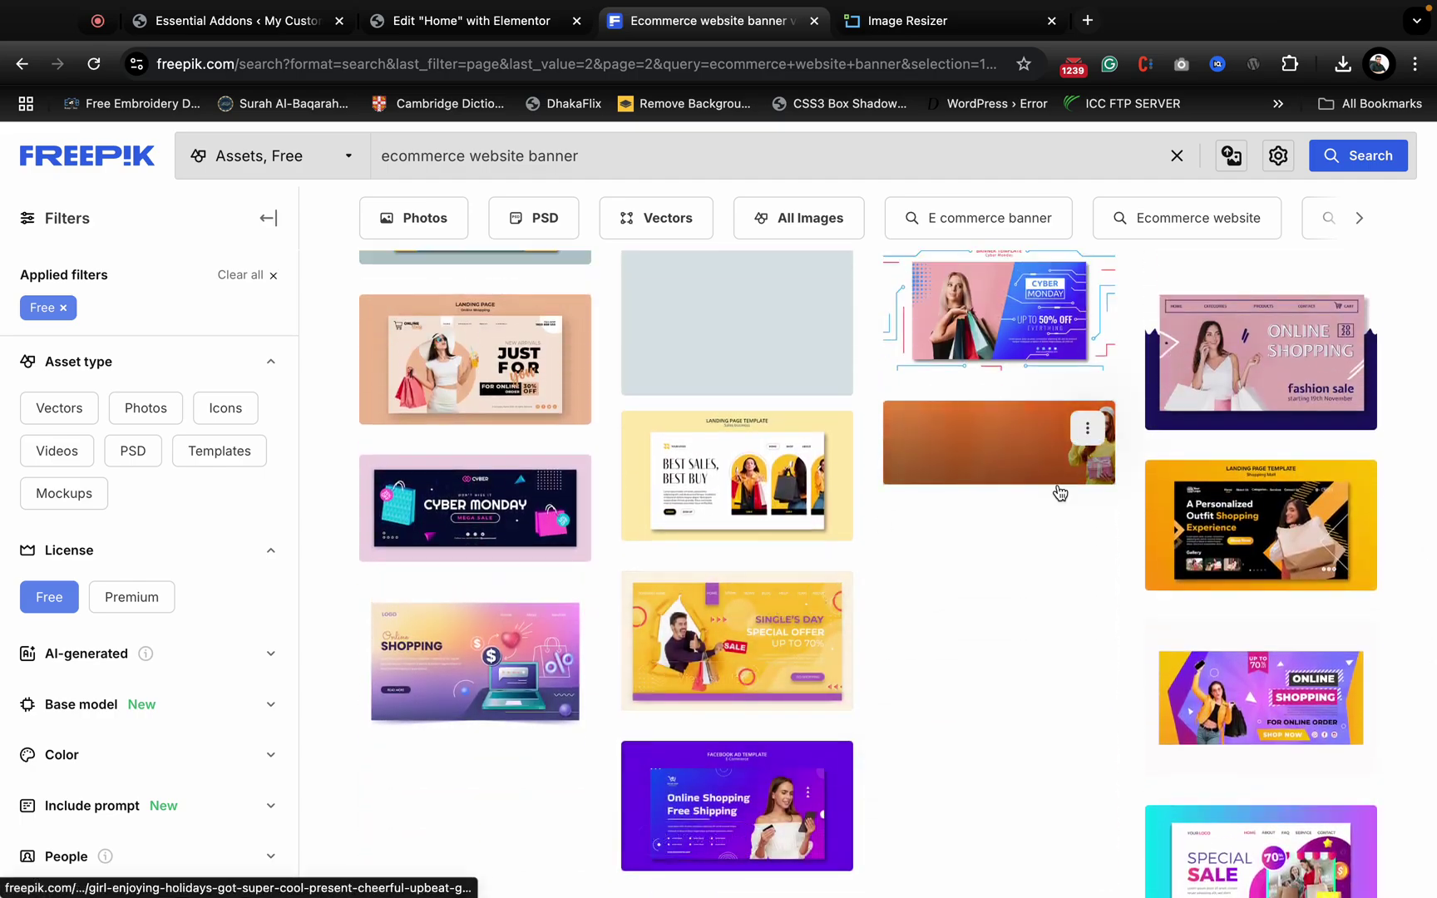
scroll(1035, 668, down, 15)
scroll(1034, 661, down, 10)
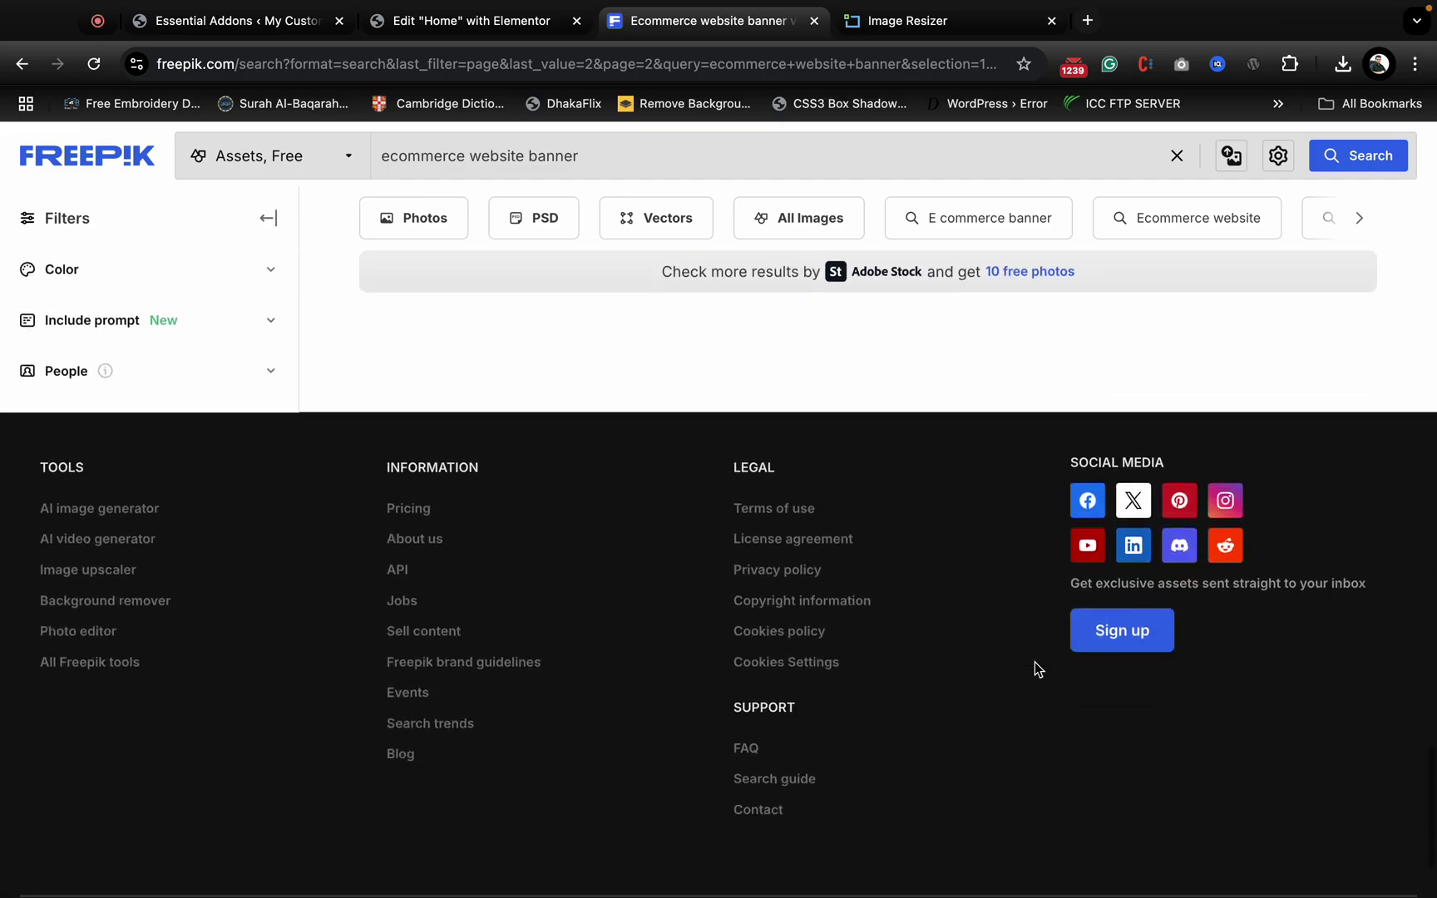
click(470, 35)
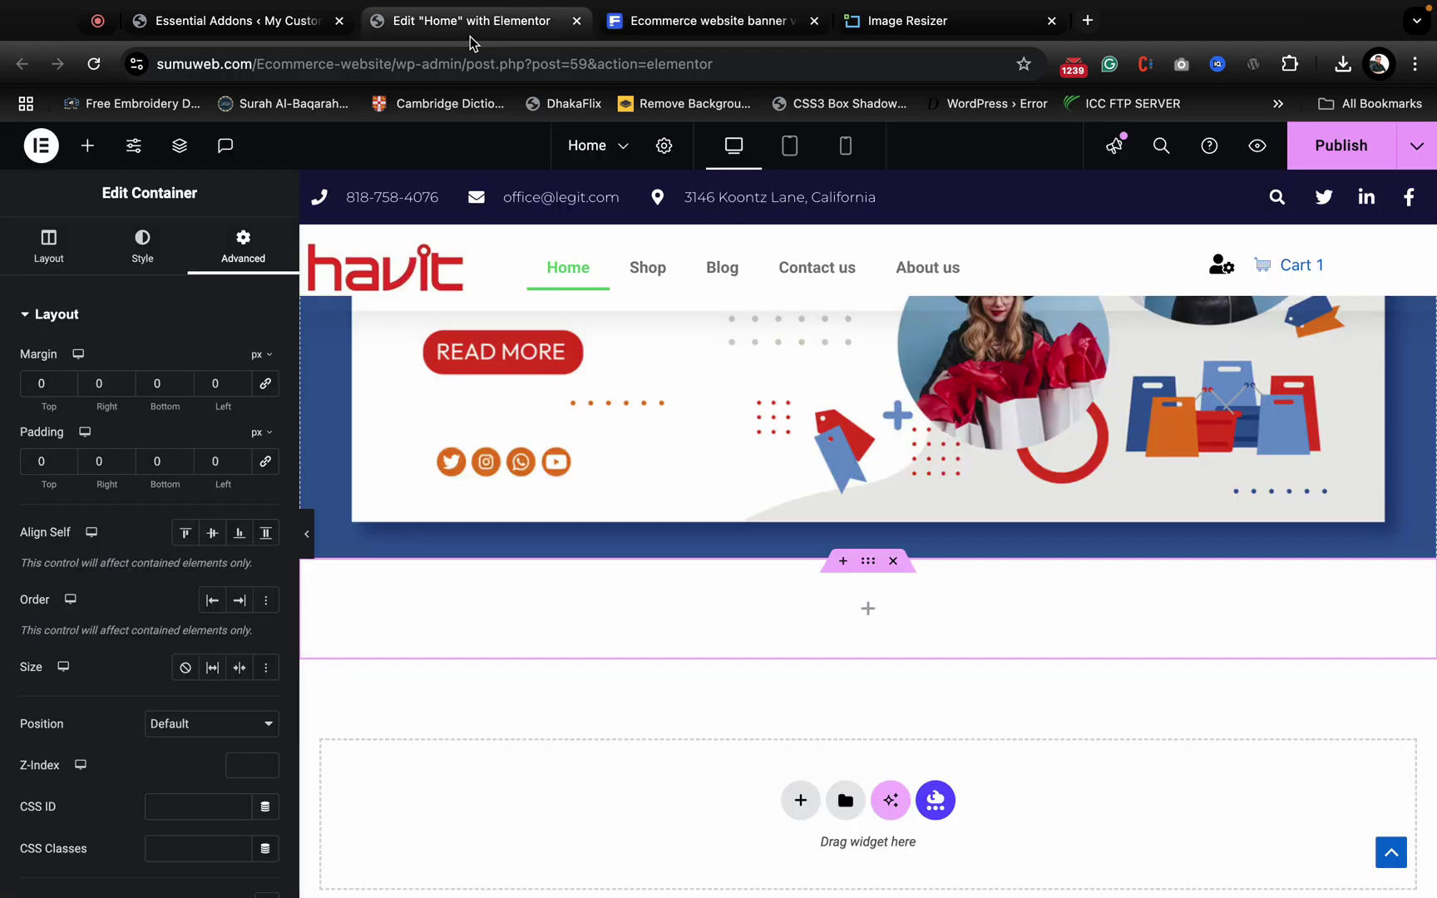
scroll(832, 528, down, 3)
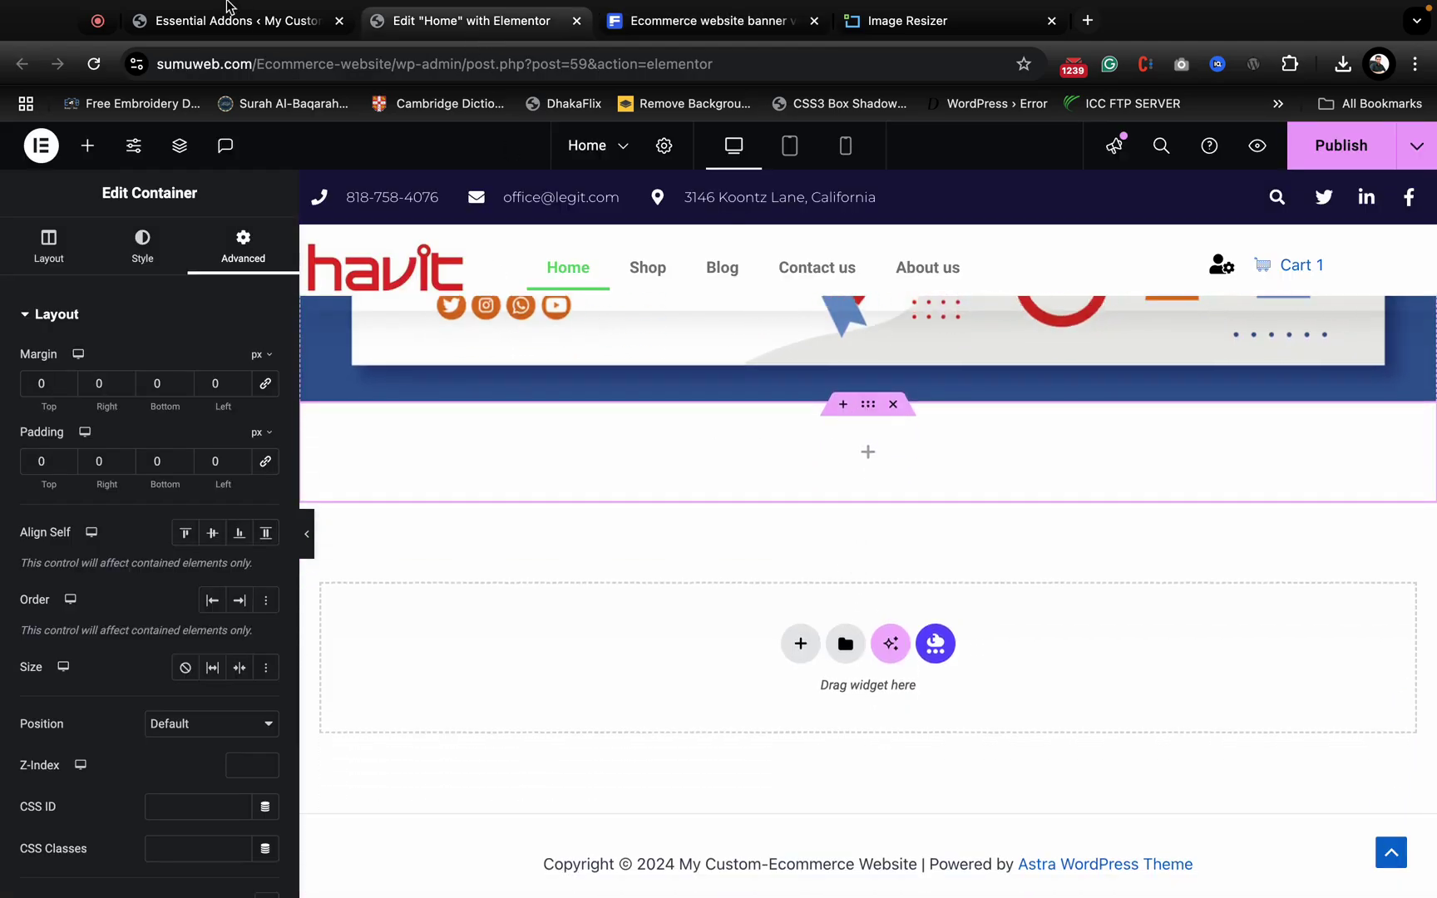
- Switch to the Google Meet call and check how much call time remains
click(98, 51)
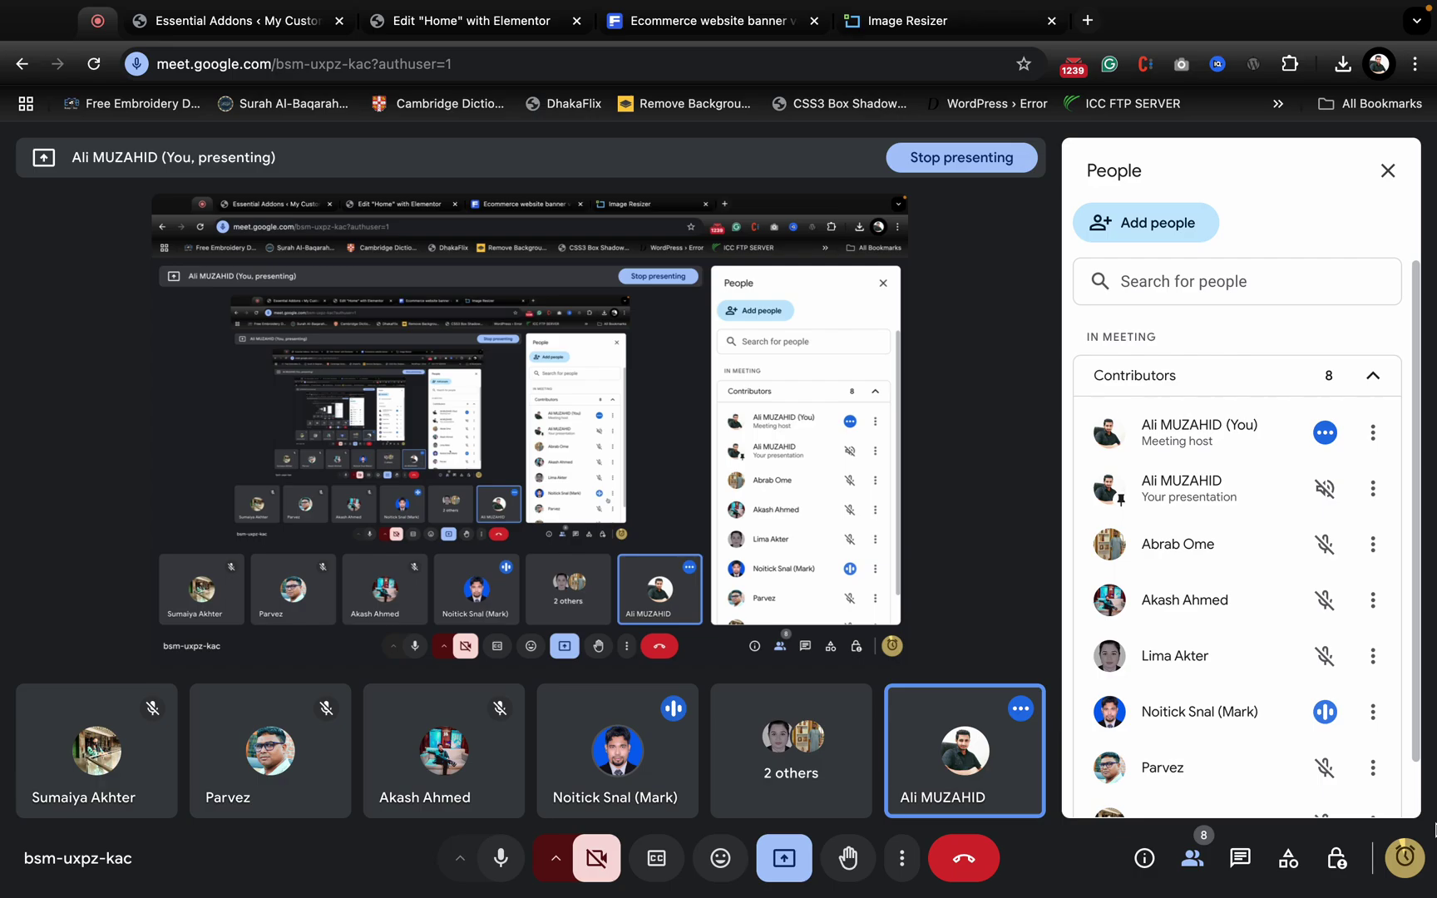
click(1402, 860)
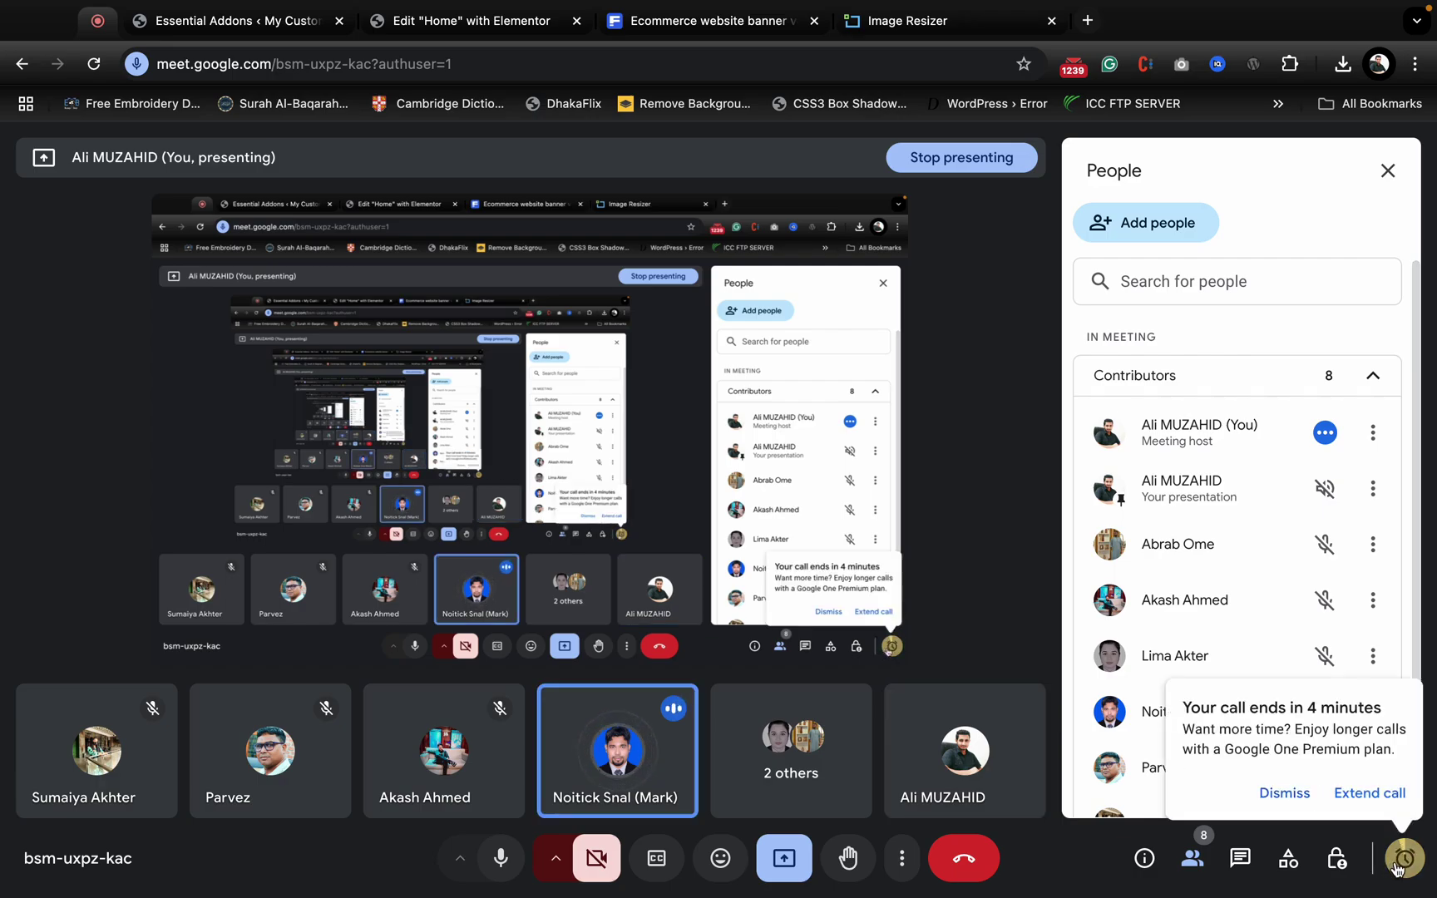
click(1400, 862)
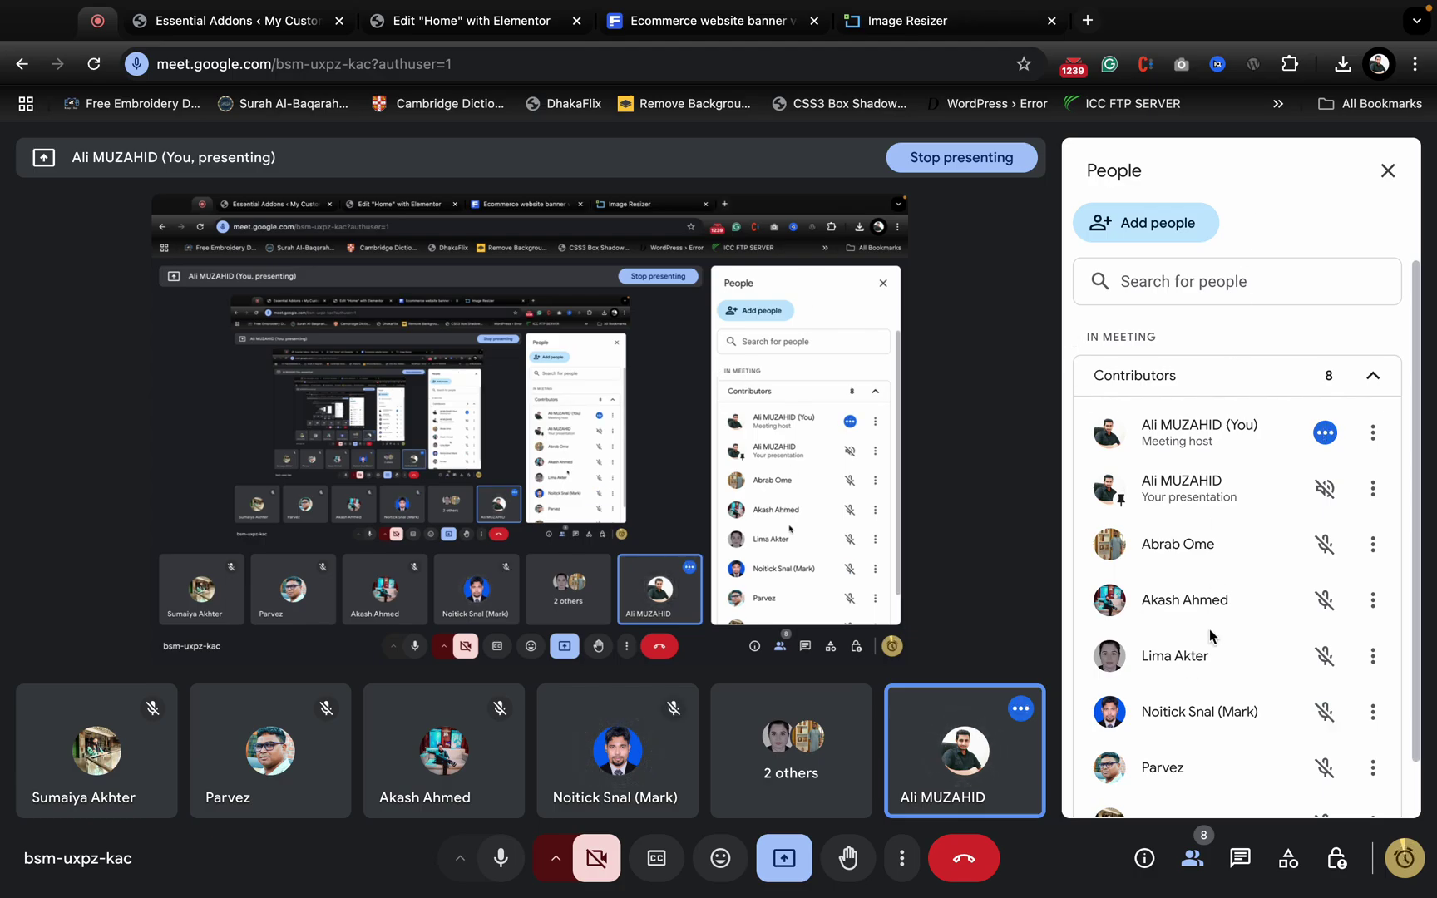
- Open YouTube in a new browser tab and search for "hex code it"
click(1087, 20)
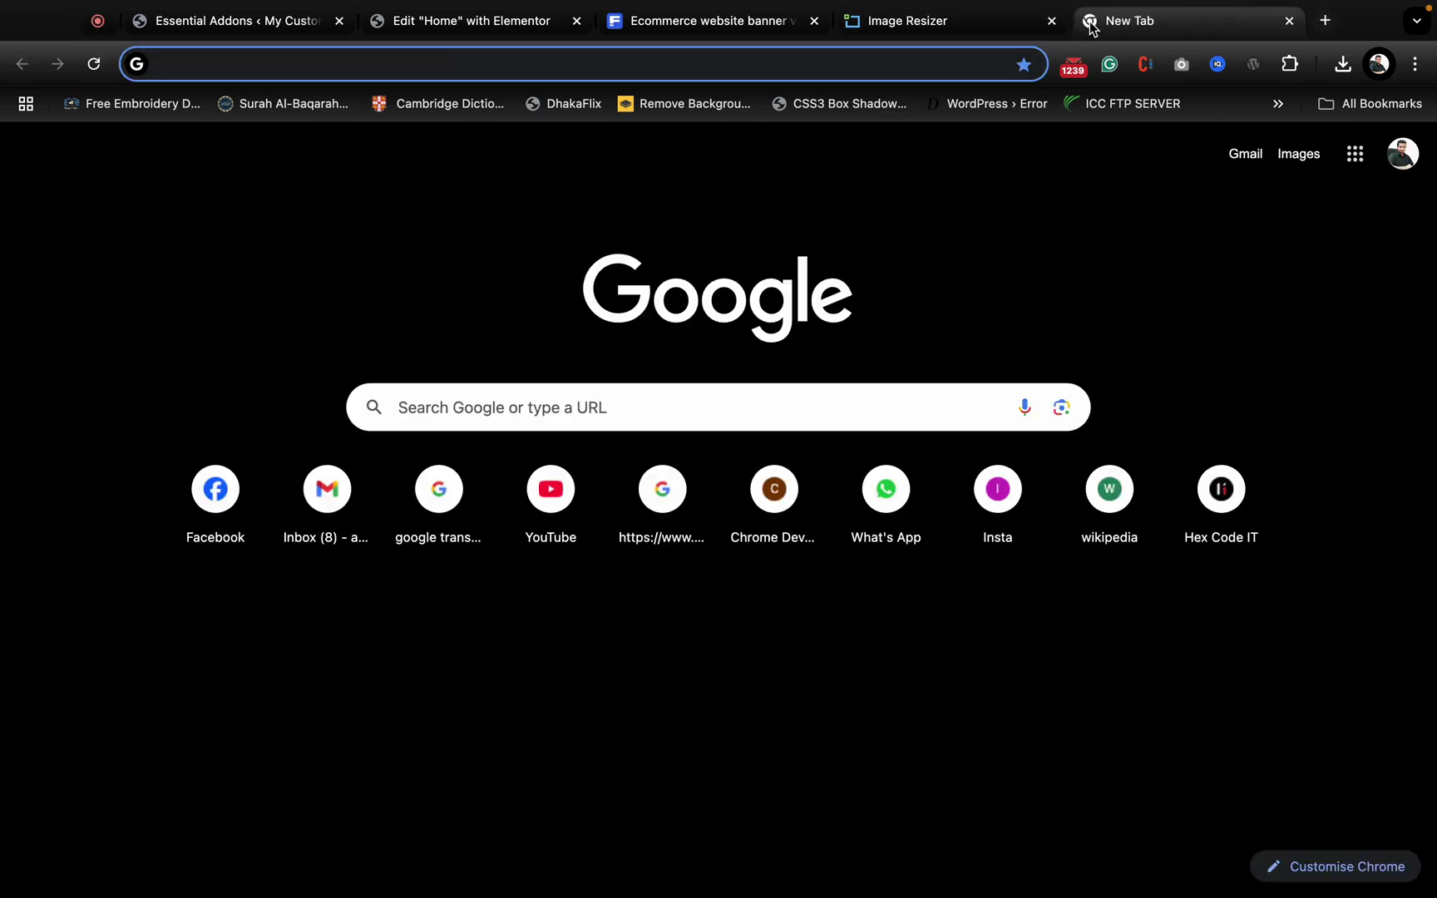
text(you)
key(Return)
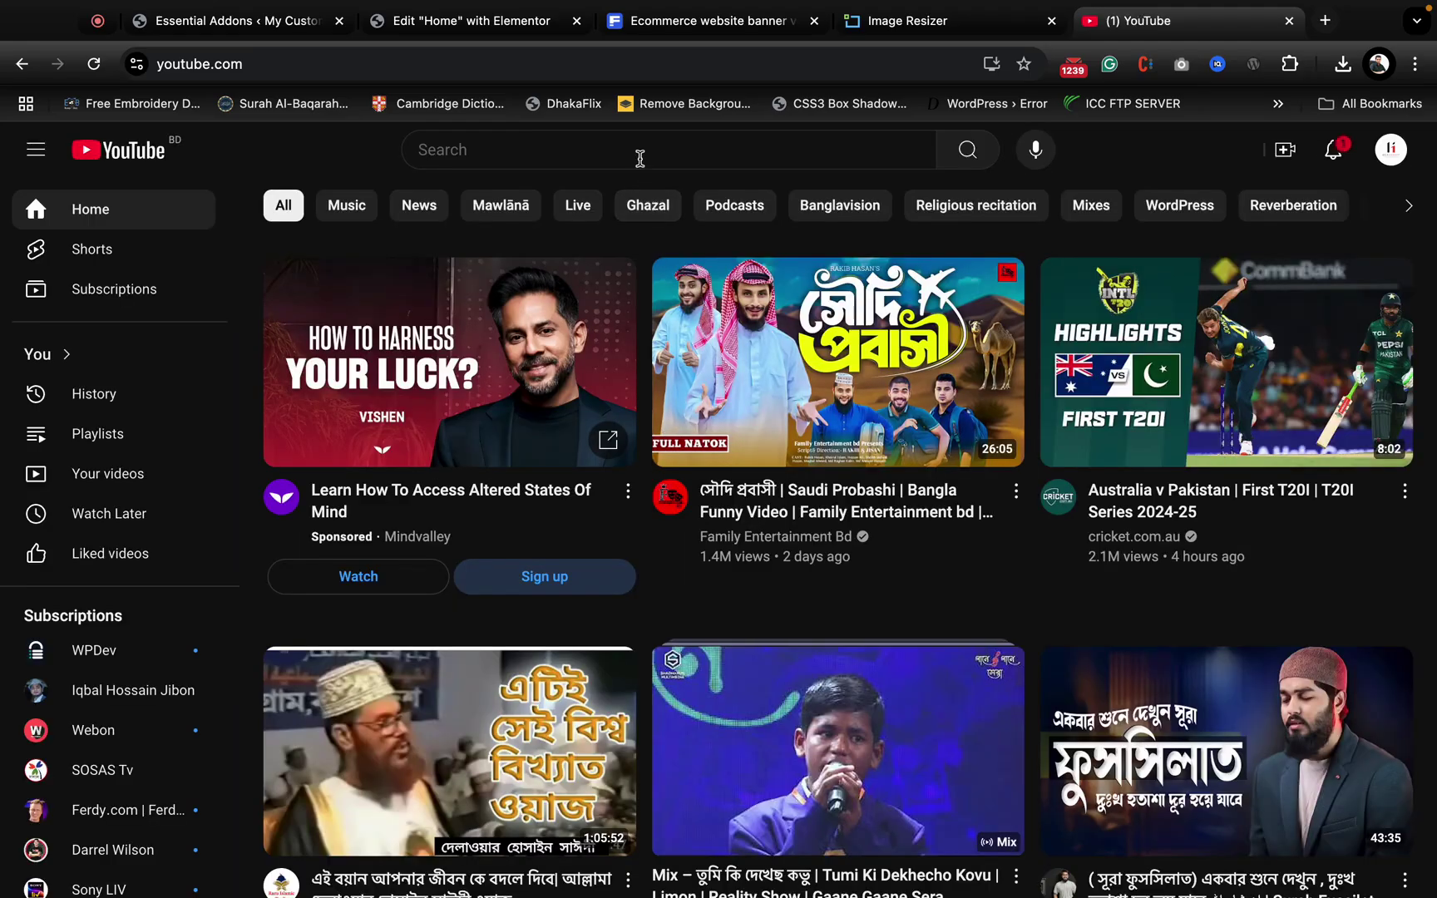
click(639, 157)
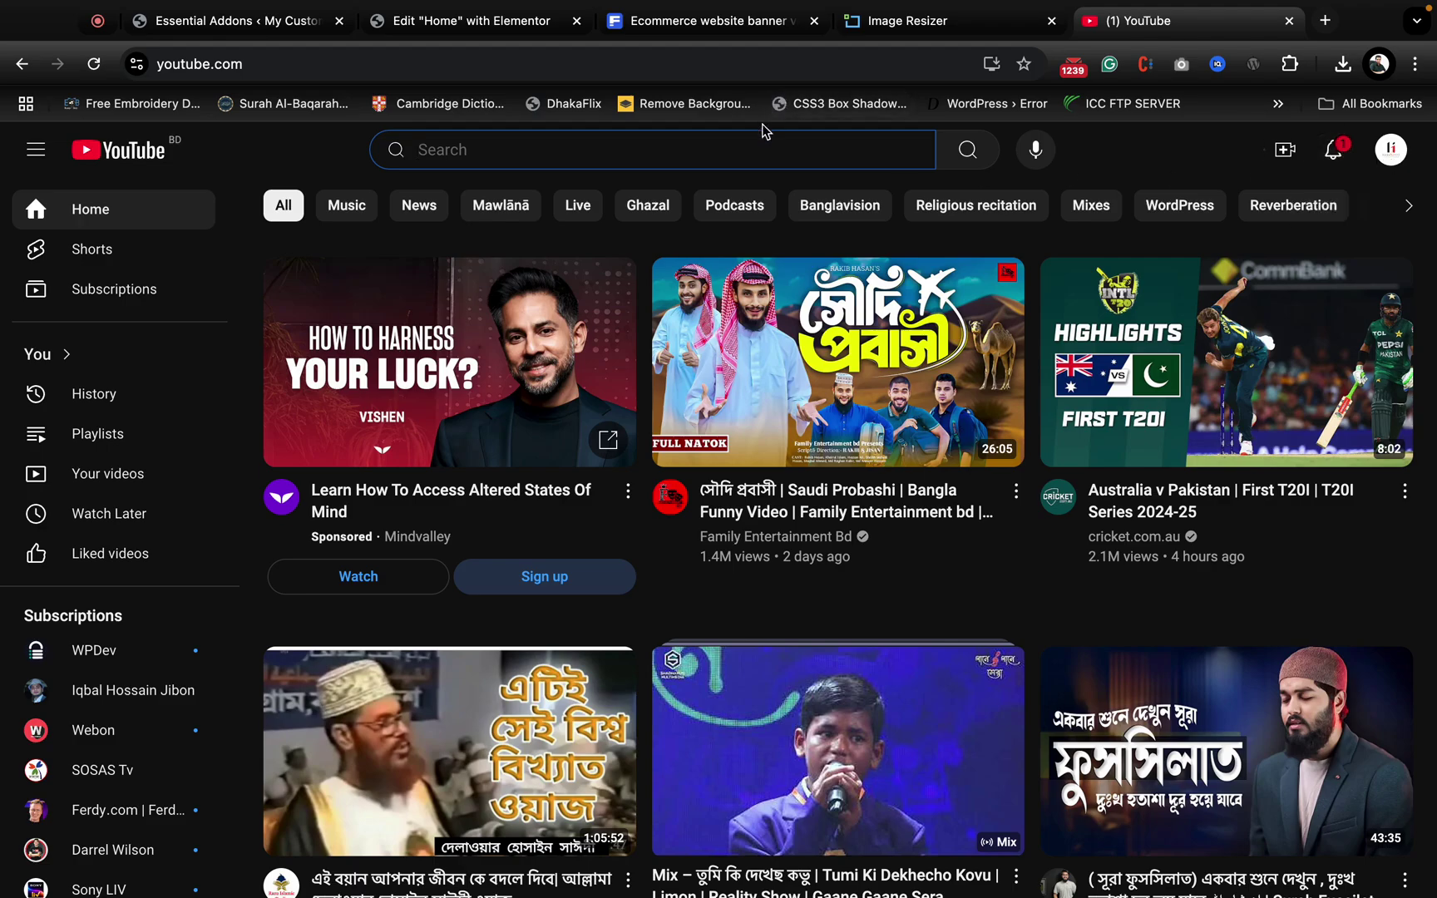
text(hex)
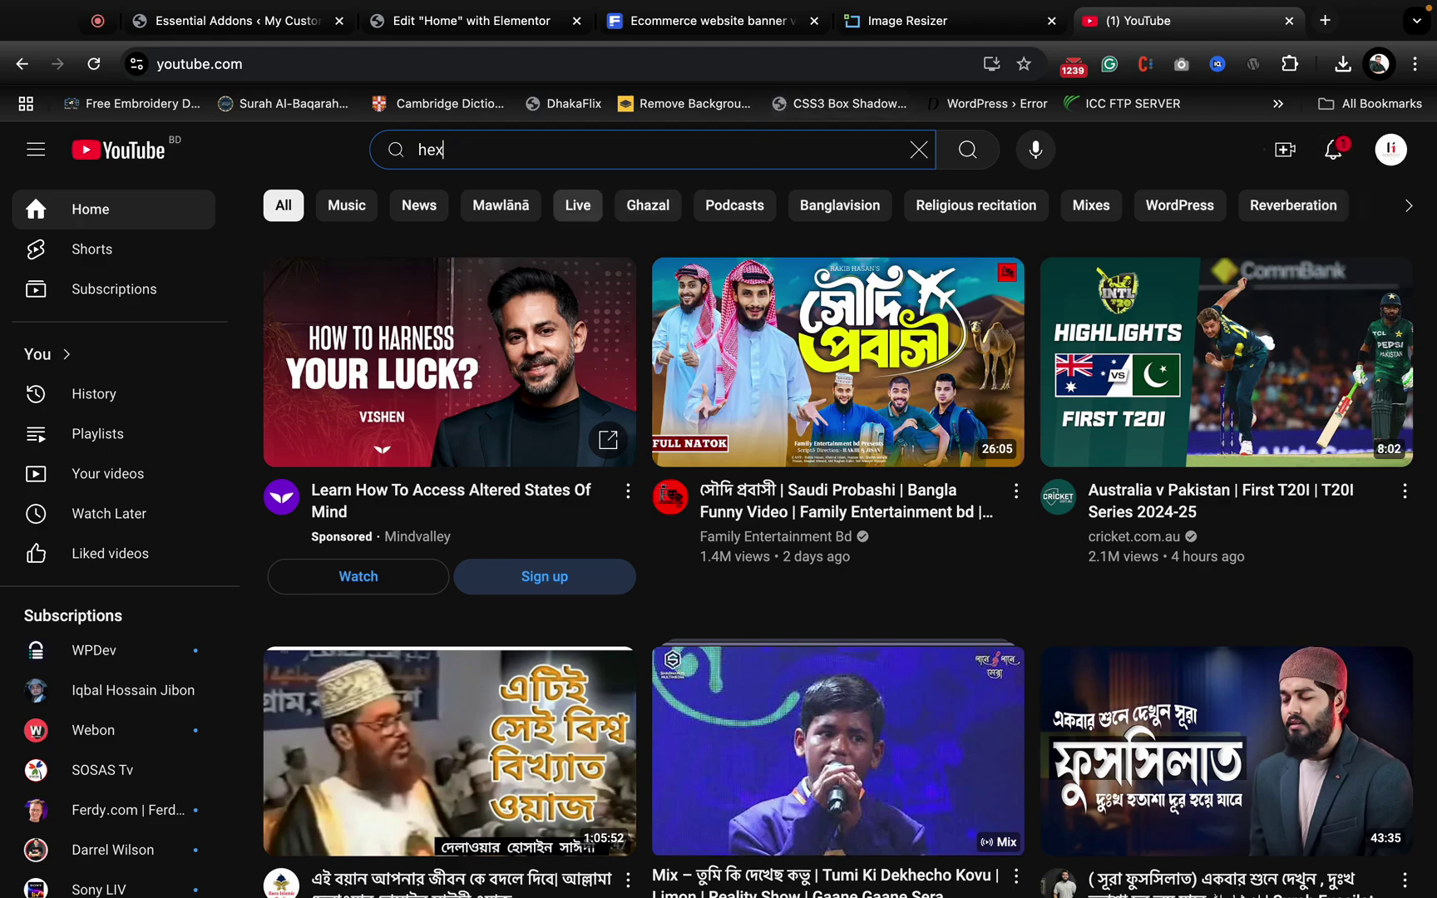
text( code i)
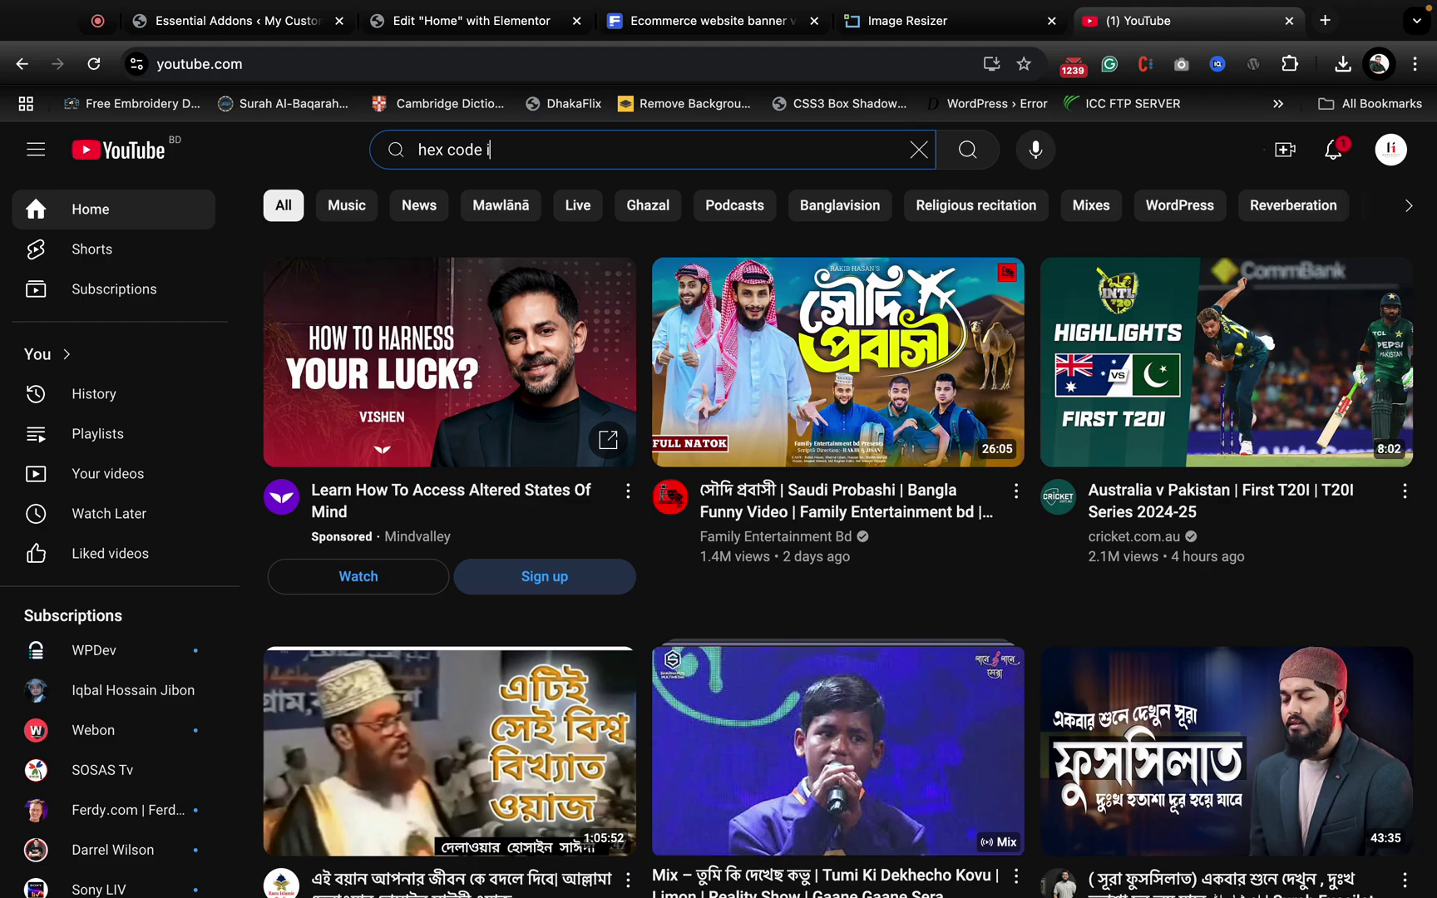
text(t)
key(Return)
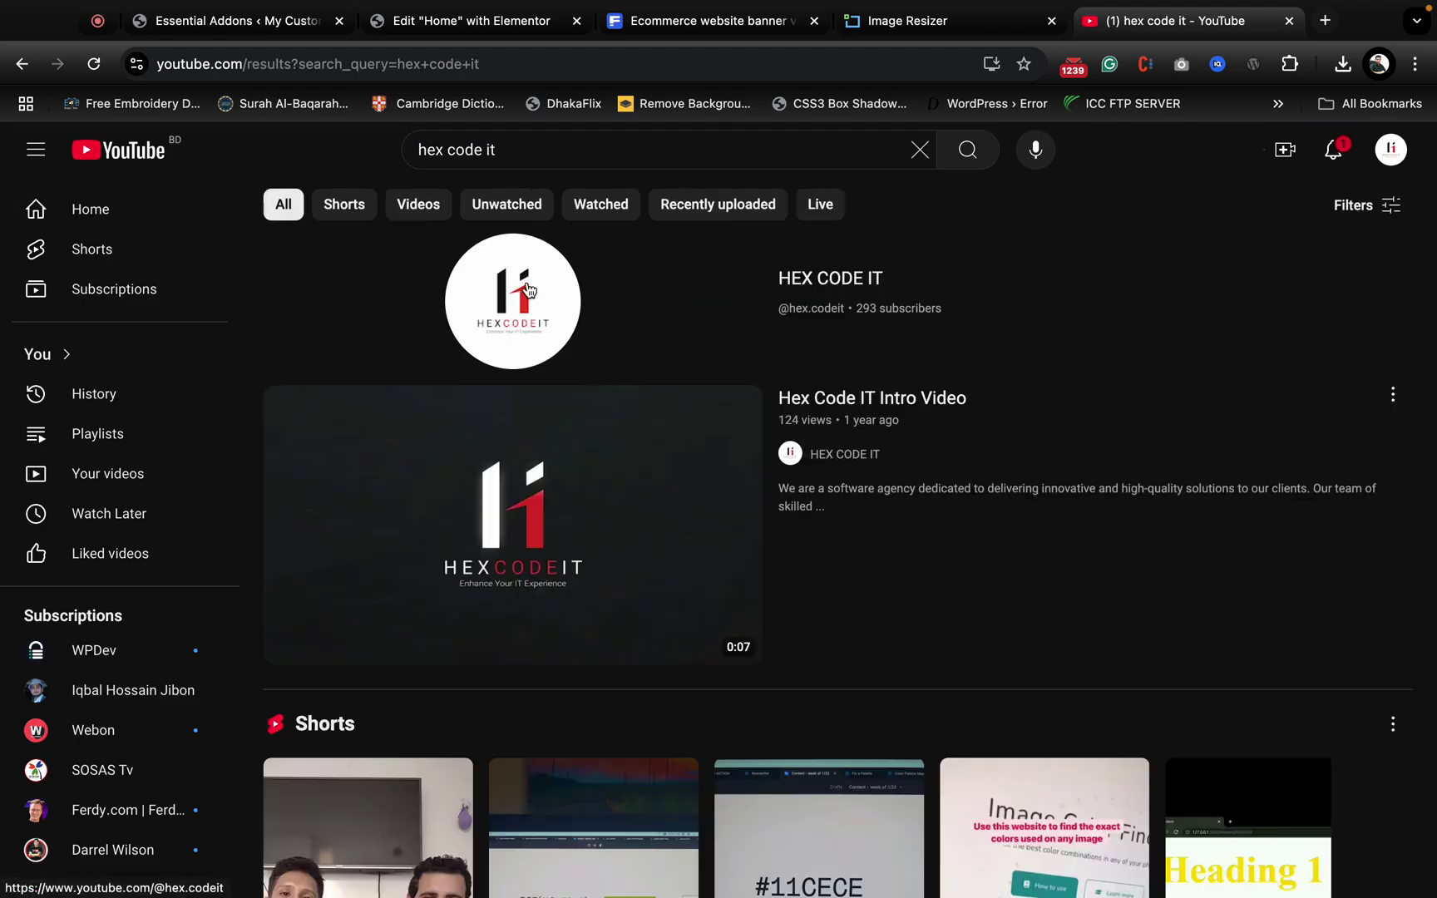
- Open the HEX CODE IT channel, view its playlists, and return to the channel's home page to look through its videos
click(526, 290)
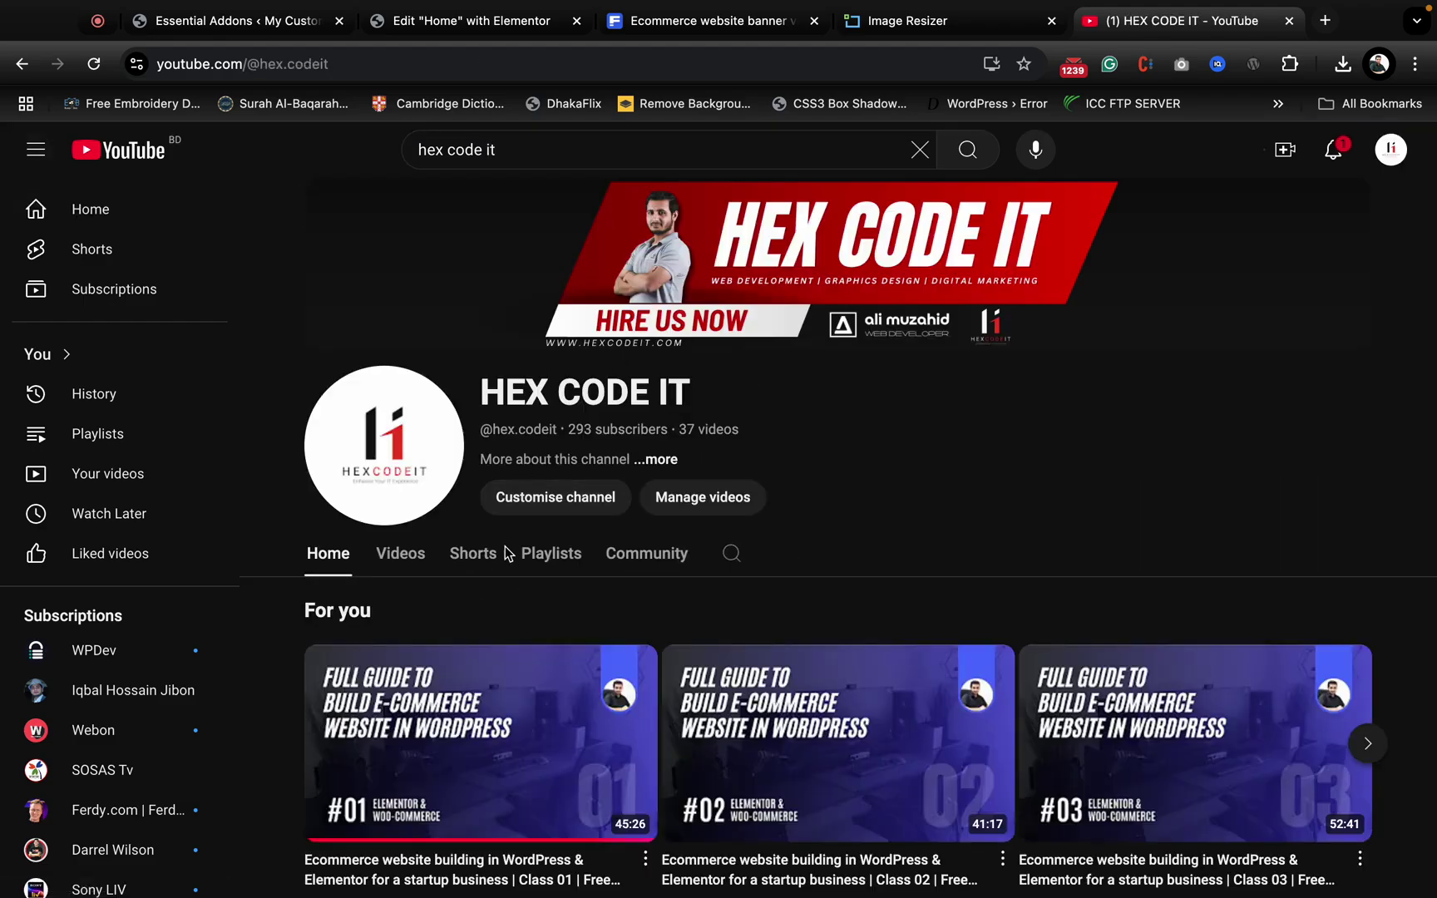
click(550, 553)
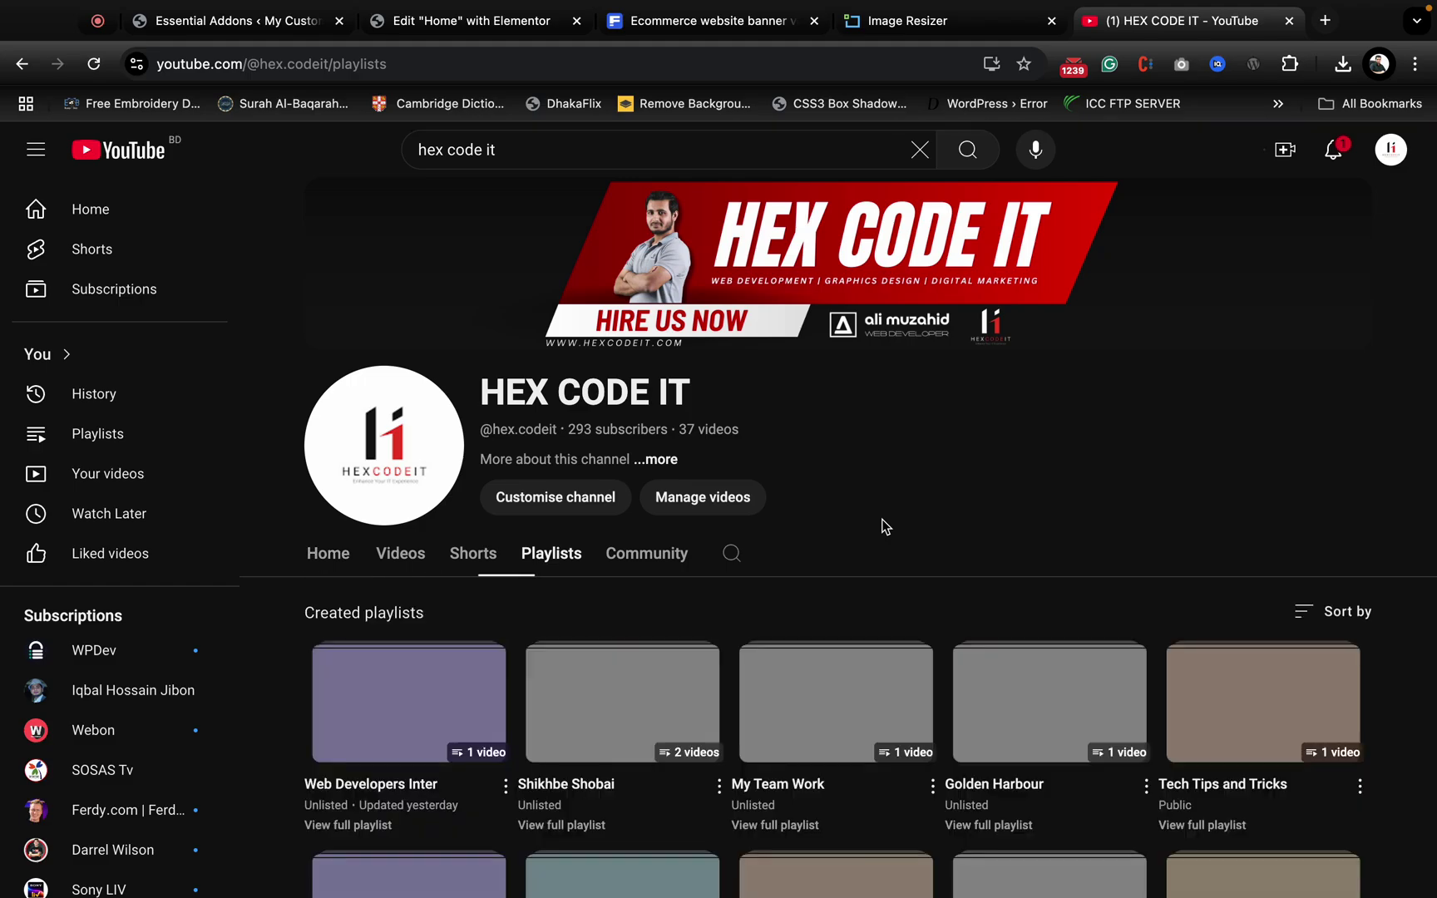
click(23, 88)
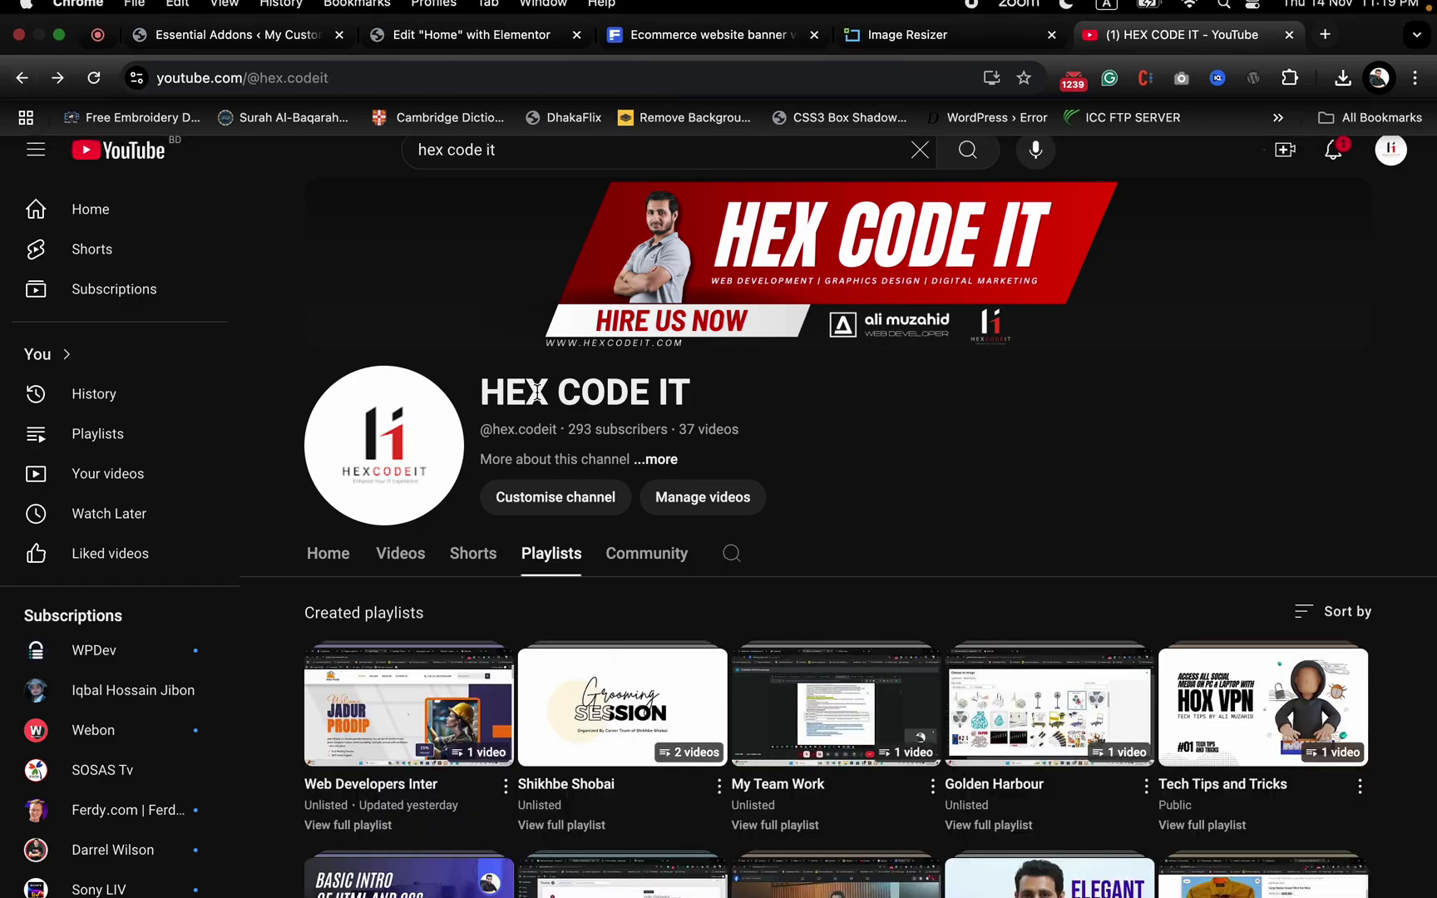
scroll(820, 546, down, 3)
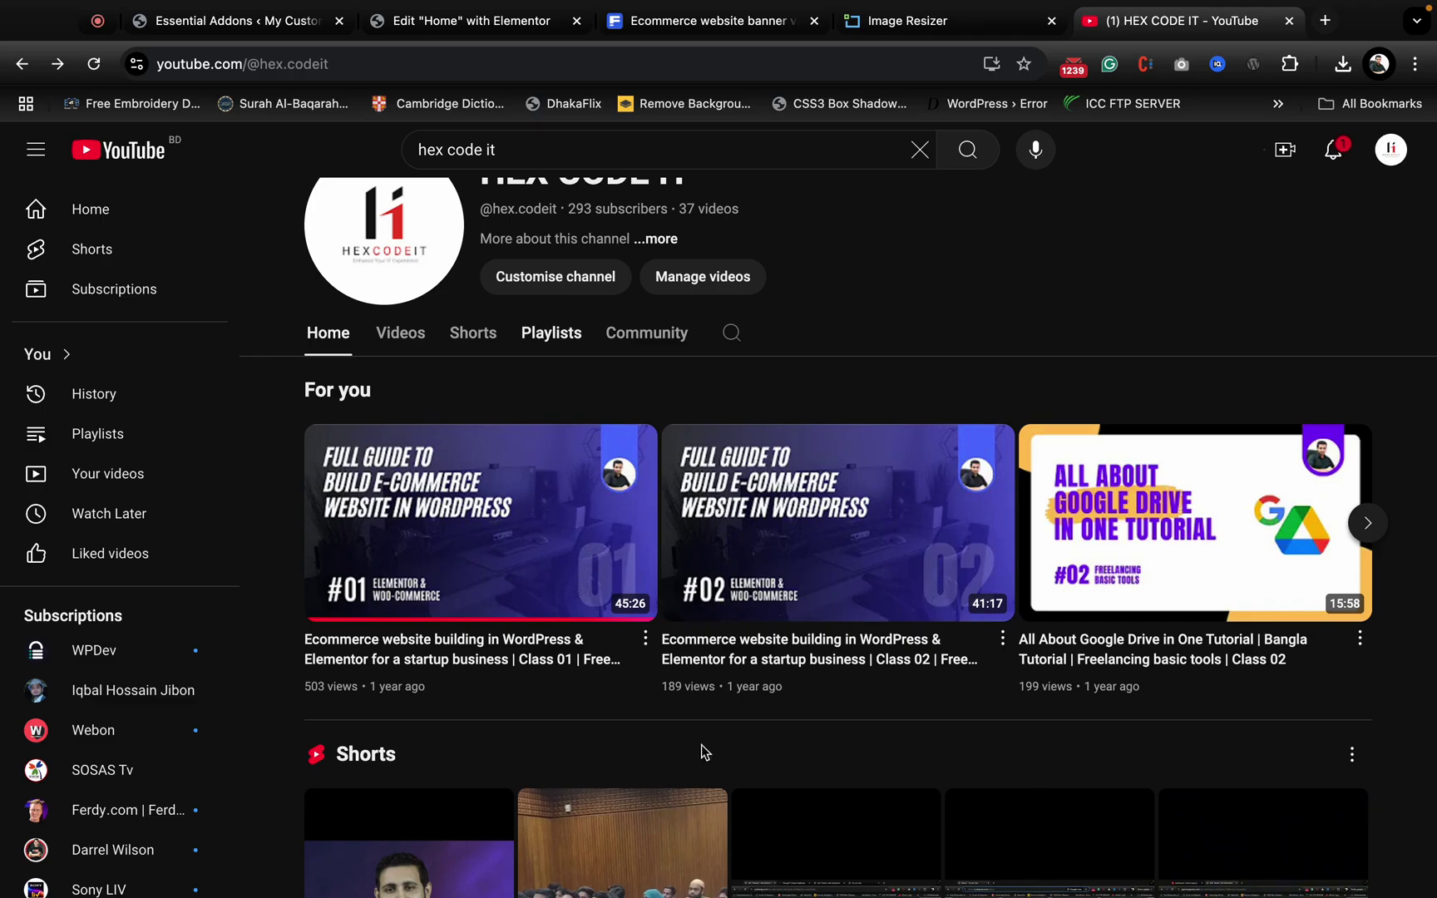
- Play the Class 01 video on ecommerce website building in WordPress and Elementor, skipping the ad and muting the sound
click(595, 563)
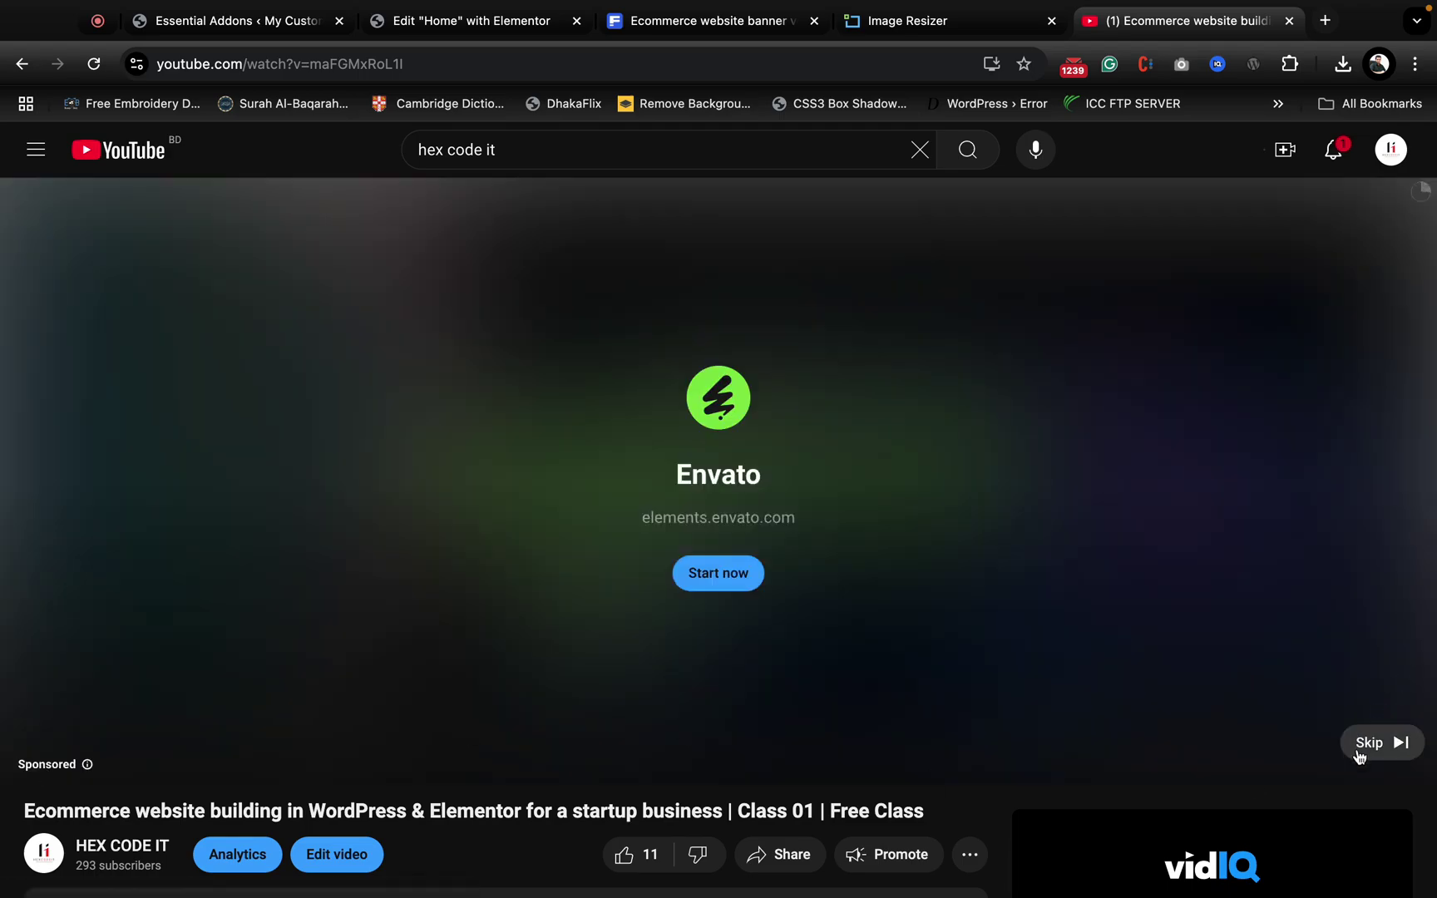
click(1360, 755)
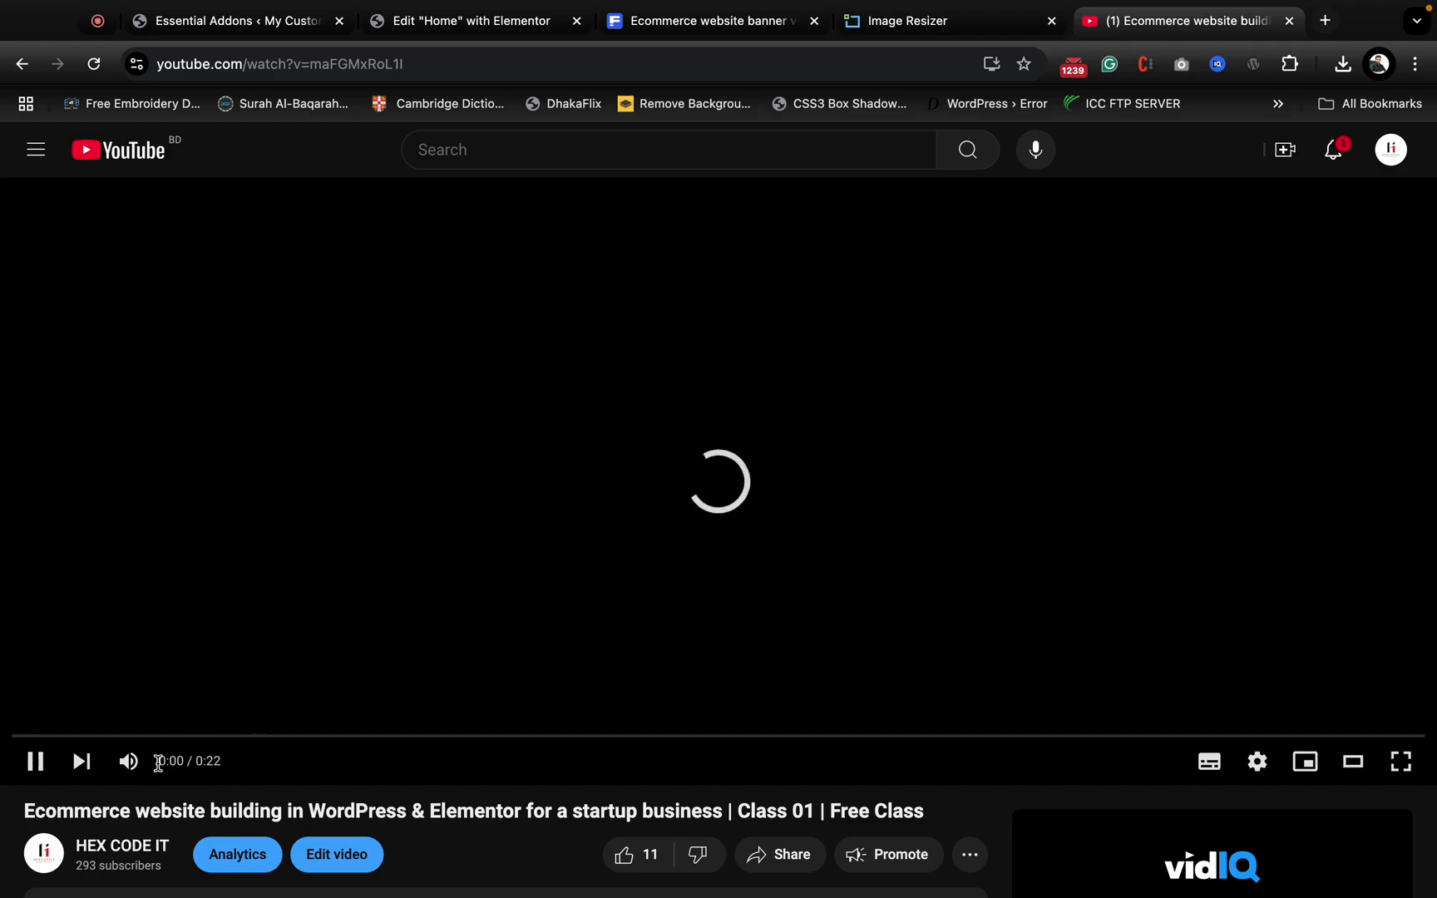
click(128, 761)
mouse_move(1055, 6)
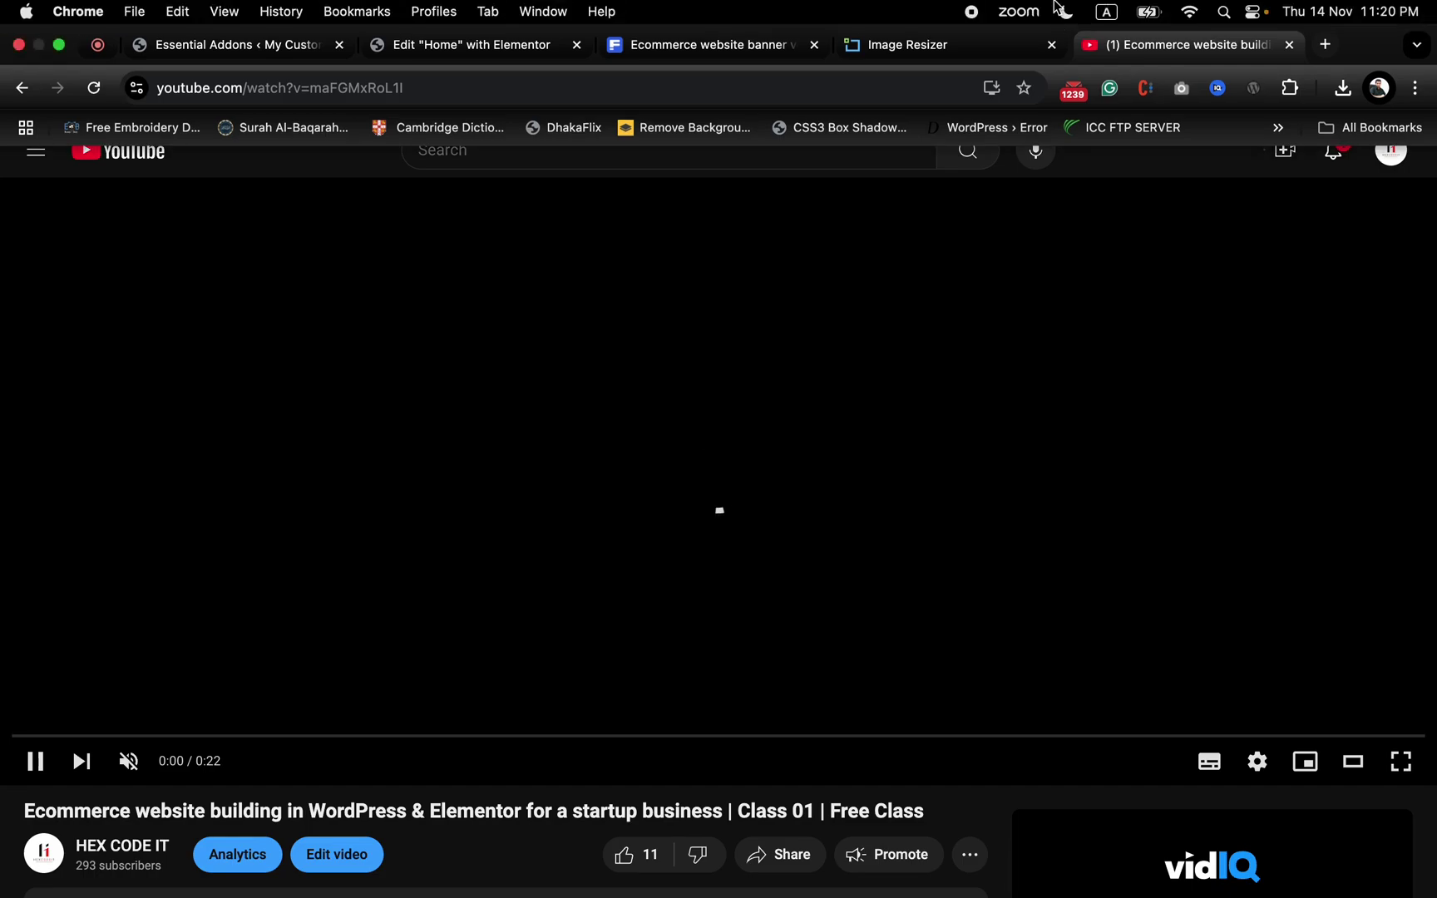